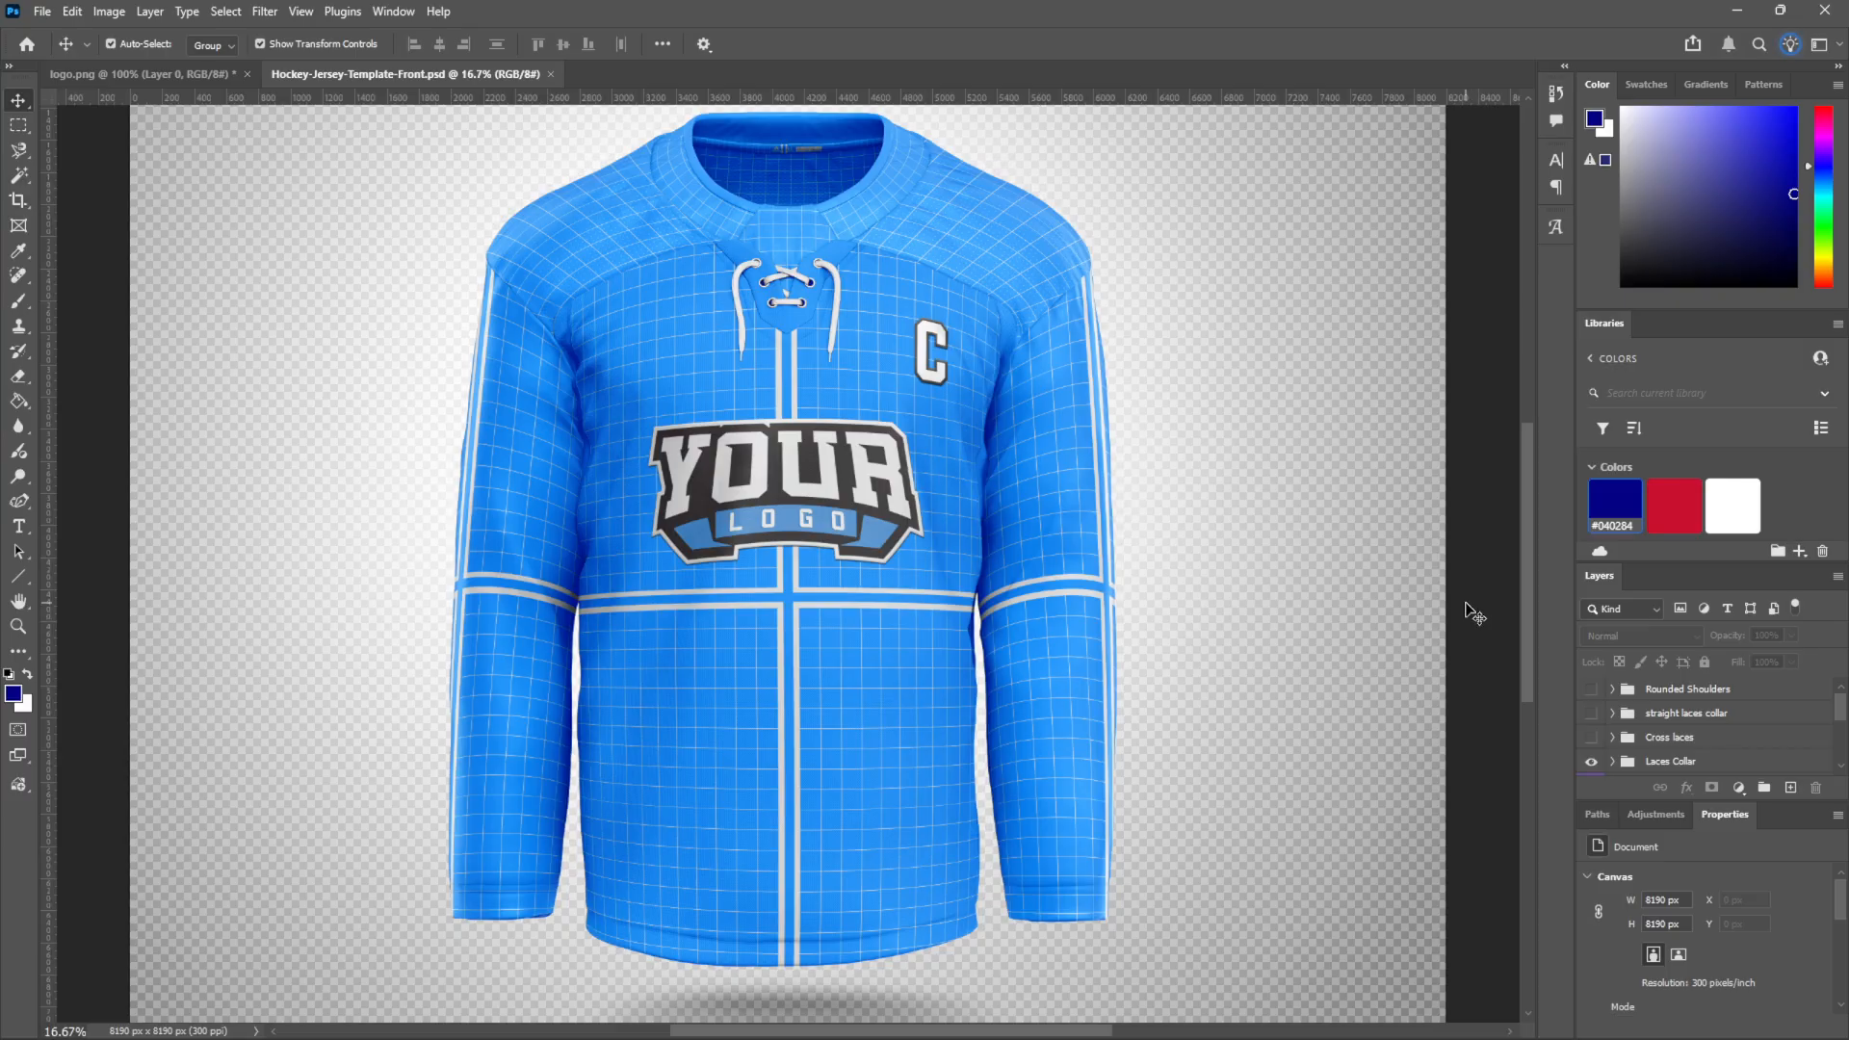
Move the St. Louis eagle artwork in logo.png so it sits fully within the canvas
{"action": "left_click", "coordinate": [123, 75]}
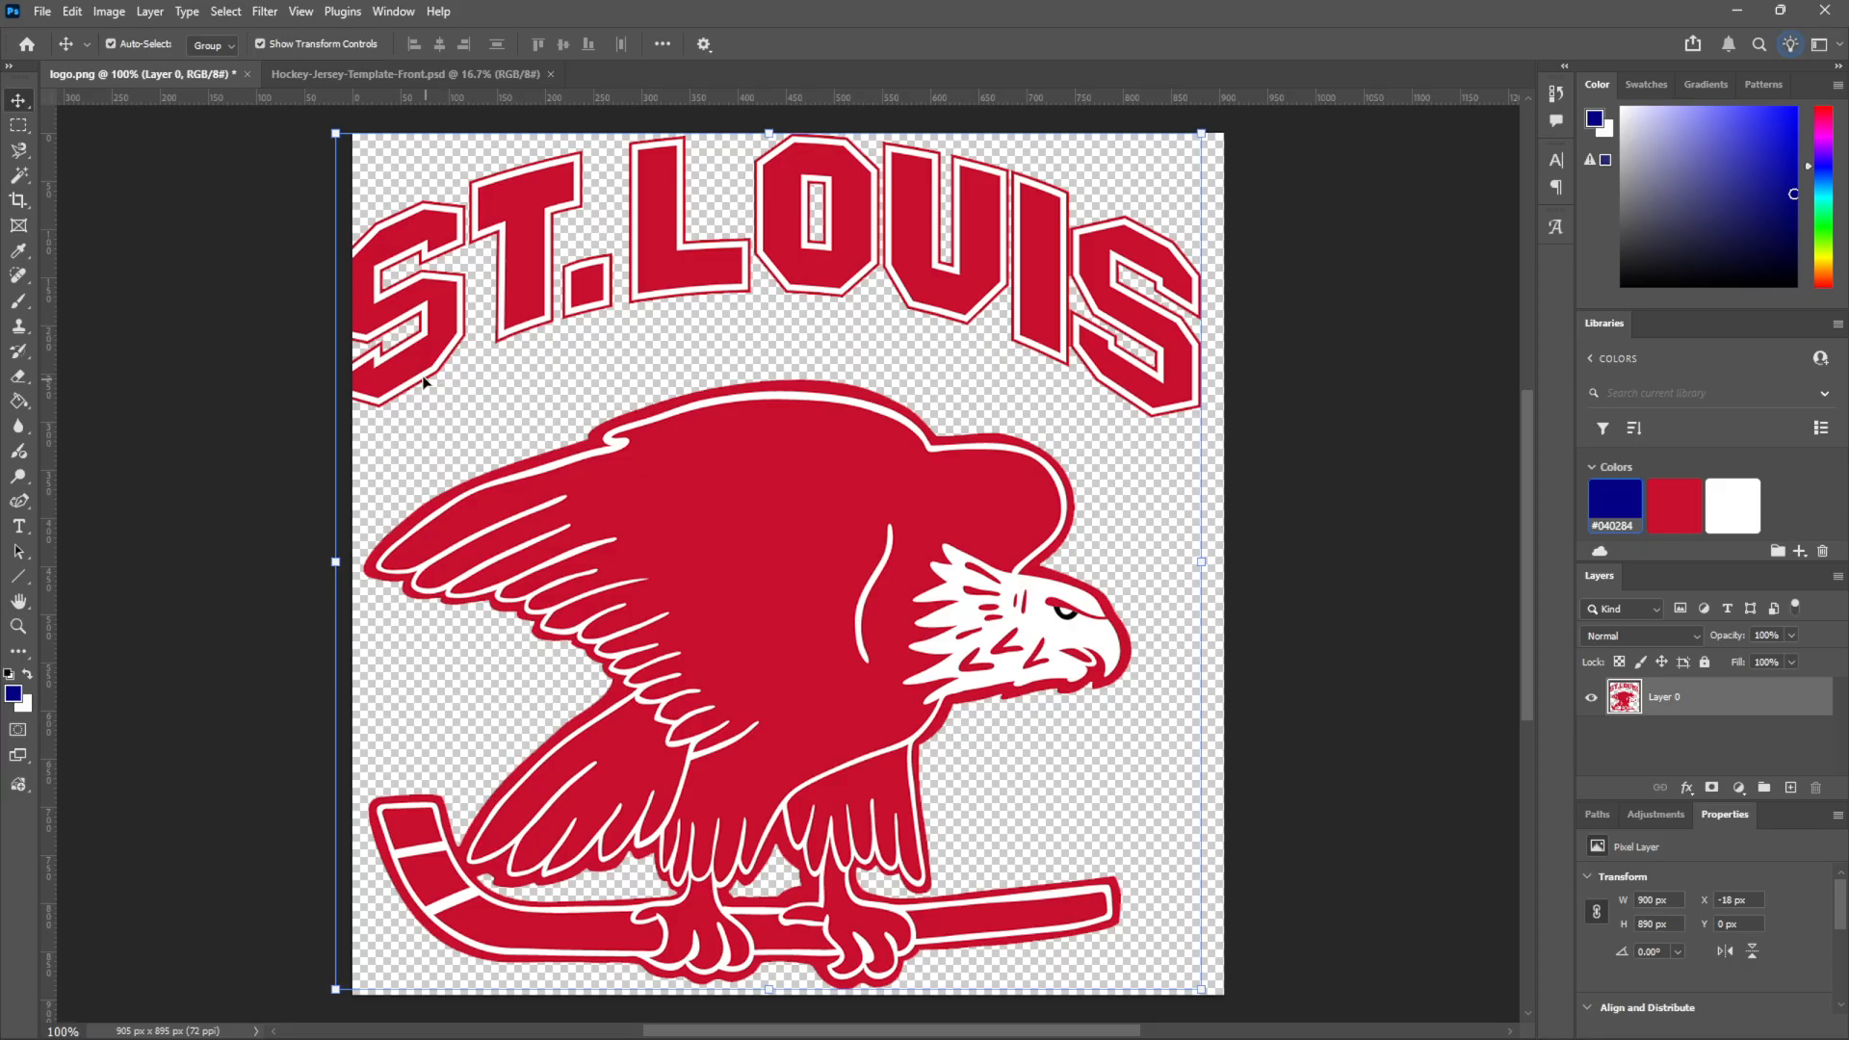
{"action": "left_click_drag", "start_coordinate": [630, 558], "coordinate": [651, 559]}
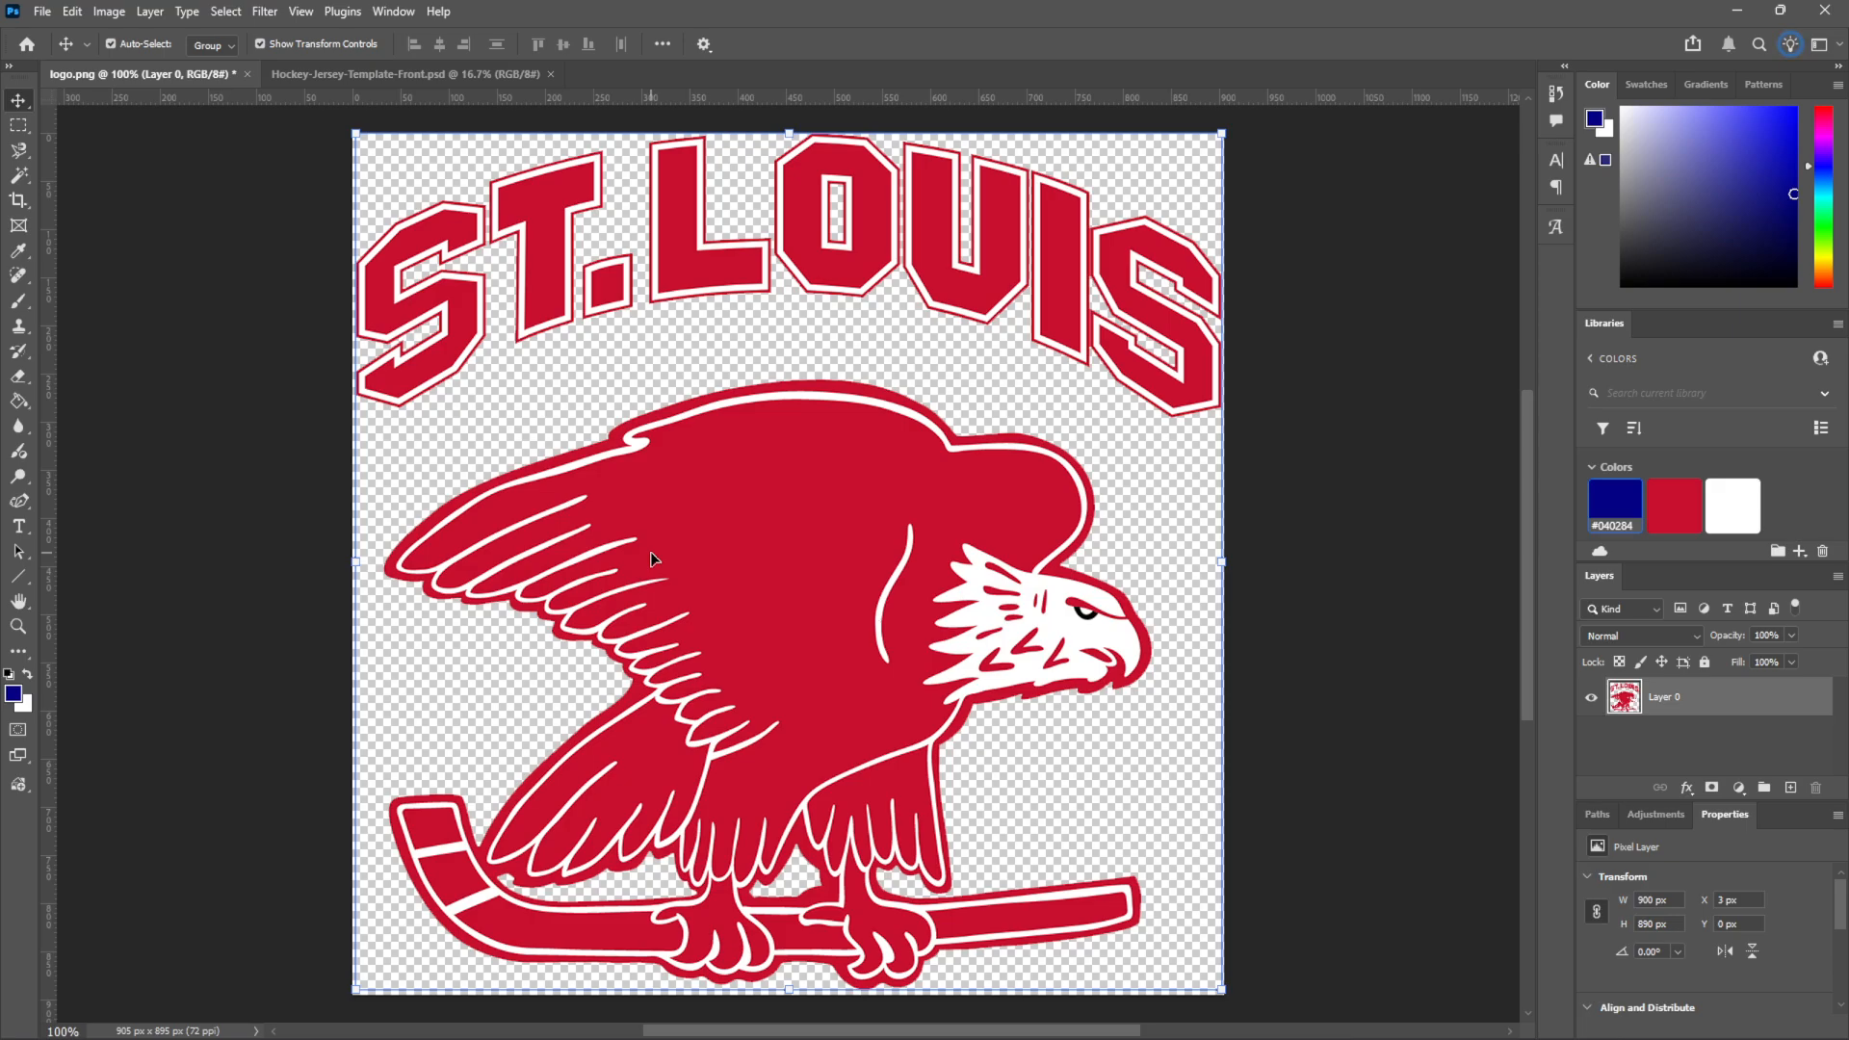
Open the jersey template's Base Shirt design smart object and hide its placeholder logo layer and Captain group
{"action": "left_click_drag", "start_coordinate": [356, 82], "coordinate": [1475, 675]}
{"action": "left_click_drag", "start_coordinate": [1612, 737], "coordinate": [1614, 697]}
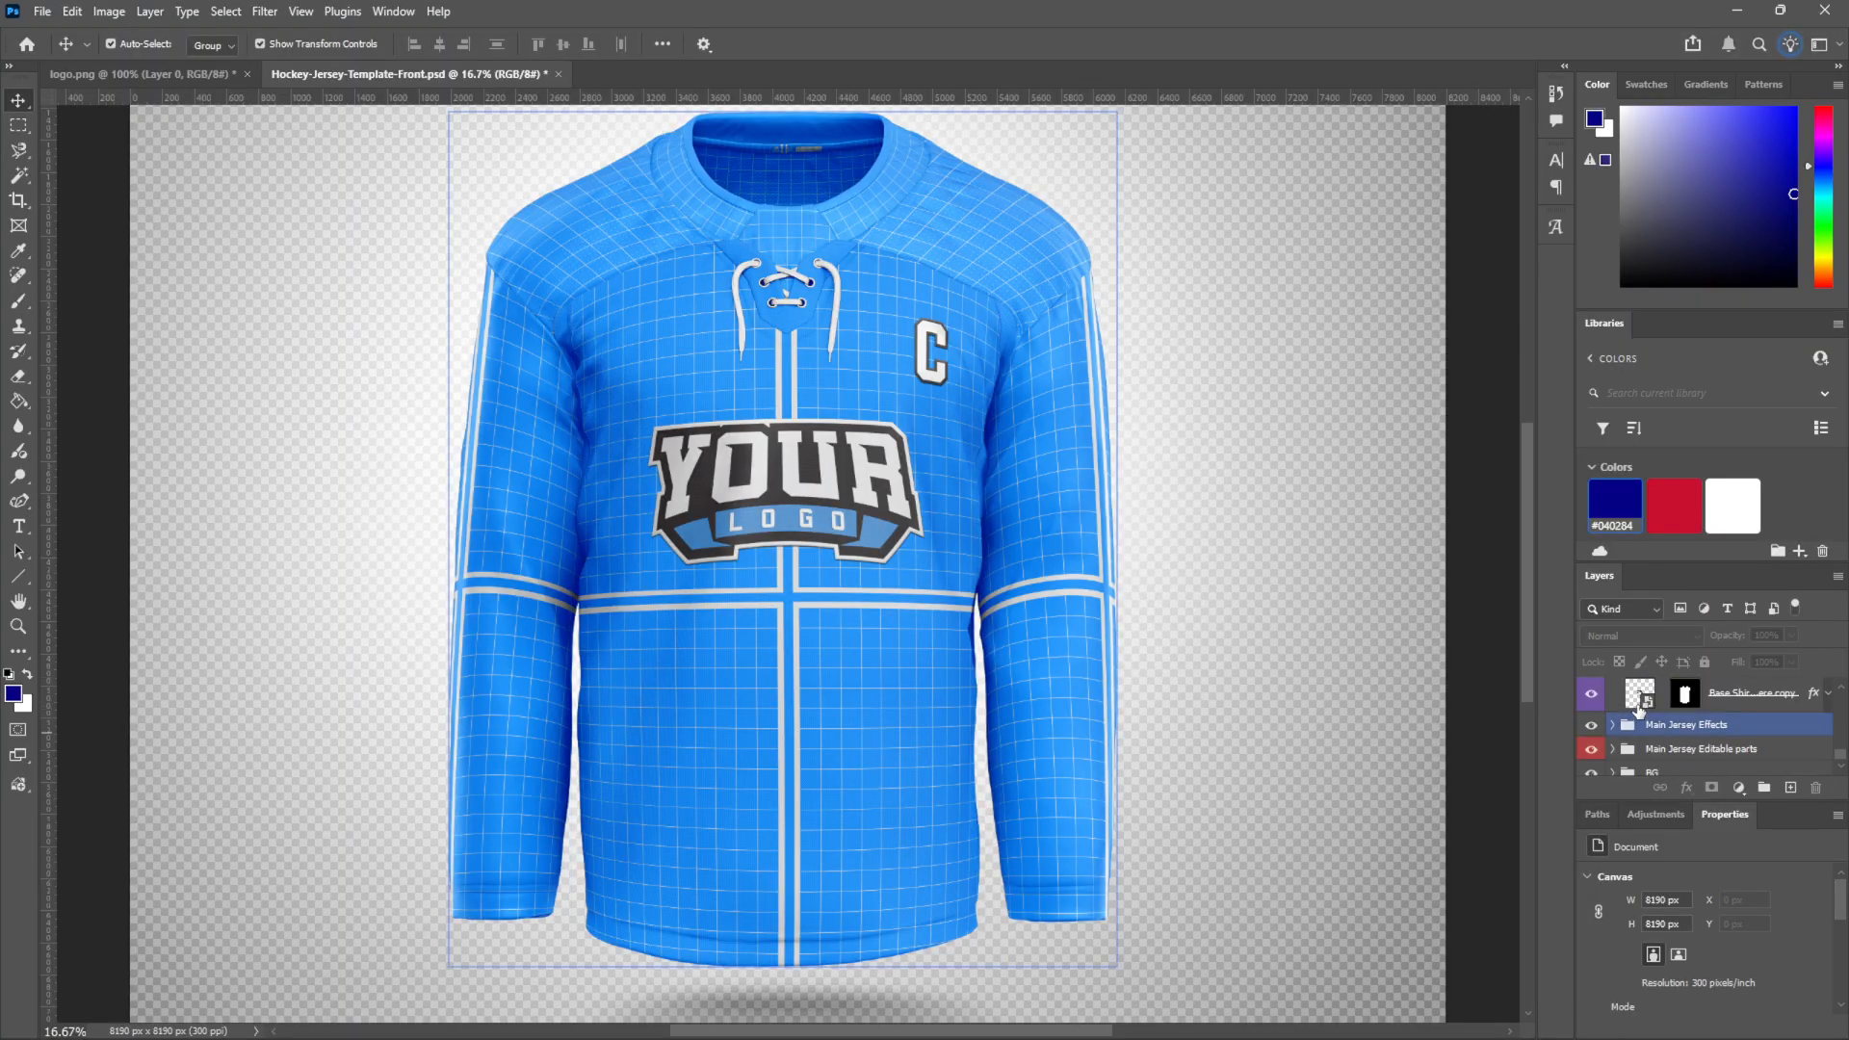
{"action": "double_click", "coordinate": [1640, 694]}
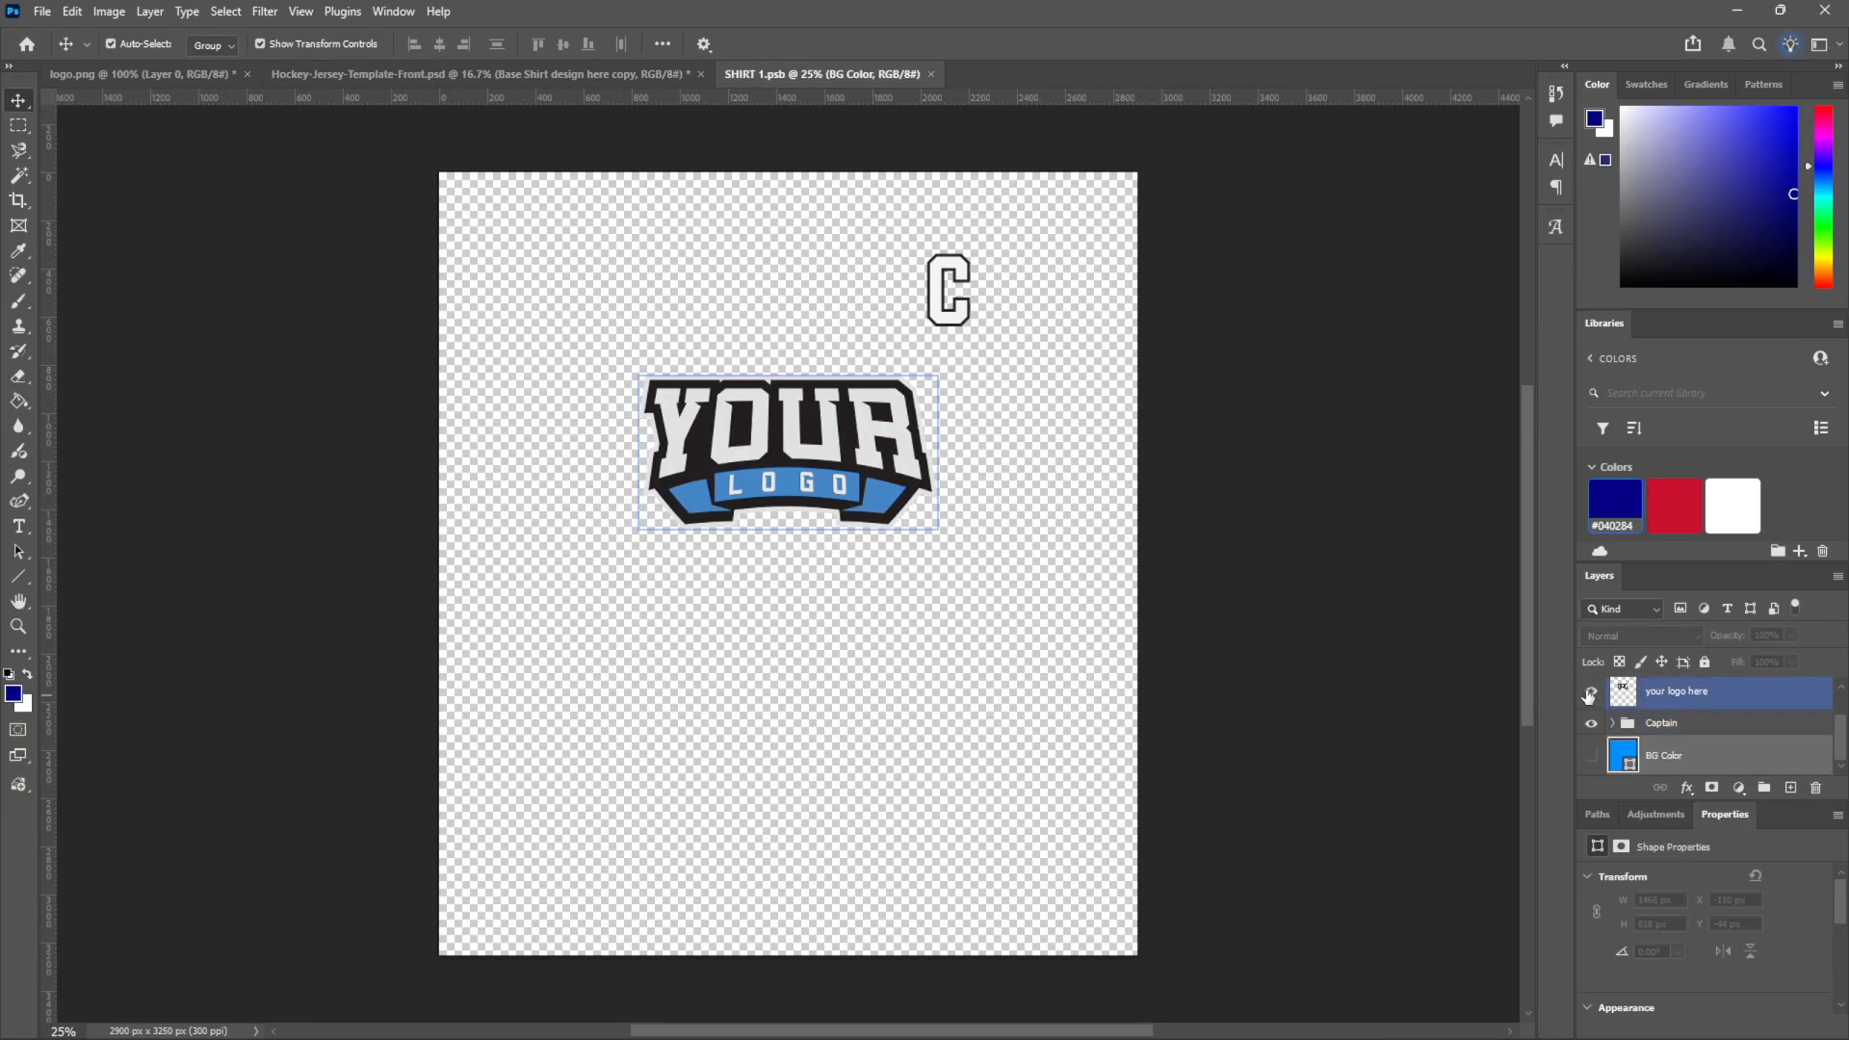
{"action": "left_click", "coordinate": [1591, 691]}
{"action": "left_click", "coordinate": [1590, 723]}
Copy the St. Louis logo from logo.png into SHIRT 1.psb, scale it to about 118%, and centre it horizontally on the chest area
{"action": "left_click", "coordinate": [204, 75]}
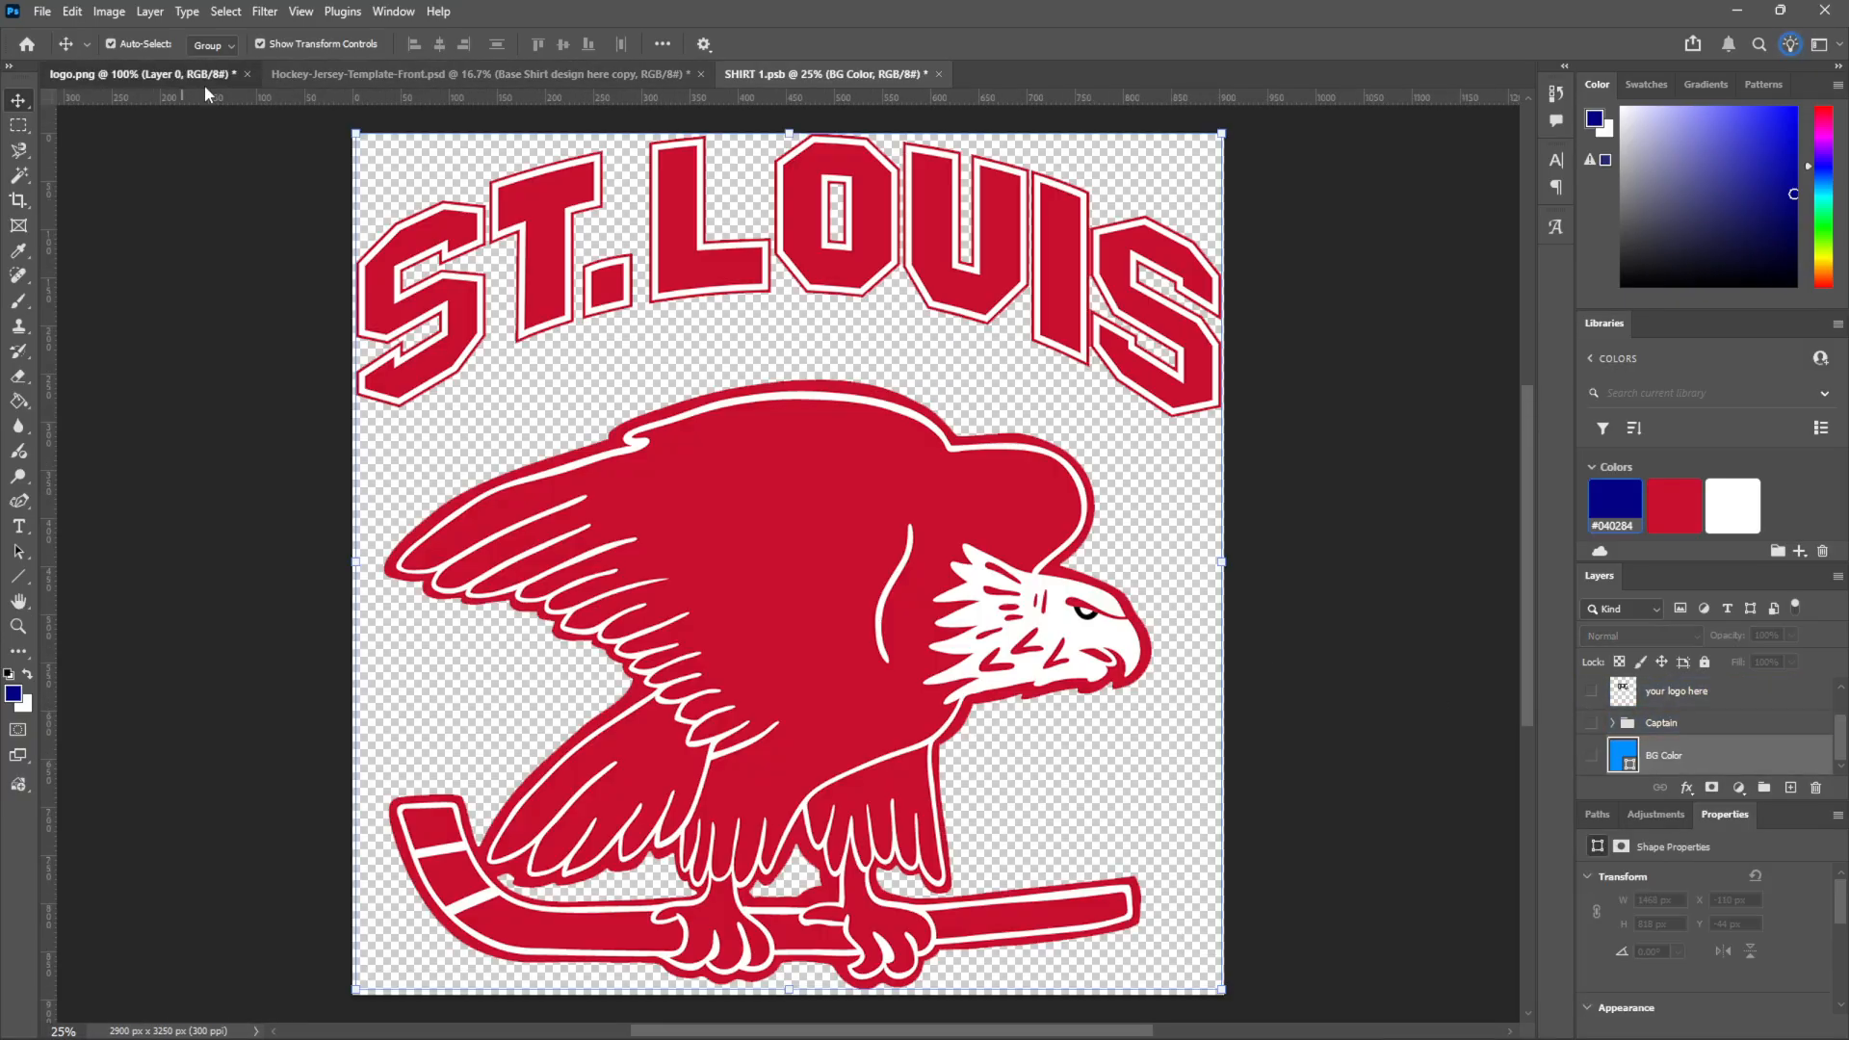
{"action": "left_click_drag", "start_coordinate": [792, 591], "coordinate": [827, 483]}
{"action": "left_click_drag", "start_coordinate": [932, 585], "coordinate": [1007, 659]}
{"action": "left_click_drag", "start_coordinate": [881, 538], "coordinate": [838, 520]}
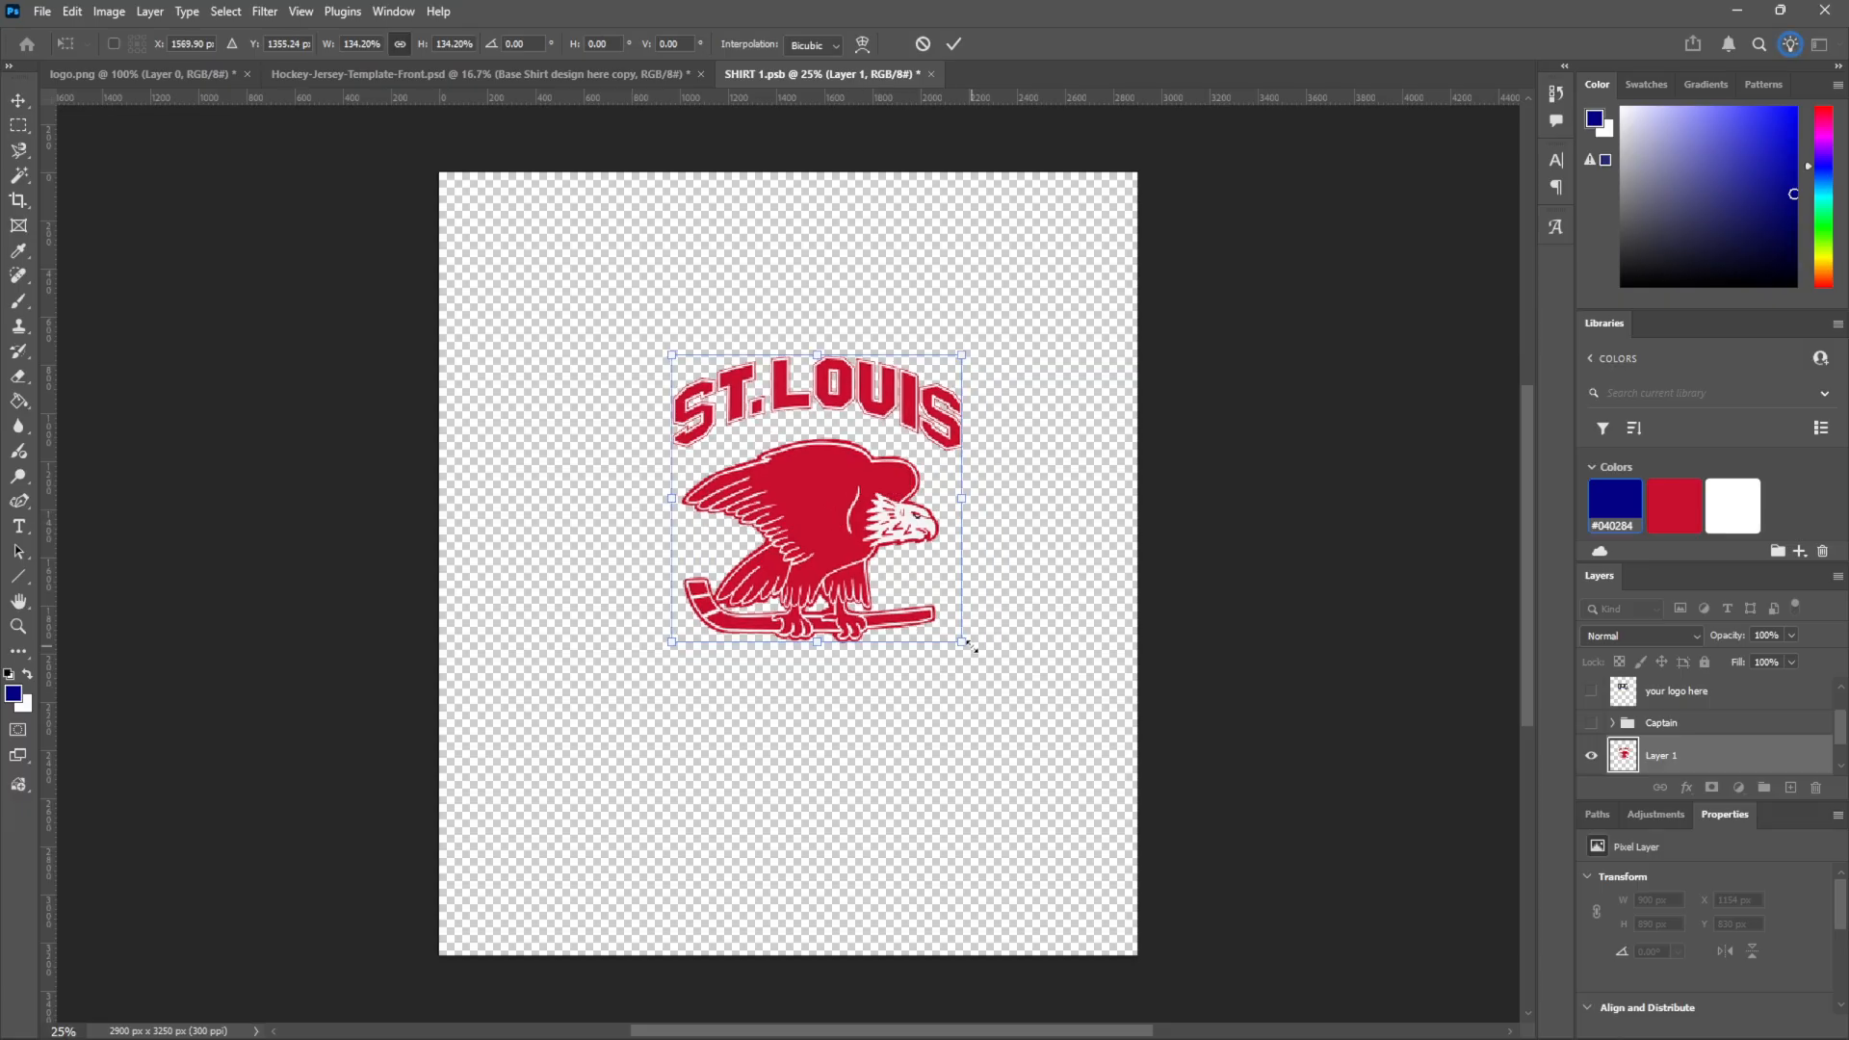
{"action": "left_click_drag", "start_coordinate": [970, 648], "coordinate": [932, 611]}
{"action": "left_click_drag", "start_coordinate": [827, 500], "coordinate": [817, 484]}
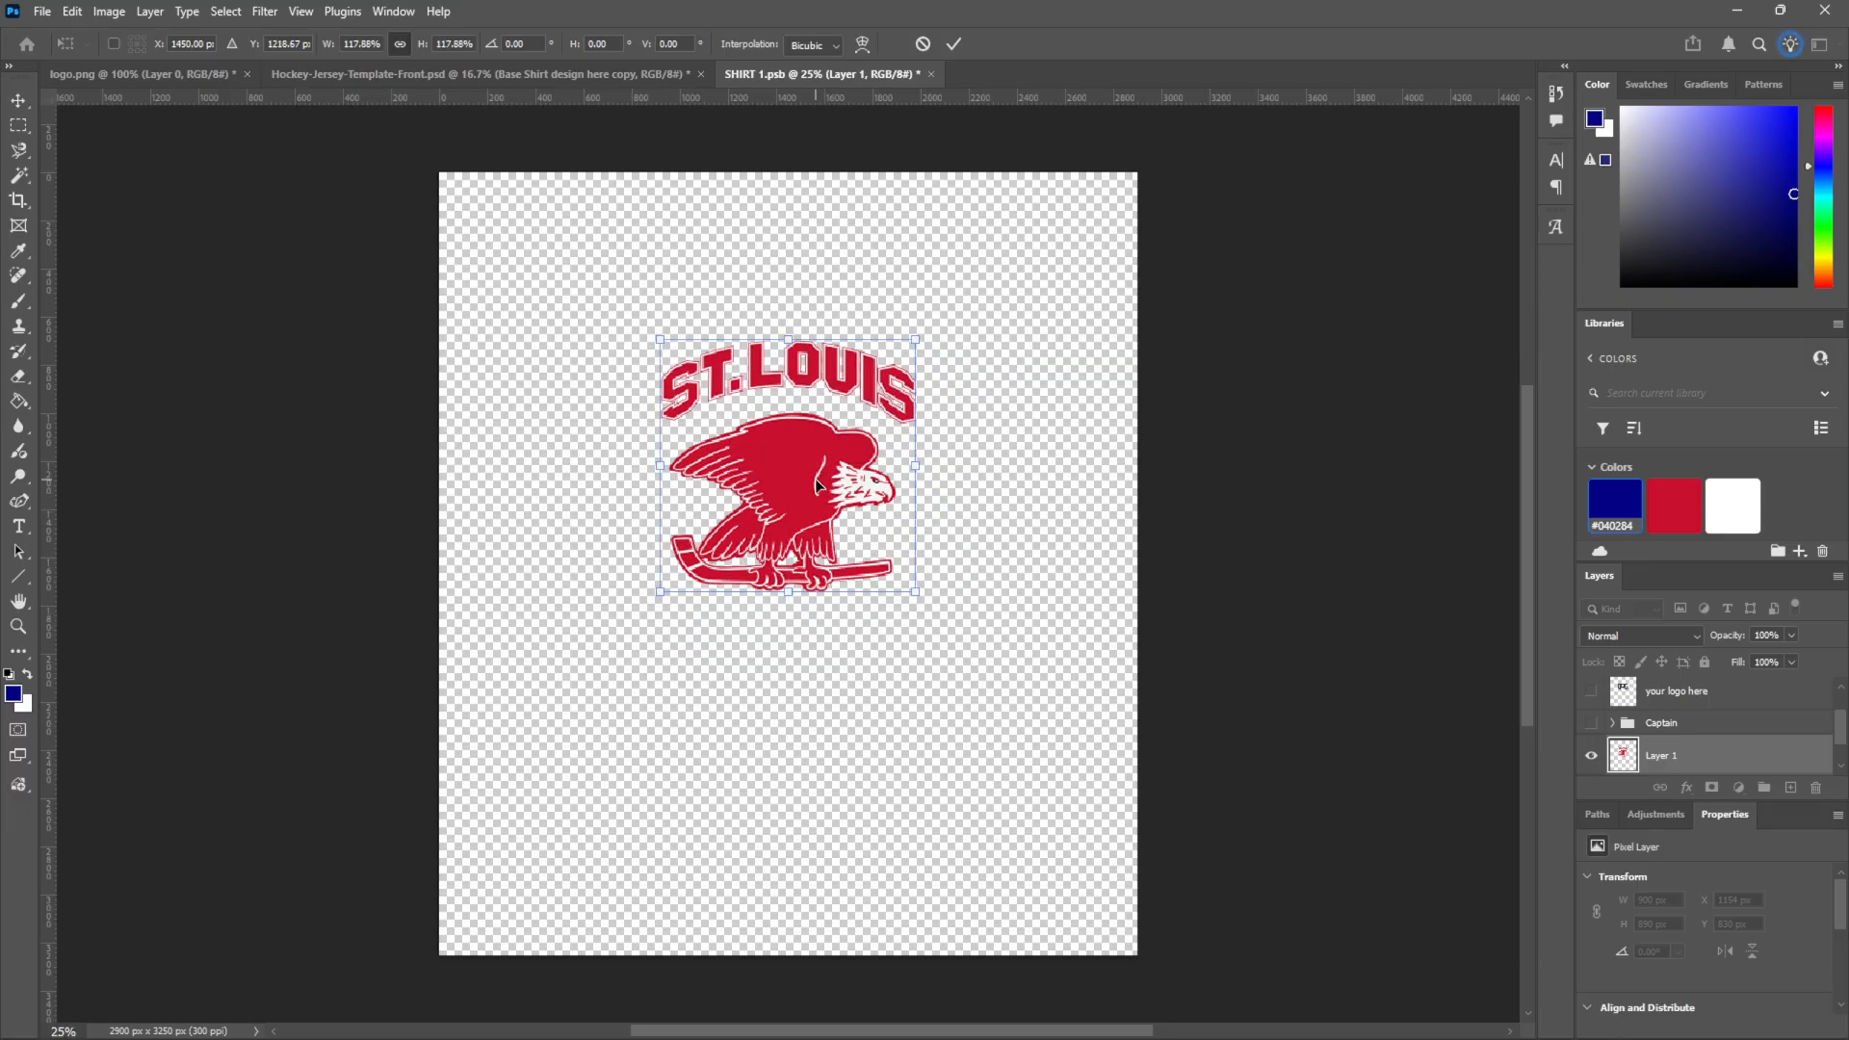
{"action": "left_click", "coordinate": [205, 144]}
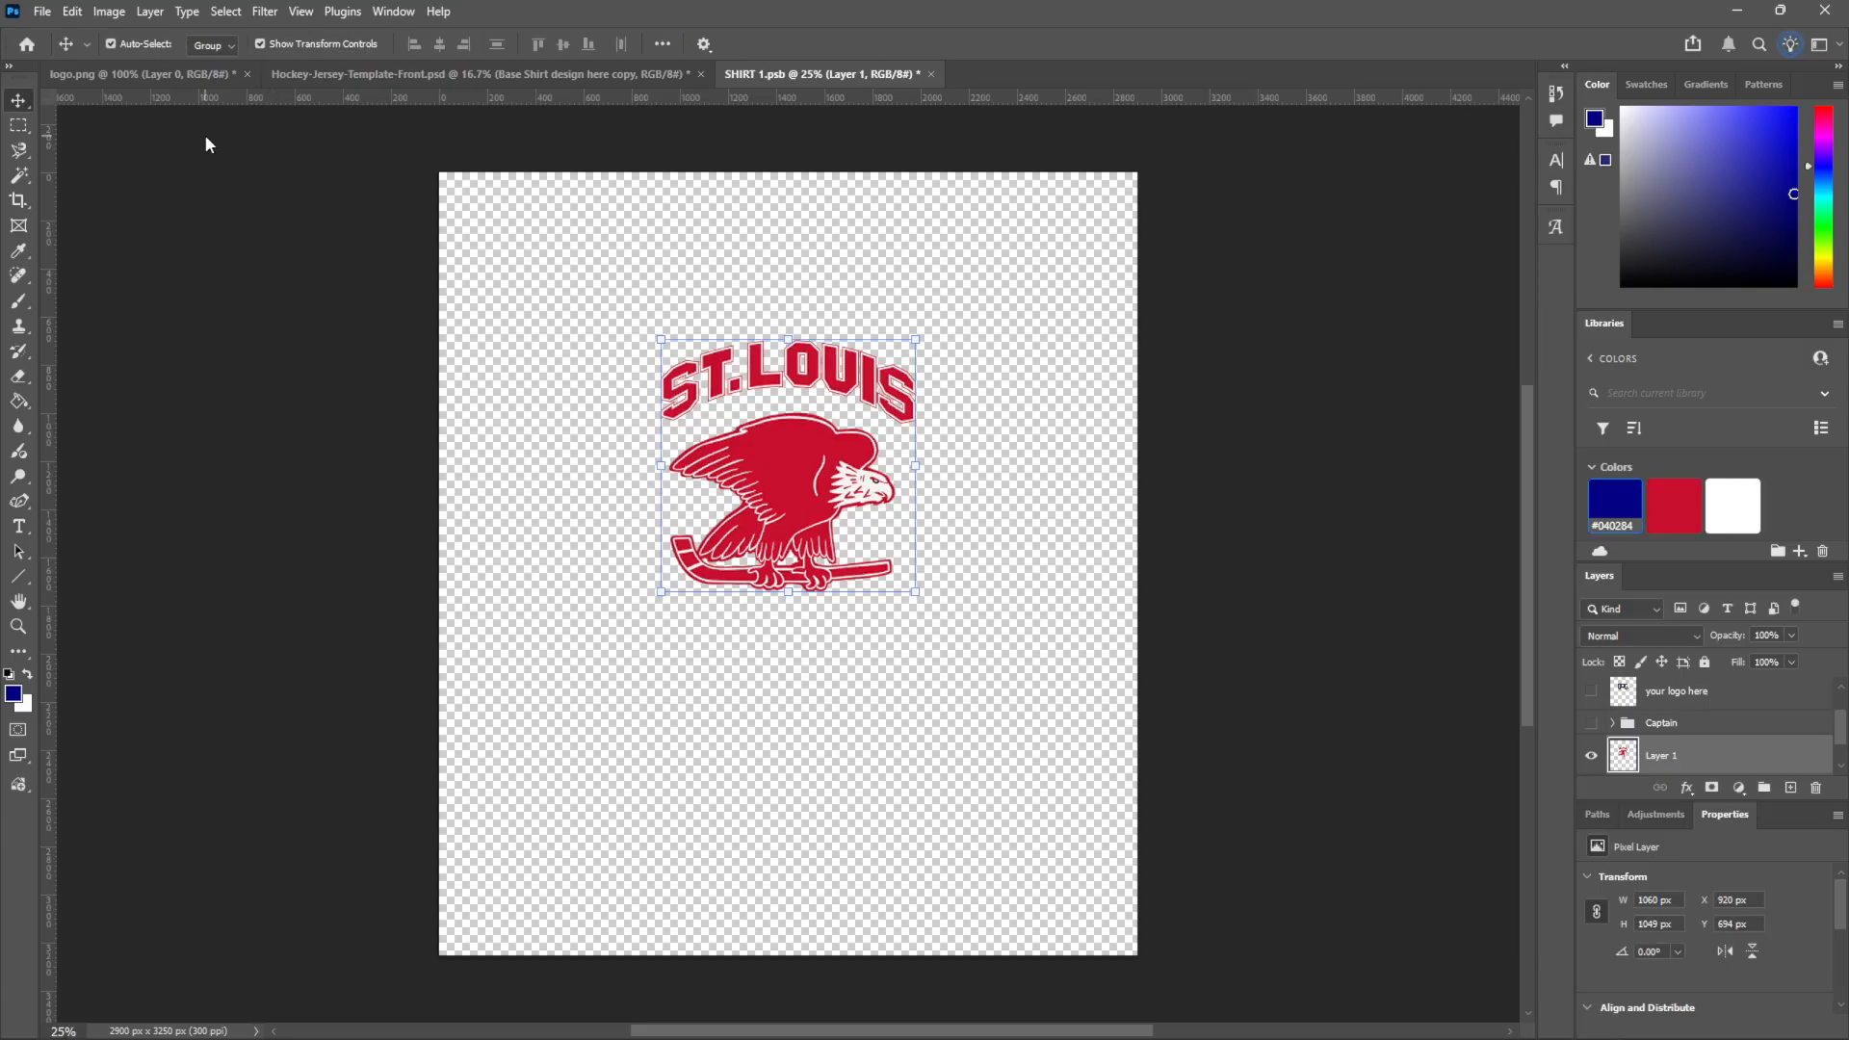
Add a text box with the letter "C" above and to the right of the St. Louis logo
{"action": "left_click", "coordinate": [18, 527]}
{"action": "left_click_drag", "start_coordinate": [800, 202], "coordinate": [1137, 358]}
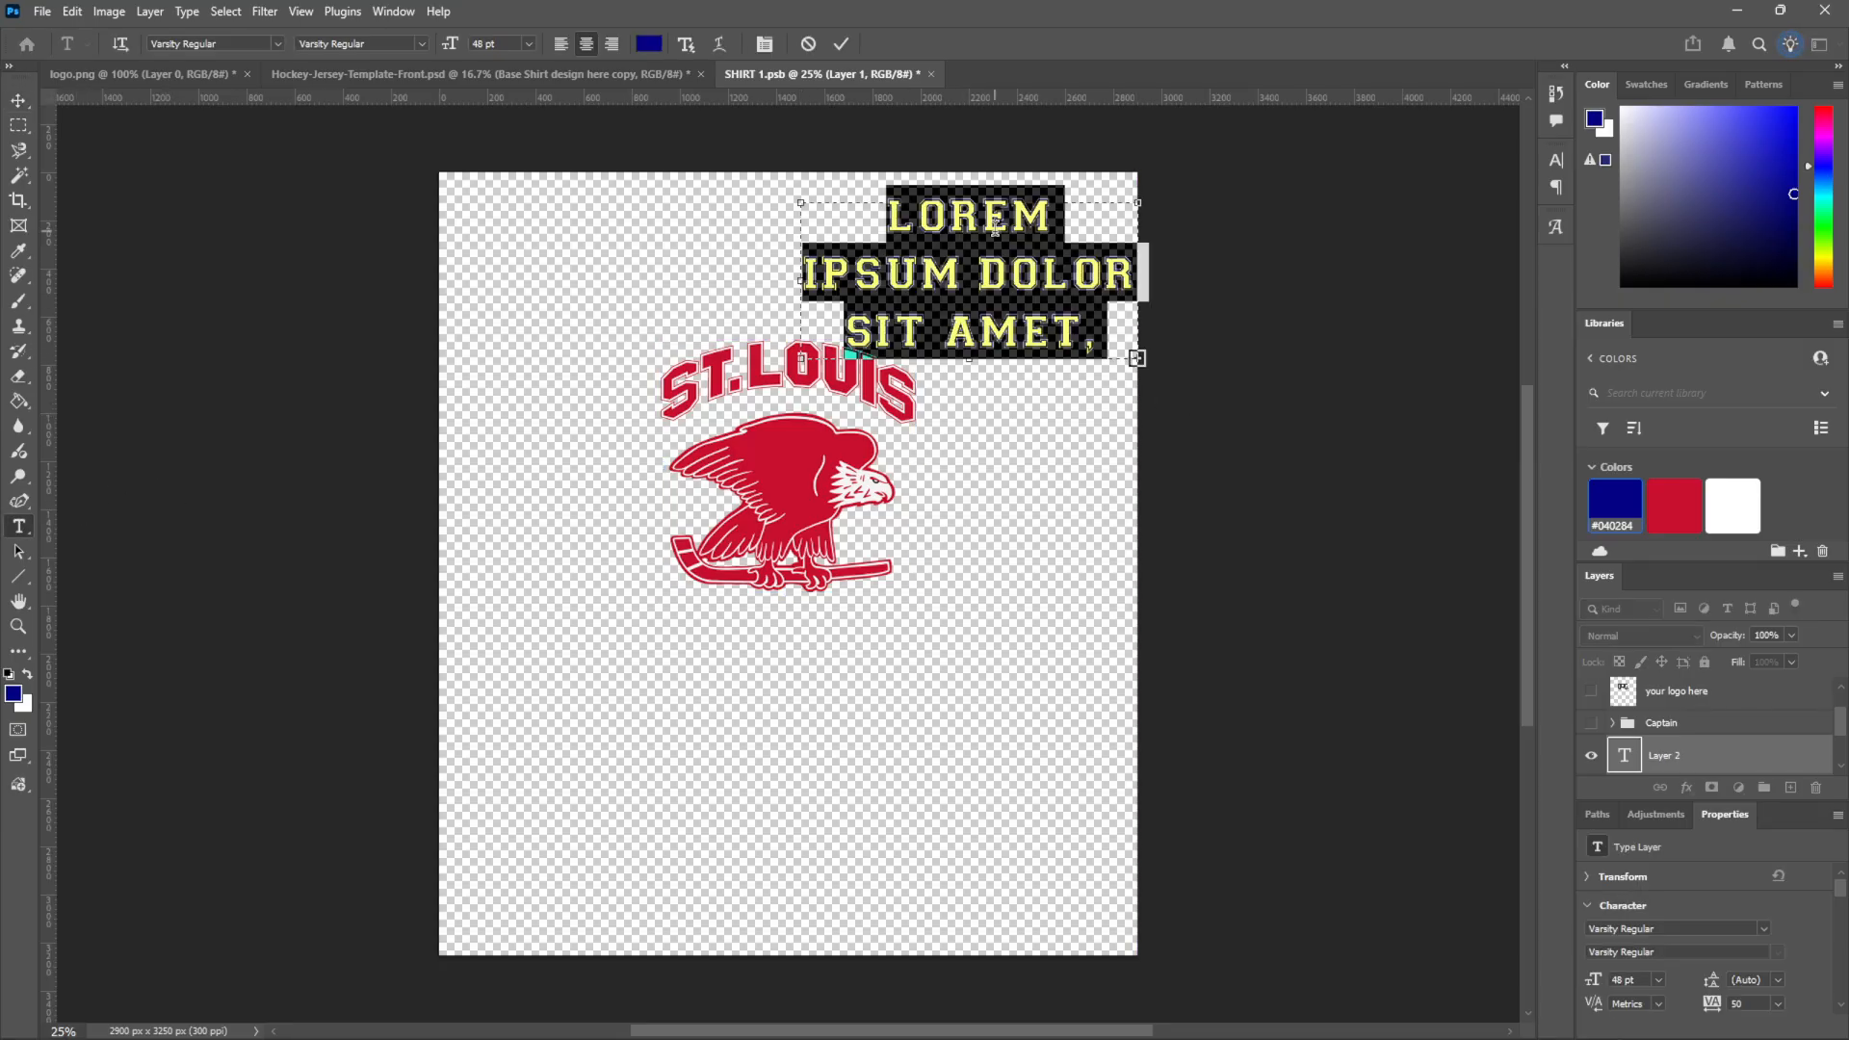
{"action": "type", "text": "C"}
Change the font of the letter C to NHL St Louis Regular
{"action": "key", "text": "ctrl+a"}
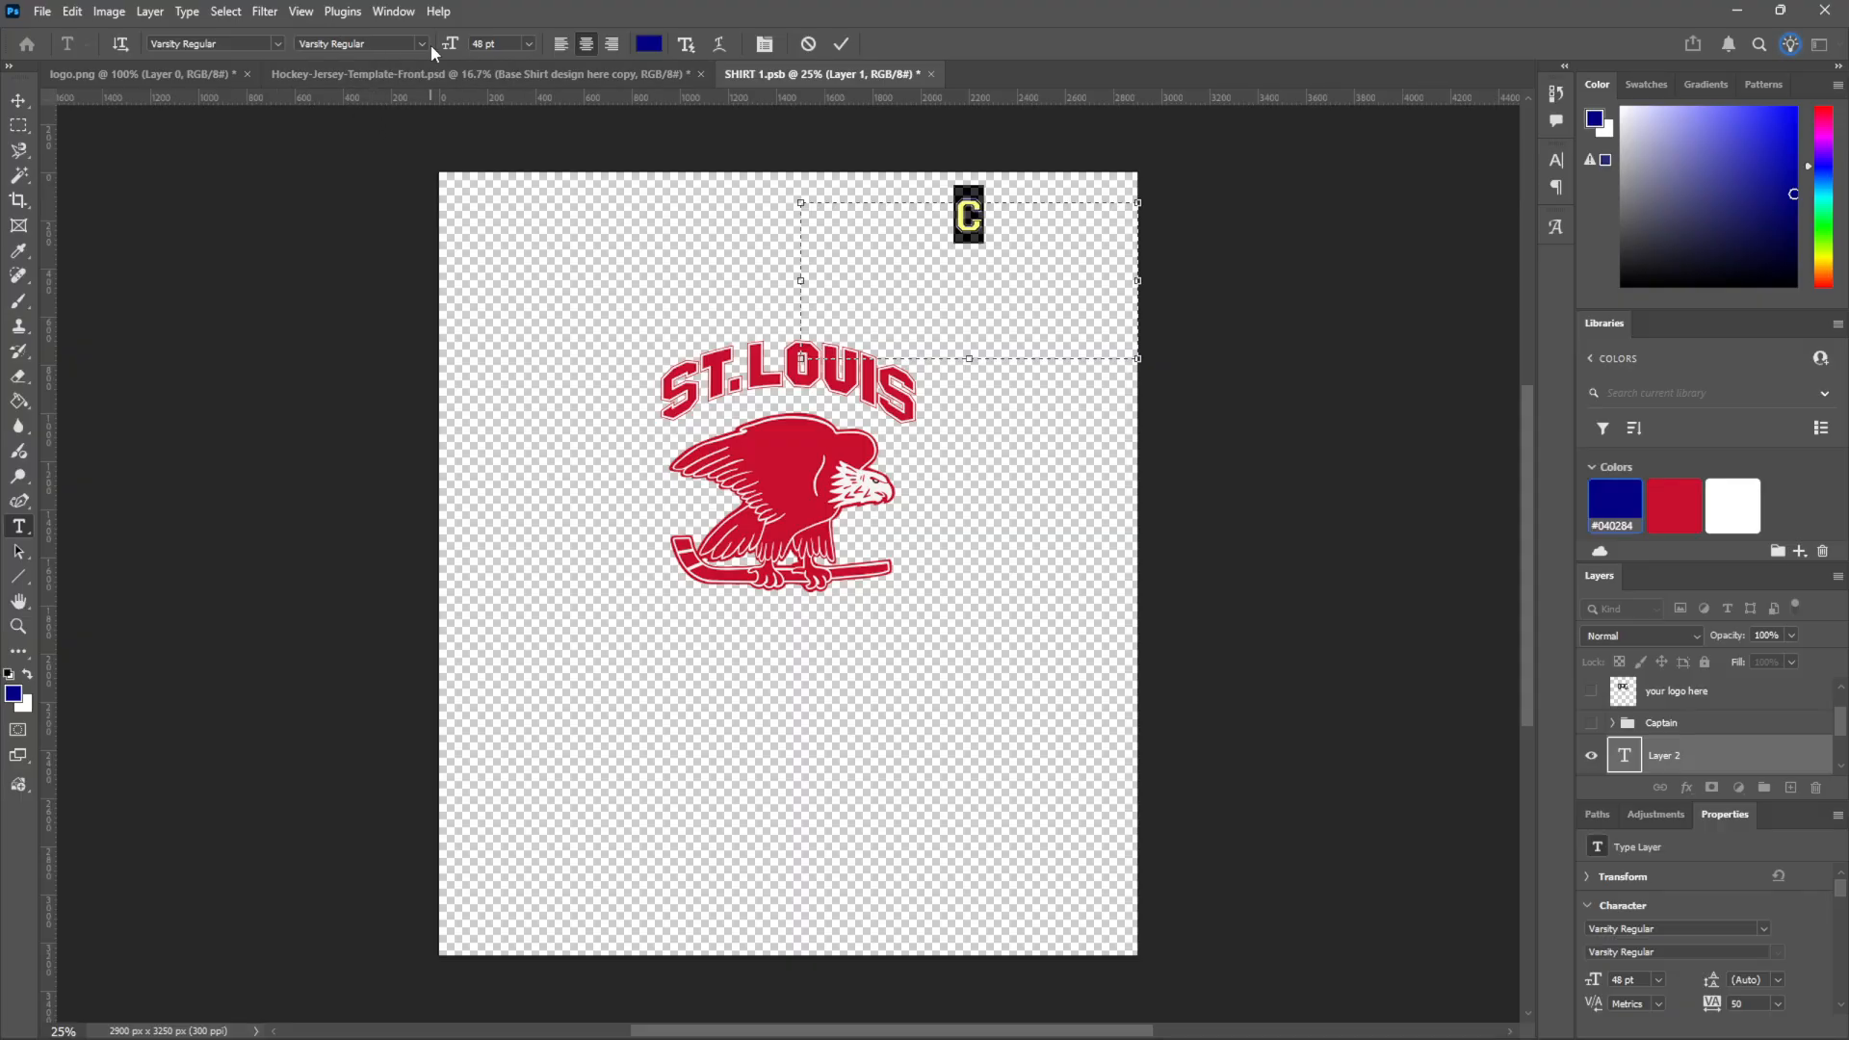
{"action": "left_click", "coordinate": [275, 42]}
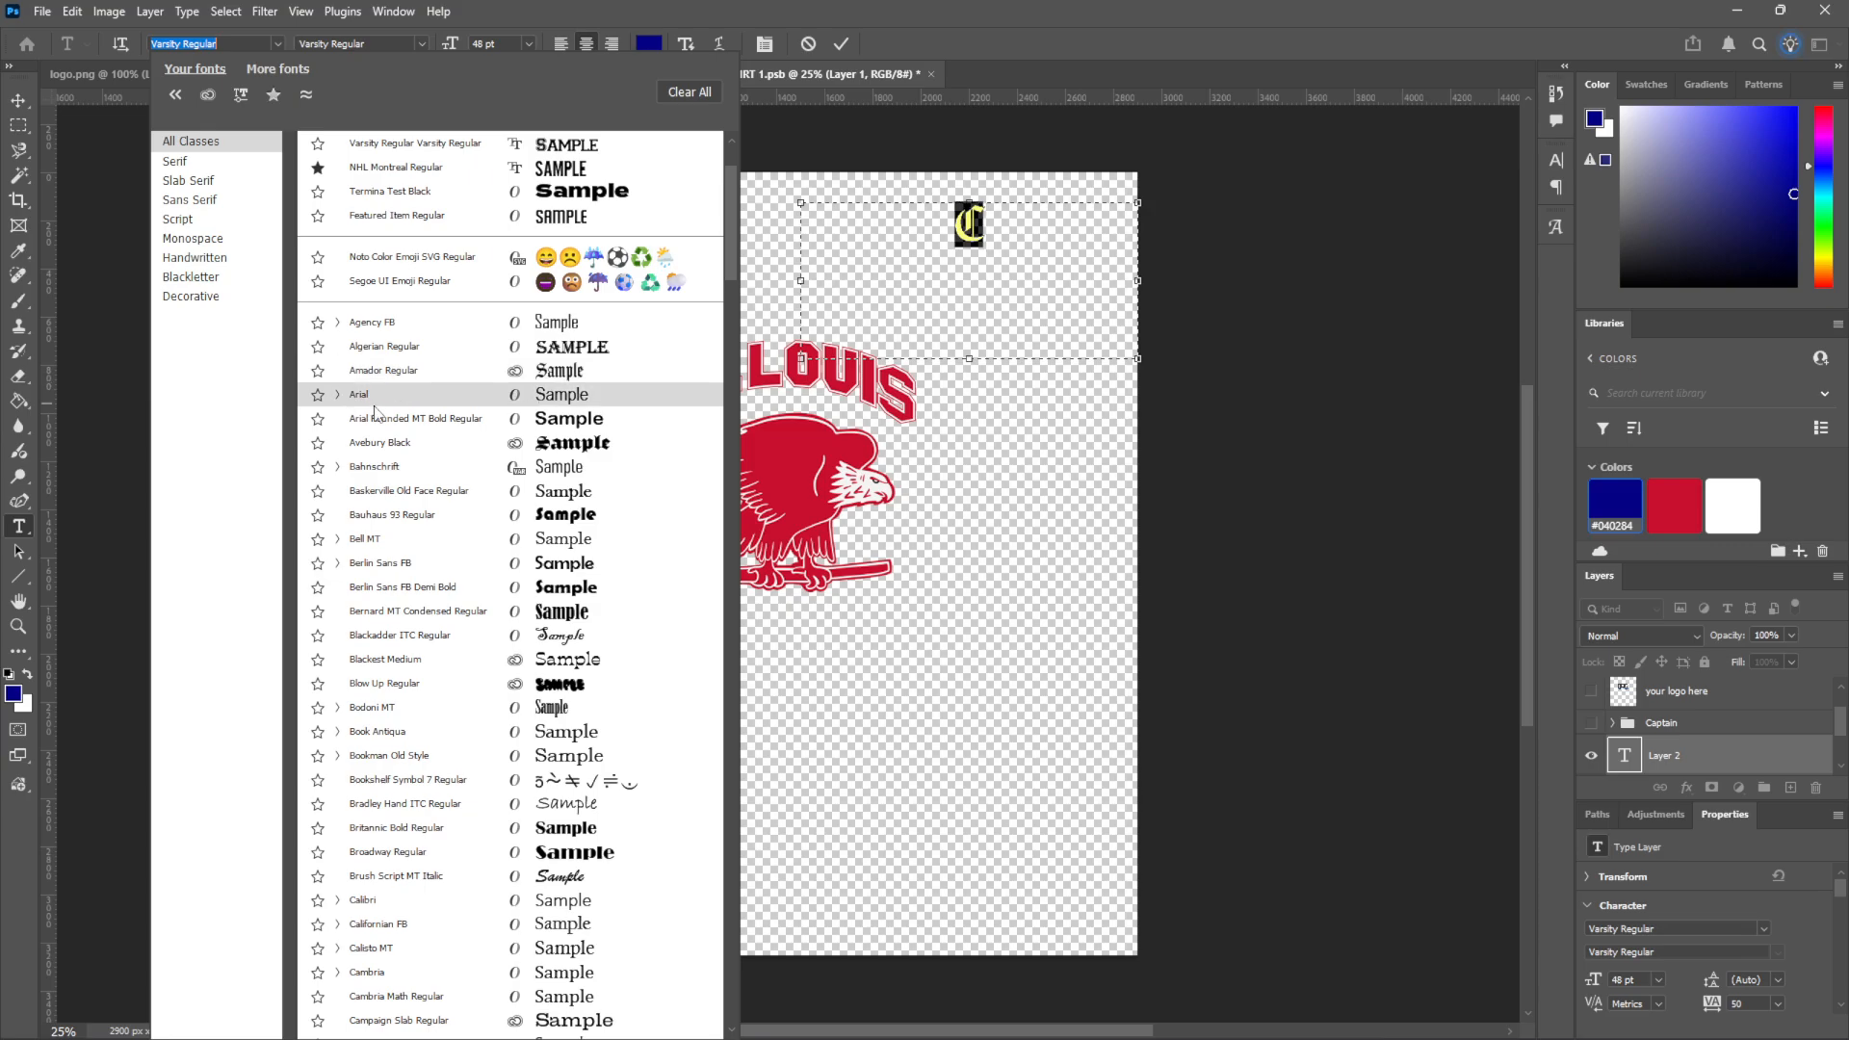
{"action": "scroll", "coordinate": [386, 482], "scroll_direction": "down", "scroll_amount": 1}
{"action": "scroll", "coordinate": [404, 567], "scroll_direction": "up", "scroll_amount": 2}
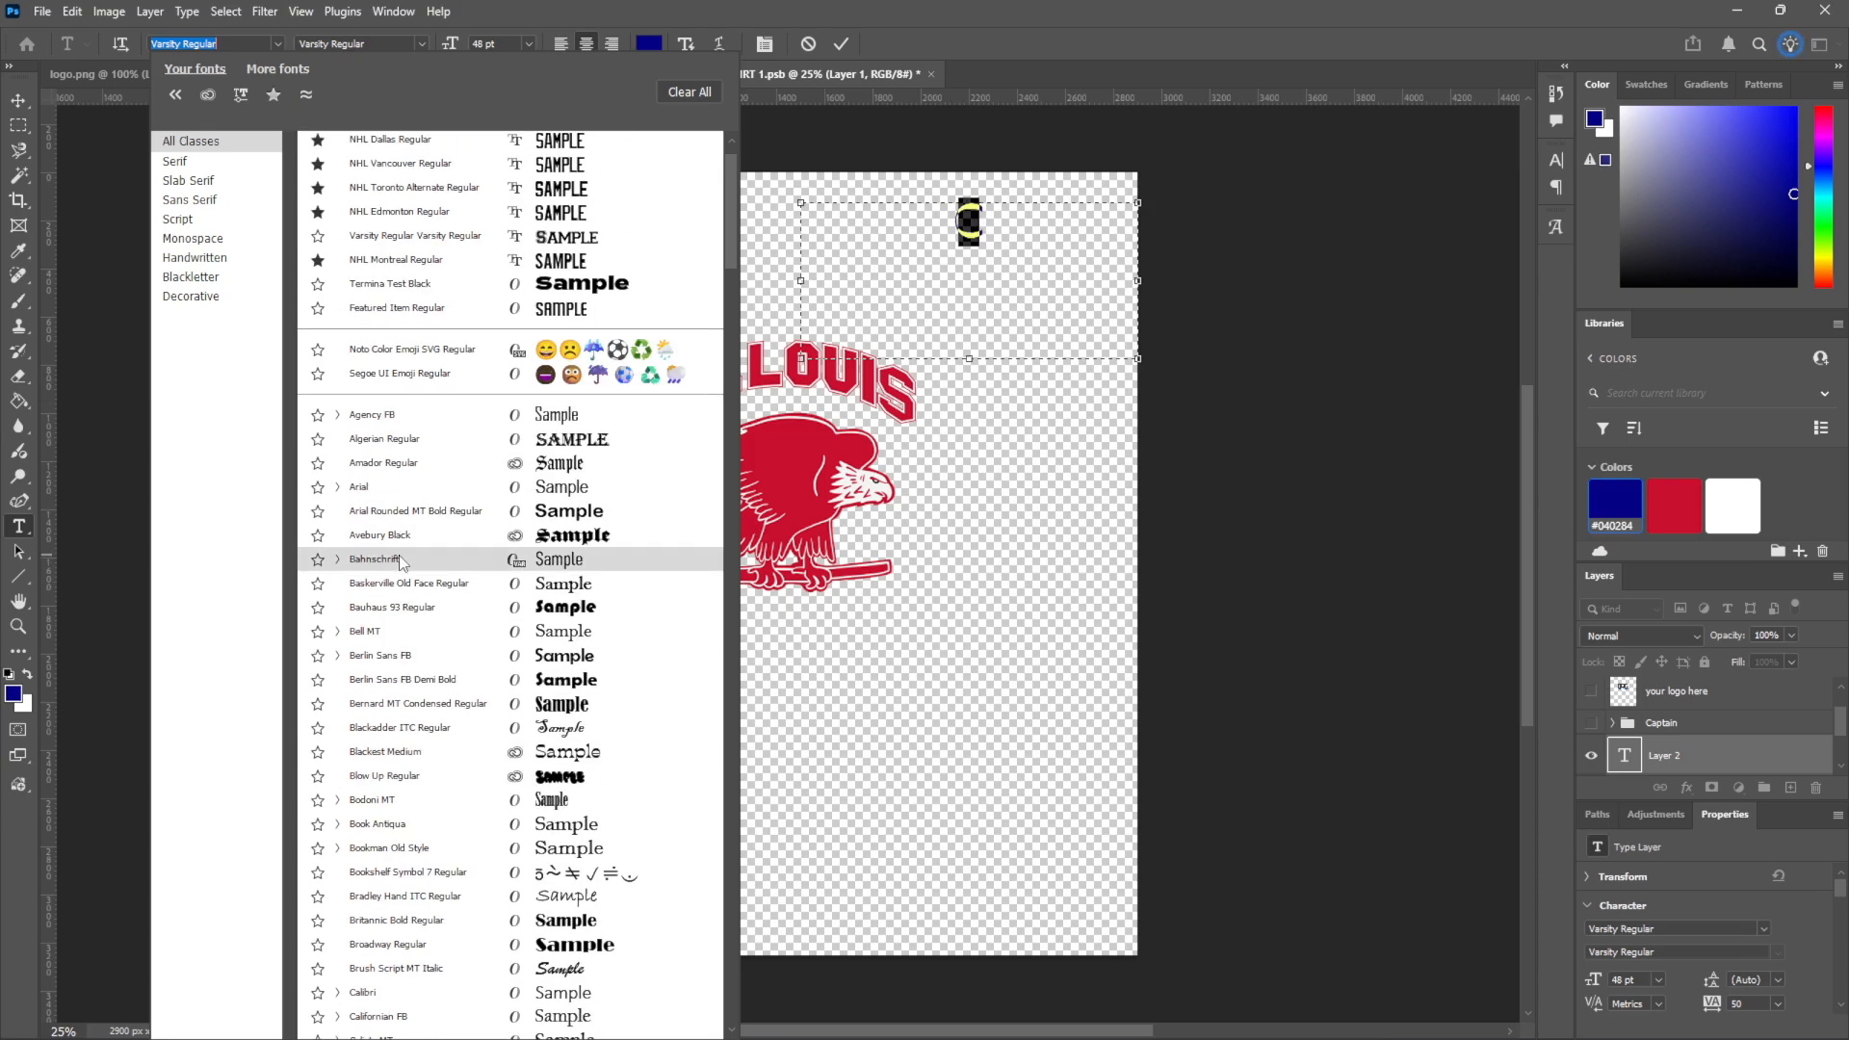
{"action": "scroll", "coordinate": [401, 521], "scroll_direction": "up", "scroll_amount": 1}
{"action": "scroll", "coordinate": [397, 484], "scroll_direction": "down", "scroll_amount": 1}
{"action": "scroll", "coordinate": [398, 485], "scroll_direction": "down", "scroll_amount": 20}
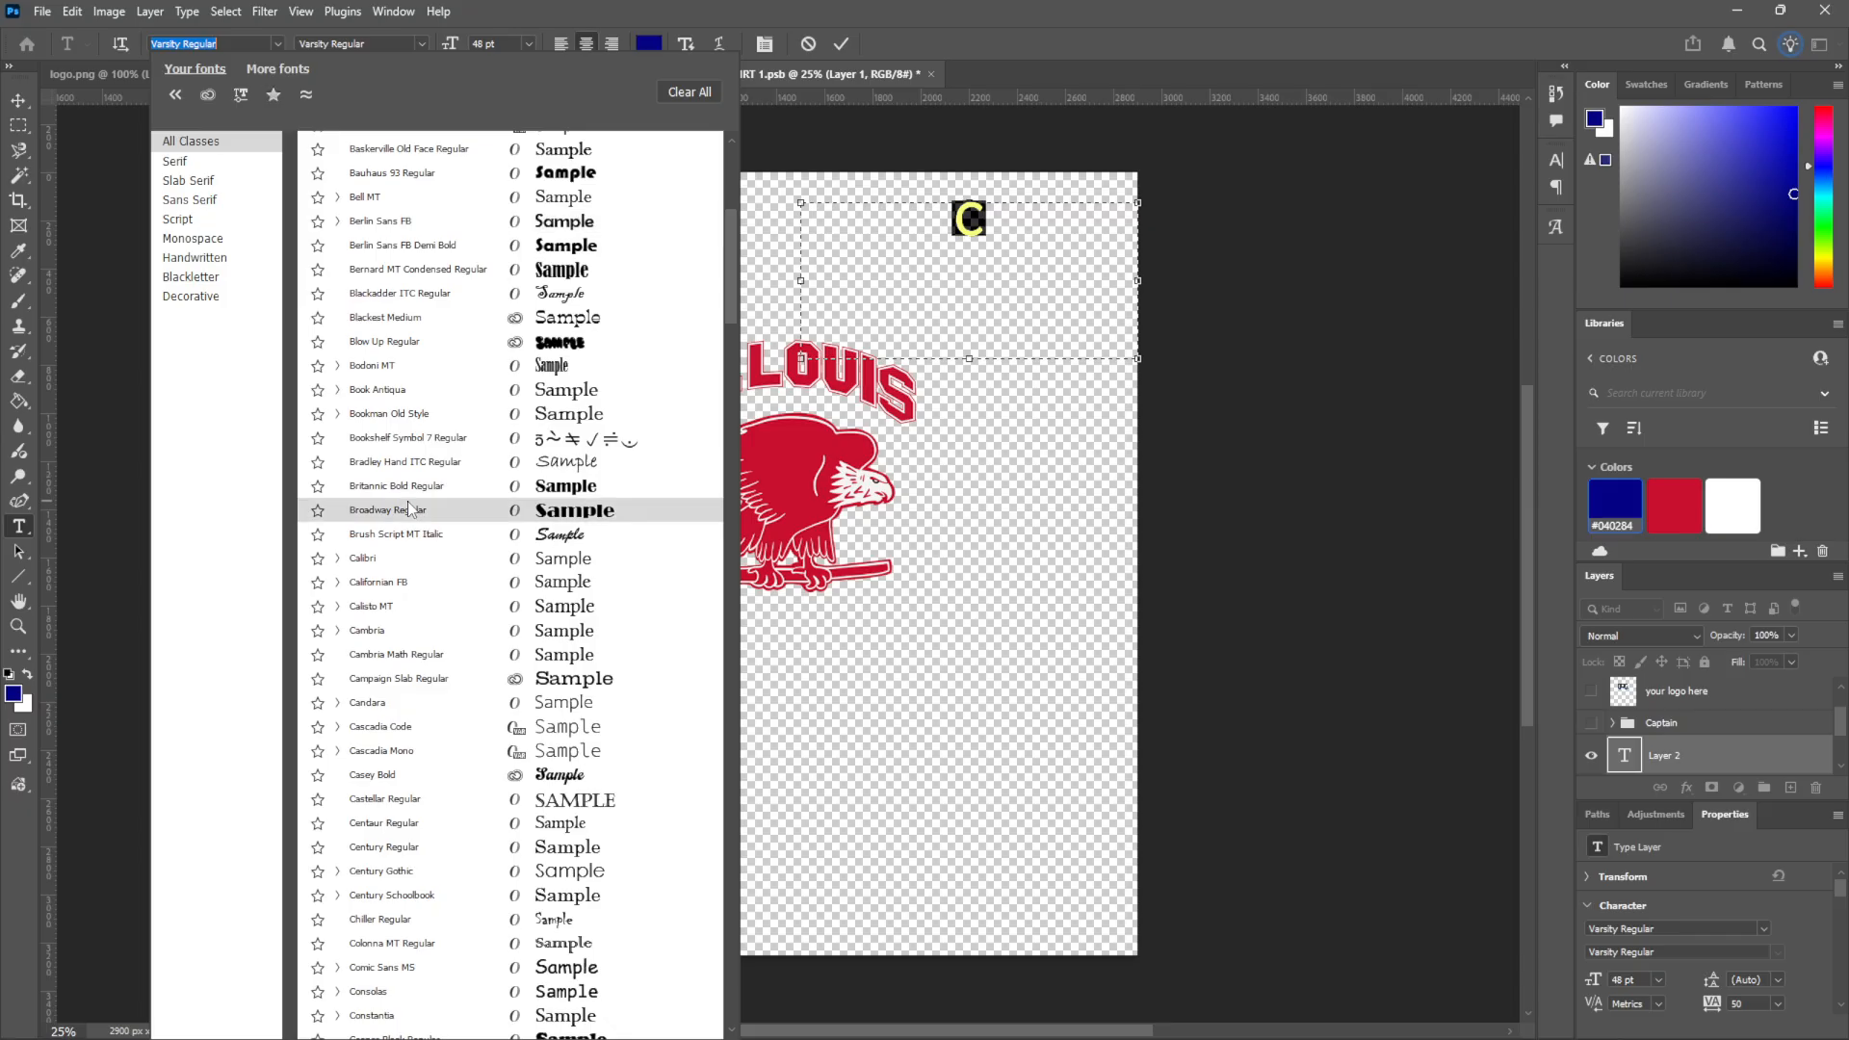
{"action": "scroll", "coordinate": [443, 698], "scroll_direction": "down", "scroll_amount": 14}
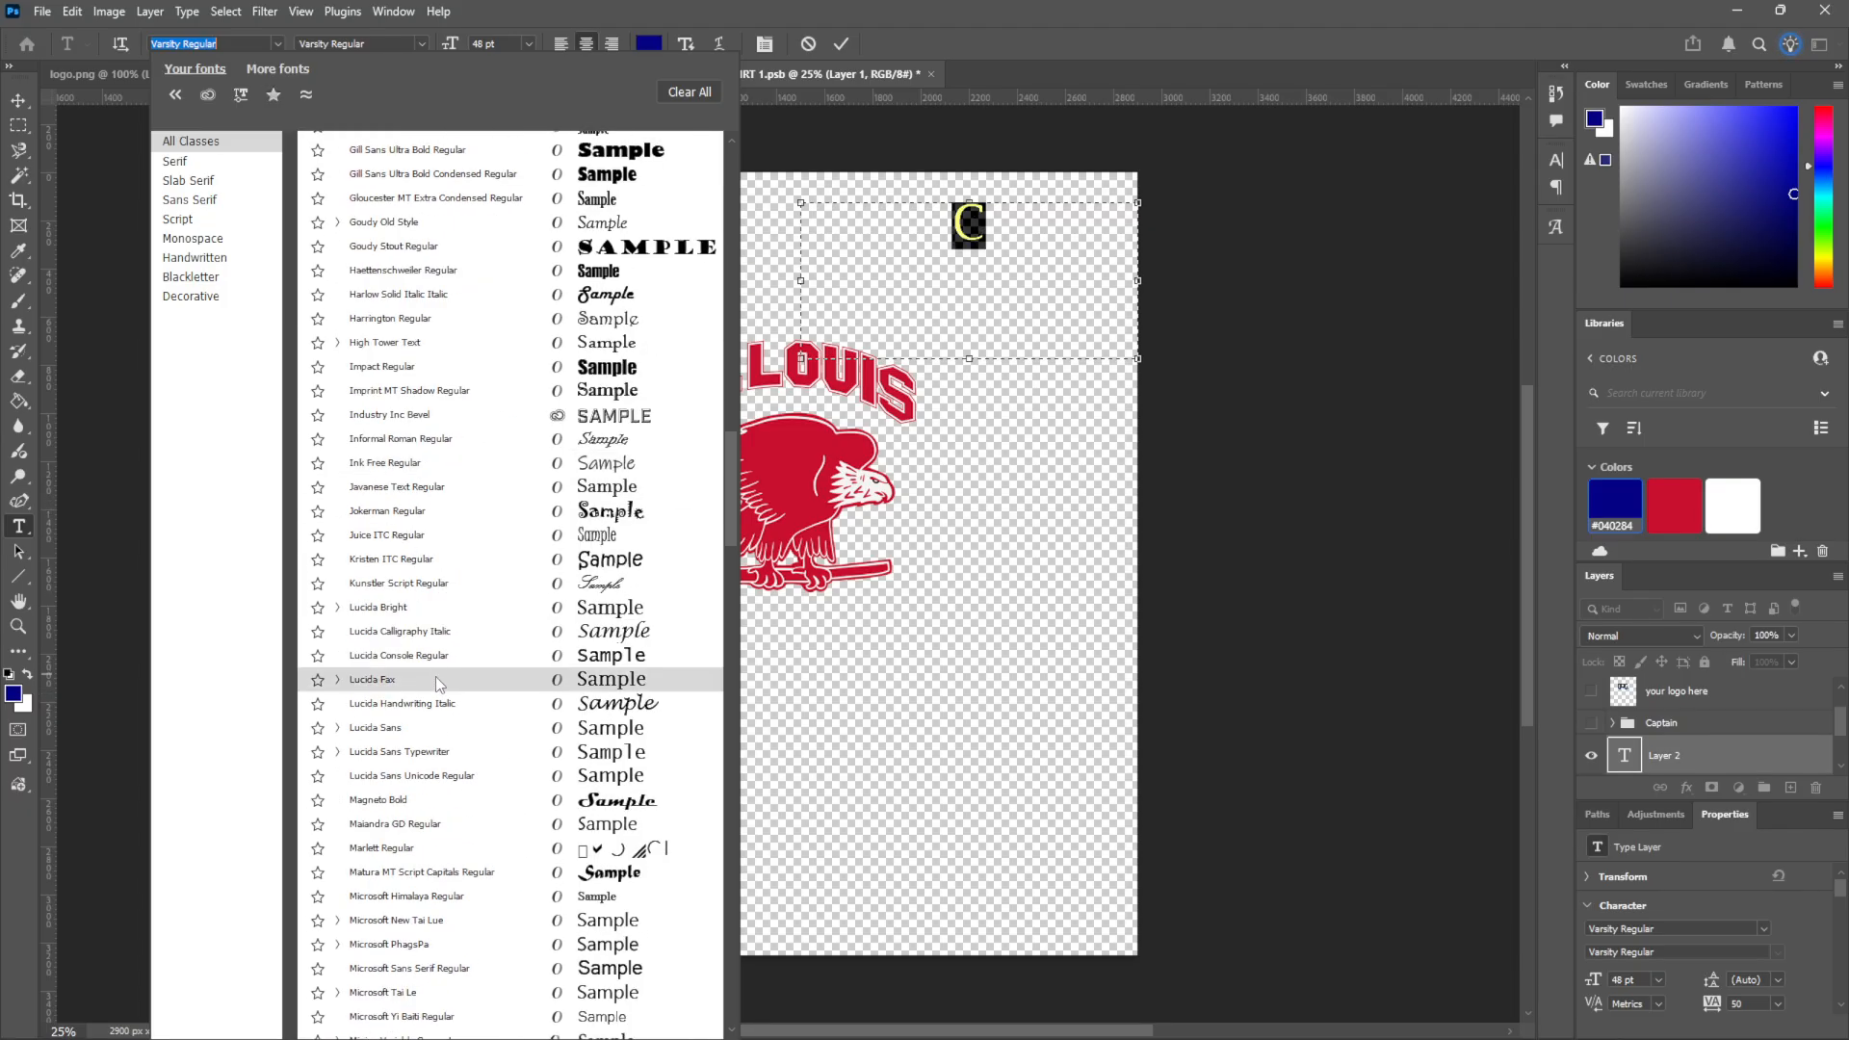
{"action": "scroll", "coordinate": [436, 685], "scroll_direction": "down", "scroll_amount": 3}
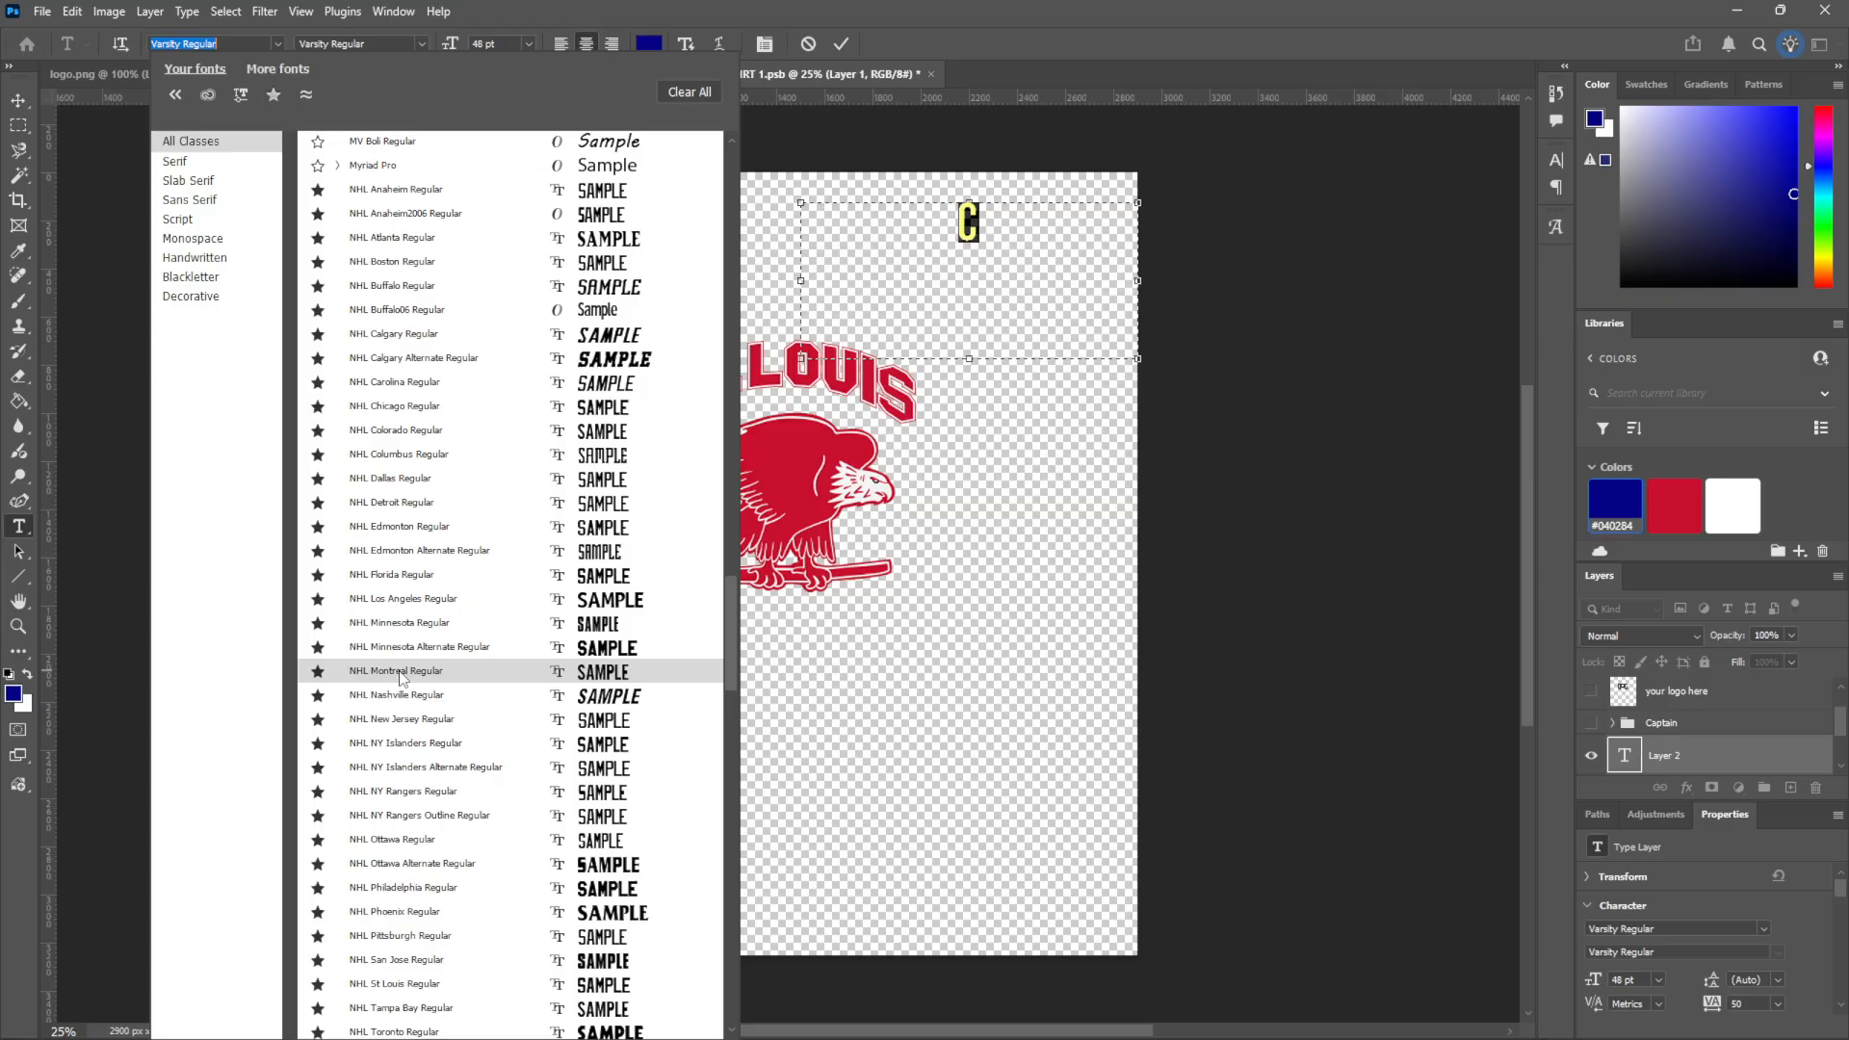
{"action": "left_click", "coordinate": [416, 987]}
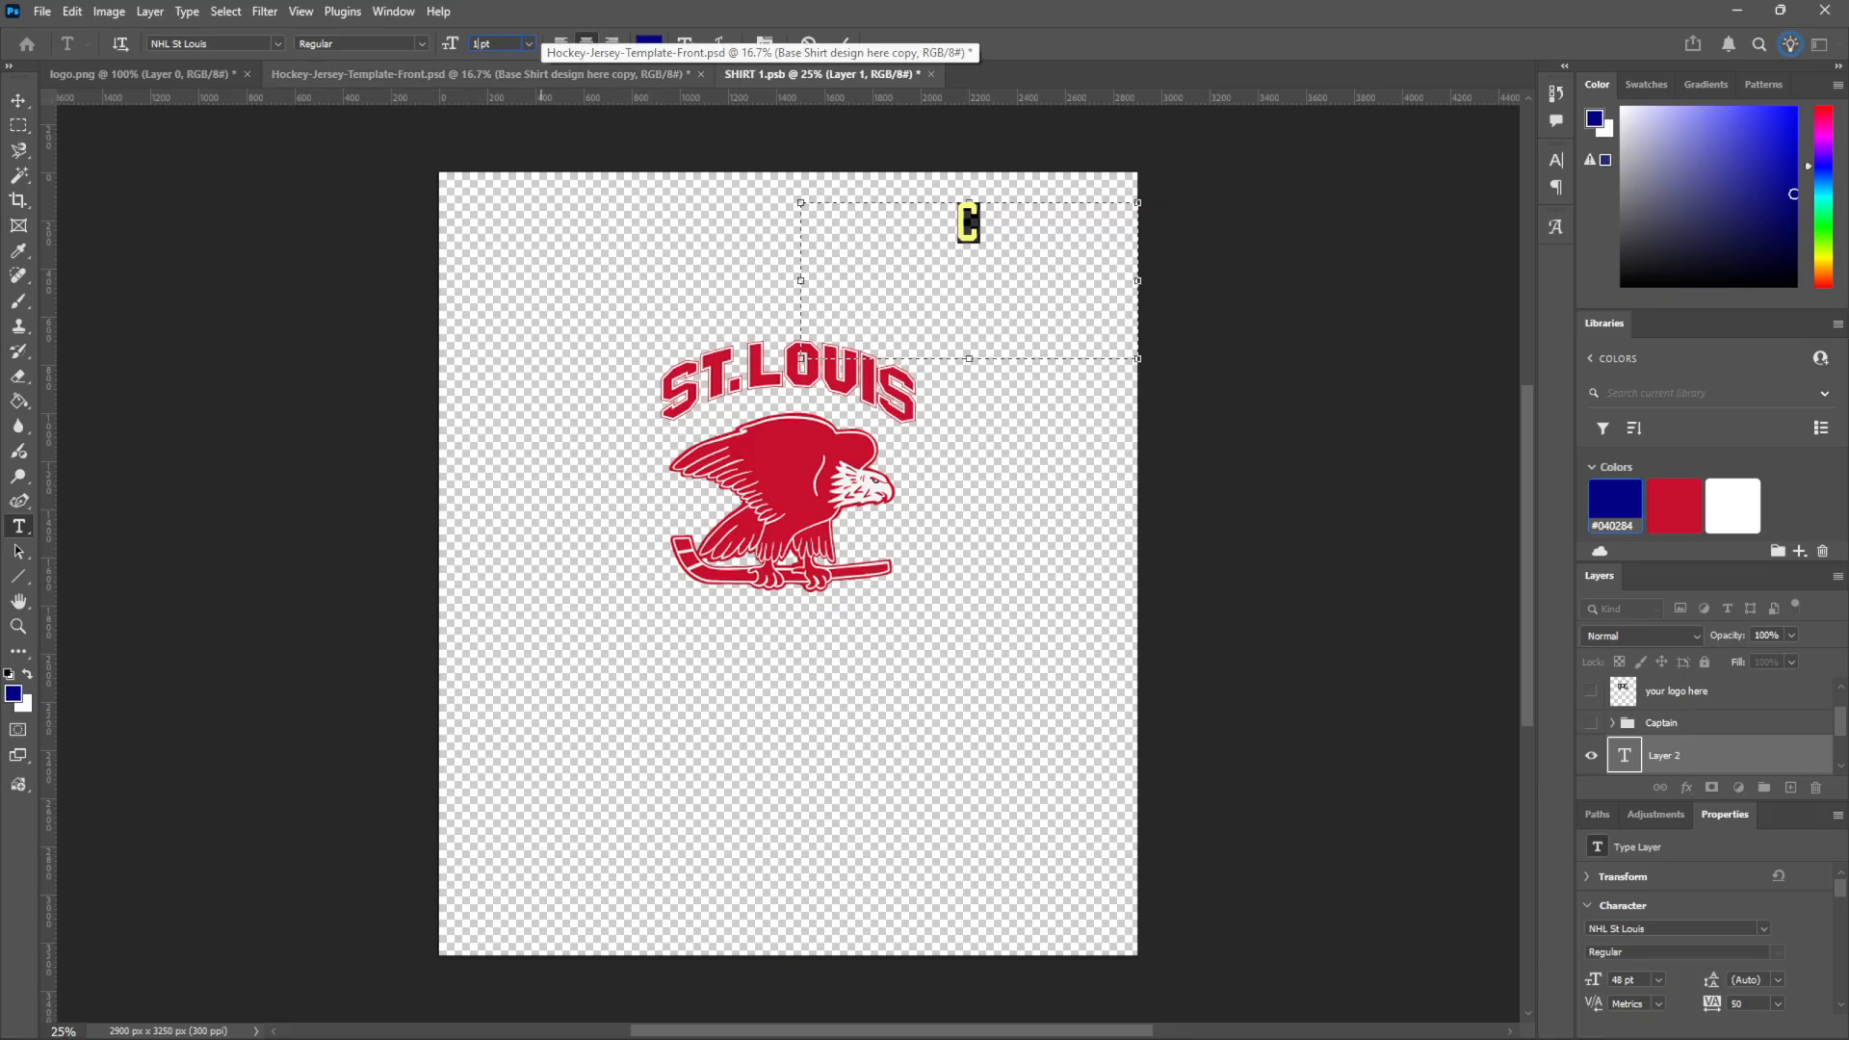
Set the letter C to 125 pt and colour it with the red #C8102E library swatch
{"action": "type", "text": "125"}
{"action": "key", "text": "Return"}
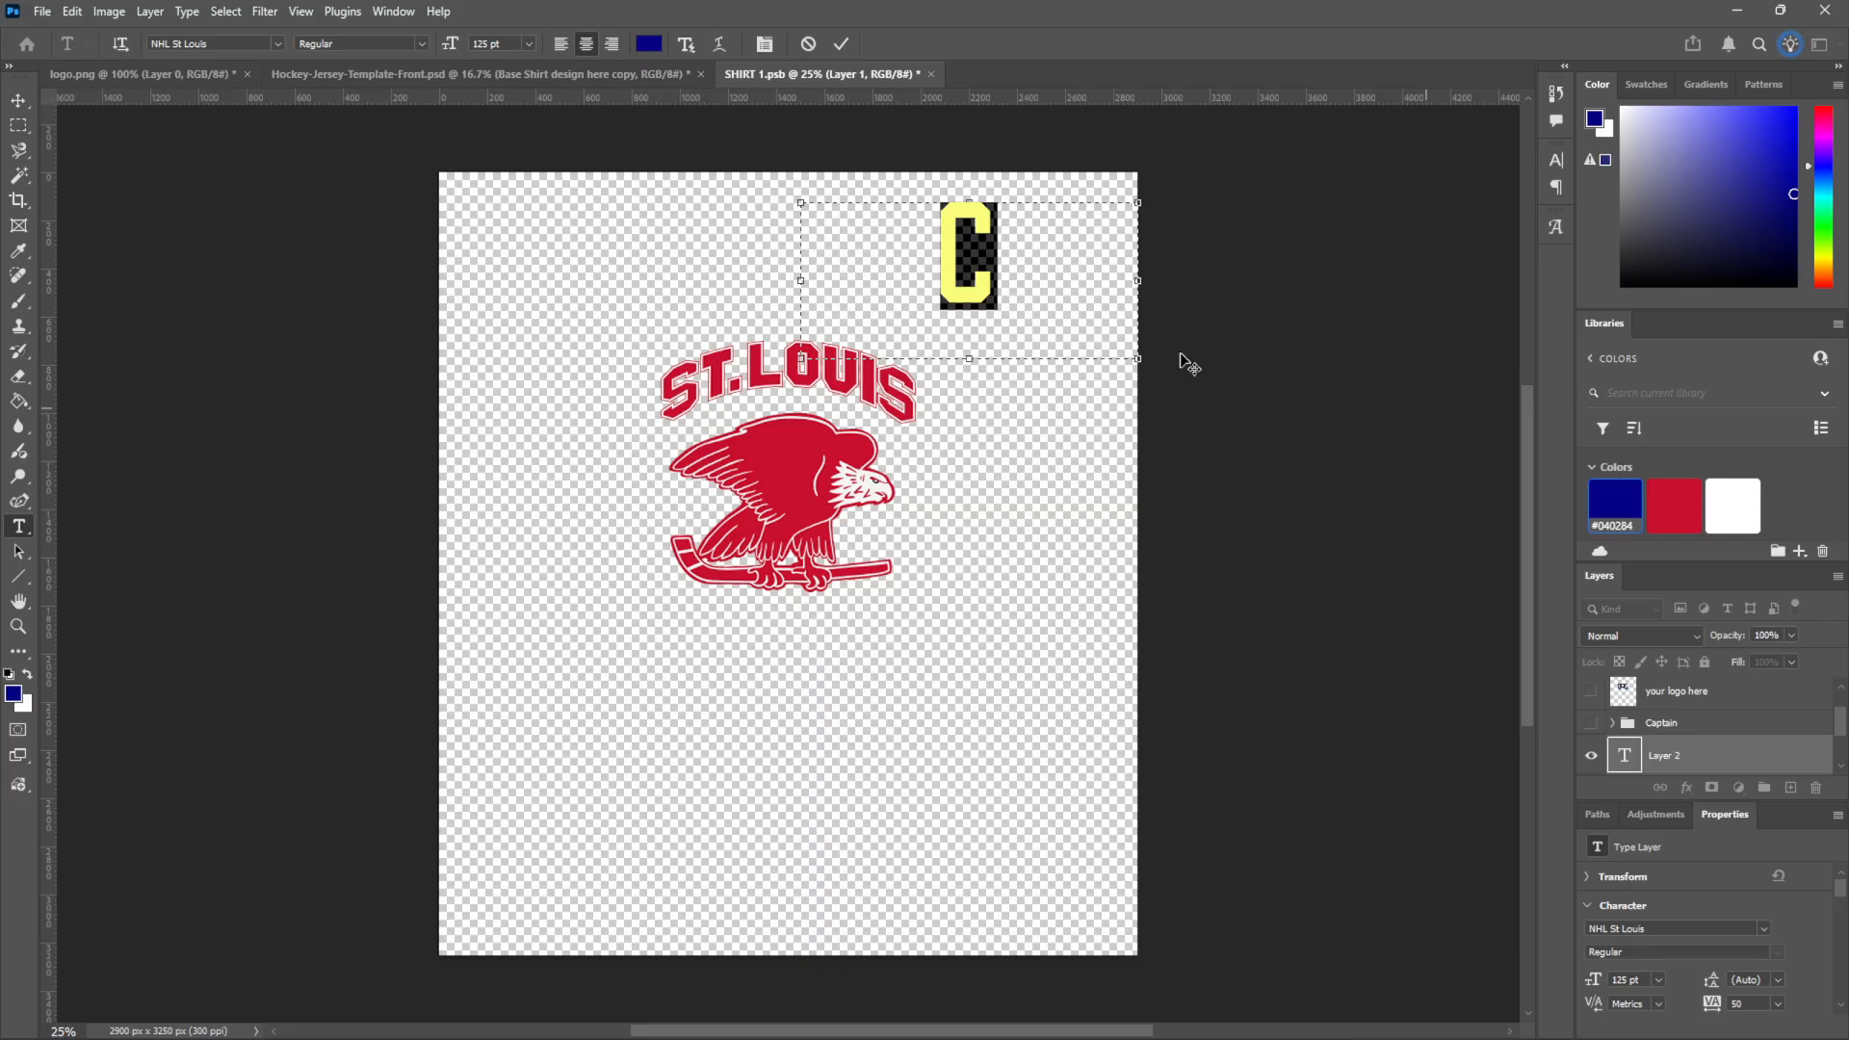
{"action": "left_click", "coordinate": [140, 171]}
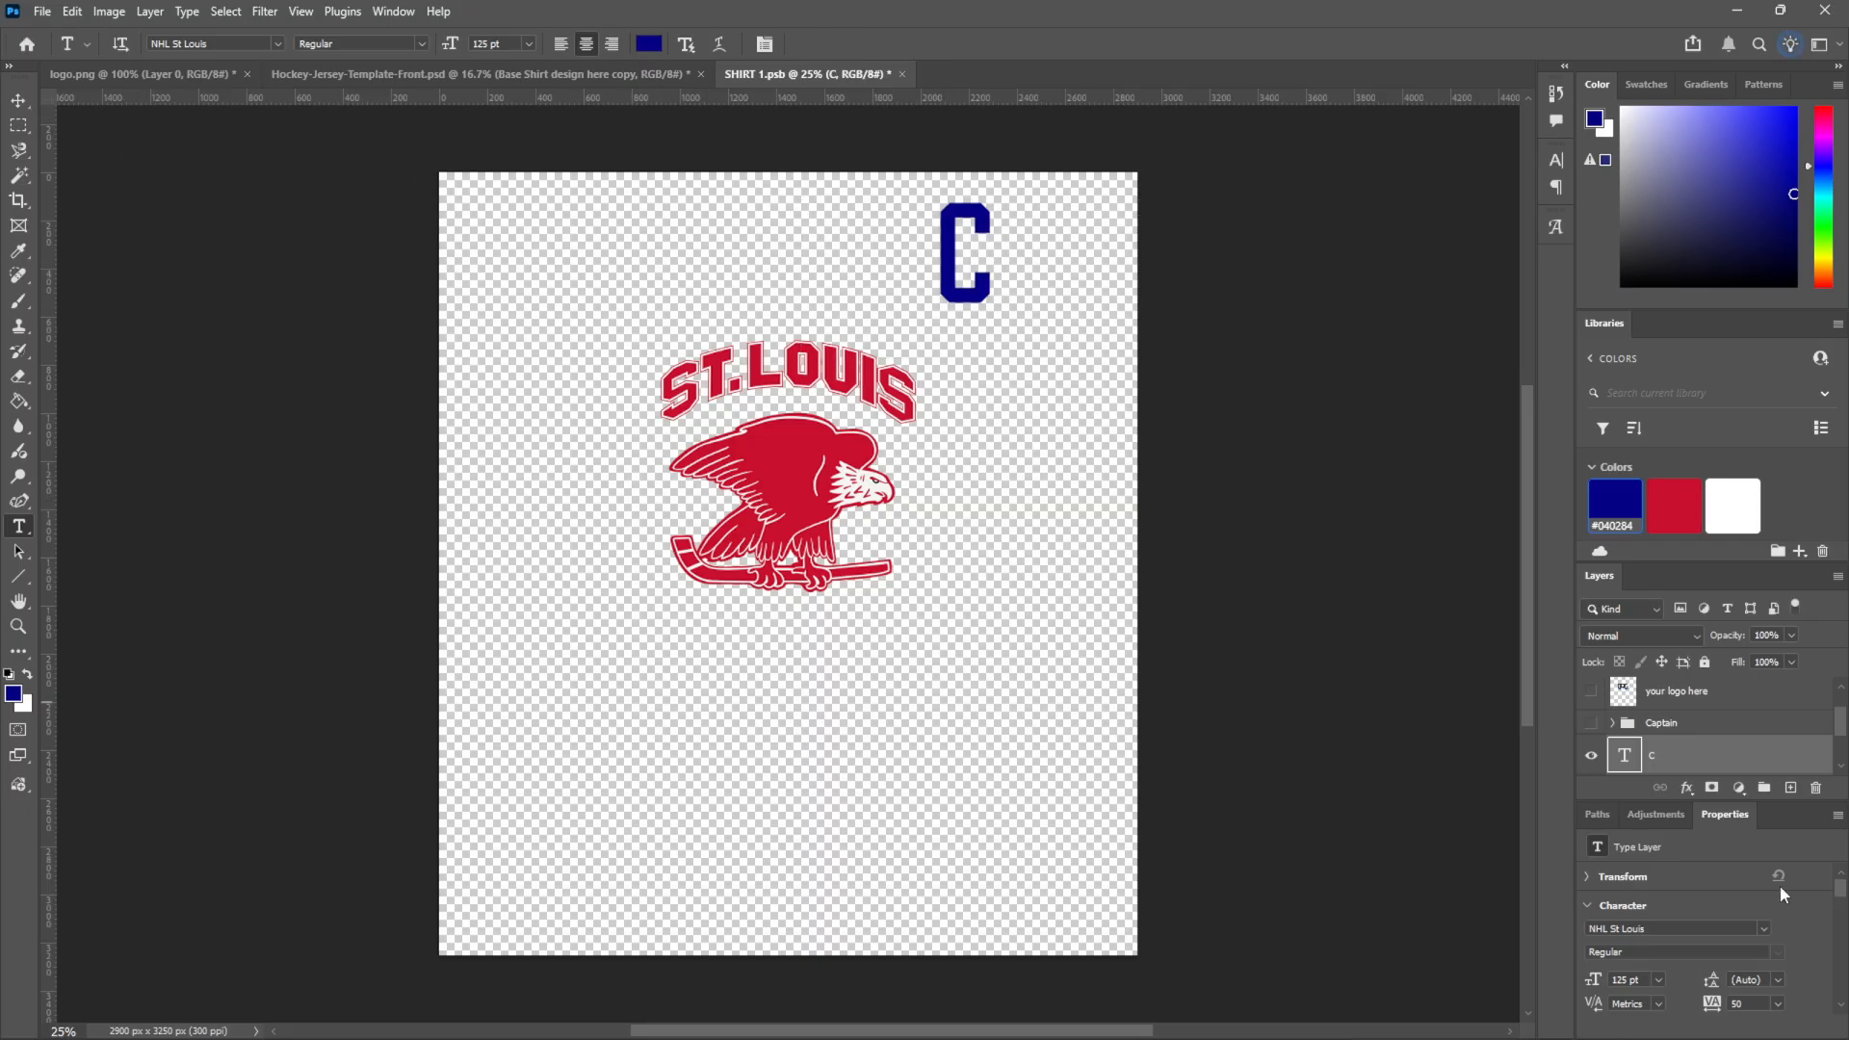
{"action": "left_click", "coordinate": [1666, 497]}
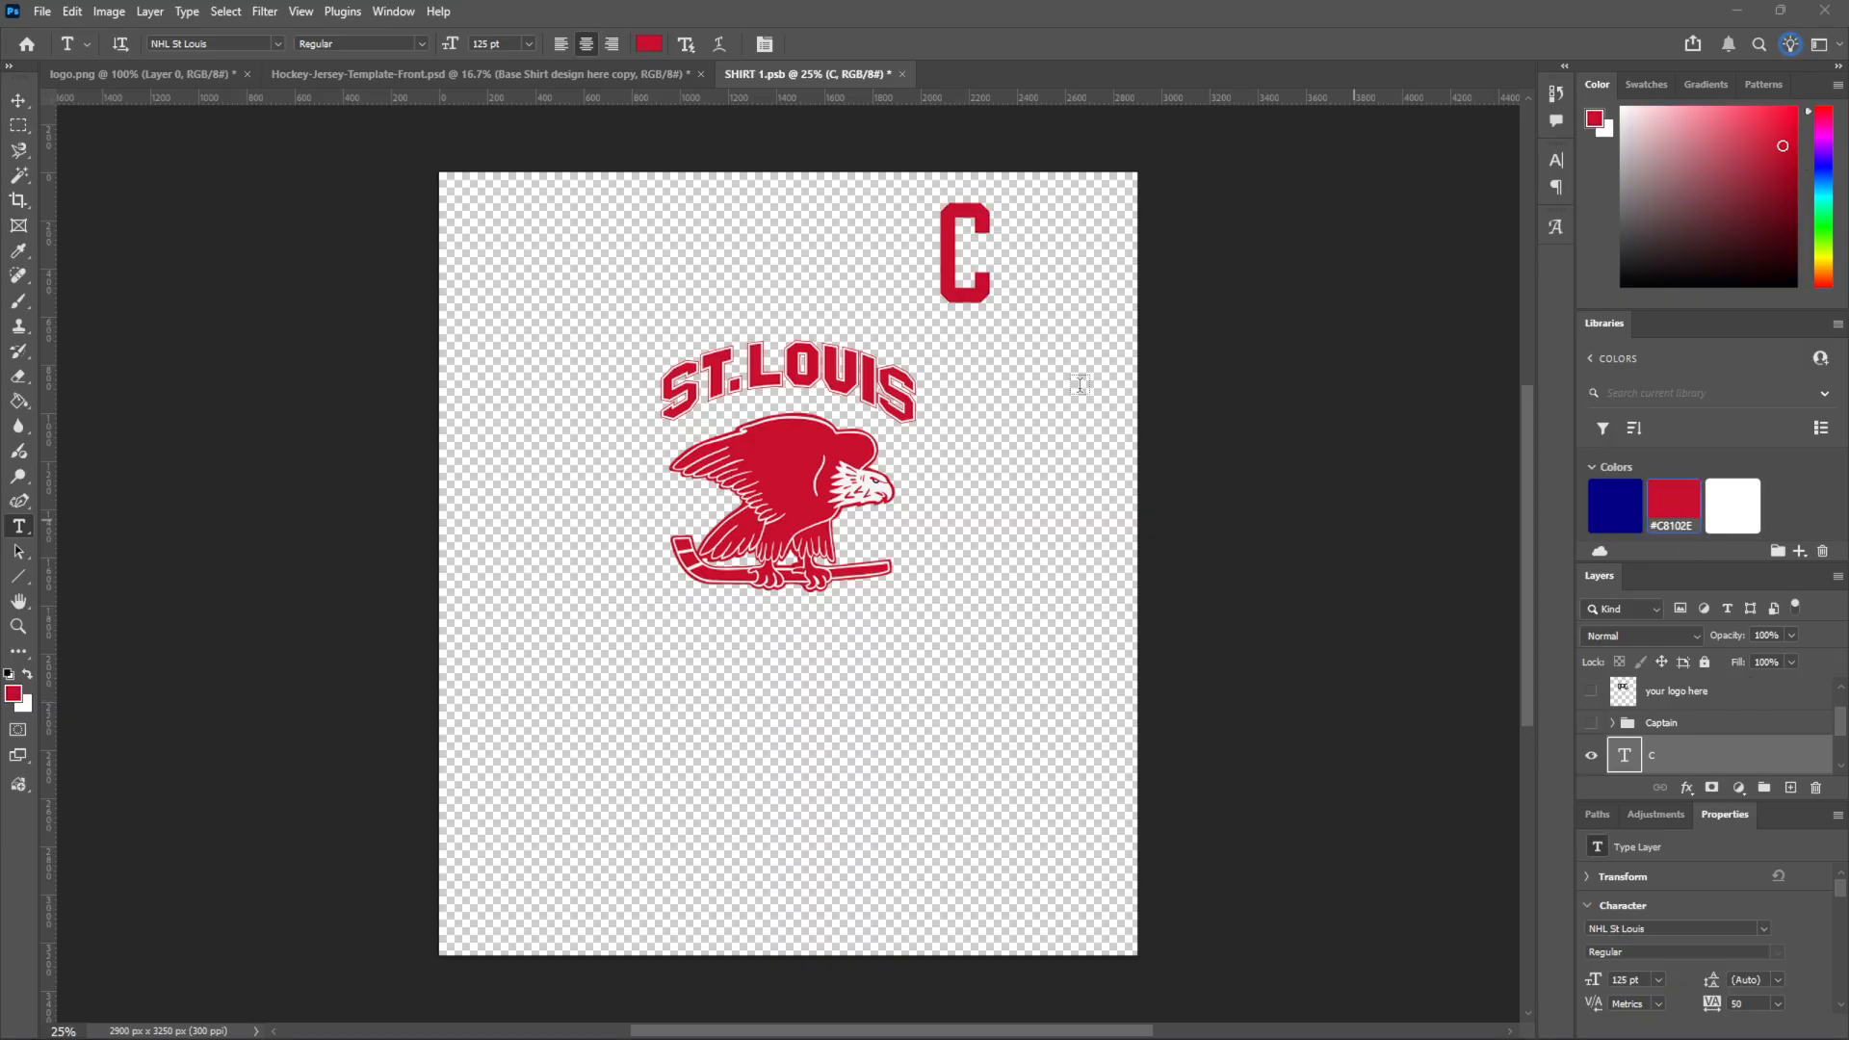
Add a white stroke layer style to the C, positioned inside with a size of 10 px
{"action": "left_click", "coordinate": [150, 11]}
{"action": "mouse_move", "coordinate": [240, 202]}
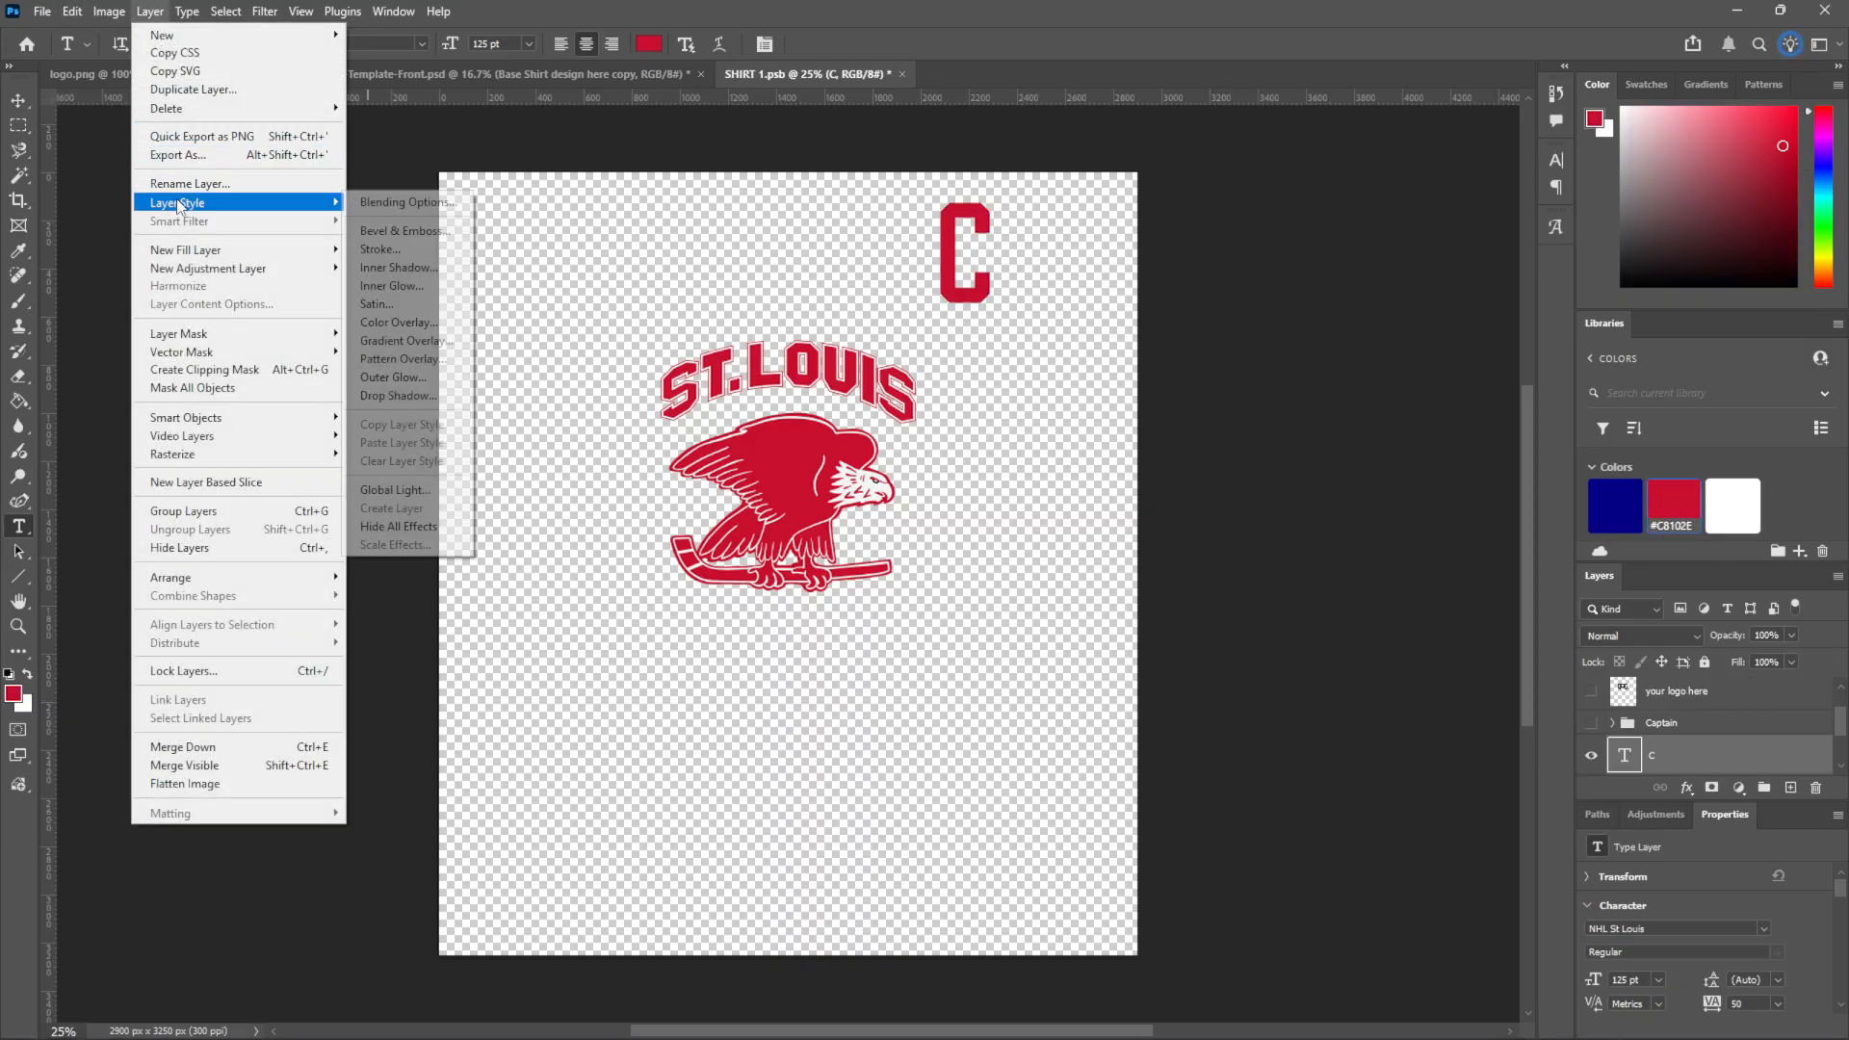
{"action": "left_click", "coordinate": [394, 250]}
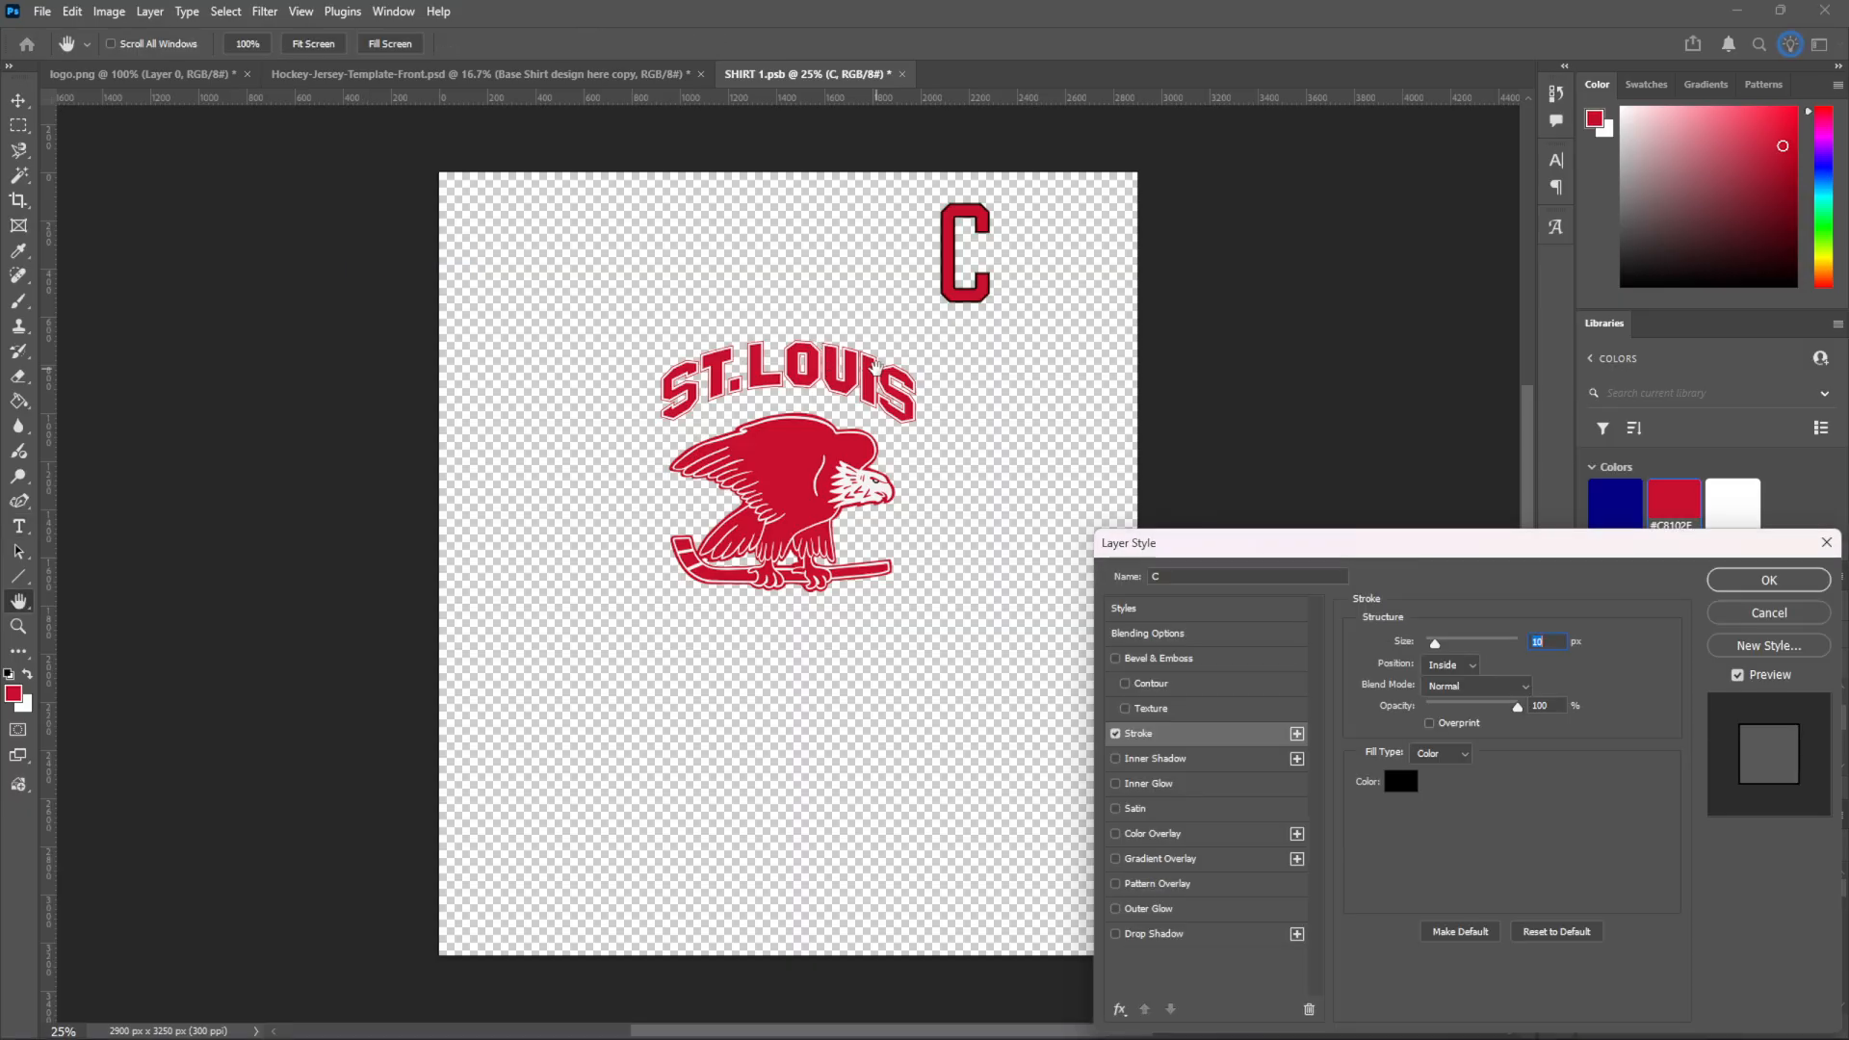
{"action": "left_click", "coordinate": [1464, 664]}
{"action": "left_click", "coordinate": [1484, 686]}
{"action": "type", "text": "5"}
{"action": "left_click", "coordinate": [1403, 781]}
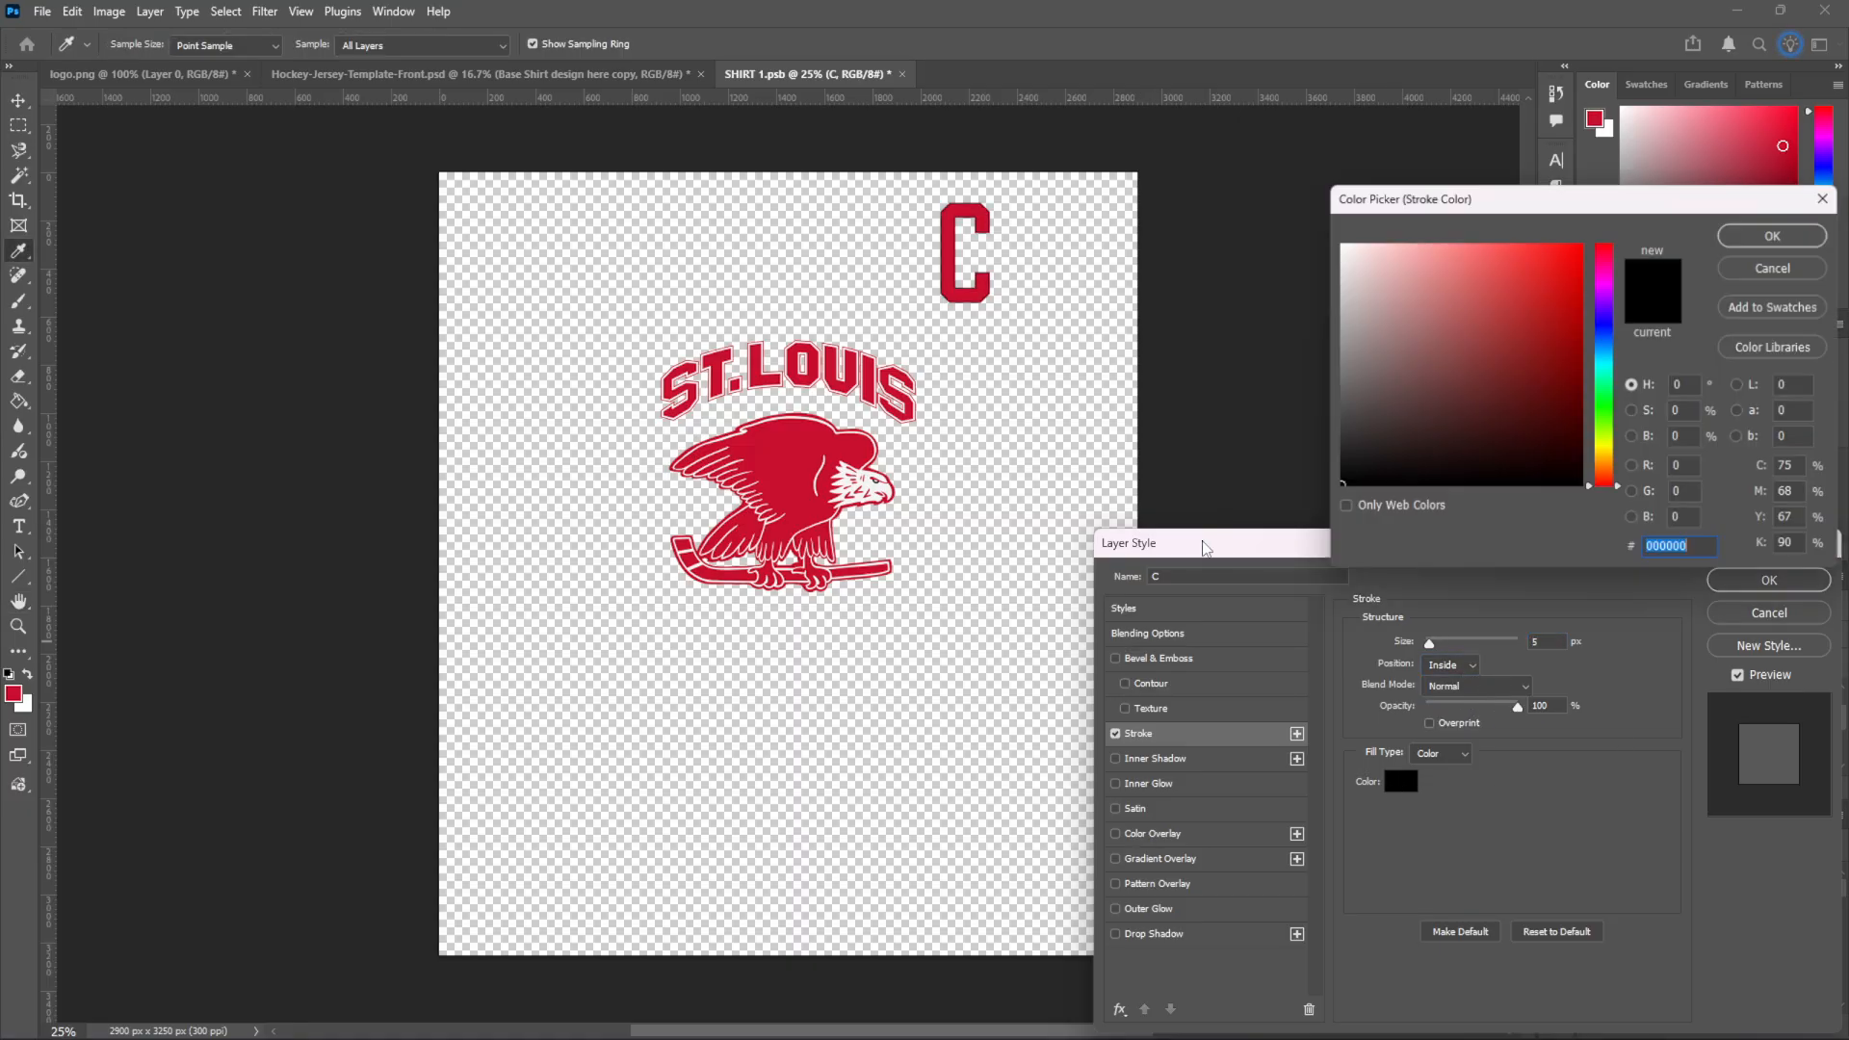
{"action": "left_click", "coordinate": [1340, 244]}
{"action": "left_click", "coordinate": [1775, 237]}
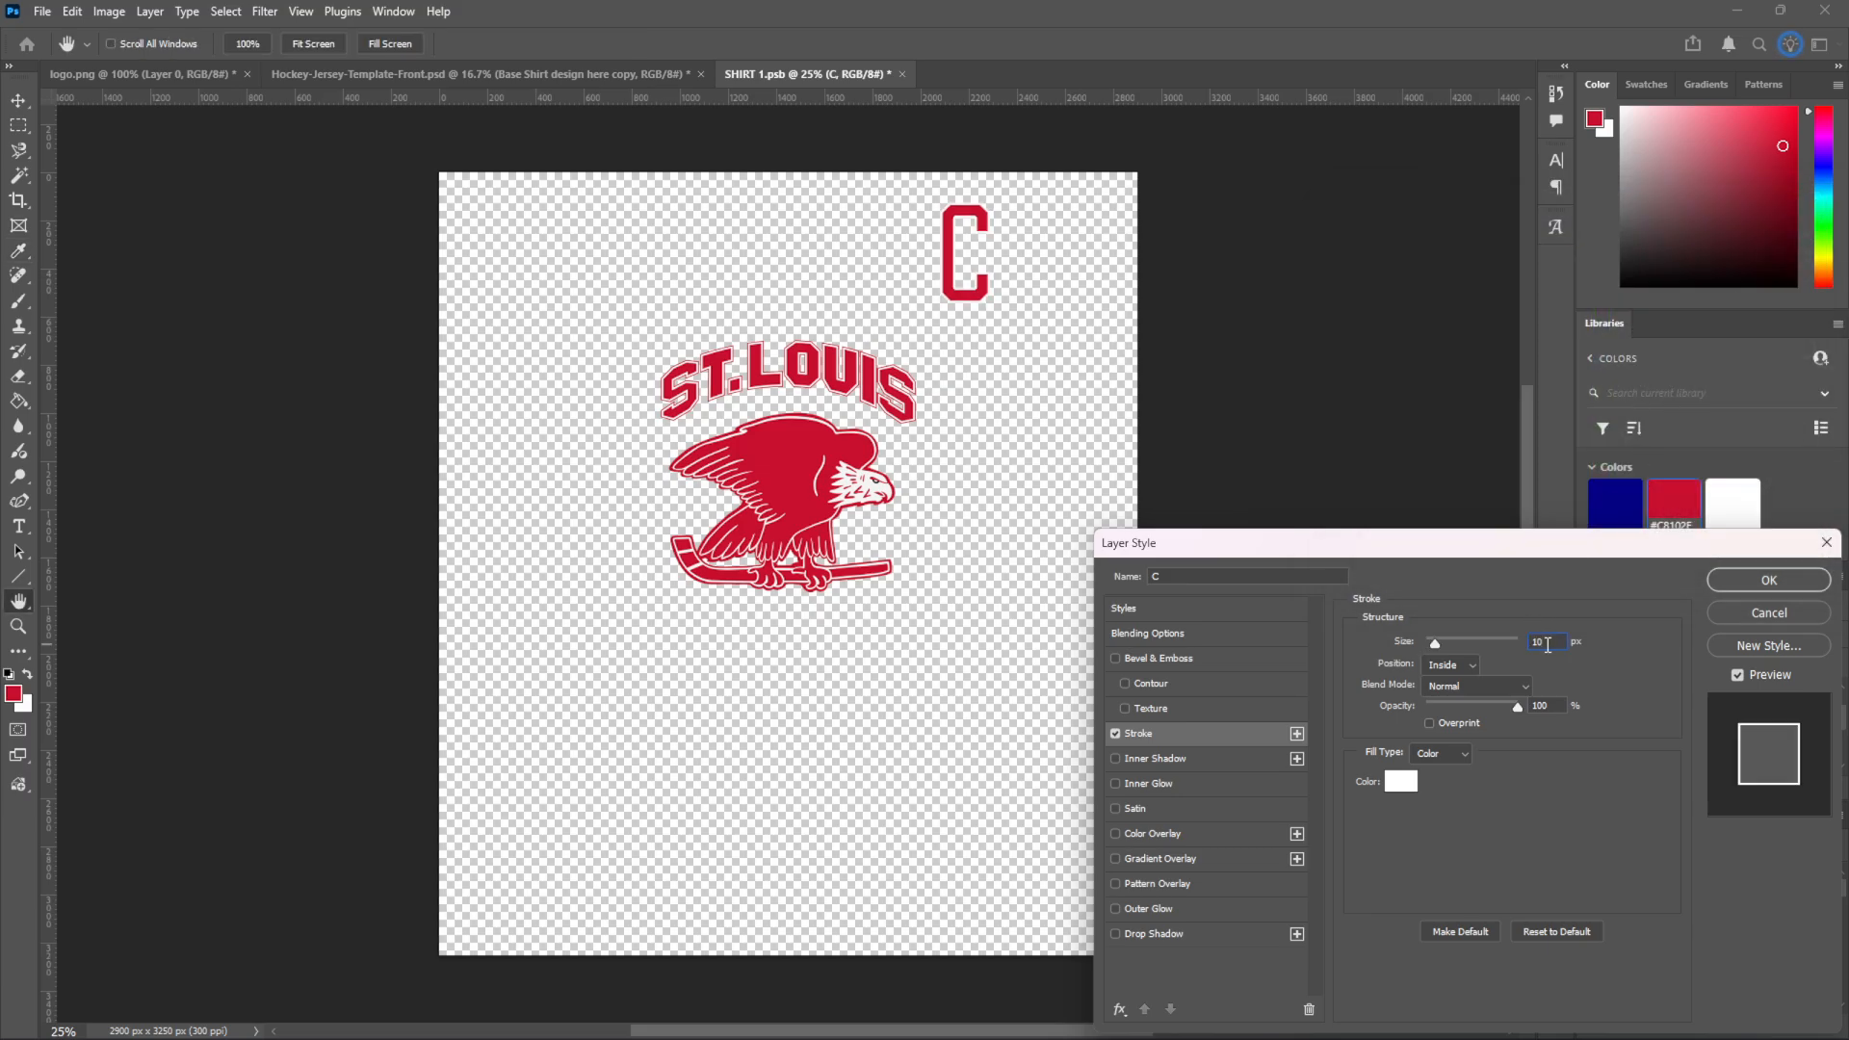
Add a second stroke to the C, 10 px outside in colour c8102e, and apply the layer style
{"action": "left_click", "coordinate": [1297, 734]}
{"action": "left_click", "coordinate": [1459, 664]}
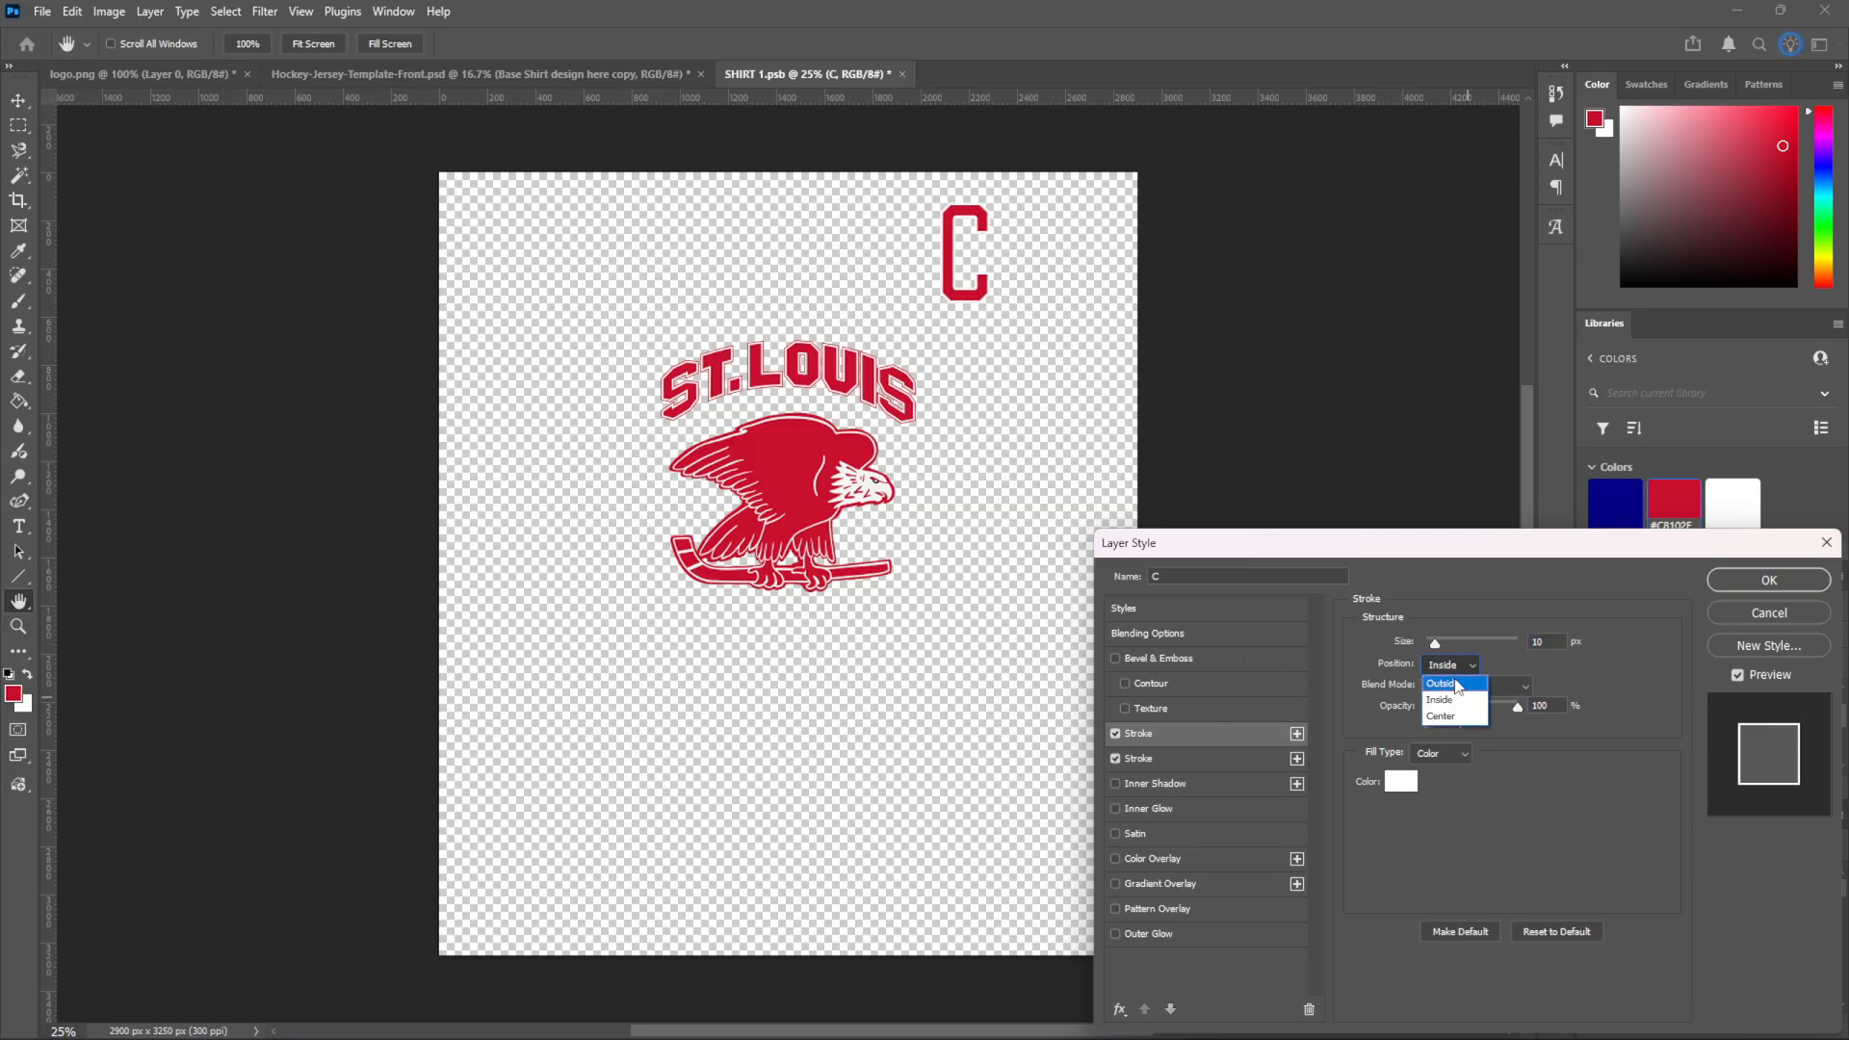
{"action": "left_click", "coordinate": [1457, 684]}
{"action": "left_click", "coordinate": [1396, 778]}
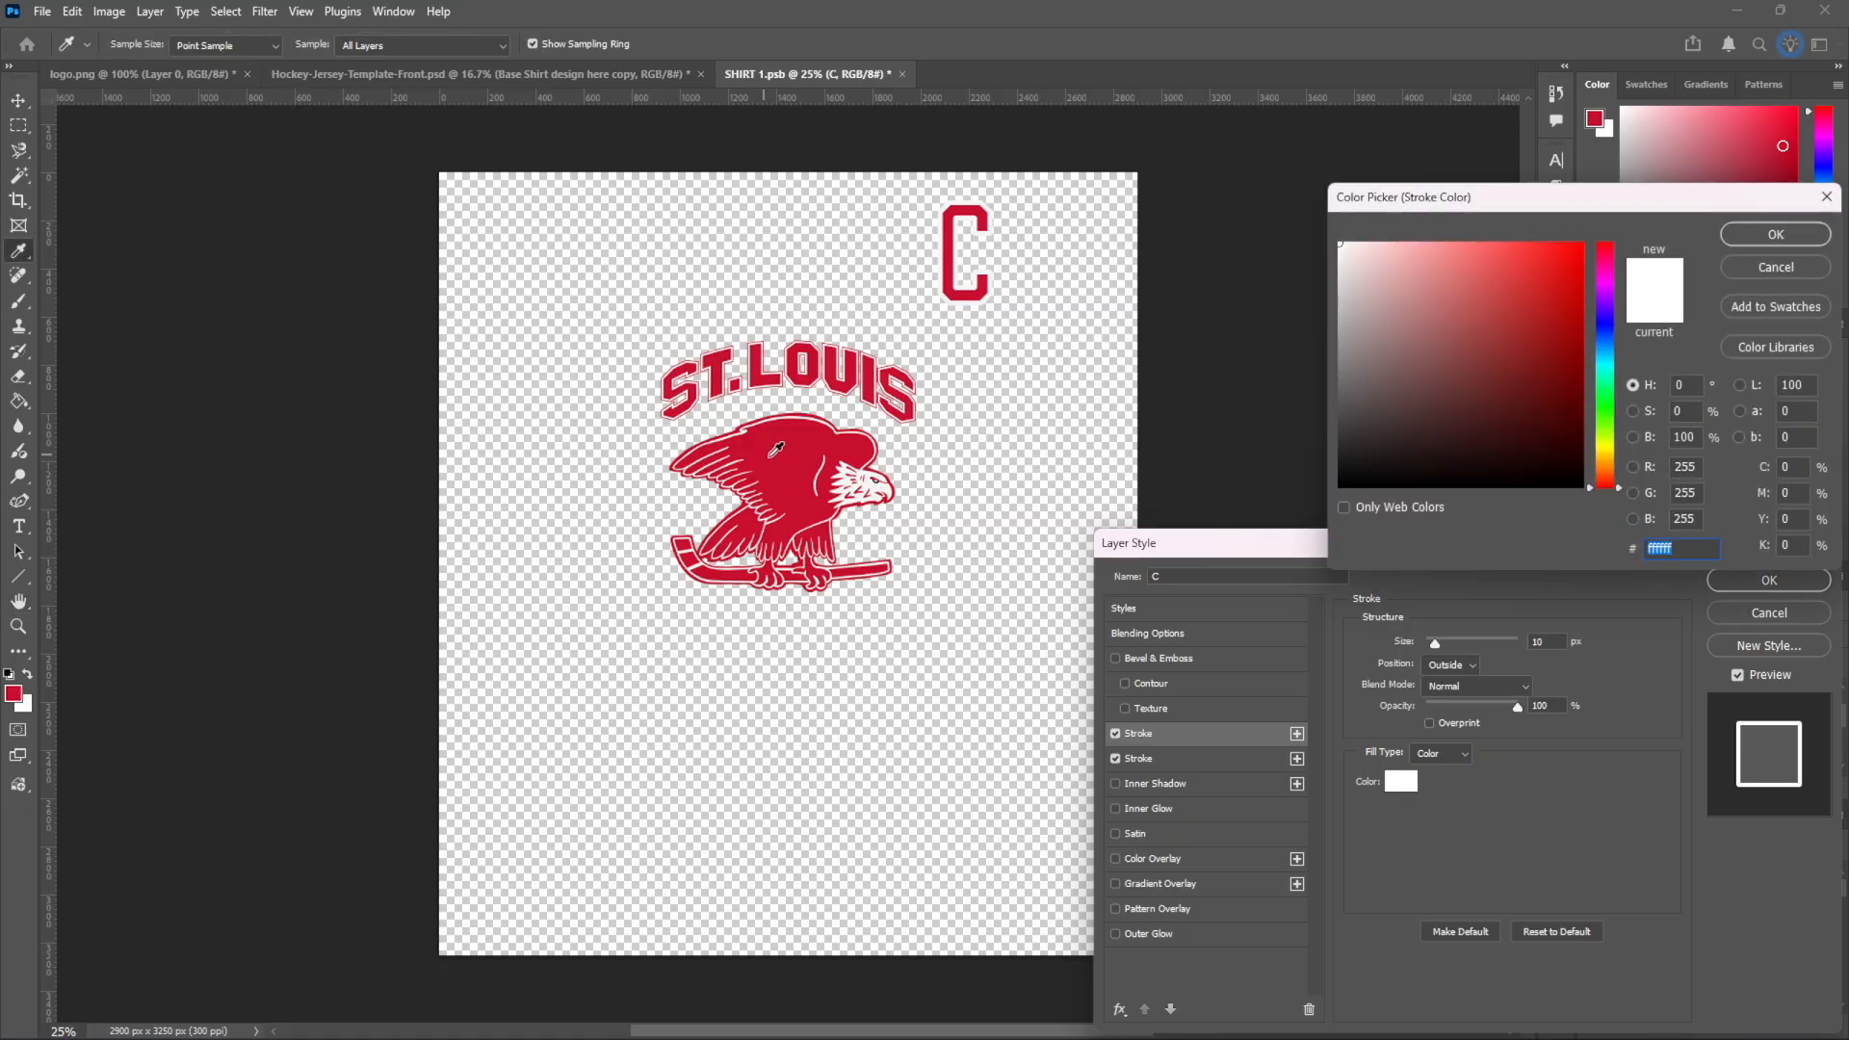
{"action": "type", "text": "c8102e"}
{"action": "left_click", "coordinate": [1791, 235]}
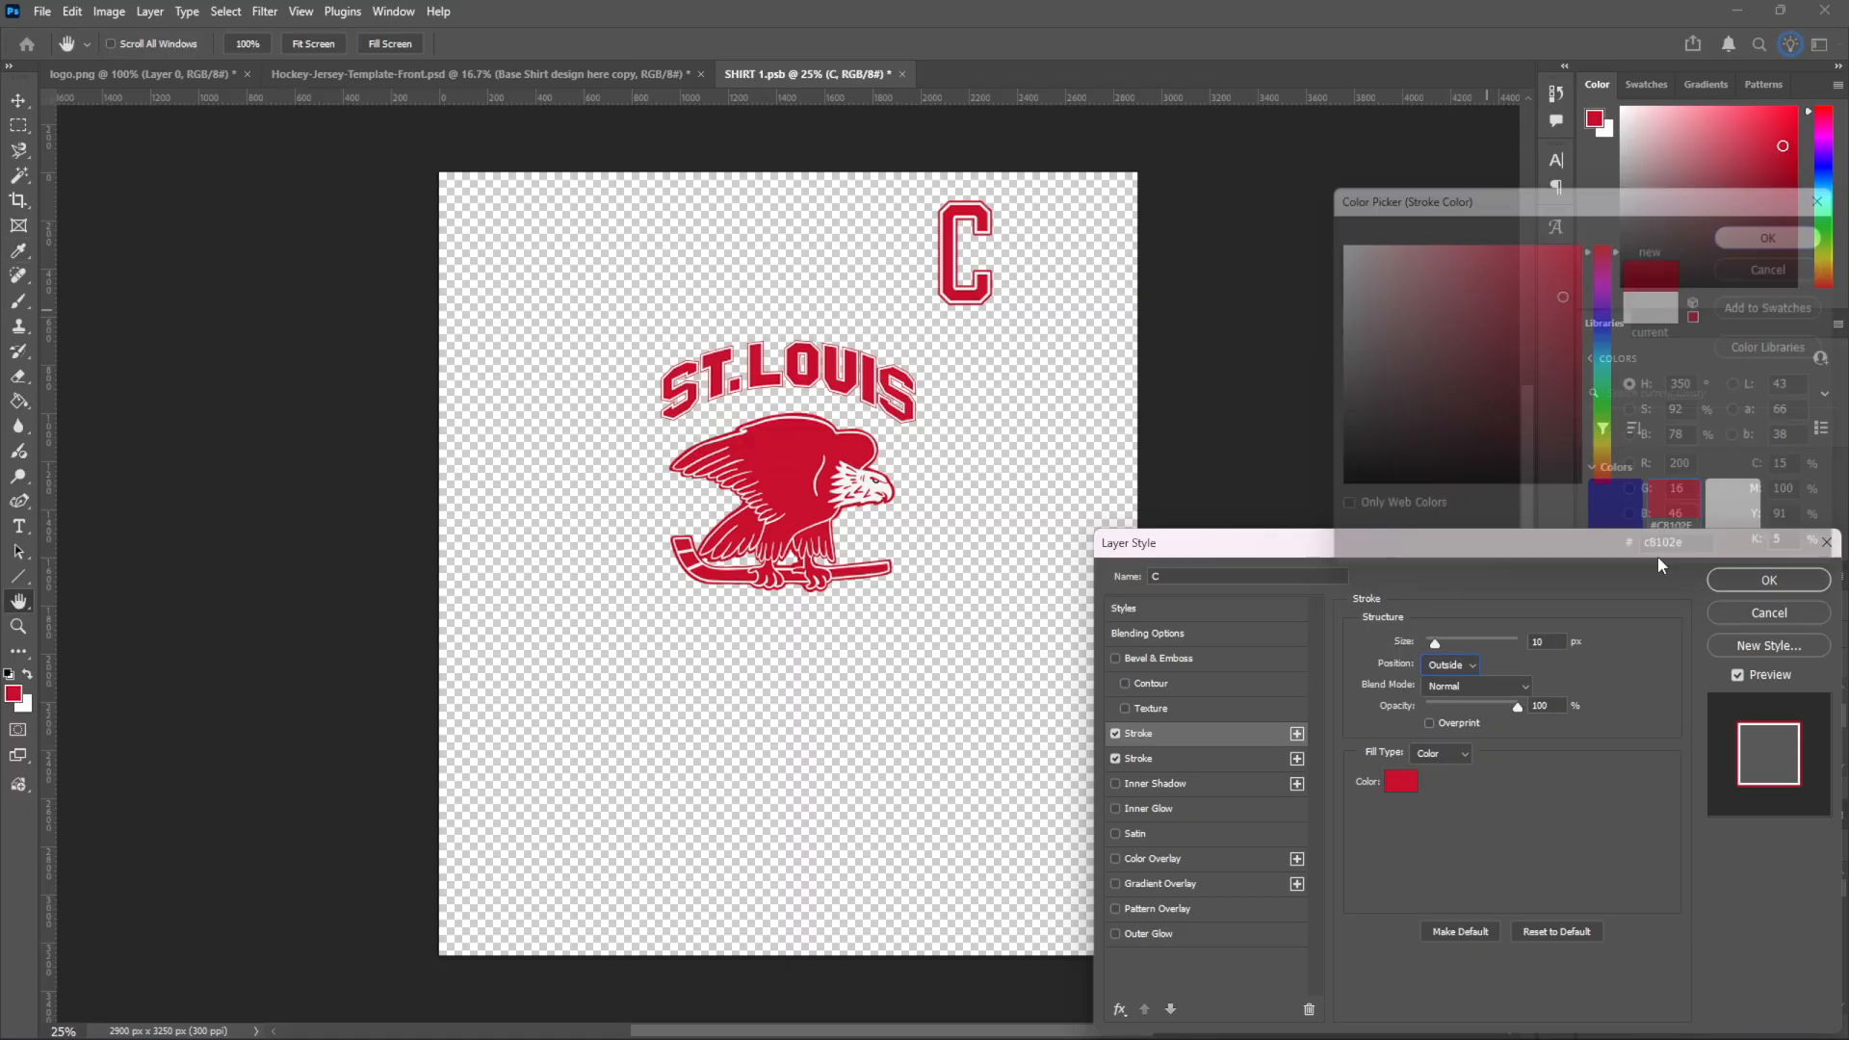
{"action": "left_click", "coordinate": [1777, 581]}
Move the C slightly down and to the left, save SHIRT 1.psb, and check the placement on the jersey template
{"action": "left_click", "coordinate": [20, 100]}
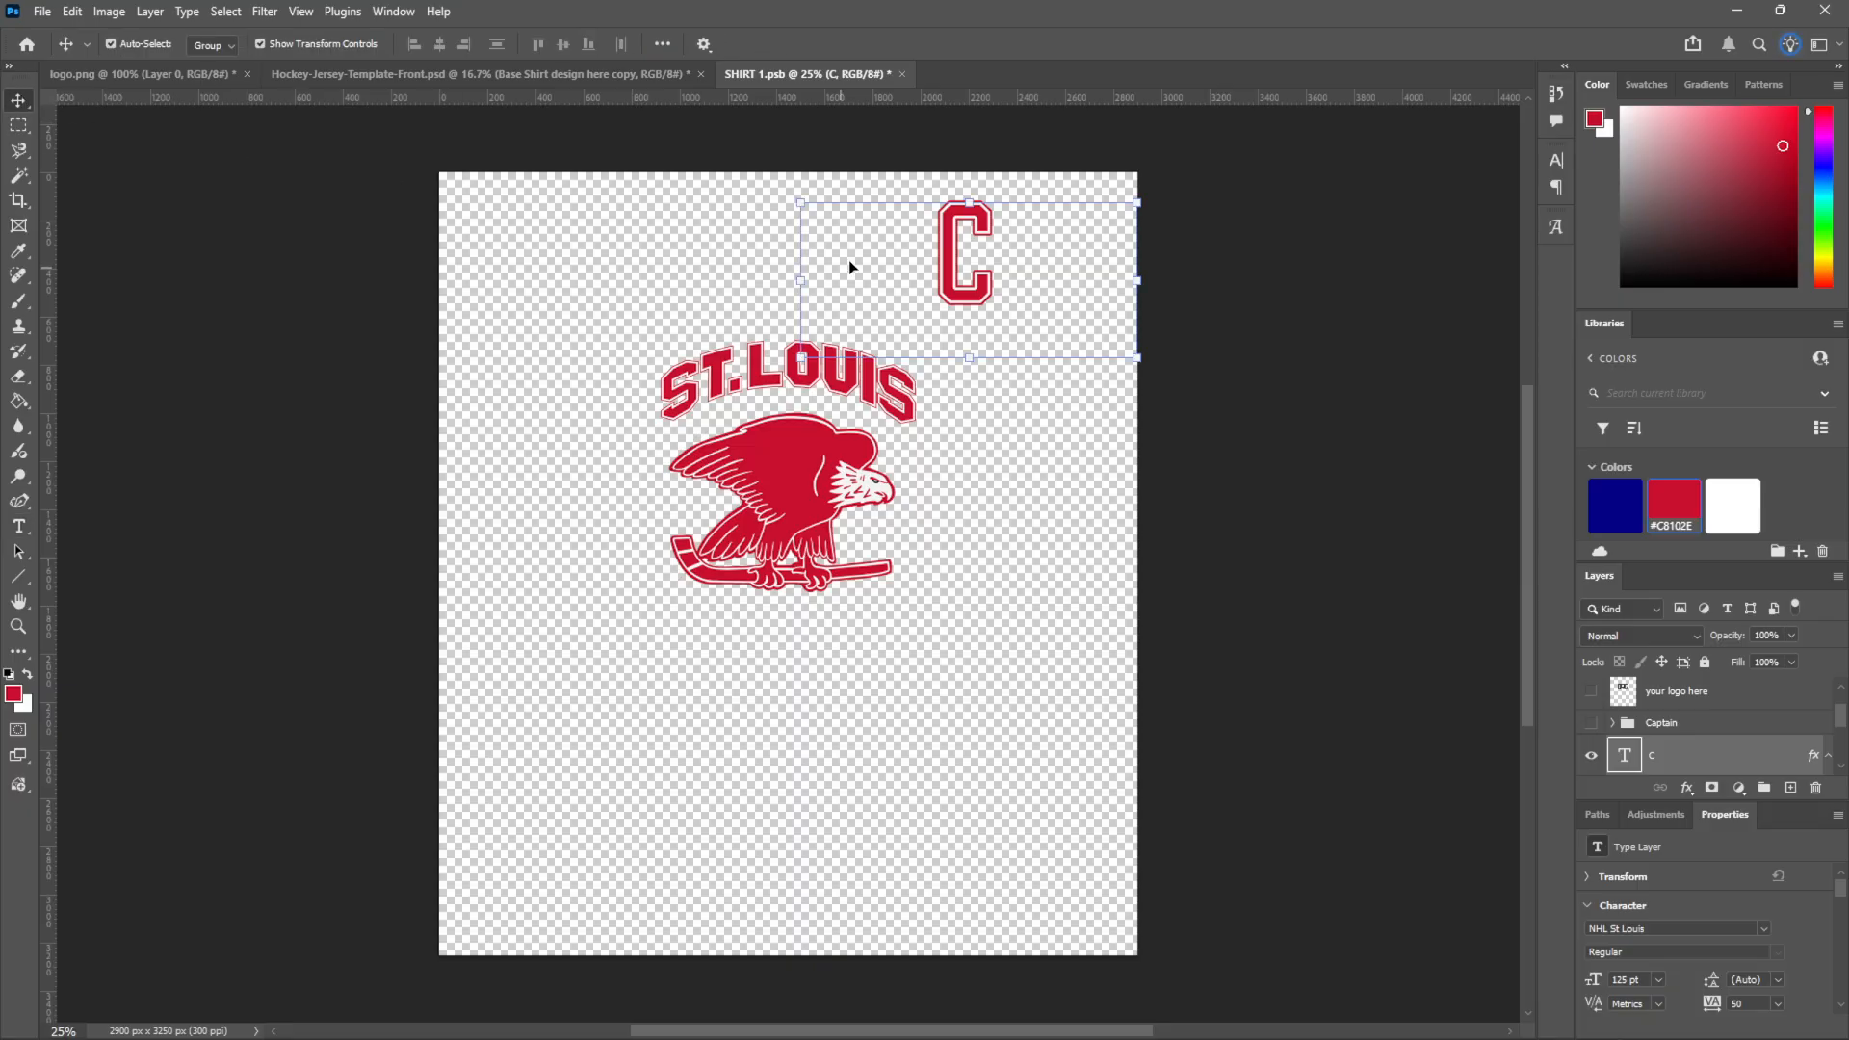
{"action": "left_click_drag", "start_coordinate": [920, 270], "coordinate": [893, 280]}
{"action": "key", "text": "ctrl+s"}
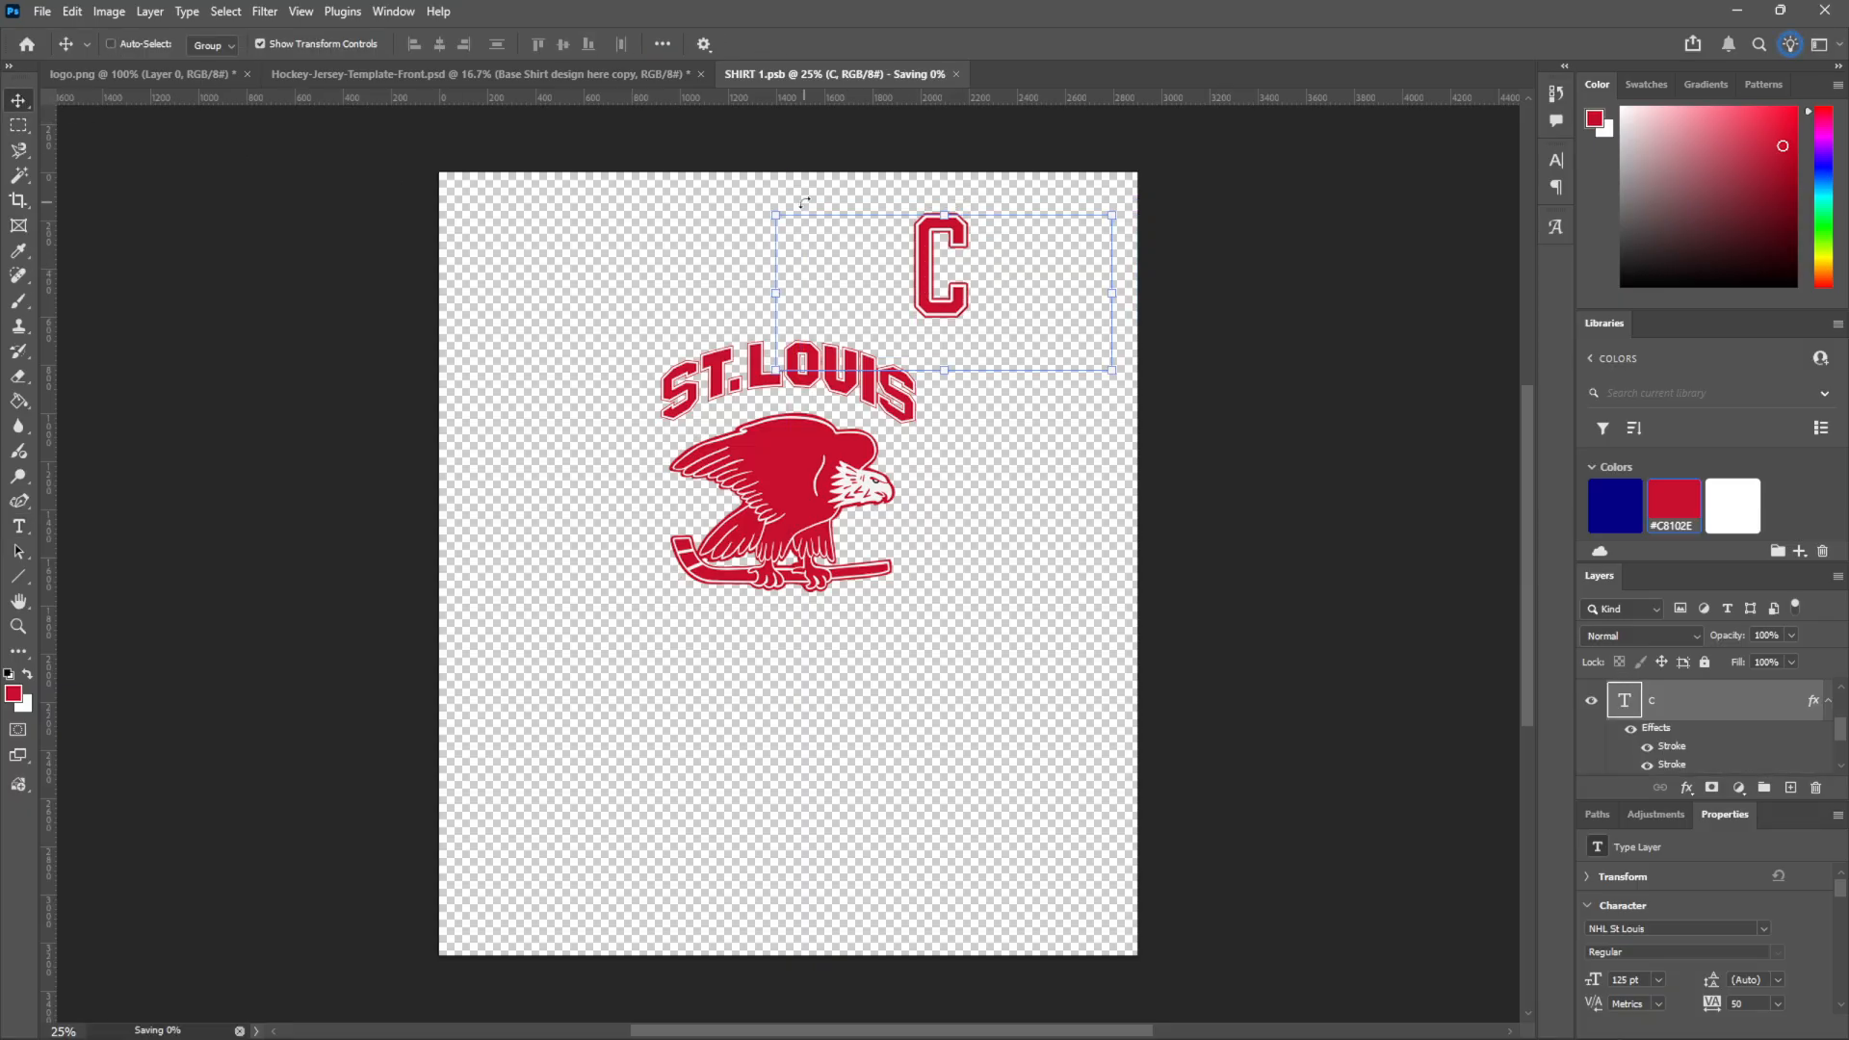
{"action": "left_click", "coordinate": [443, 75]}
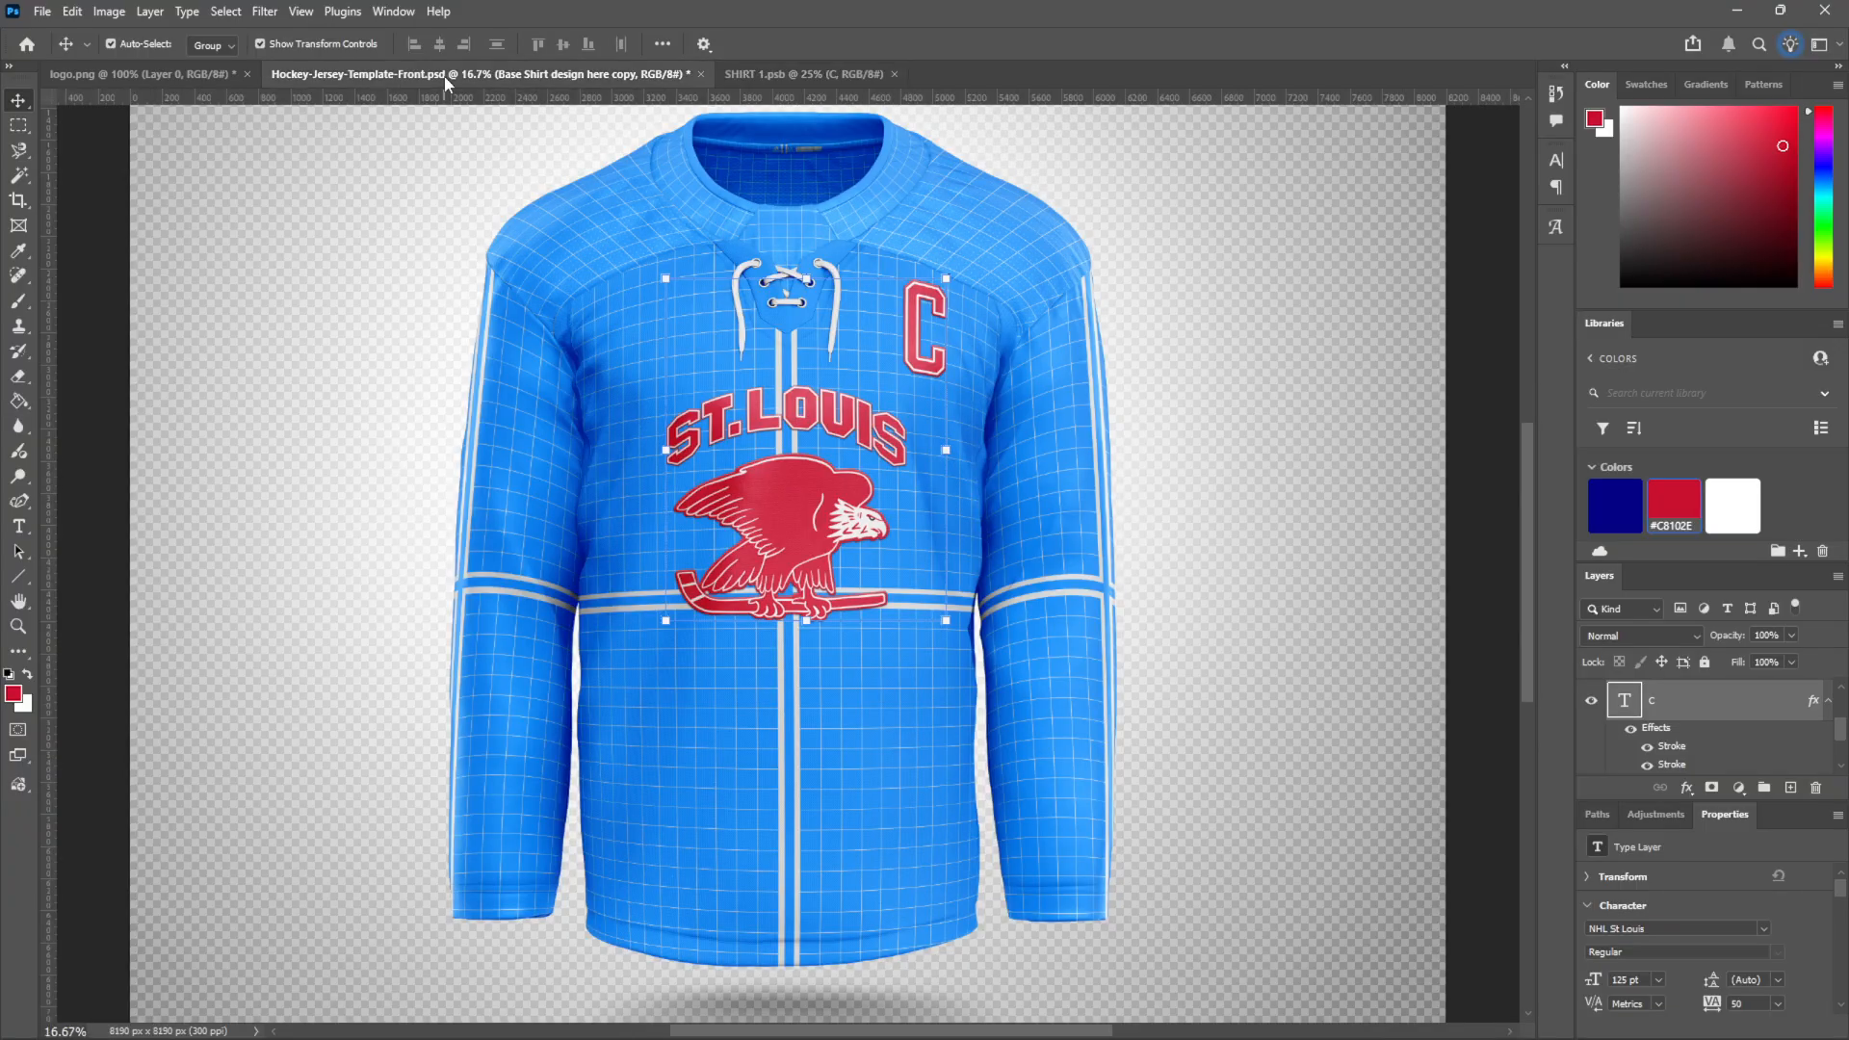
Lower the St. Louis logo and shift the C slightly down-left in SHIRT 1.psb, saving and checking the result on the jersey
{"action": "left_click", "coordinate": [757, 73]}
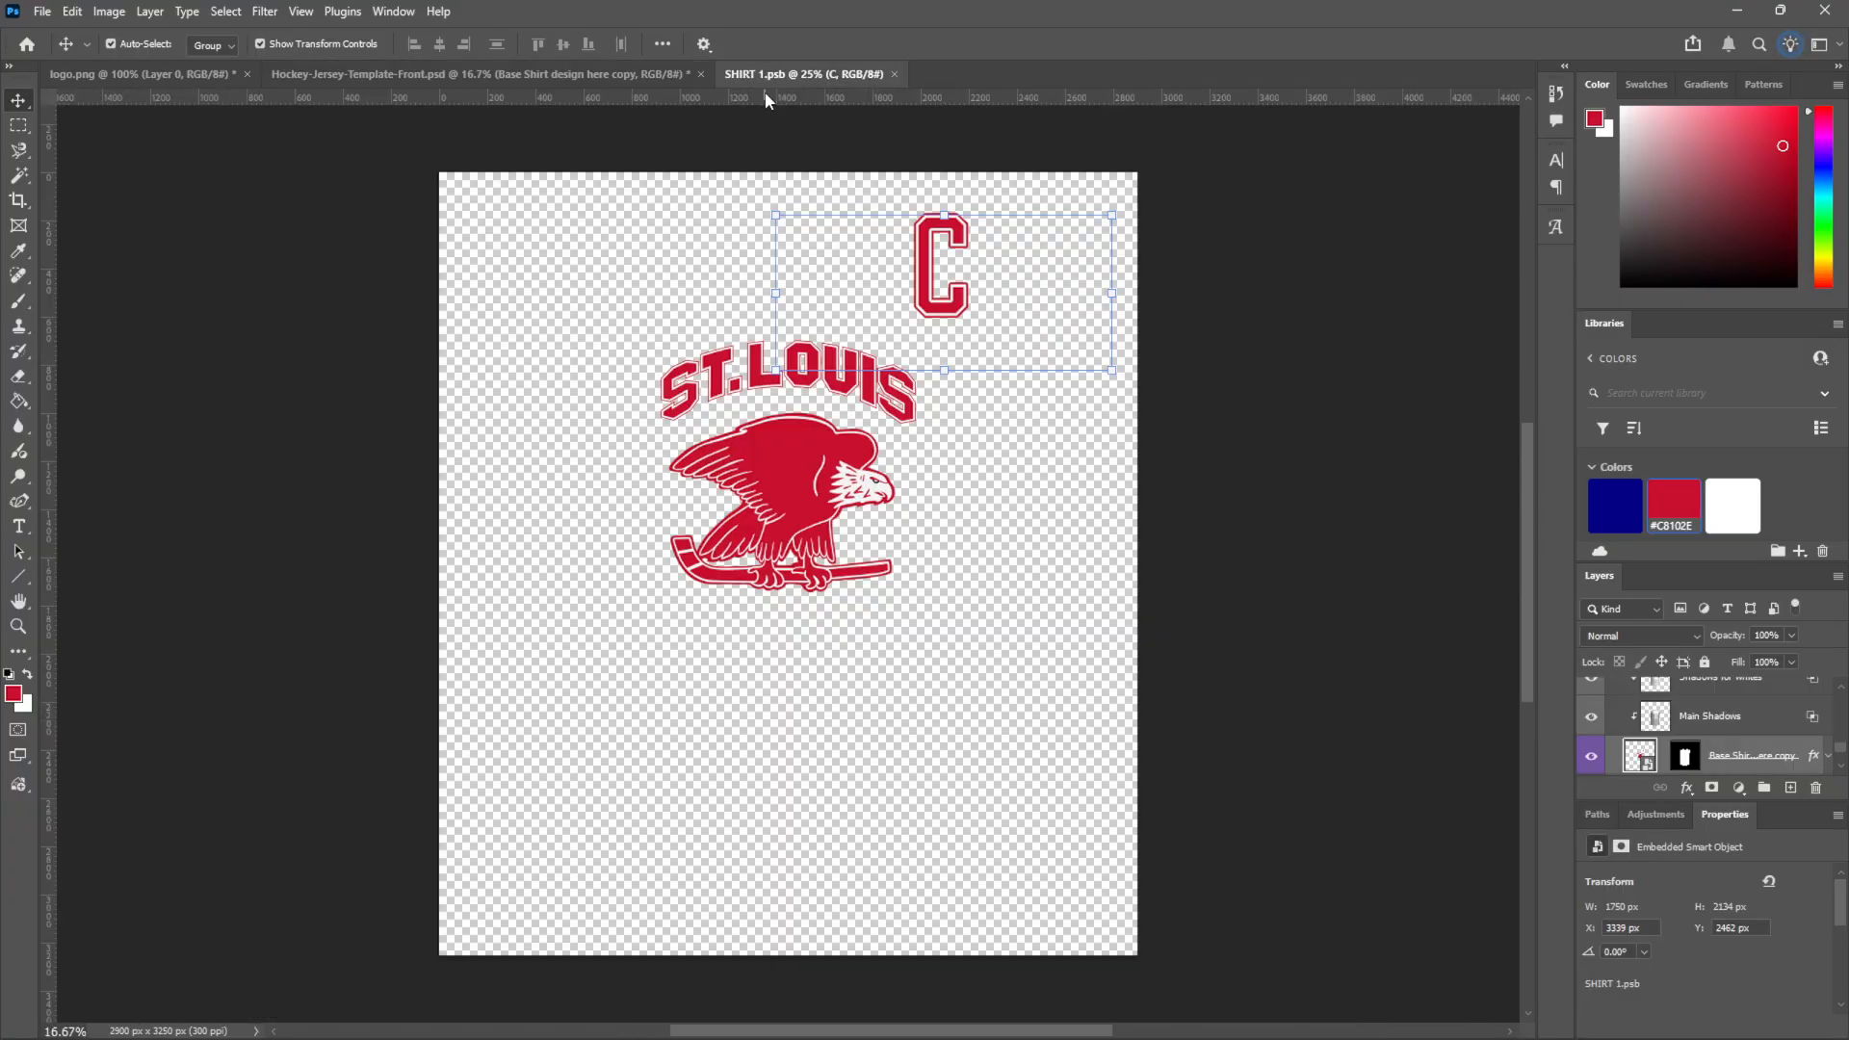
{"action": "left_click", "coordinate": [776, 482]}
{"action": "left_click_drag", "start_coordinate": [776, 482], "coordinate": [779, 514]}
{"action": "double_click", "coordinate": [929, 273]}
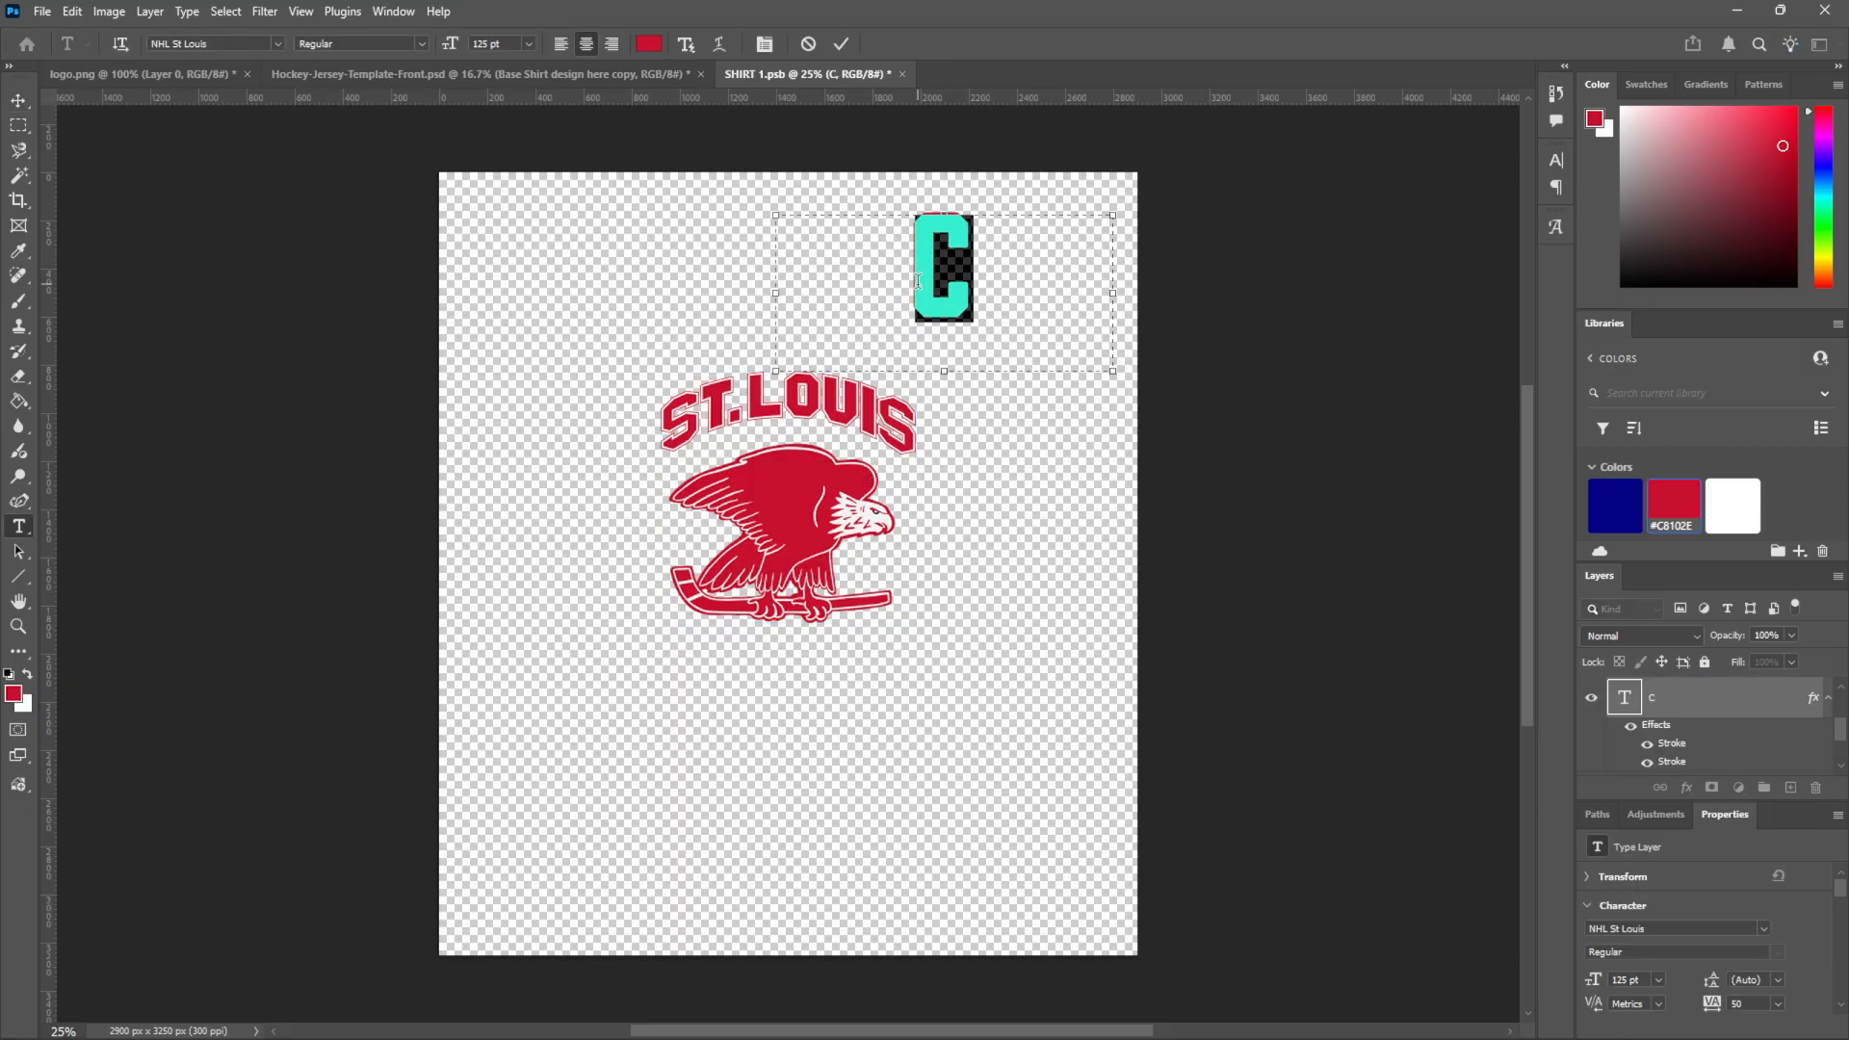
{"action": "left_click", "coordinate": [19, 100]}
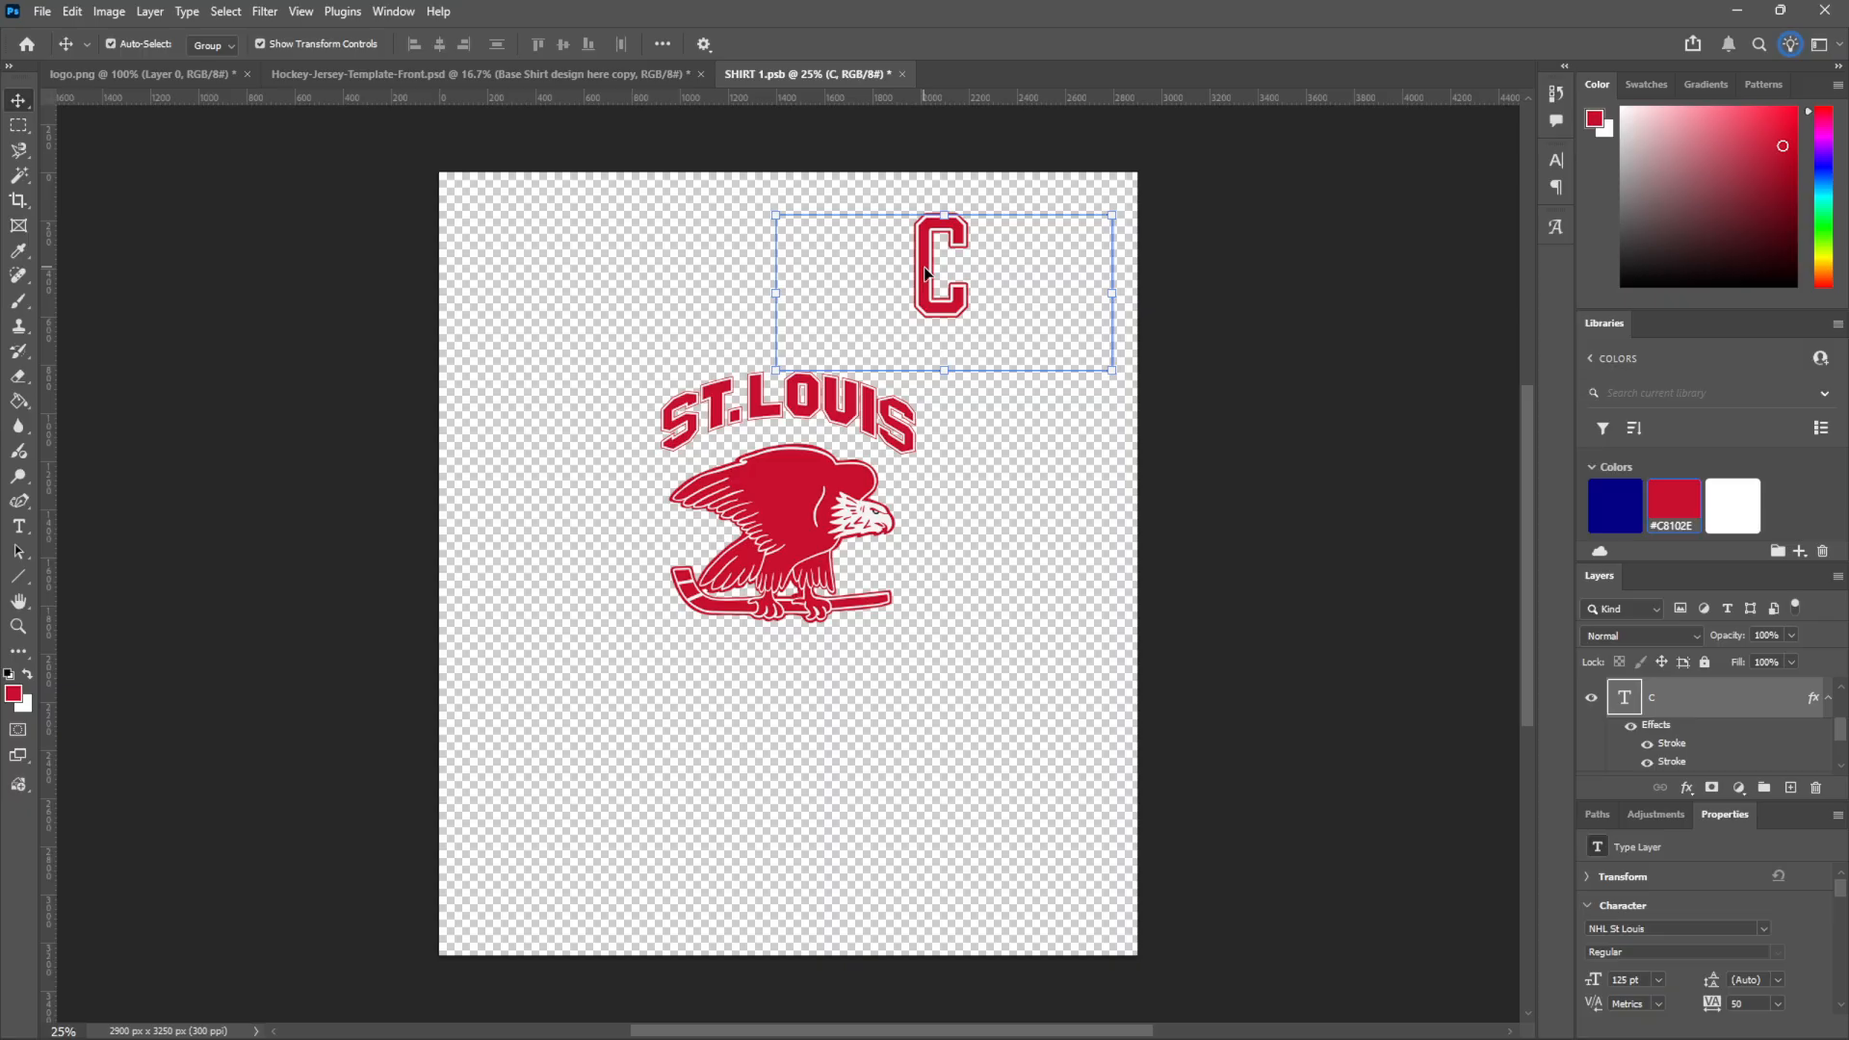
{"action": "left_click_drag", "start_coordinate": [925, 269], "coordinate": [913, 281]}
{"action": "key", "text": "ctrl+s"}
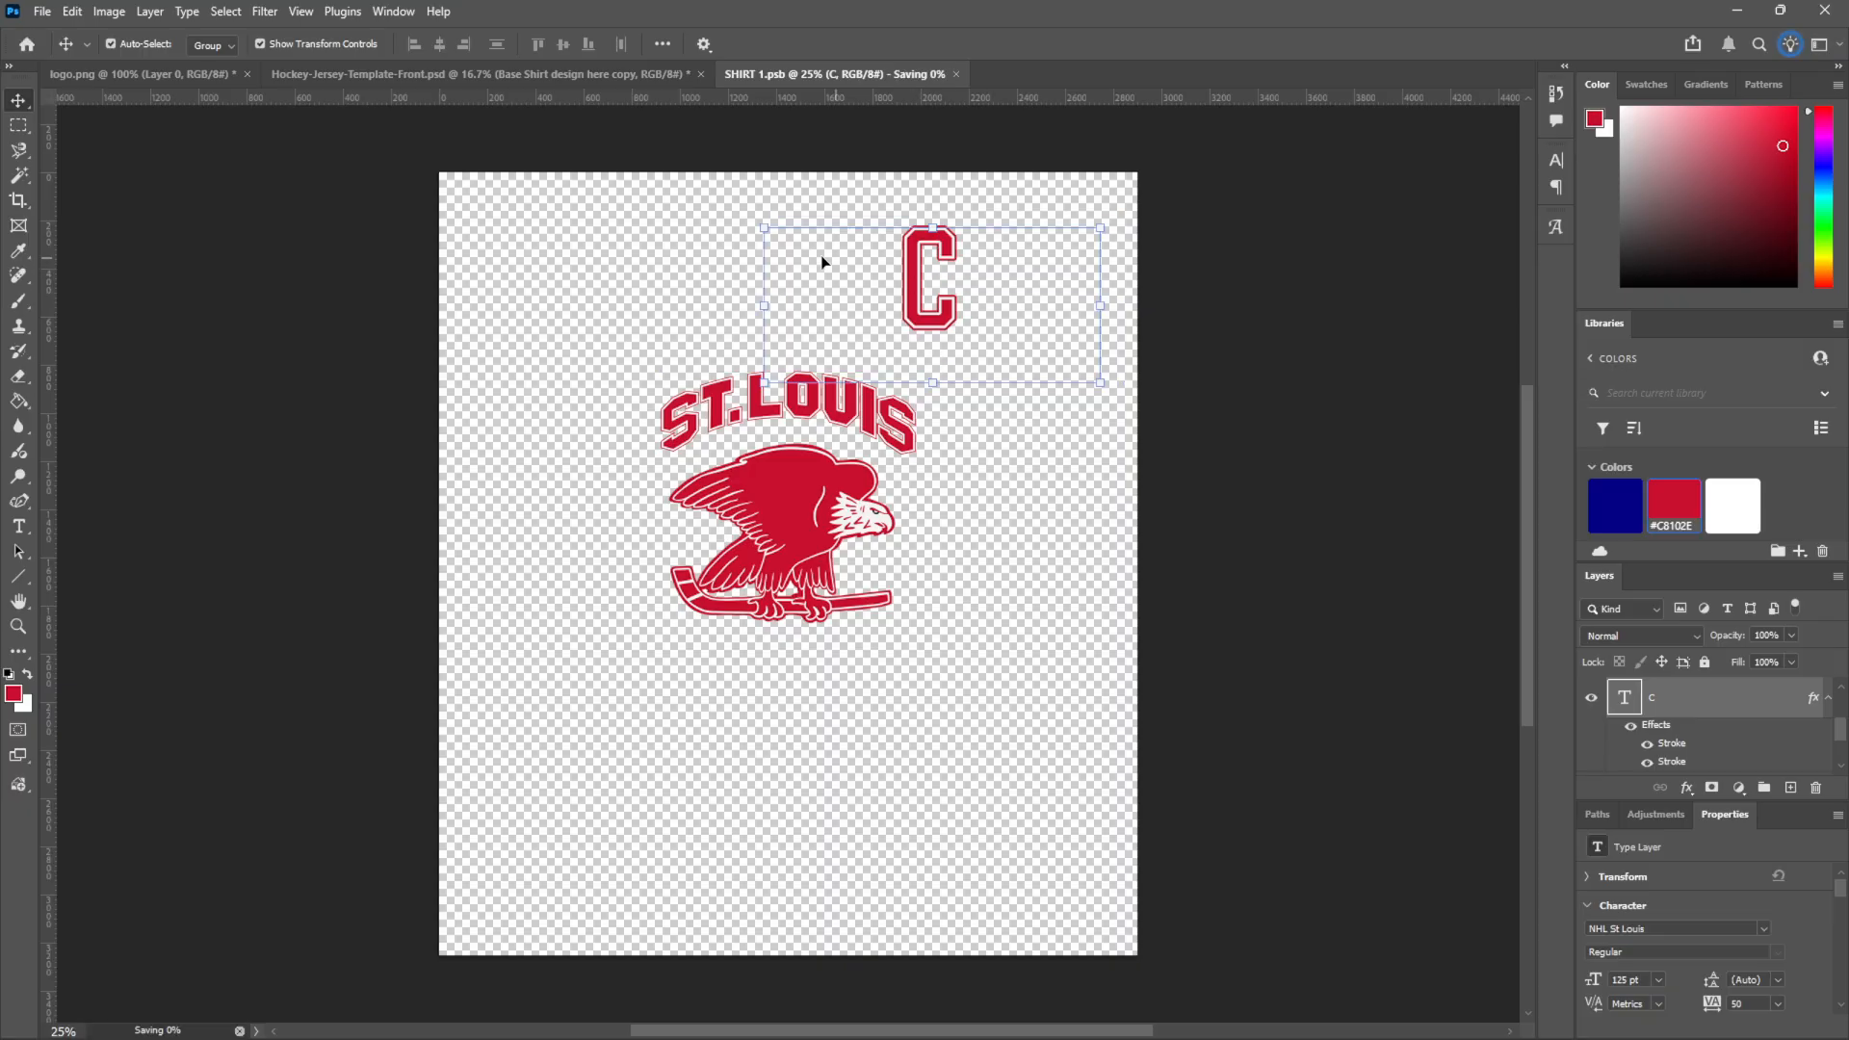
{"action": "left_click", "coordinate": [514, 73]}
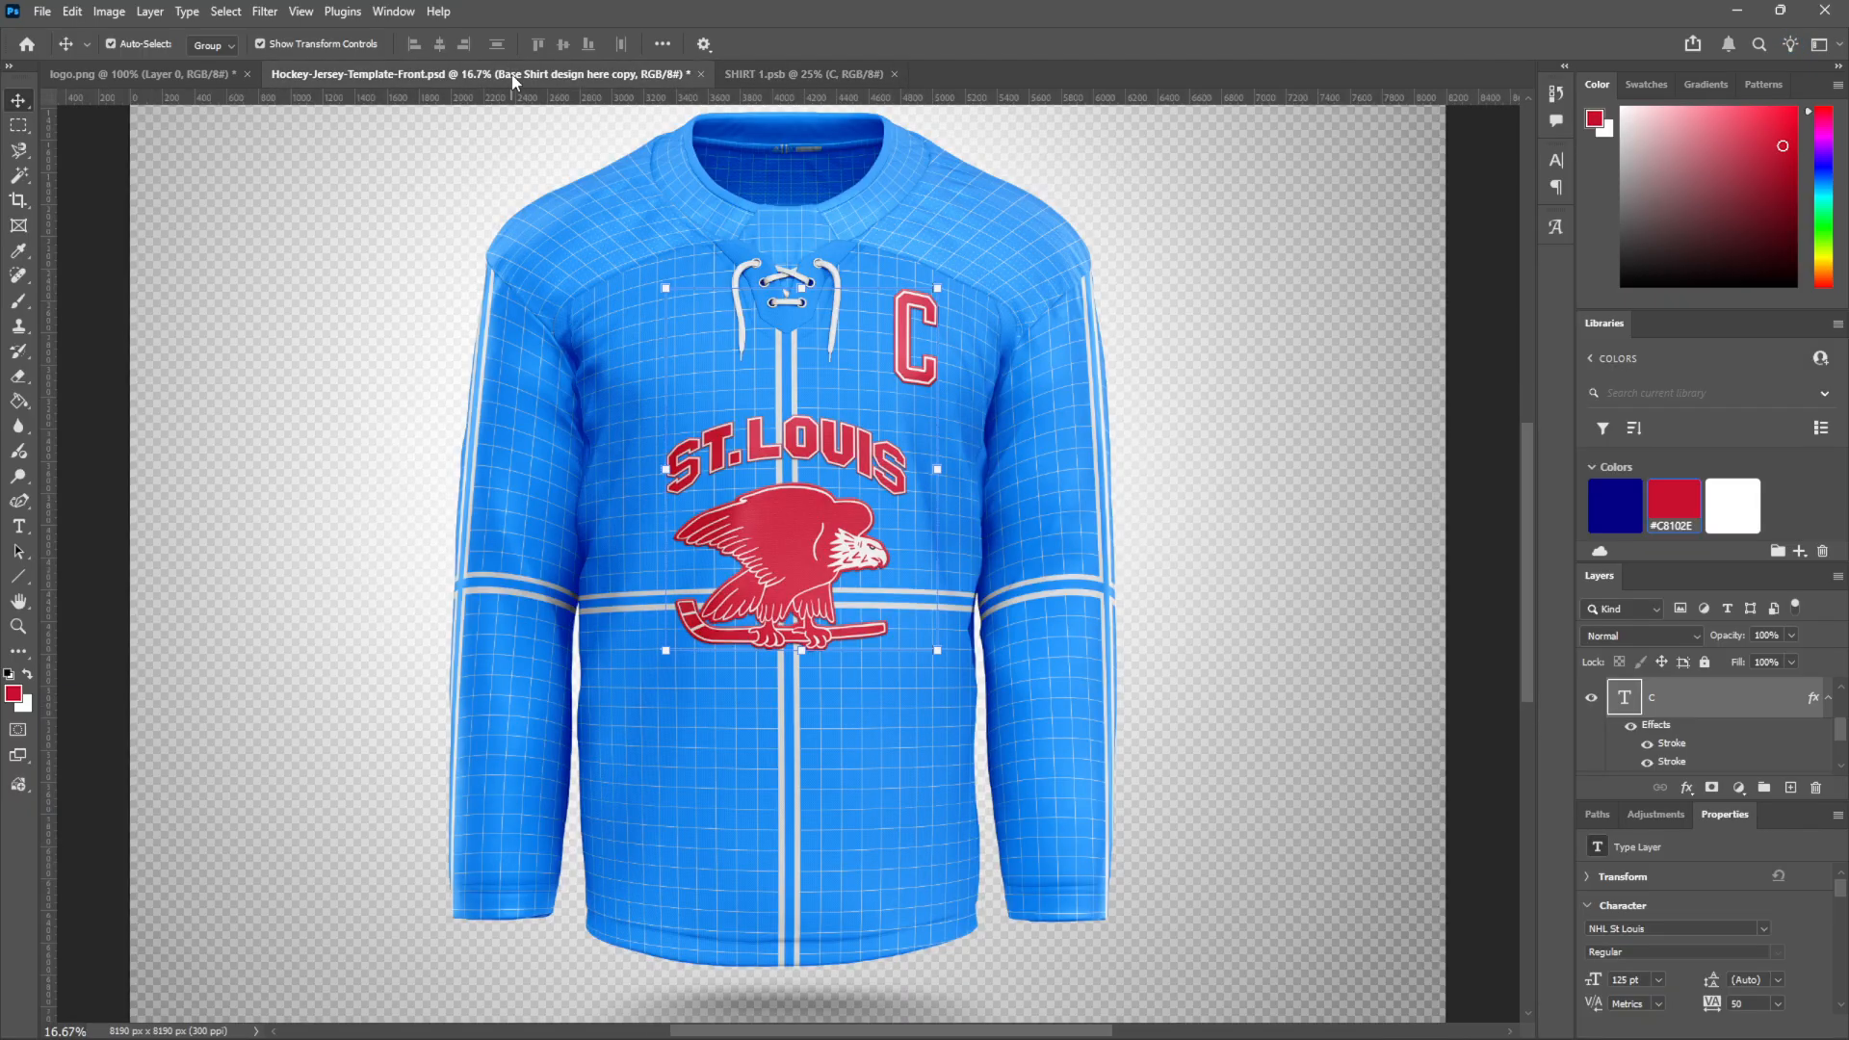
Nudge the C slightly right and down in SHIRT 1.psb and save the smart object
{"action": "left_click", "coordinate": [772, 79]}
{"action": "left_click_drag", "start_coordinate": [926, 278], "coordinate": [938, 284]}
{"action": "key", "text": "ctrl+s"}
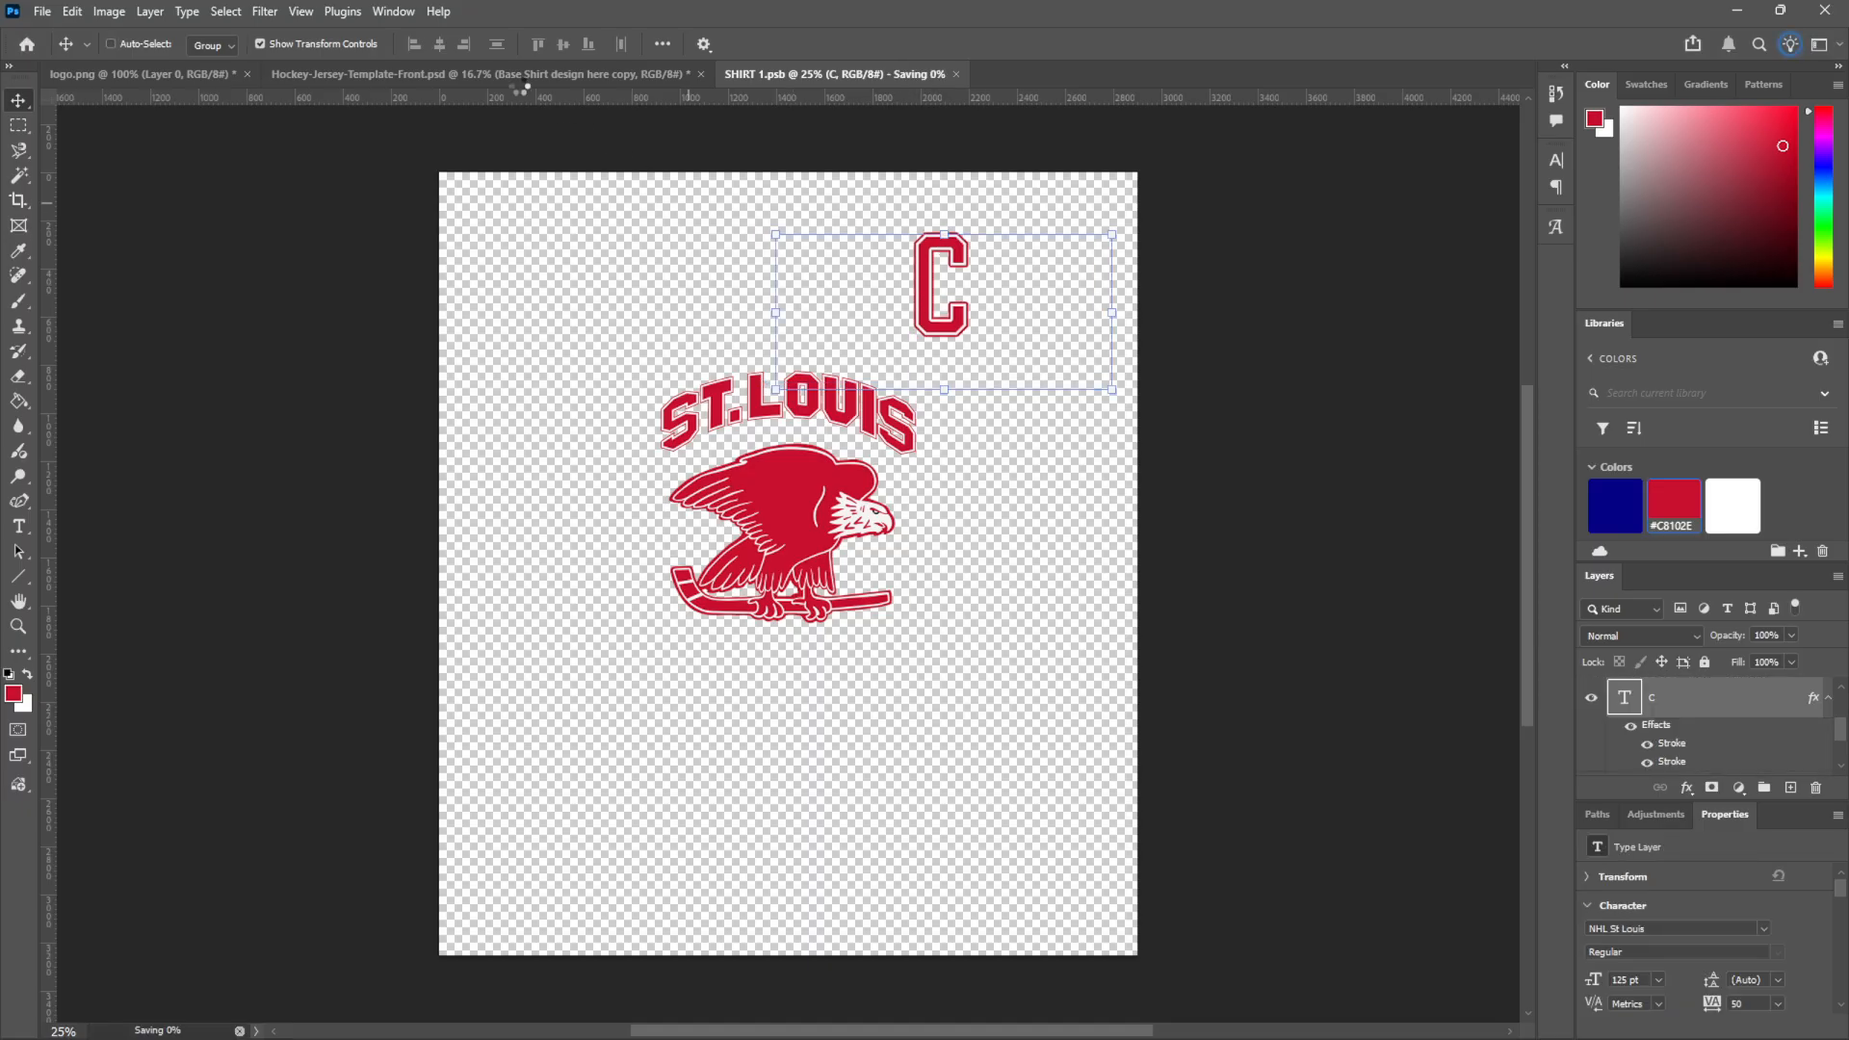
Check the C's placement on the jersey template and close the SHIRT 1.psb smart object
{"action": "left_click", "coordinate": [473, 73]}
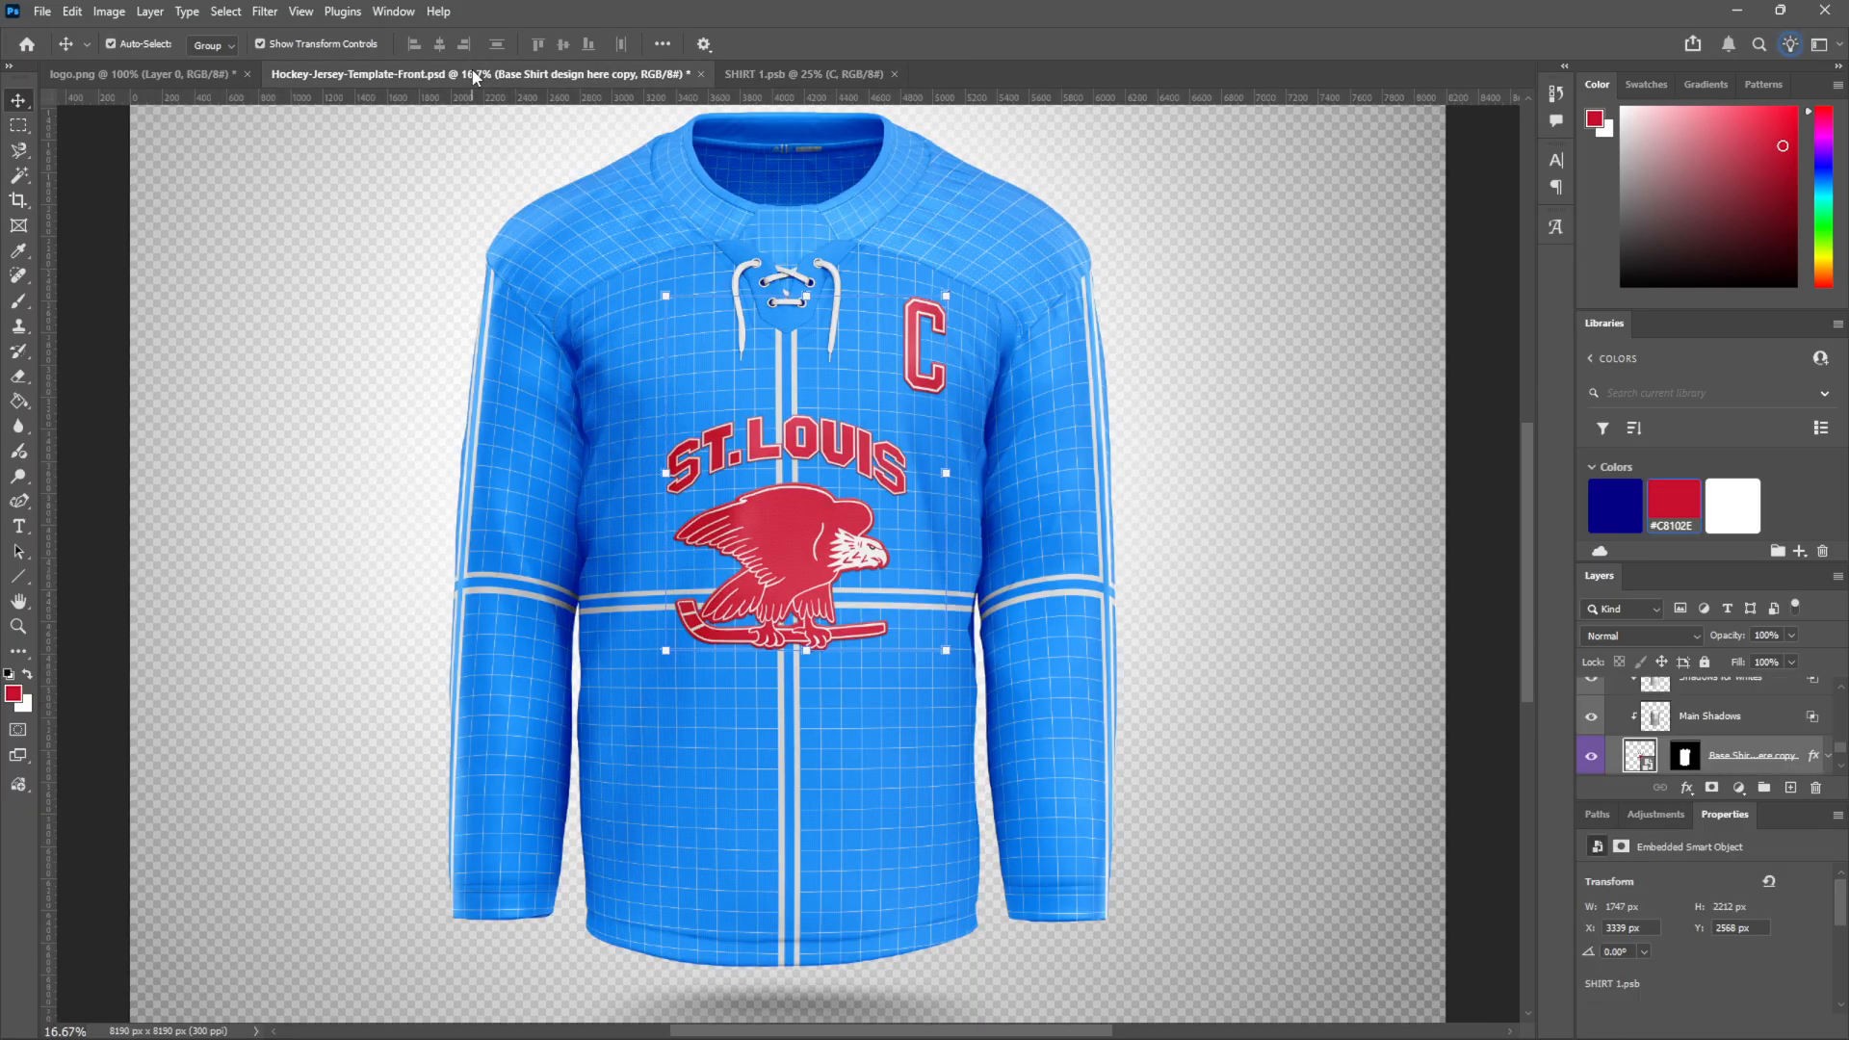
{"action": "left_click", "coordinate": [823, 74]}
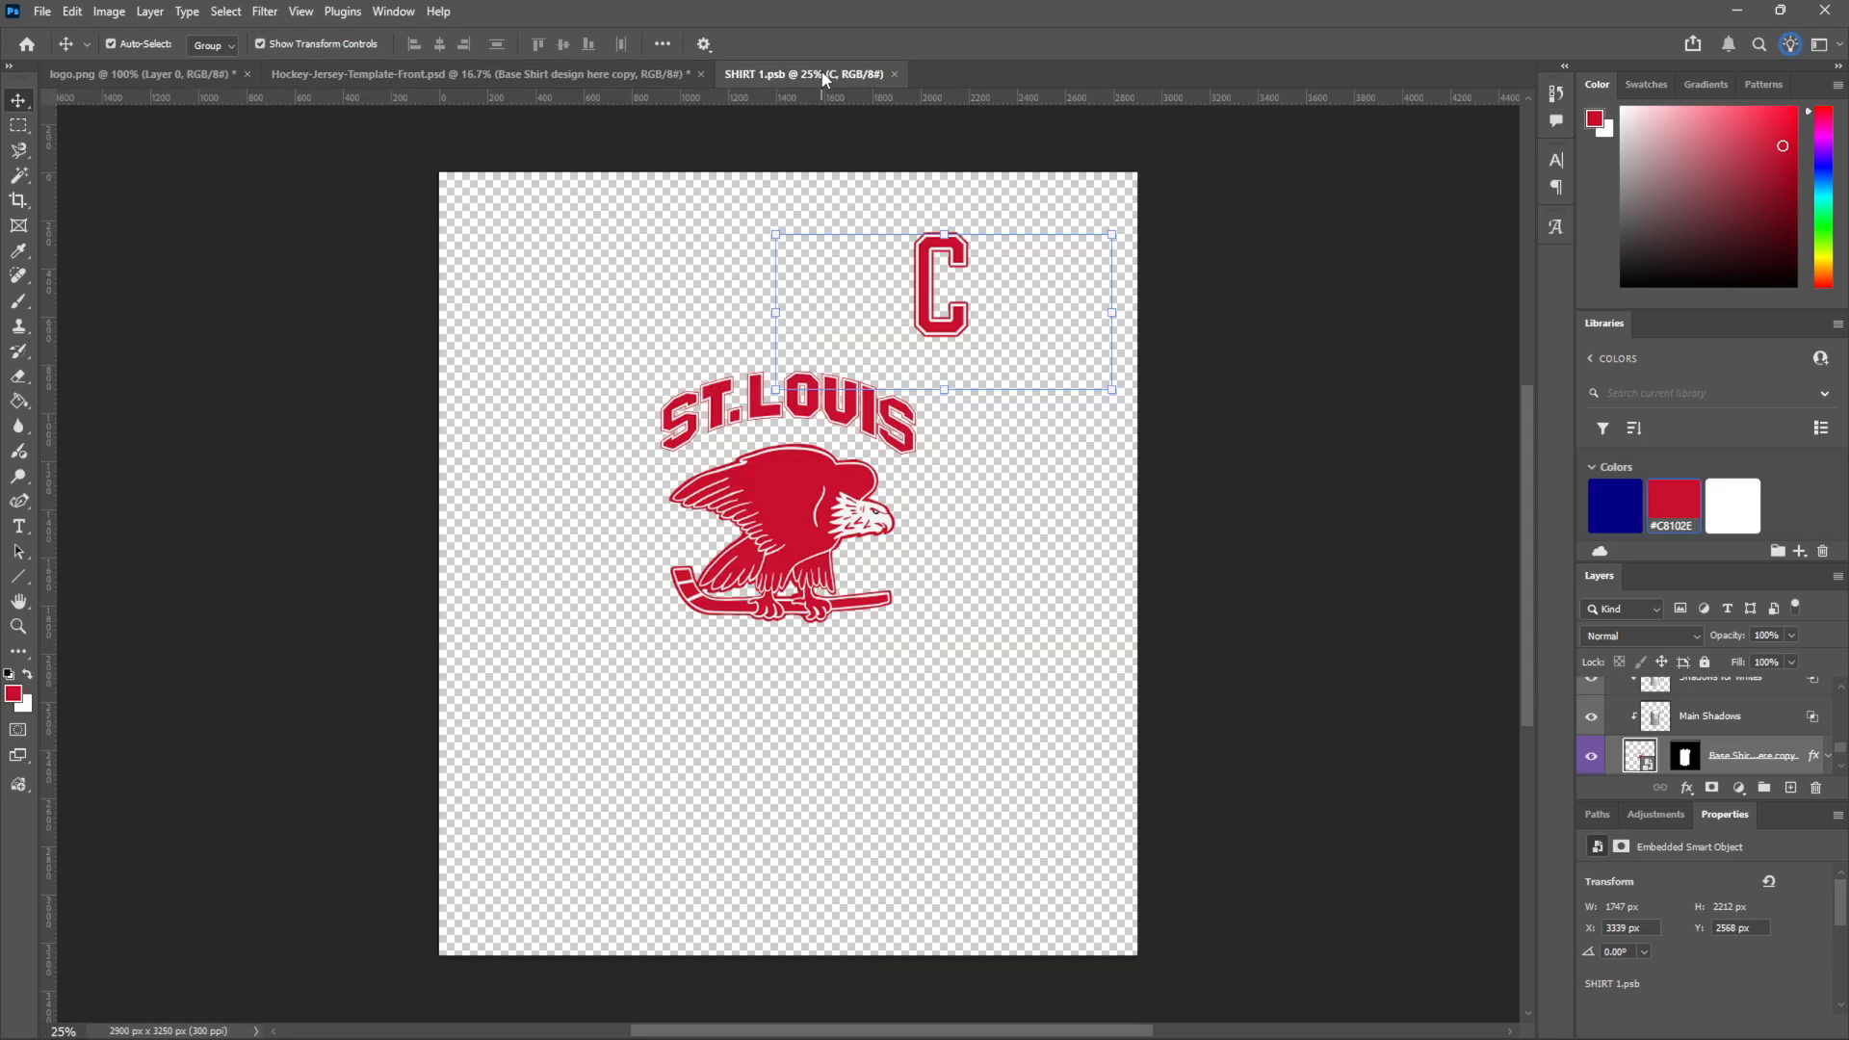
{"action": "left_click", "coordinate": [894, 74]}
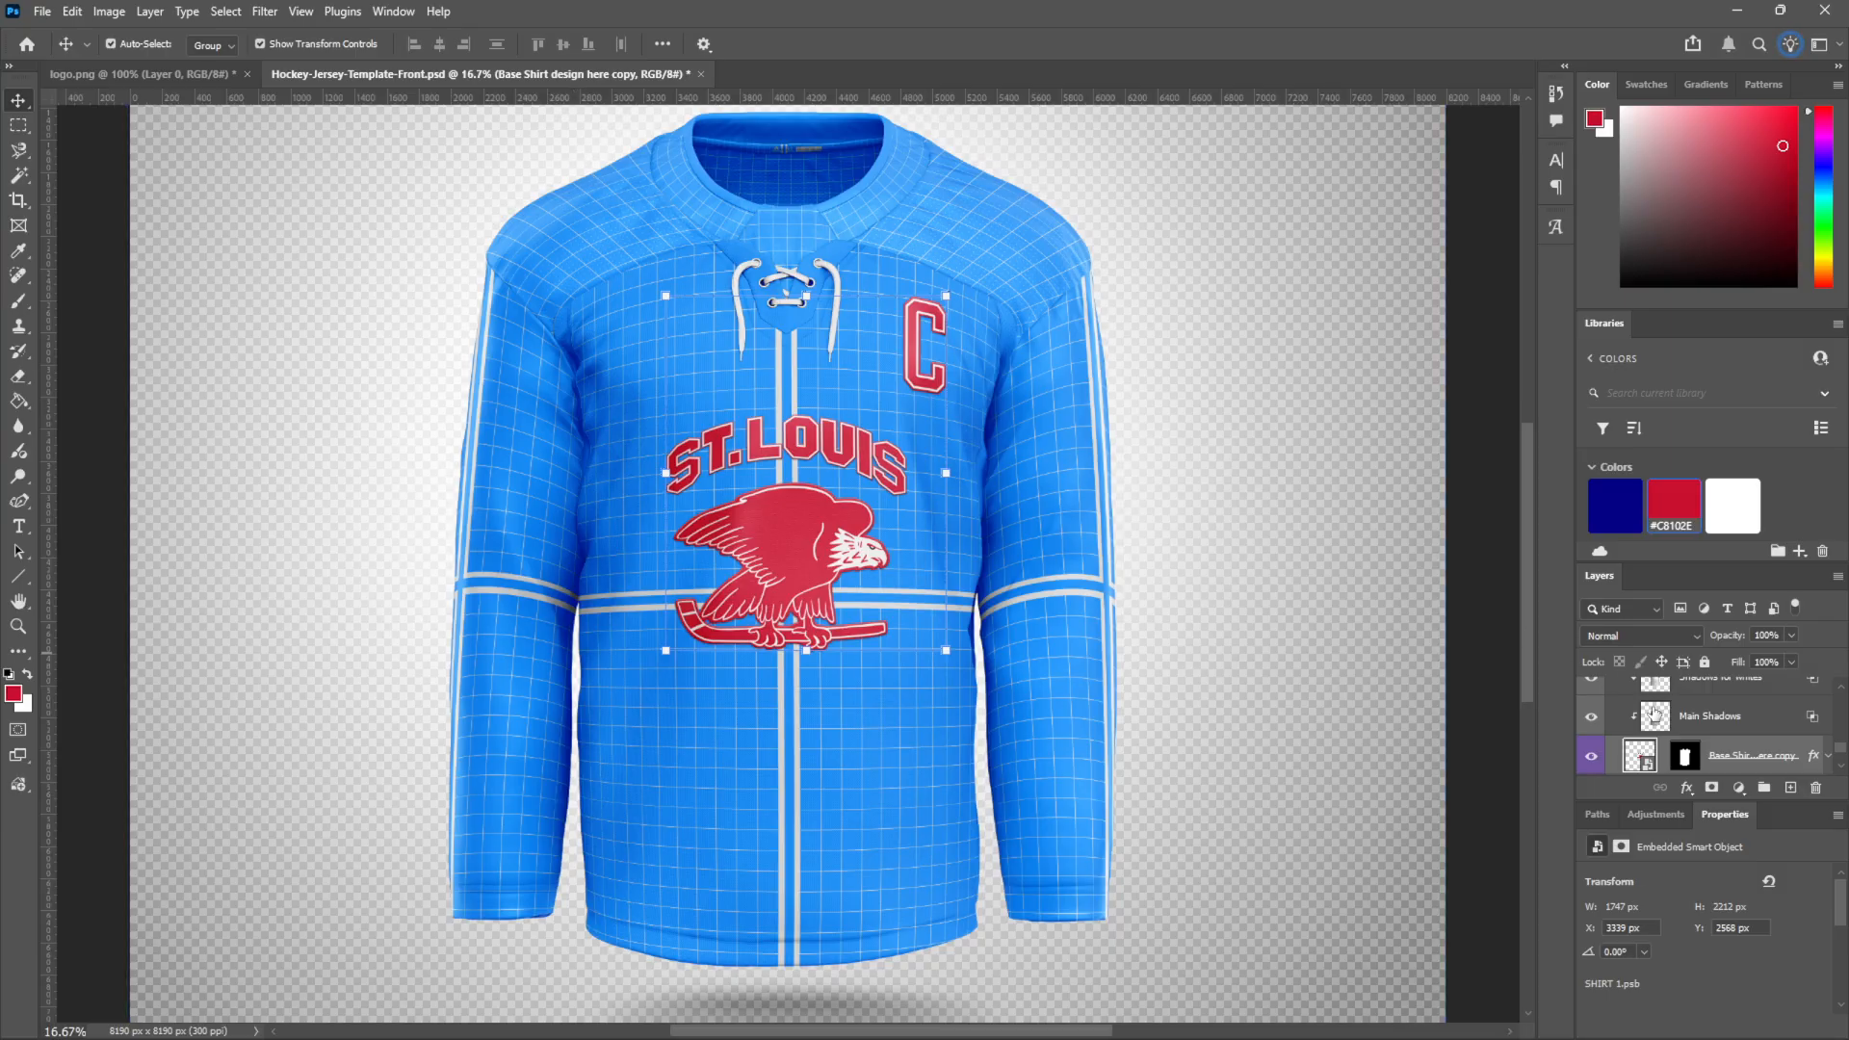
Hide the Laces Collar group and show the straight laces collar group instead
{"action": "scroll", "coordinate": [1628, 727], "scroll_direction": "up", "scroll_amount": 10}
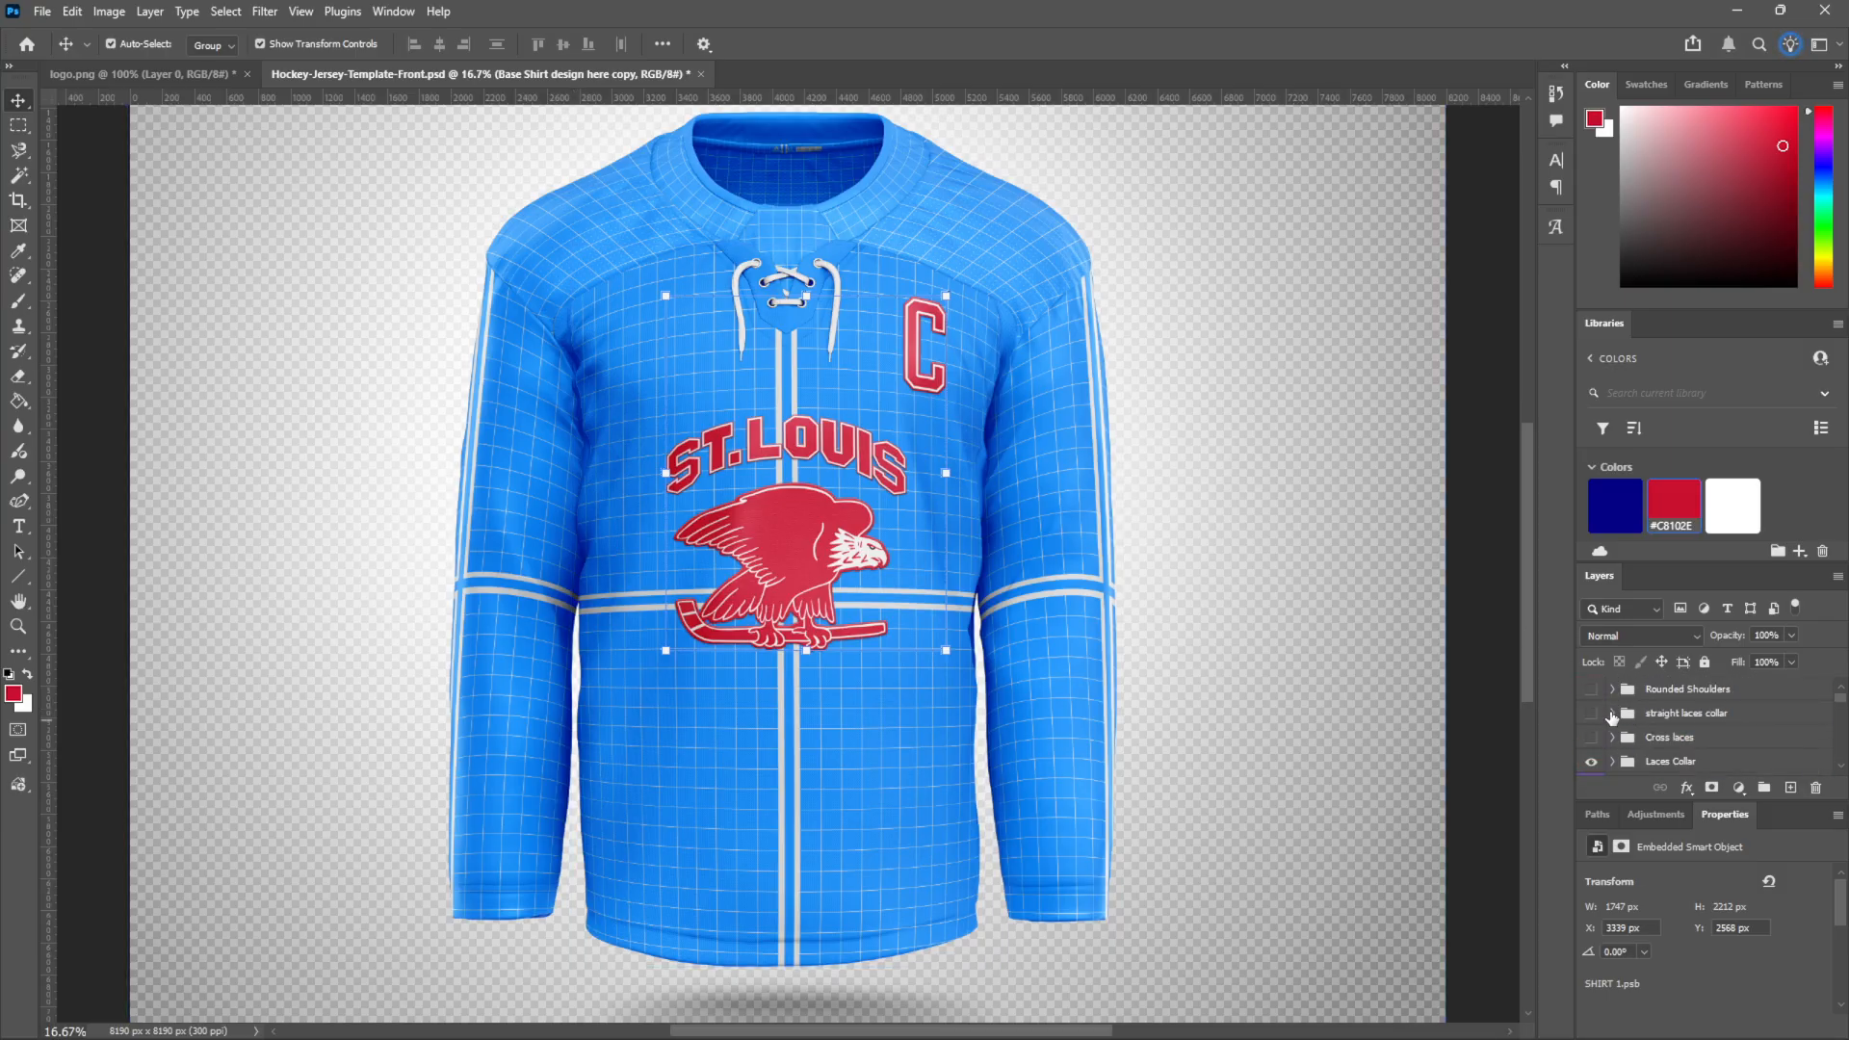
{"action": "left_click", "coordinate": [1592, 763]}
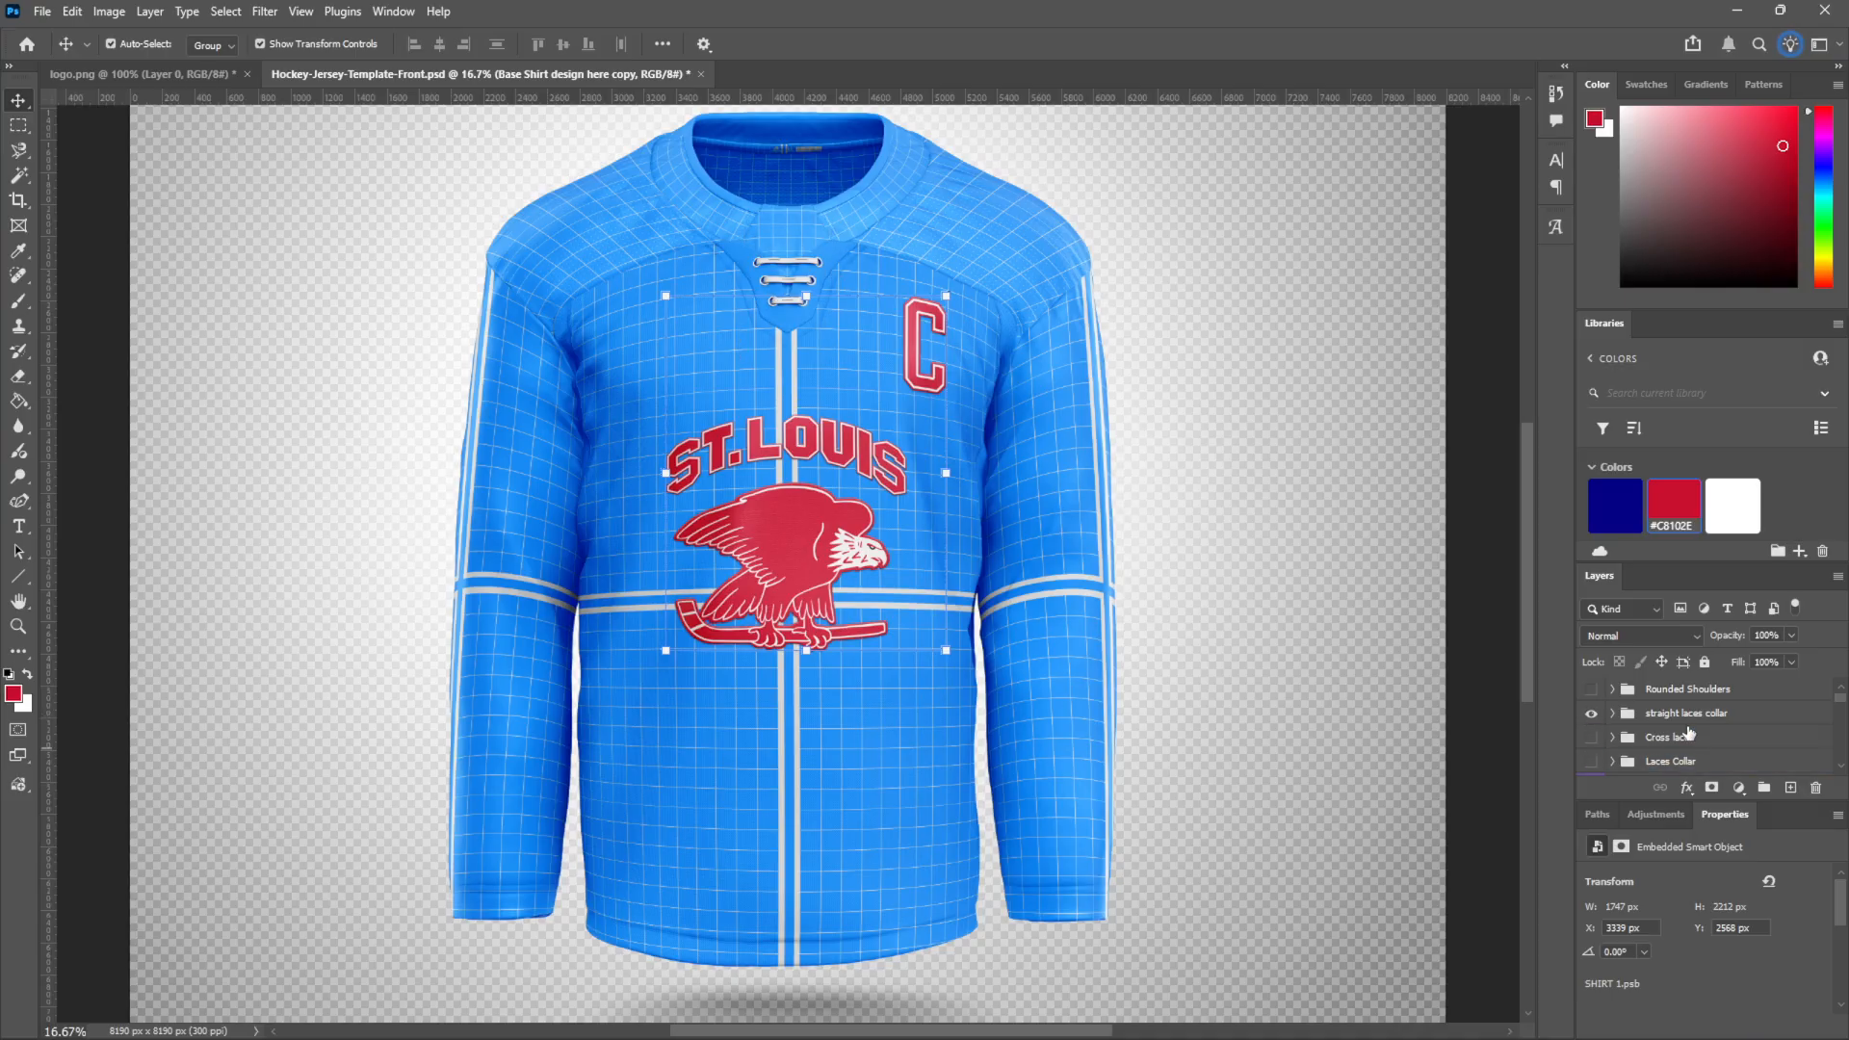
Open the Base Shirt design here smart object in the Torso group of Main Jersey Editable parts
{"action": "scroll", "coordinate": [1685, 727], "scroll_direction": "down", "scroll_amount": 5}
{"action": "scroll", "coordinate": [1686, 724], "scroll_direction": "down", "scroll_amount": 5}
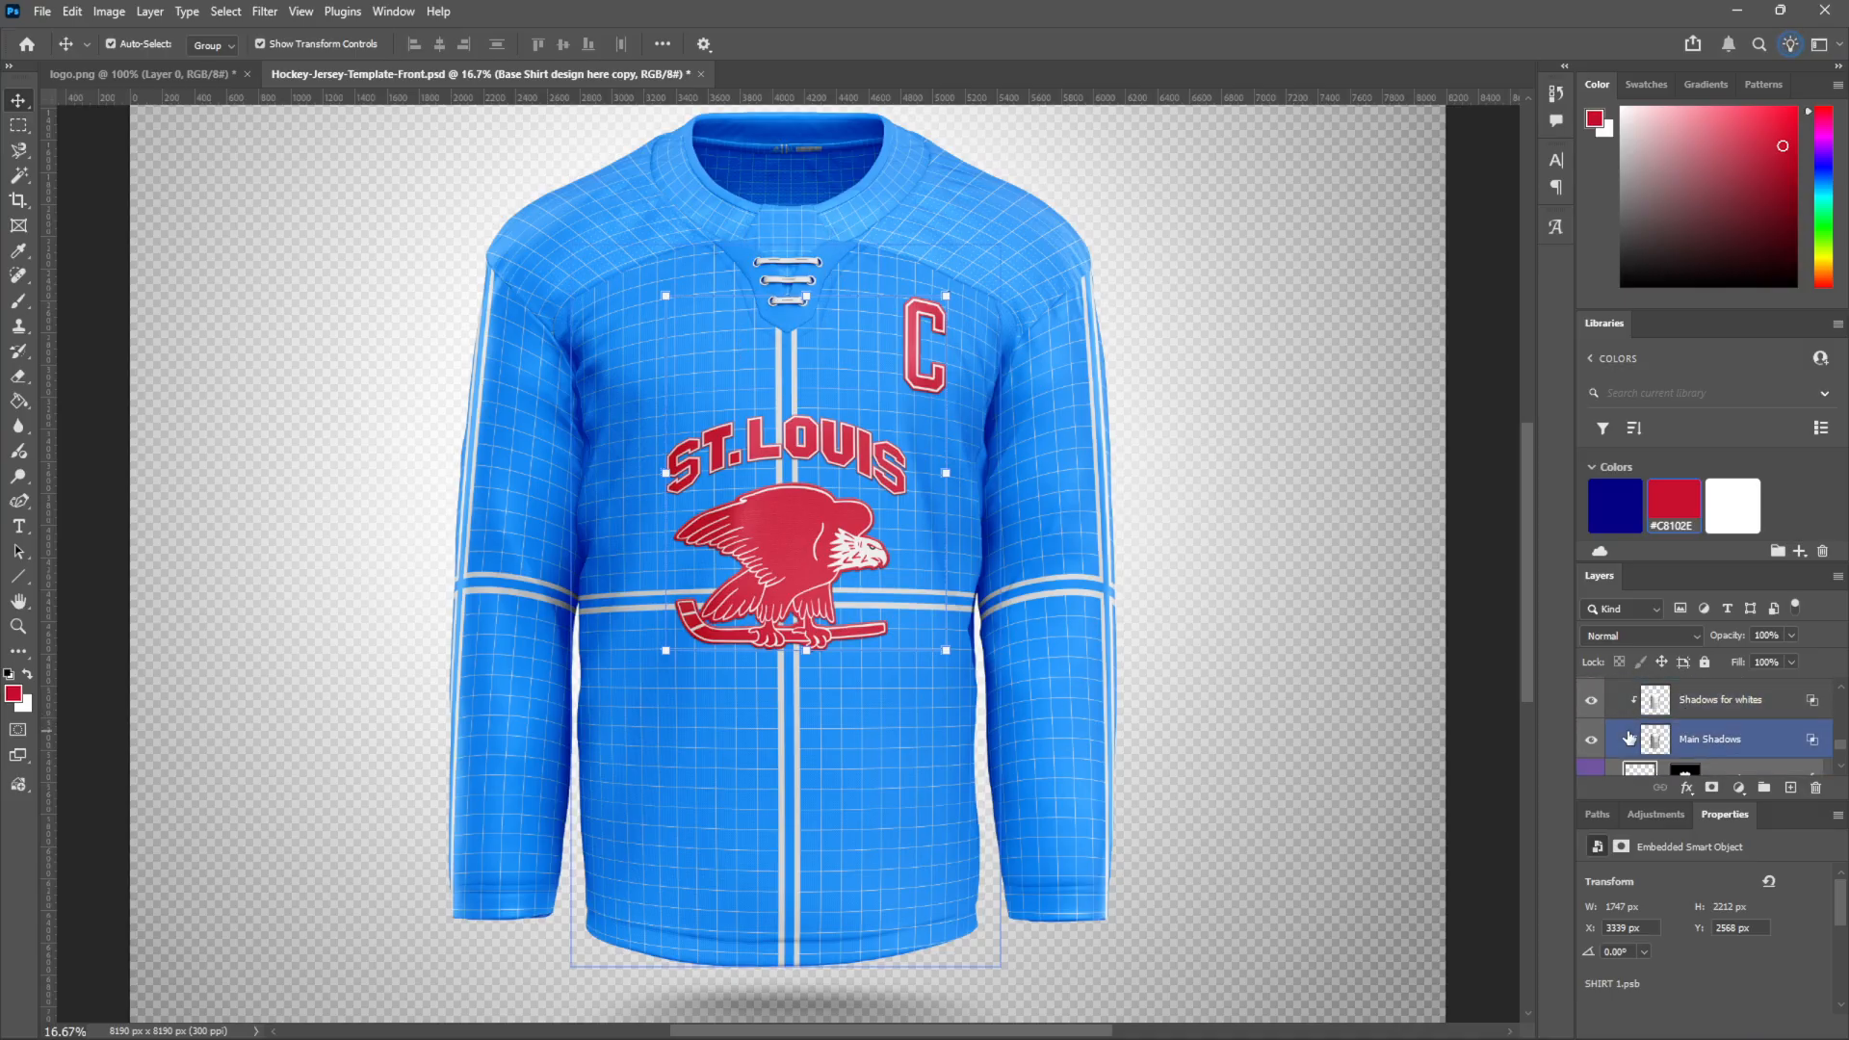
{"action": "left_click", "coordinate": [1618, 729]}
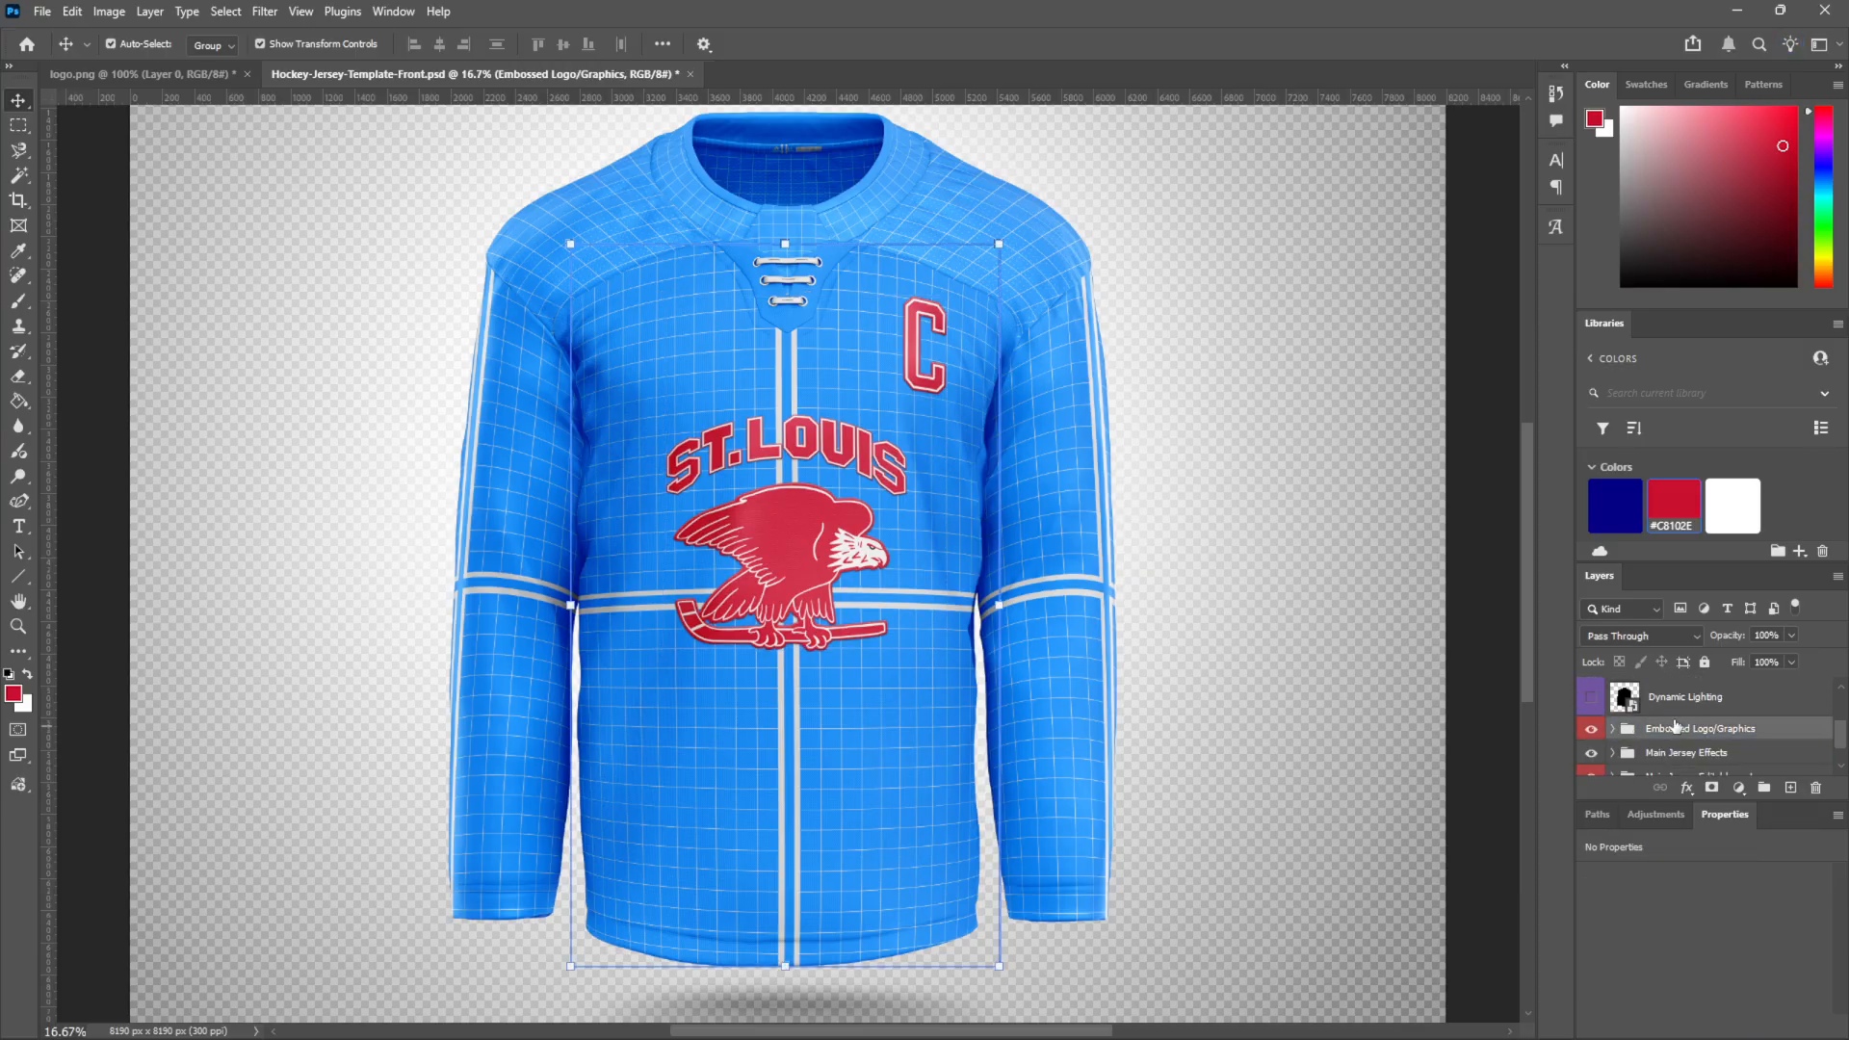
{"action": "double_click", "coordinate": [1705, 811]}
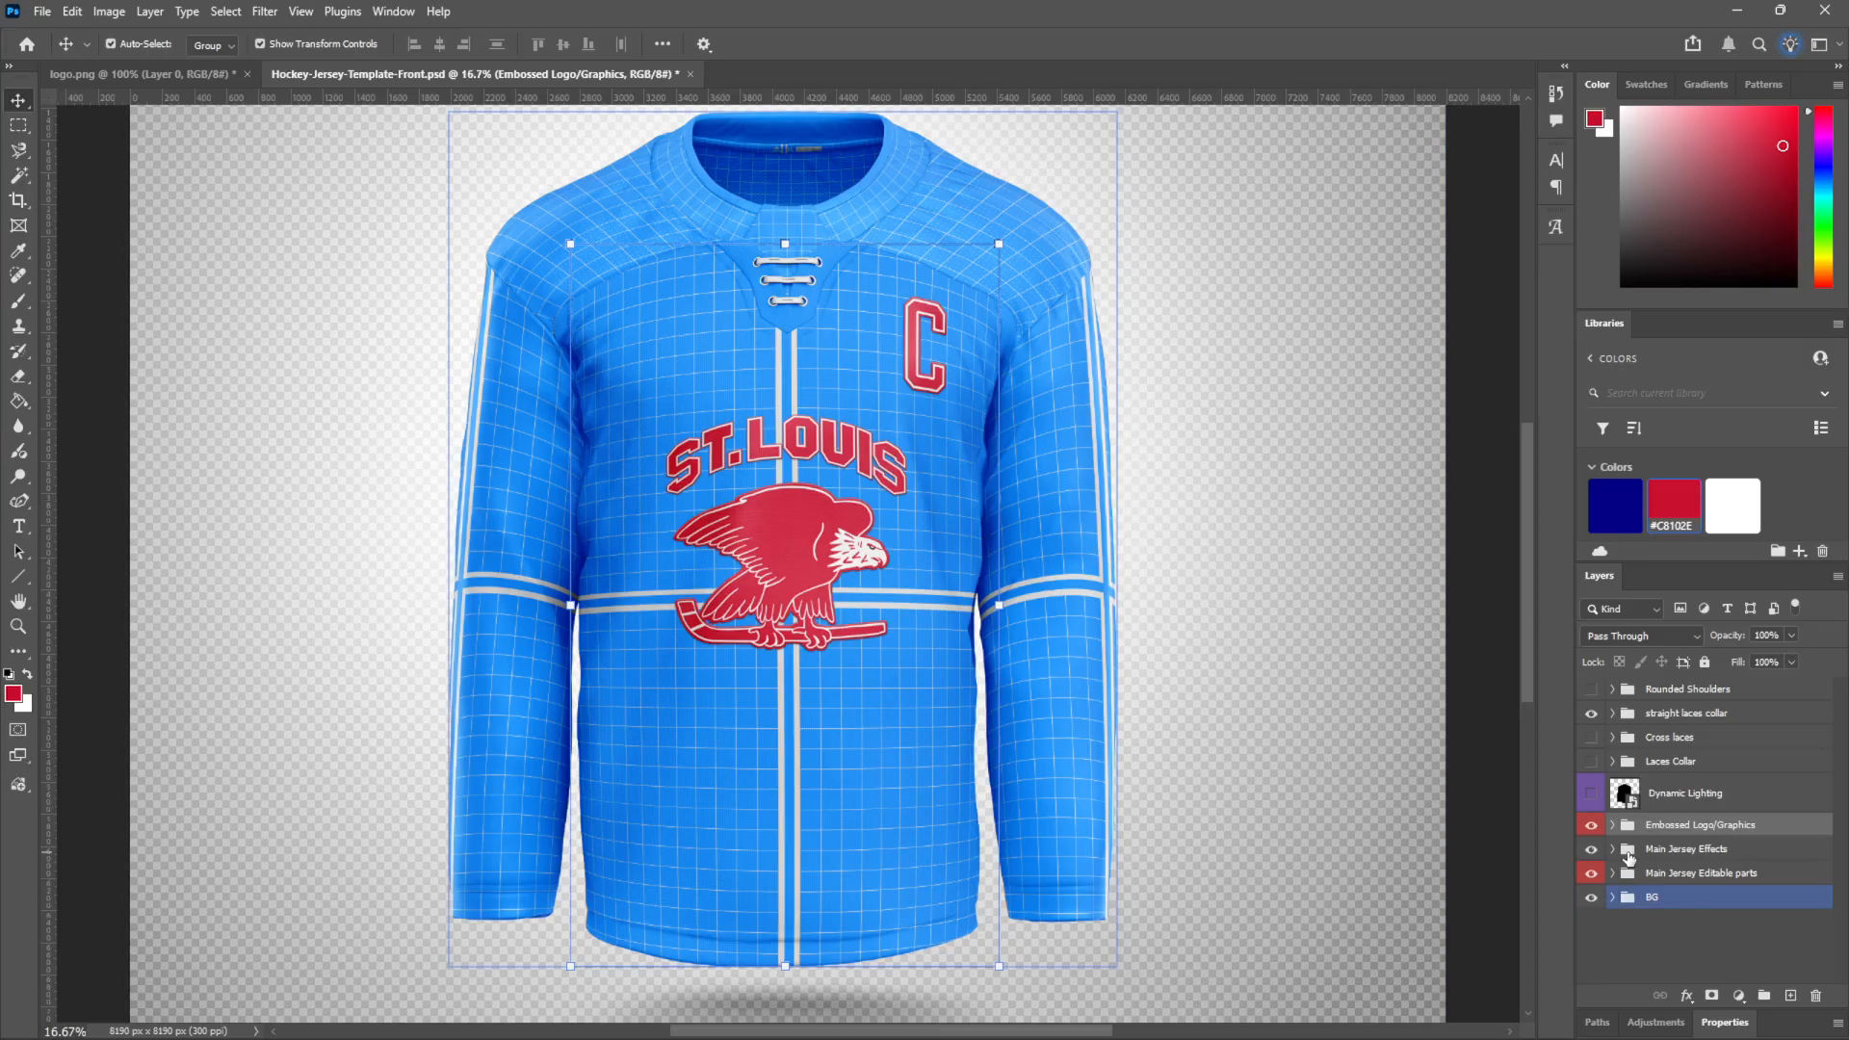
{"action": "left_click", "coordinate": [1606, 873]}
{"action": "left_click", "coordinate": [1613, 873]}
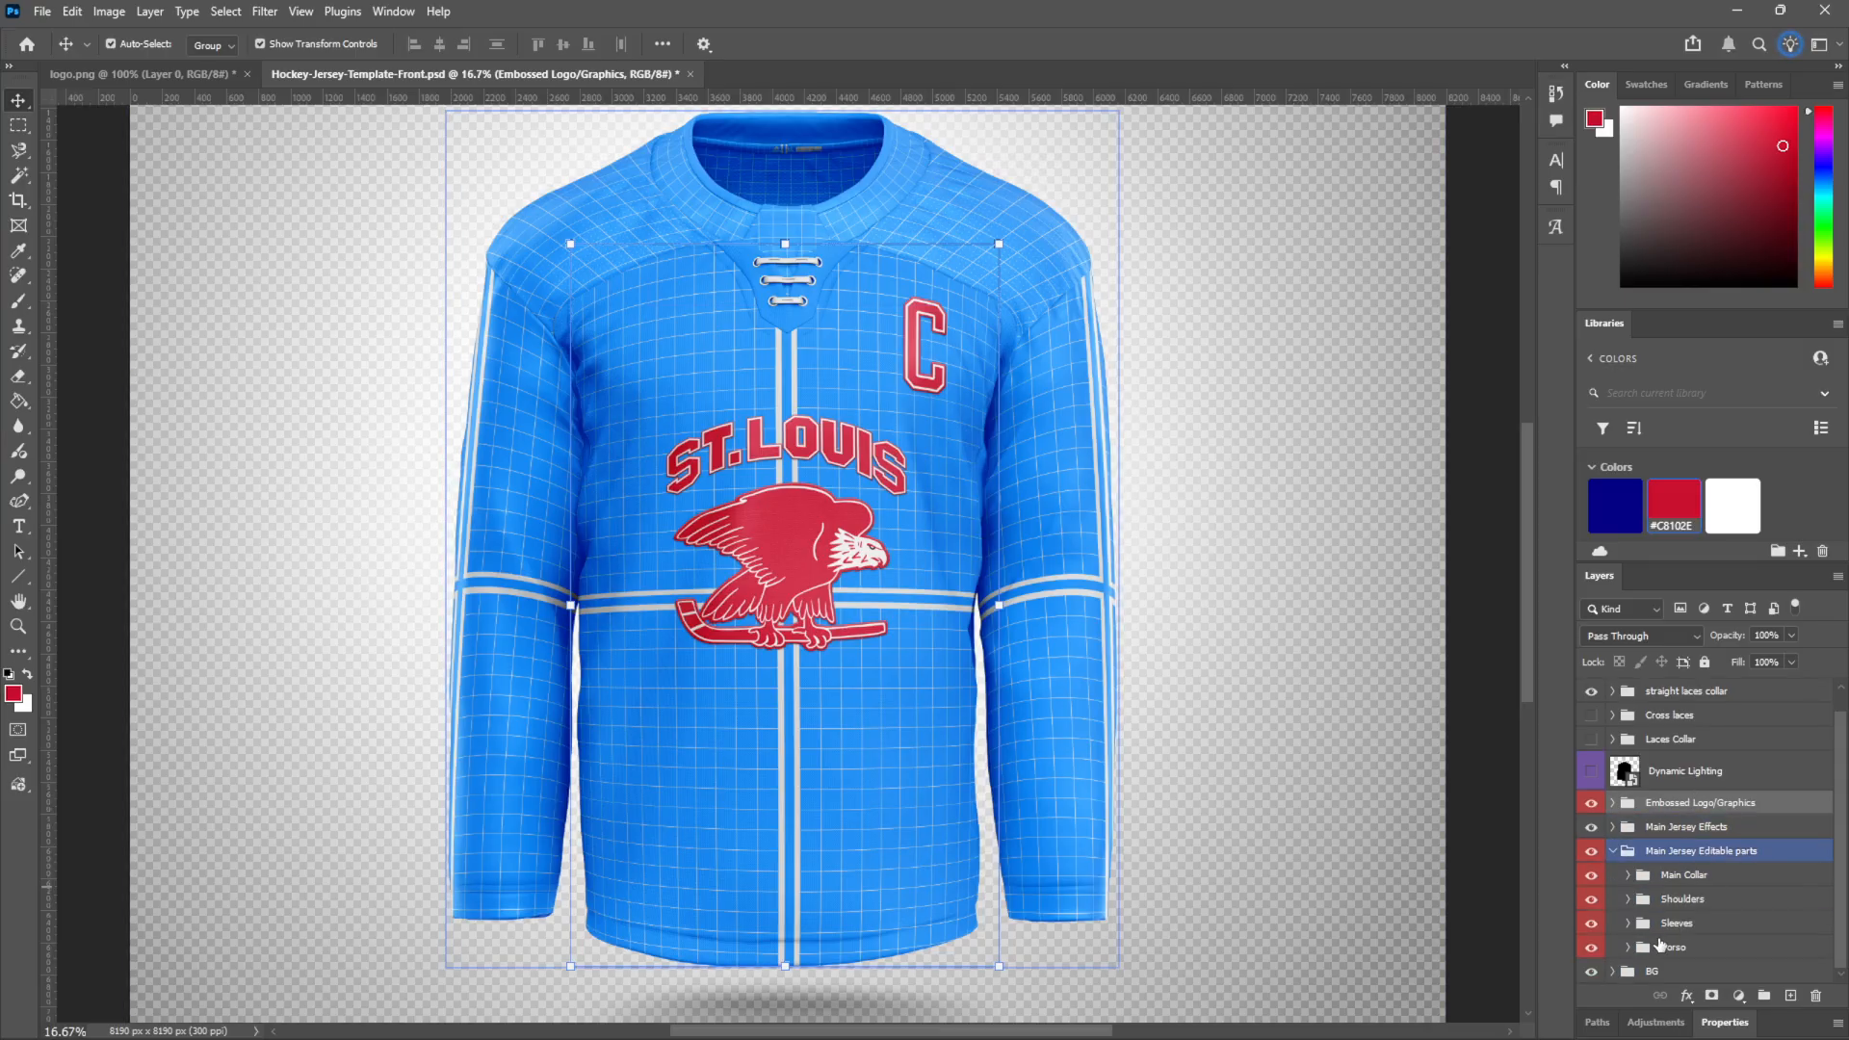
{"action": "scroll", "coordinate": [1684, 860], "scroll_direction": "down", "scroll_amount": 1}
{"action": "scroll", "coordinate": [1684, 860], "scroll_direction": "down", "scroll_amount": 2}
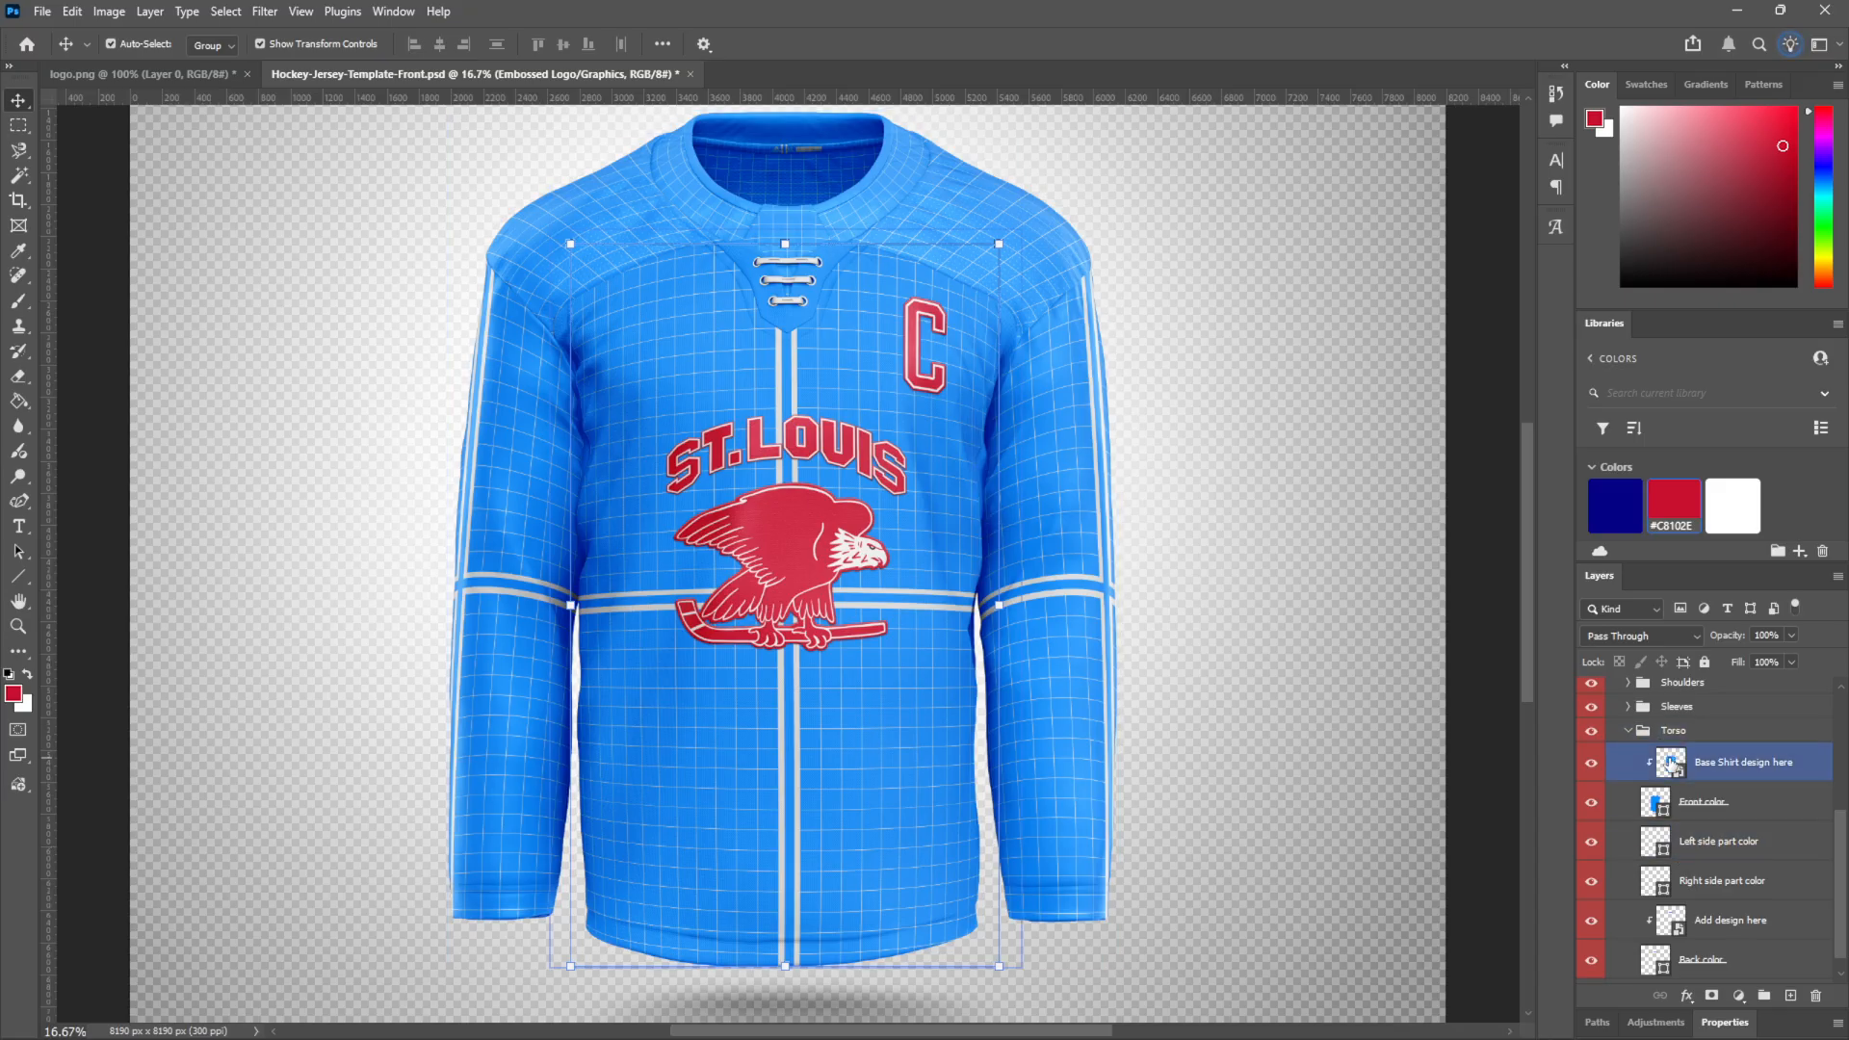
{"action": "double_click", "coordinate": [1610, 749]}
Hide the Grid layer in SHIRT 11.psb and recolour the BG Color layer with the navy library colour #040284
{"action": "left_click", "coordinate": [1591, 737]}
{"action": "left_click", "coordinate": [1697, 778]}
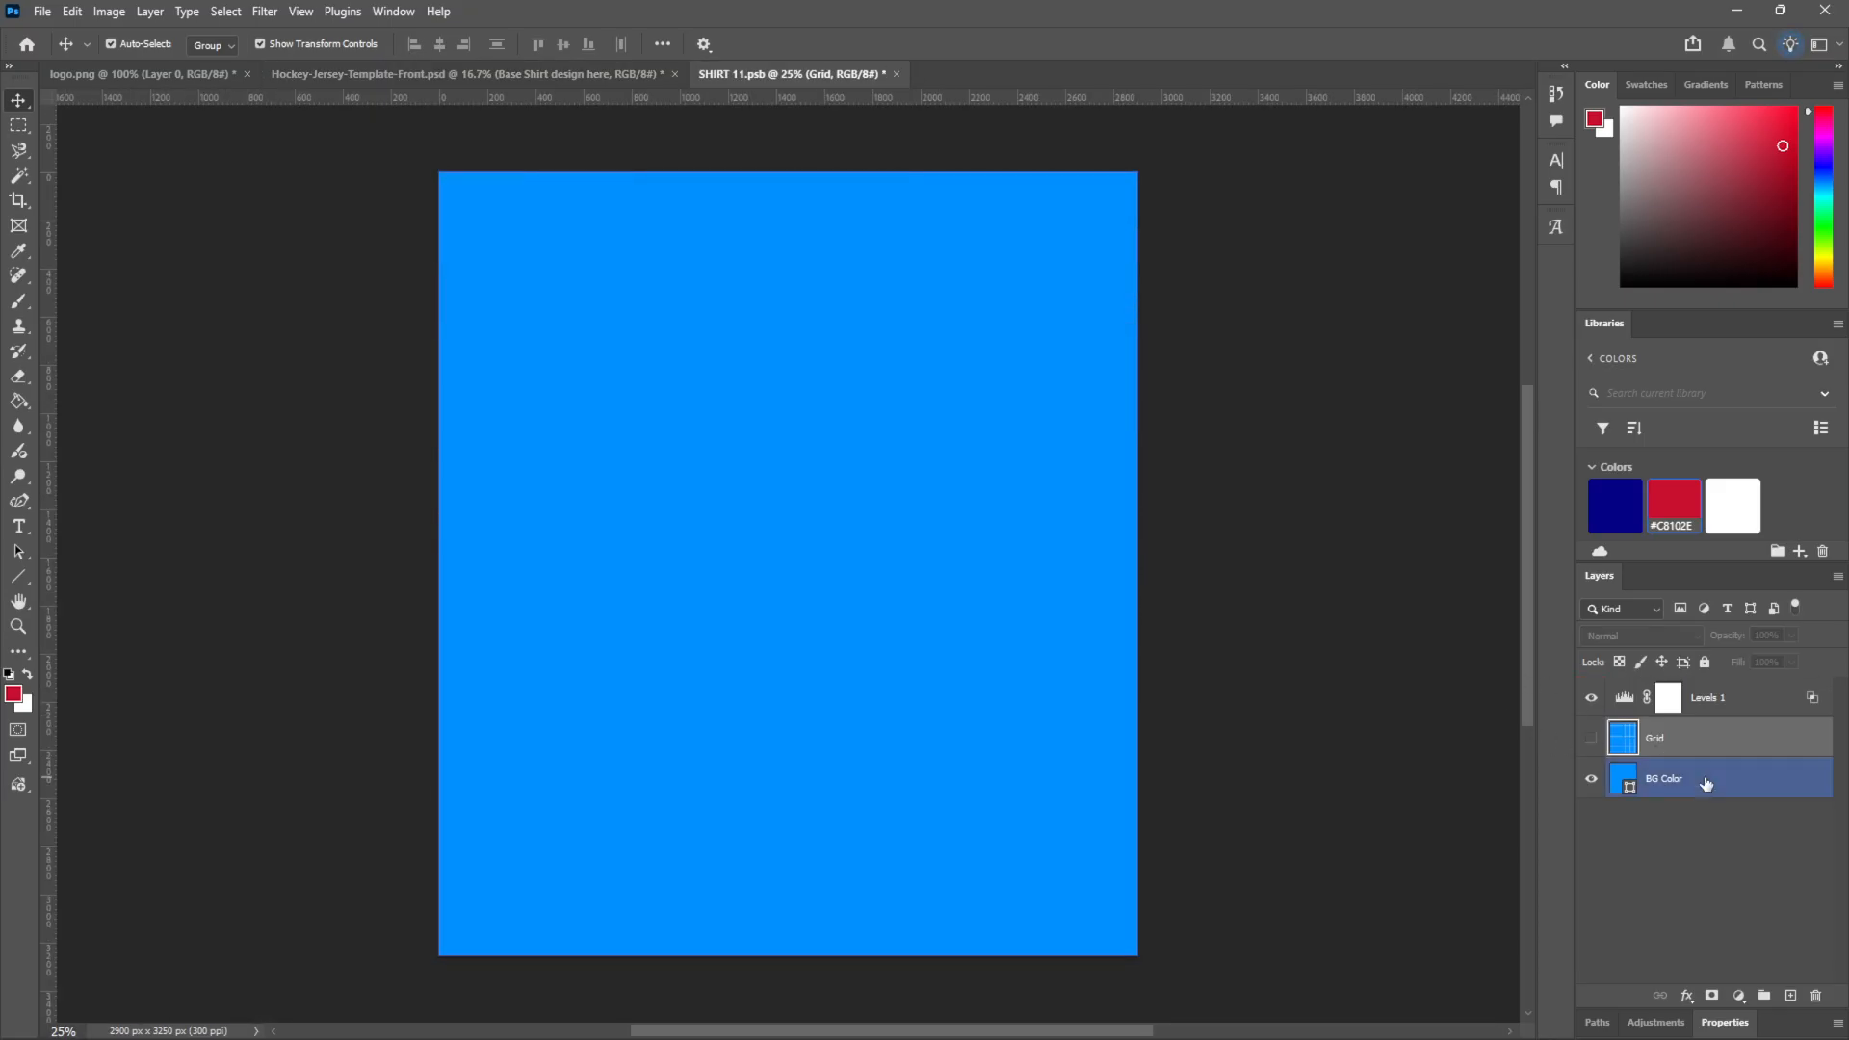
{"action": "left_click", "coordinate": [1616, 506]}
{"action": "left_click", "coordinate": [233, 436]}
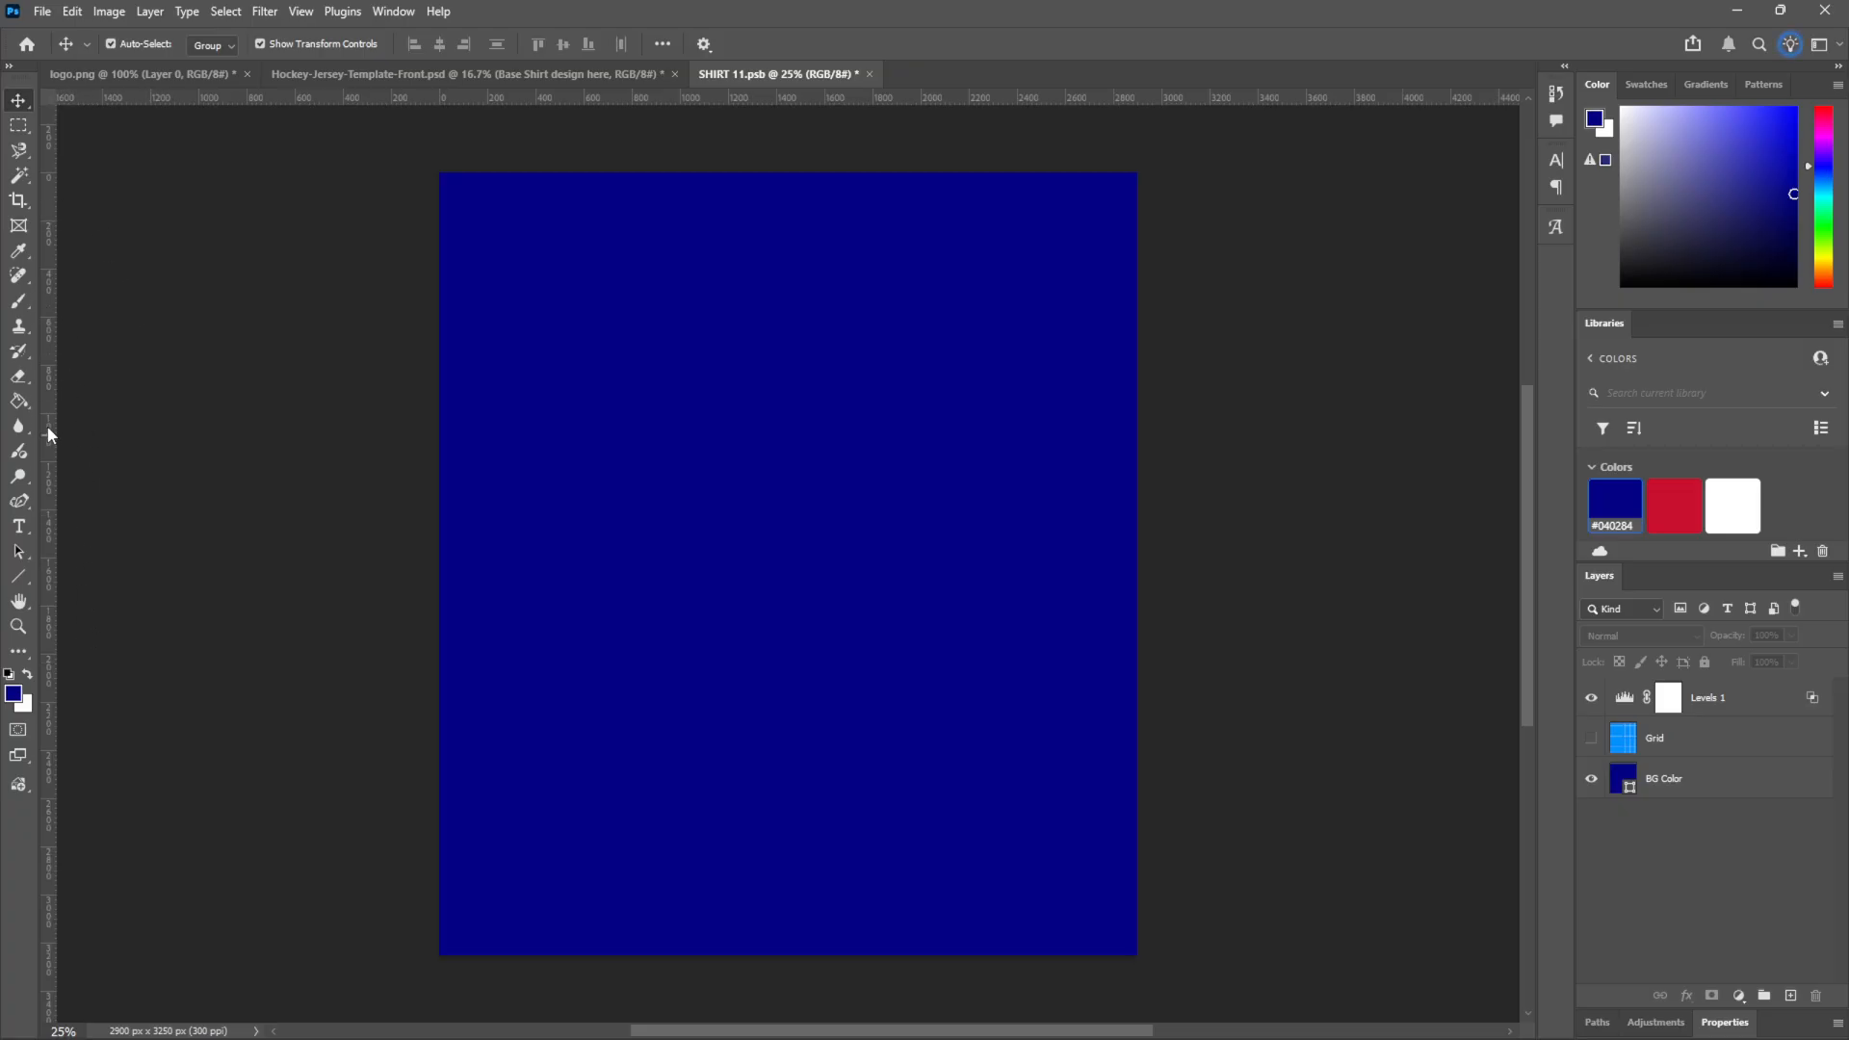
Draw a rectangle about 3712 × 381 px across the bottom of the shirt design, extending past both canvas edges
{"action": "left_click", "coordinate": [19, 576]}
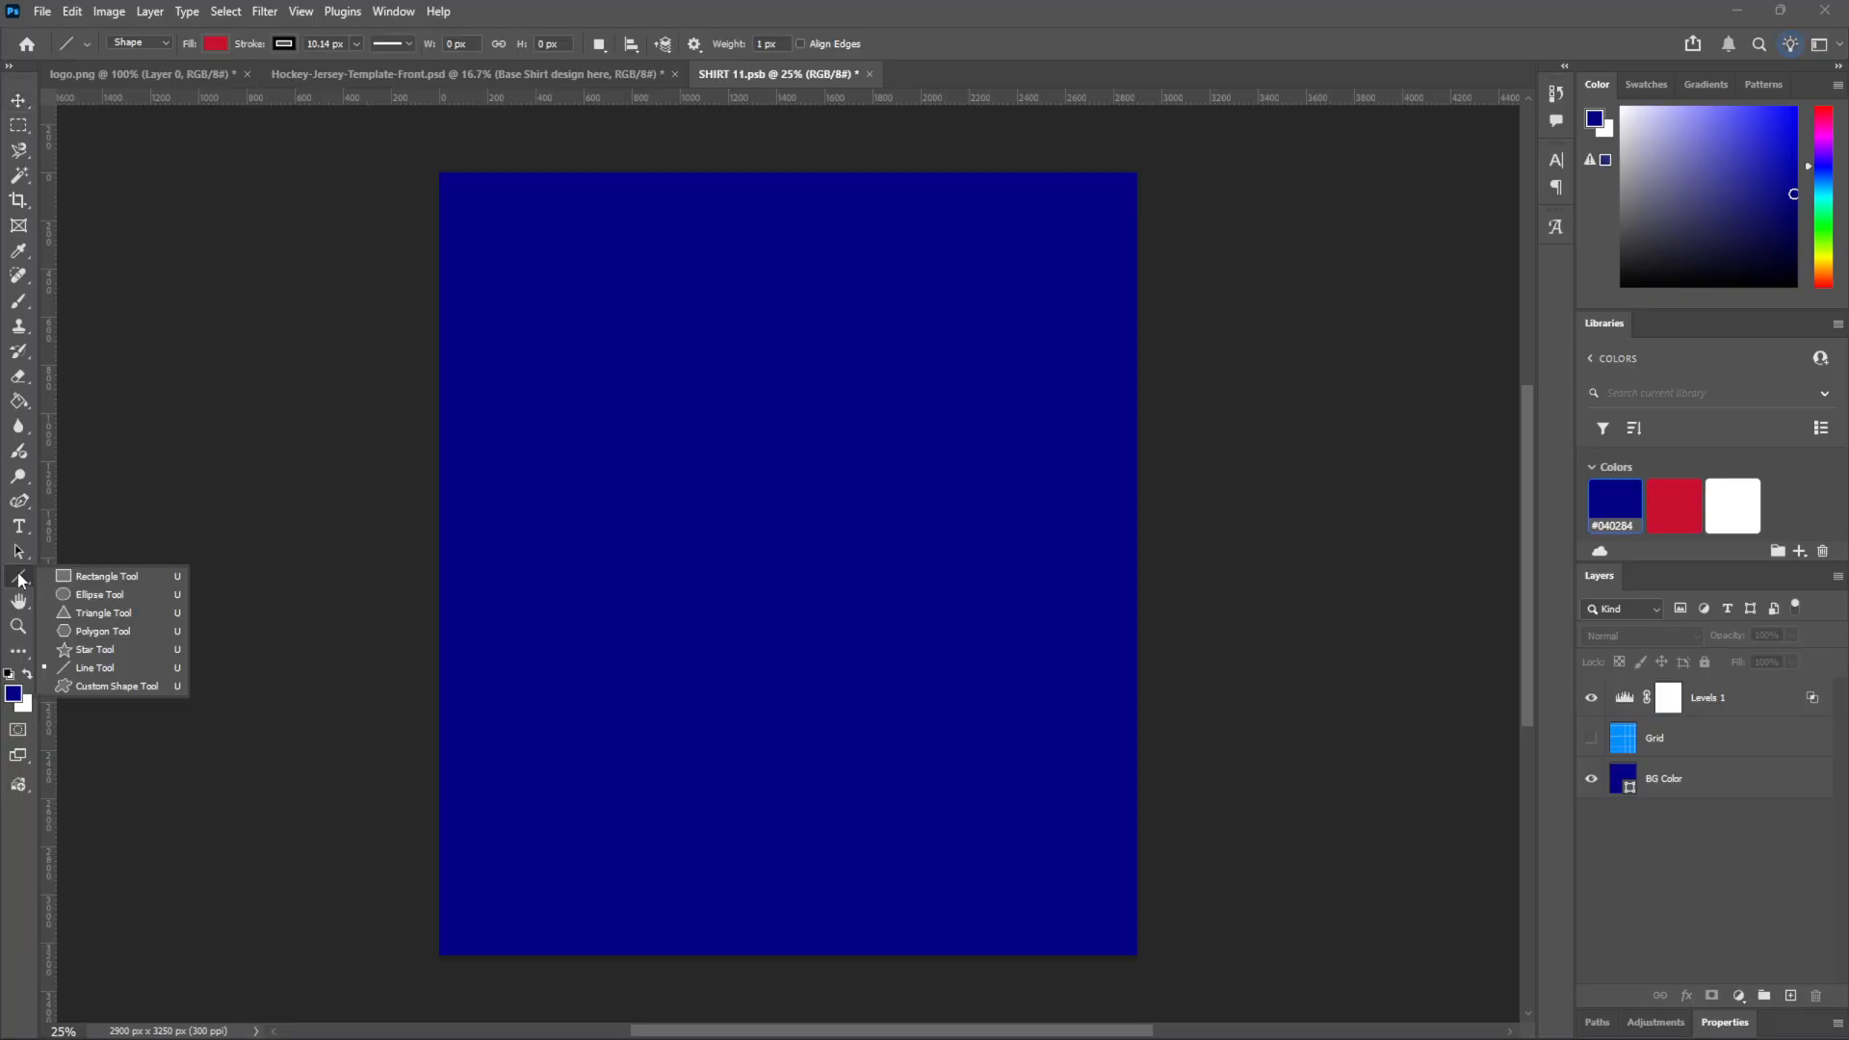
{"action": "left_click", "coordinate": [106, 578]}
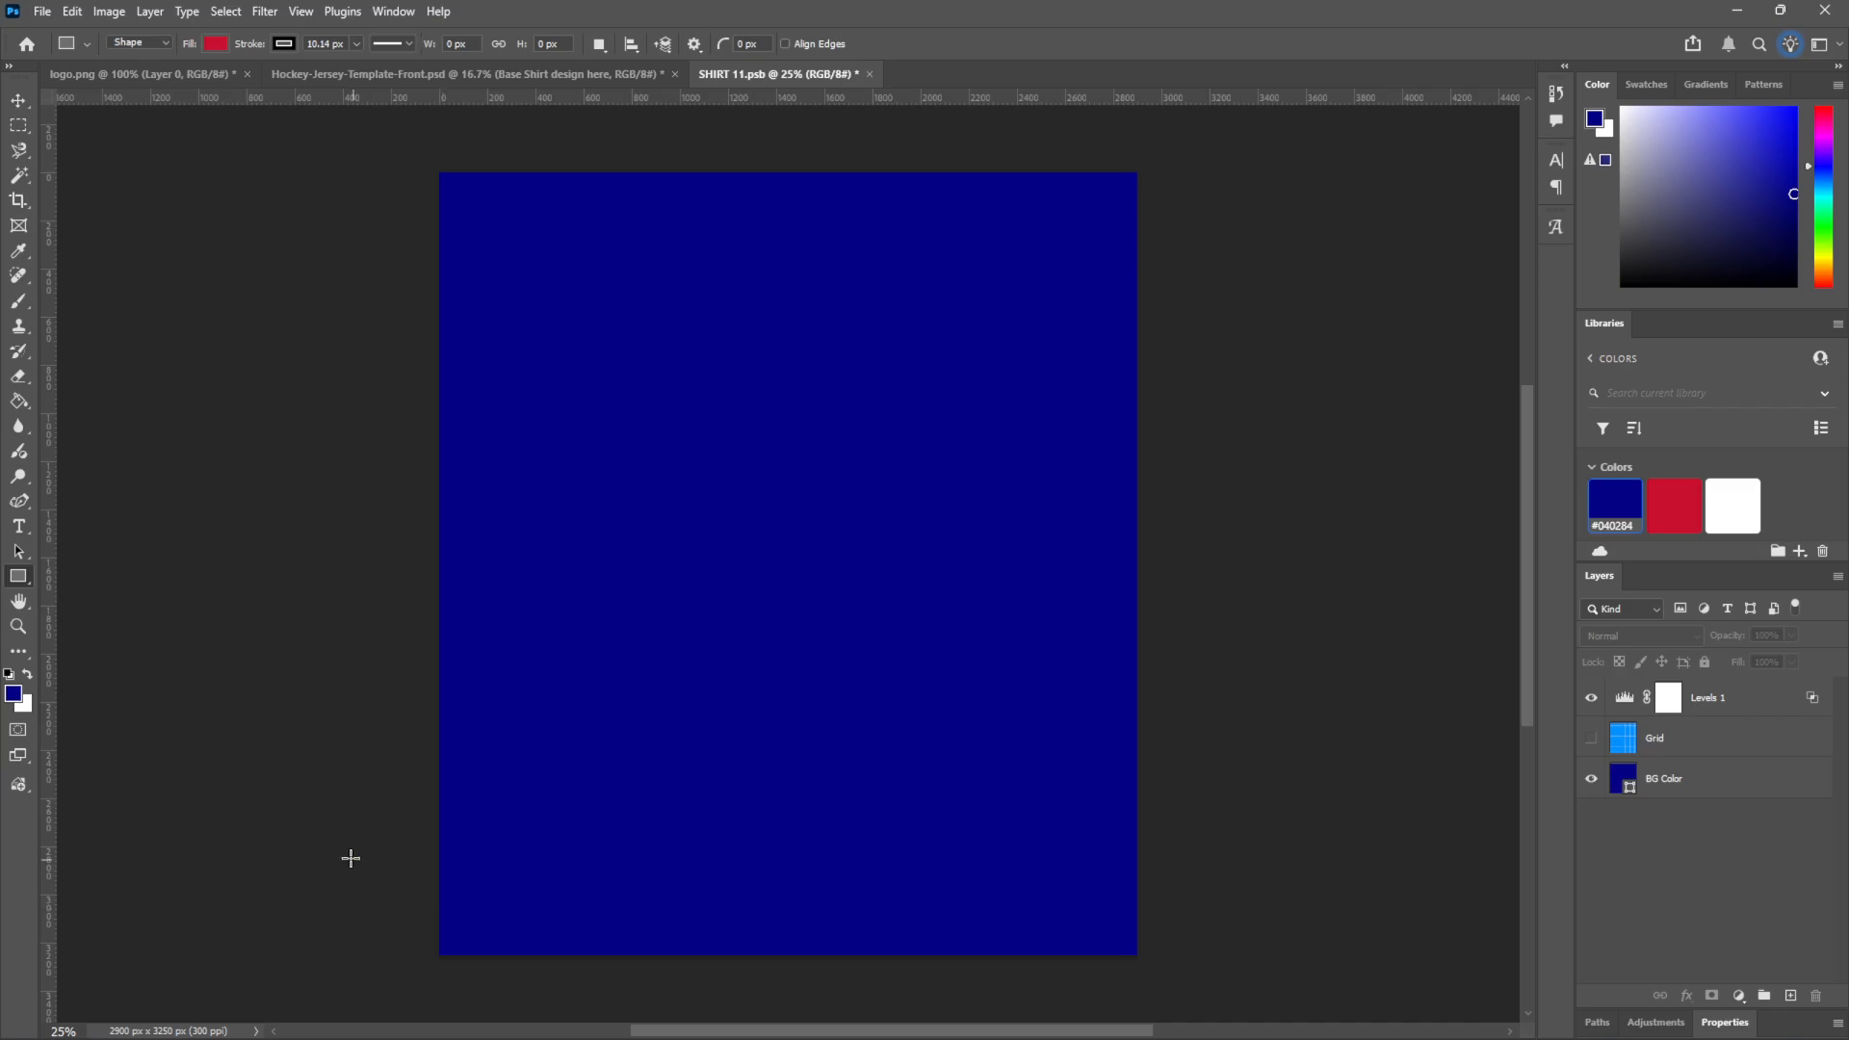
{"action": "left_click_drag", "start_coordinate": [351, 858], "coordinate": [1244, 949]}
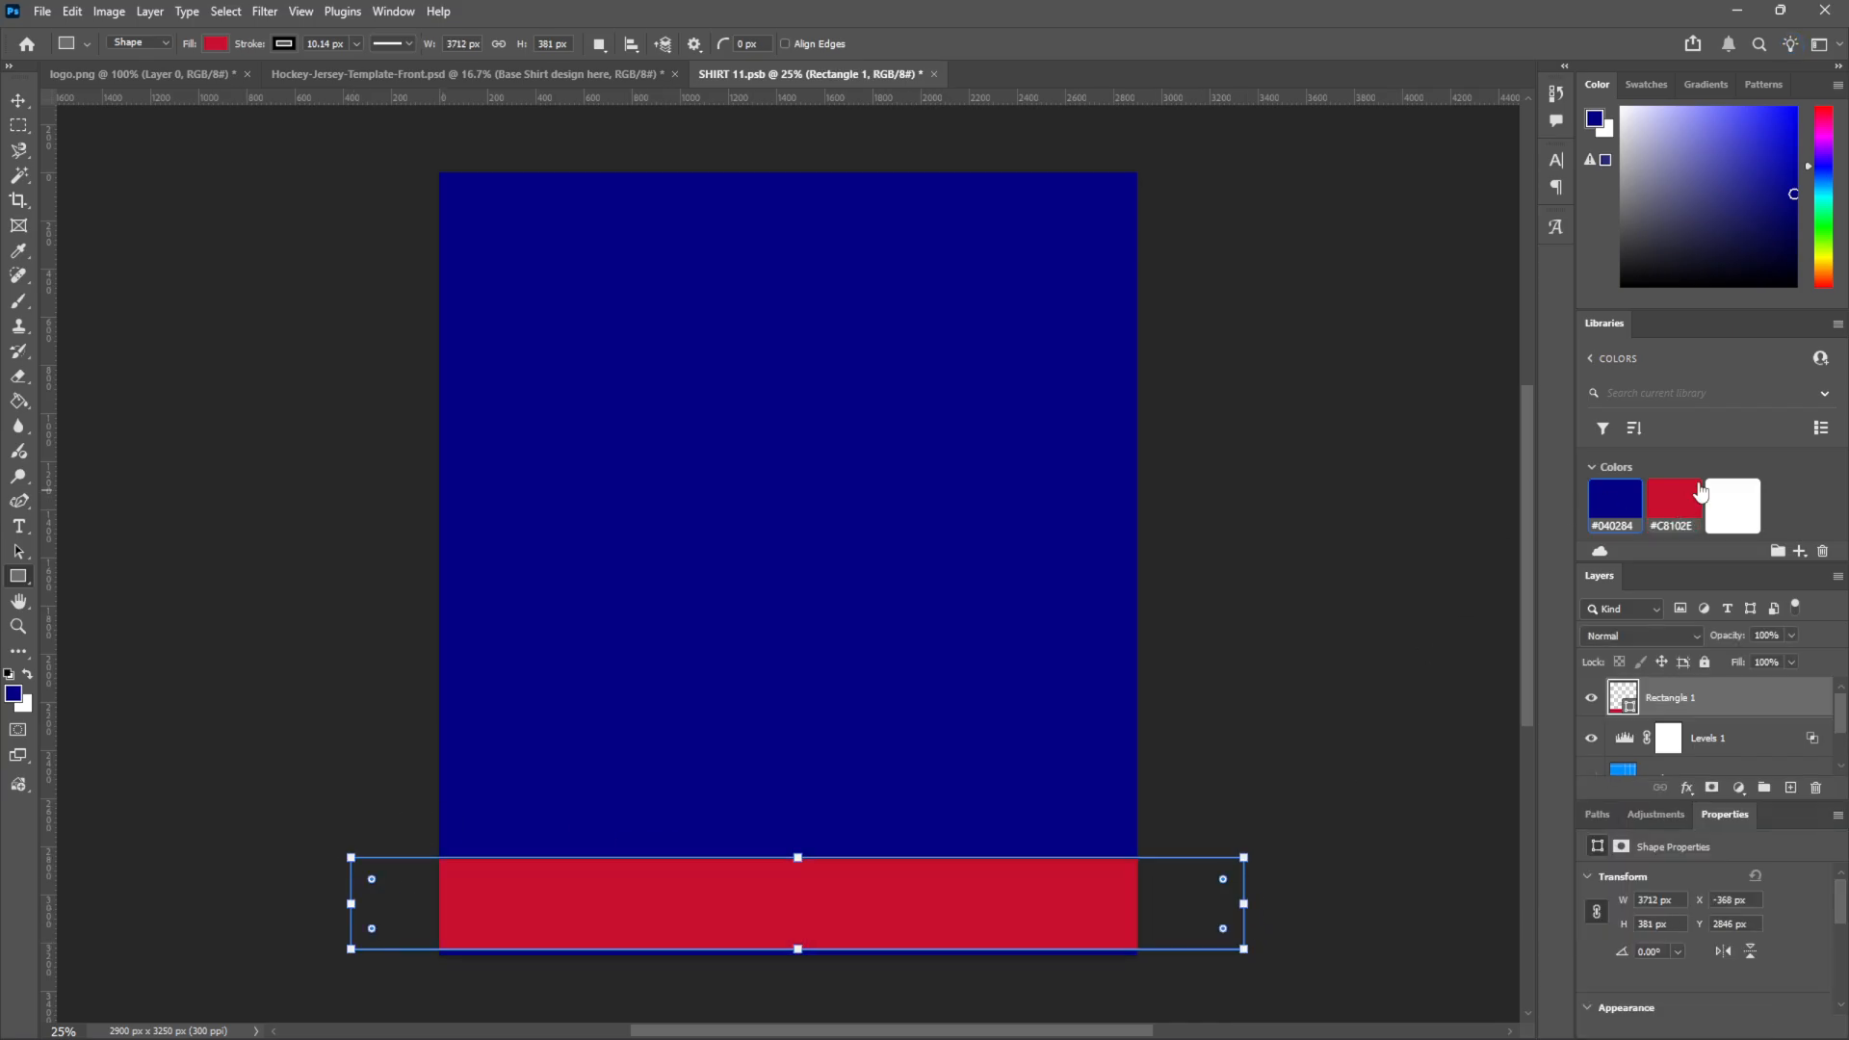
Fill the bottom rectangle with white #FFFFFF and move it down about 23 px to the canvas's lower edge
{"action": "left_click", "coordinate": [18, 102]}
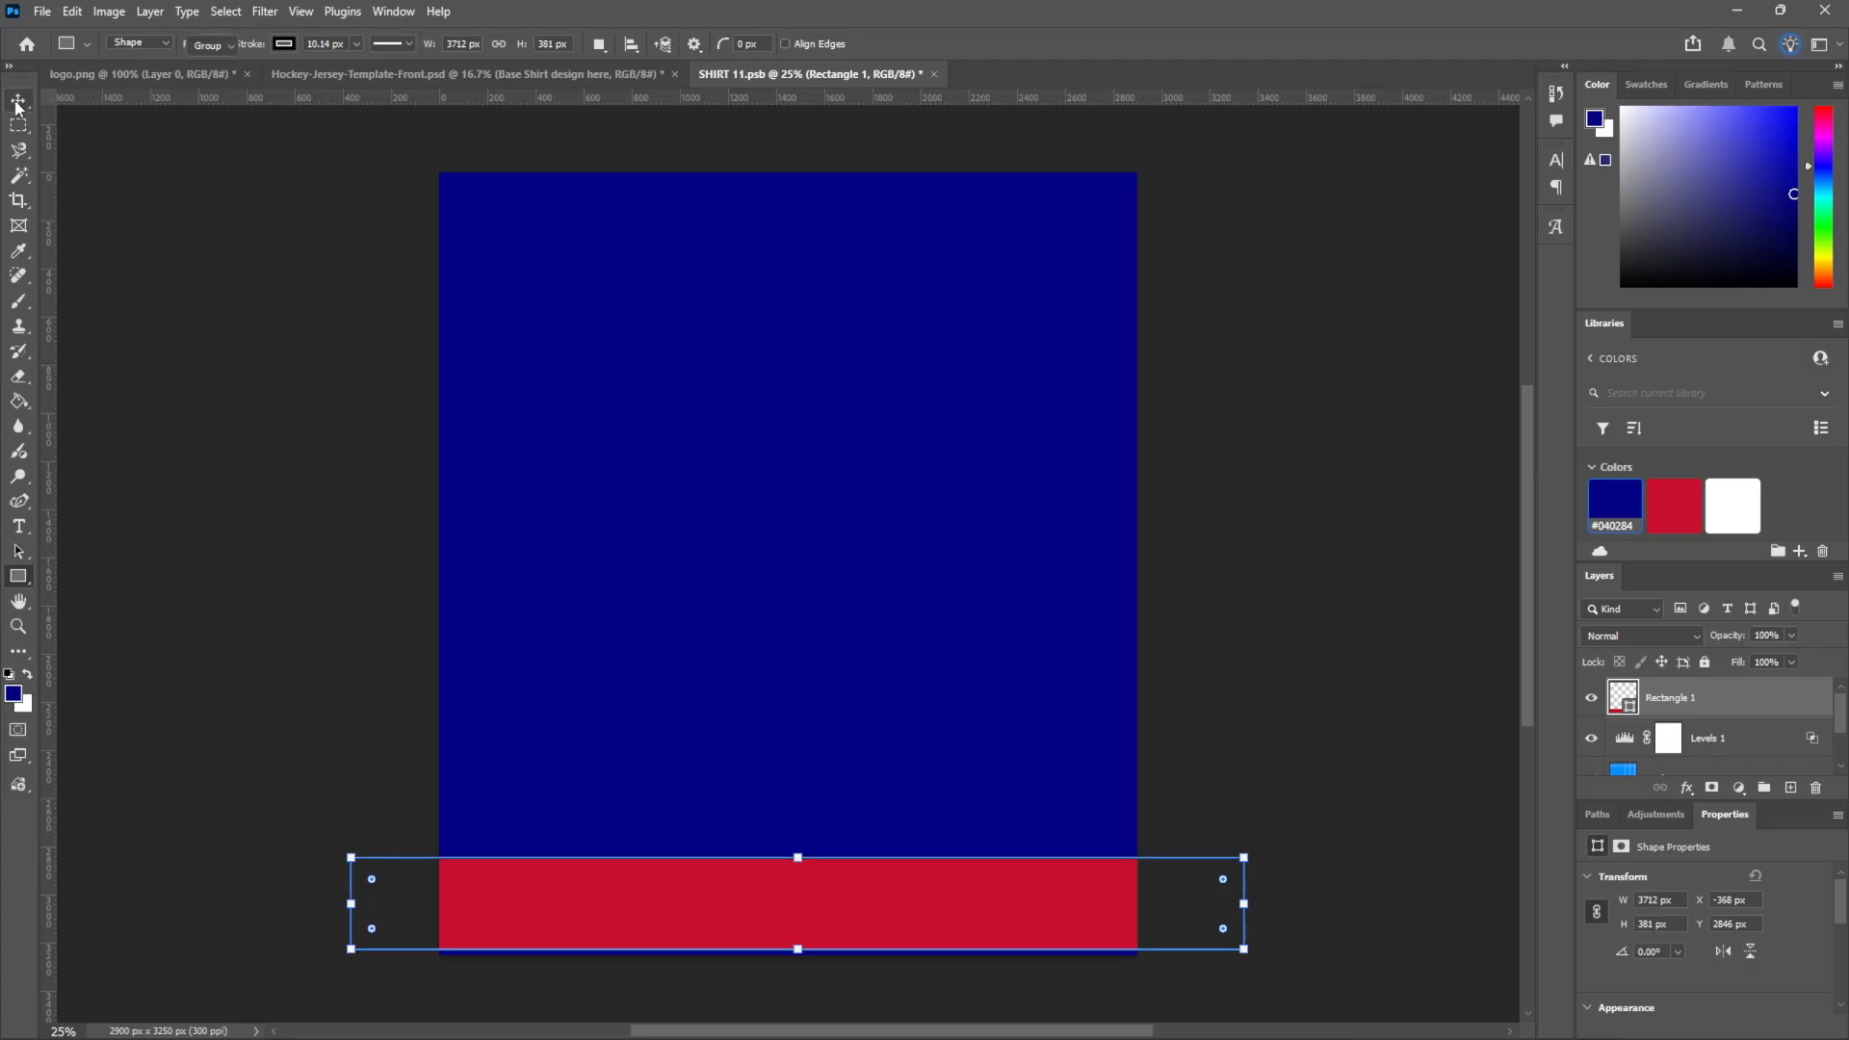
{"action": "left_click", "coordinate": [1733, 506]}
{"action": "left_click_drag", "start_coordinate": [680, 900], "coordinate": [683, 907]}
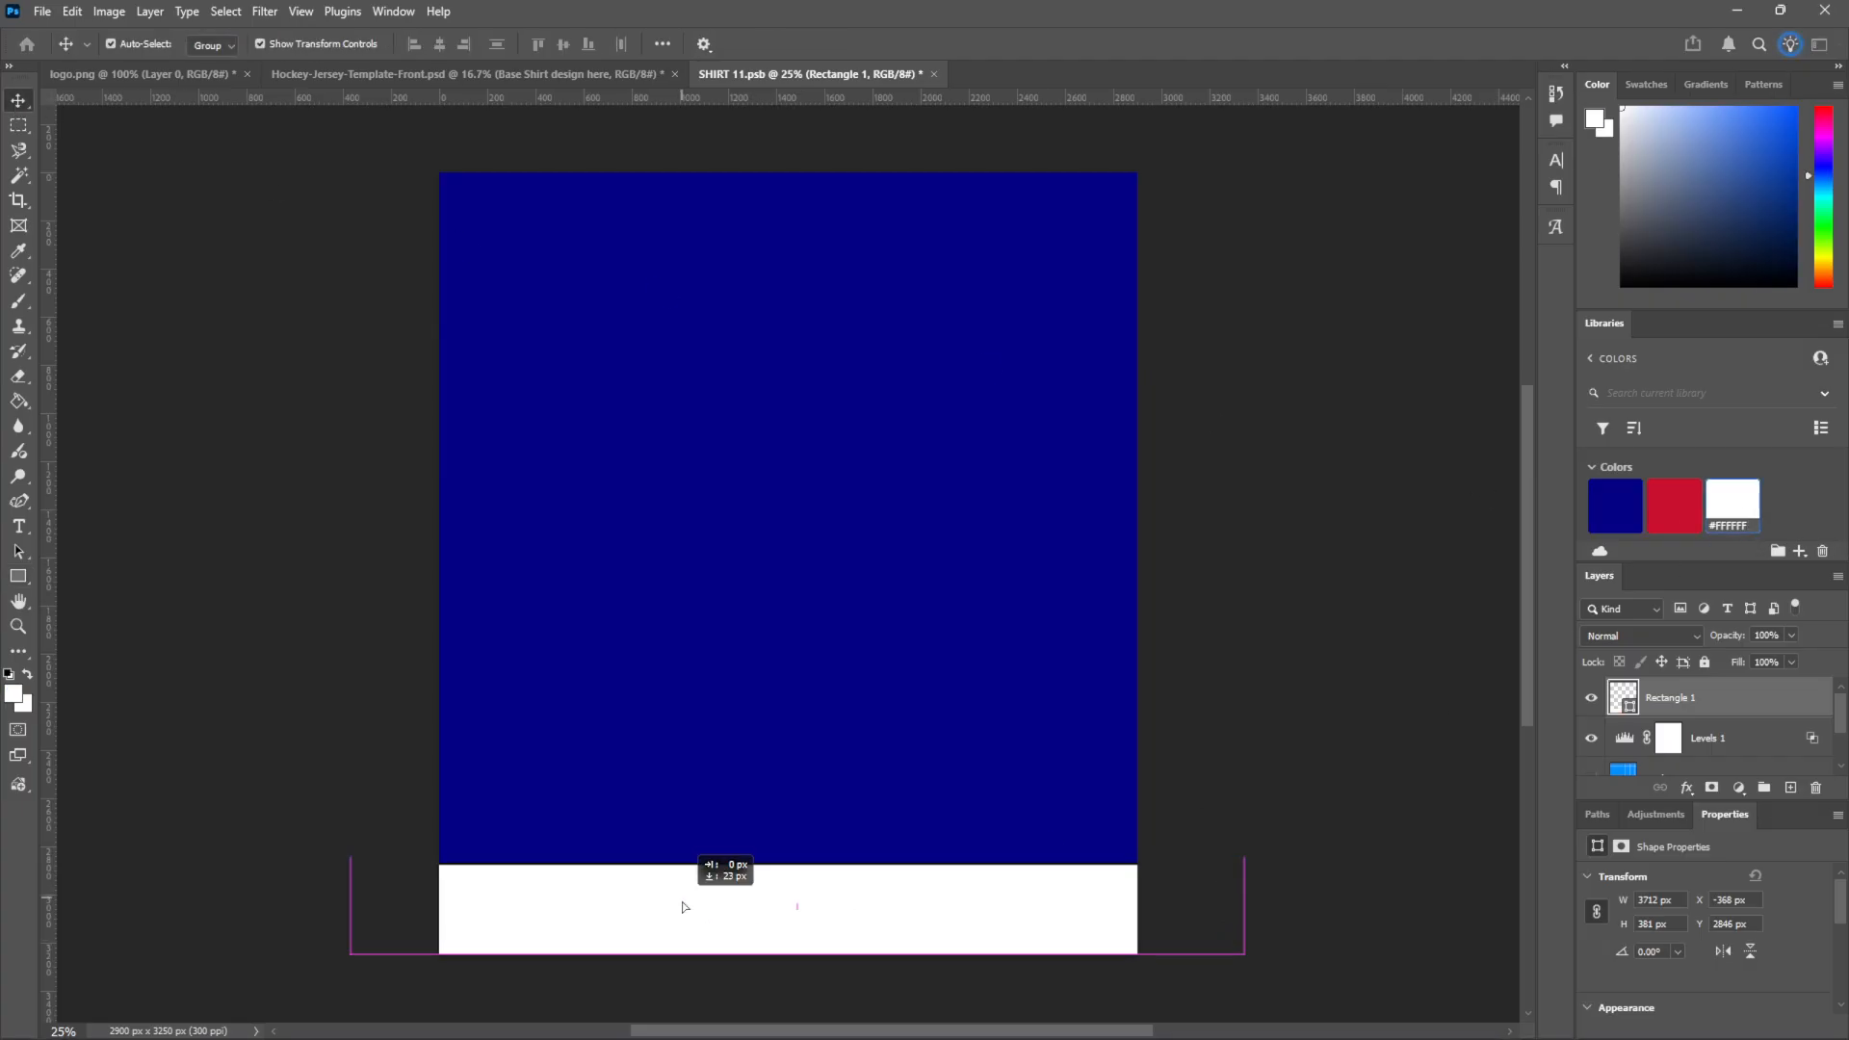
{"action": "left_click", "coordinate": [199, 644]}
Draw a red stripe about 3684 × 141 px above the white band and move it down close to the band
{"action": "key", "text": "u"}
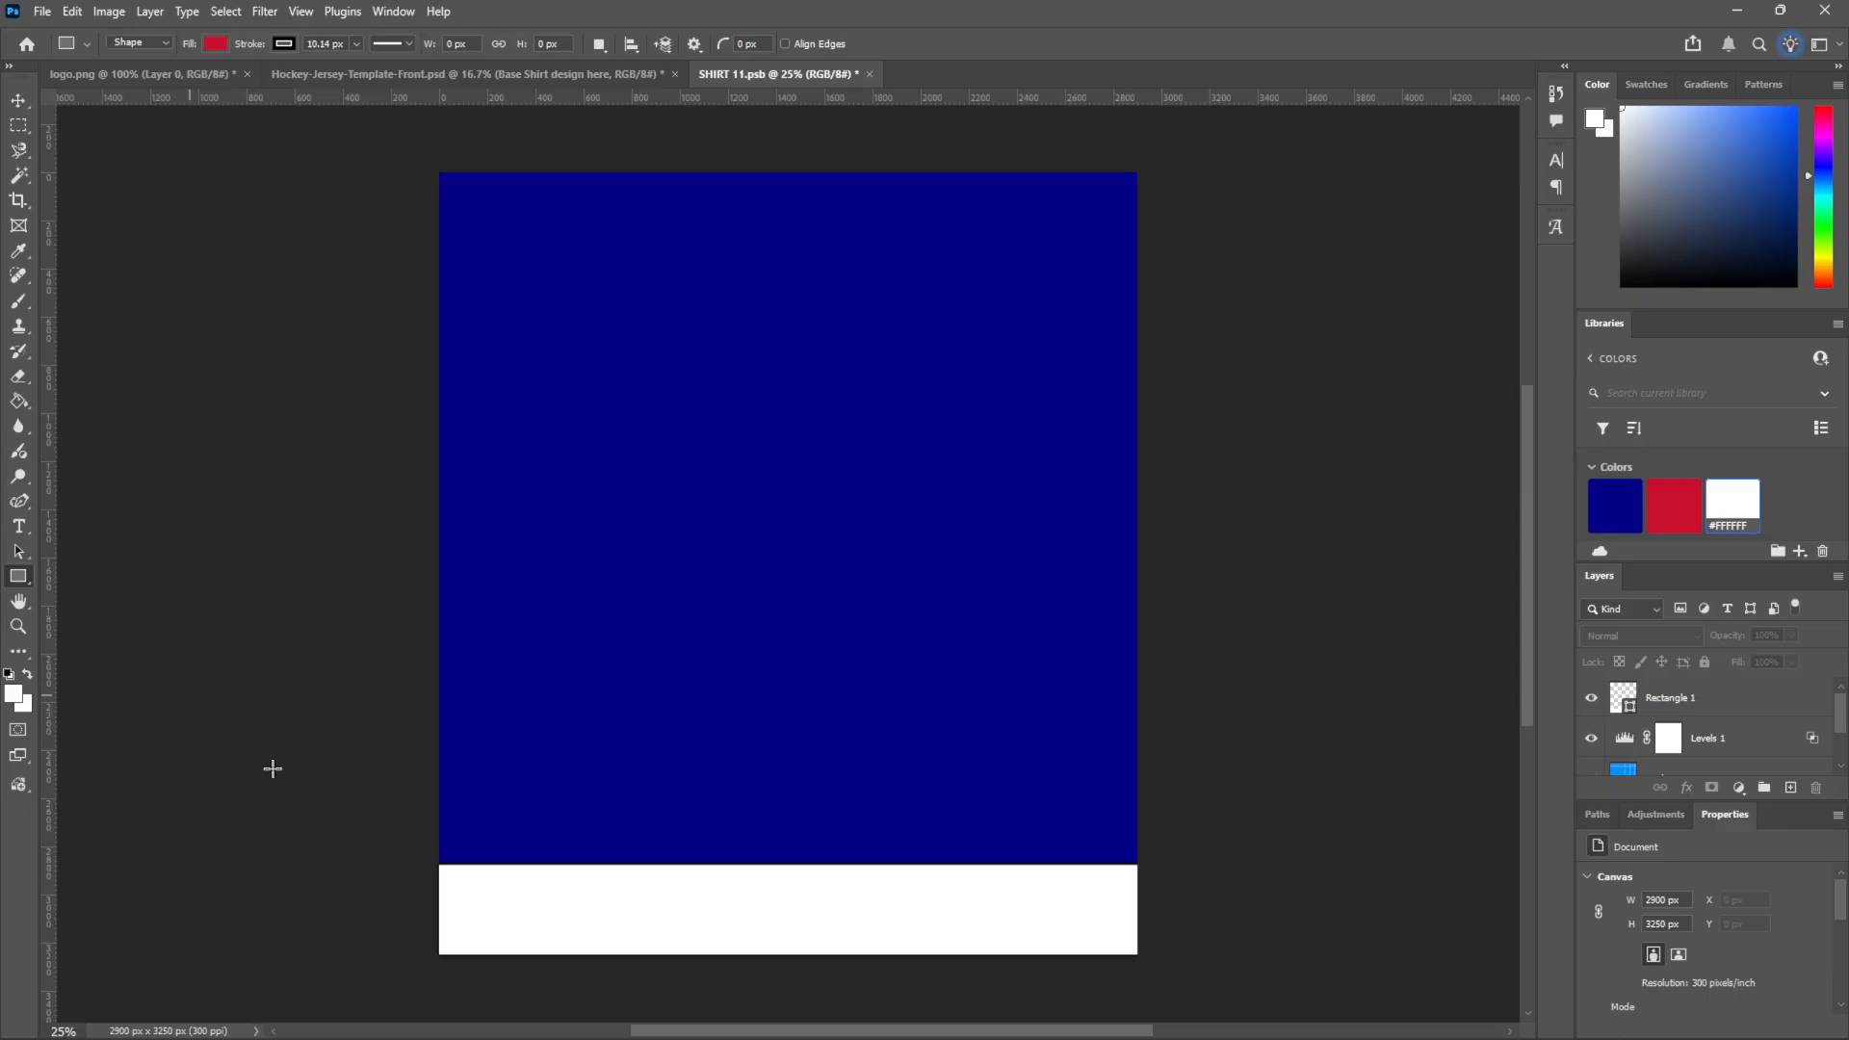
{"action": "left_click_drag", "start_coordinate": [378, 816], "coordinate": [1264, 850]}
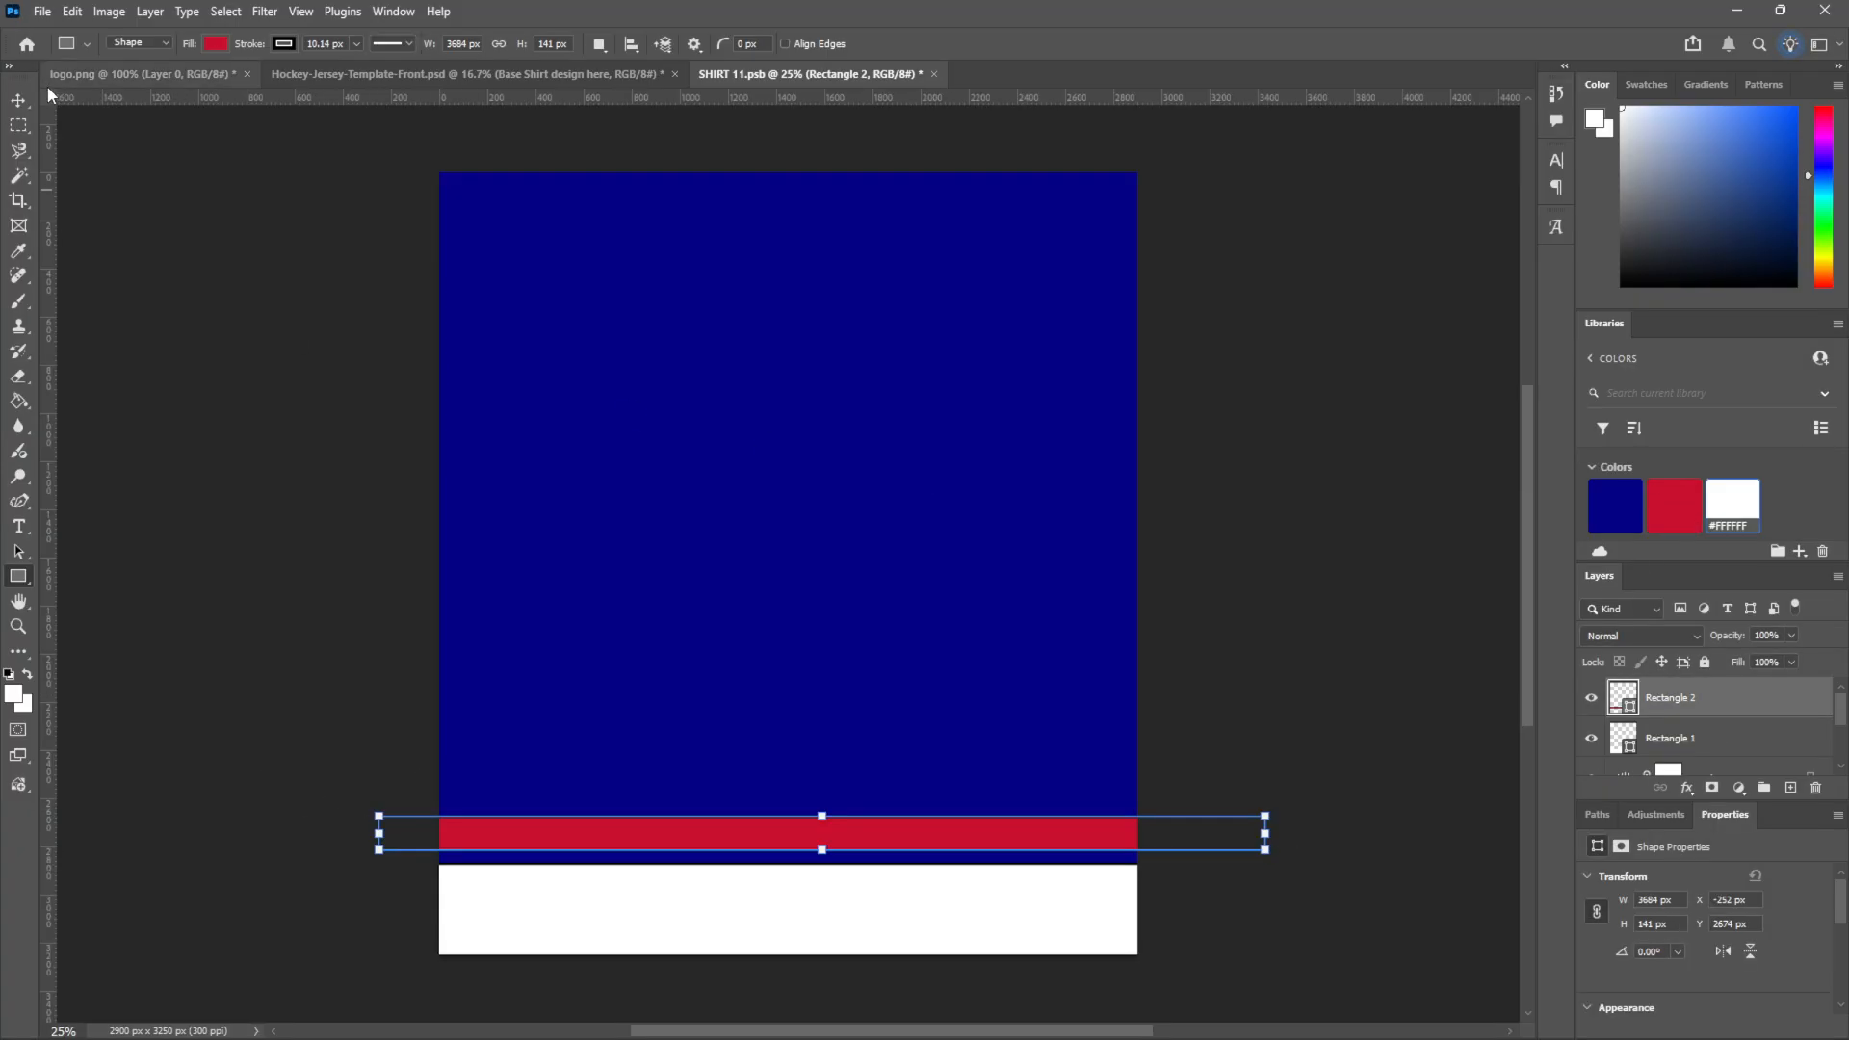
{"action": "left_click", "coordinate": [18, 100]}
{"action": "left_click_drag", "start_coordinate": [702, 838], "coordinate": [716, 851]}
{"action": "left_click", "coordinate": [1320, 708]}
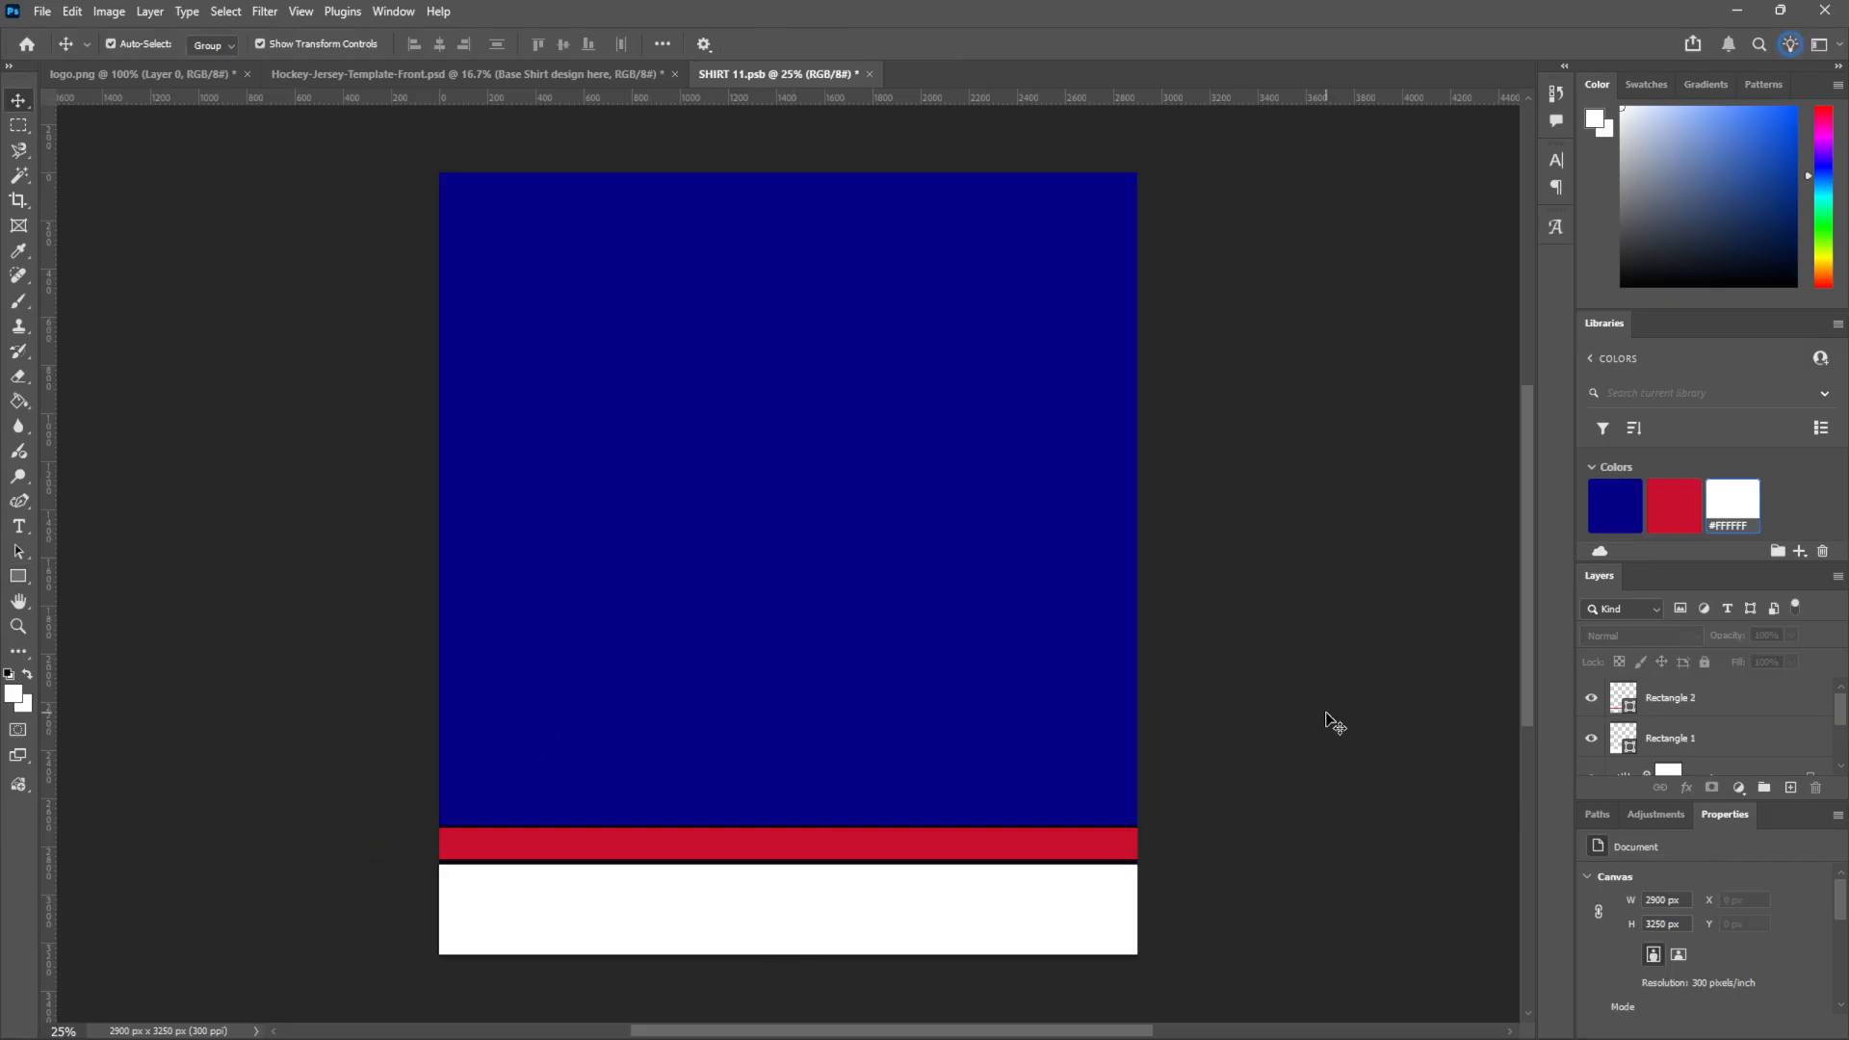
Nudge the BG Color shape up until its Y position is 0 px
{"action": "left_click", "coordinate": [573, 770]}
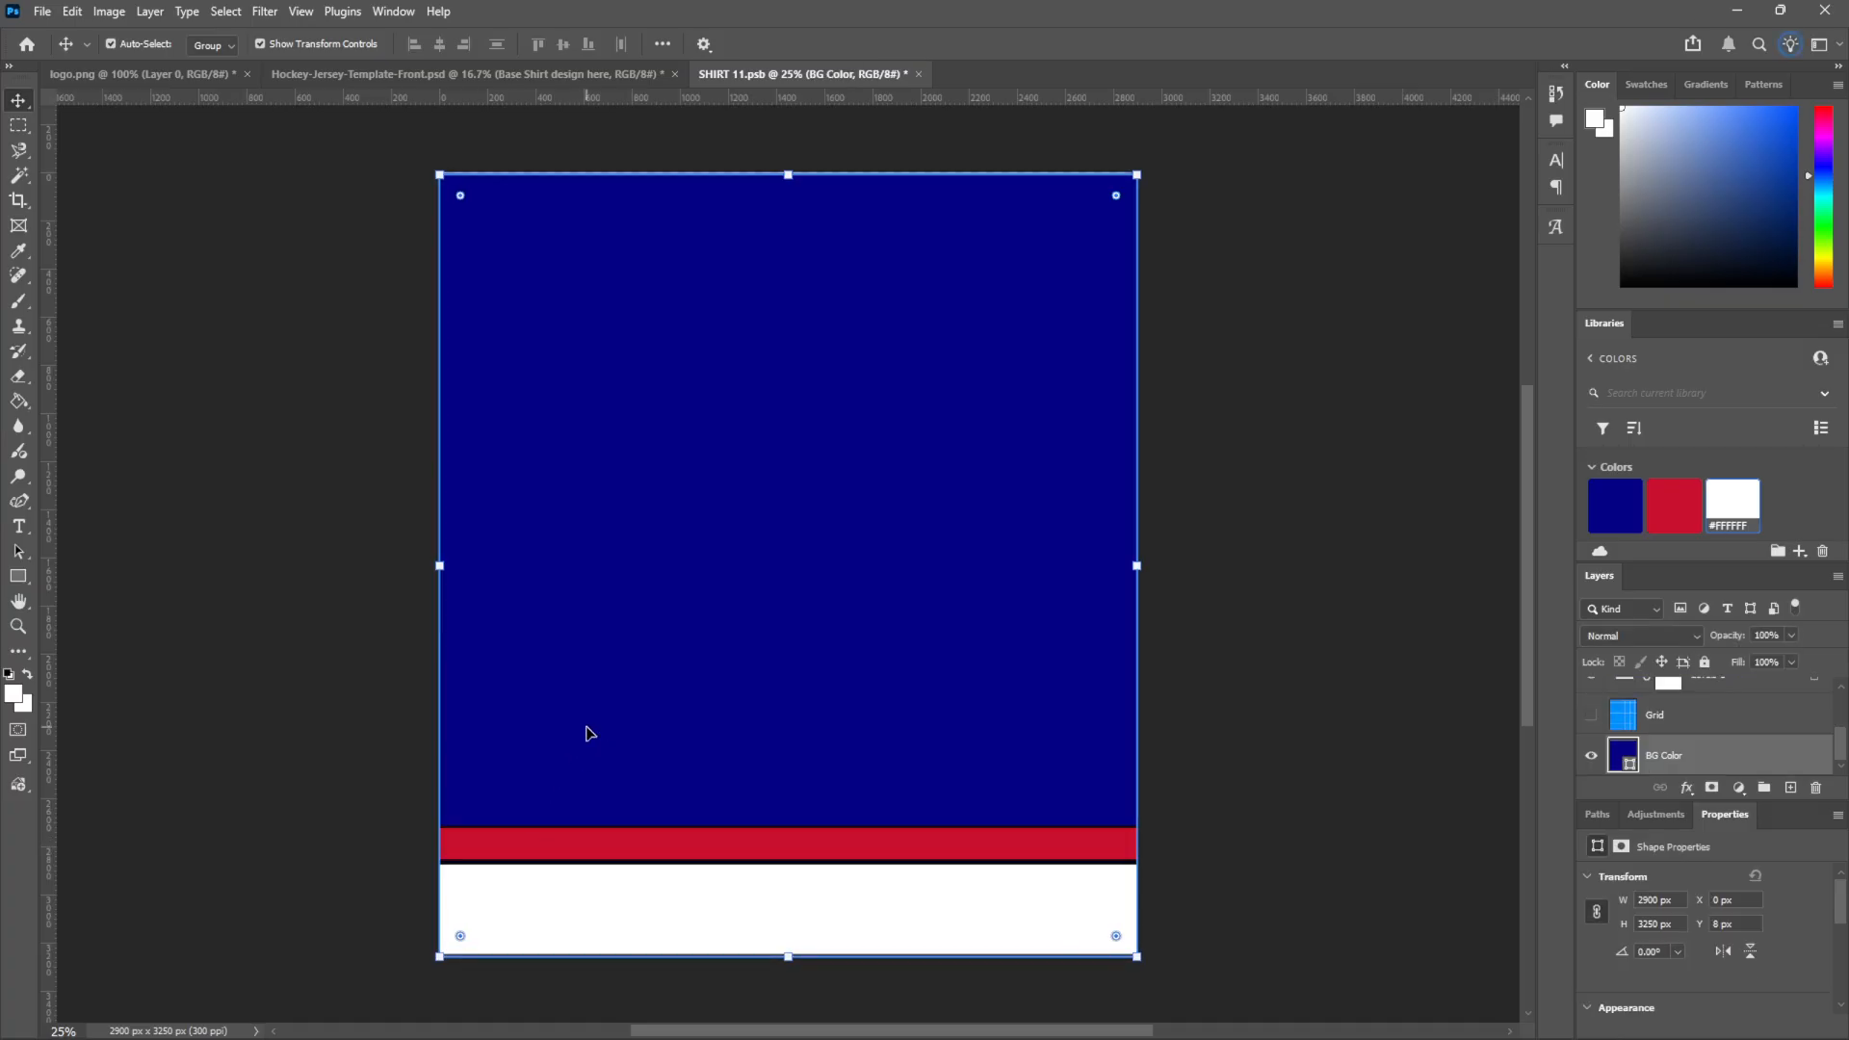
{"action": "key", "text": "Up"}
{"action": "key", "text": "Up"}
{"action": "key", "text": "Up"}
{"action": "key", "text": "Up"}
{"action": "key", "text": "Up"}
{"action": "key", "text": "Up"}
{"action": "key", "text": "Up"}
{"action": "key", "text": "Up"}
{"action": "key", "text": "Up"}
{"action": "key", "text": "Up"}
{"action": "key", "text": "Up"}
{"action": "key", "text": "Up"}
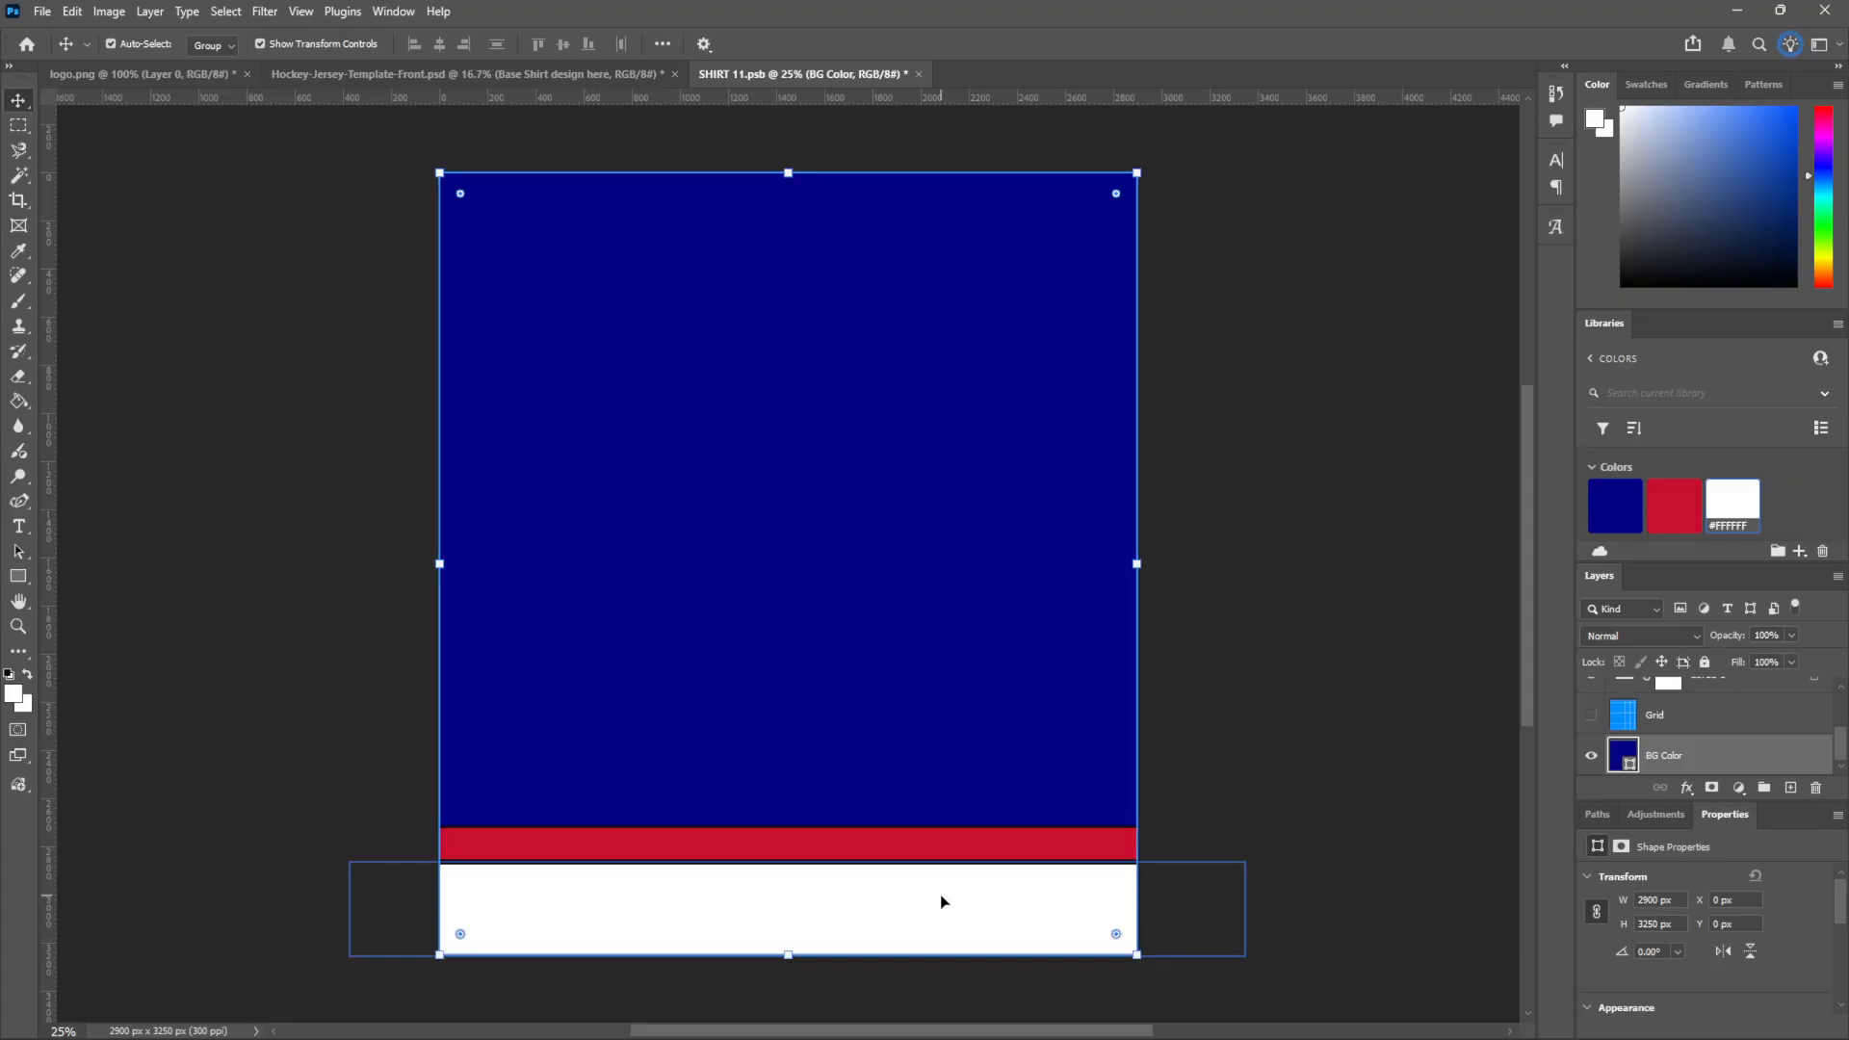
Shift the white bottom band slightly to the right to X -336 px and deselect it
{"action": "mouse_move", "coordinate": [941, 896]}
{"action": "left_mouse_down"}
{"action": "mouse_move", "coordinate": [959, 941]}
{"action": "mouse_move", "coordinate": [966, 898]}
{"action": "left_mouse_up"}
{"action": "left_click", "coordinate": [582, 842]}
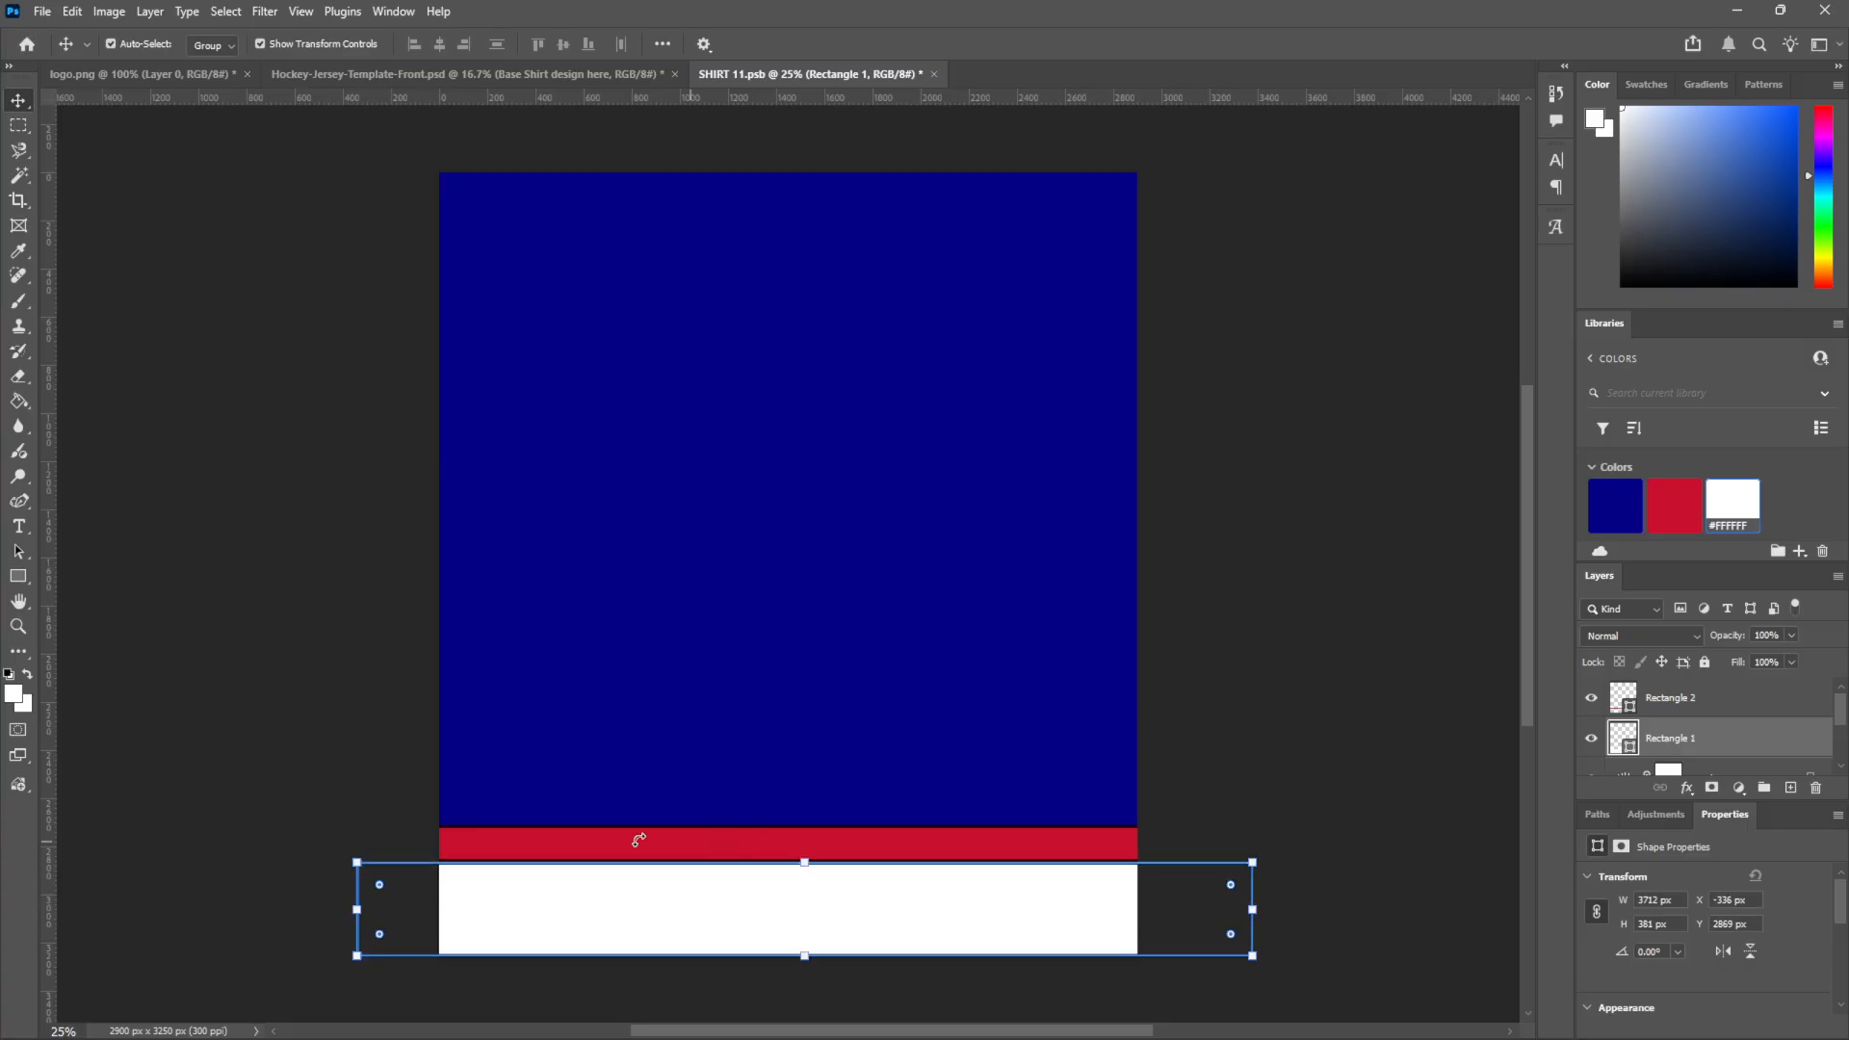
{"action": "left_click", "coordinate": [1281, 627]}
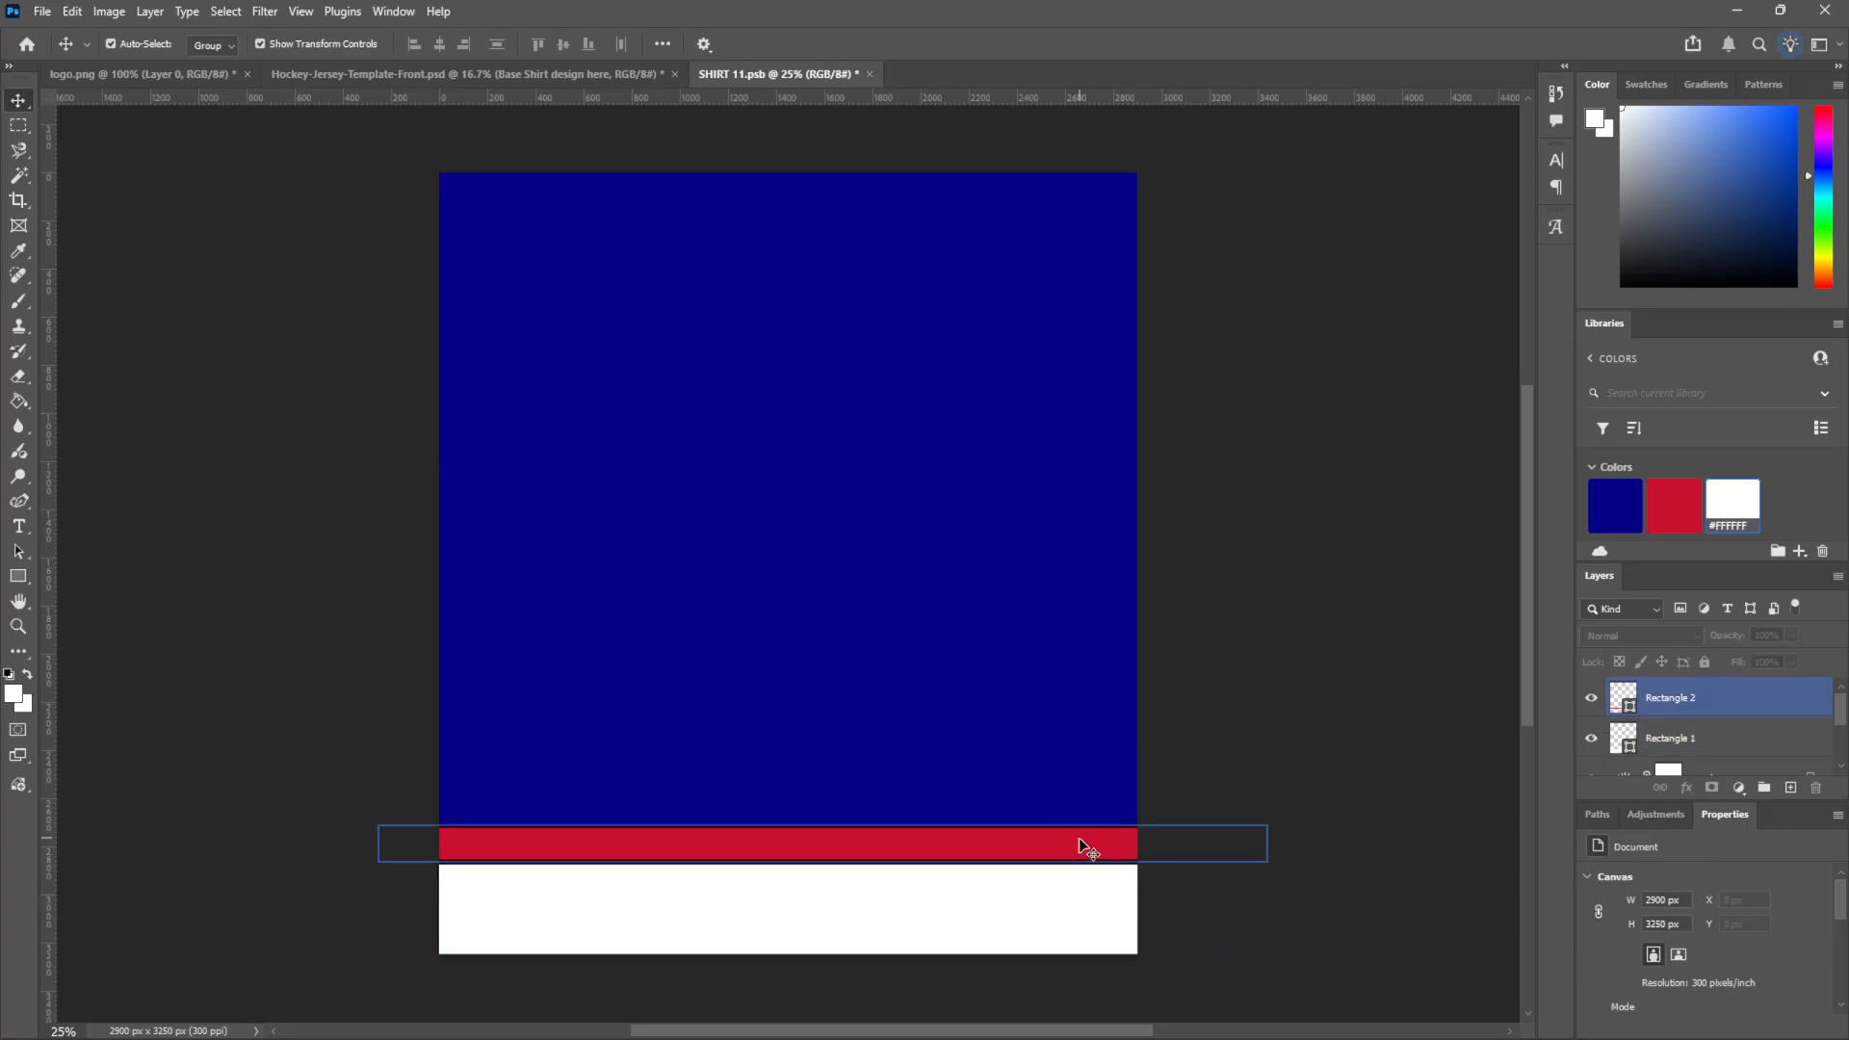
{"action": "left_click", "coordinate": [1098, 851]}
{"action": "left_click", "coordinate": [149, 11]}
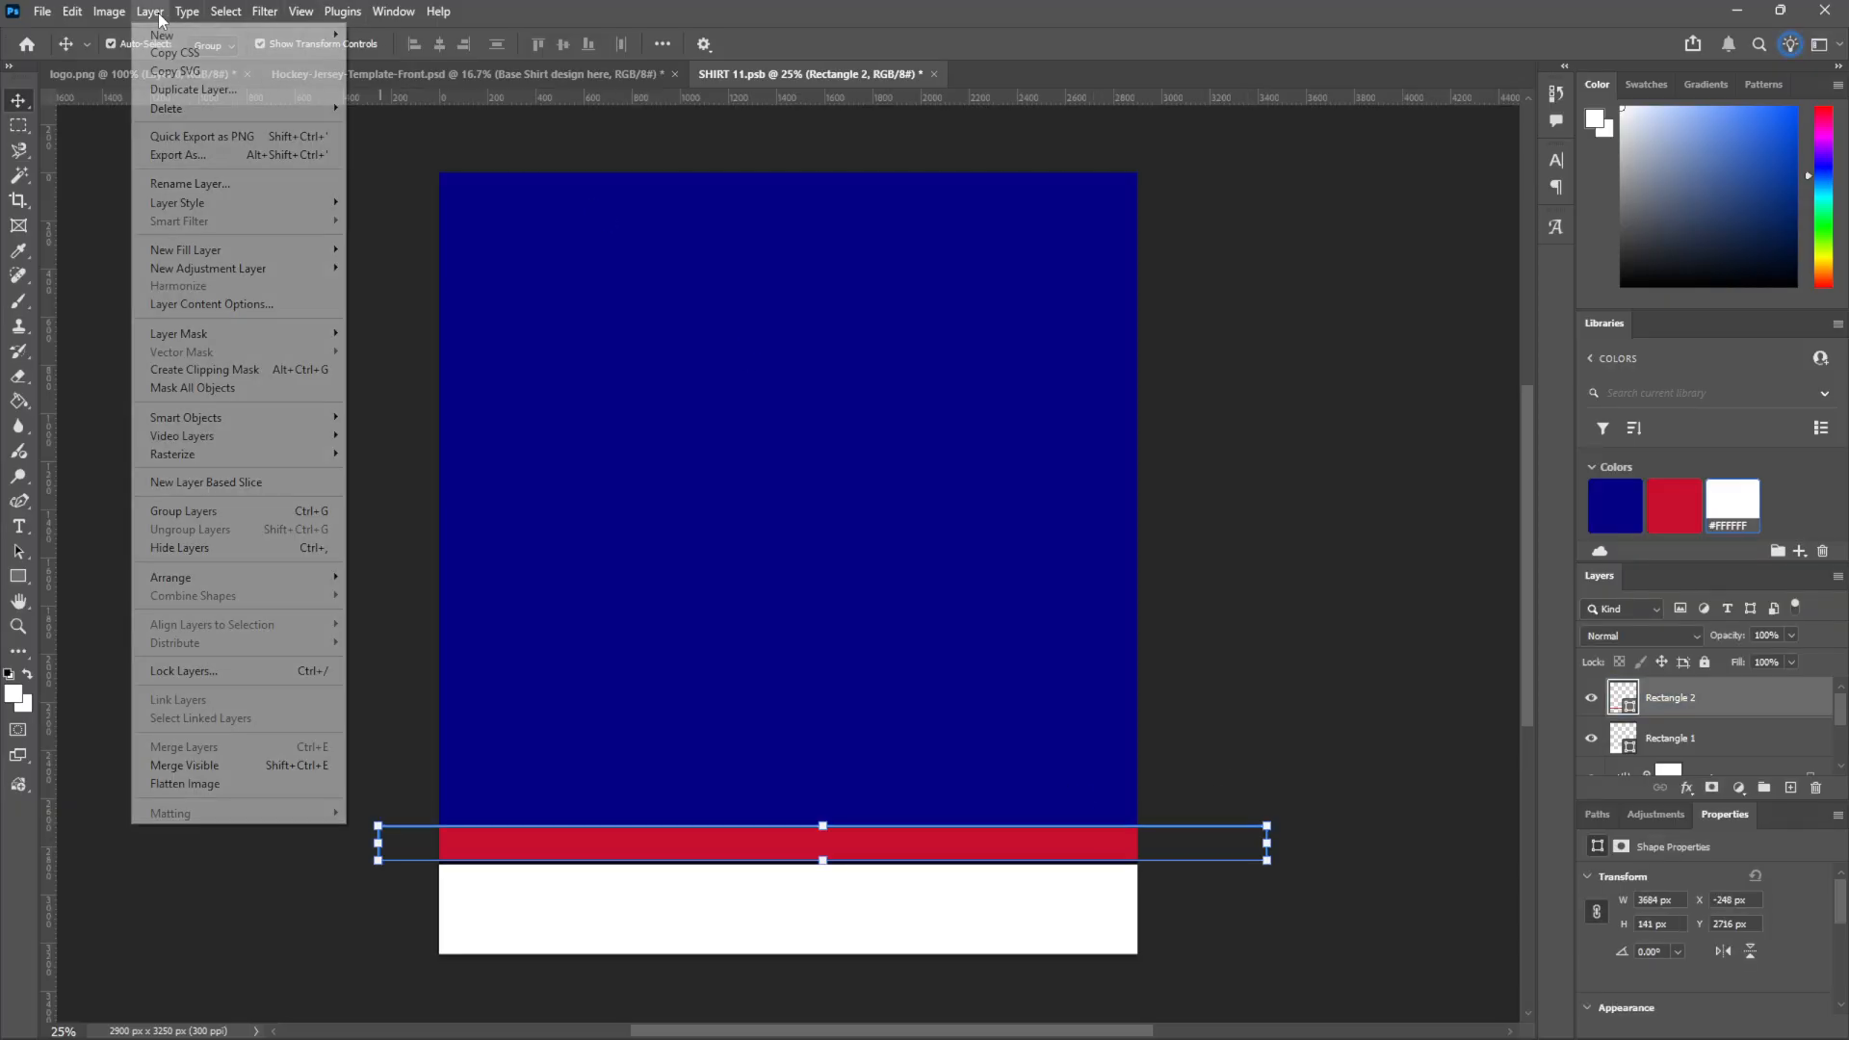
{"action": "mouse_move", "coordinate": [198, 204]}
{"action": "left_click", "coordinate": [380, 249]}
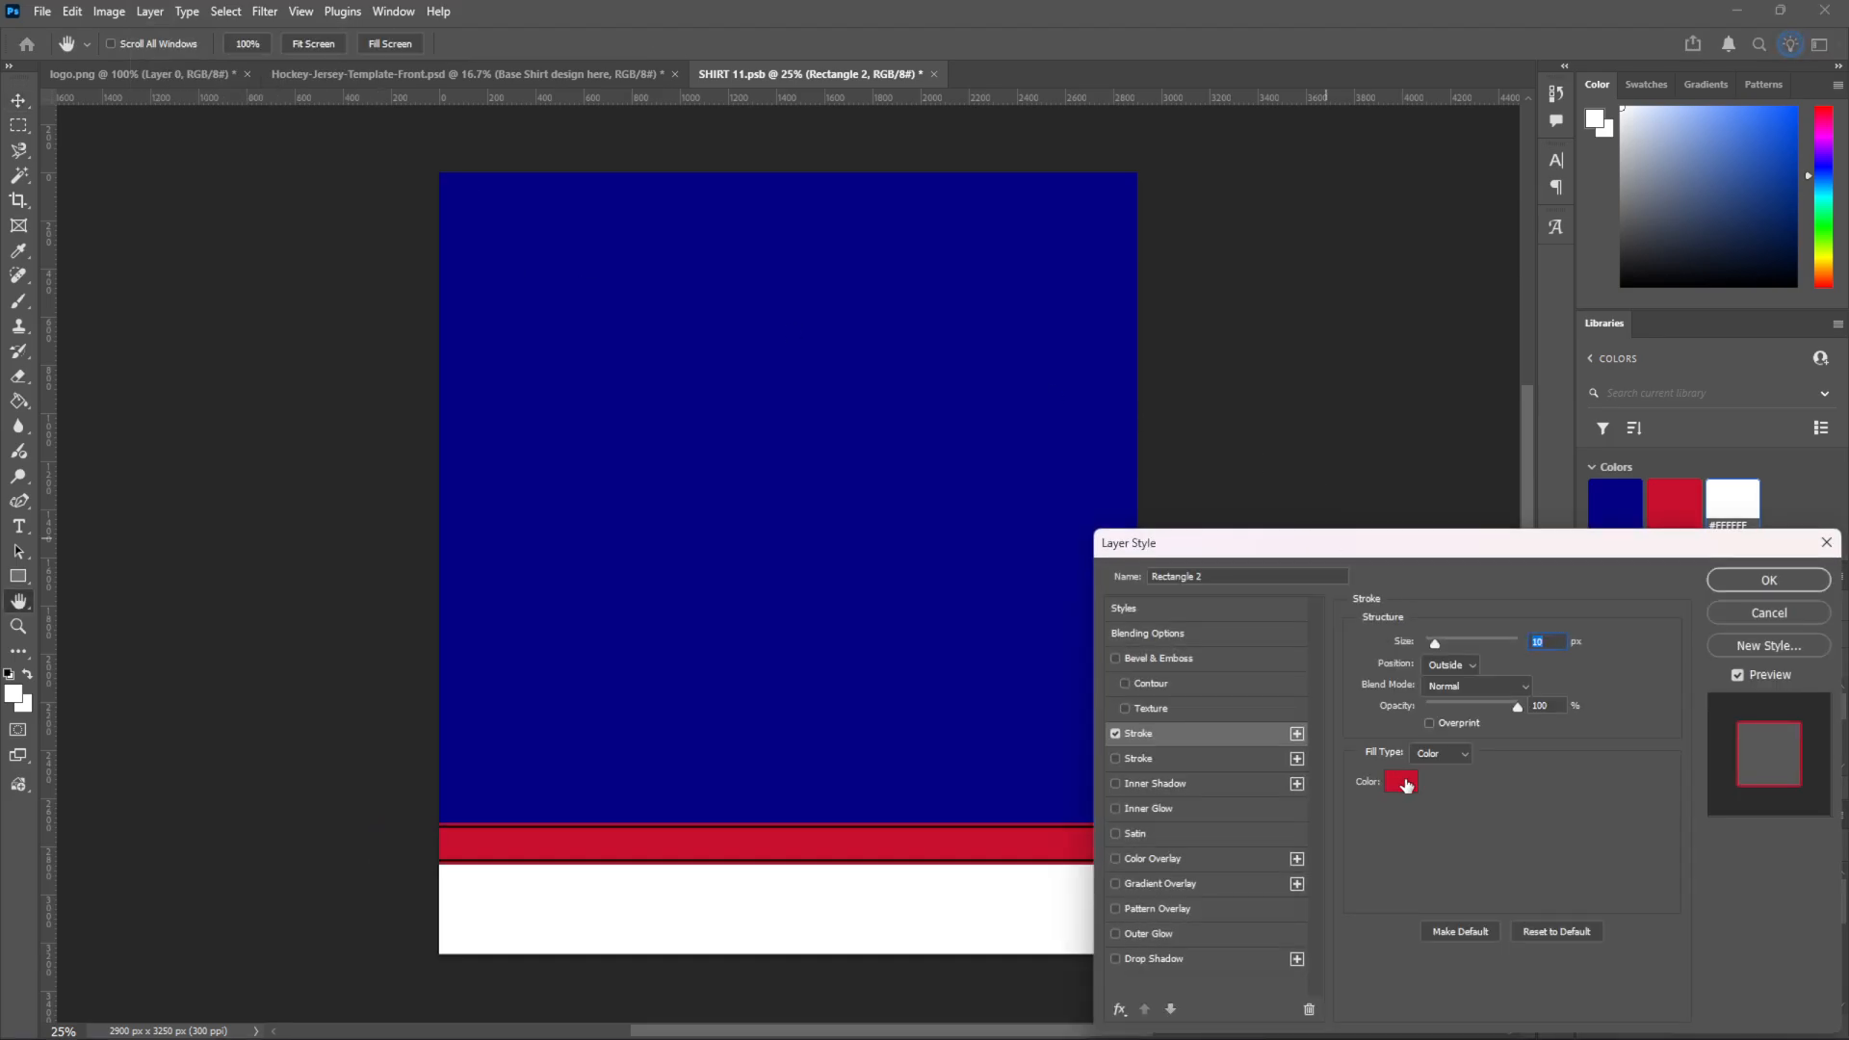
{"action": "left_click", "coordinate": [1404, 781]}
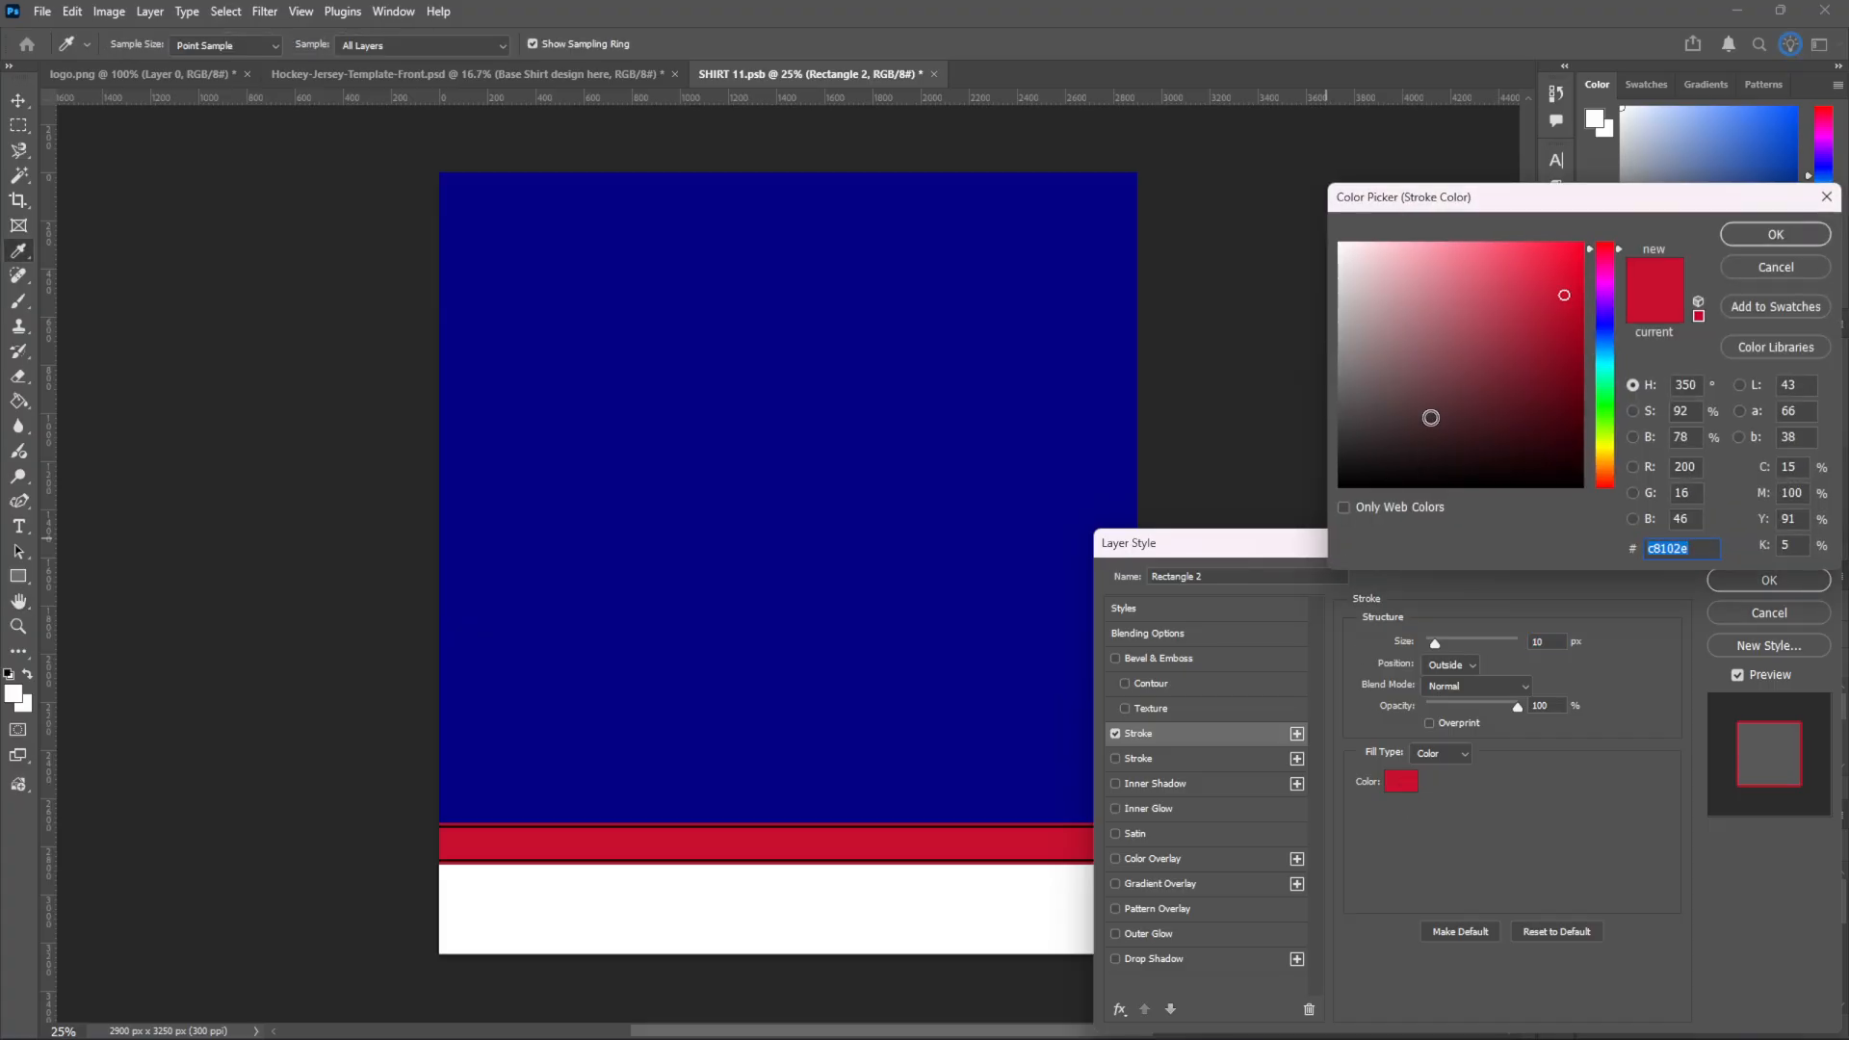
{"action": "left_click_drag", "start_coordinate": [1428, 417], "coordinate": [1195, 139]}
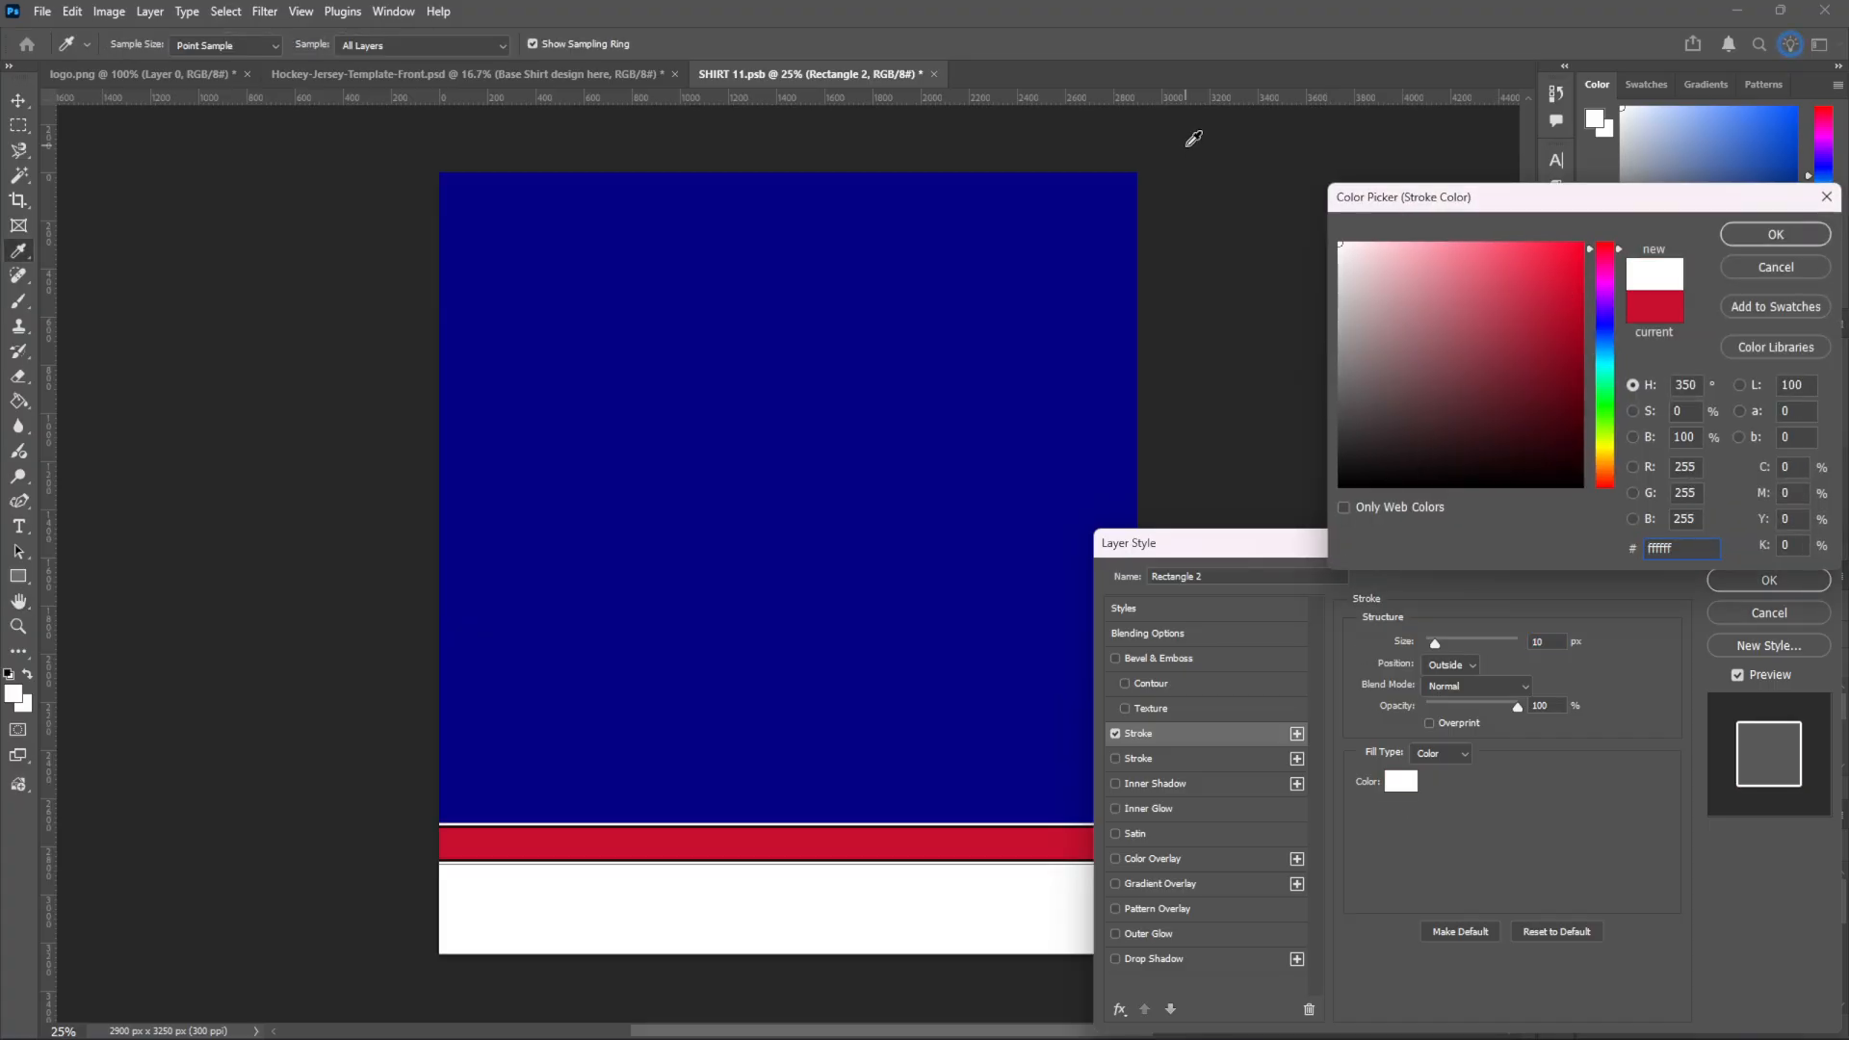
{"action": "left_click", "coordinate": [1792, 269]}
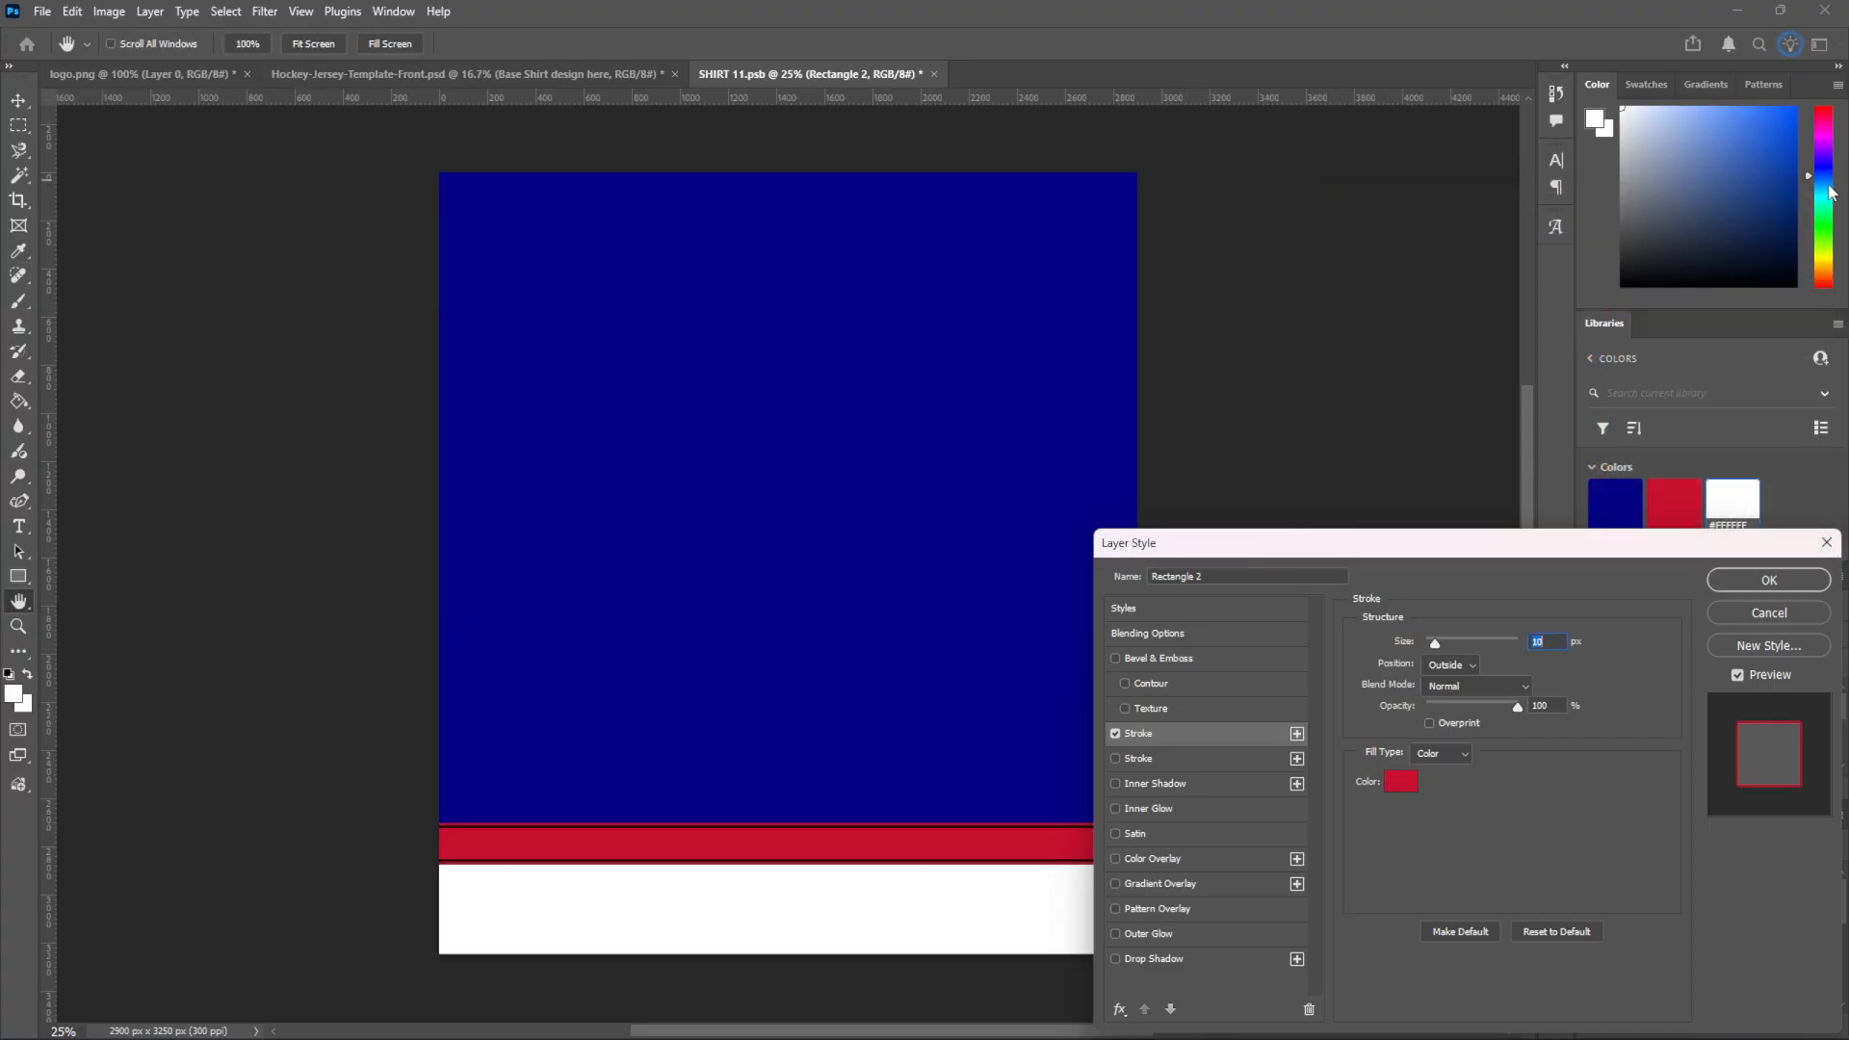
{"action": "left_click", "coordinate": [1800, 623]}
{"action": "right_click", "coordinate": [1721, 710]}
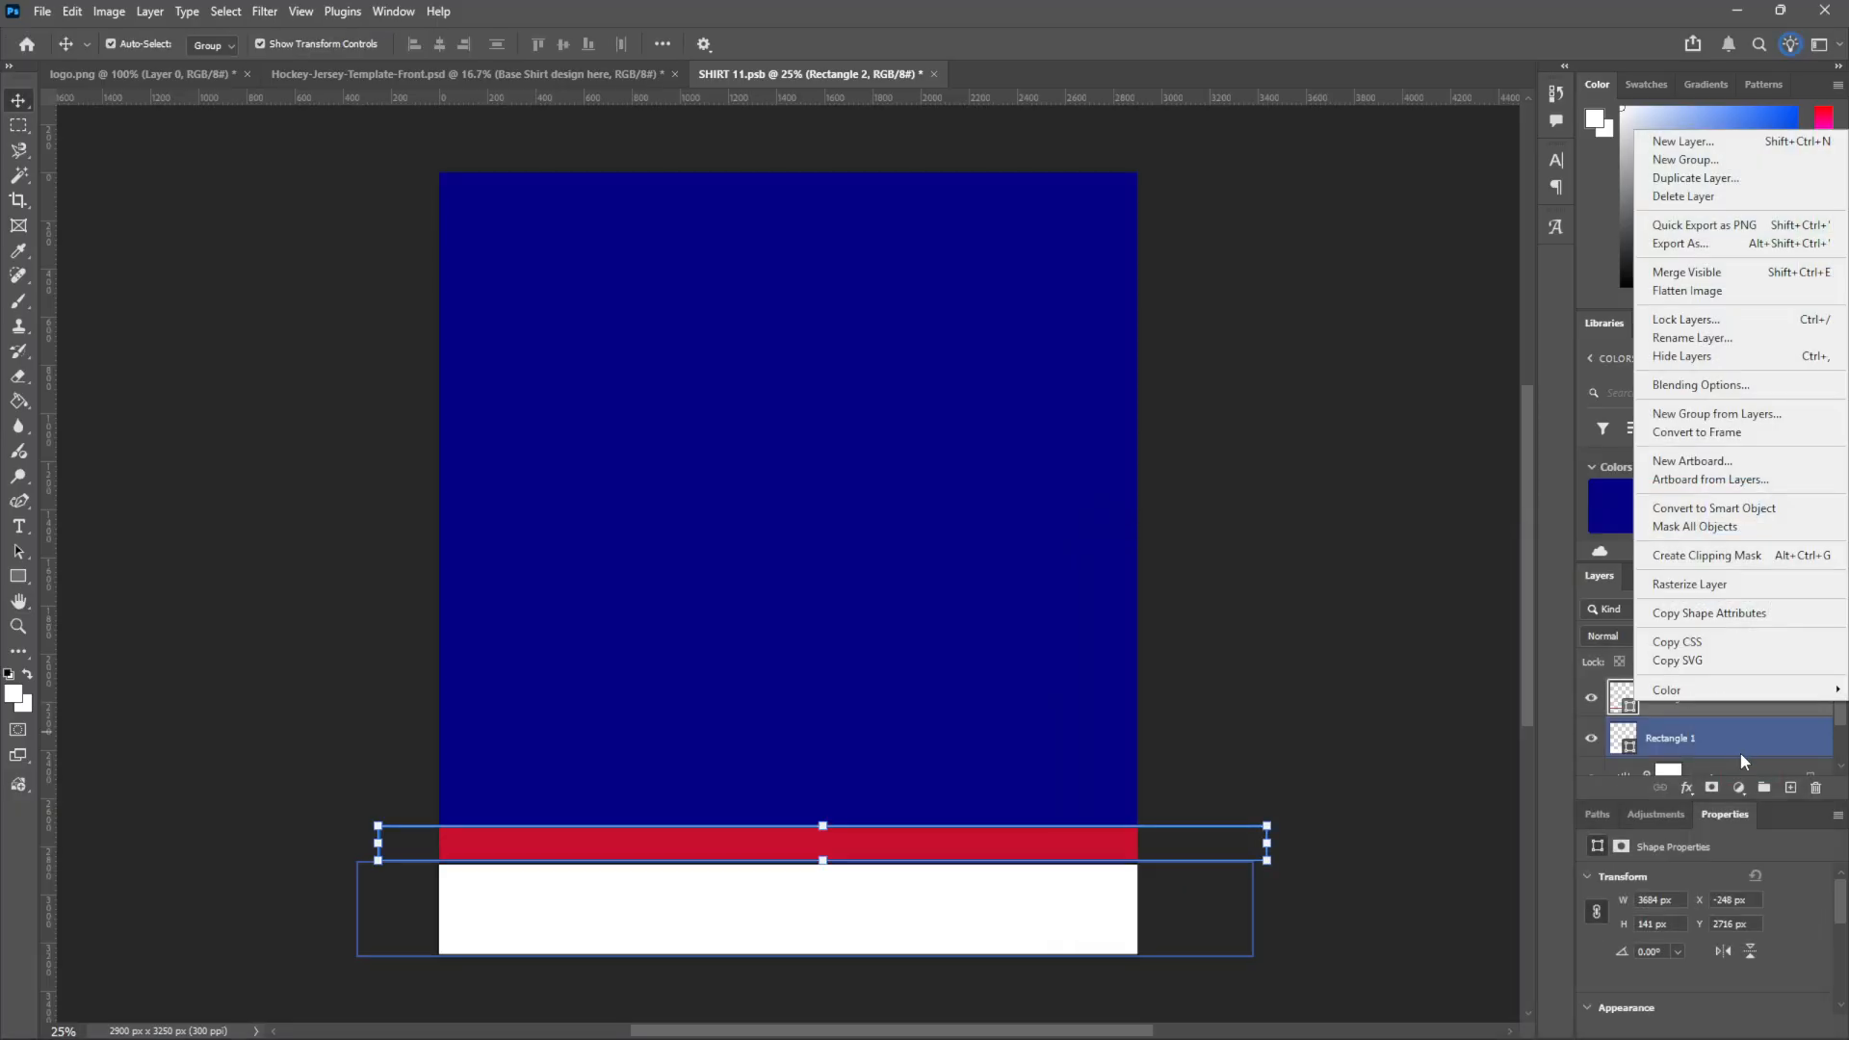
{"action": "left_click", "coordinate": [1821, 913]}
Remove the black shape stroke from the red stripe by setting its stroke to no colour
{"action": "scroll", "coordinate": [1795, 912], "scroll_direction": "down", "scroll_amount": 2}
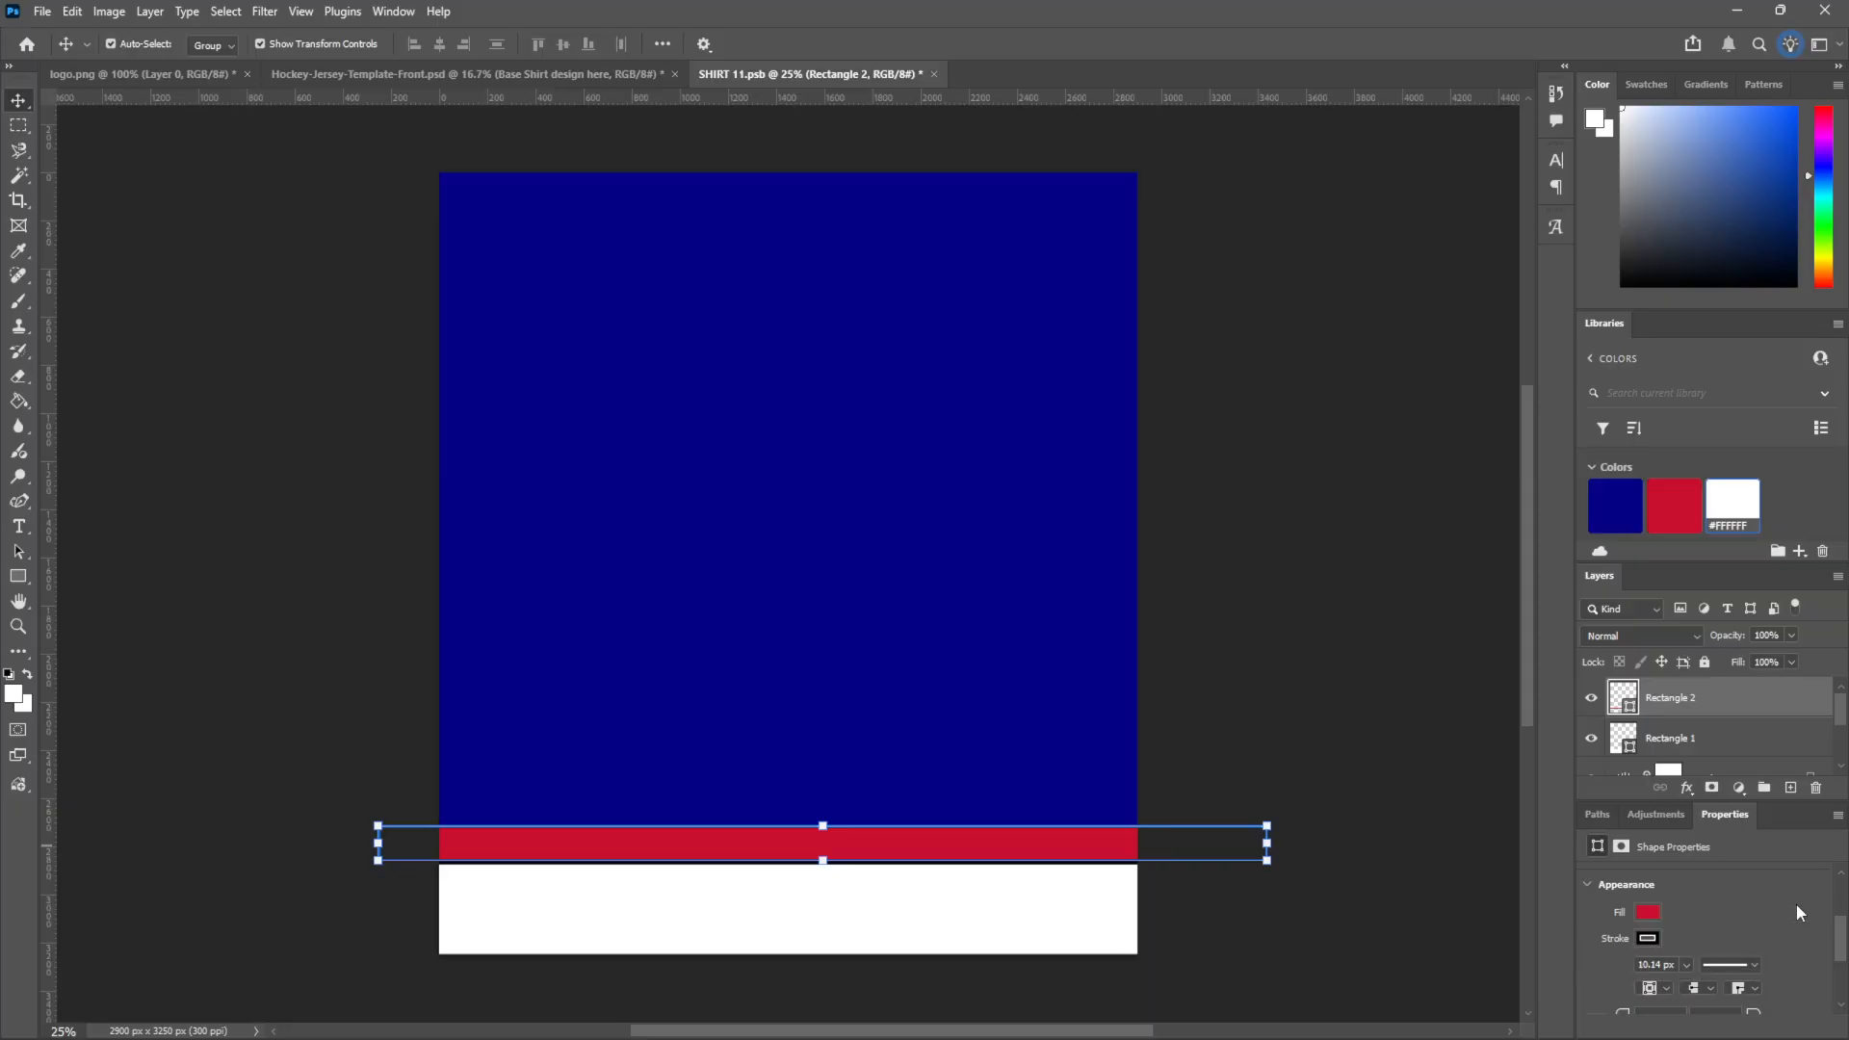
{"action": "left_click", "coordinate": [1647, 936]}
{"action": "left_click", "coordinate": [1594, 712]}
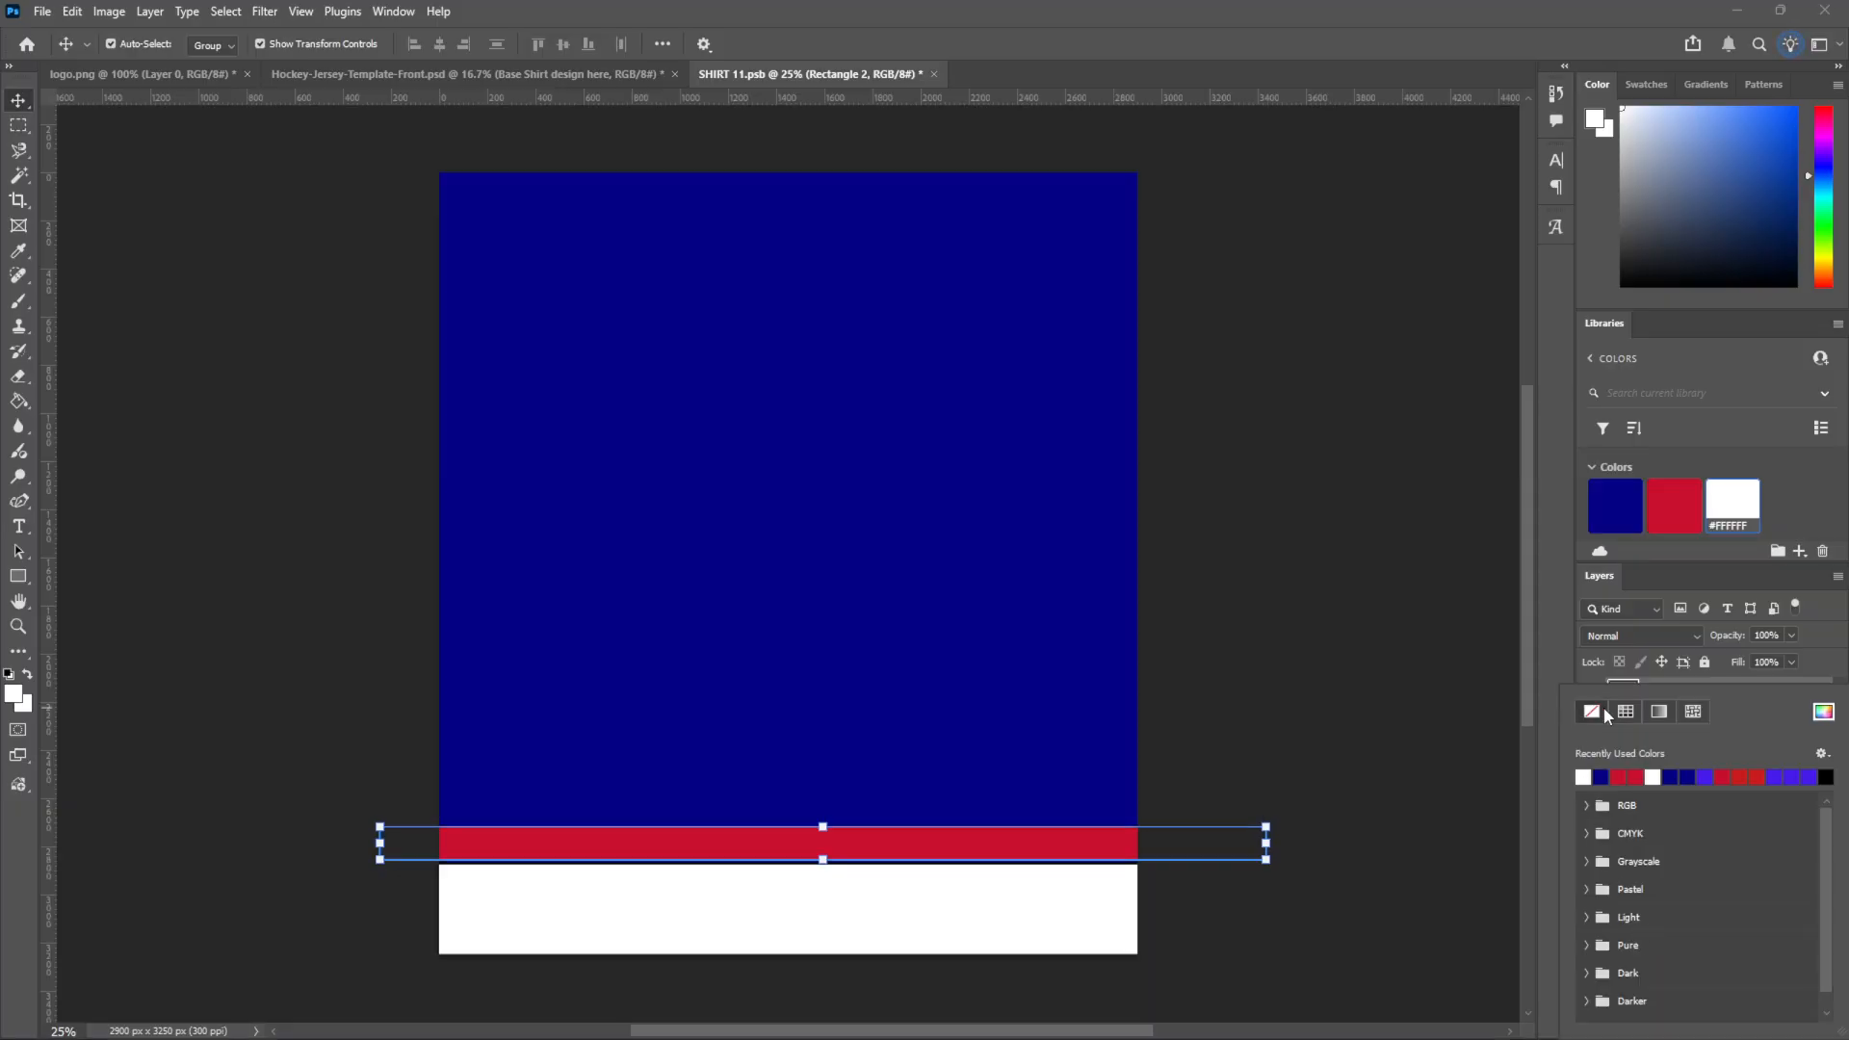
Set the white bottom band's shape stroke to no colour
{"action": "left_click", "coordinate": [899, 918]}
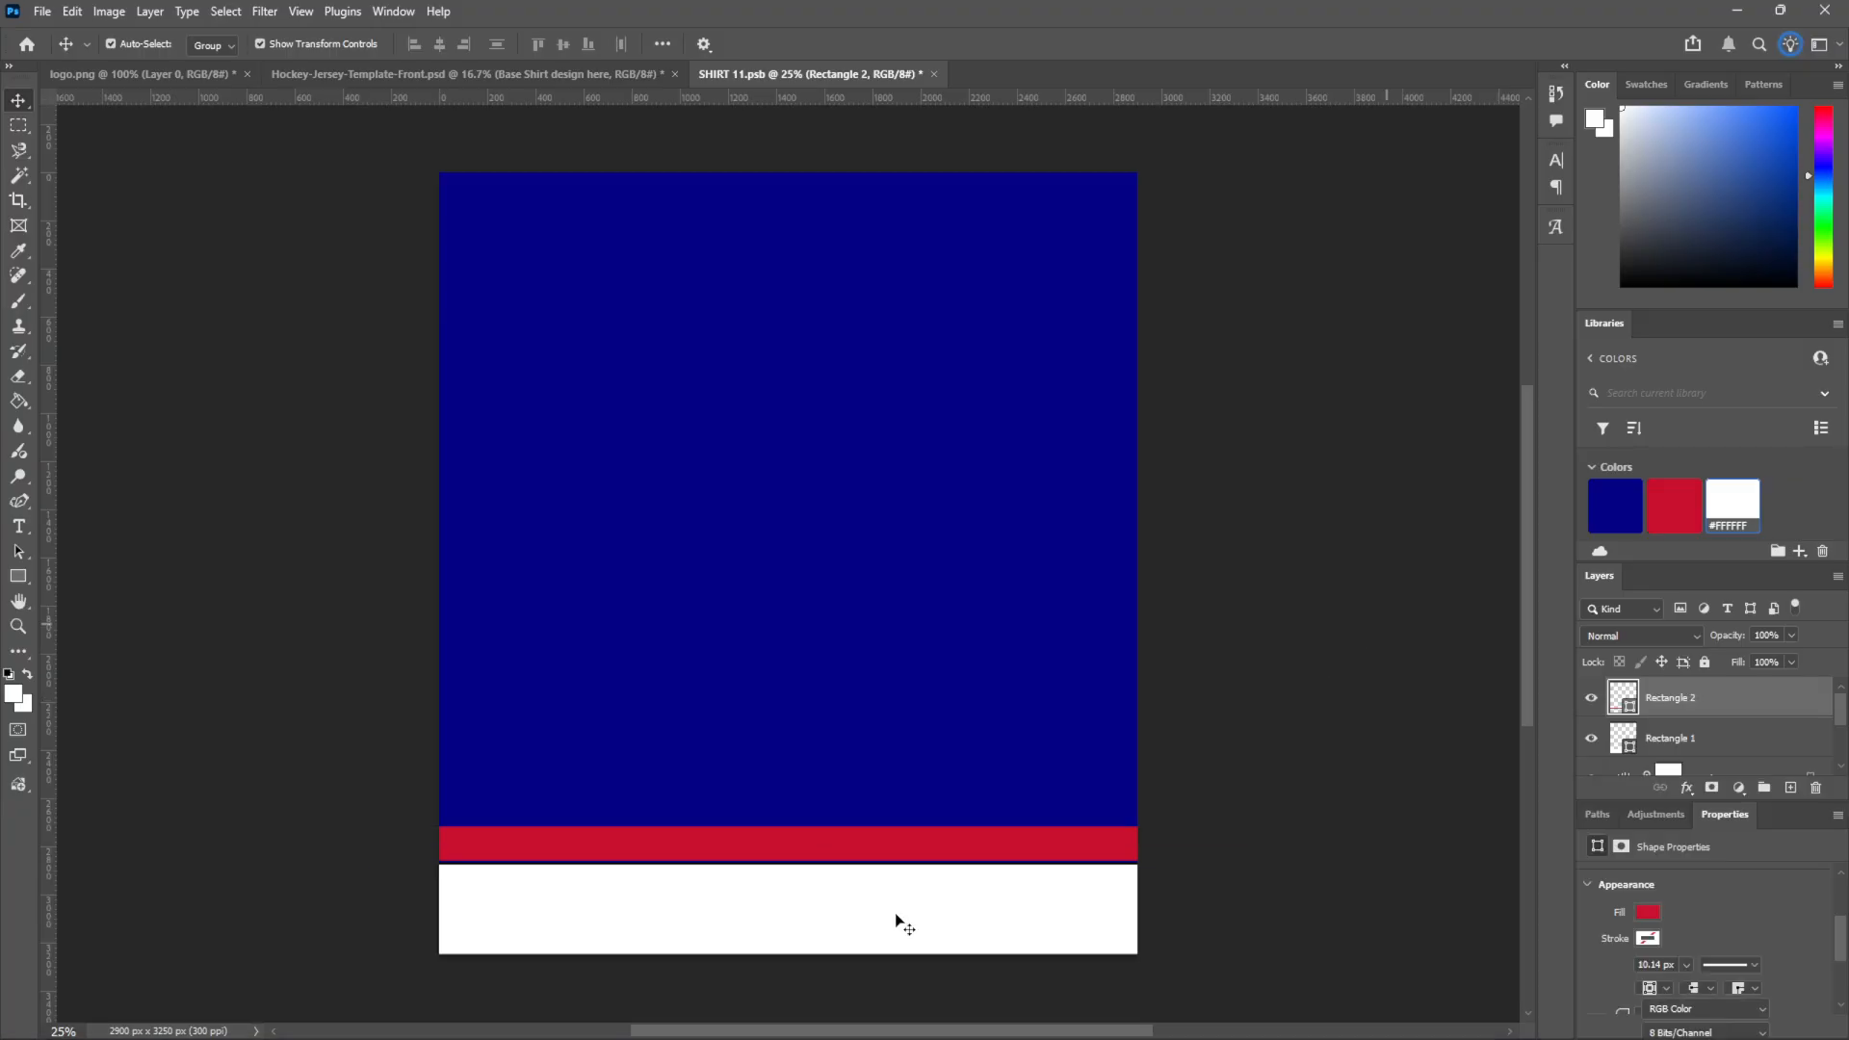
{"action": "scroll", "coordinate": [1805, 916], "scroll_direction": "down", "scroll_amount": 2}
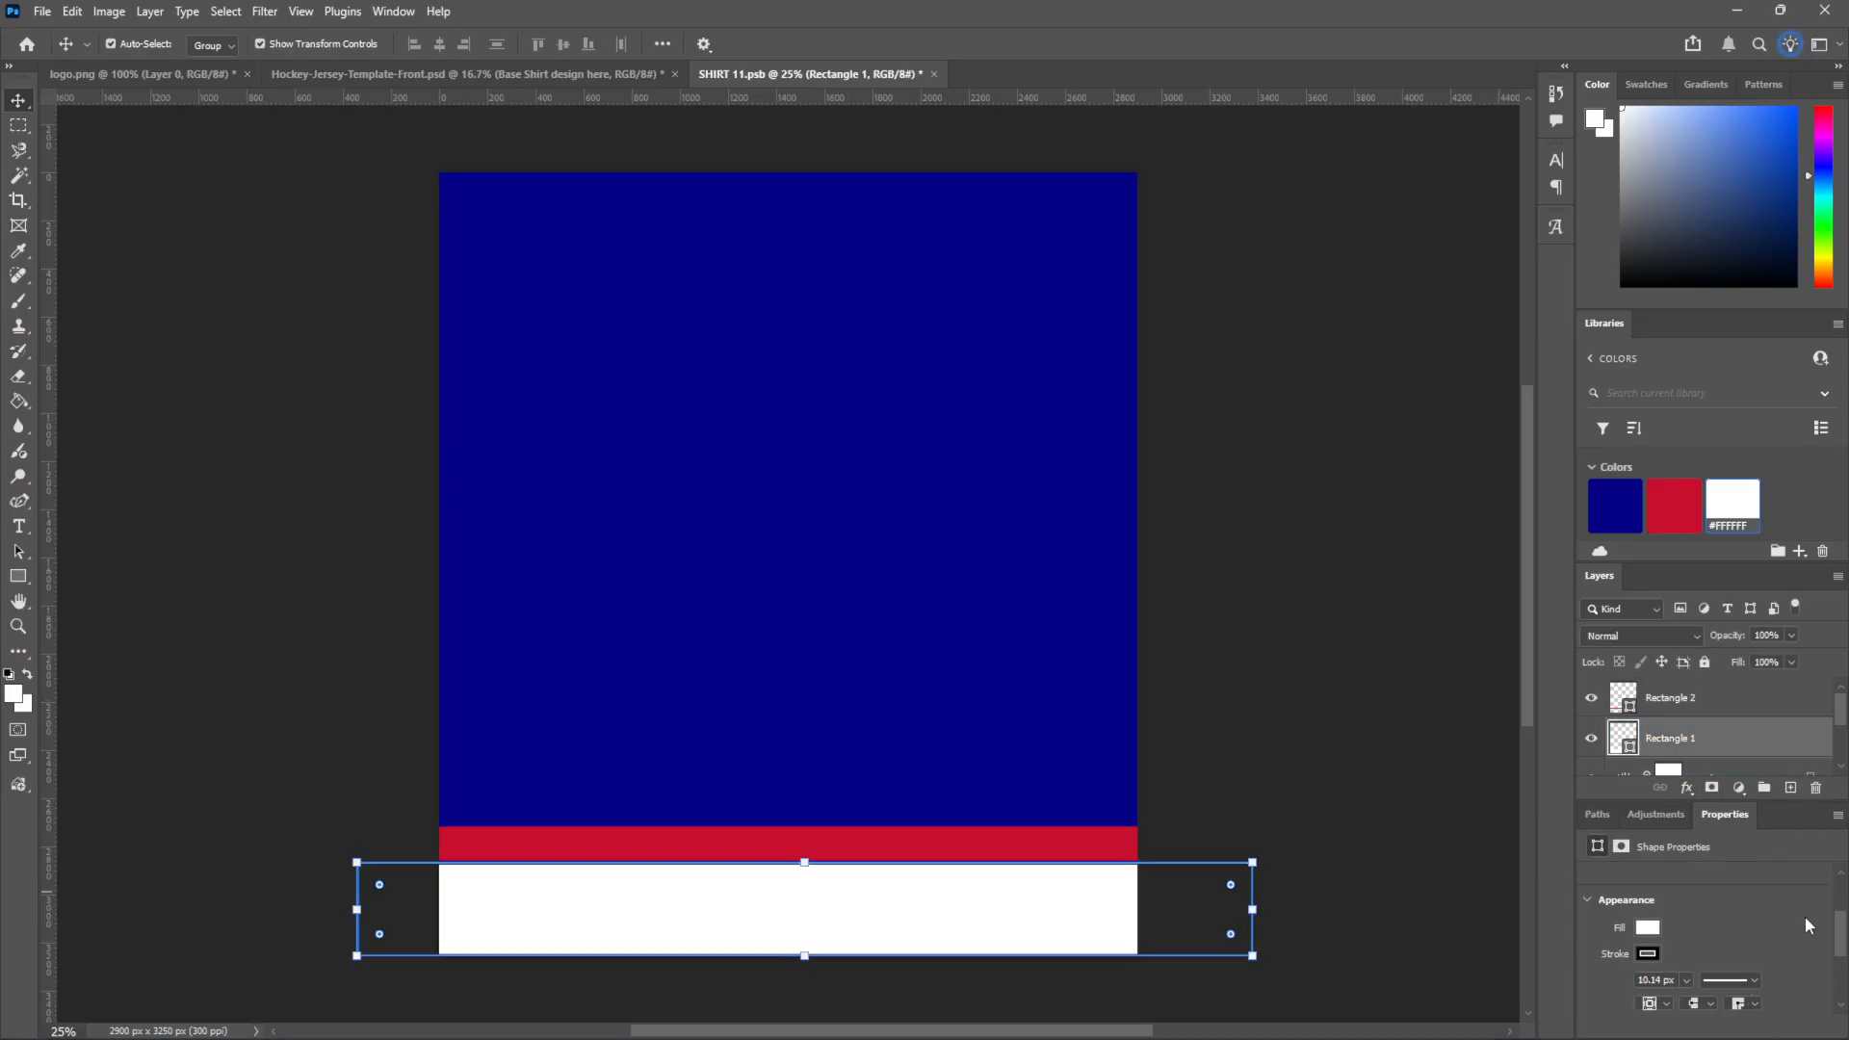
{"action": "left_click", "coordinate": [1648, 953]}
{"action": "left_click", "coordinate": [1591, 713]}
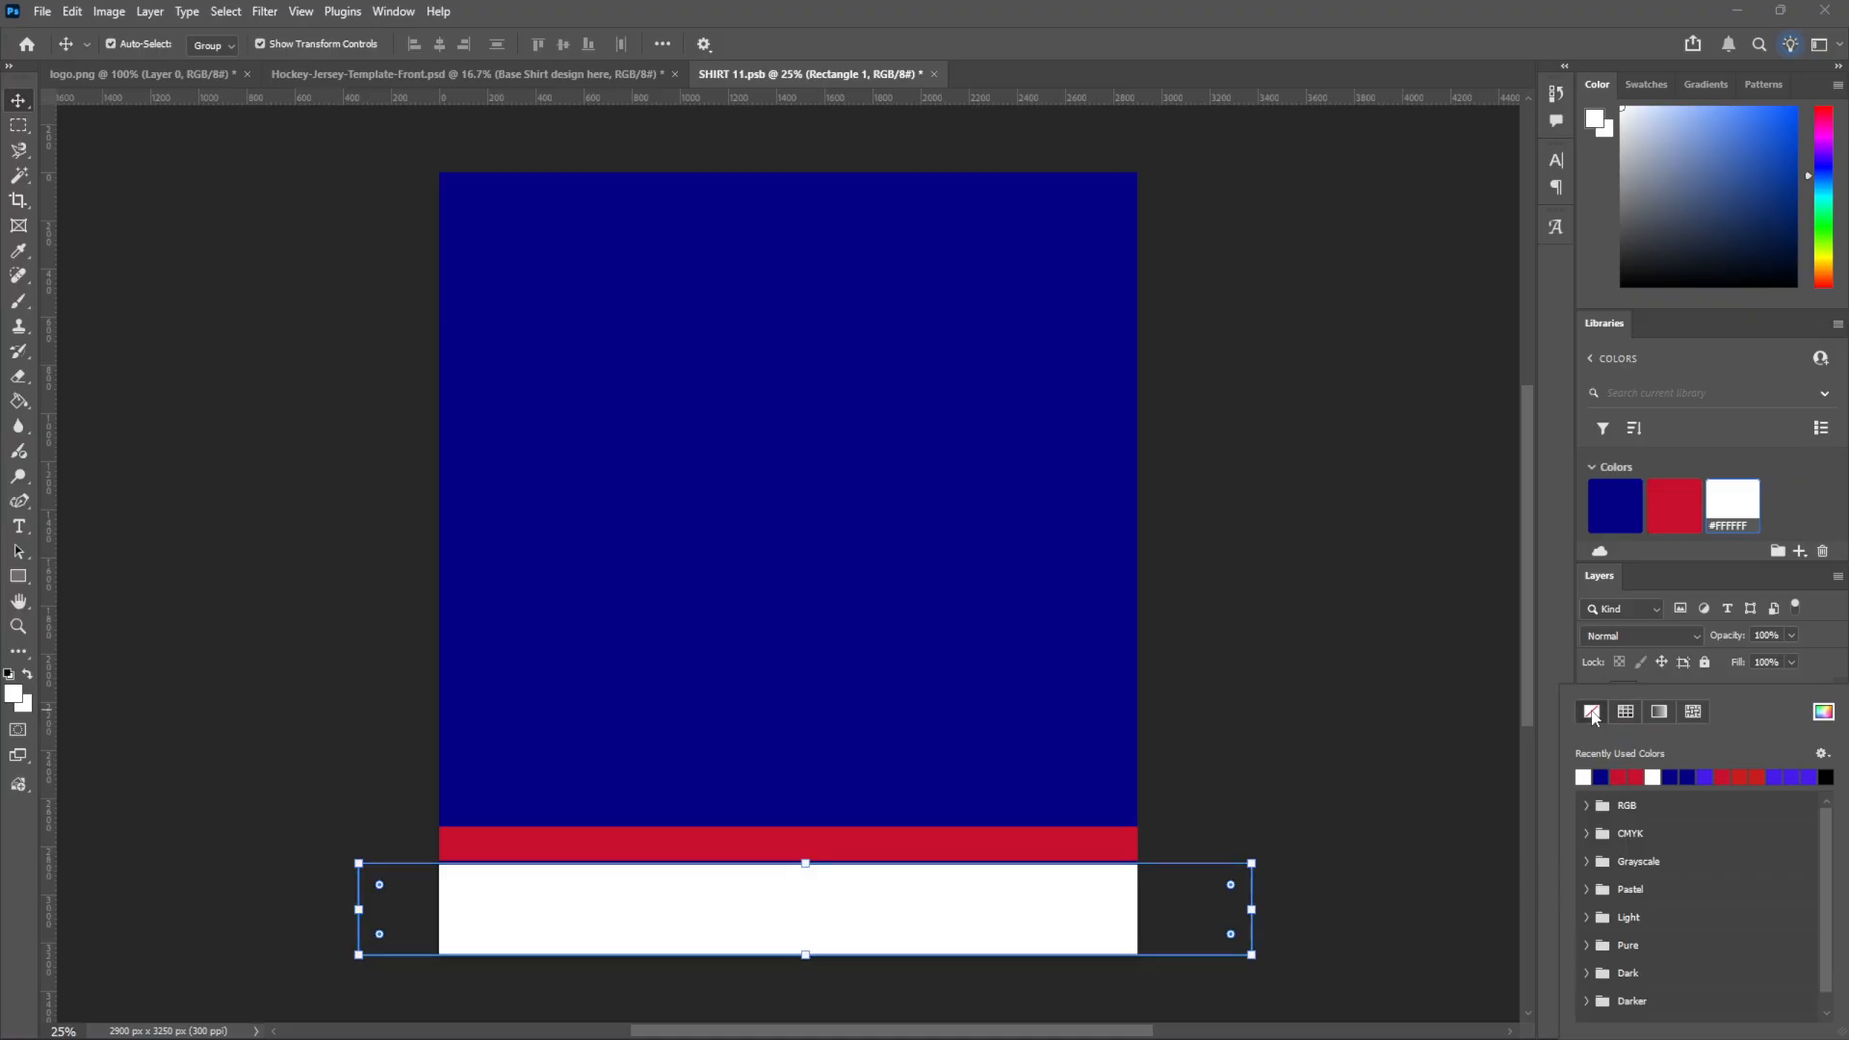
Duplicate the red hem stripe up onto the navy area and fill the copy with the white library colour #FFFFFF
{"action": "left_click", "coordinate": [301, 536]}
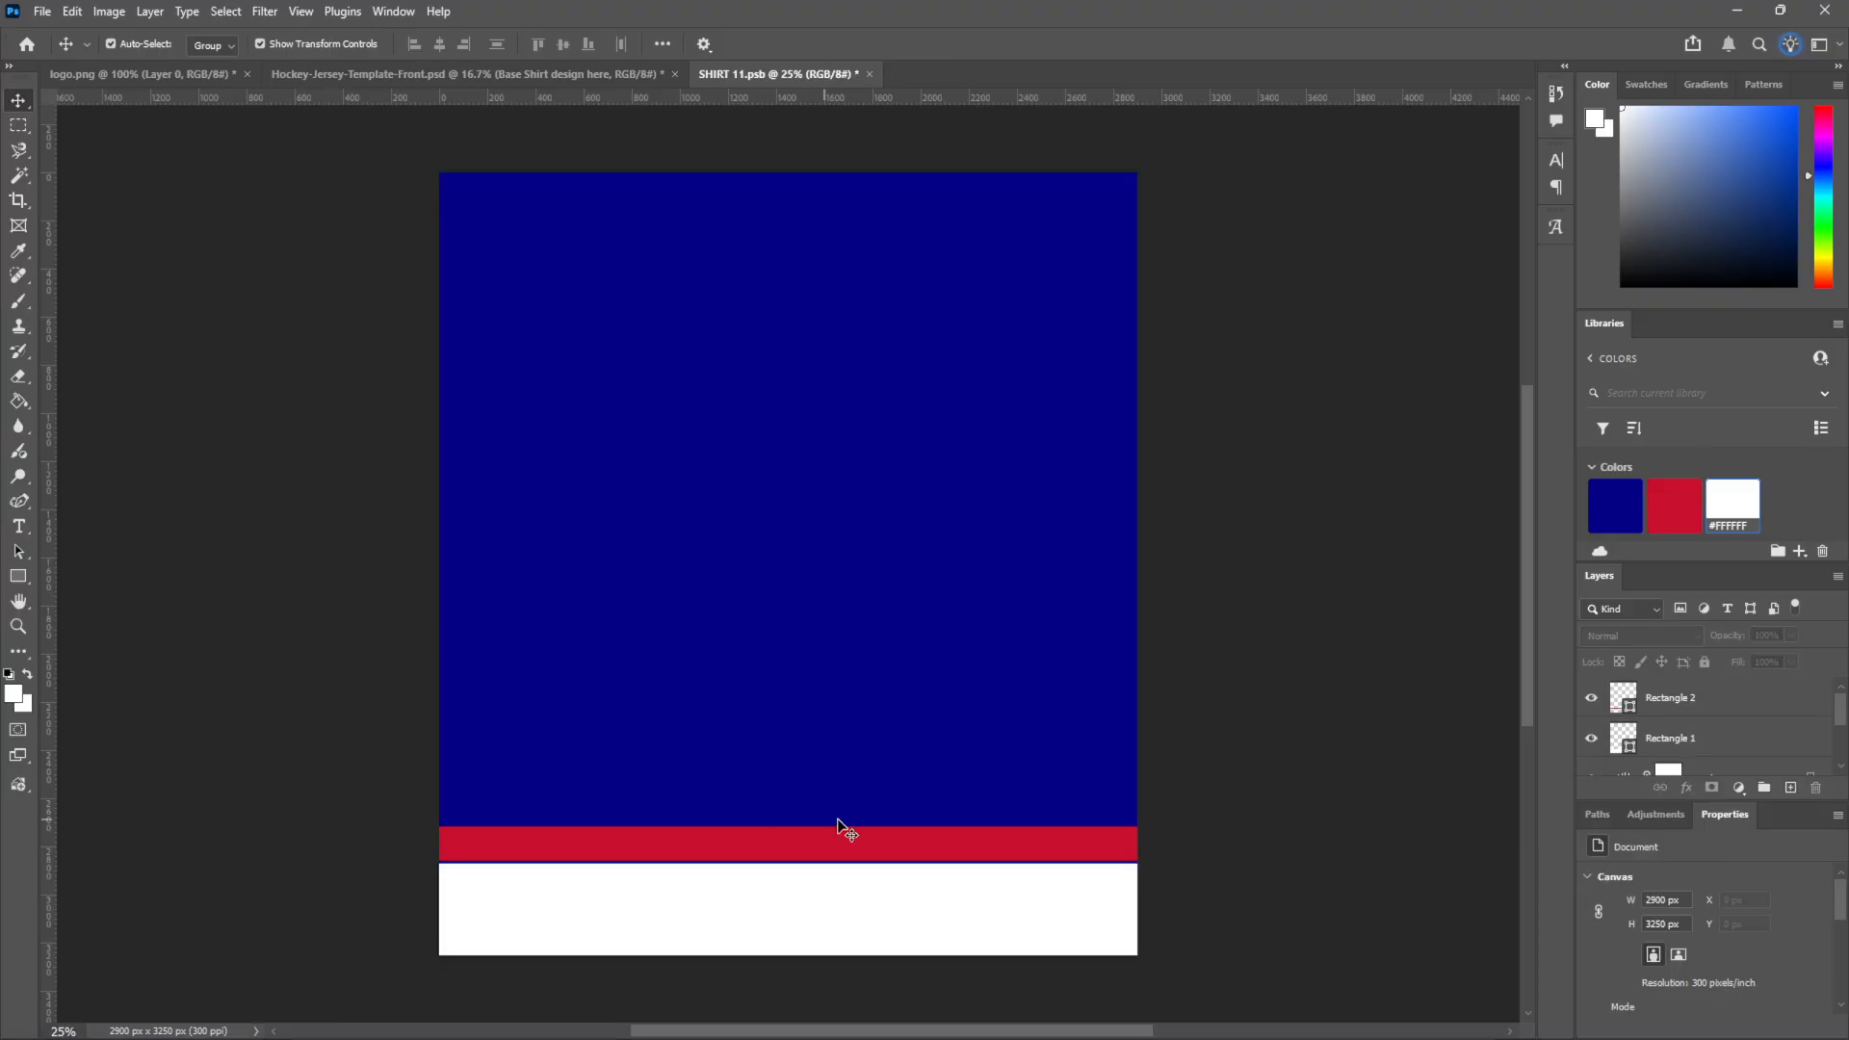
{"action": "left_click", "coordinate": [784, 846]}
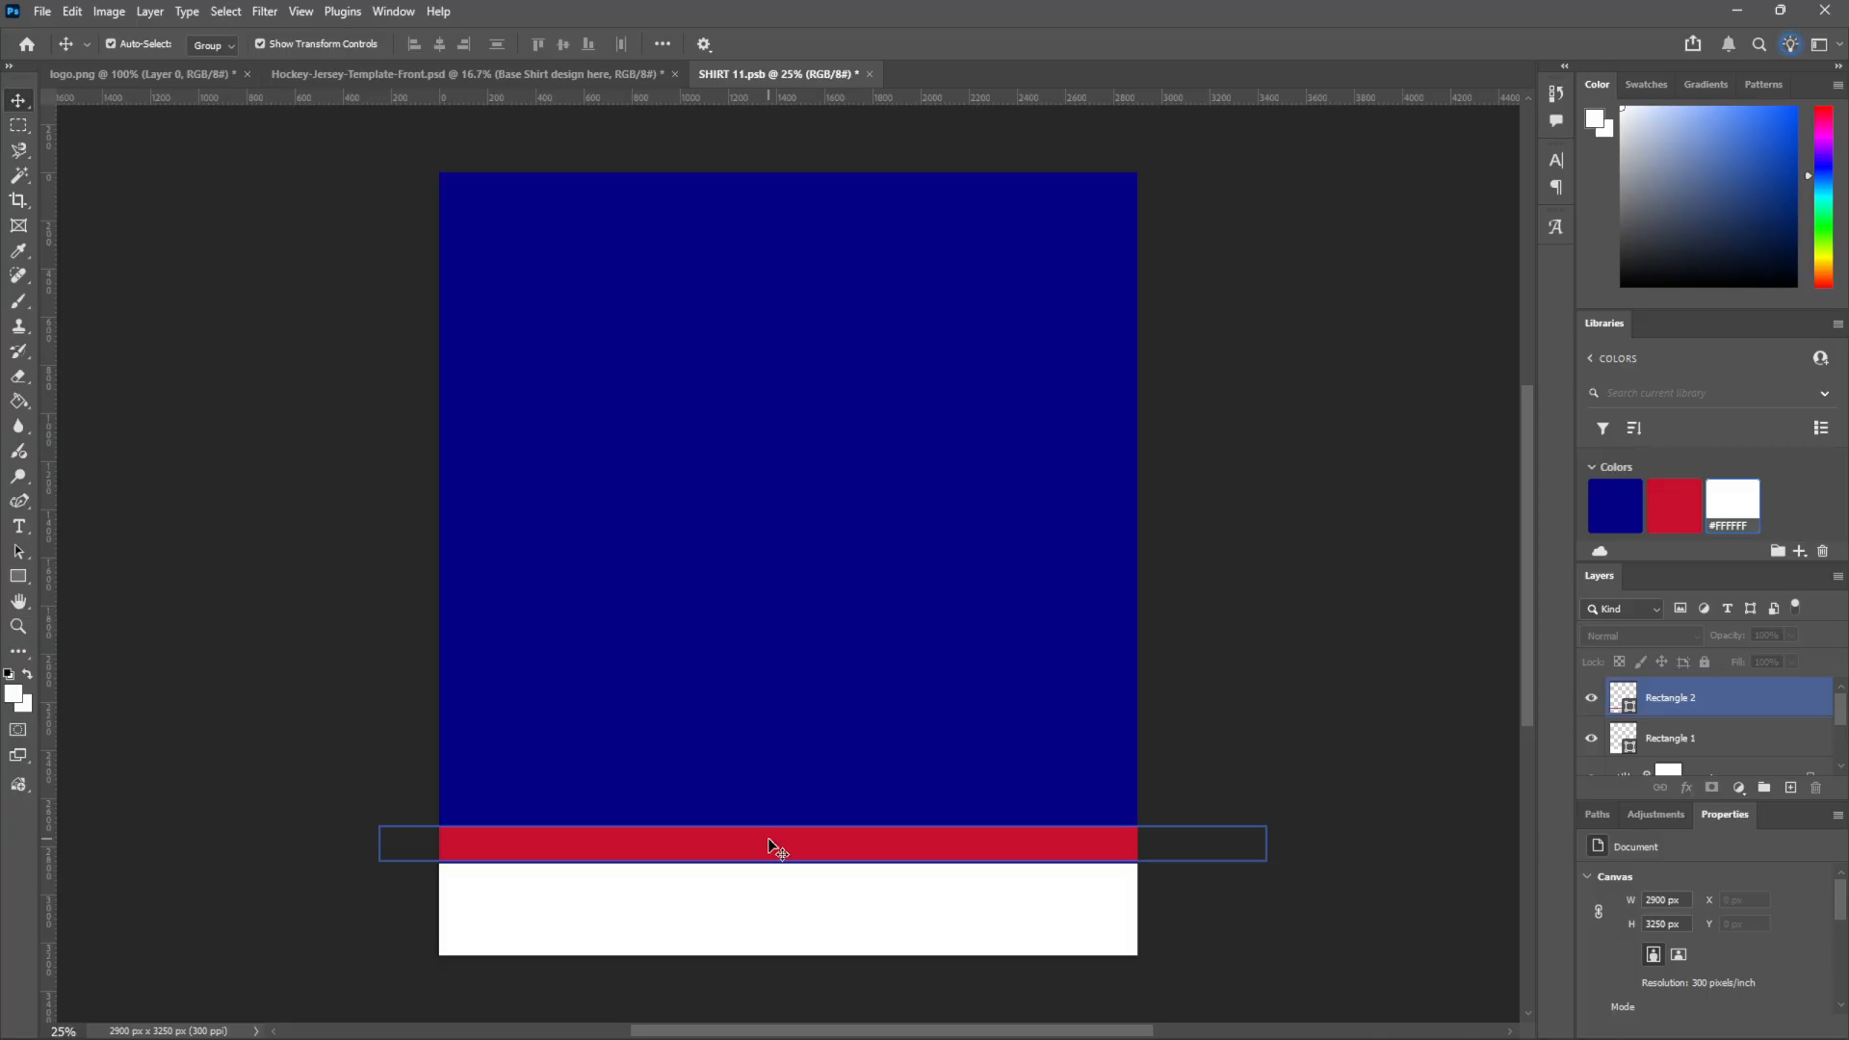
{"action": "left_click_drag", "start_coordinate": [777, 848], "coordinate": [836, 567], "text": "alt"}
{"action": "left_click", "coordinate": [1746, 503]}
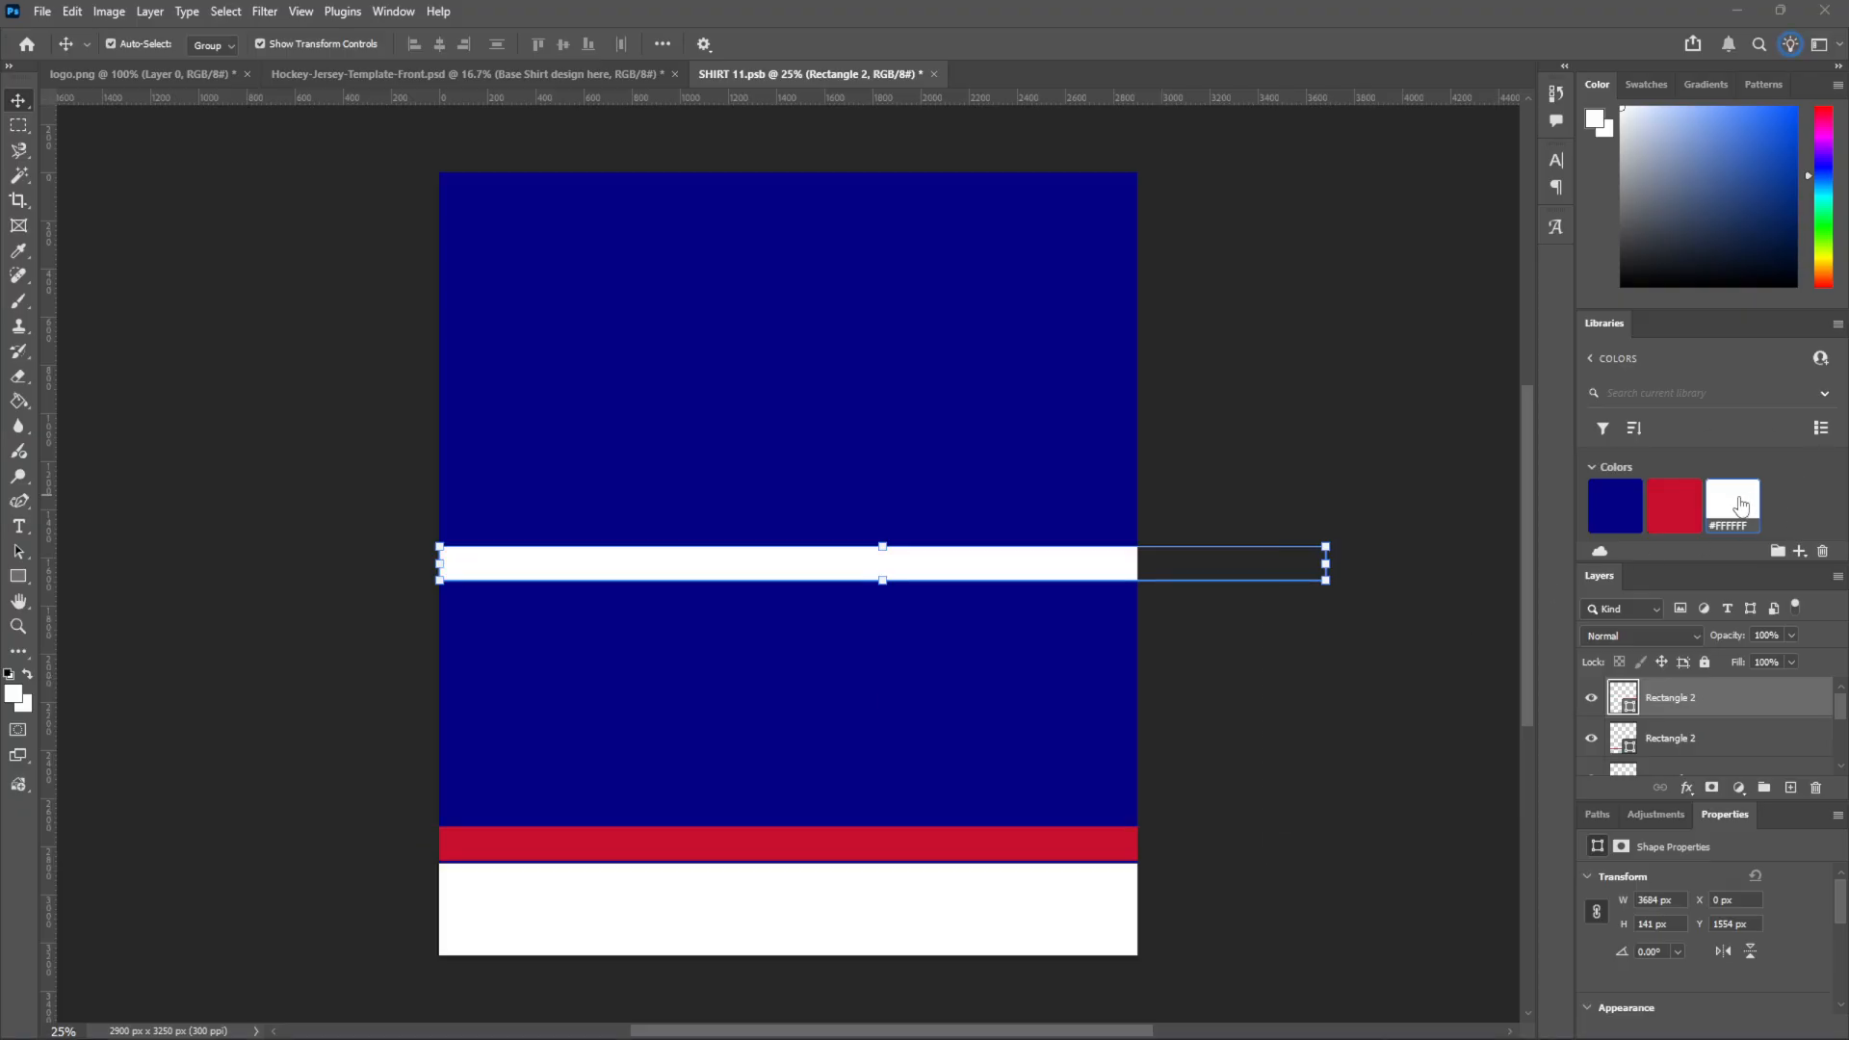
Reduce the white stripe copy's height to about 70 px and place it just above the wide red stripe
{"action": "left_click", "coordinate": [18, 577]}
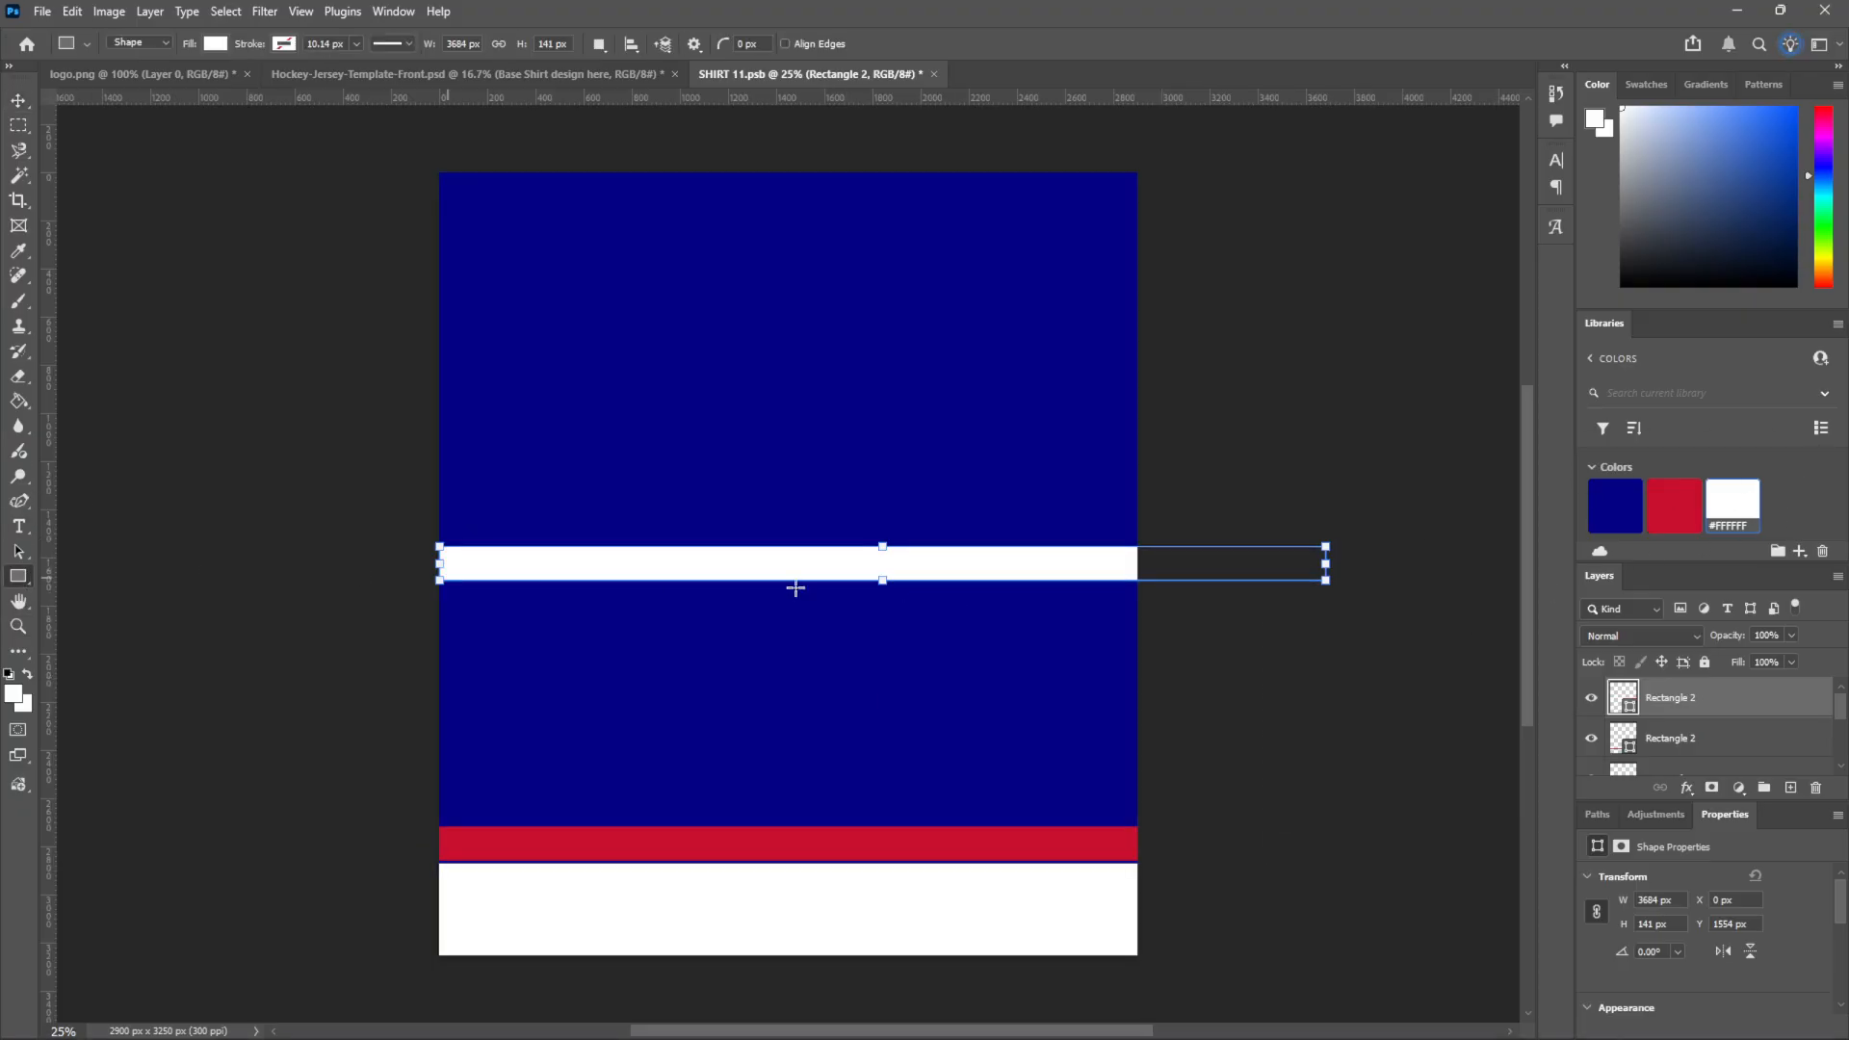
{"action": "left_click_drag", "start_coordinate": [891, 545], "coordinate": [889, 566]}
{"action": "left_click", "coordinate": [27, 104]}
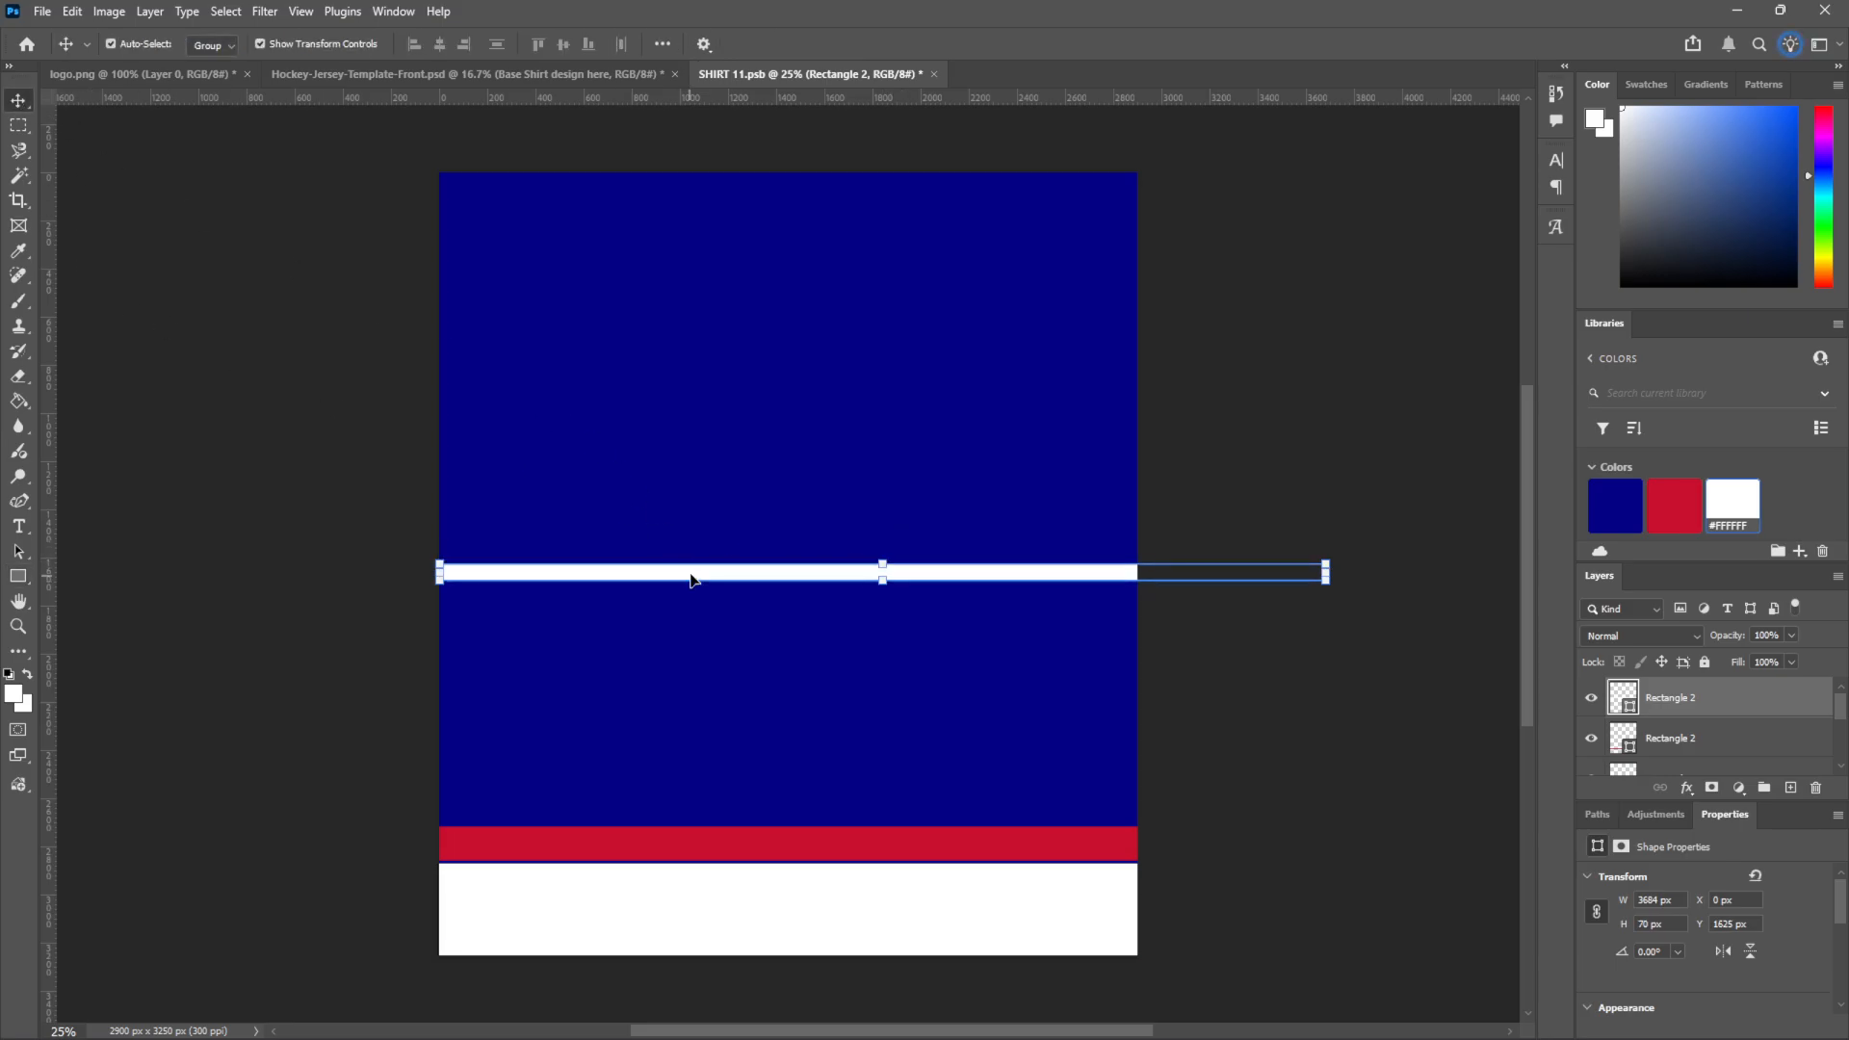
{"action": "left_click_drag", "start_coordinate": [689, 574], "coordinate": [632, 813]}
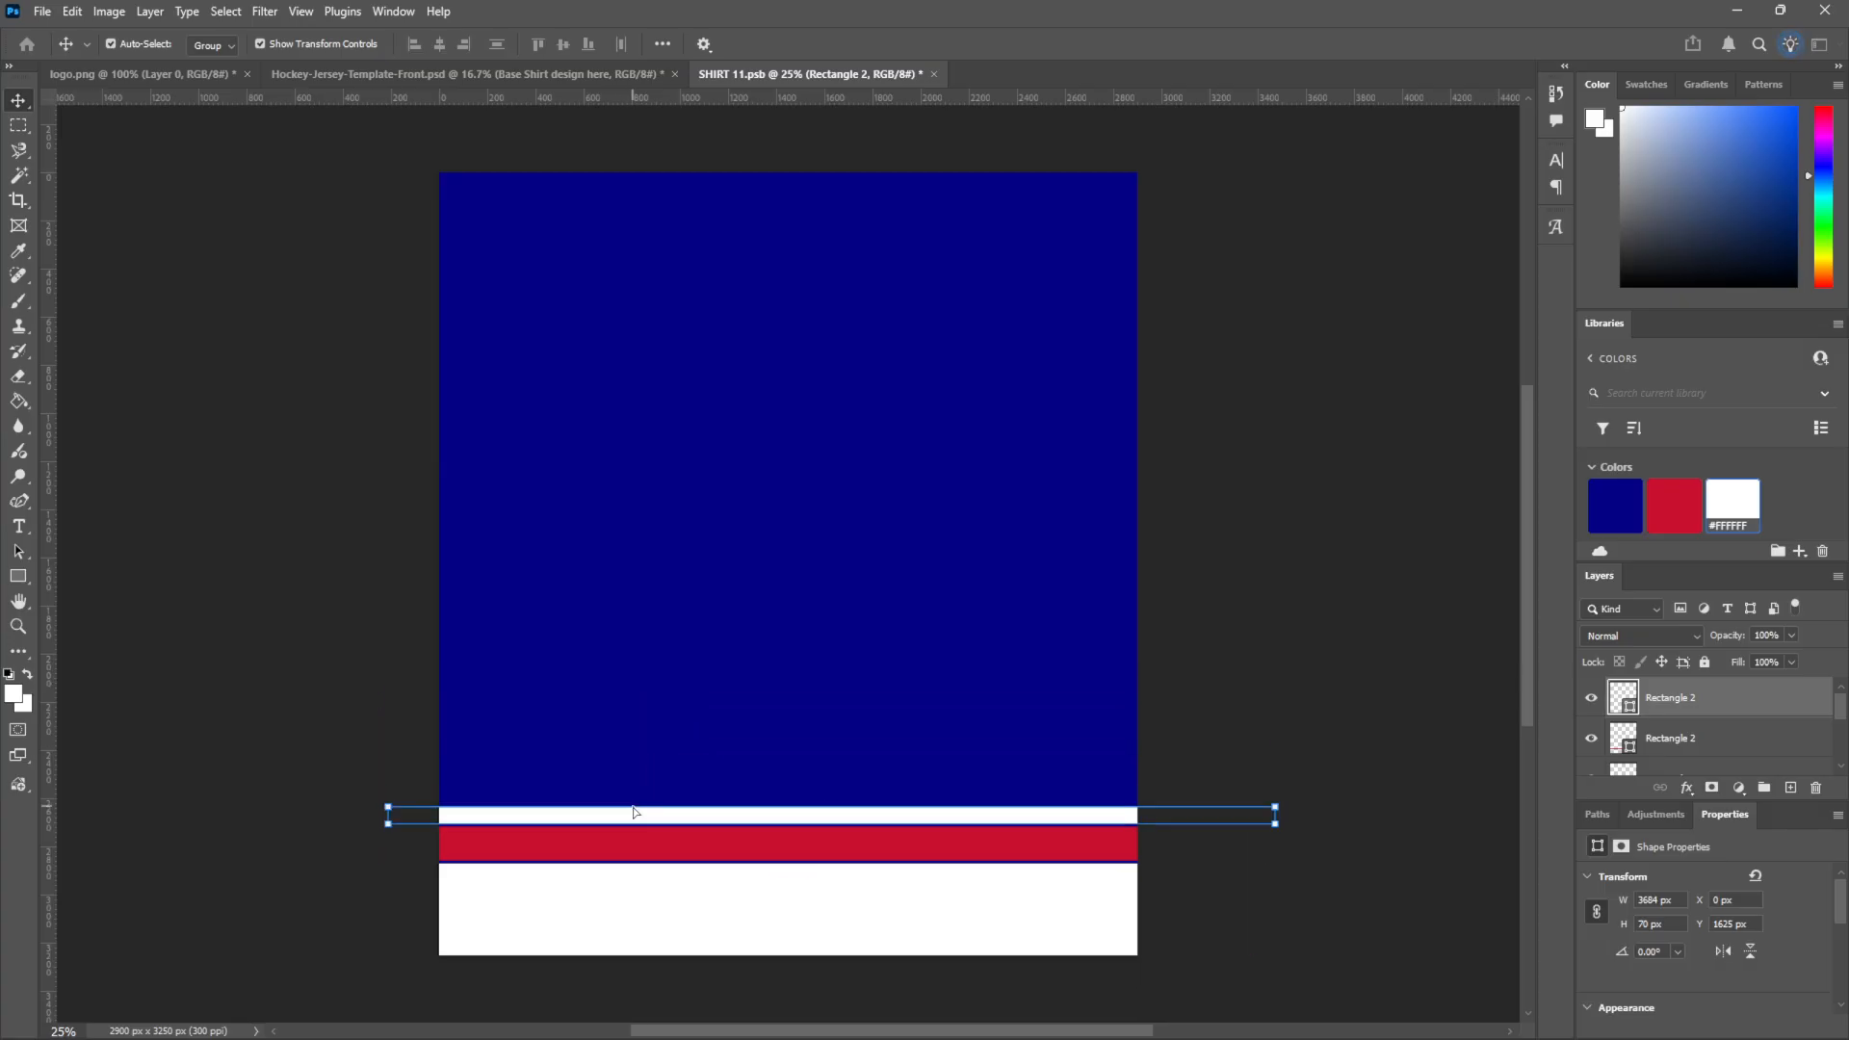
{"action": "left_click", "coordinate": [1304, 532]}
Paste another stripe copy in the library red, about 37 px high, just above the thin white stripe
{"action": "left_click", "coordinate": [1308, 540]}
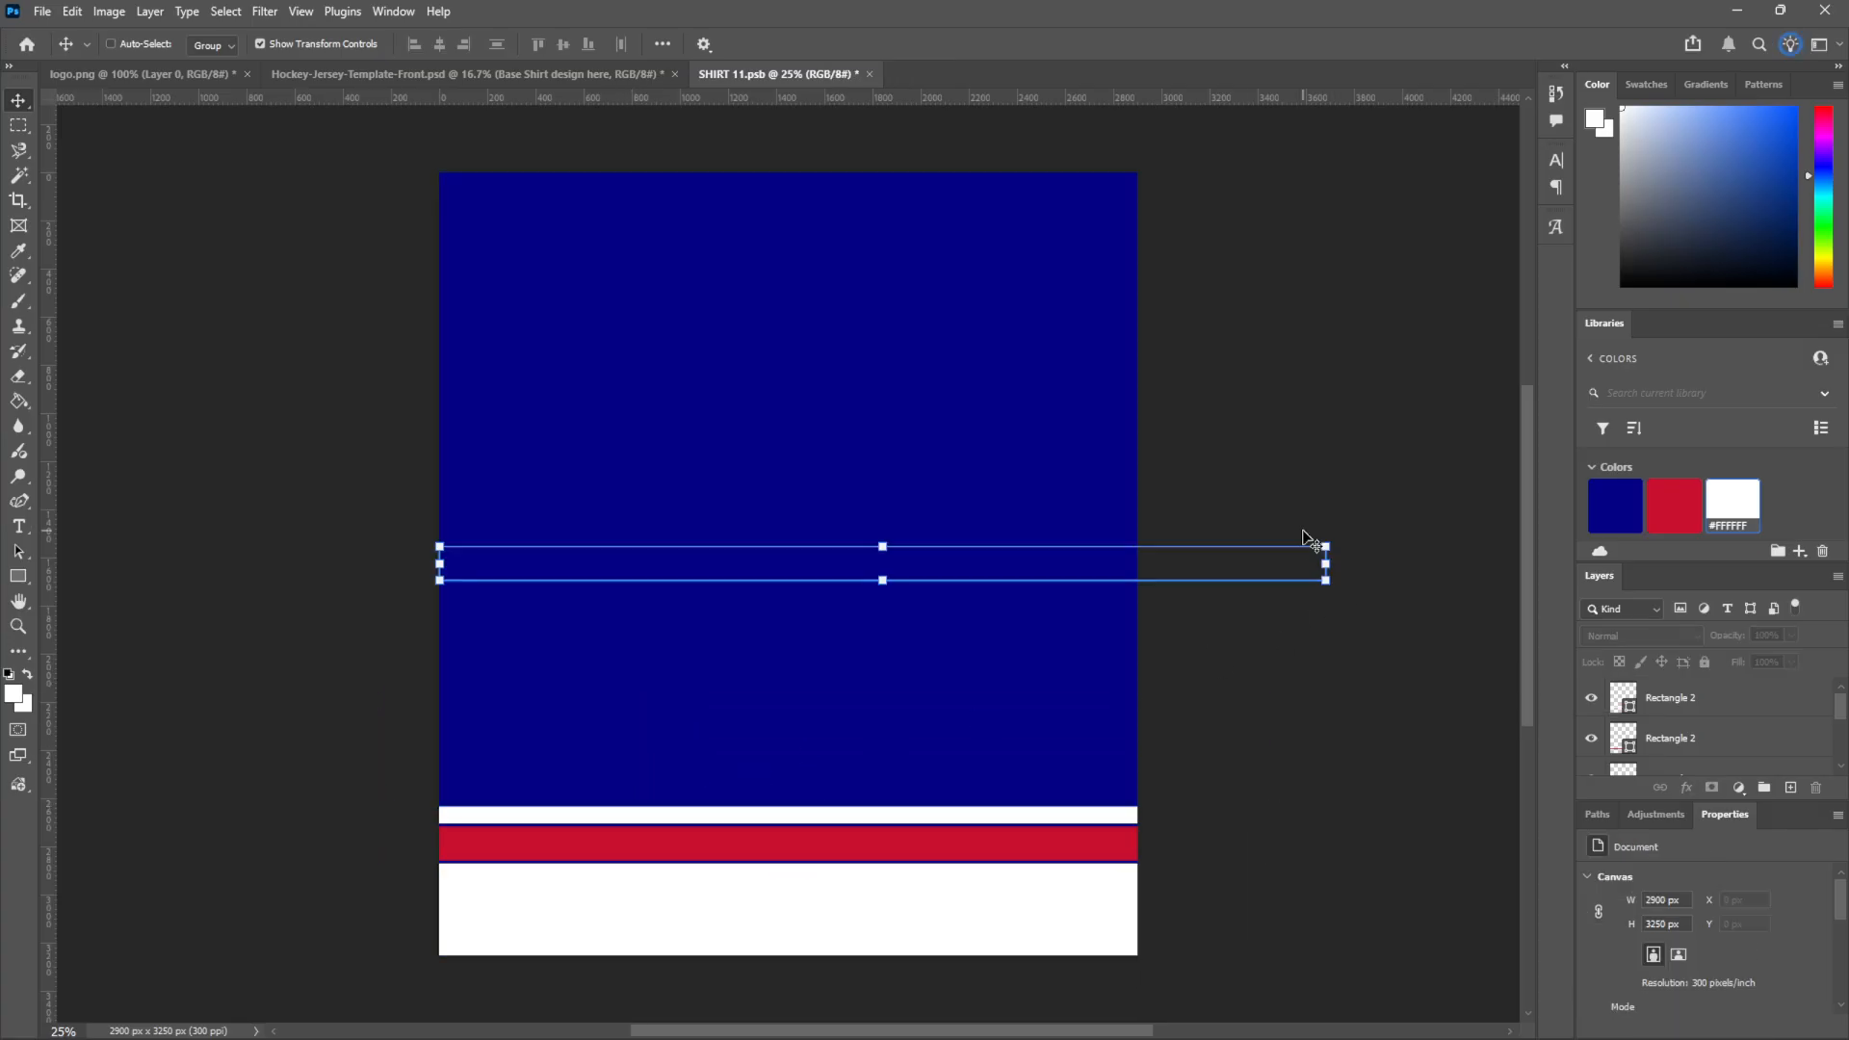
{"action": "left_click", "coordinate": [1674, 506]}
{"action": "key", "text": "u"}
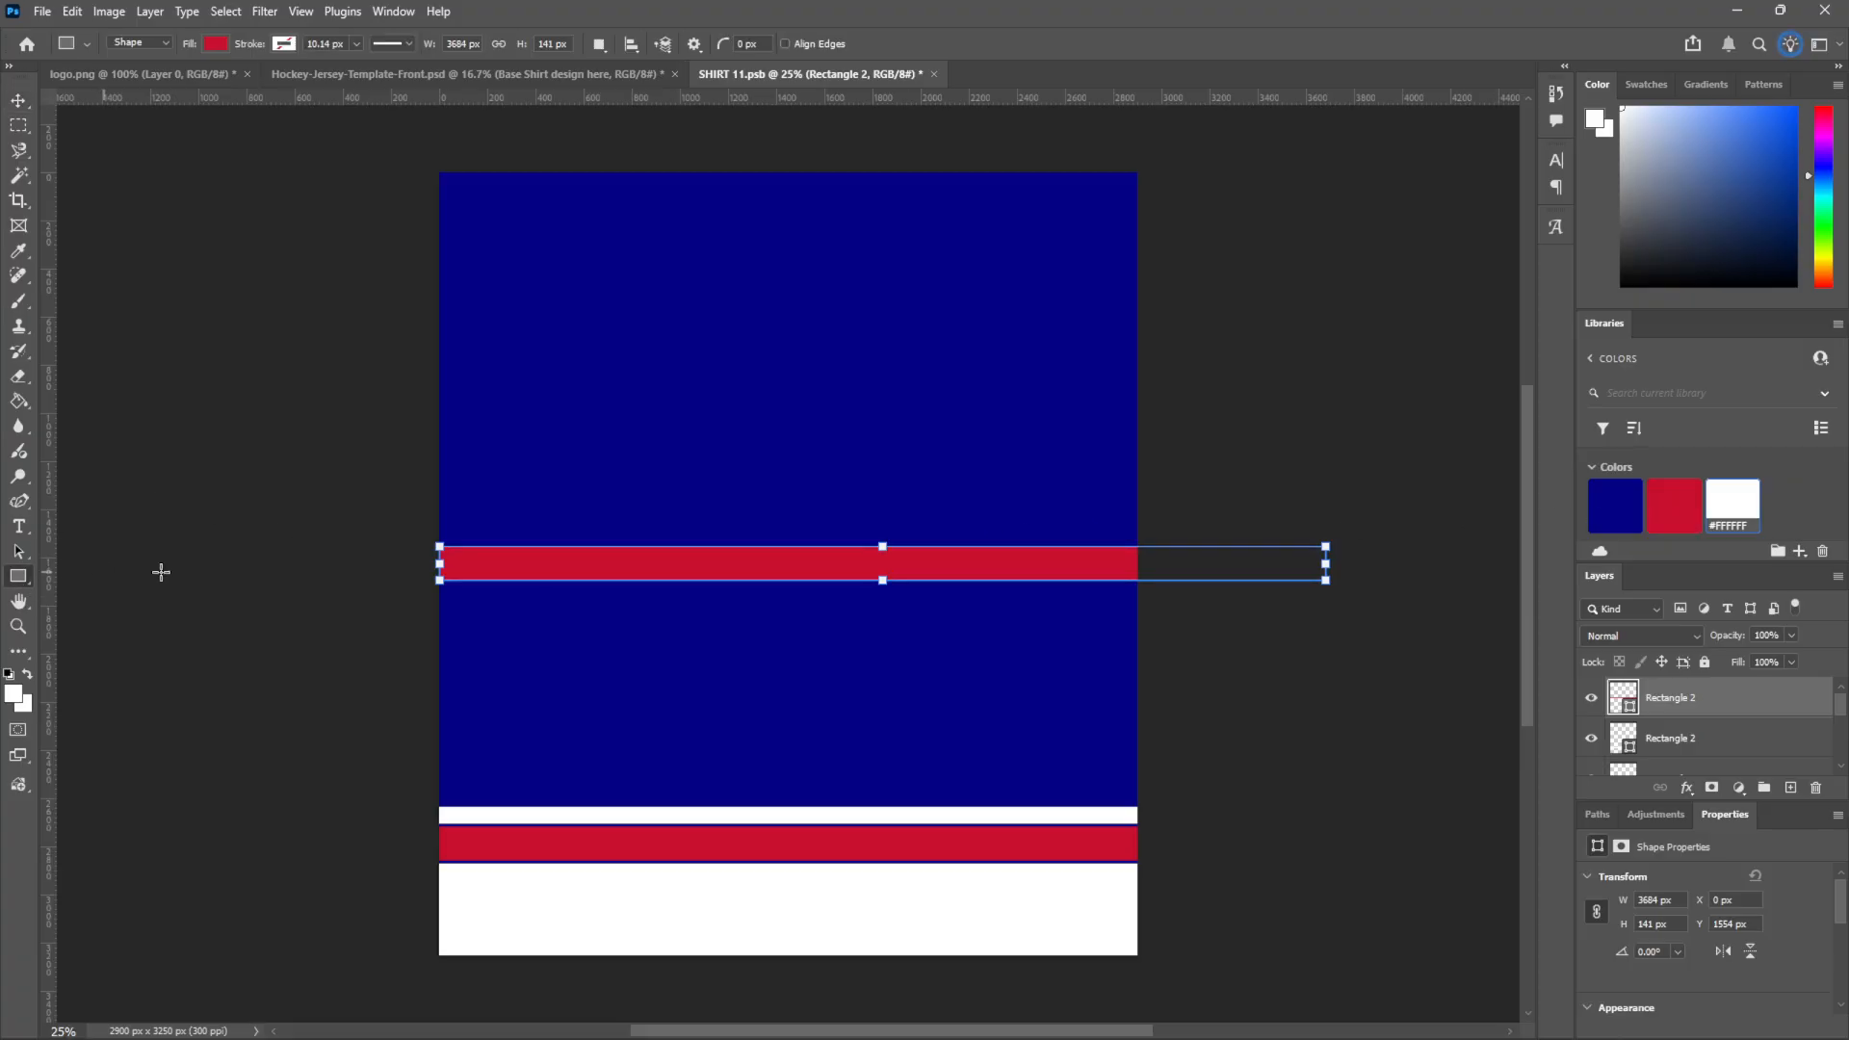
{"action": "left_click_drag", "start_coordinate": [881, 541], "coordinate": [764, 815]}
{"action": "left_click", "coordinate": [21, 102]}
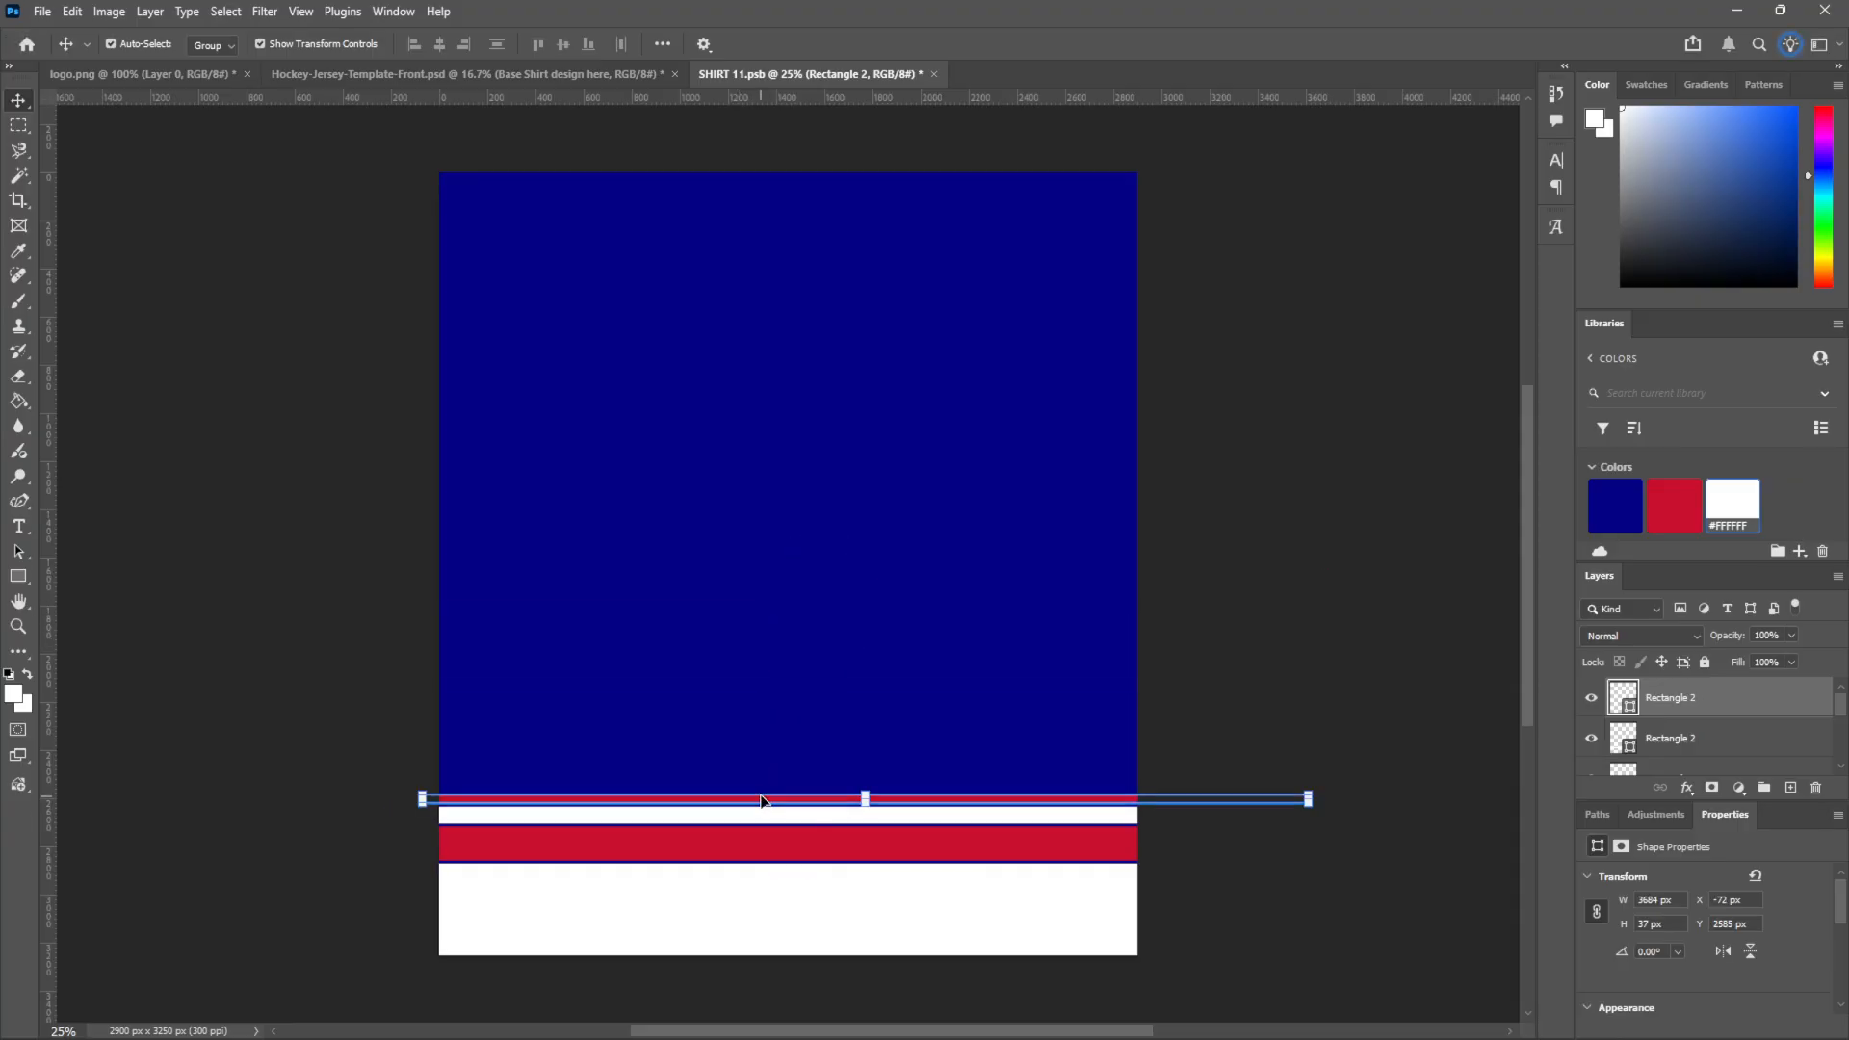
Paste another stripe copy, fill it with white and reduce its height to about 21 px
{"action": "left_click", "coordinate": [1257, 561]}
{"action": "key", "text": "ctrl+v"}
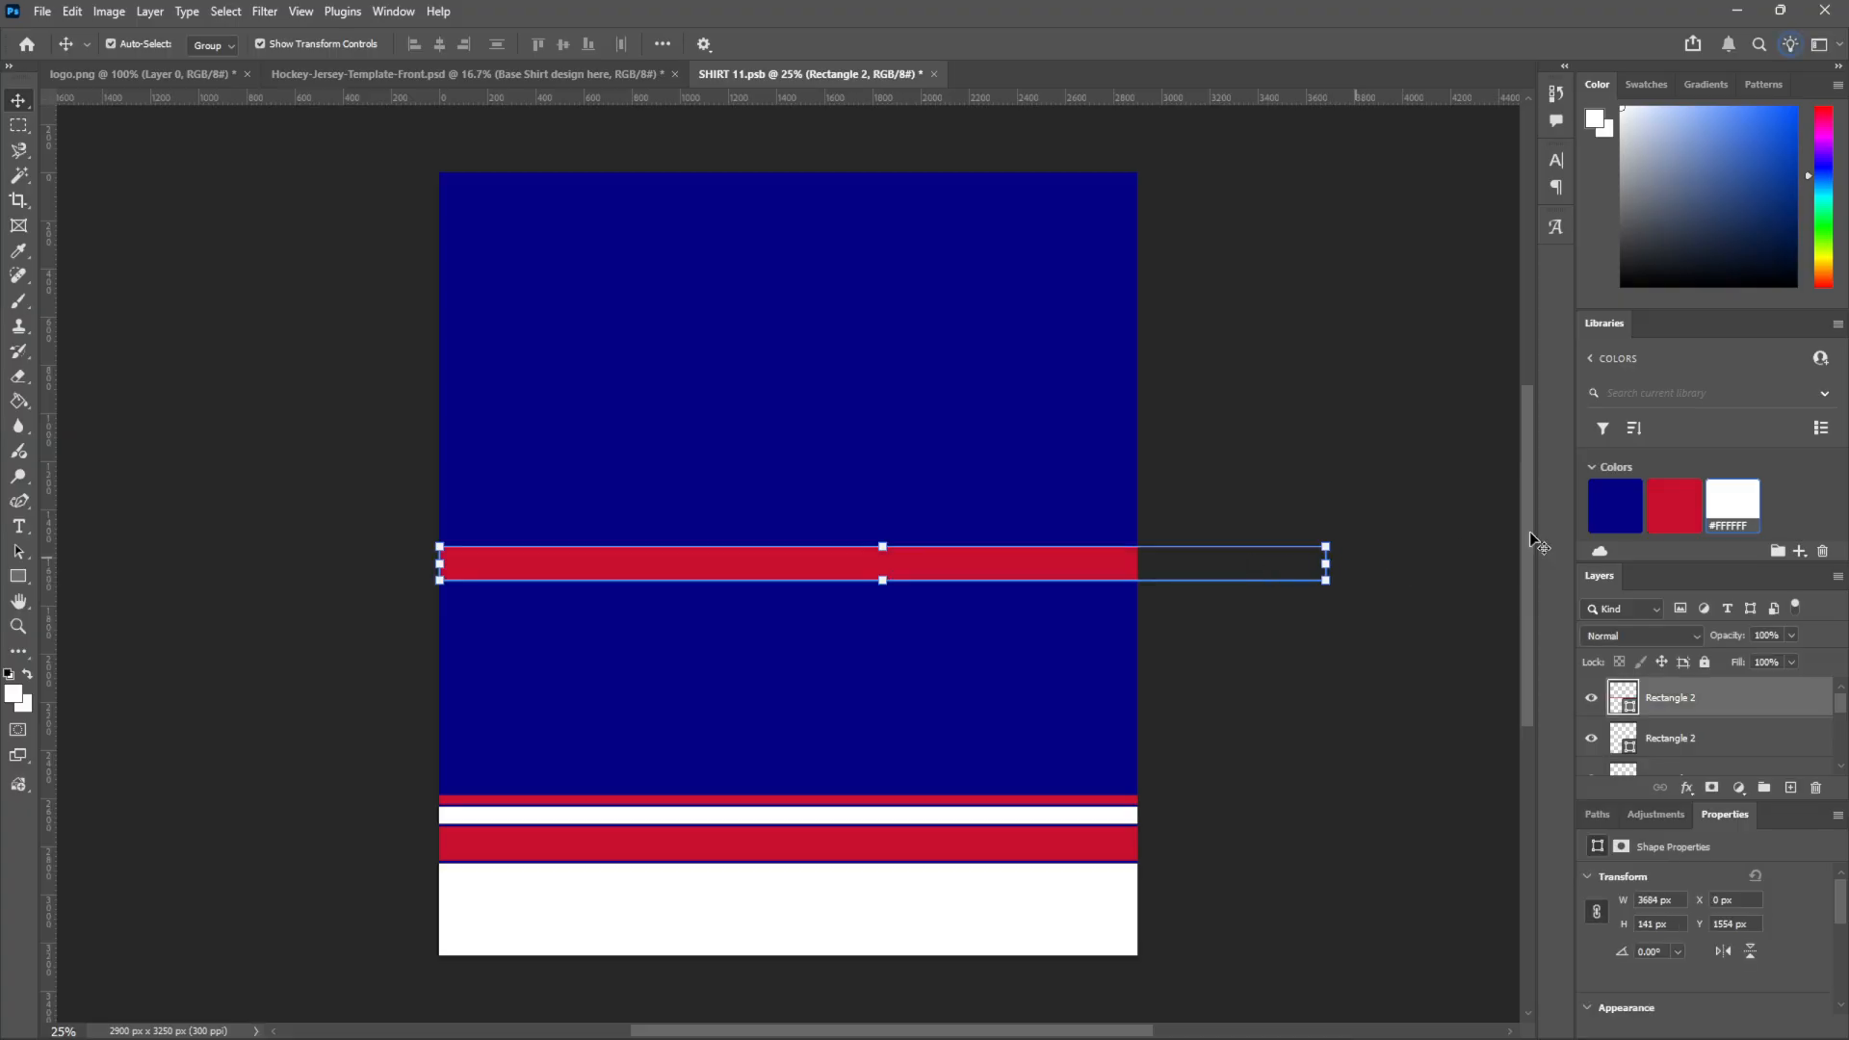
{"action": "left_click", "coordinate": [1748, 499]}
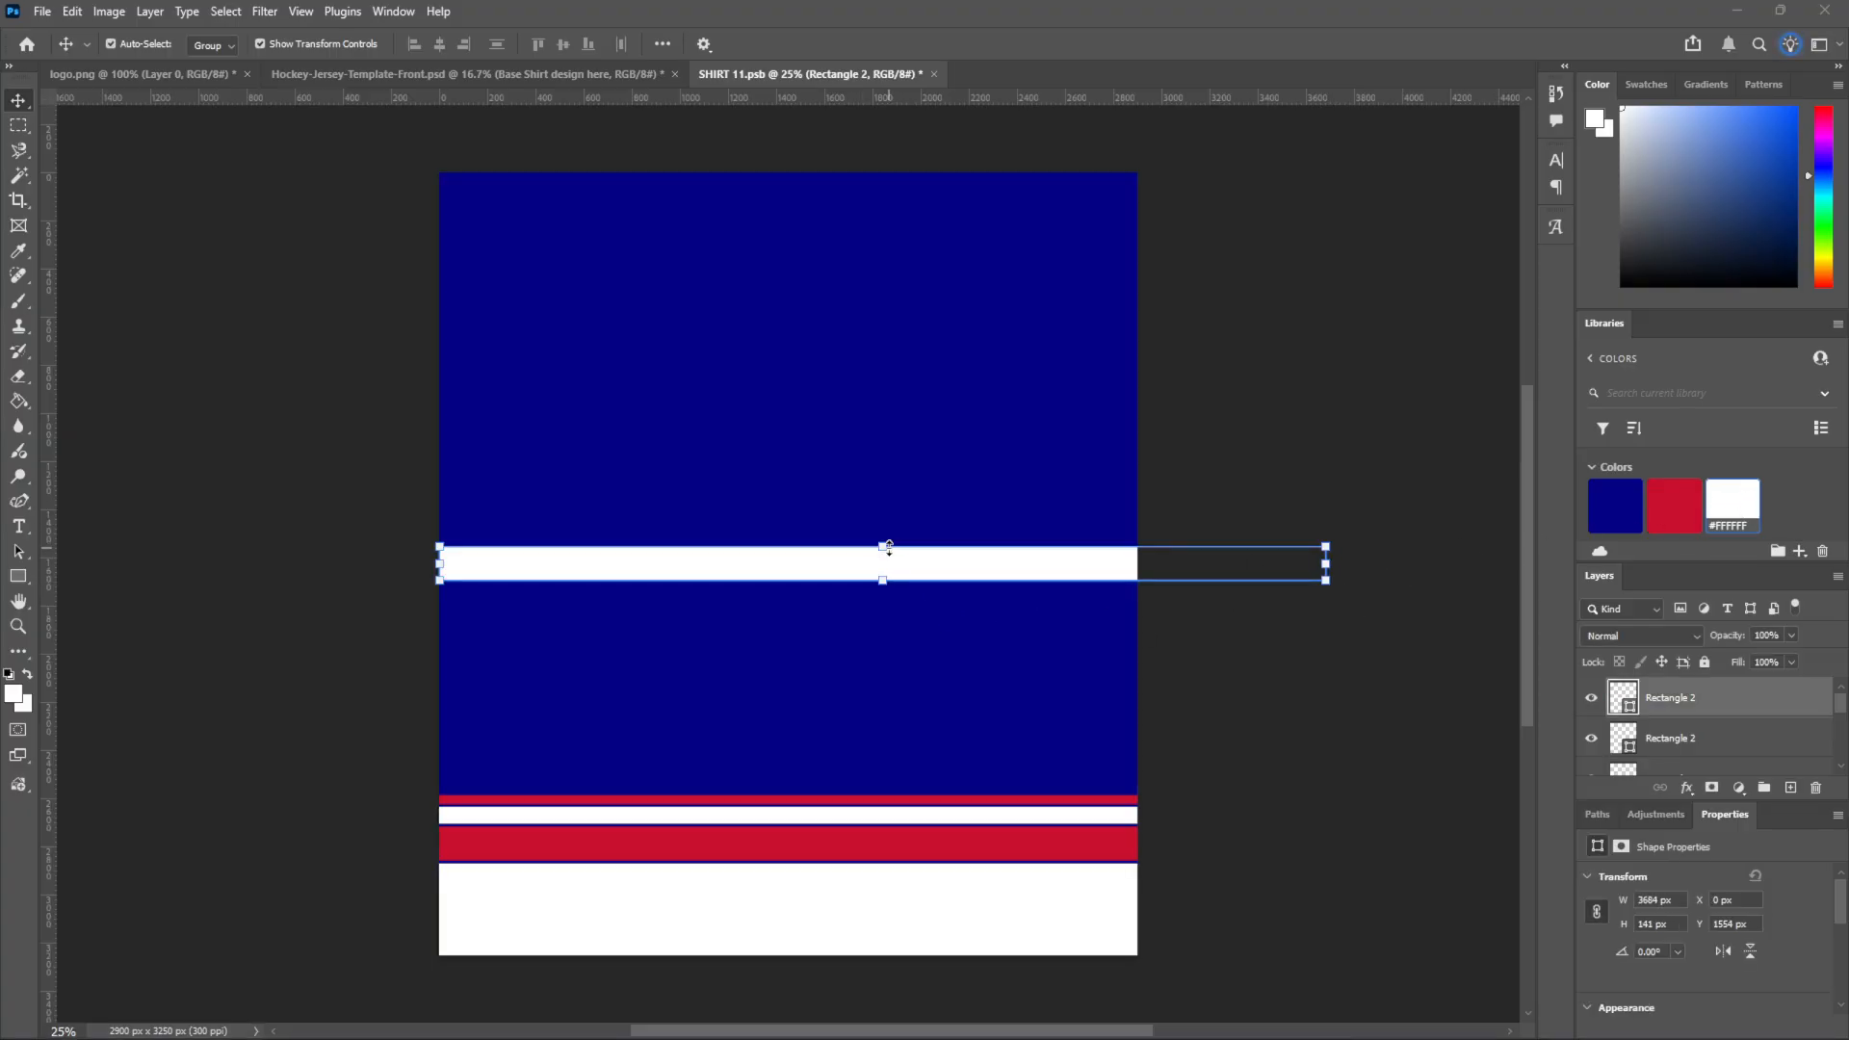
{"action": "left_click_drag", "start_coordinate": [888, 548], "coordinate": [887, 565]}
{"action": "key", "text": "ctrl+z"}
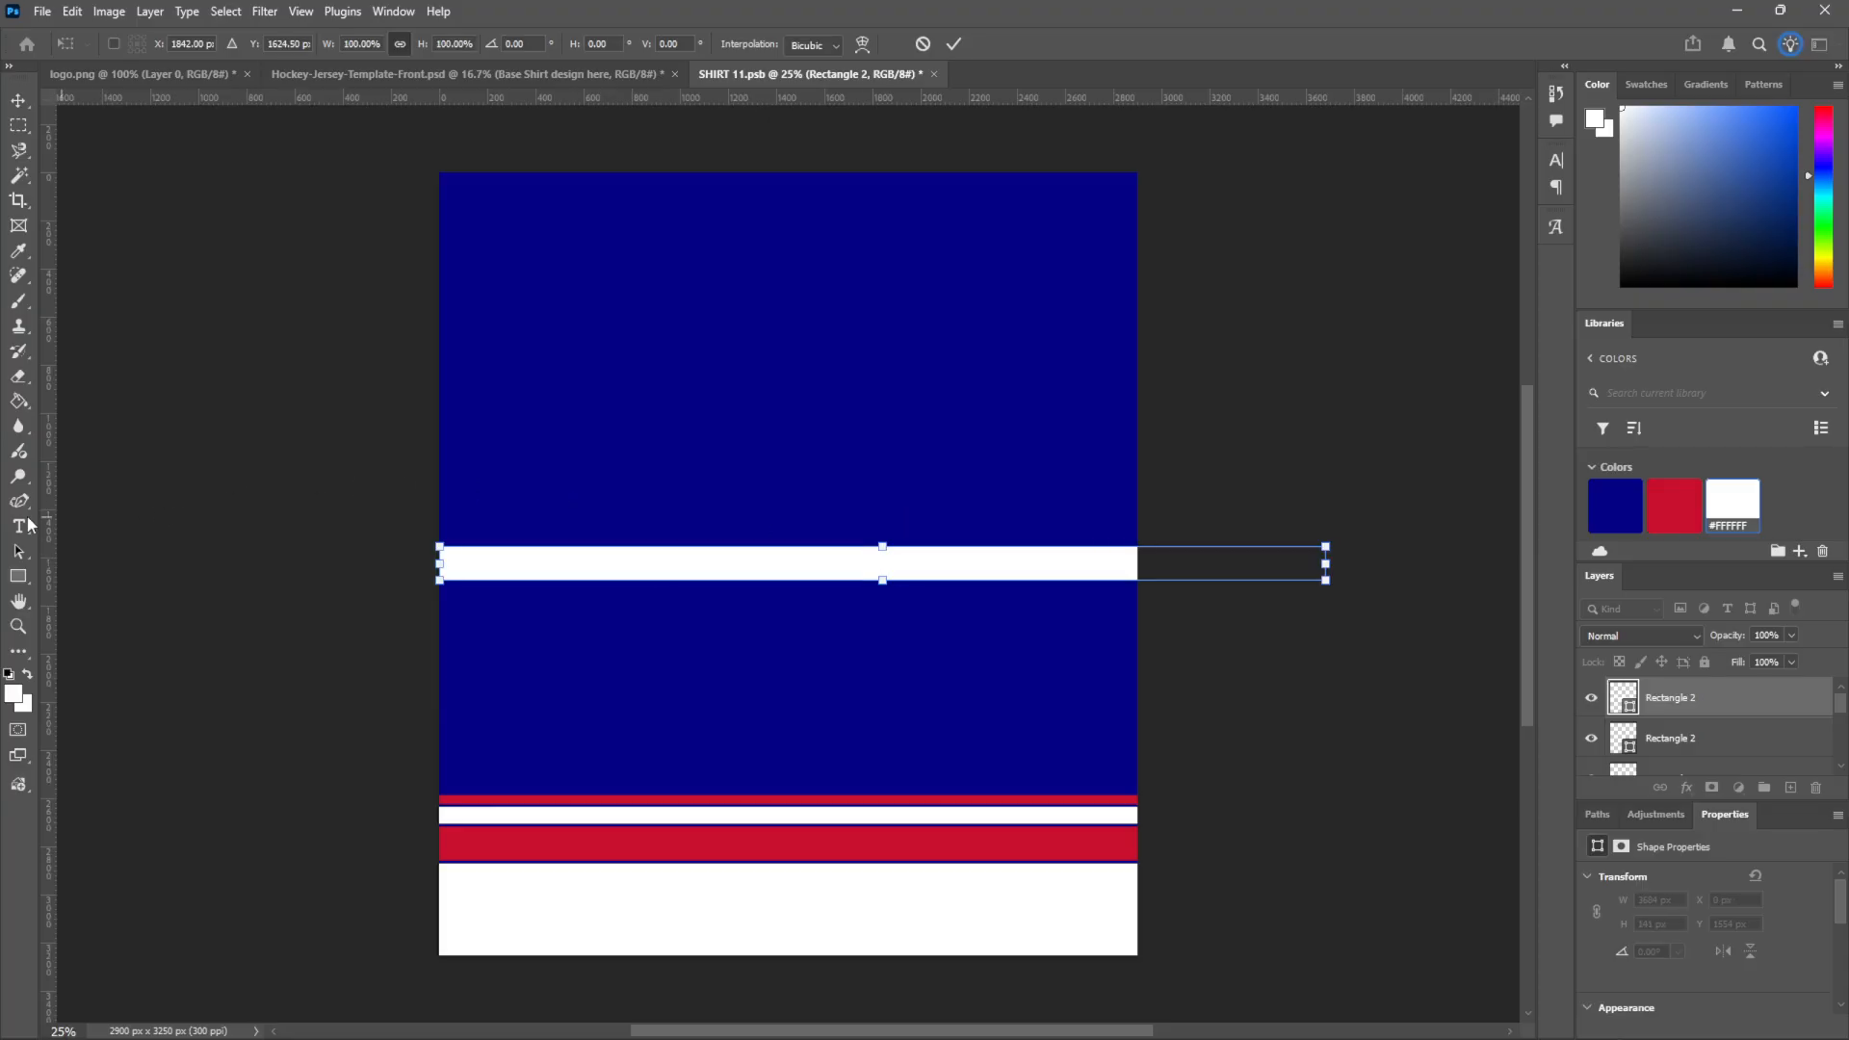
{"action": "left_click", "coordinate": [12, 578]}
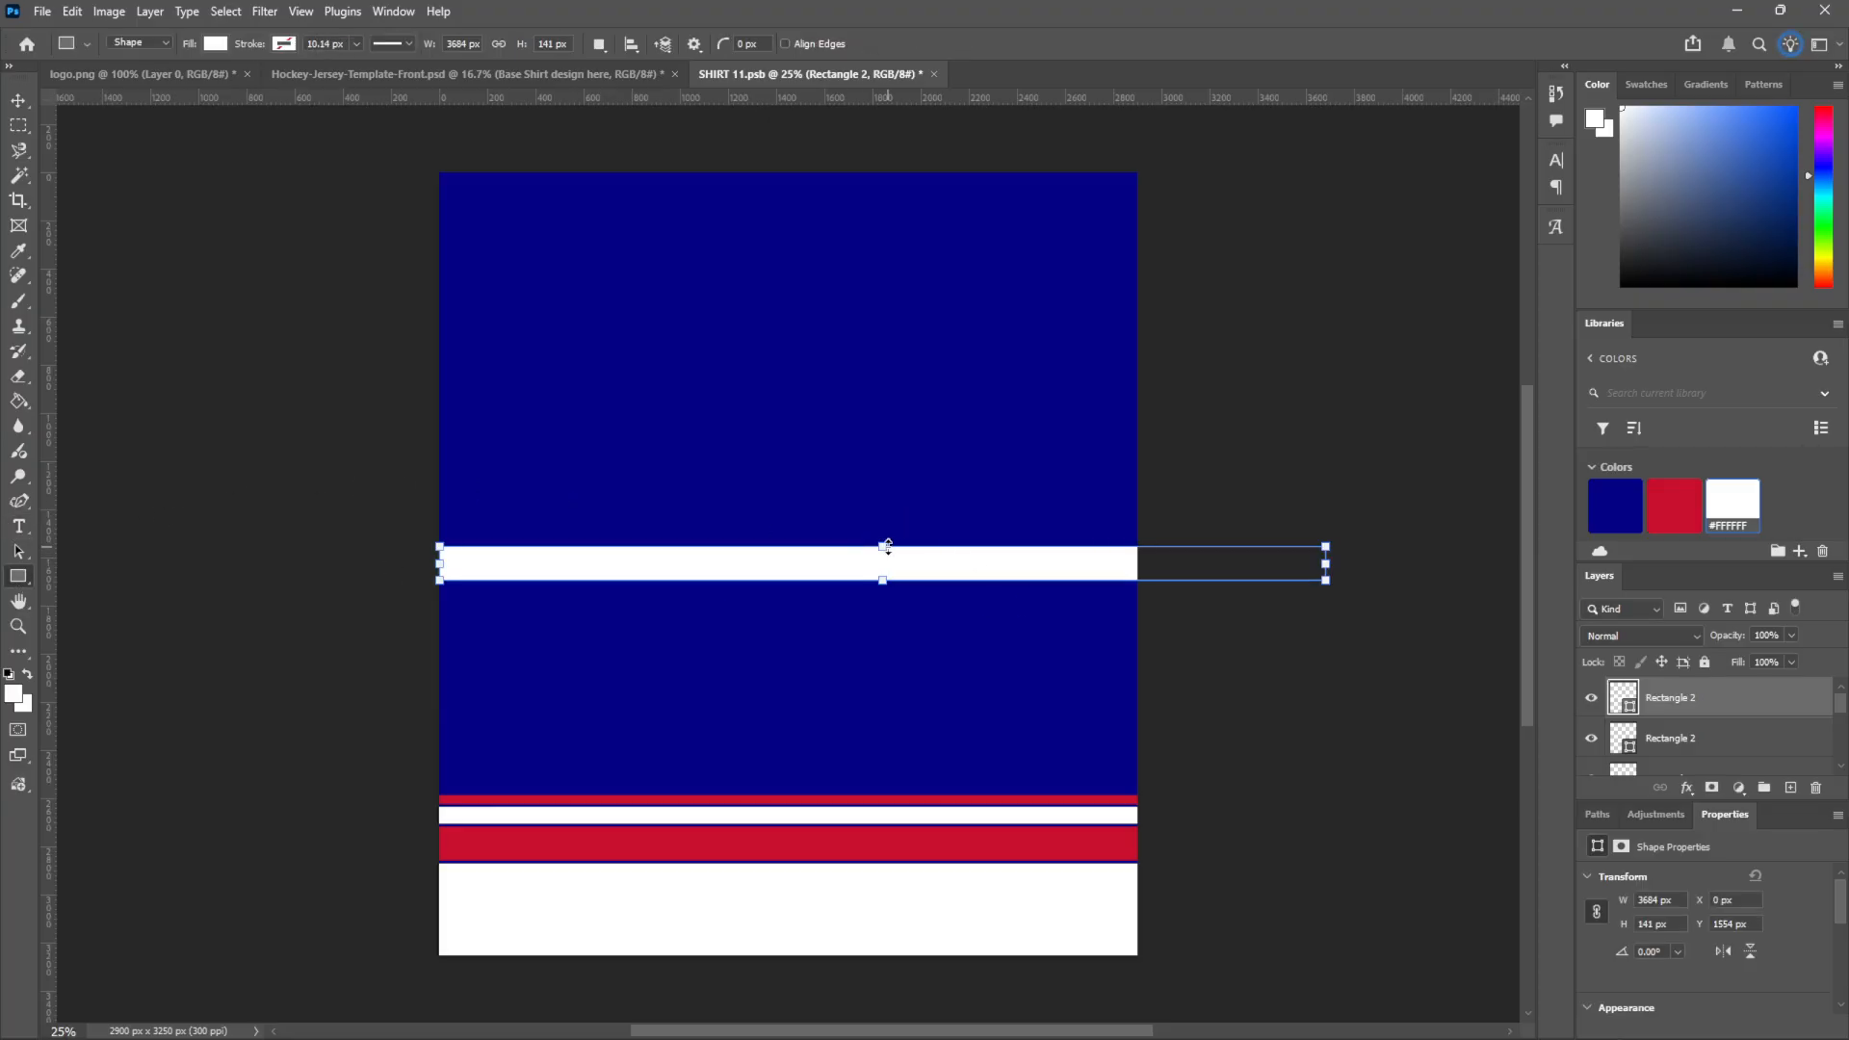
{"action": "left_click_drag", "start_coordinate": [888, 547], "coordinate": [896, 576]}
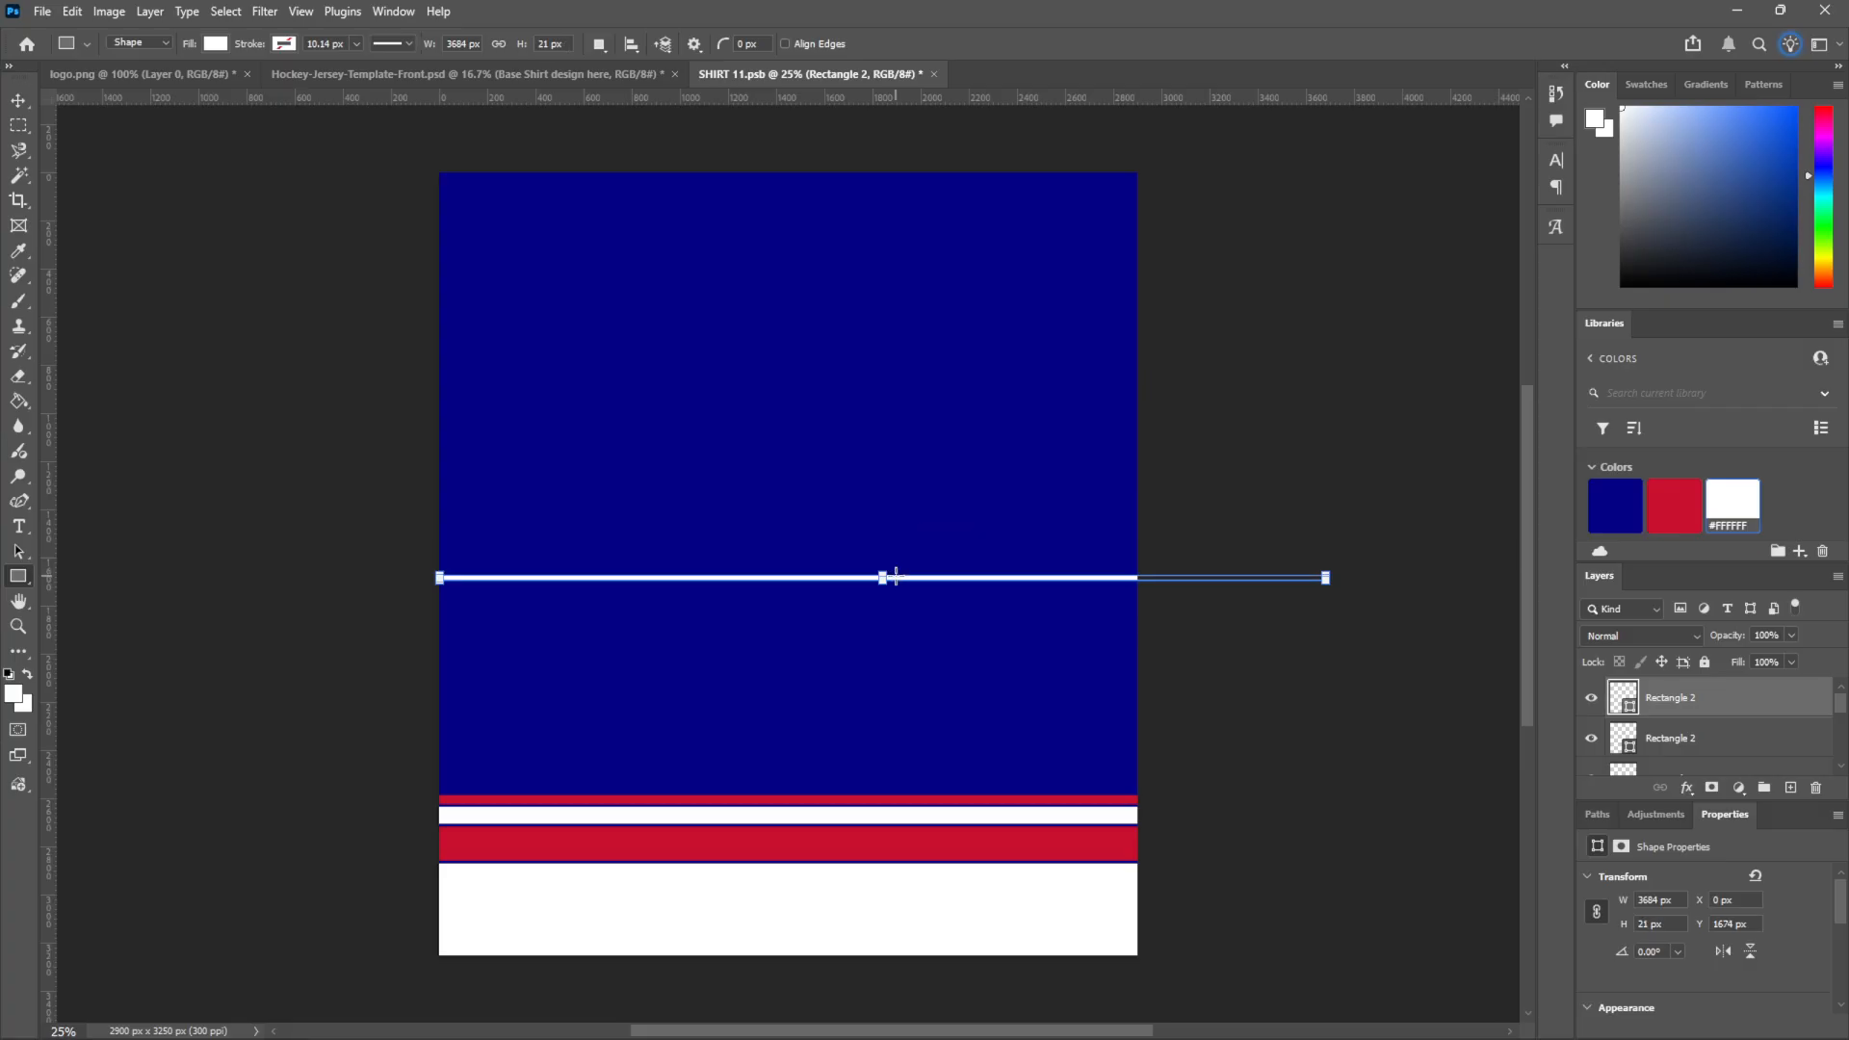
Move the 21 px white stripe down to sit just above the topmost red hem stripe
{"action": "left_click", "coordinate": [19, 100]}
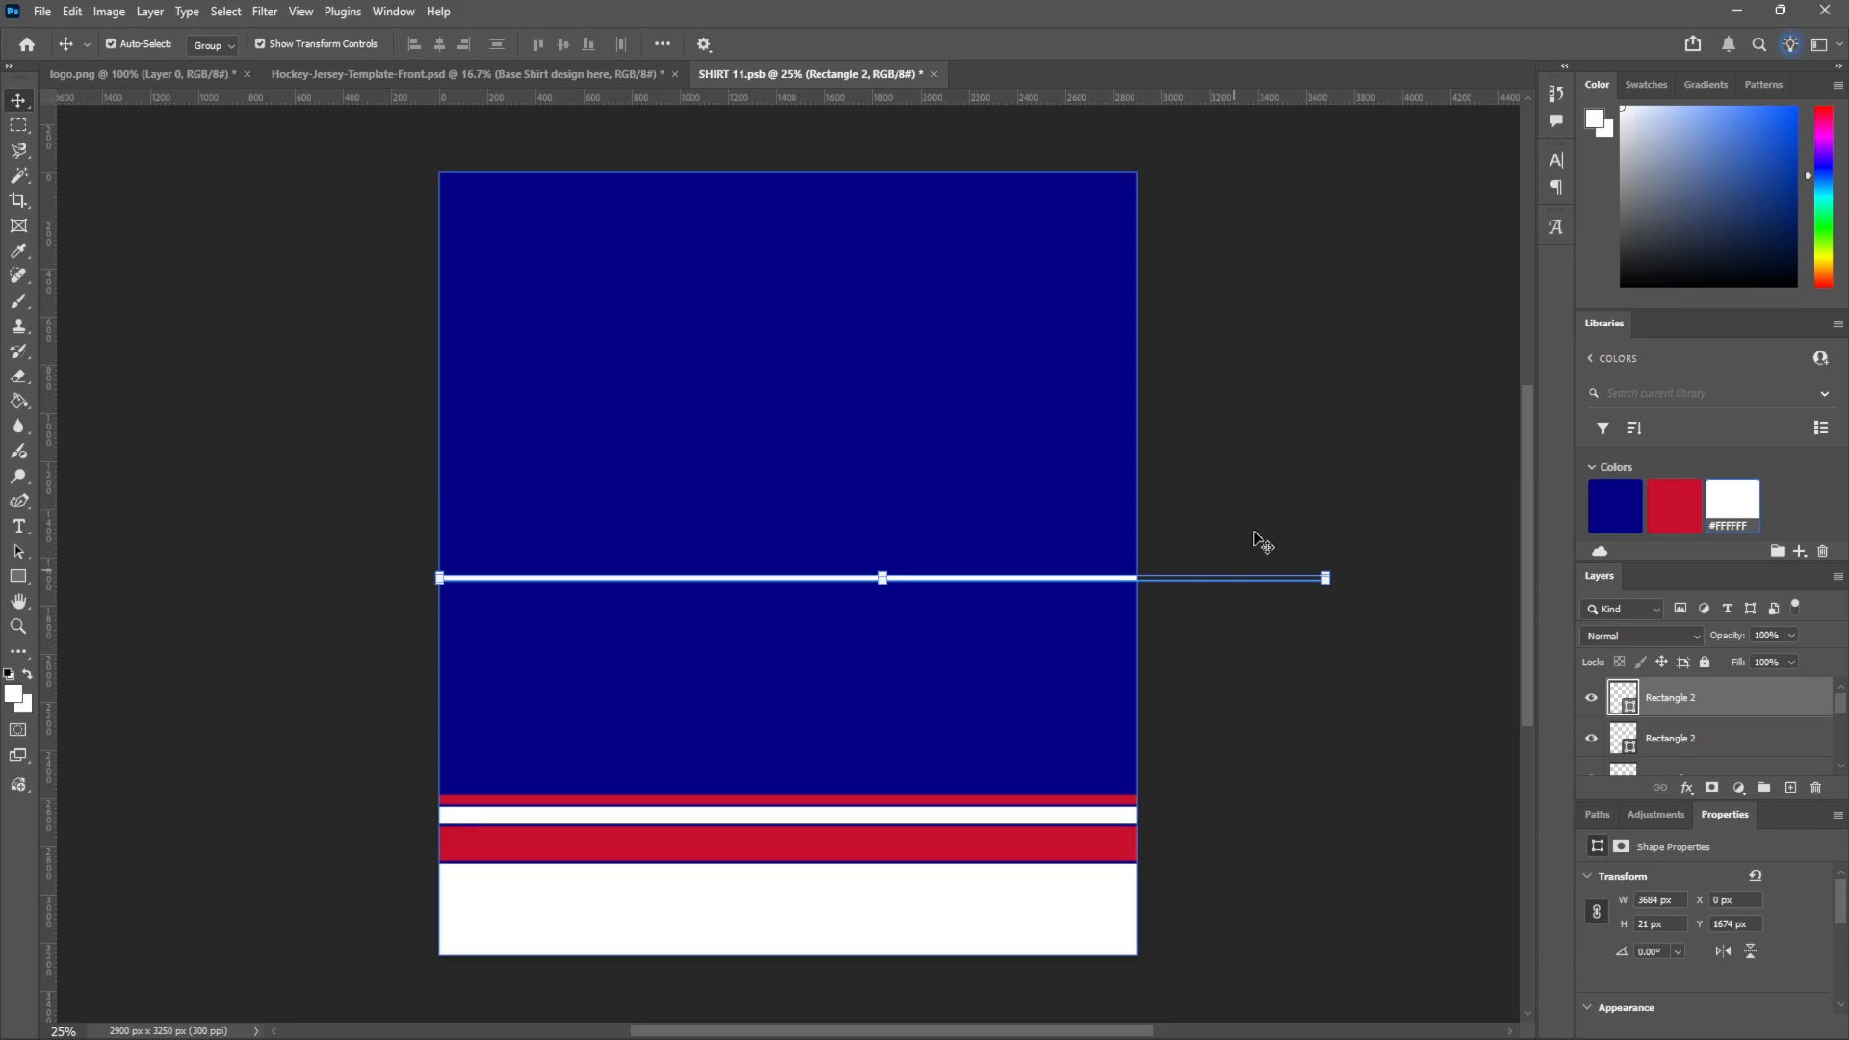
{"action": "key", "text": "ctrl+plus"}
{"action": "key", "text": "ctrl+plus"}
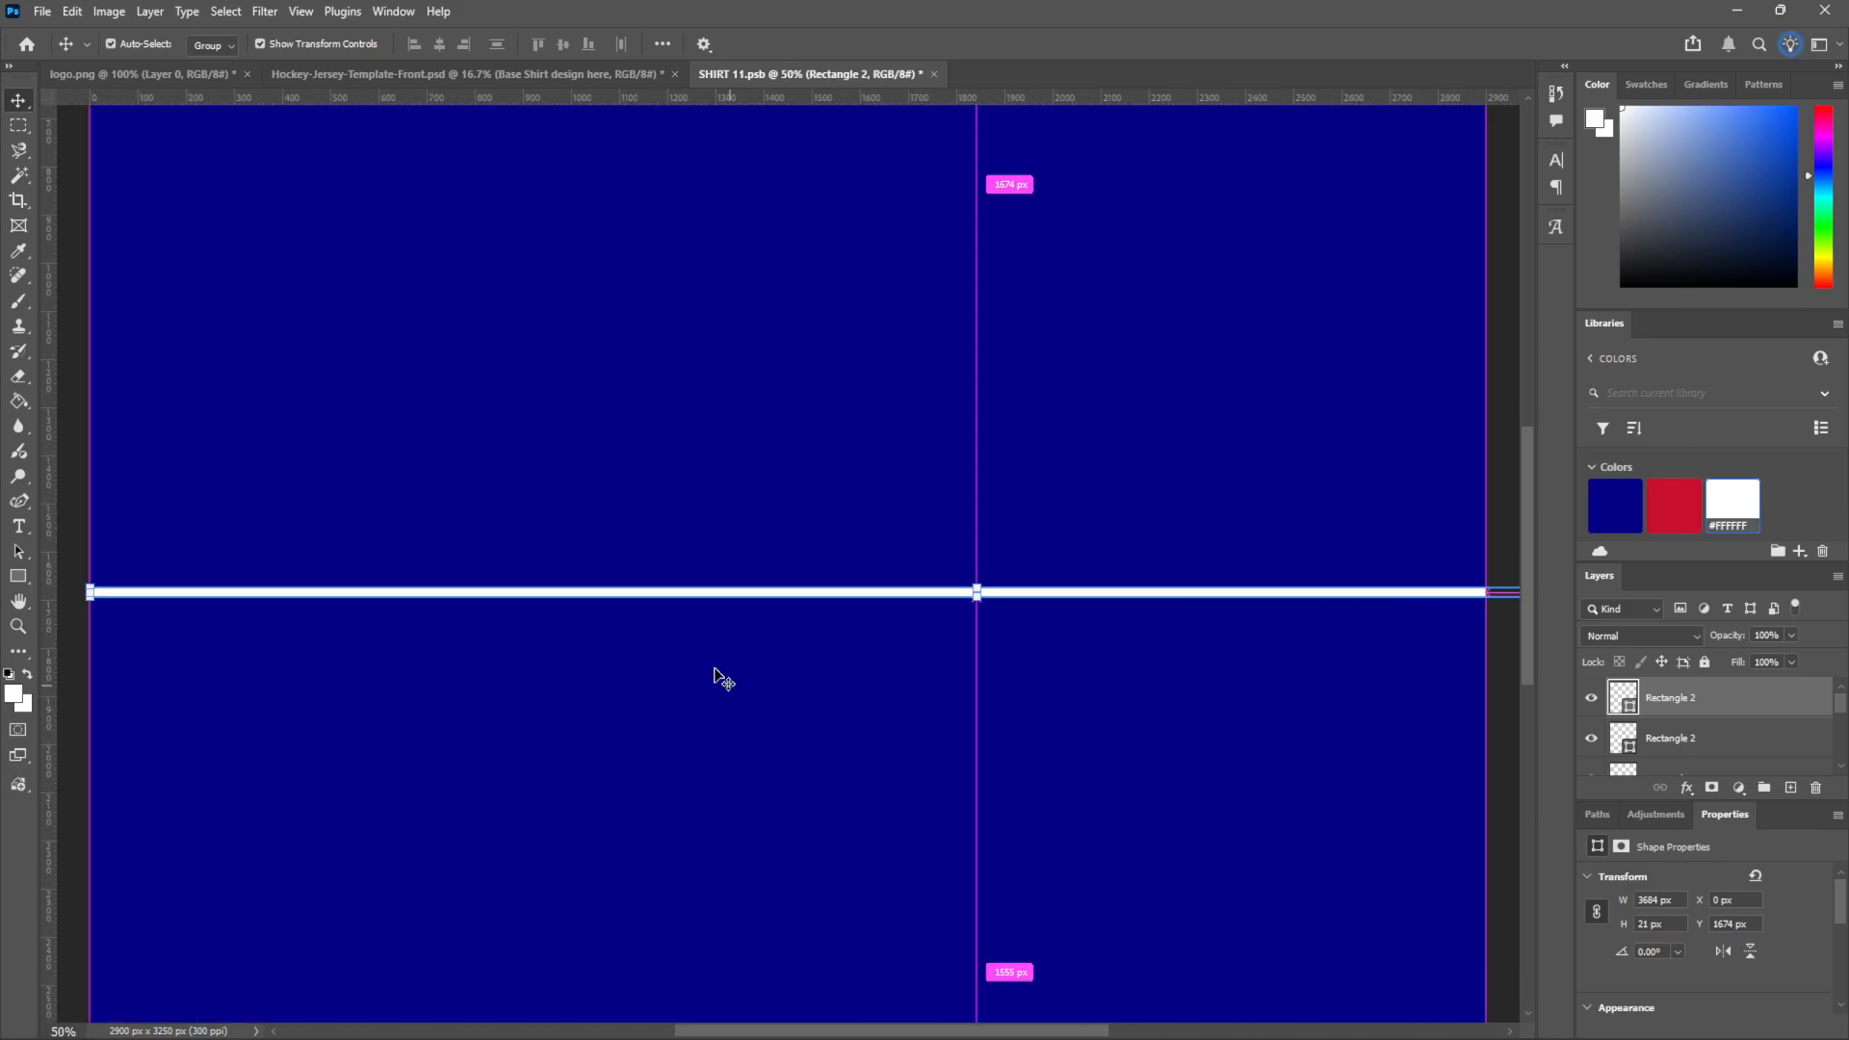
{"action": "scroll", "coordinate": [718, 664], "scroll_direction": "down", "scroll_amount": 3}
{"action": "left_click_drag", "start_coordinate": [703, 347], "coordinate": [691, 771]}
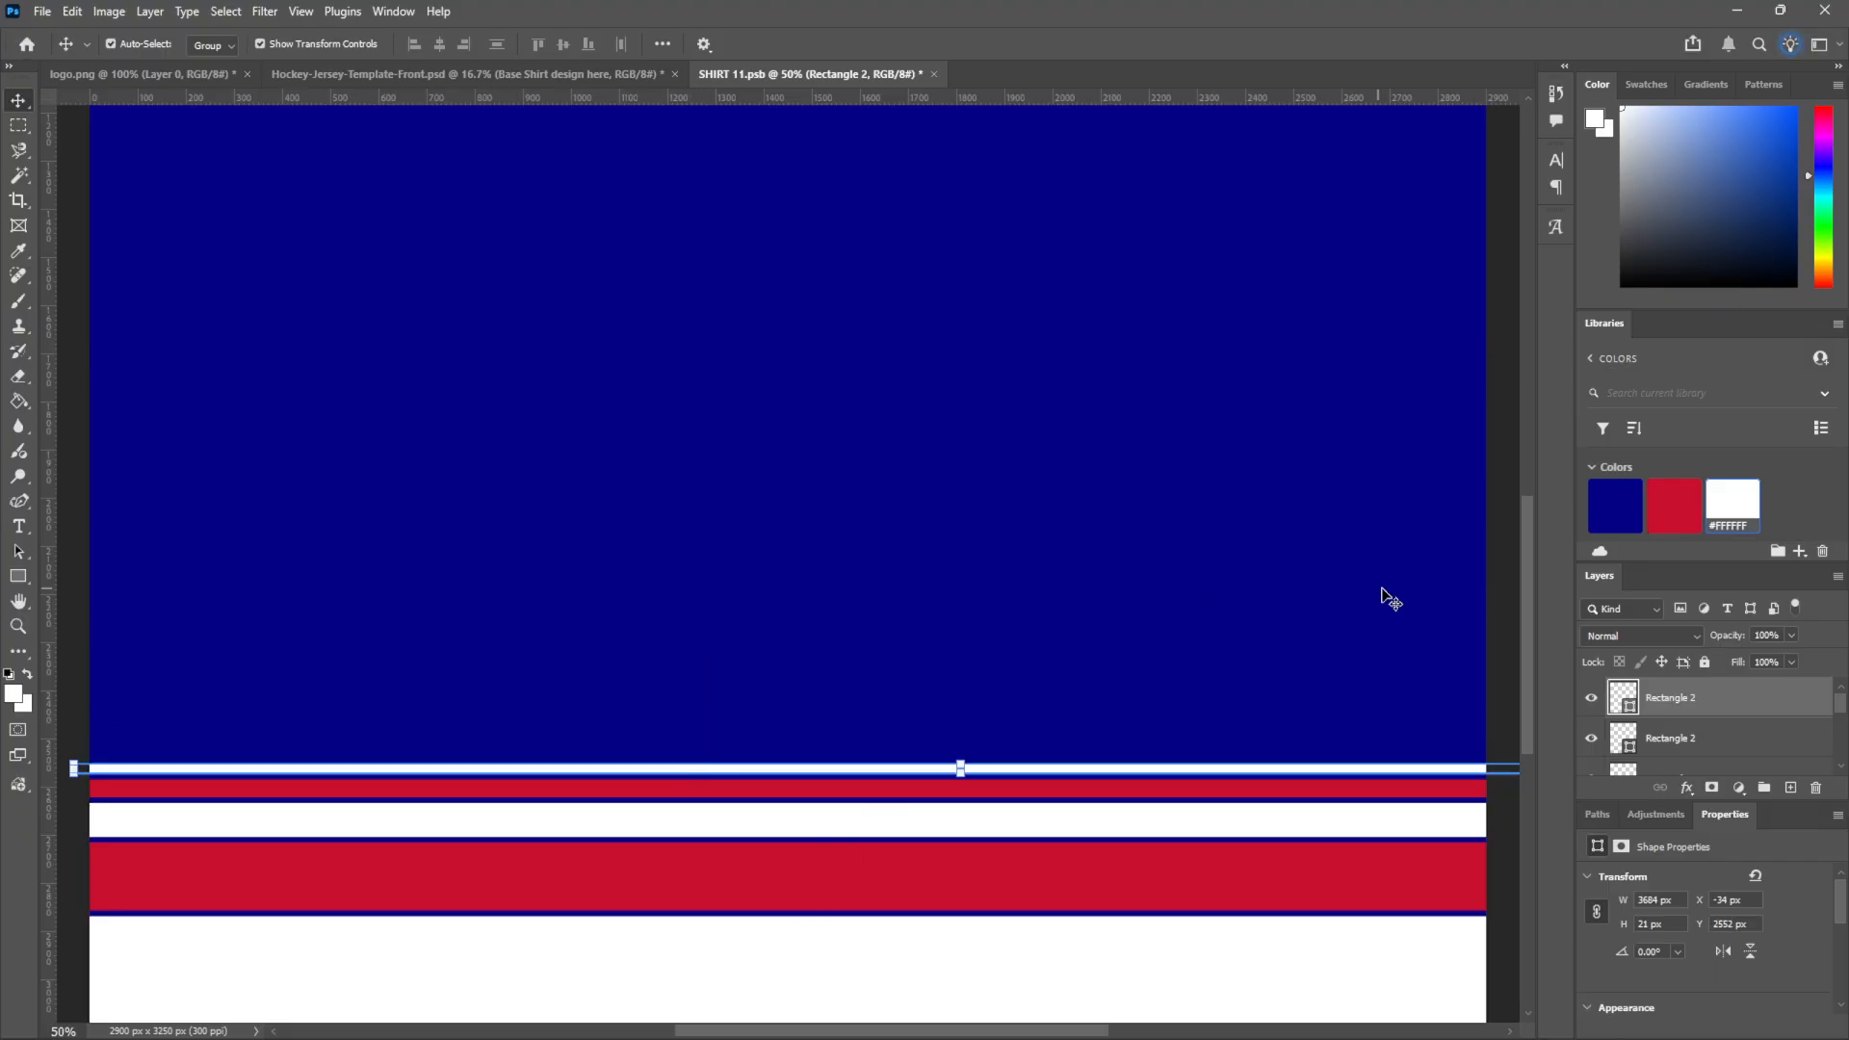
Paste a red stripe copy, thin it to about 11 px high and place it 12 px above the topmost white stripe
{"action": "key", "text": "ctrl+v"}
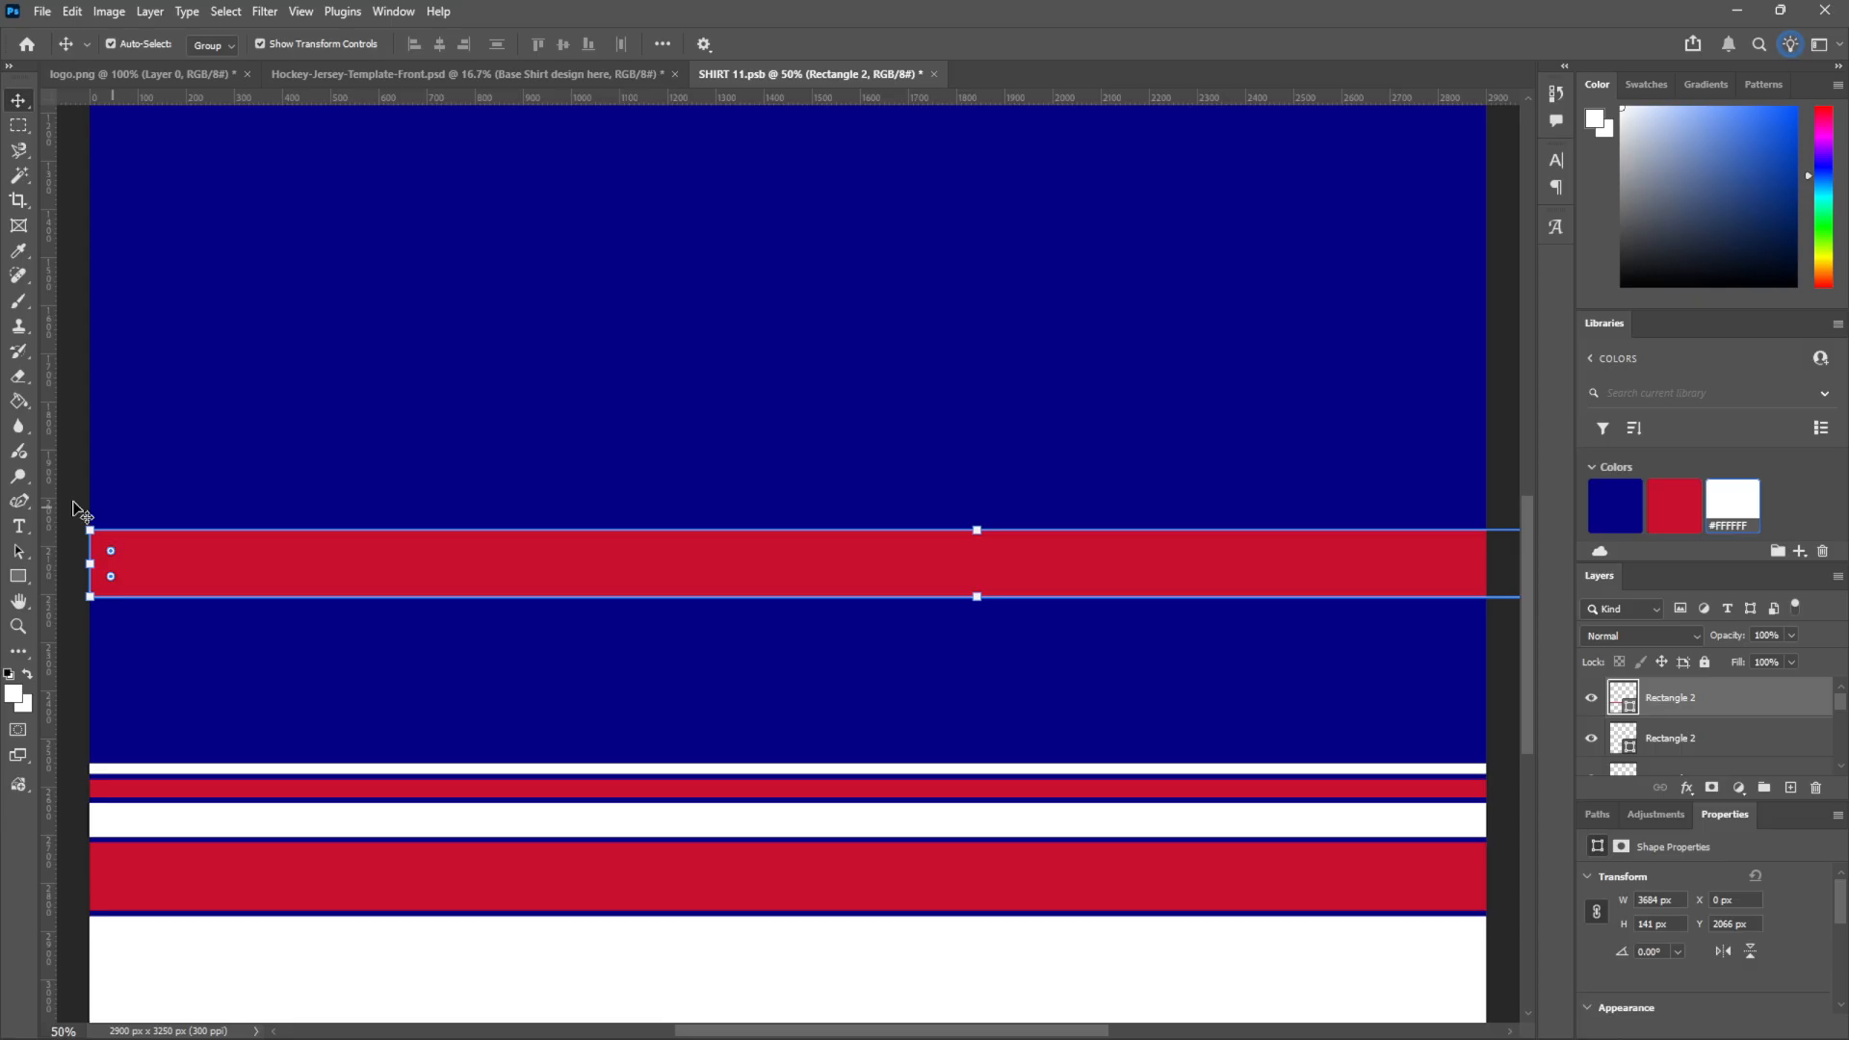
{"action": "key", "text": "u"}
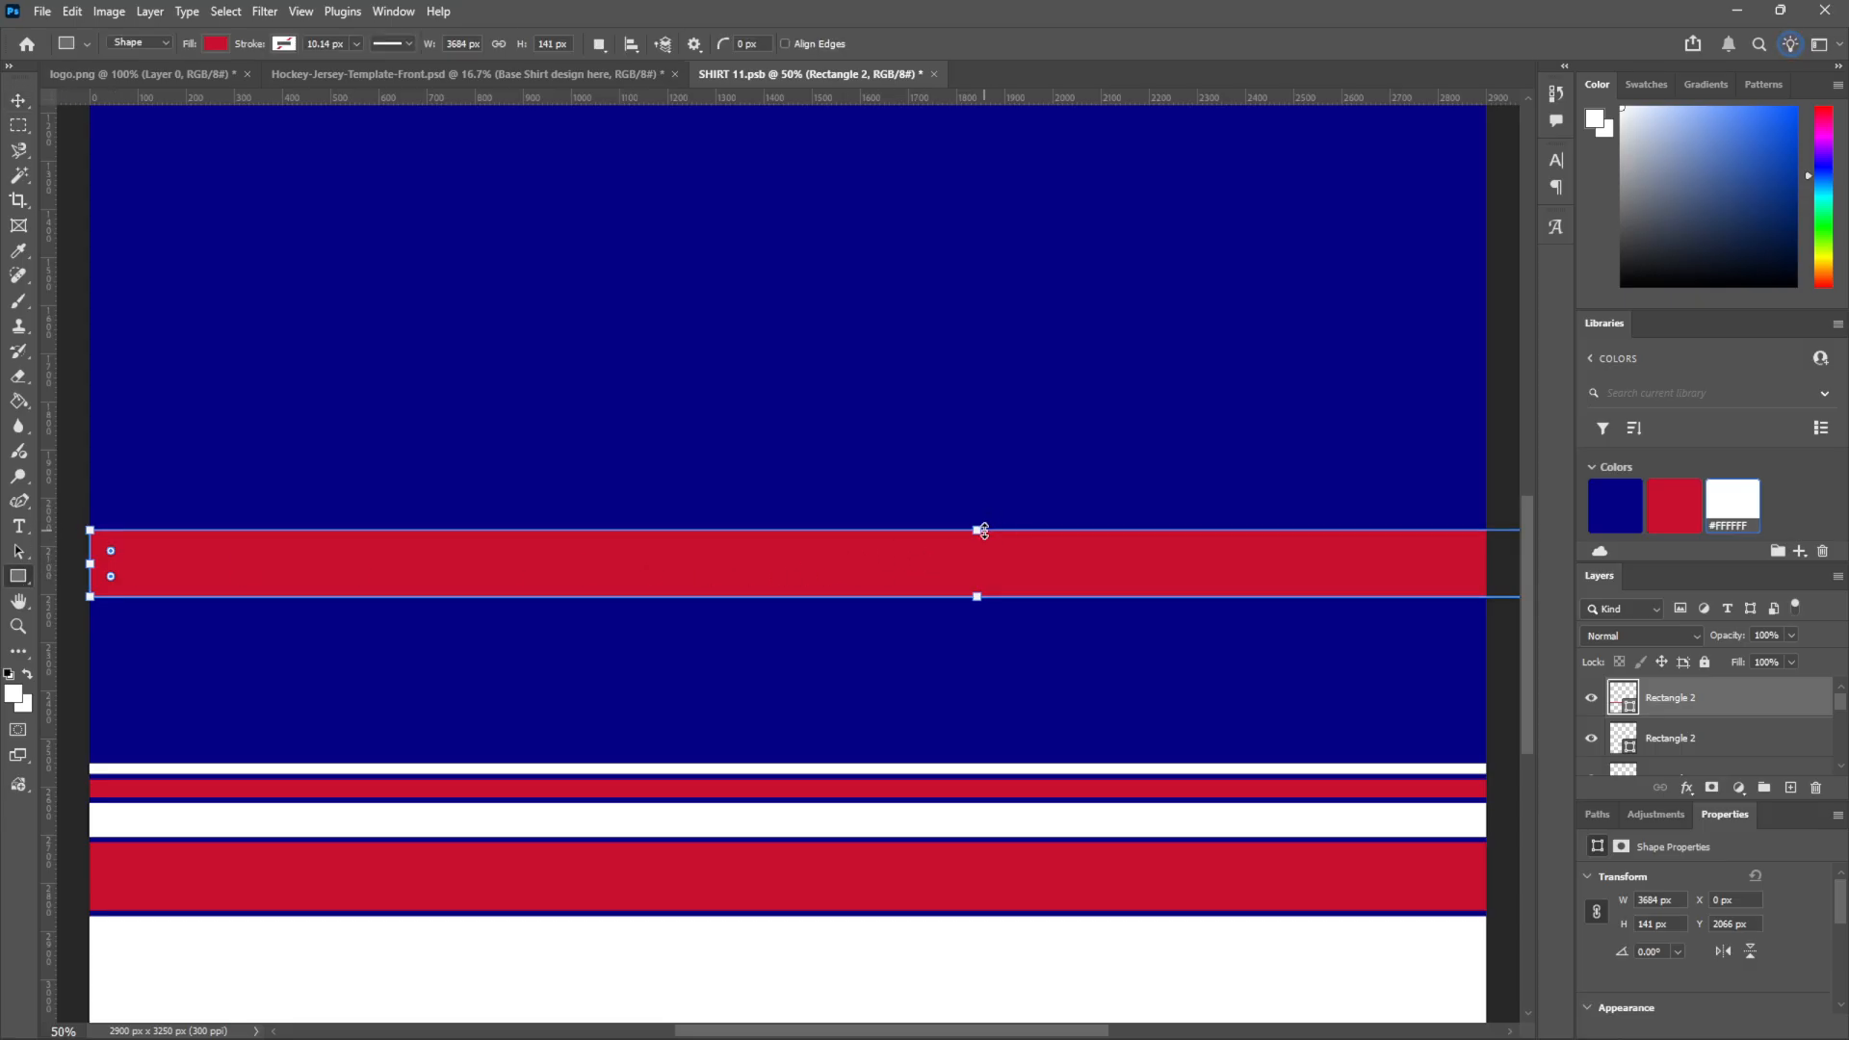
{"action": "left_click_drag", "start_coordinate": [984, 530], "coordinate": [983, 593]}
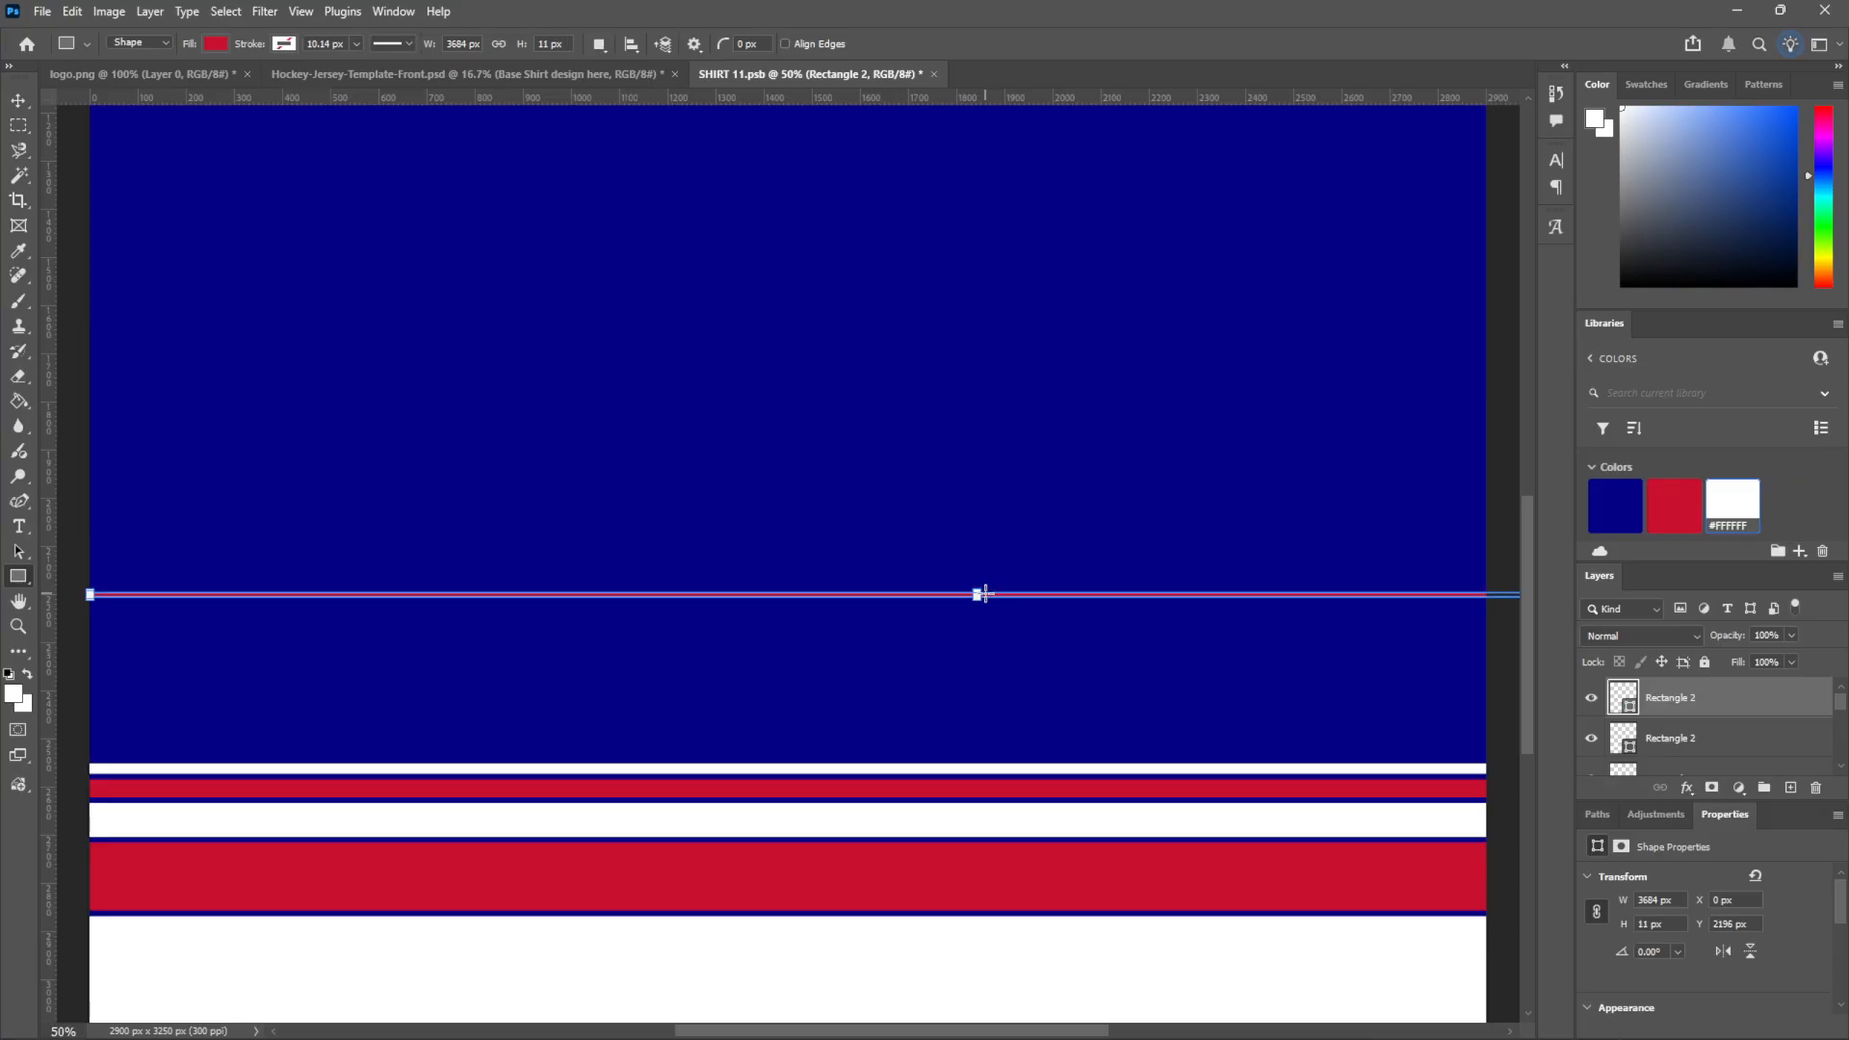
{"action": "left_click", "coordinate": [19, 99]}
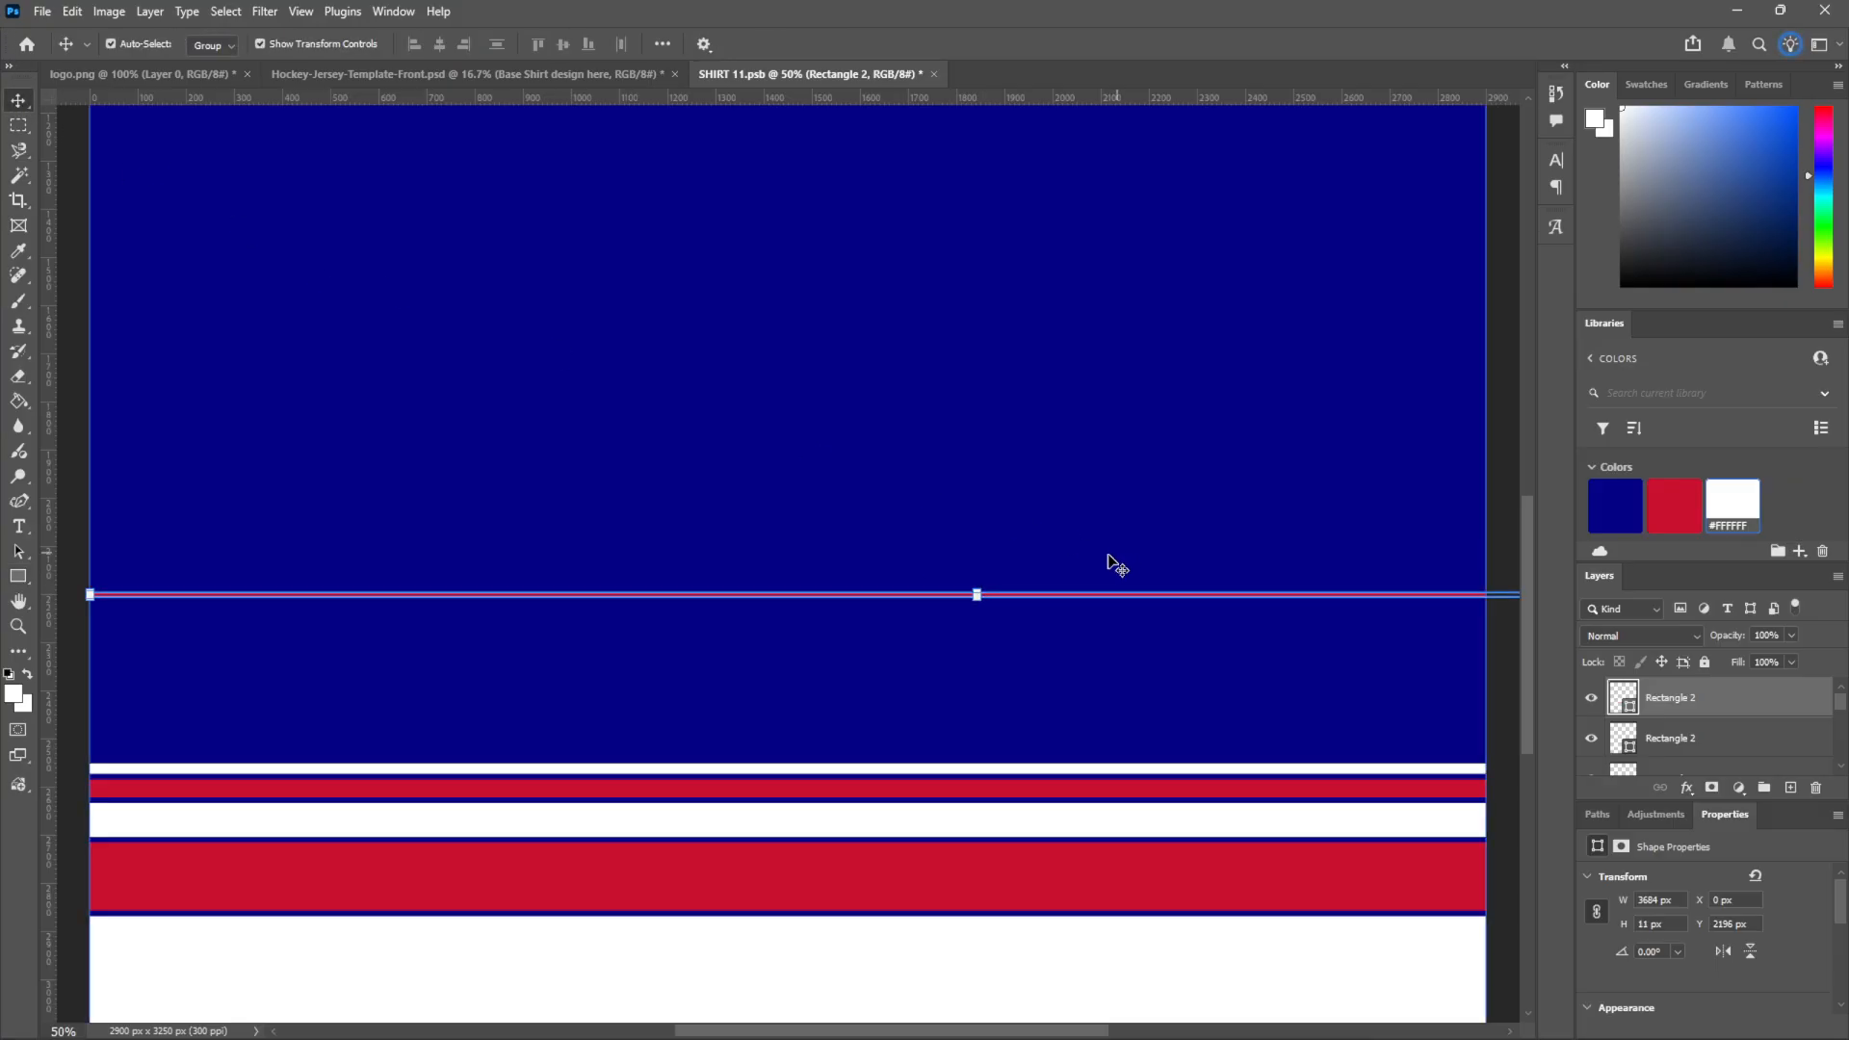
{"action": "left_click_drag", "start_coordinate": [1005, 598], "coordinate": [987, 757]}
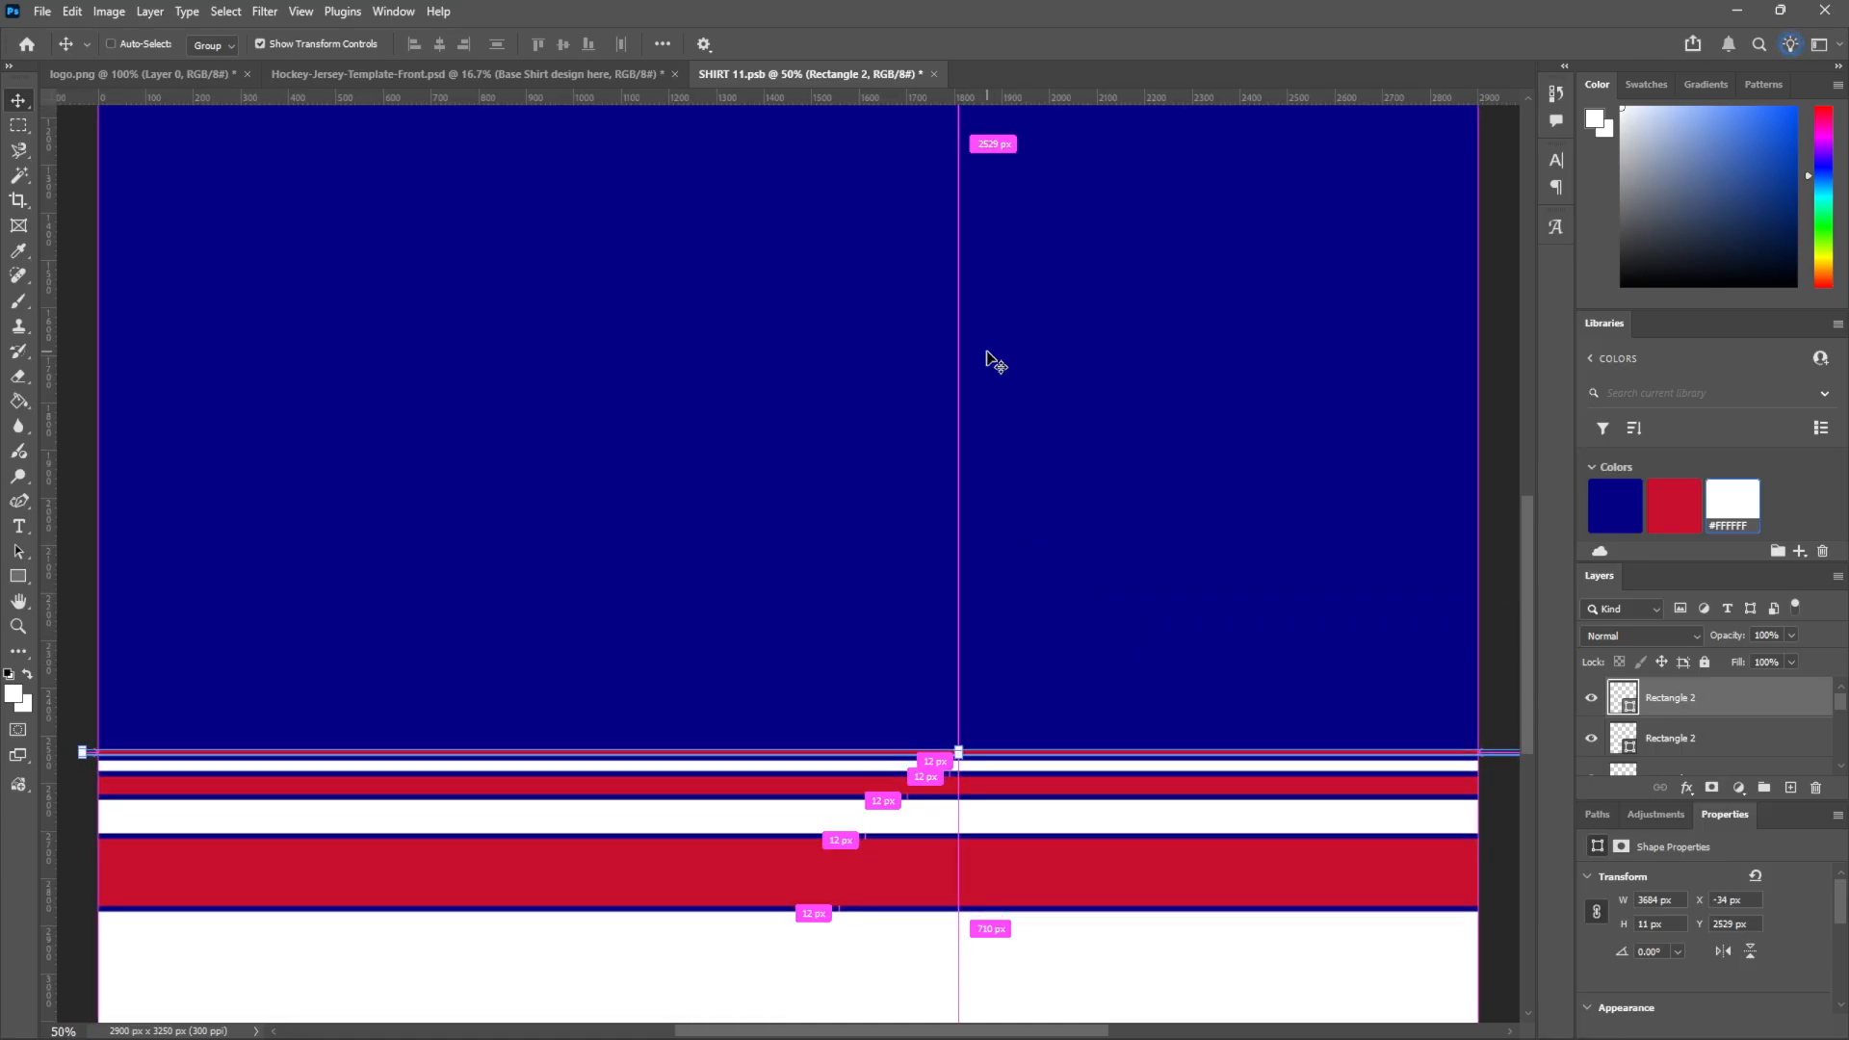
Save the stripe design in SHIRT 11.psb and view it on the jersey in Hockey-Jersey-Template-Front.psd
{"action": "key", "text": "ctrl+minus"}
{"action": "key", "text": "ctrl+minus"}
{"action": "left_click", "coordinate": [1310, 411]}
{"action": "key", "text": "ctrl+minus"}
{"action": "key", "text": "ctrl+minus"}
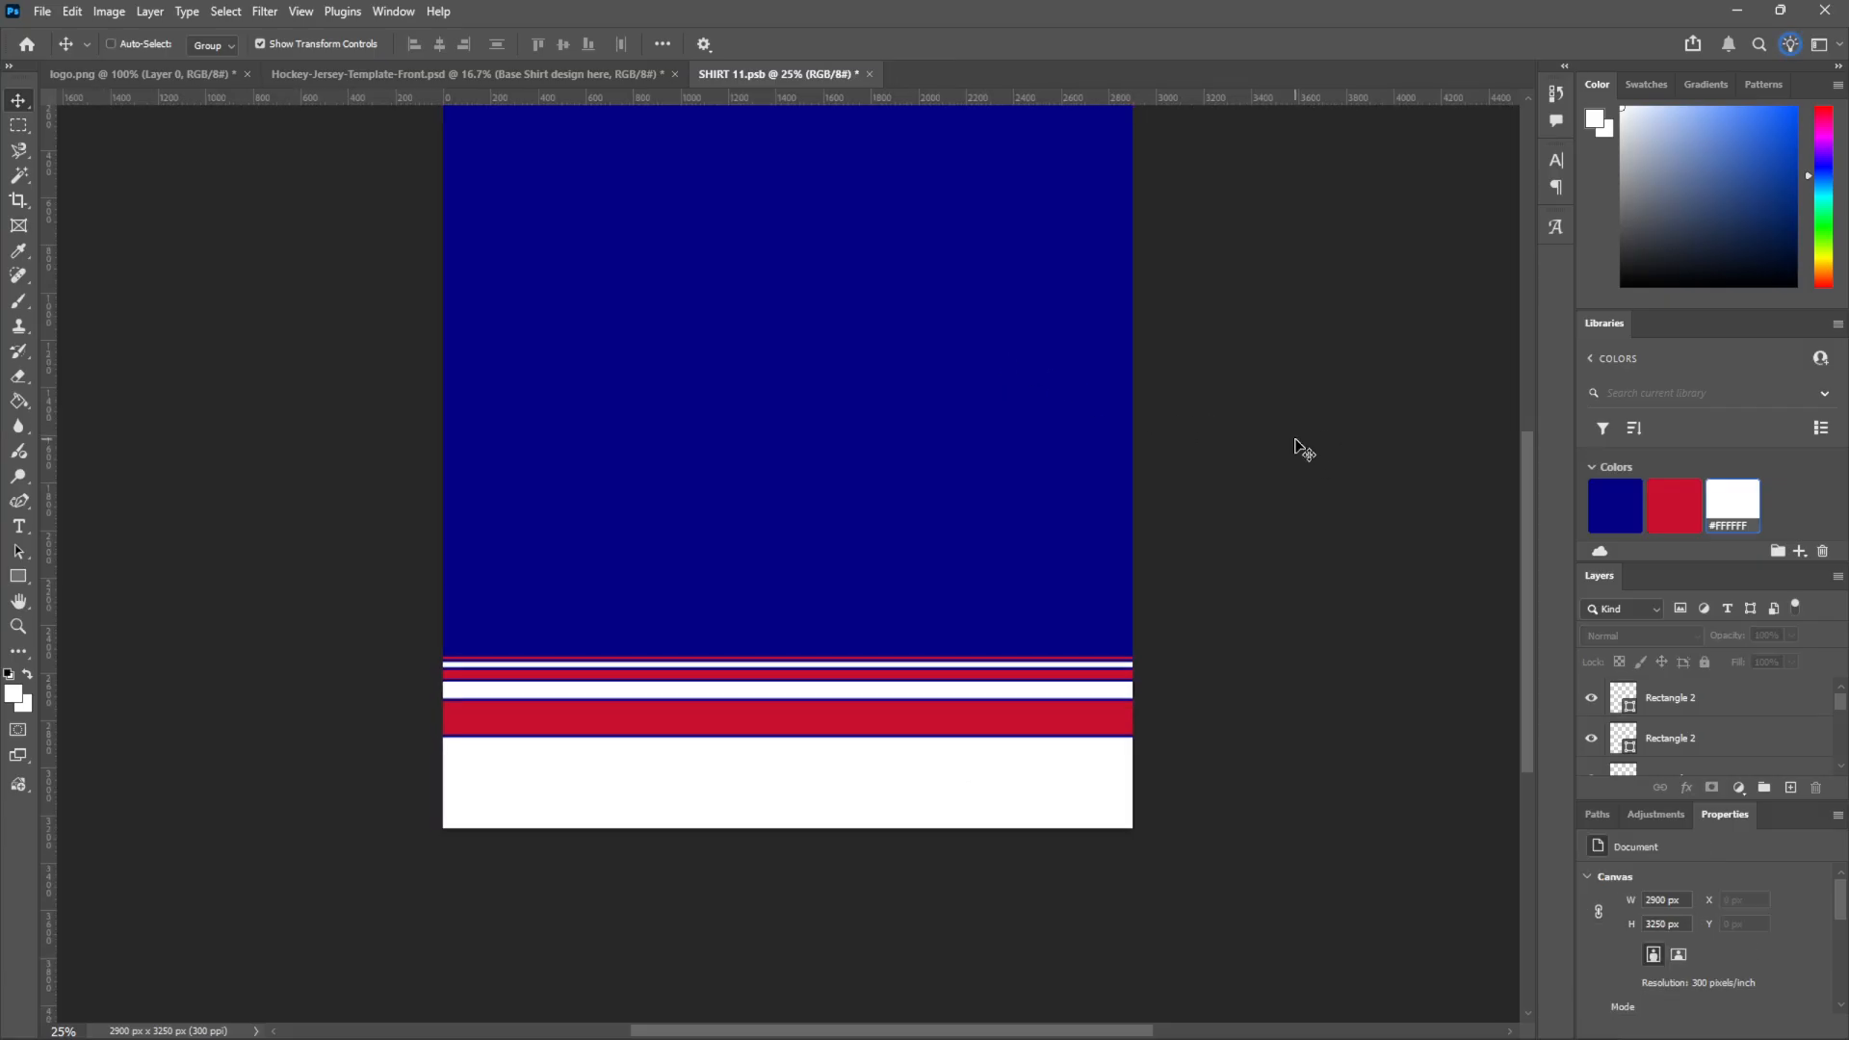
{"action": "key", "text": "ctrl+plus"}
{"action": "key", "text": "ctrl+plus"}
{"action": "scroll", "coordinate": [1287, 488], "scroll_direction": "up", "scroll_amount": 2}
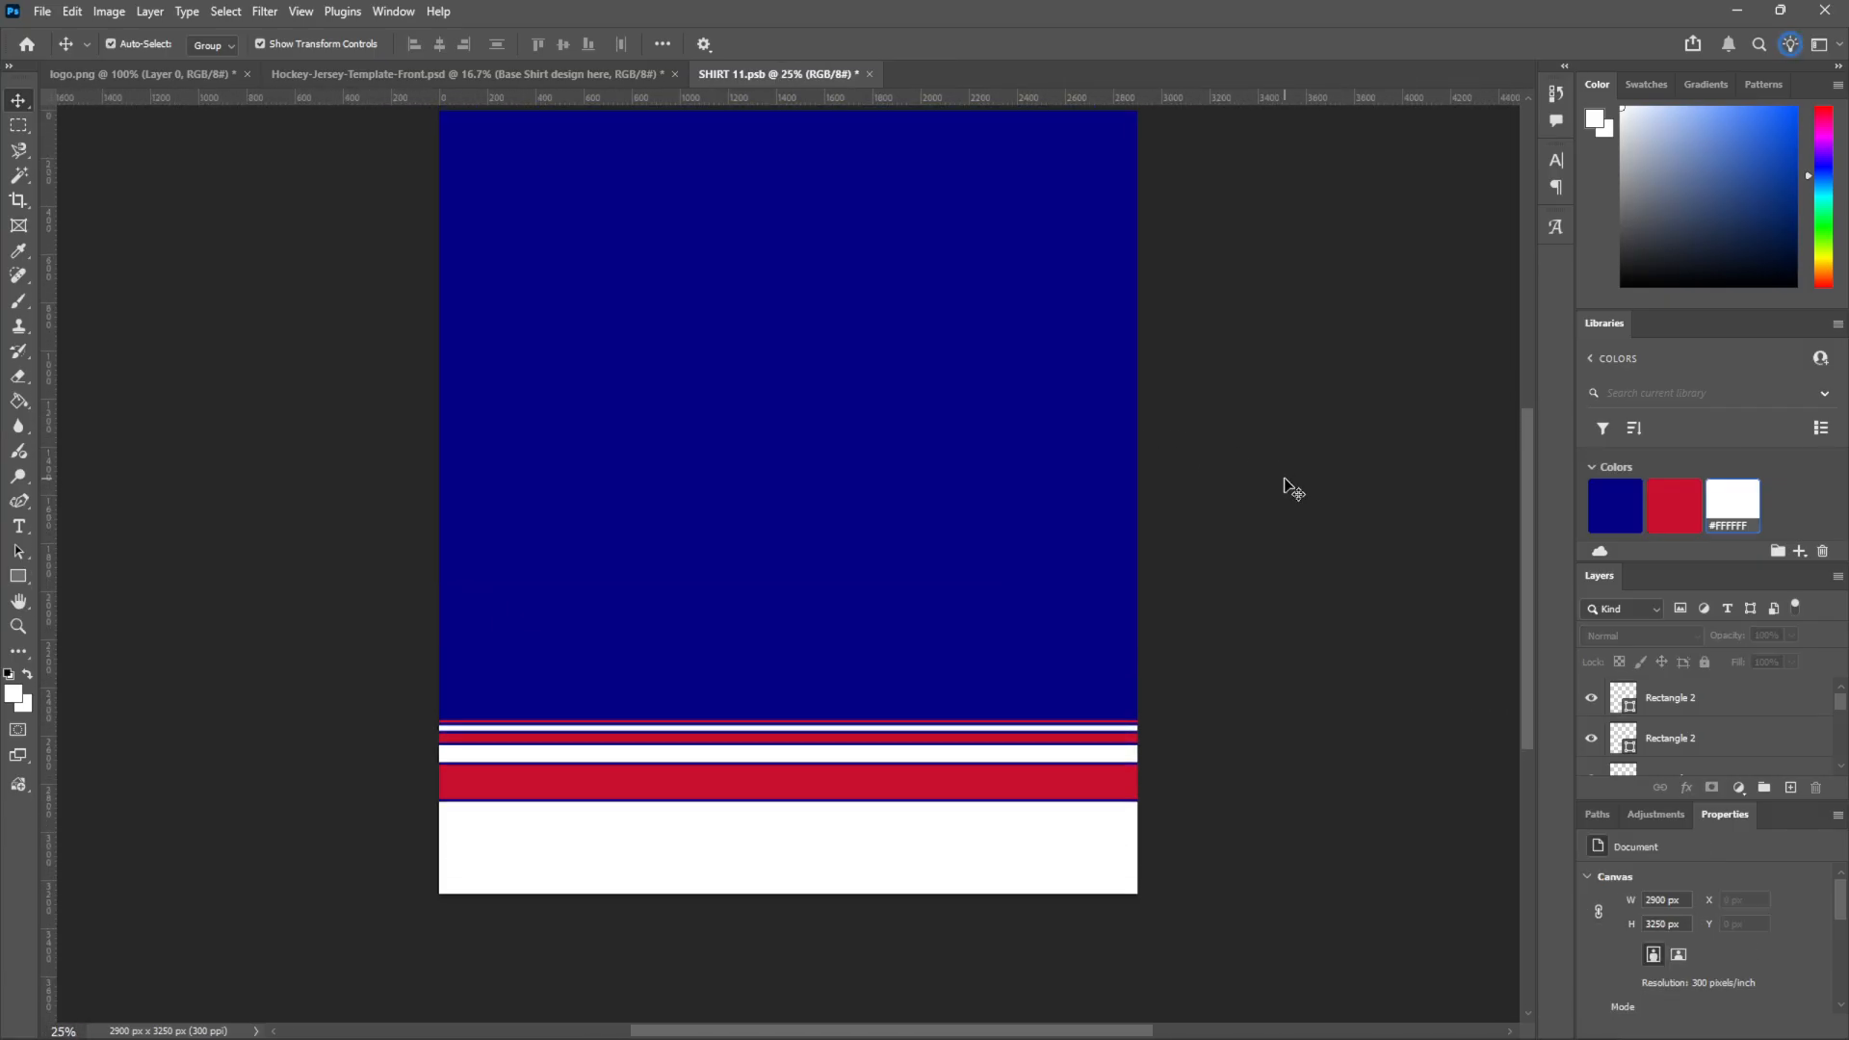
{"action": "key", "text": "ctrl+s"}
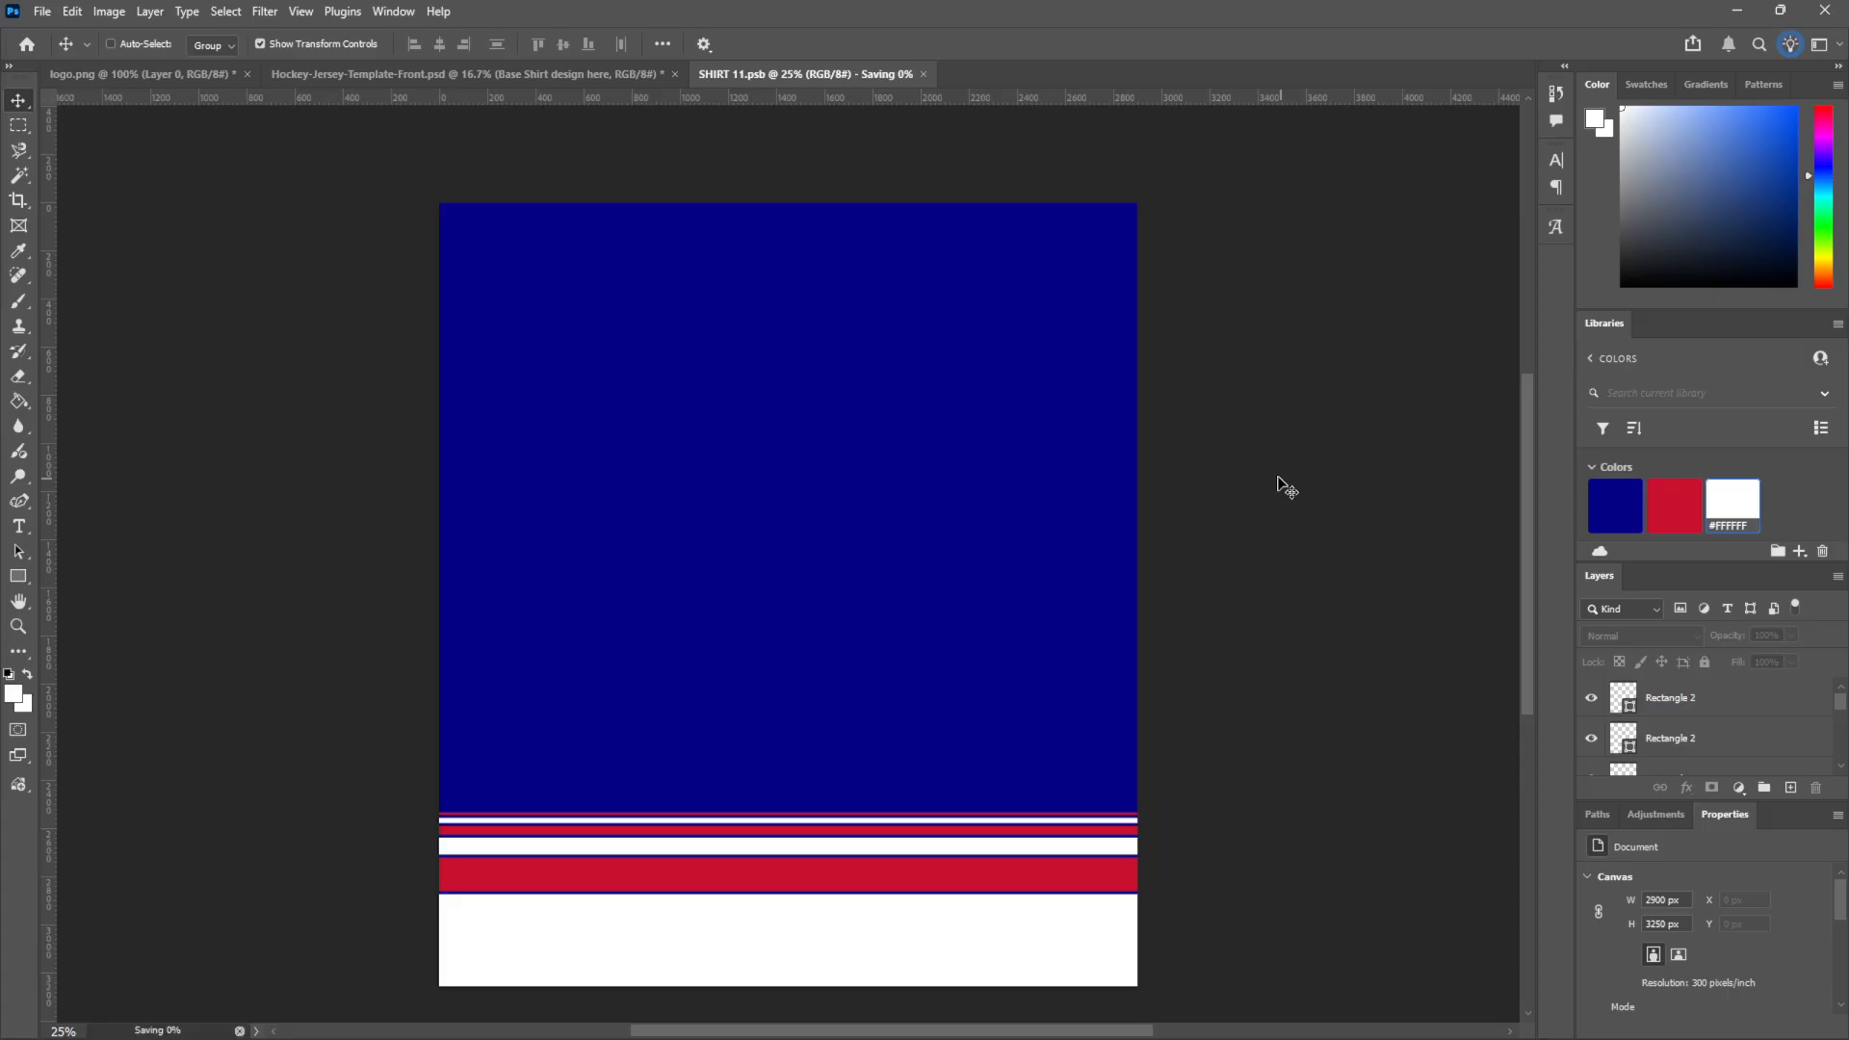
{"action": "left_click", "coordinate": [453, 75]}
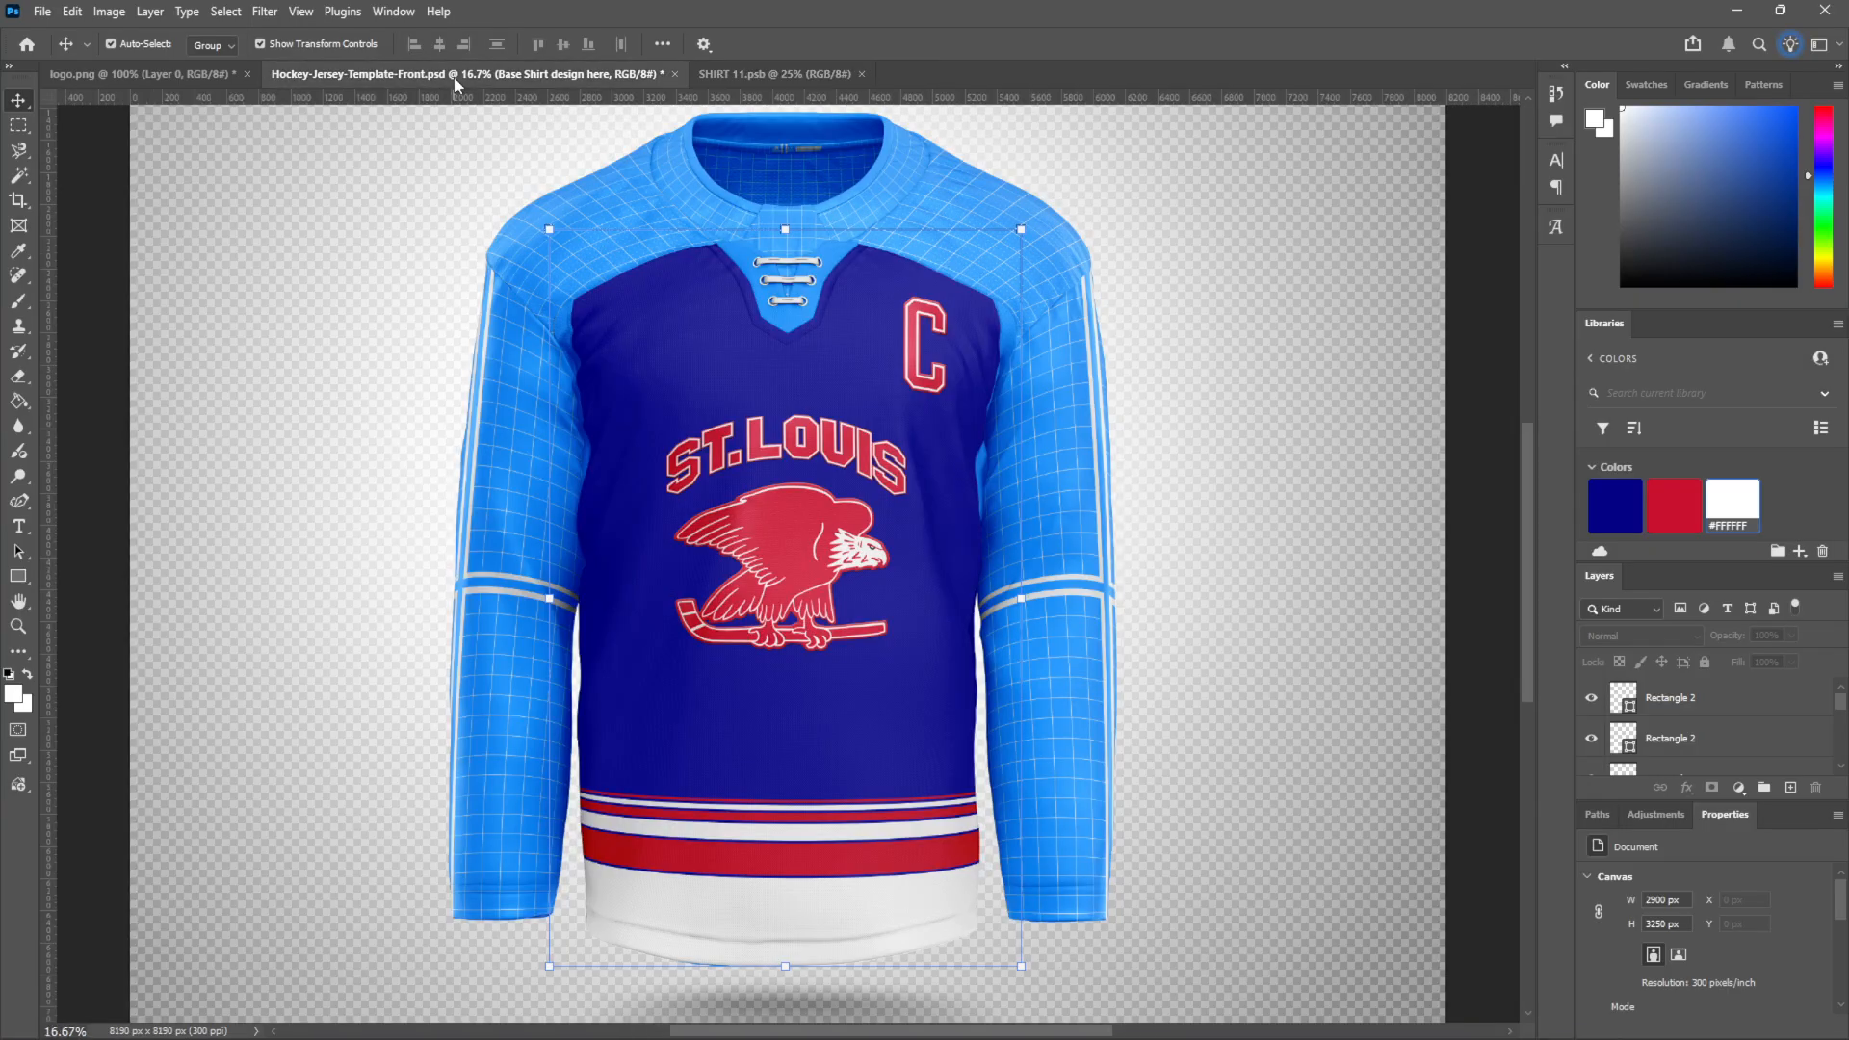
{"action": "left_click", "coordinate": [1308, 421]}
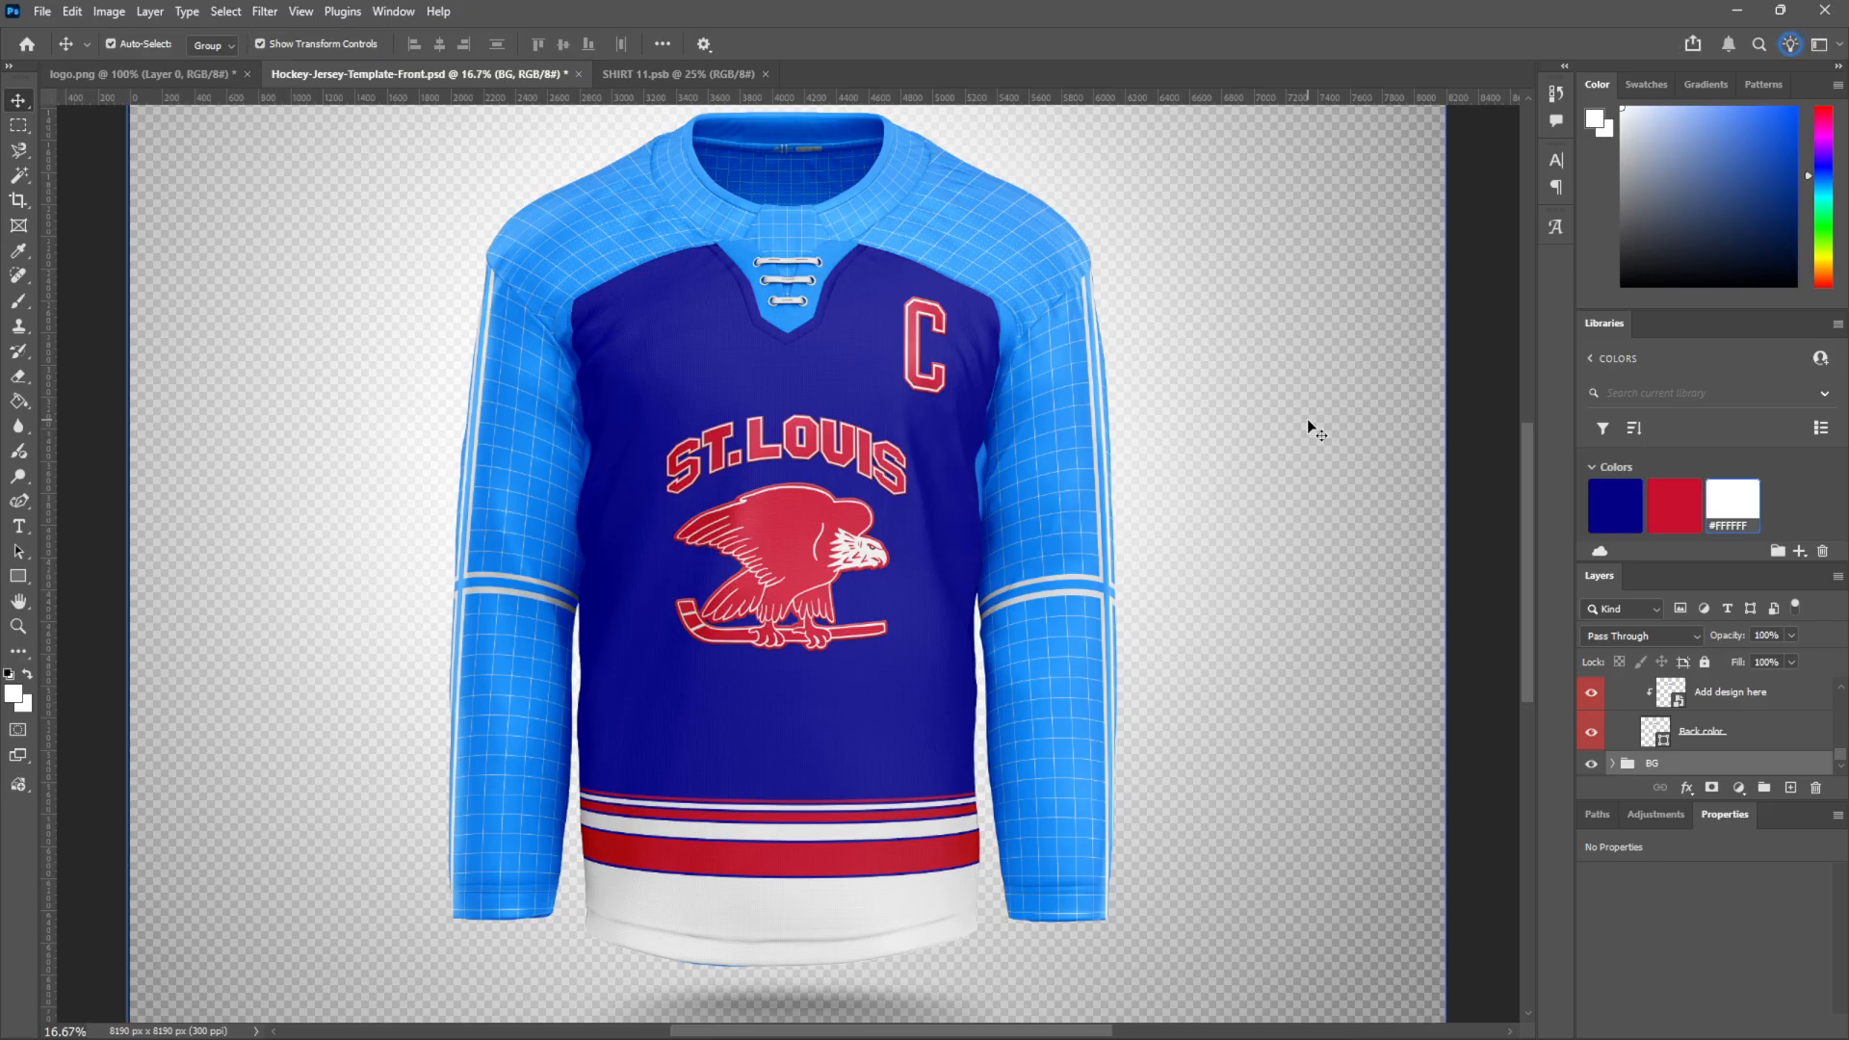
Select all the stripe layers and the white bottom band in SHIRT 11.psb, then close that document
{"action": "left_click", "coordinate": [719, 74]}
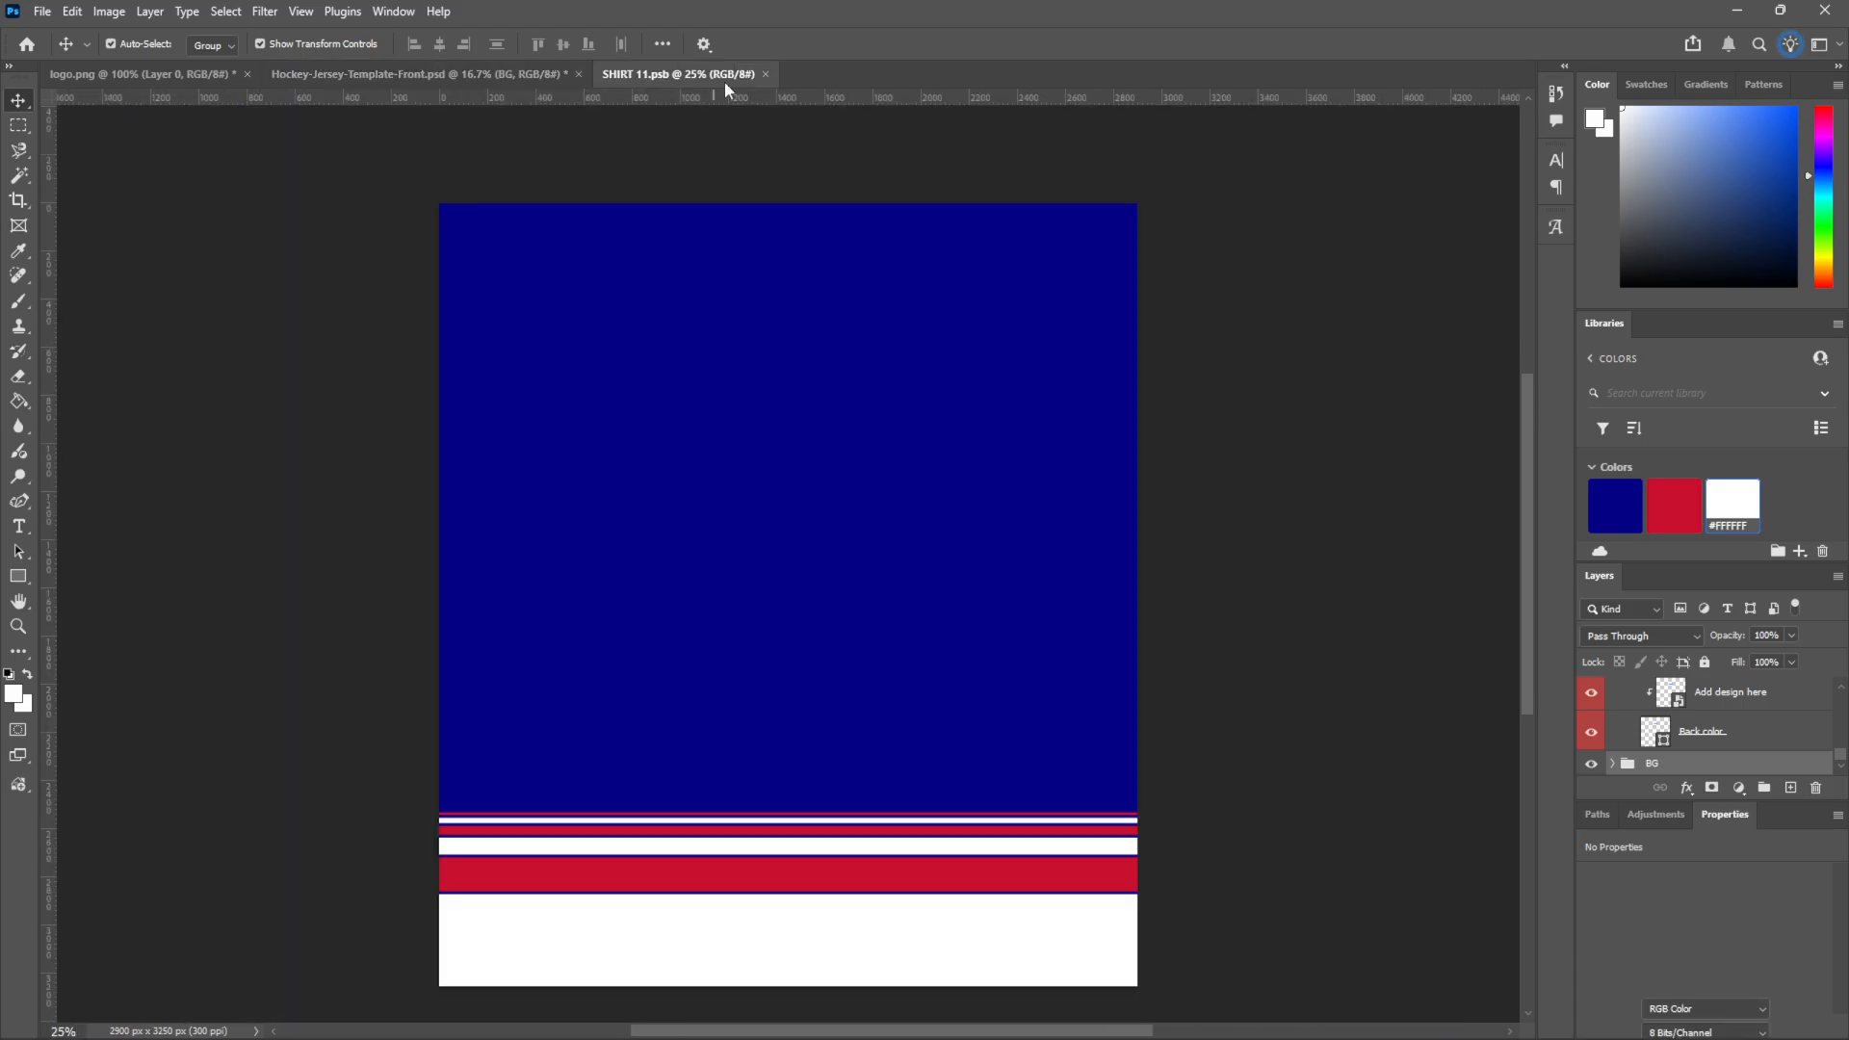
{"action": "scroll", "coordinate": [1700, 734], "scroll_direction": "up", "scroll_amount": 5}
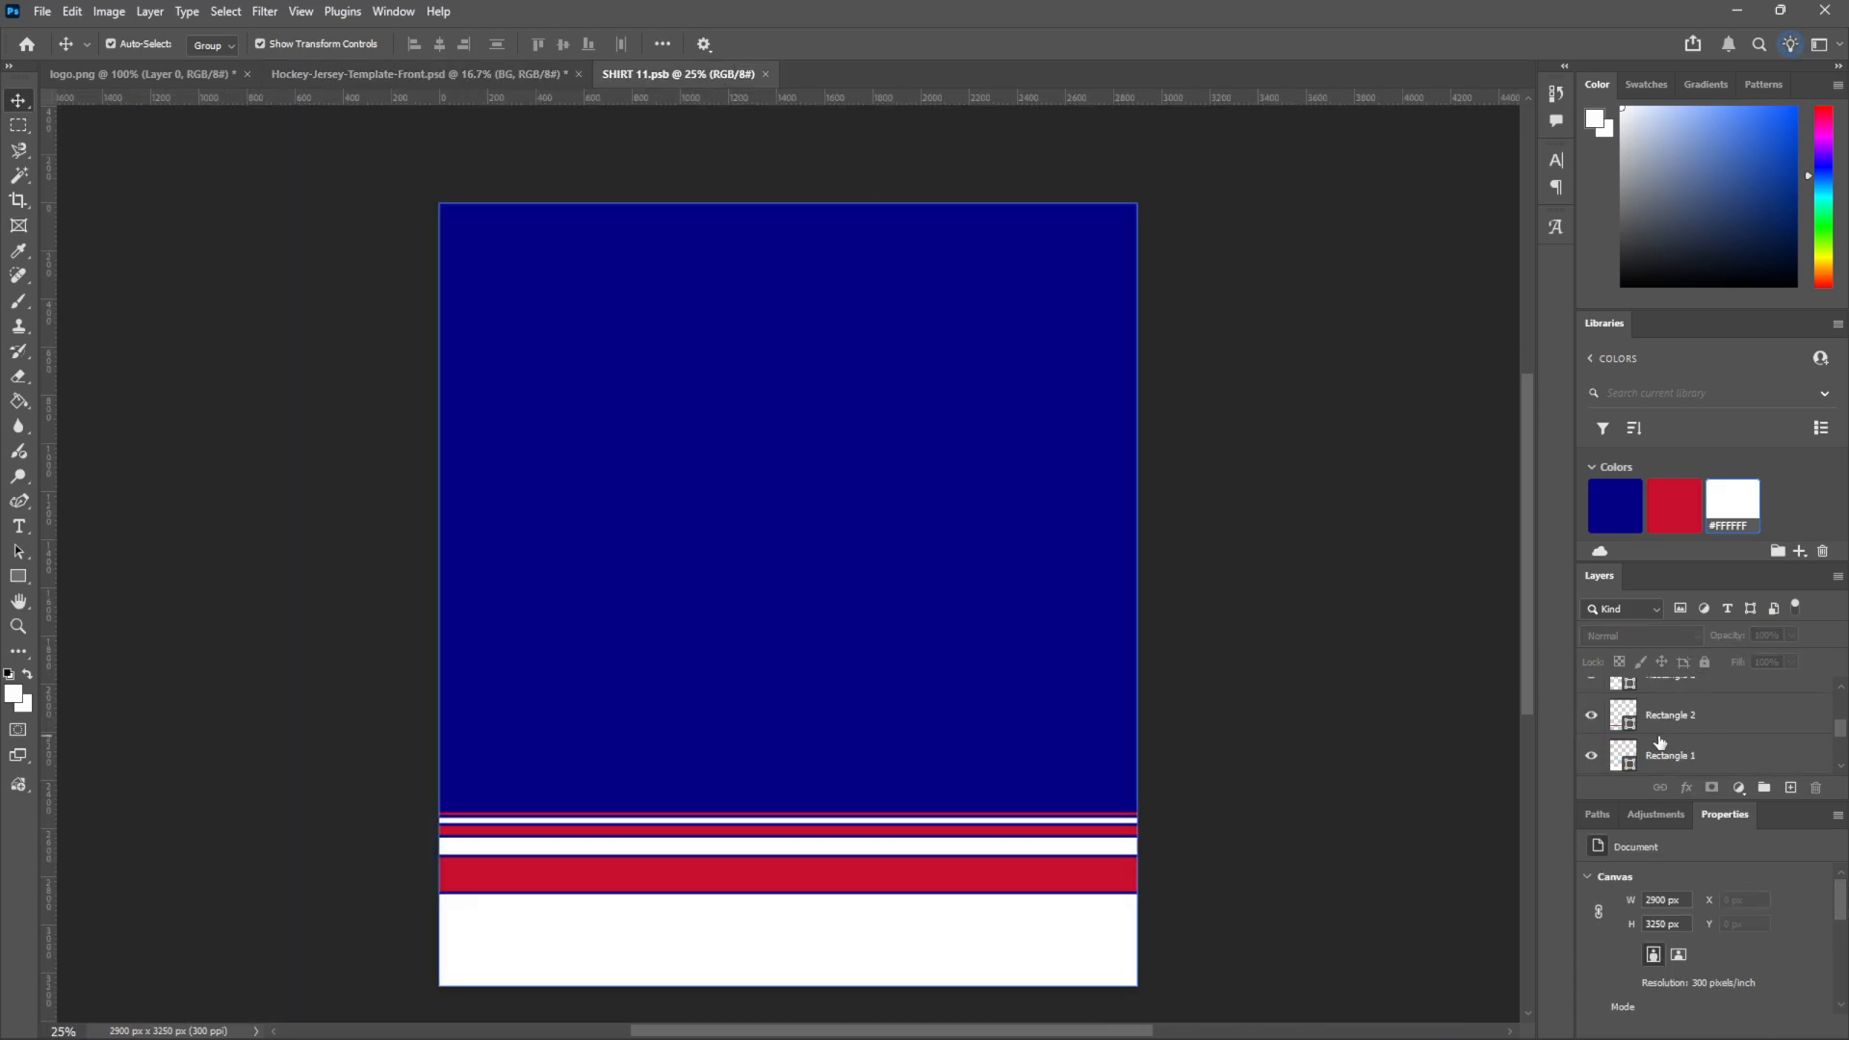
{"action": "scroll", "coordinate": [1722, 733], "scroll_direction": "down", "scroll_amount": 3}
{"action": "left_click", "coordinate": [1722, 733]}
{"action": "scroll", "coordinate": [1722, 731], "scroll_direction": "up", "scroll_amount": 3}
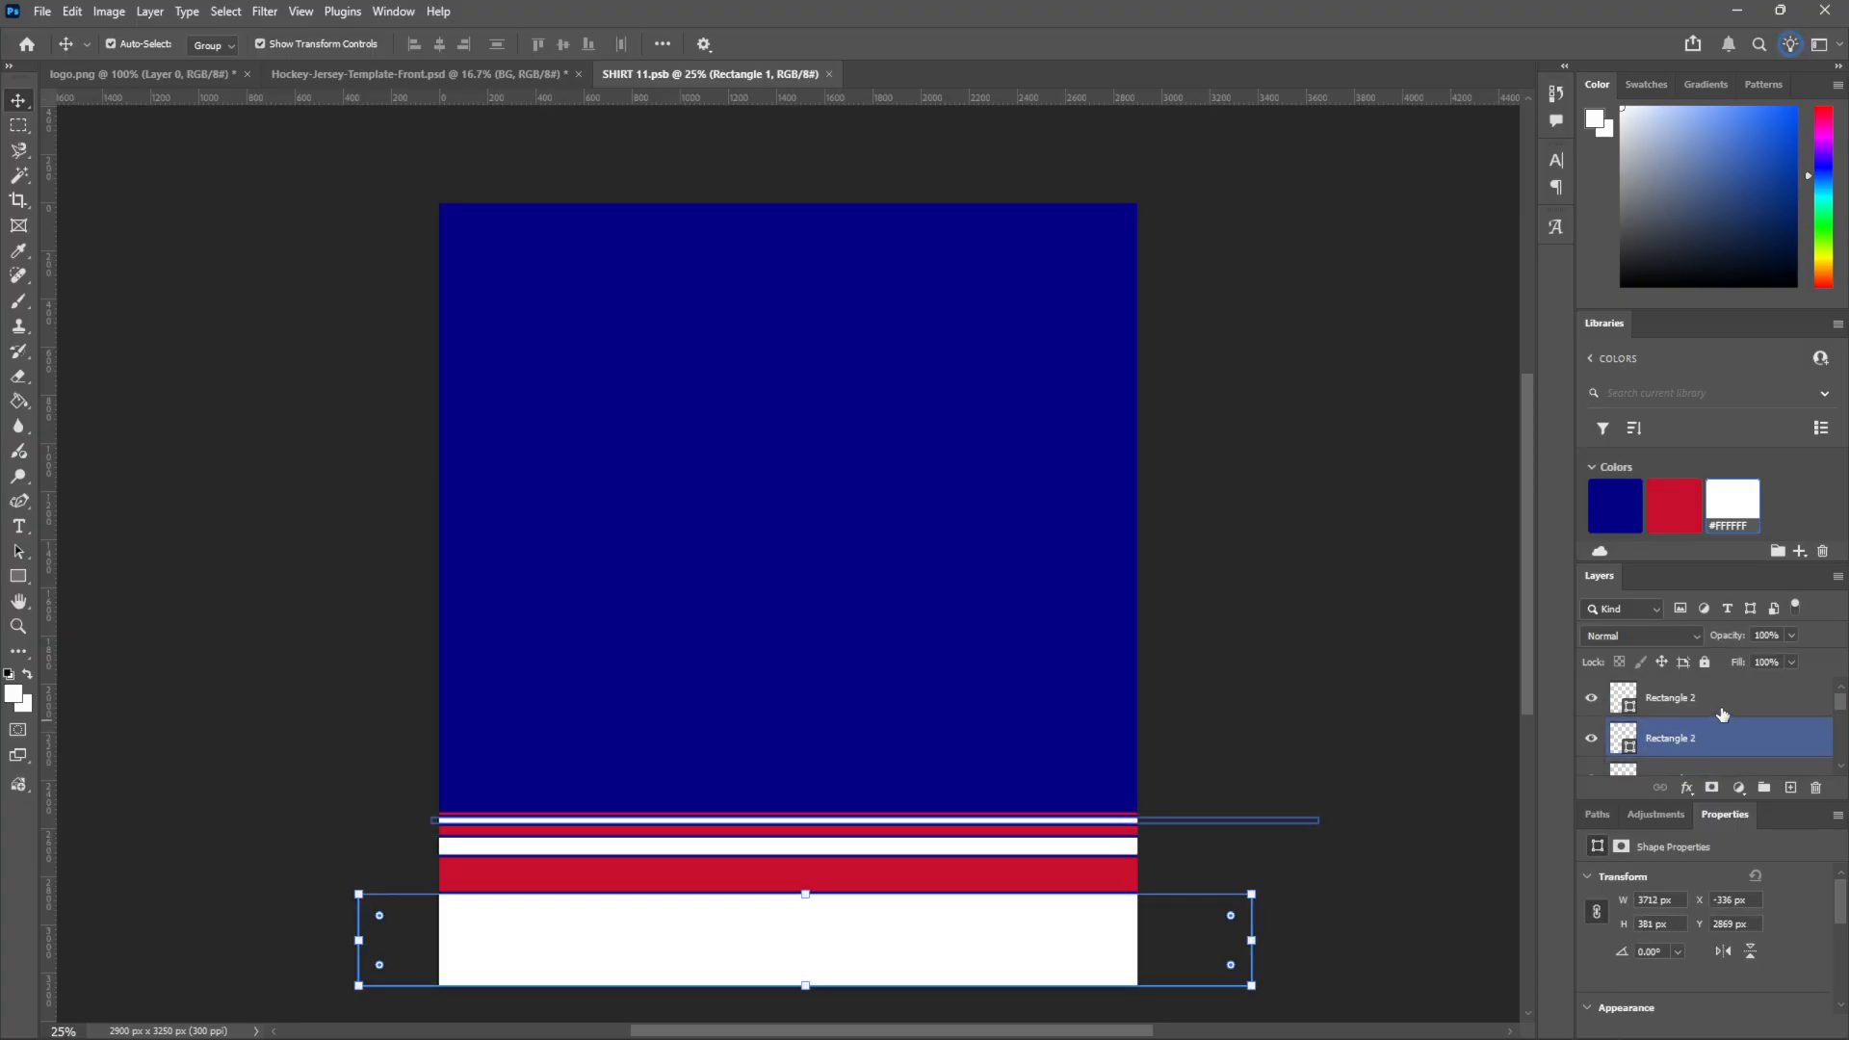
{"action": "left_click", "coordinate": [1724, 712], "text": "ctrl"}
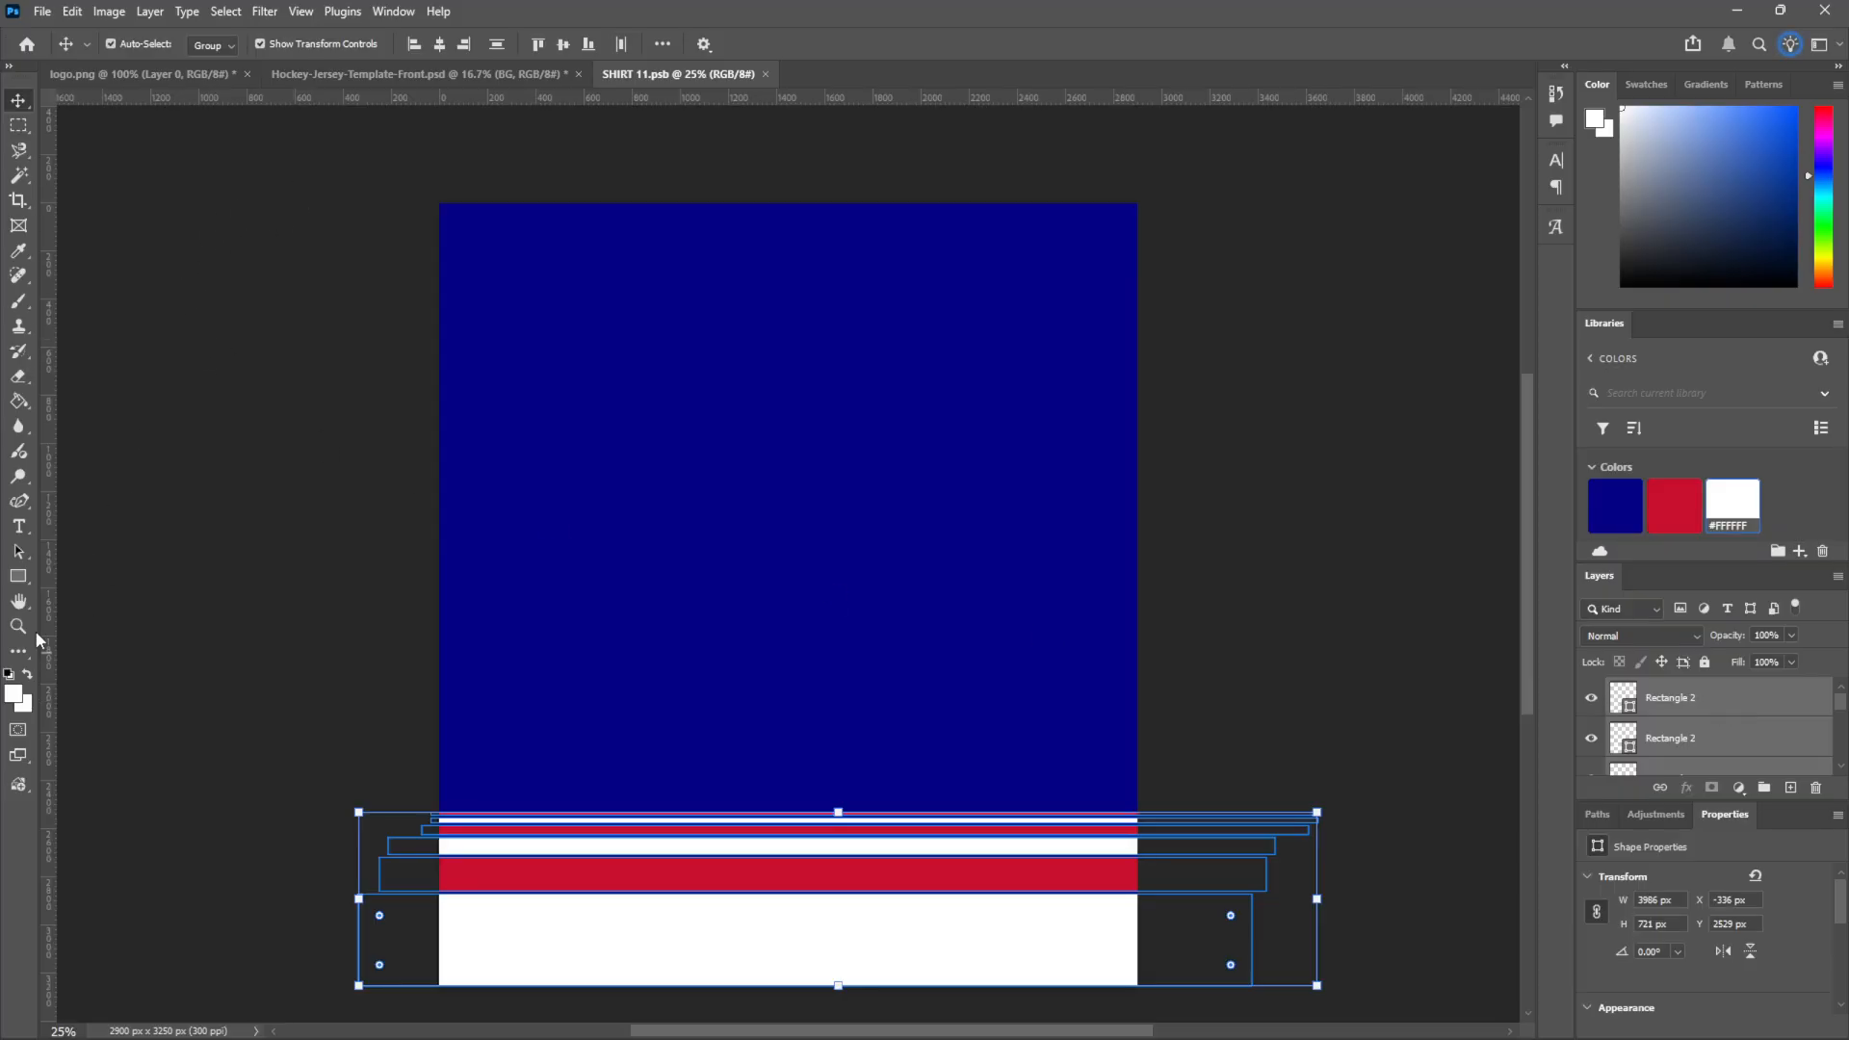
{"action": "left_click", "coordinate": [18, 575]}
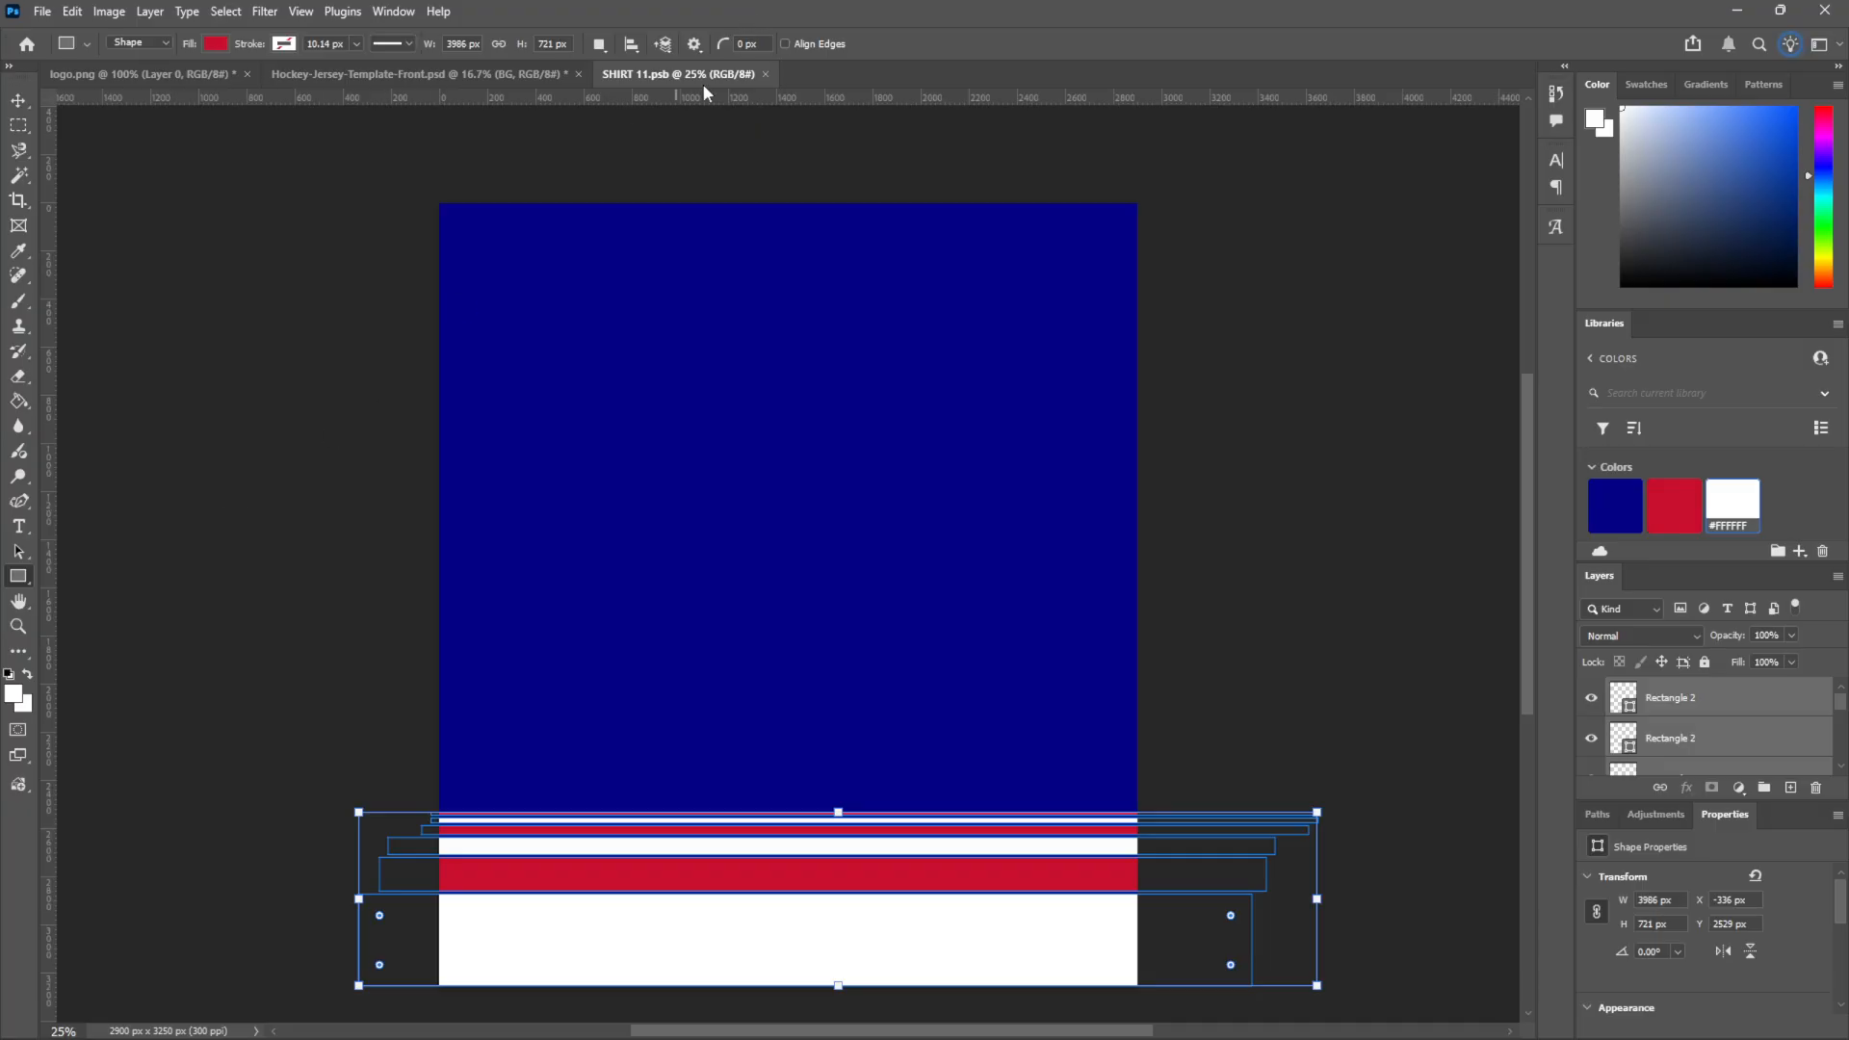
{"action": "left_click", "coordinate": [765, 74]}
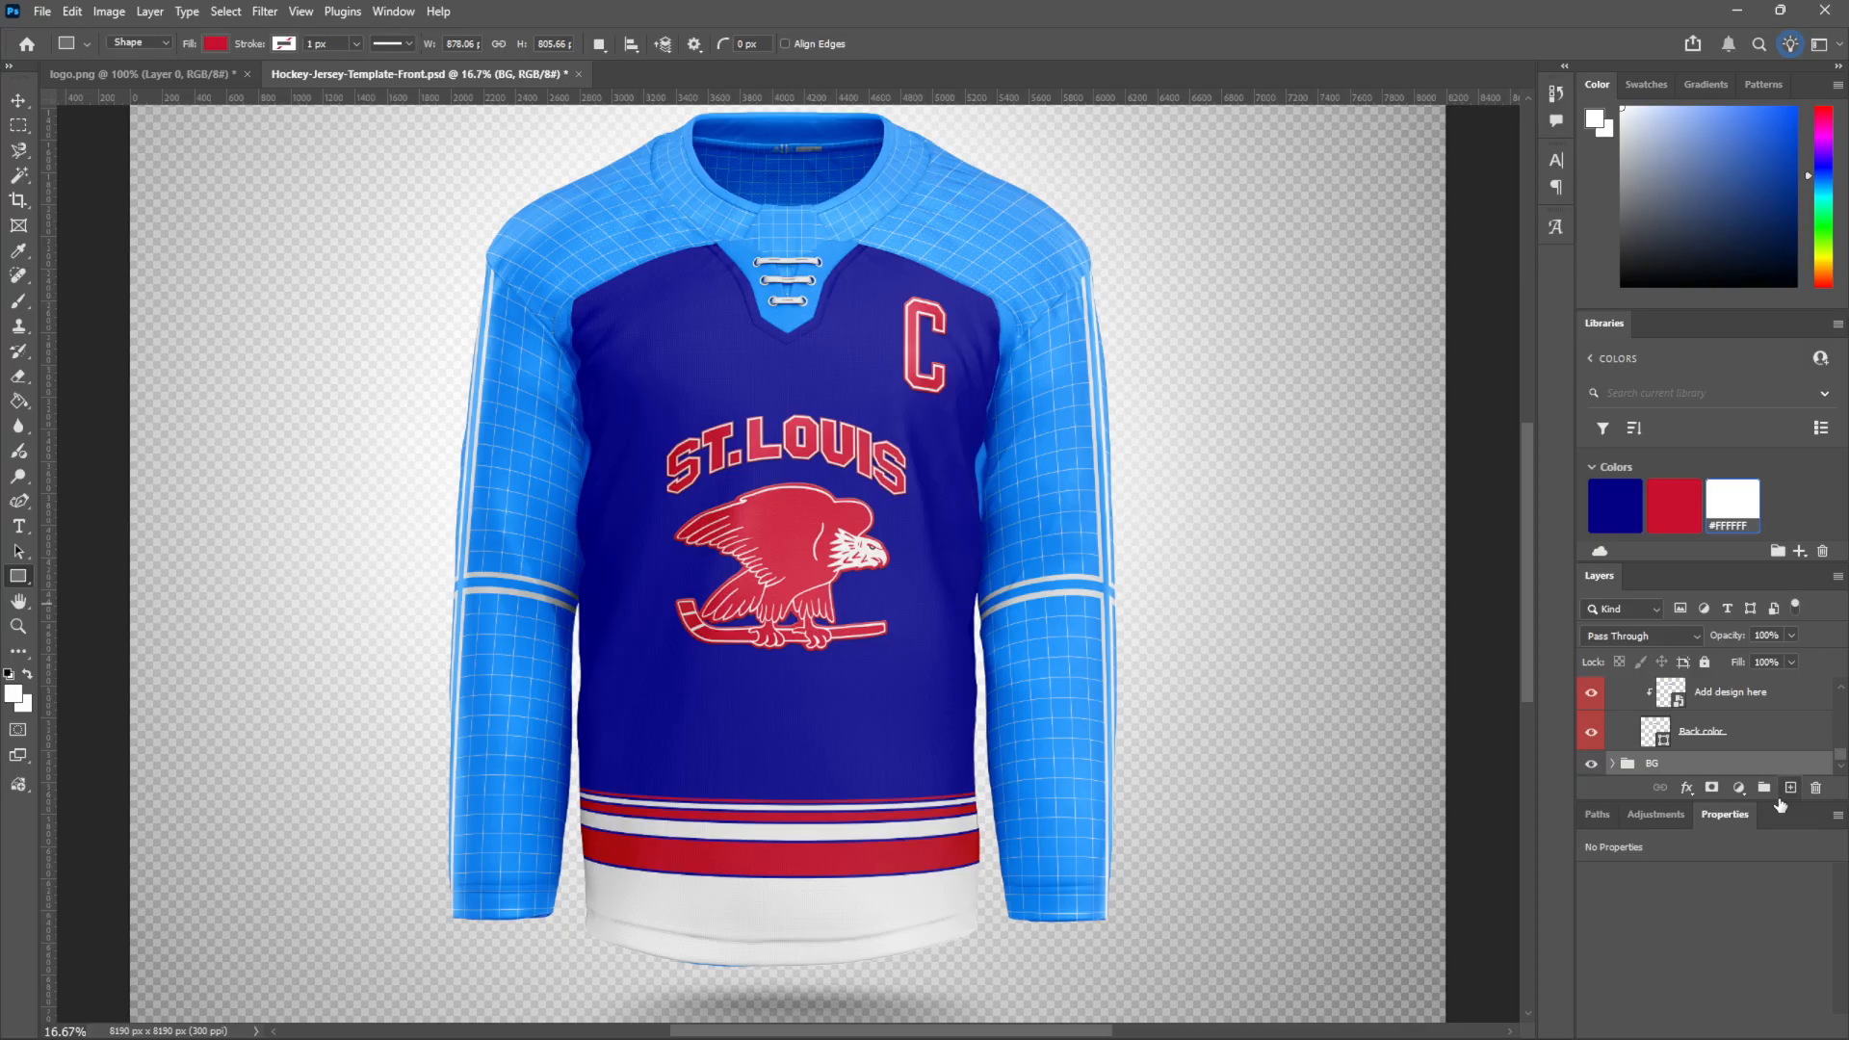
Add a new empty layer just above the BG group, leaving its layer style unchanged
{"action": "left_click", "coordinate": [1790, 788]}
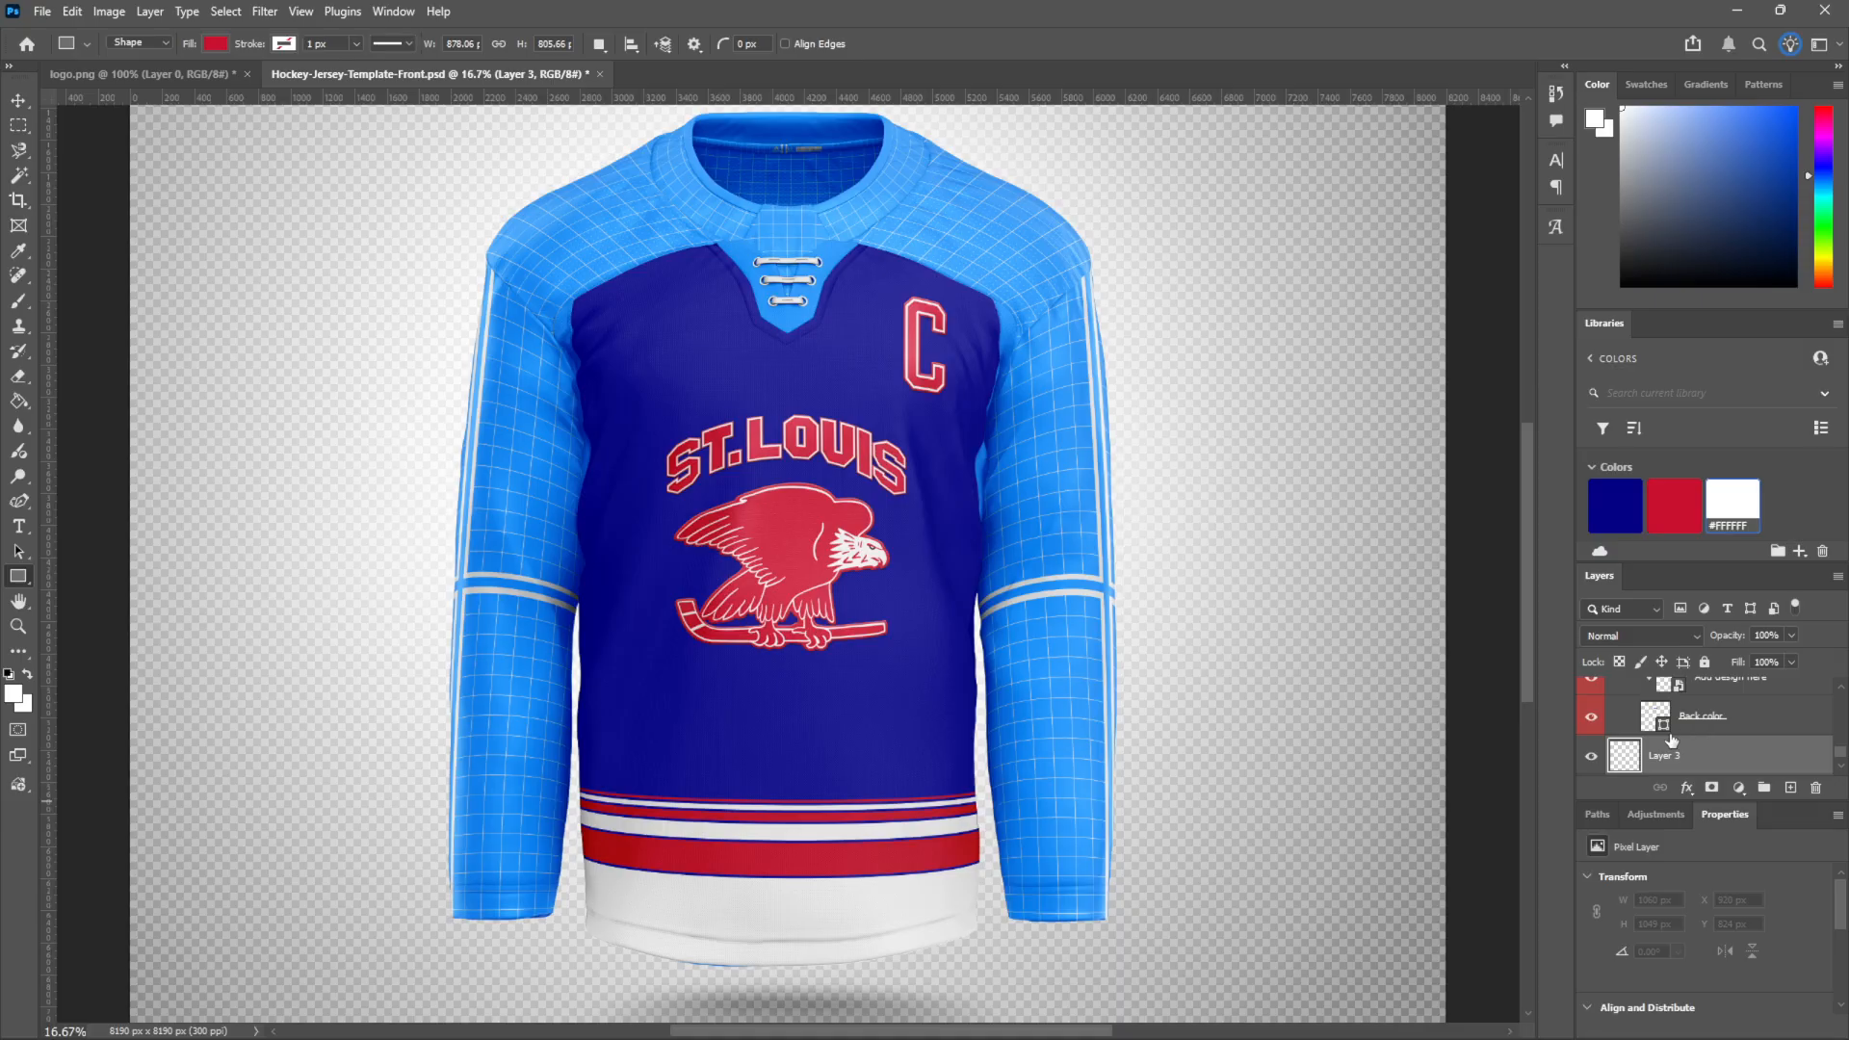
{"action": "double_click", "coordinate": [1748, 762]}
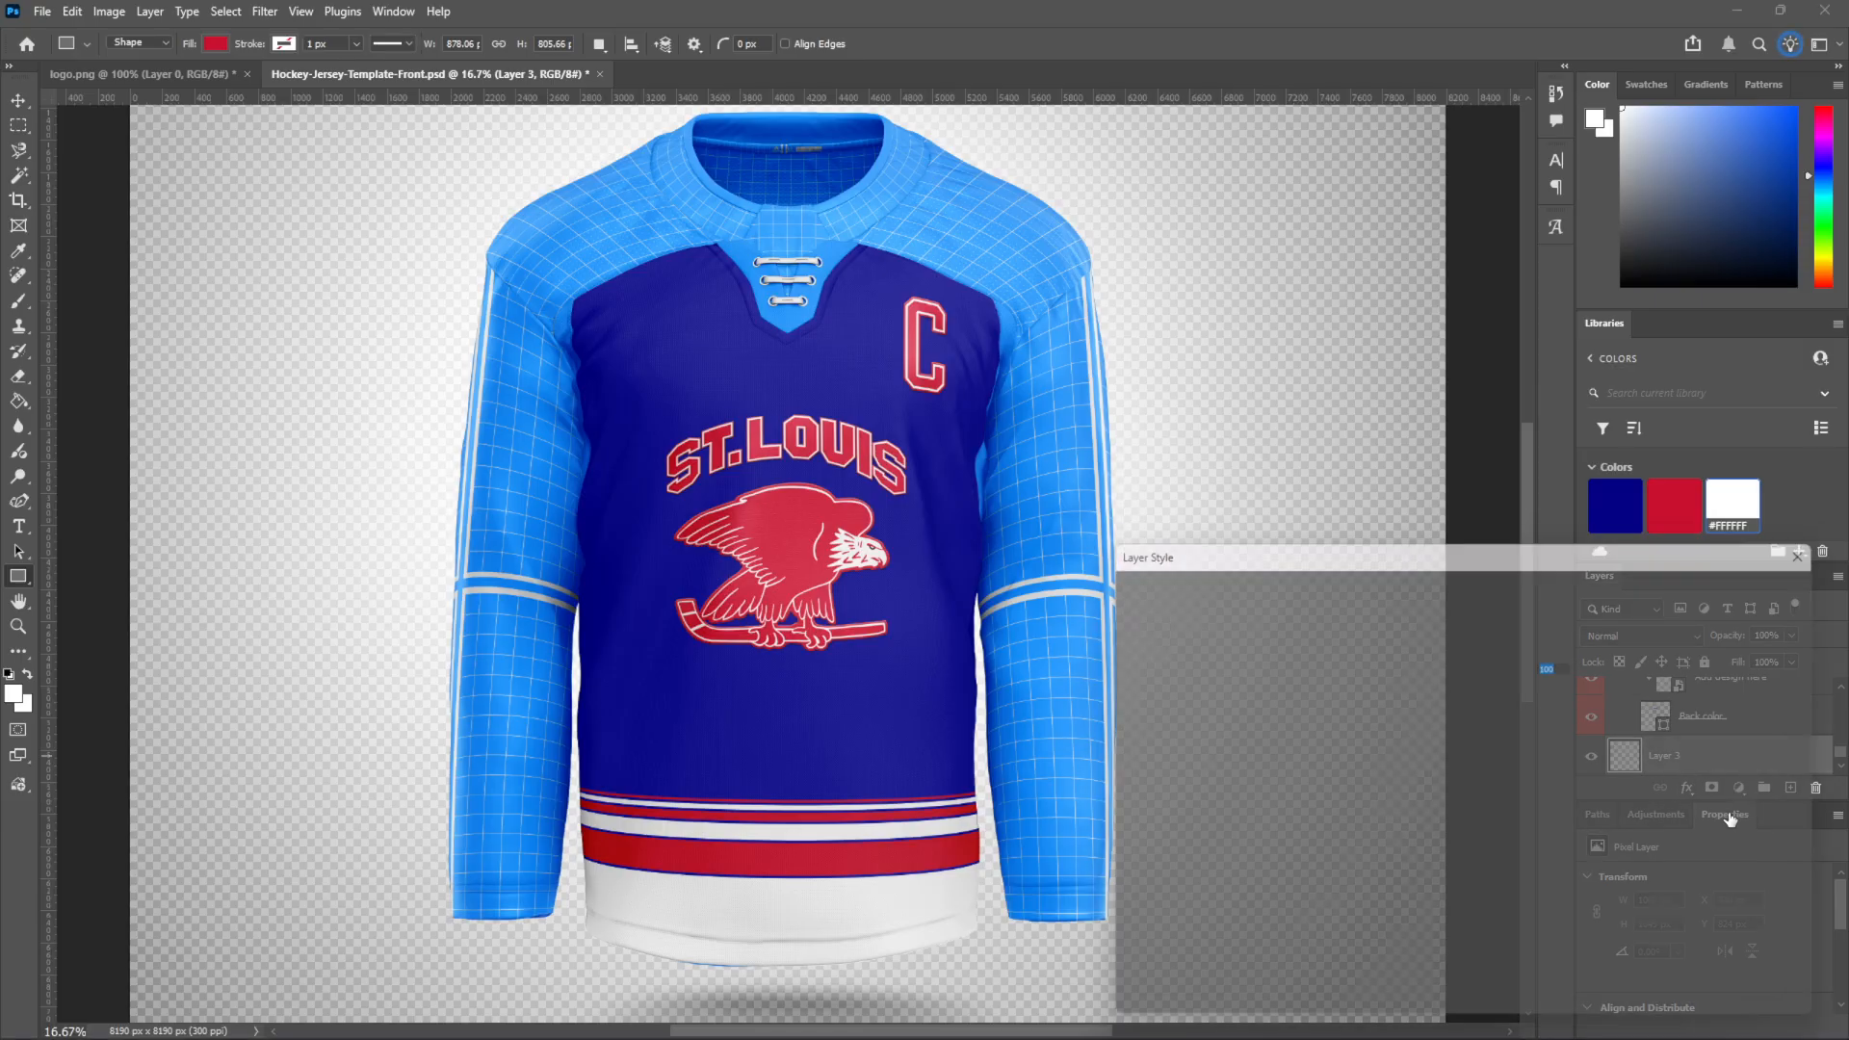
{"action": "left_click", "coordinate": [1827, 544]}
Recolour the Left side part color and Right side part color shapes with the navy #040284 swatch
{"action": "scroll", "coordinate": [1653, 732], "scroll_direction": "up", "scroll_amount": 4}
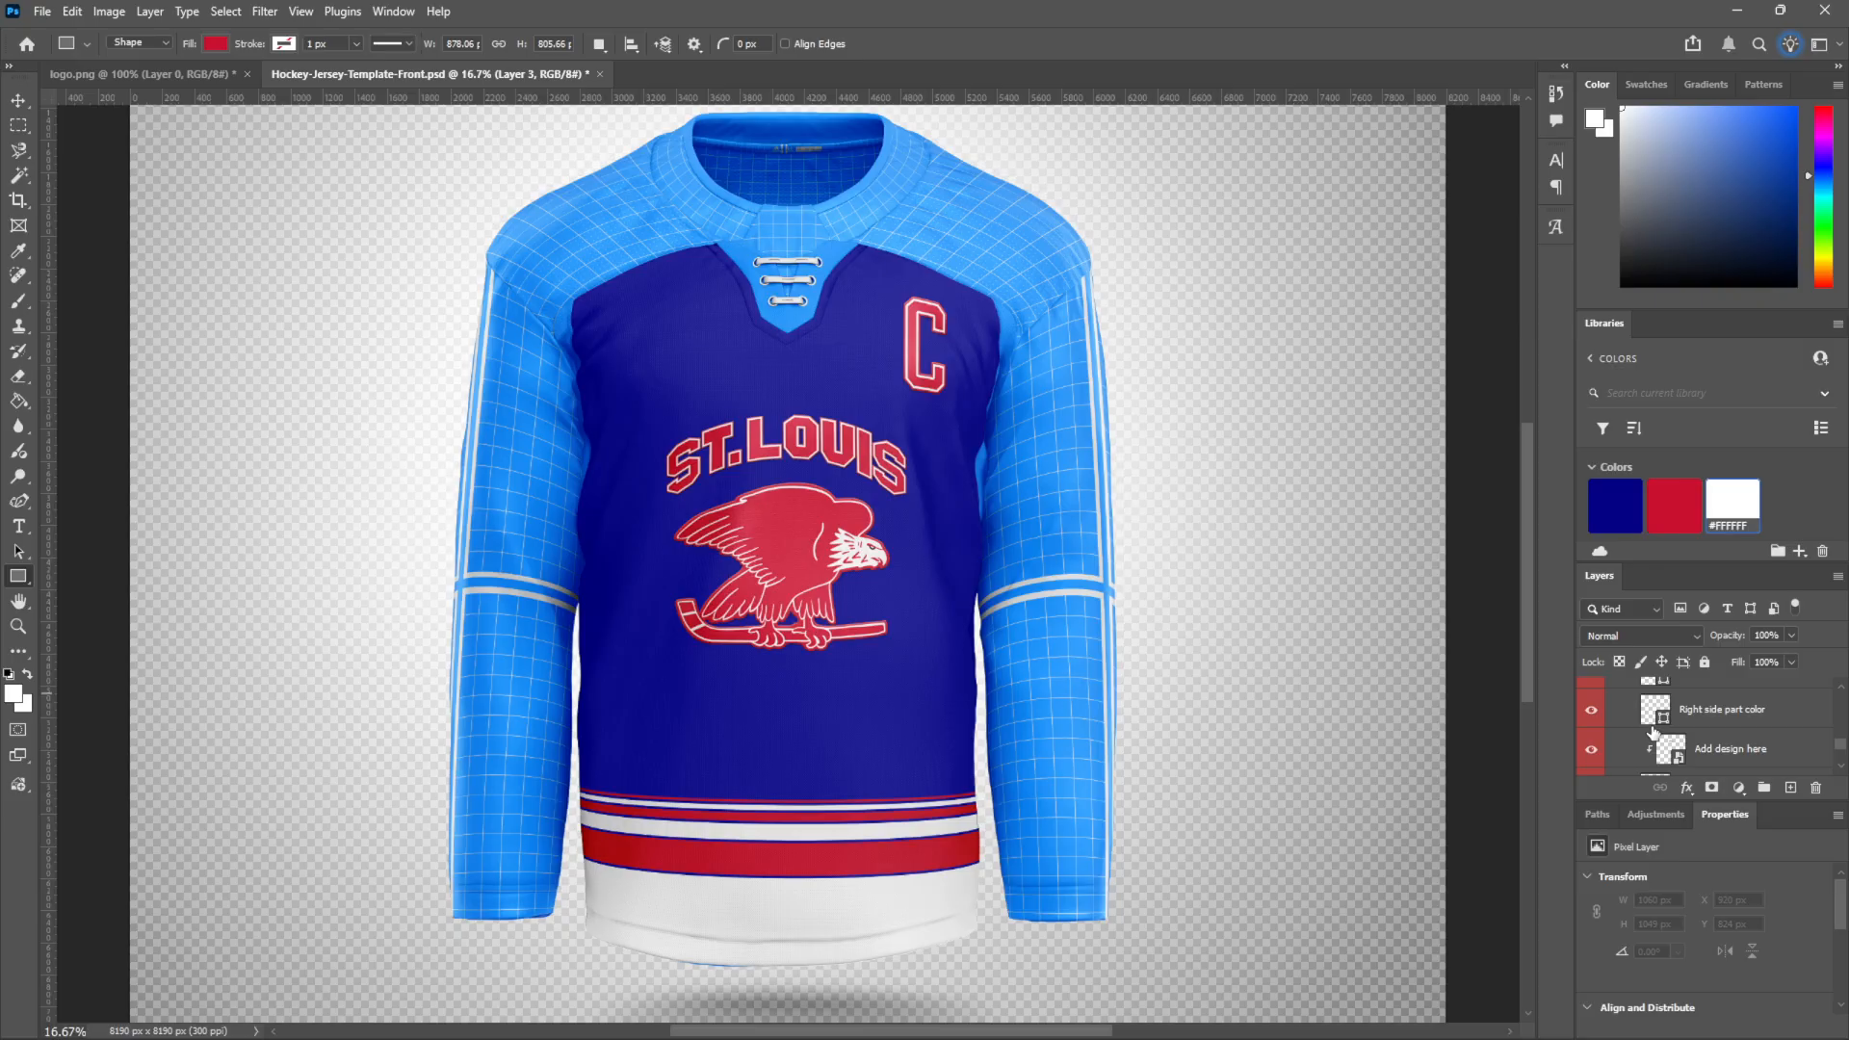
{"action": "left_click", "coordinate": [1657, 736]}
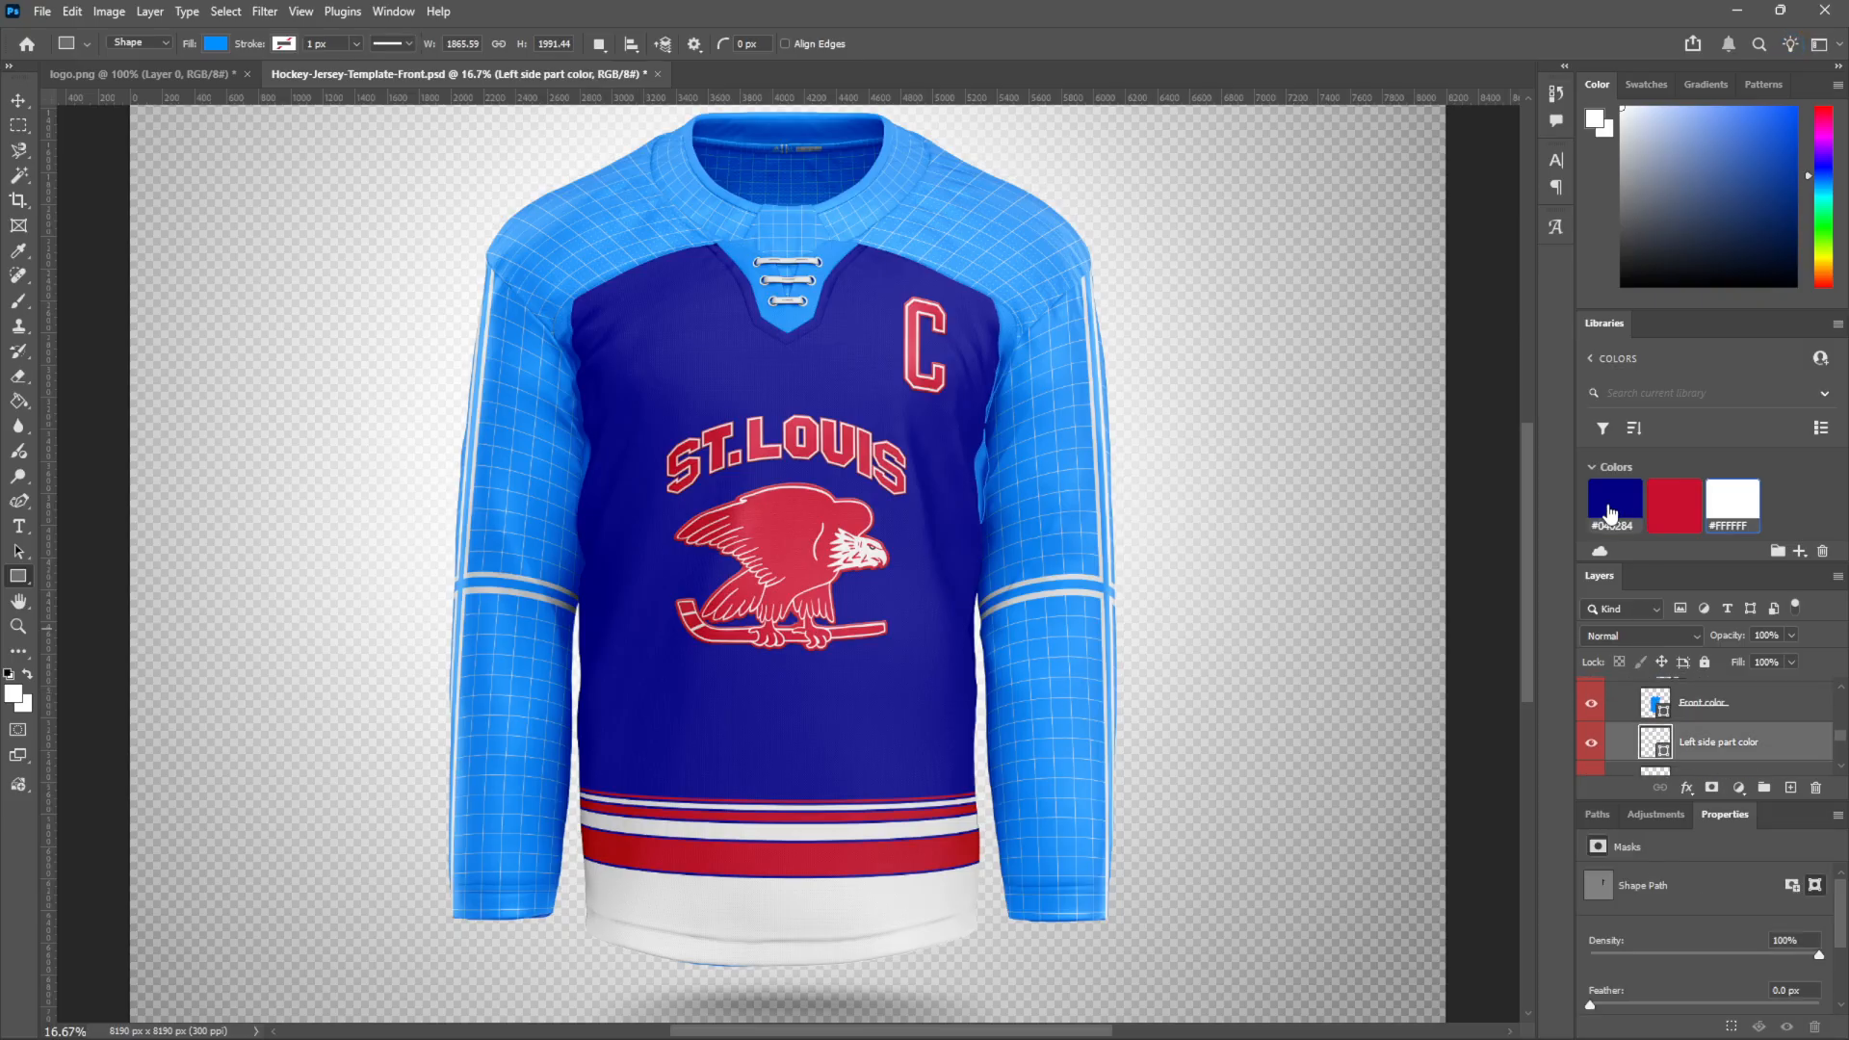
{"action": "left_click", "coordinate": [1615, 505]}
{"action": "scroll", "coordinate": [1706, 728], "scroll_direction": "down", "scroll_amount": 2}
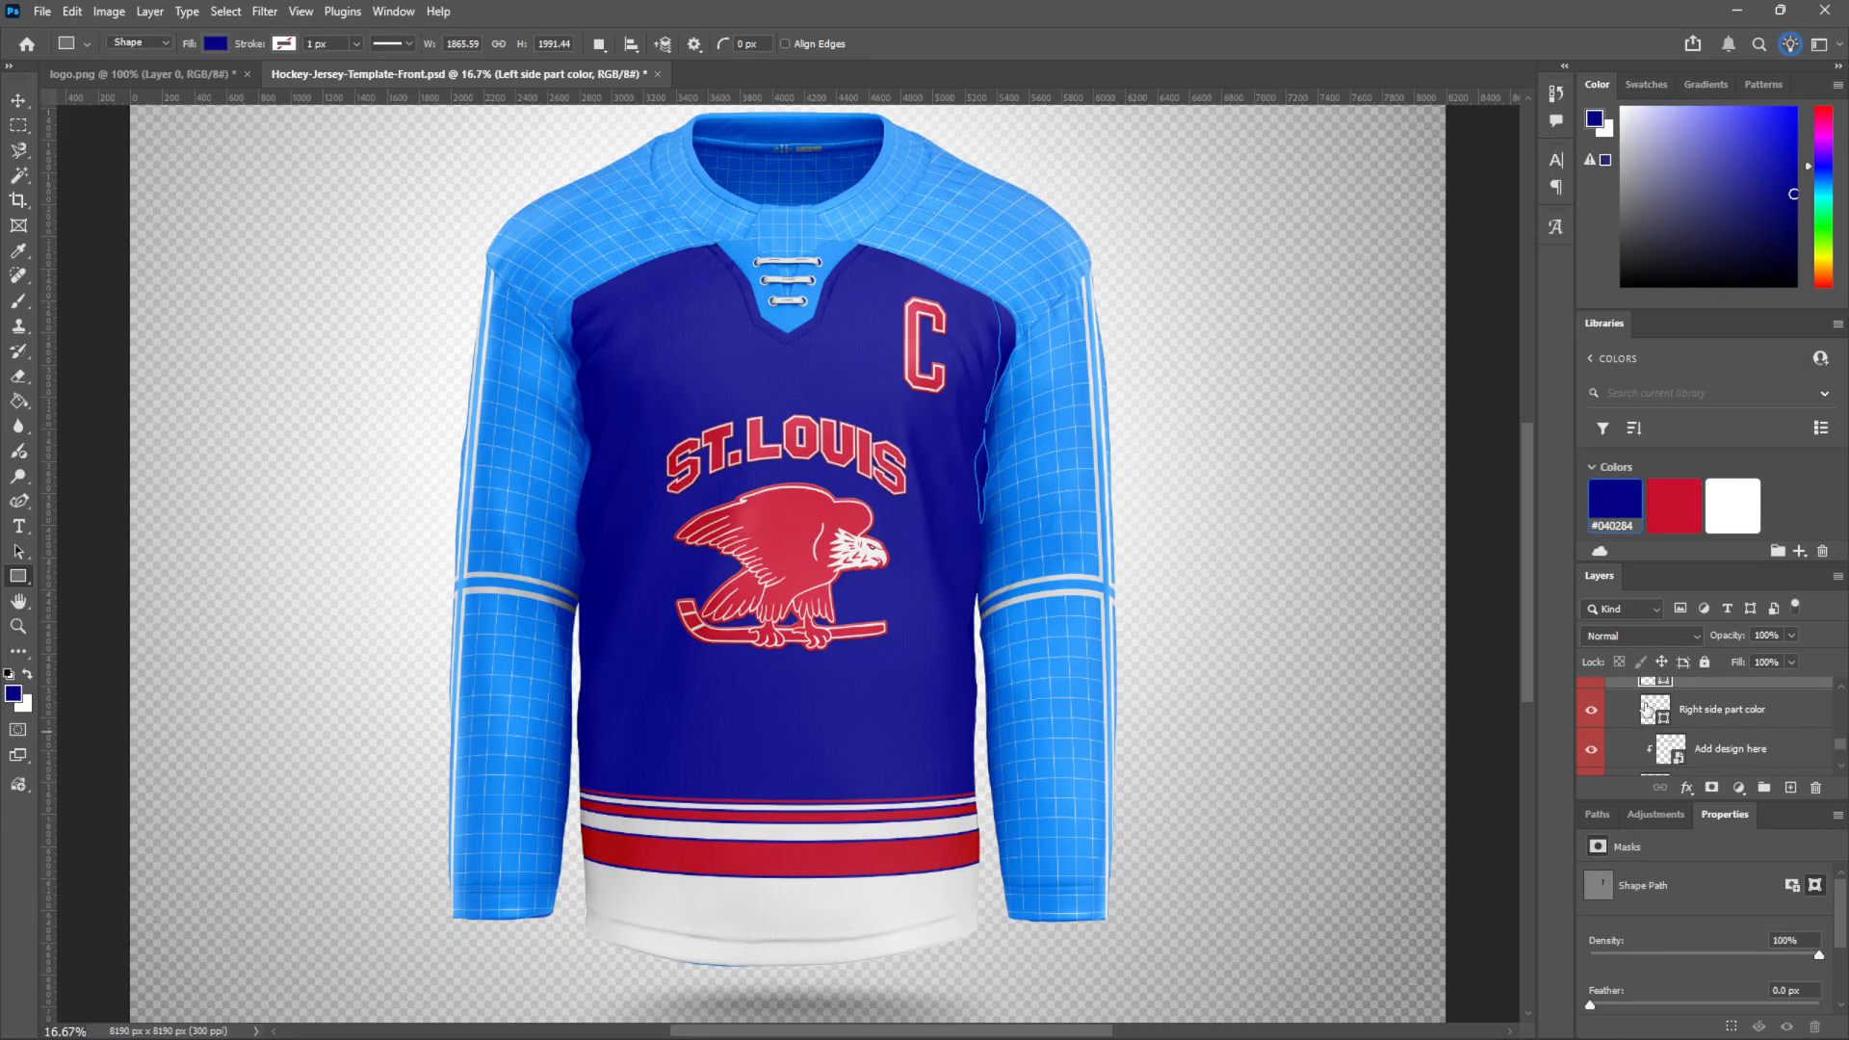
{"action": "left_click", "coordinate": [1706, 727]}
{"action": "left_click", "coordinate": [1615, 505]}
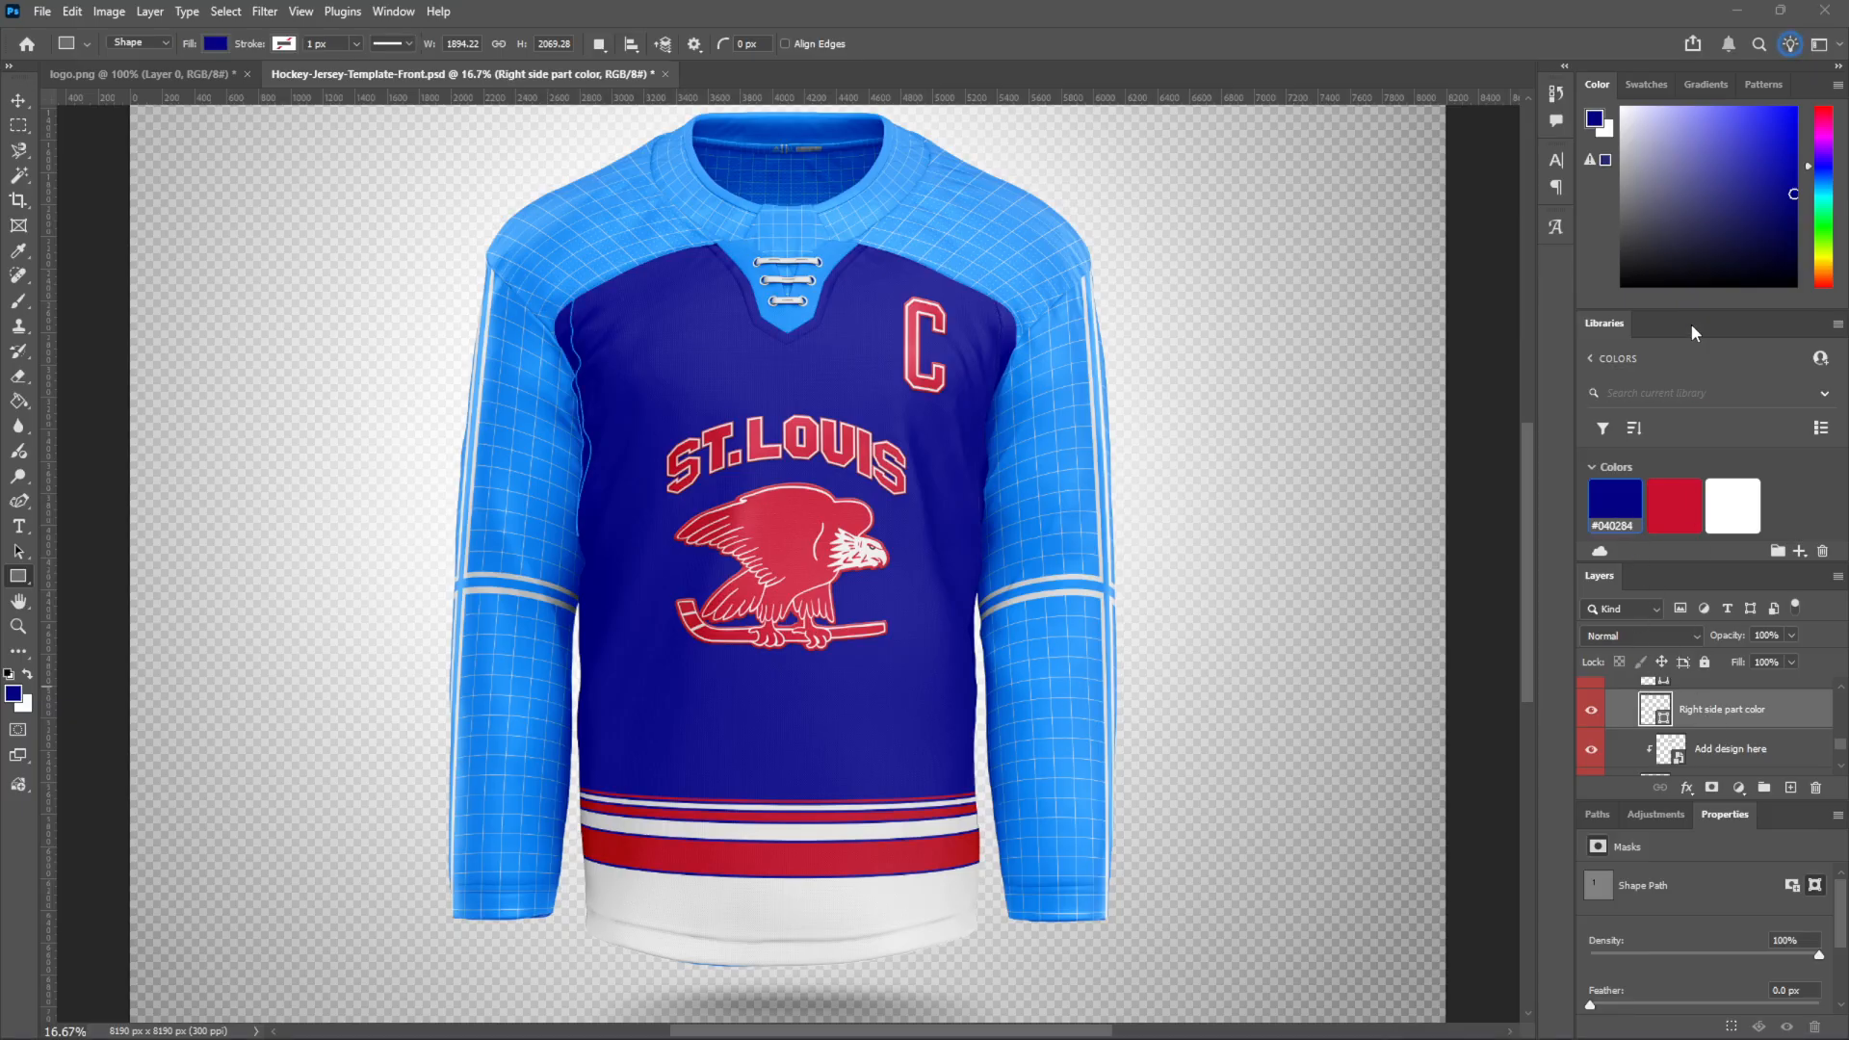
Hide the grid in Shirt back.psb, fill its BG Color shape with navy #040284, then save and close it
{"action": "left_click_drag", "start_coordinate": [1698, 308], "coordinate": [1698, 200]}
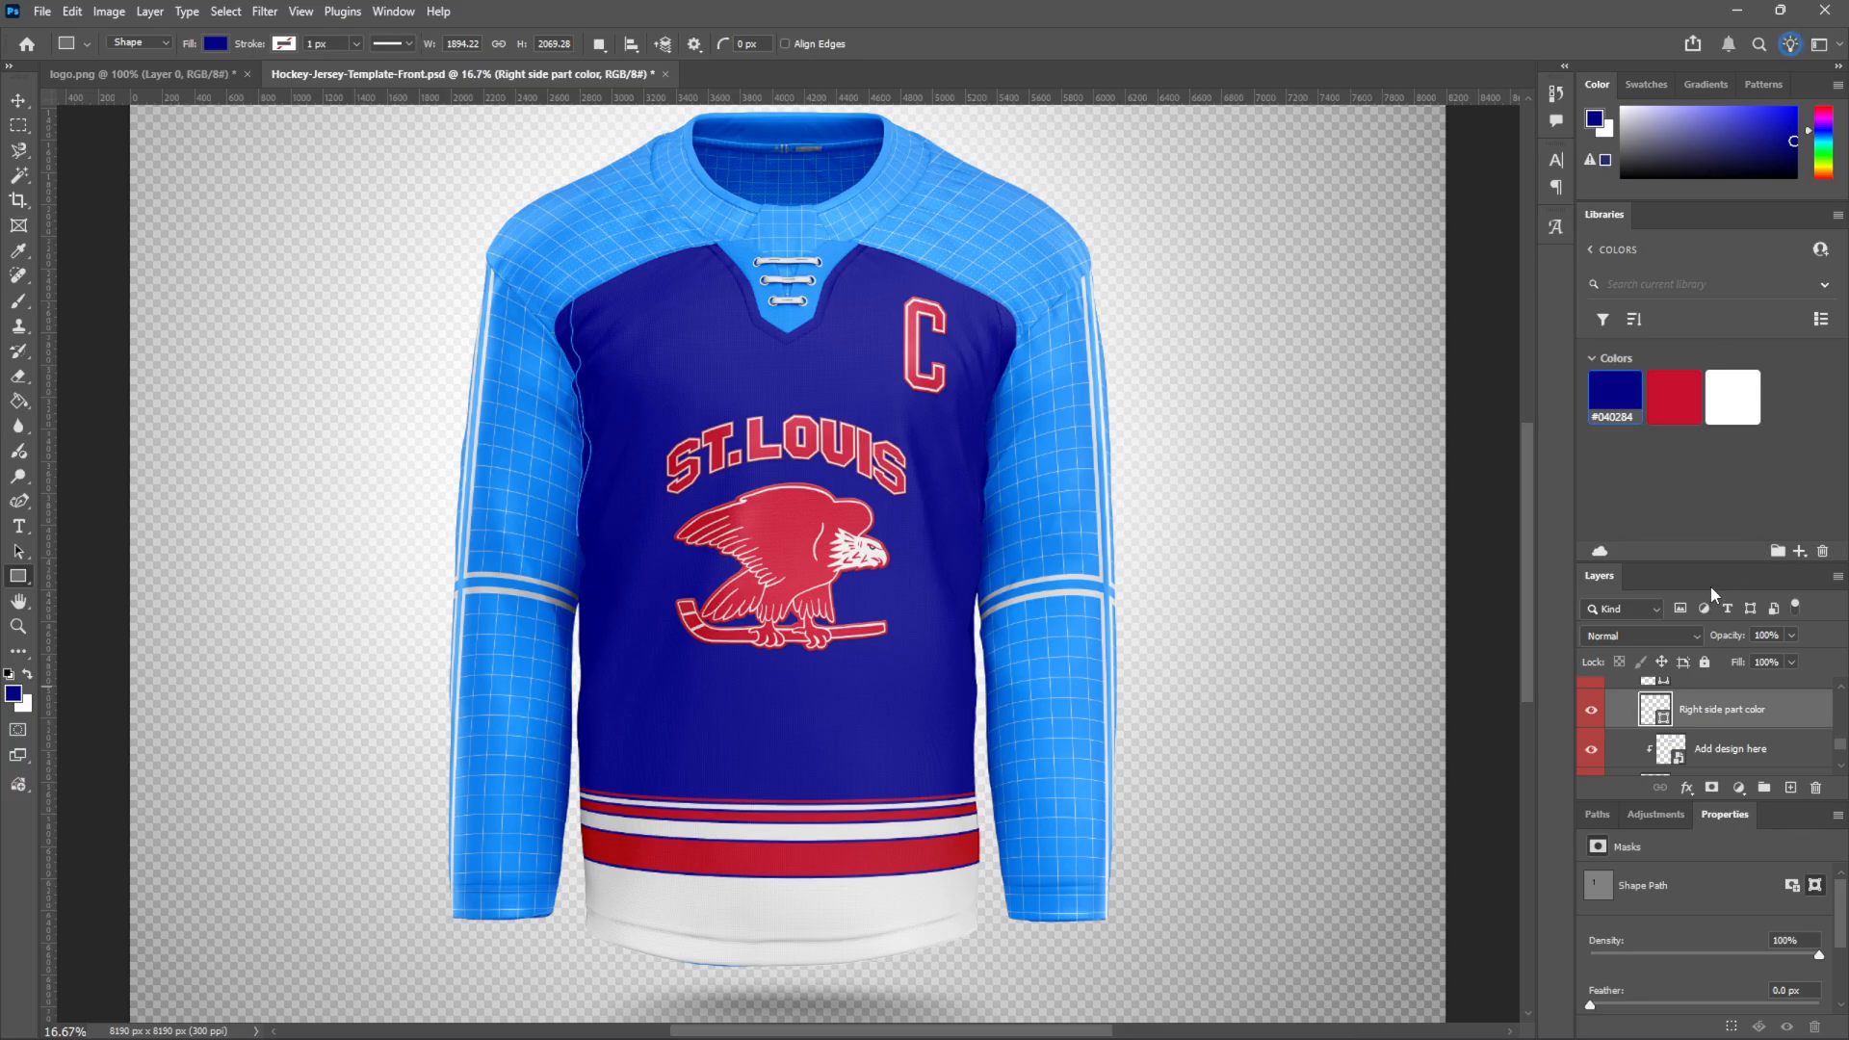
{"action": "left_click_drag", "start_coordinate": [1710, 566], "coordinate": [1724, 458]}
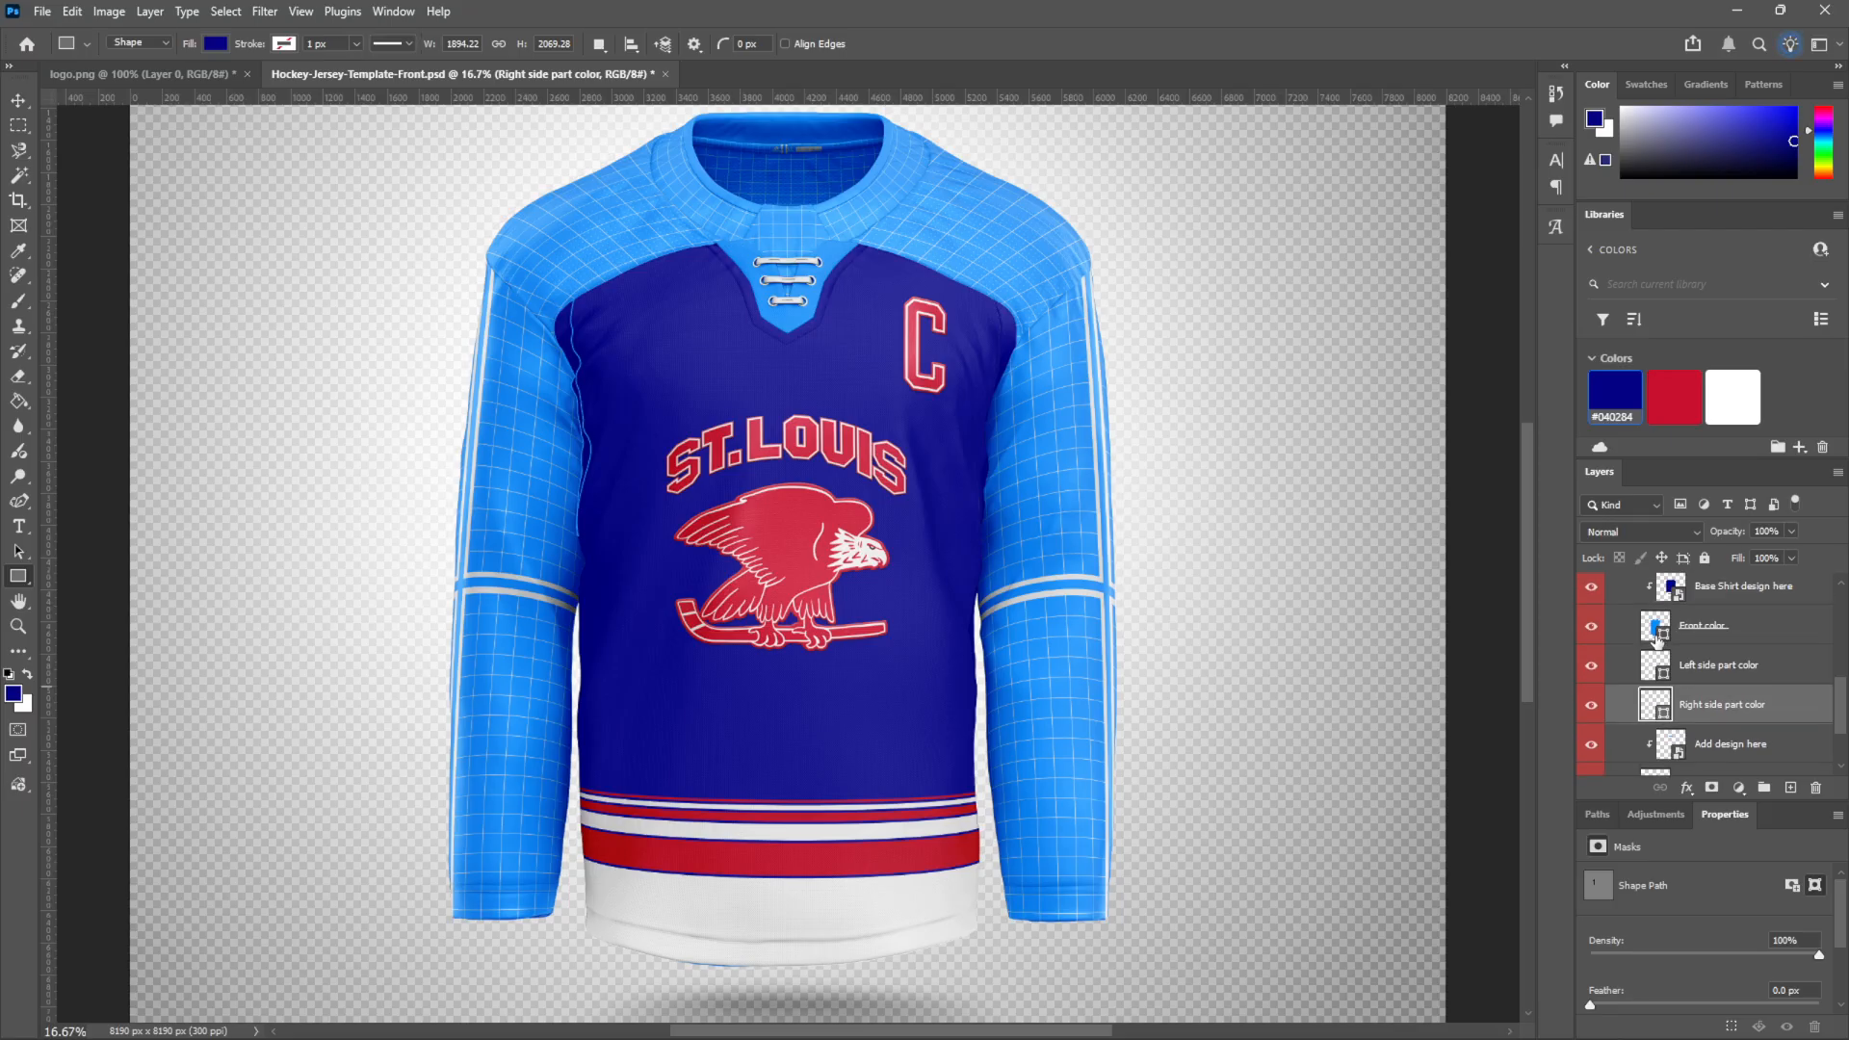
{"action": "double_click", "coordinate": [1669, 669]}
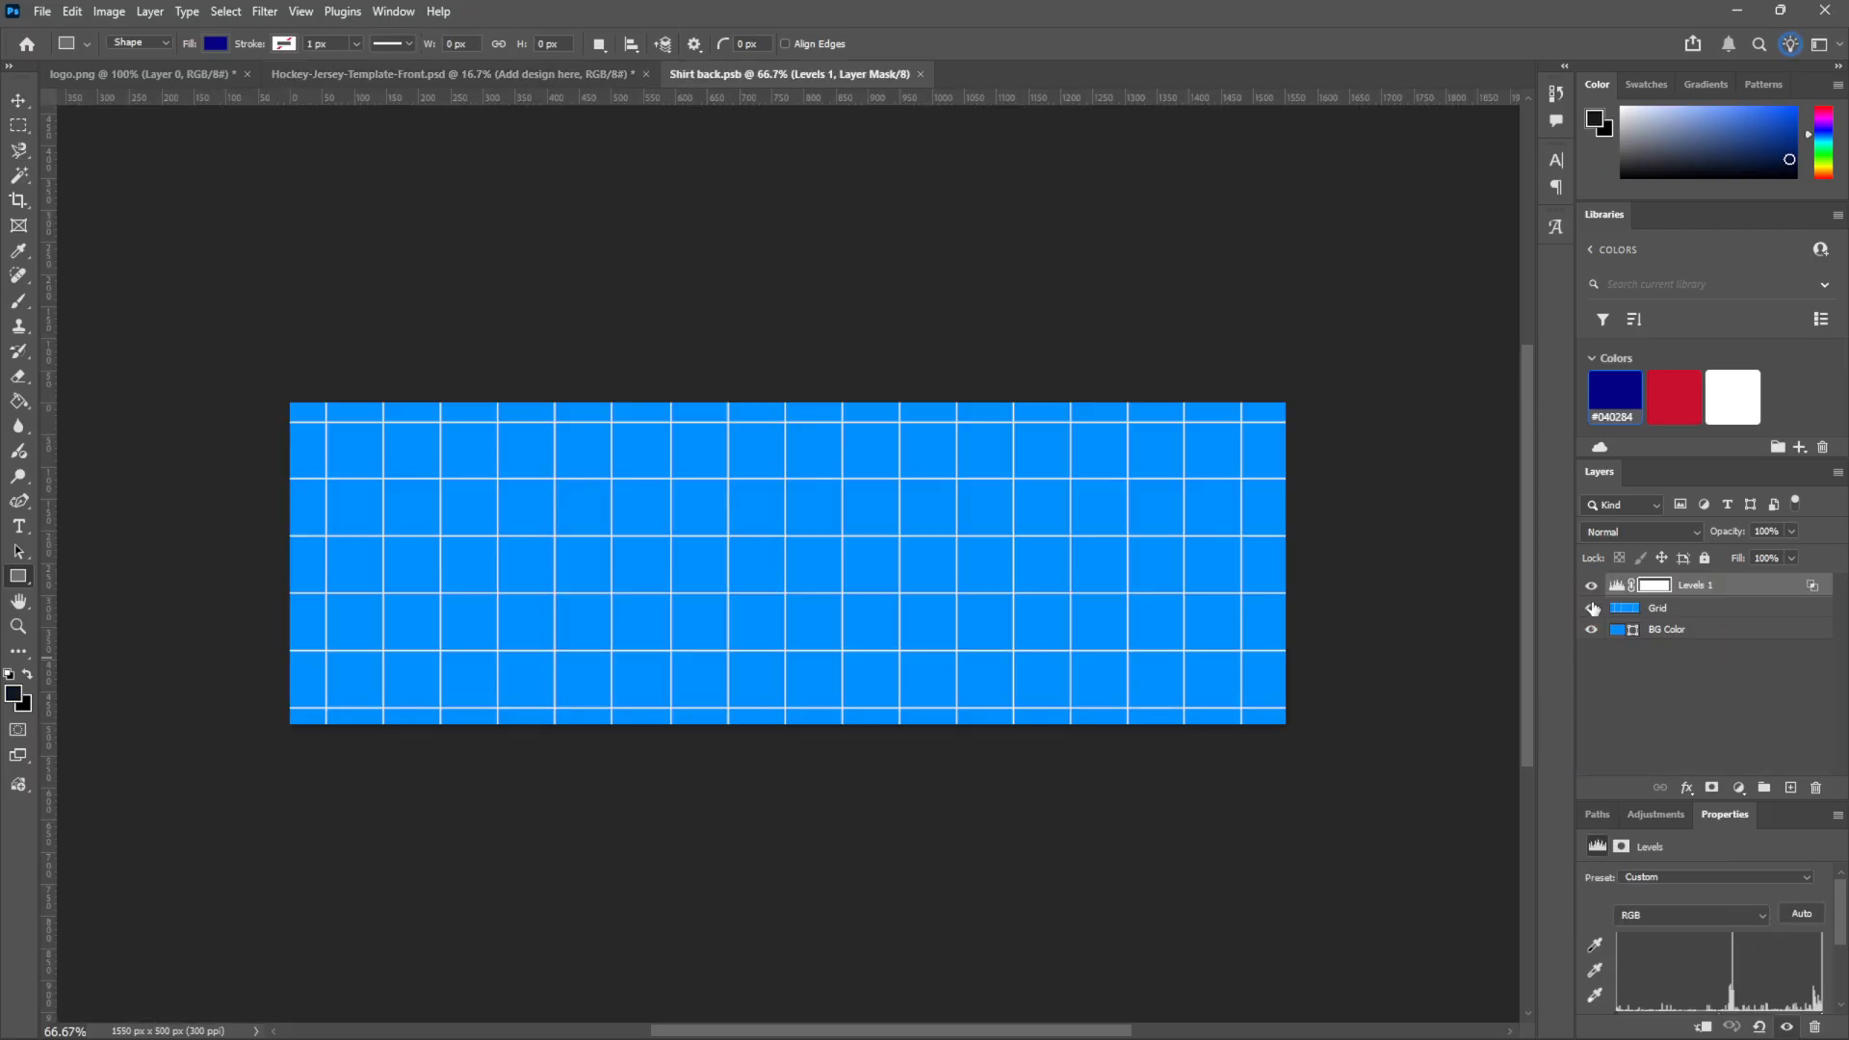
{"action": "left_click", "coordinate": [1591, 607]}
{"action": "left_click", "coordinate": [1676, 629]}
{"action": "left_click", "coordinate": [1616, 395]}
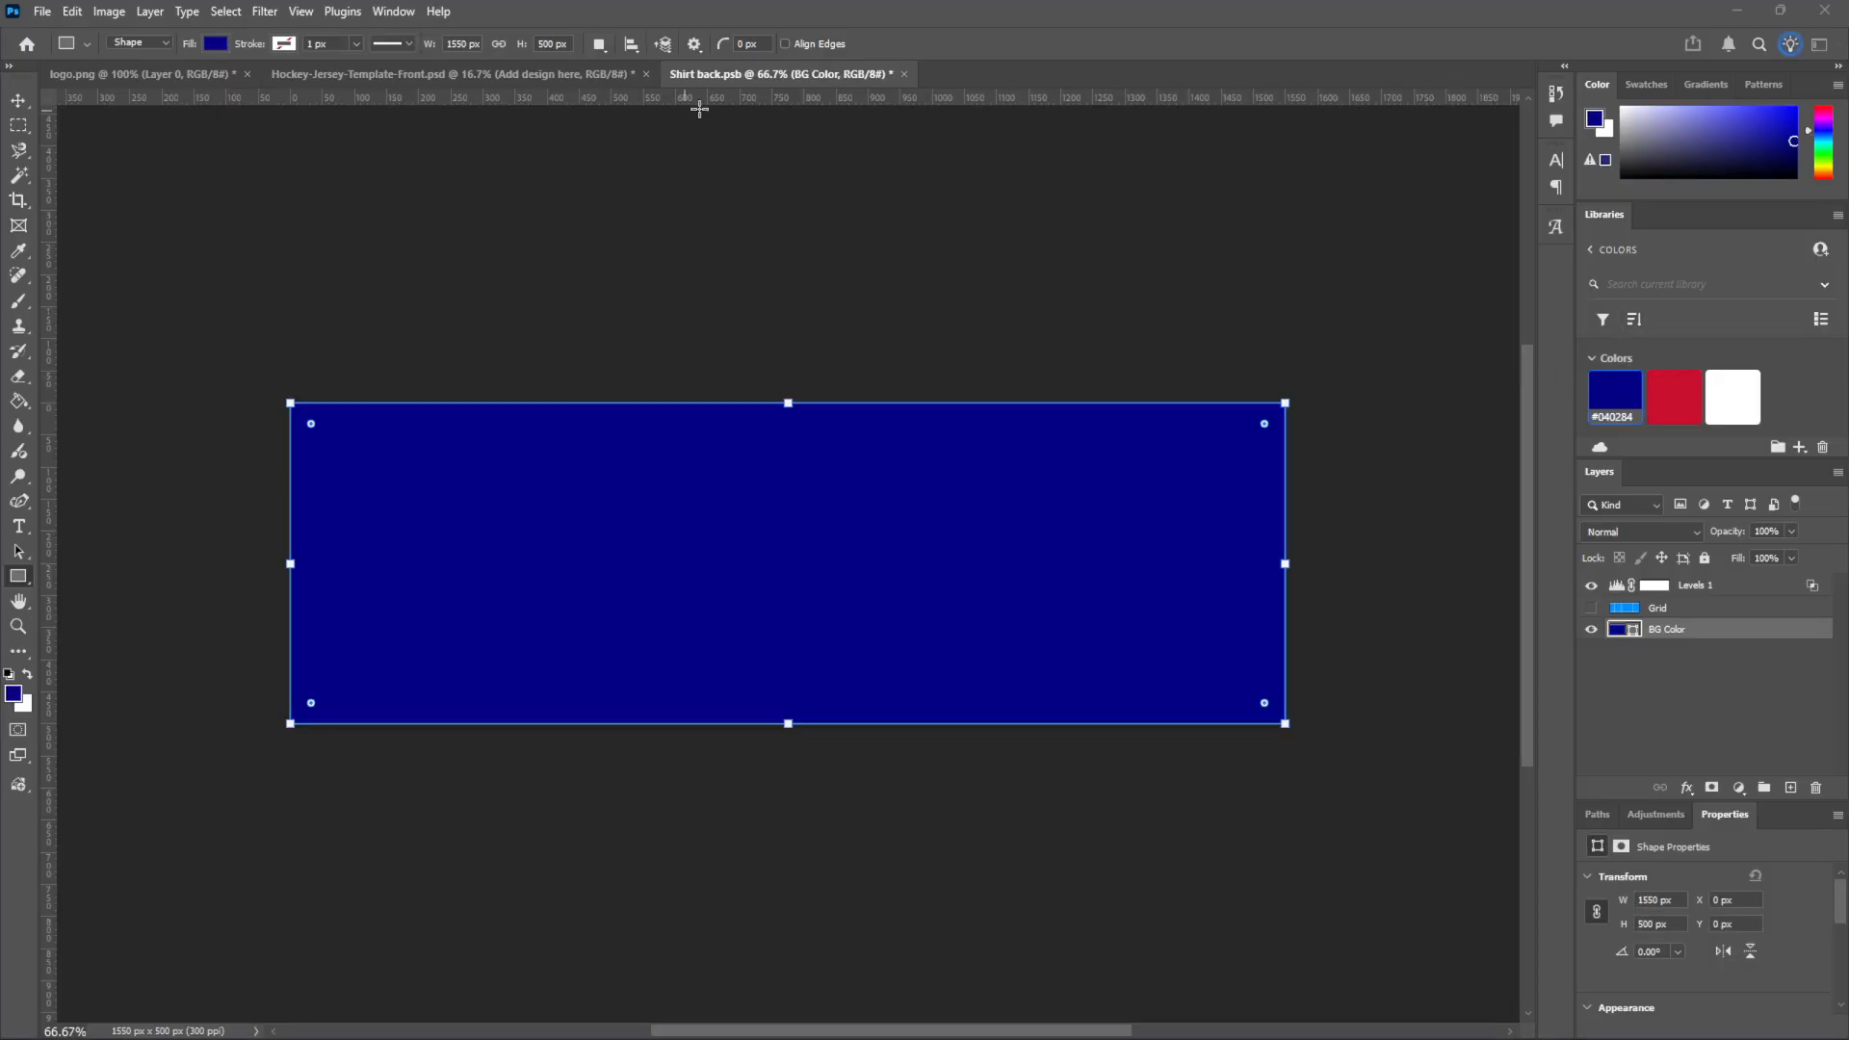
{"action": "left_click", "coordinate": [904, 74]}
{"action": "left_click", "coordinate": [879, 390]}
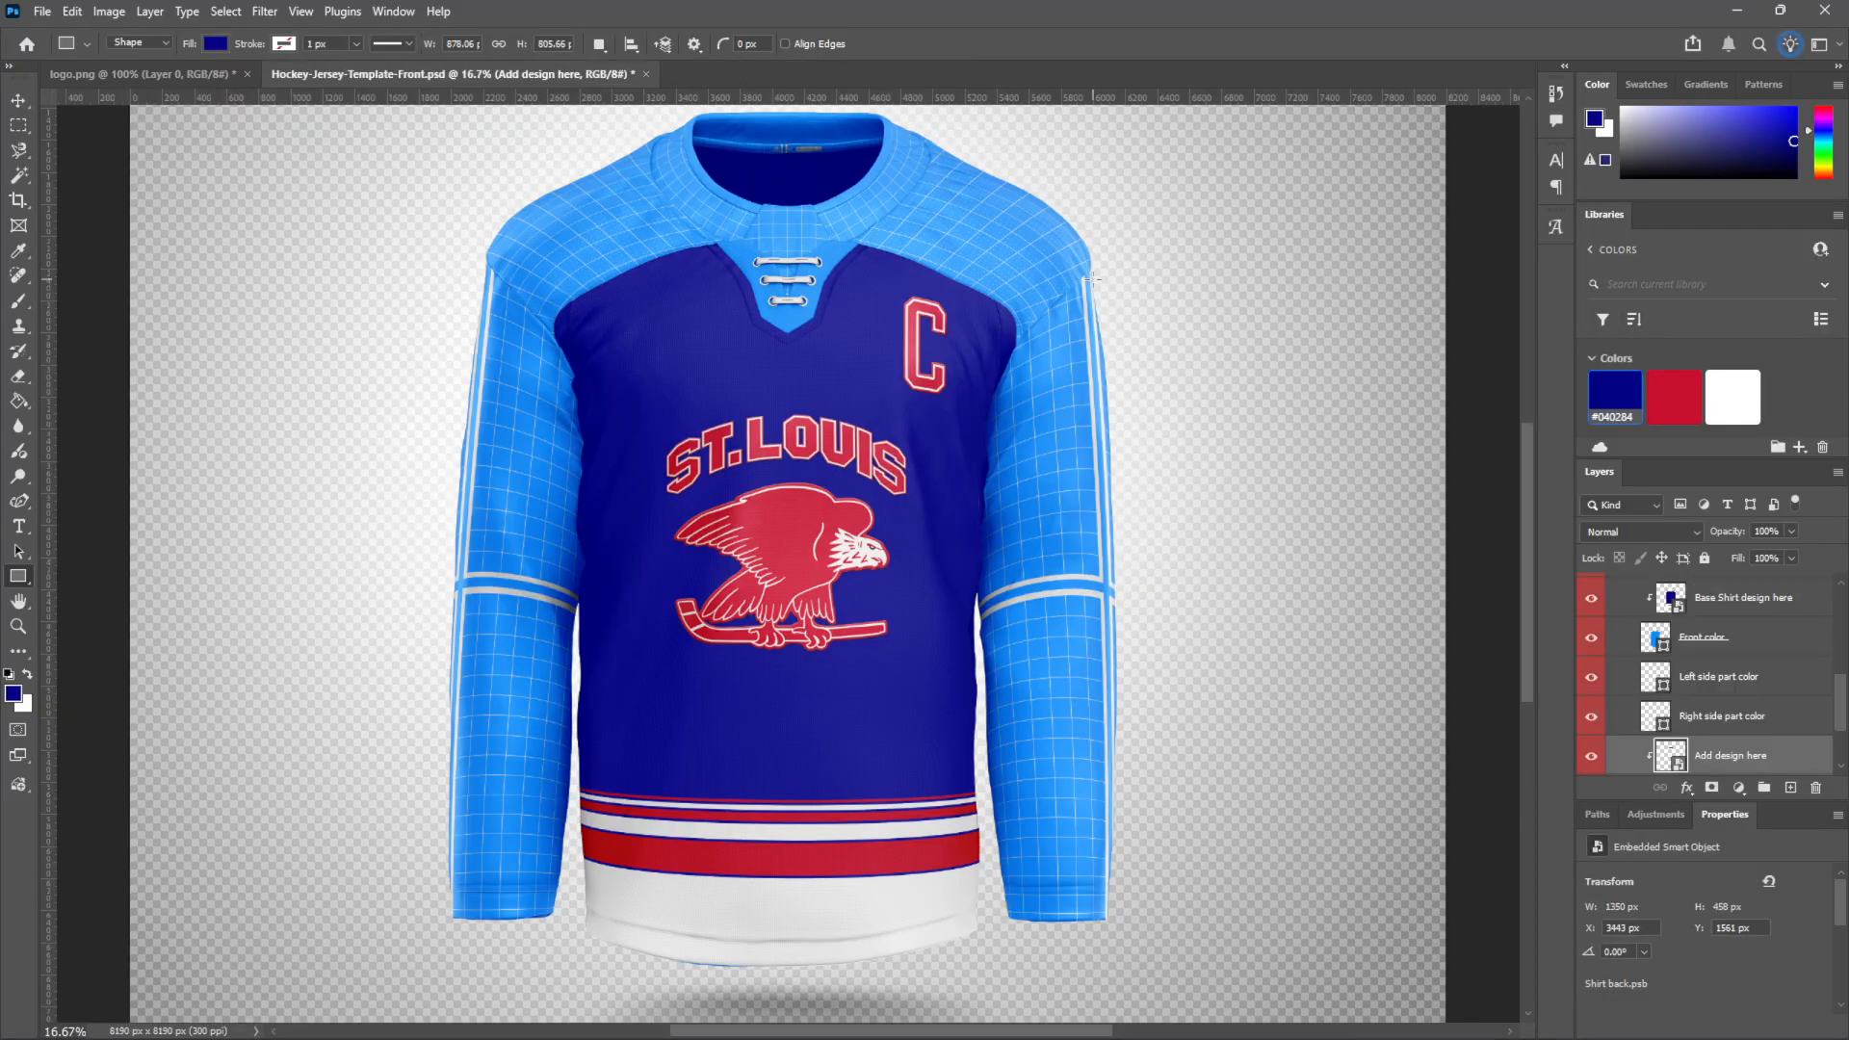
Open SLEEVE 1.psb from the Sleeves group, hide its grid and fill the BG Color shape with navy #040284
{"action": "scroll", "coordinate": [1671, 675], "scroll_direction": "up", "scroll_amount": 2}
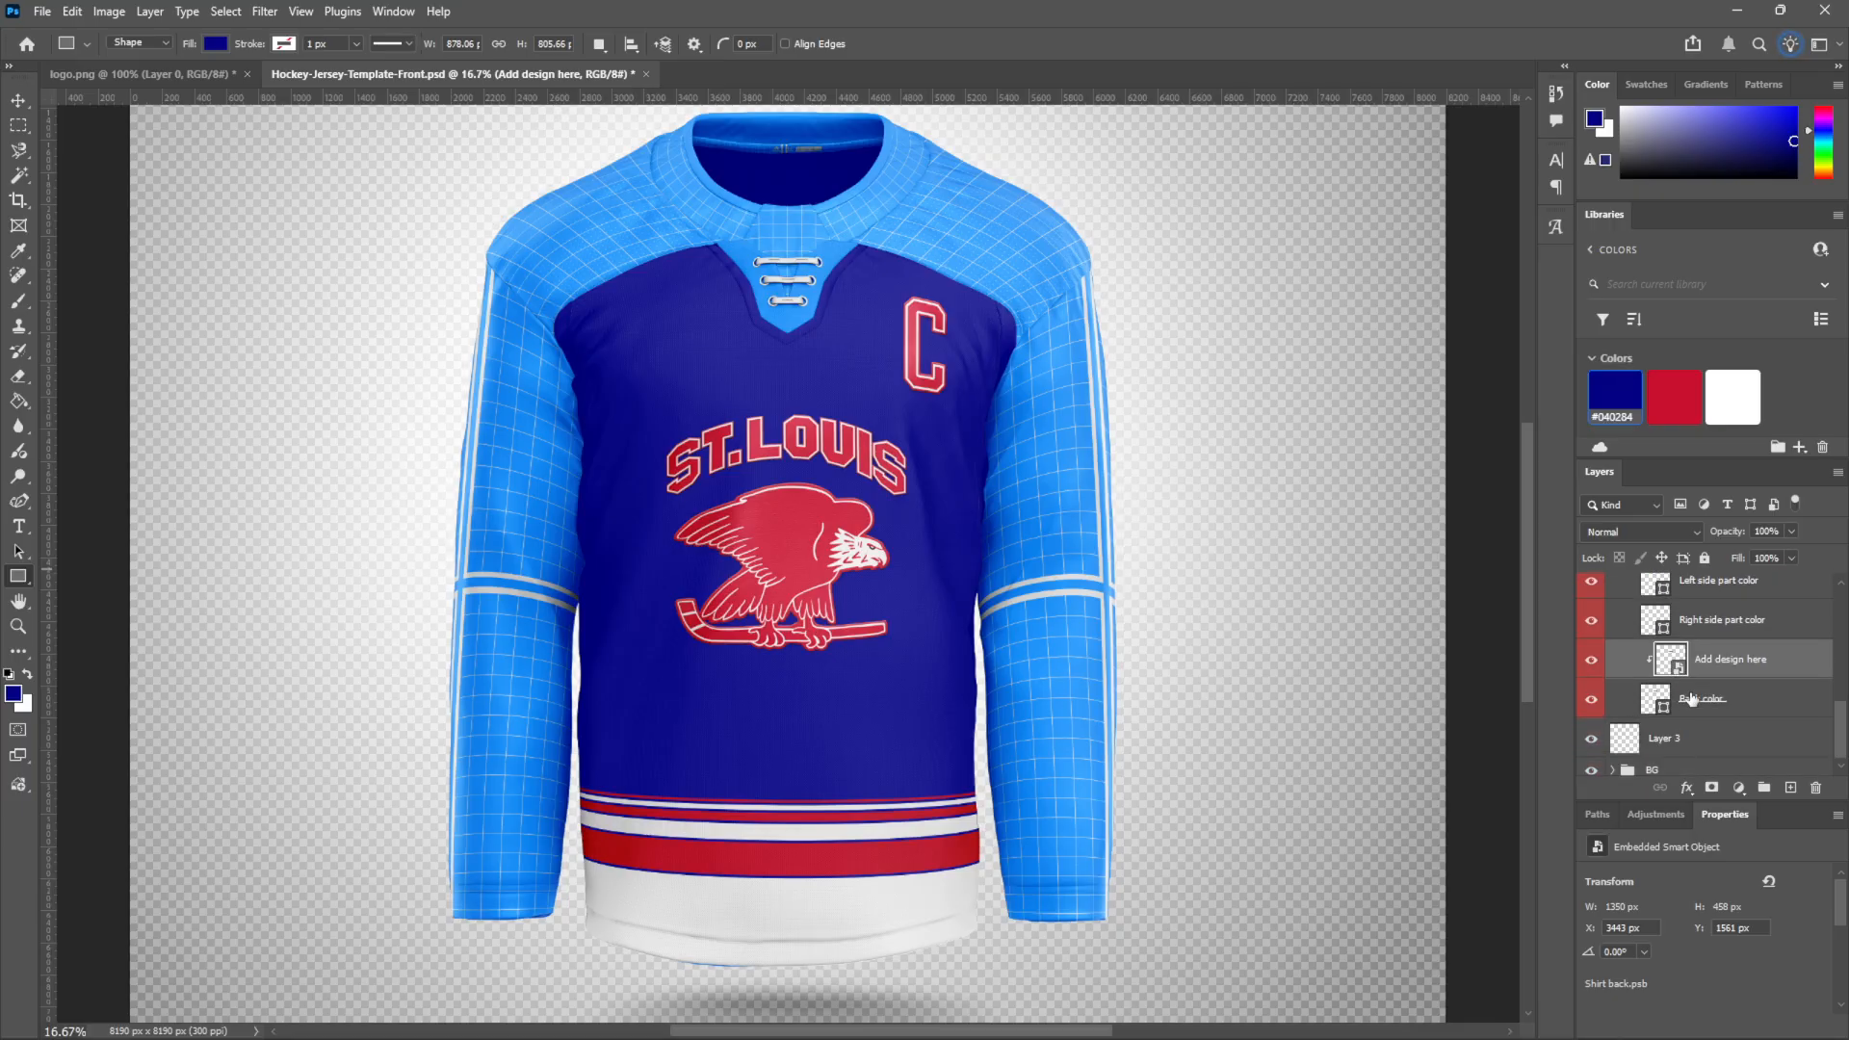
{"action": "left_click", "coordinate": [1629, 591]}
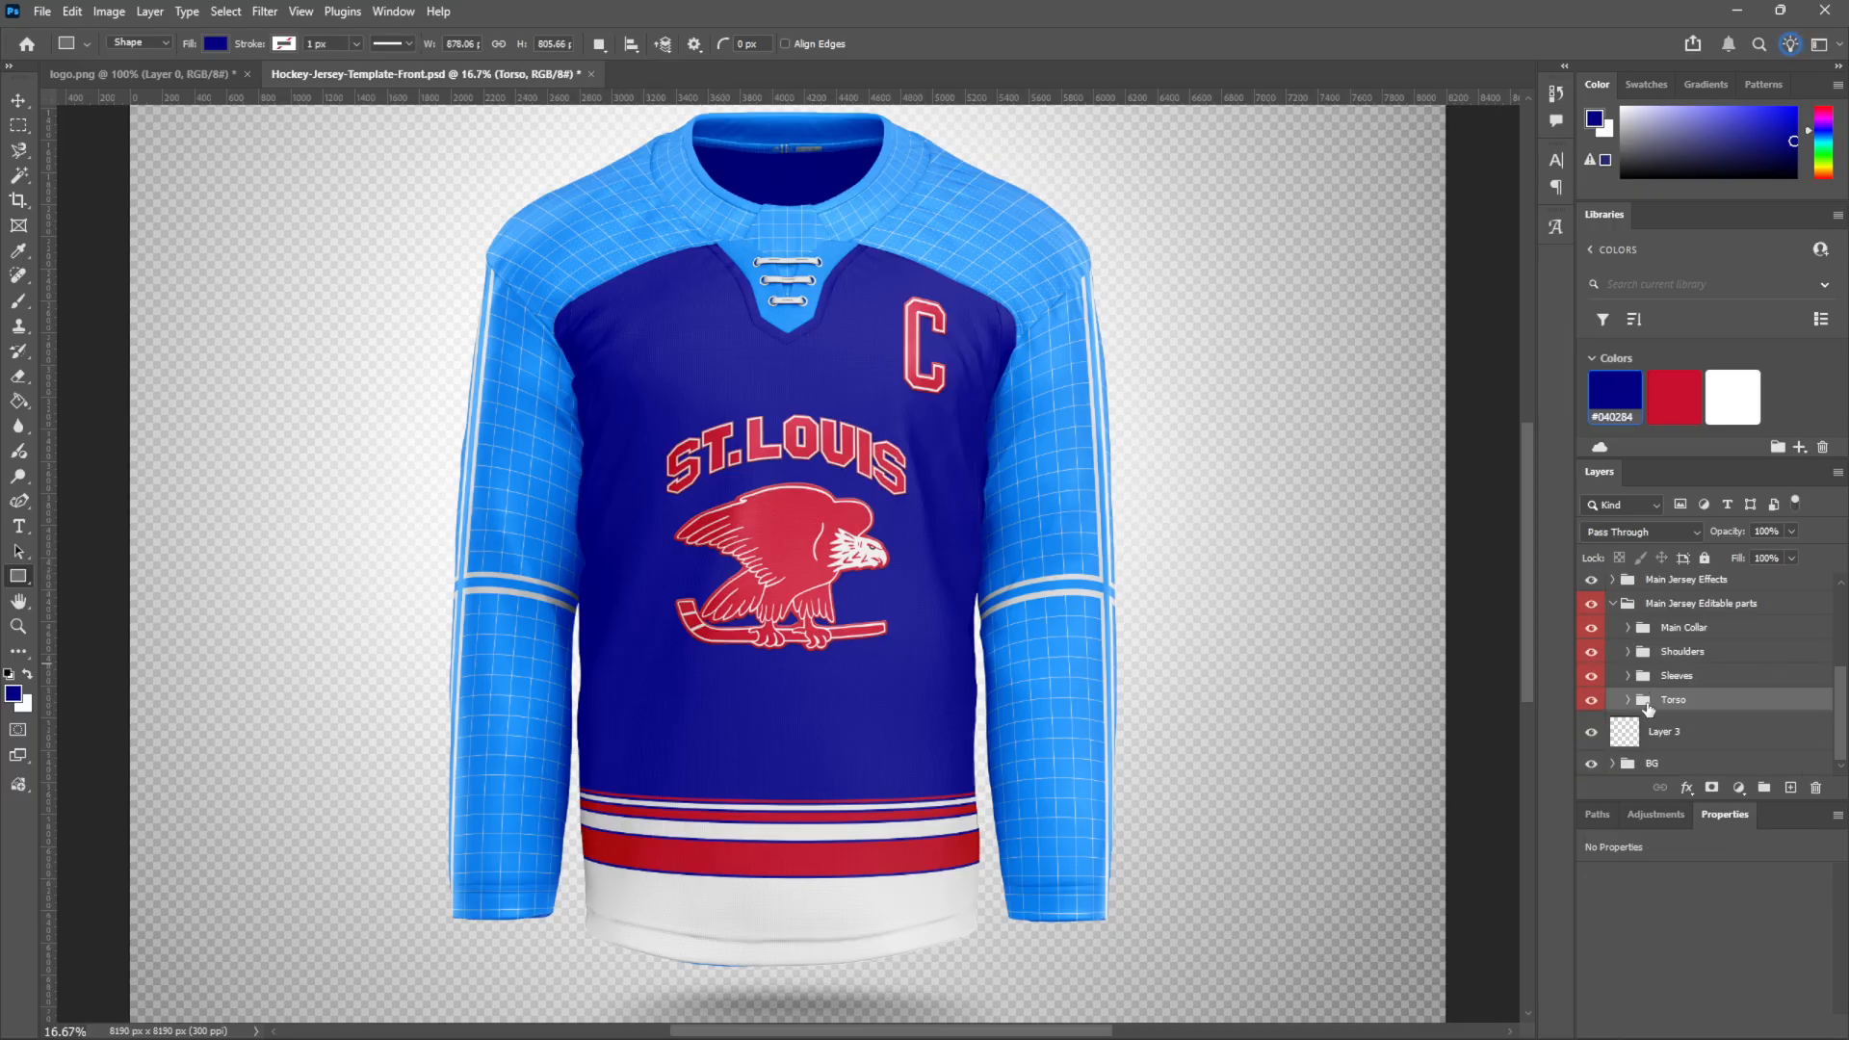
{"action": "left_click", "coordinate": [1628, 677]}
{"action": "scroll", "coordinate": [1686, 661], "scroll_direction": "down", "scroll_amount": 2}
{"action": "double_click", "coordinate": [1671, 662]}
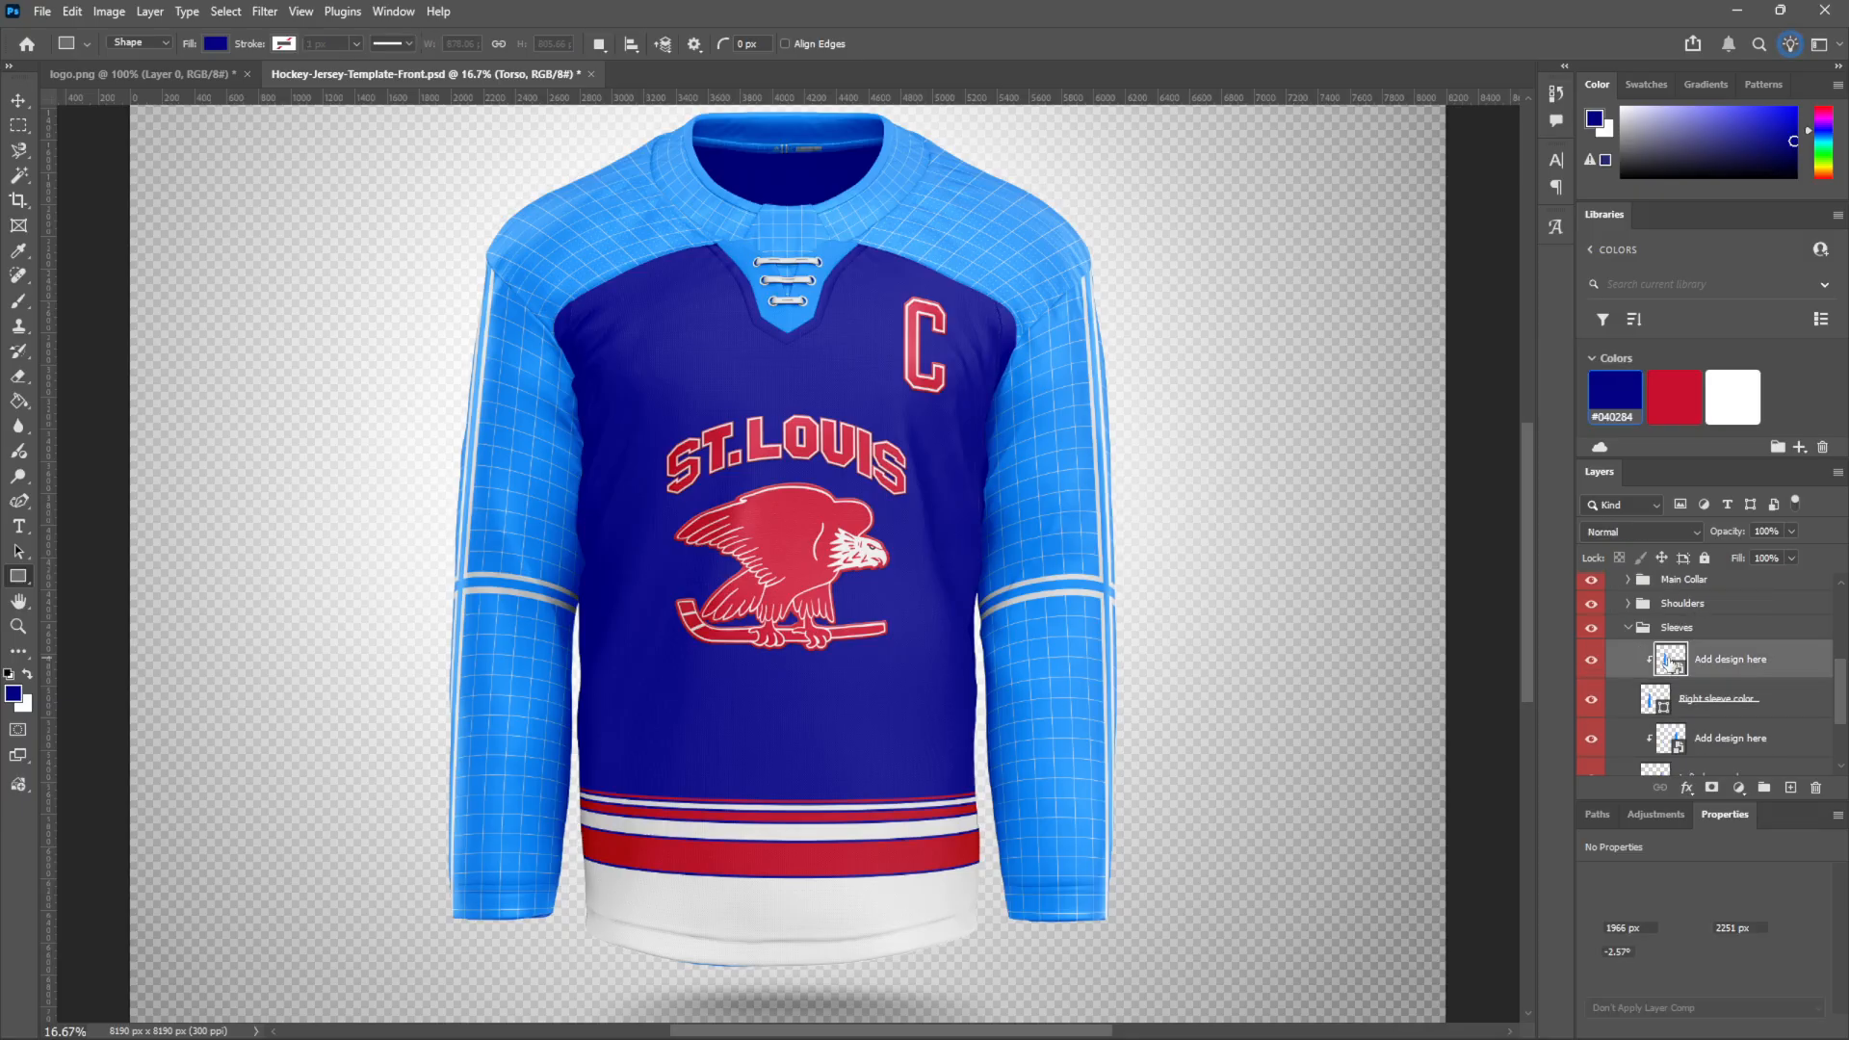
{"action": "left_click", "coordinate": [1591, 632]}
{"action": "left_click", "coordinate": [1649, 671]}
{"action": "left_click", "coordinate": [1615, 395]}
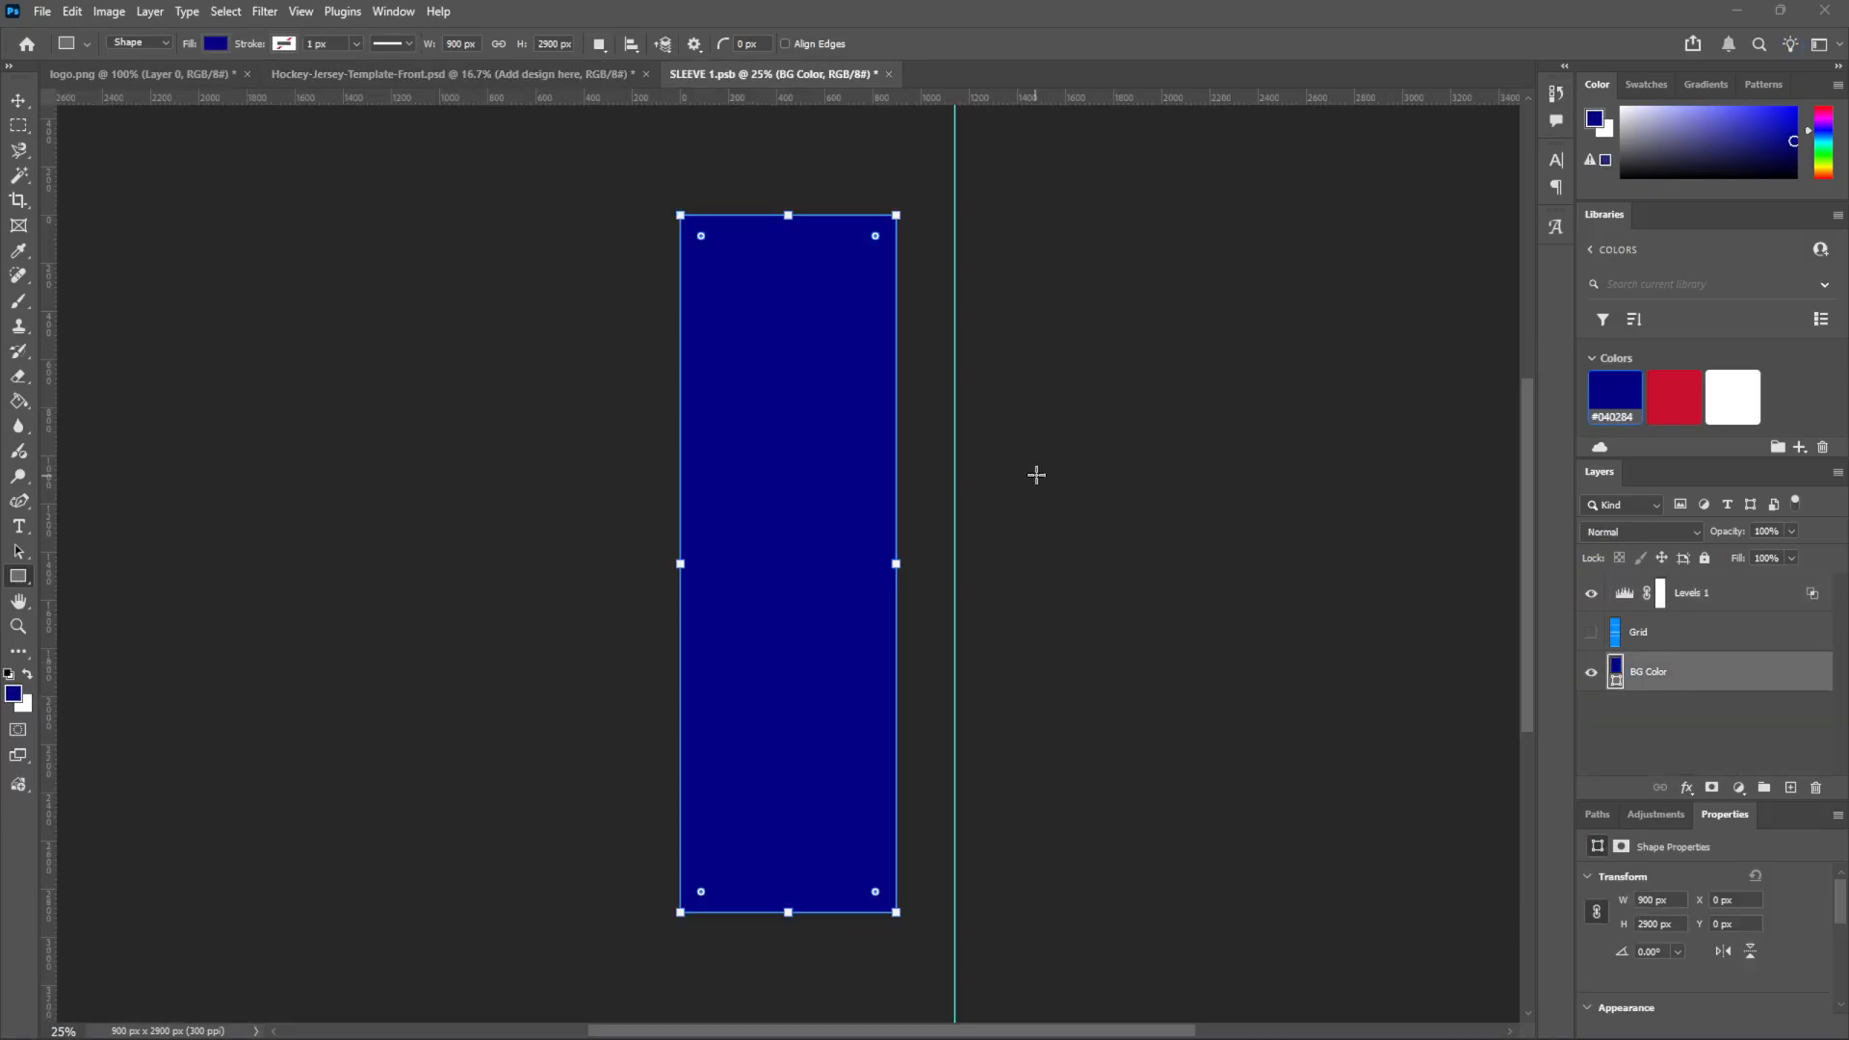
Paste the copied torso stripe layers and white band into SLEEVE 1.psb above the navy background
{"action": "key", "text": "ctrl+plus"}
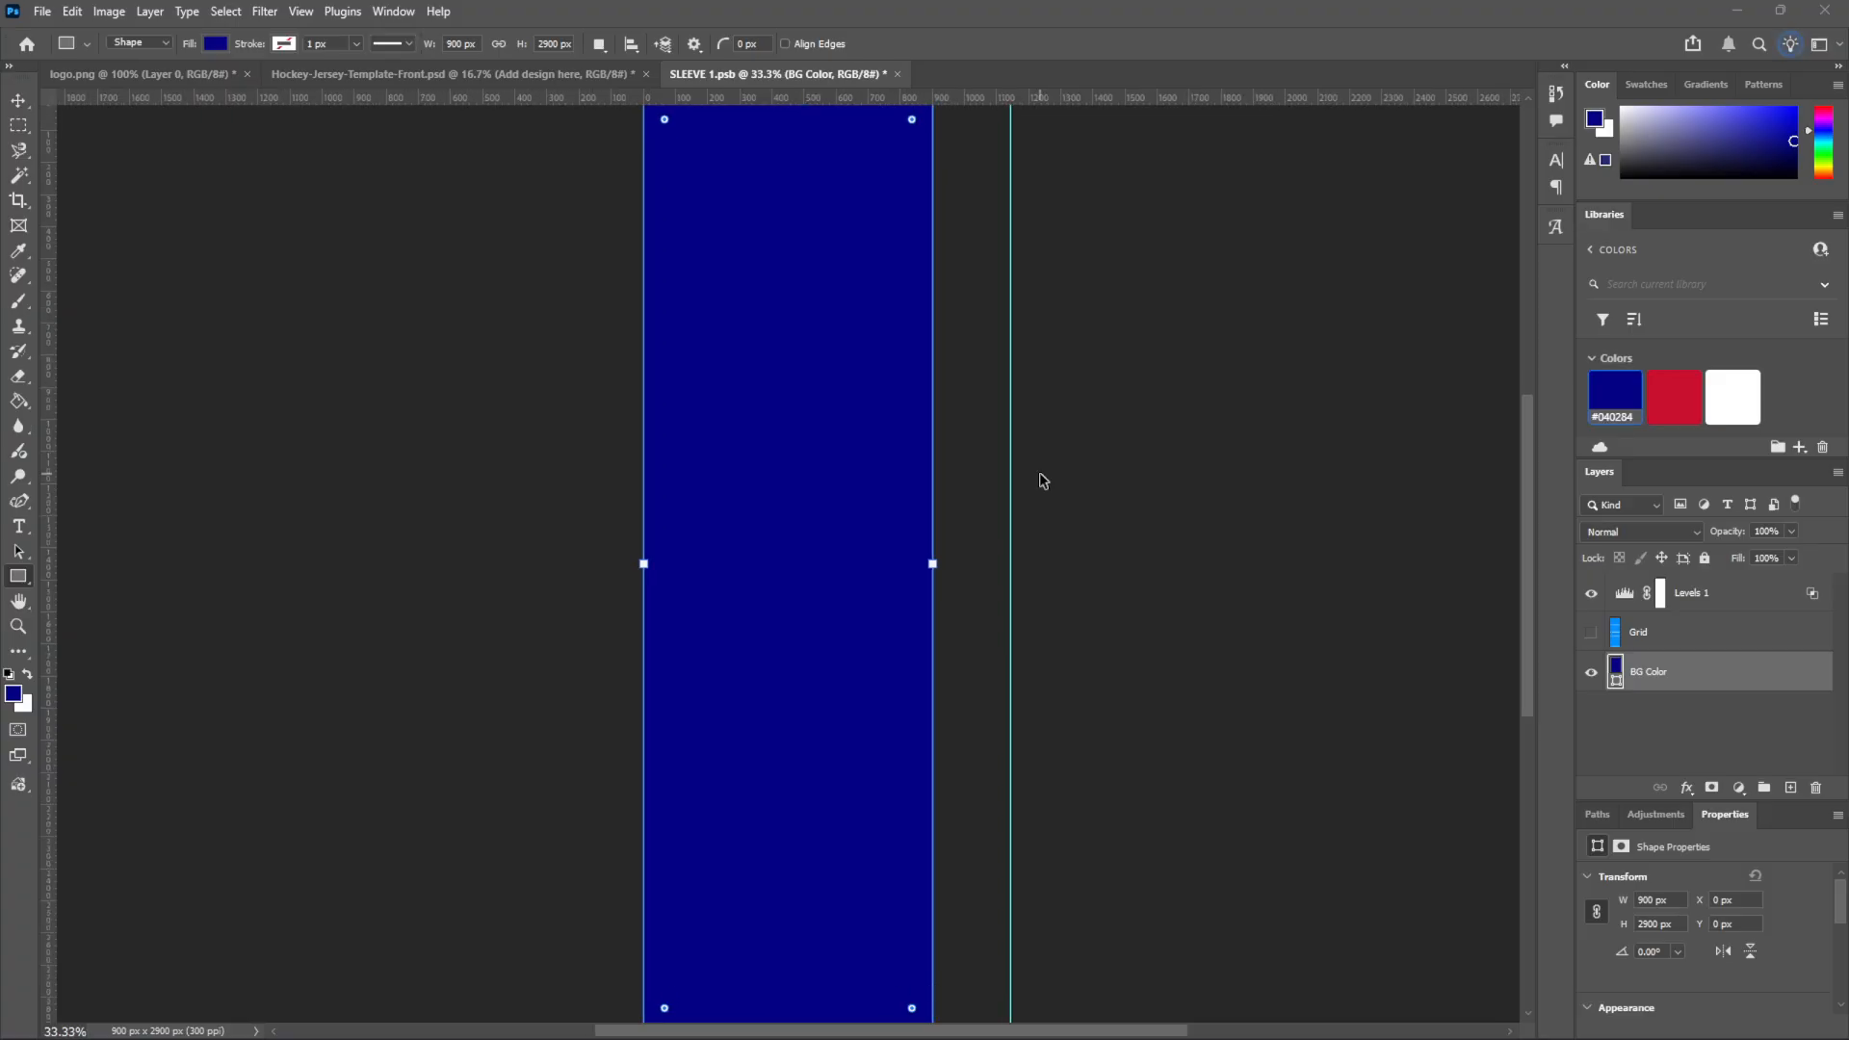
{"action": "key", "text": "ctrl+minus"}
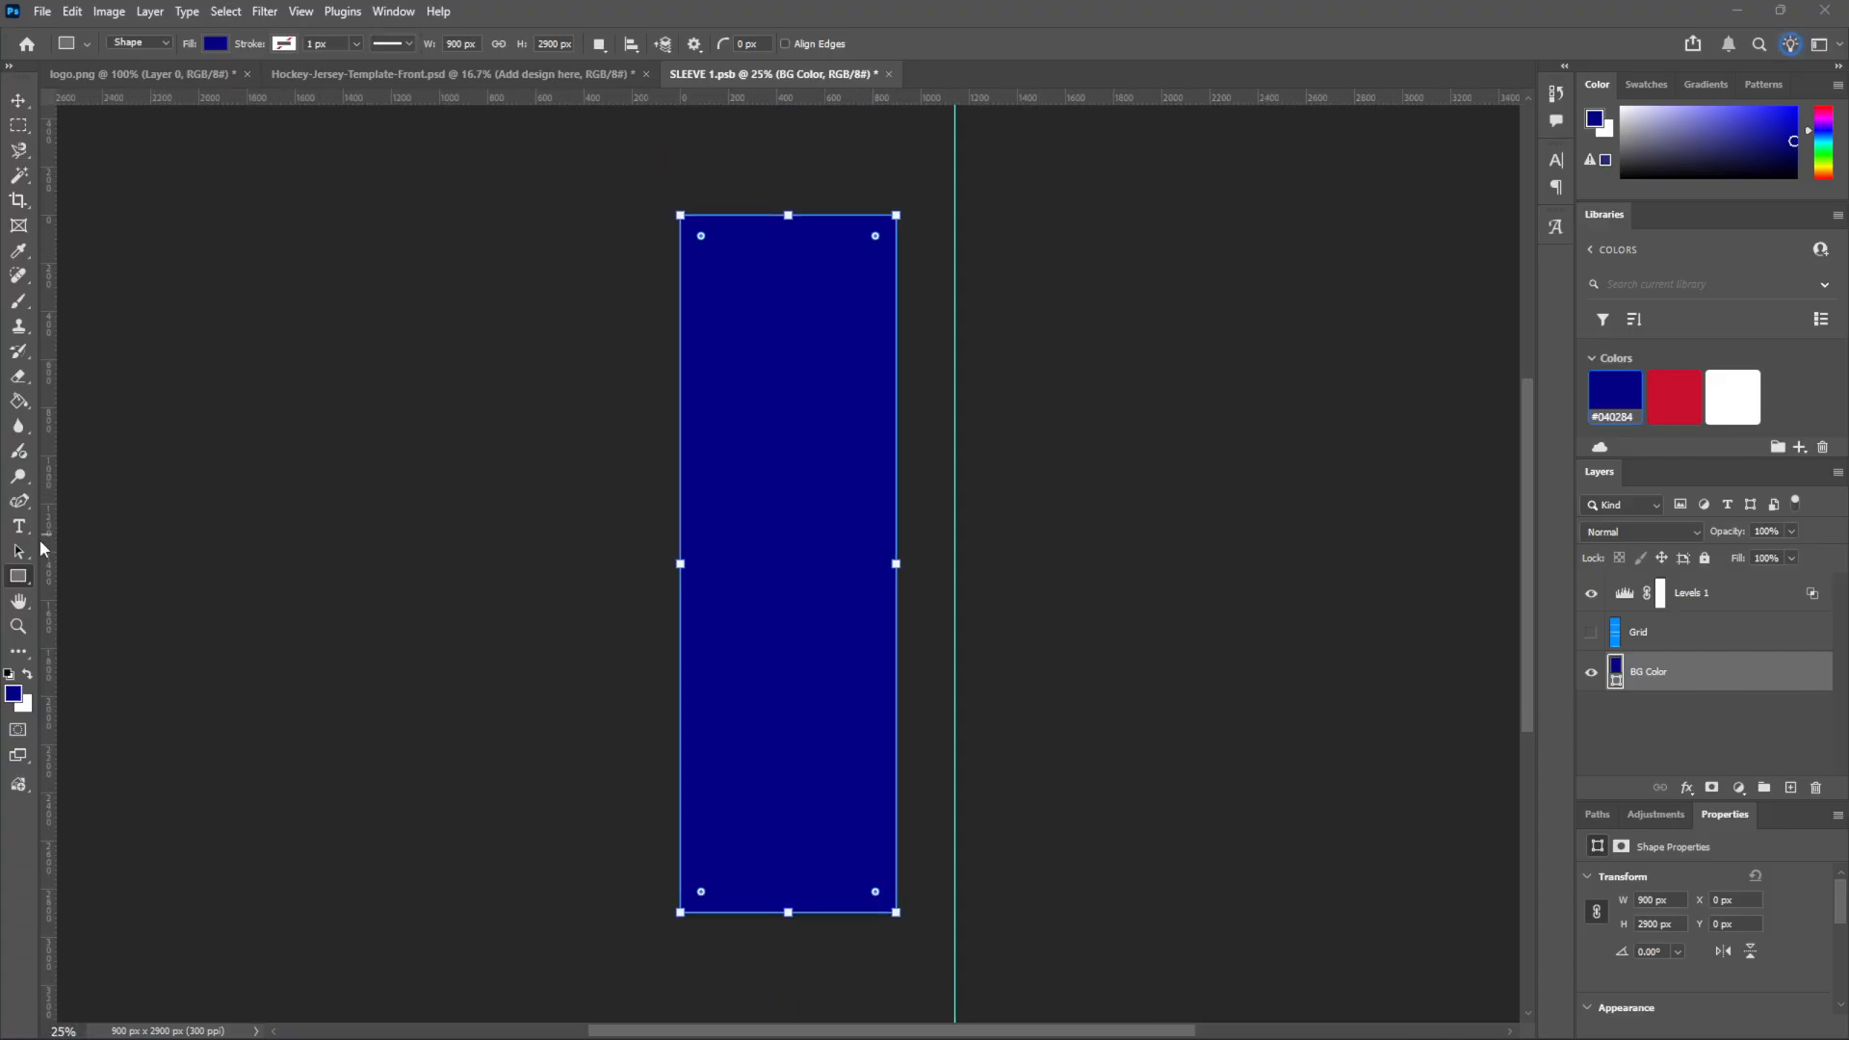
{"action": "left_click", "coordinate": [19, 99]}
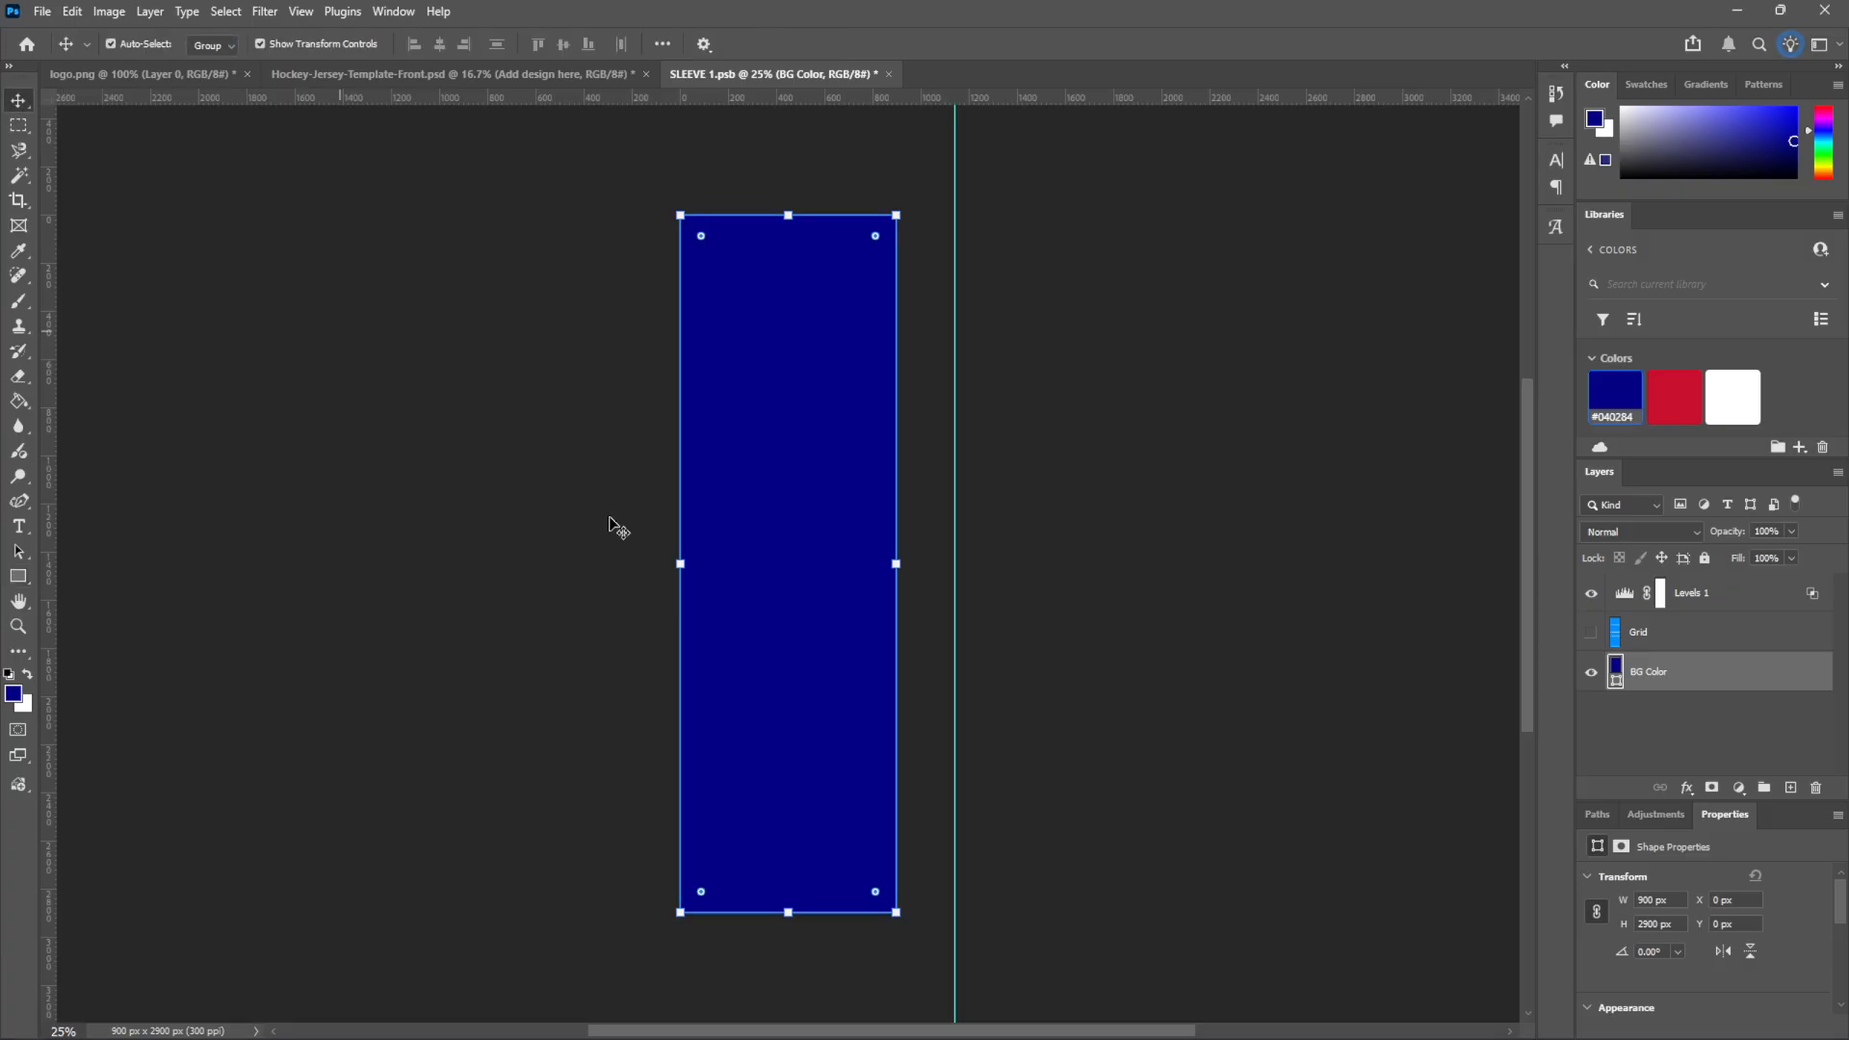
{"action": "key", "text": "ctrl+v"}
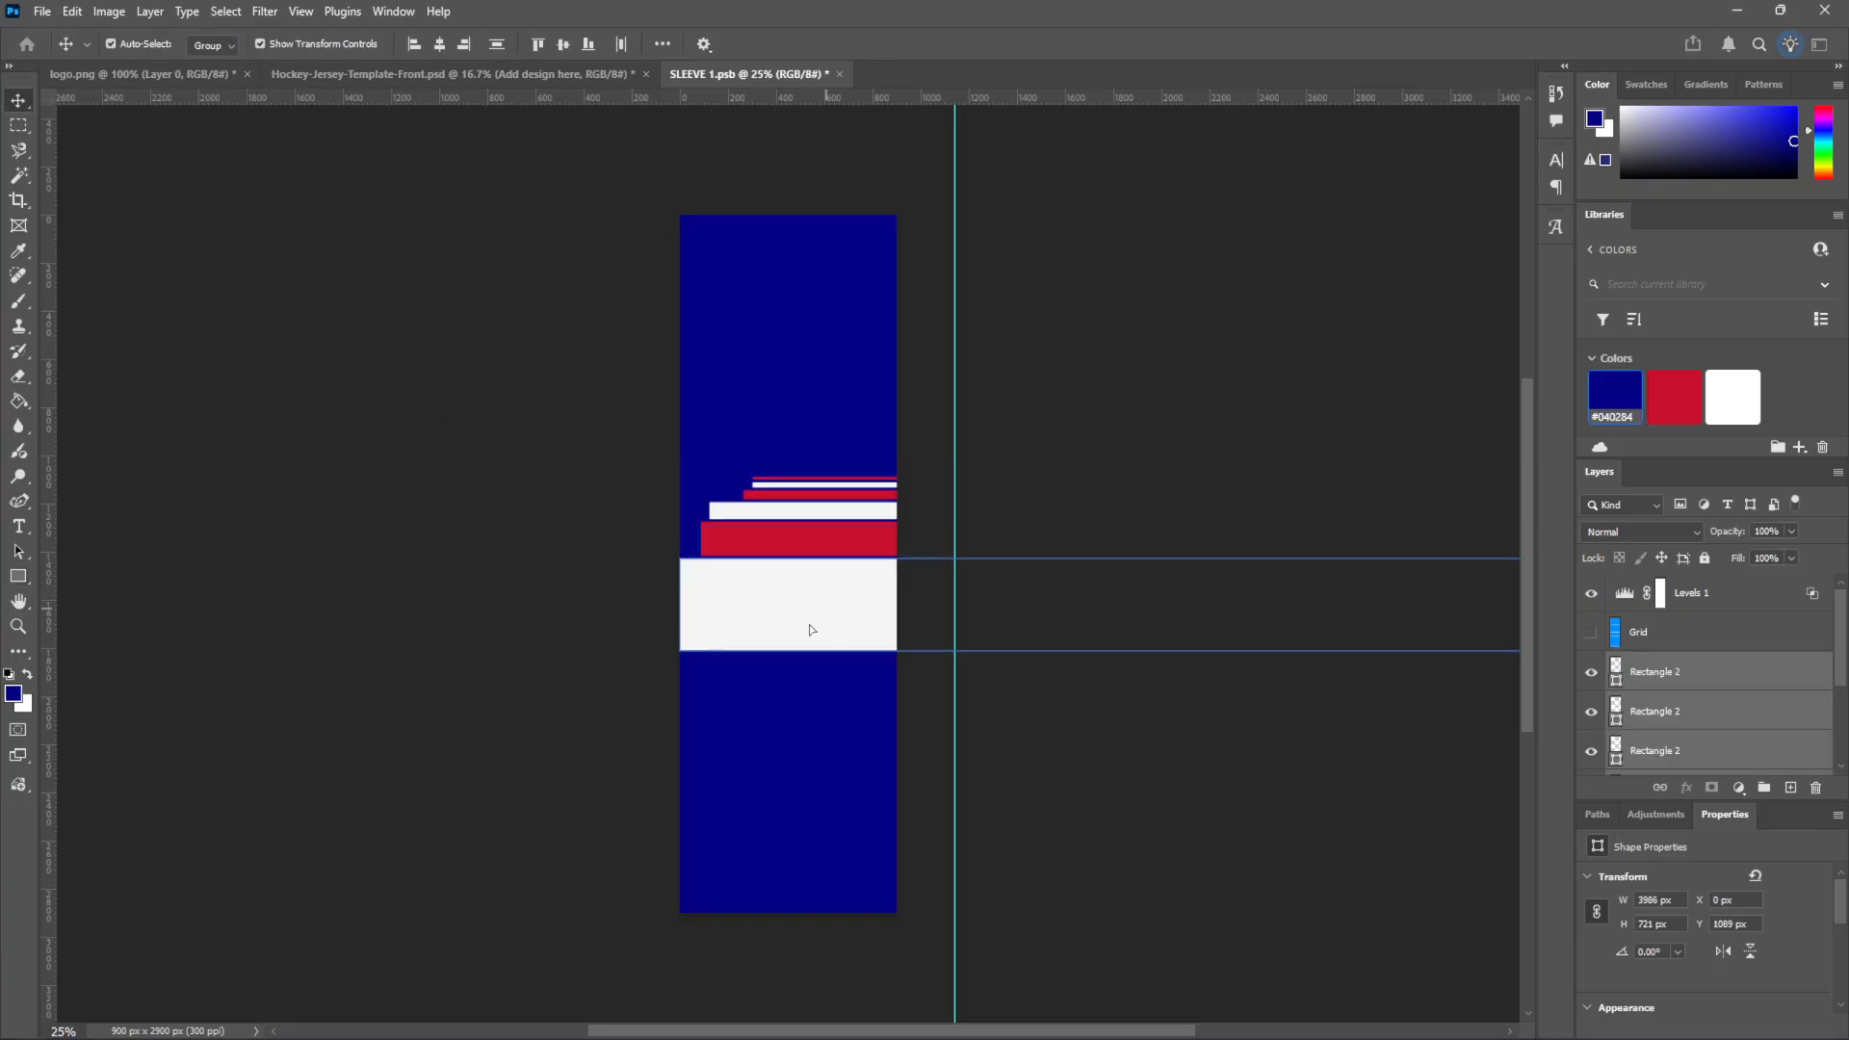
Move the pasted stripes down so the white band meets the sleeve's bottom edge, save, and view the result on the jersey
{"action": "left_click_drag", "start_coordinate": [809, 627], "coordinate": [729, 872]}
{"action": "left_click", "coordinate": [487, 524]}
{"action": "key", "text": "ctrl+s"}
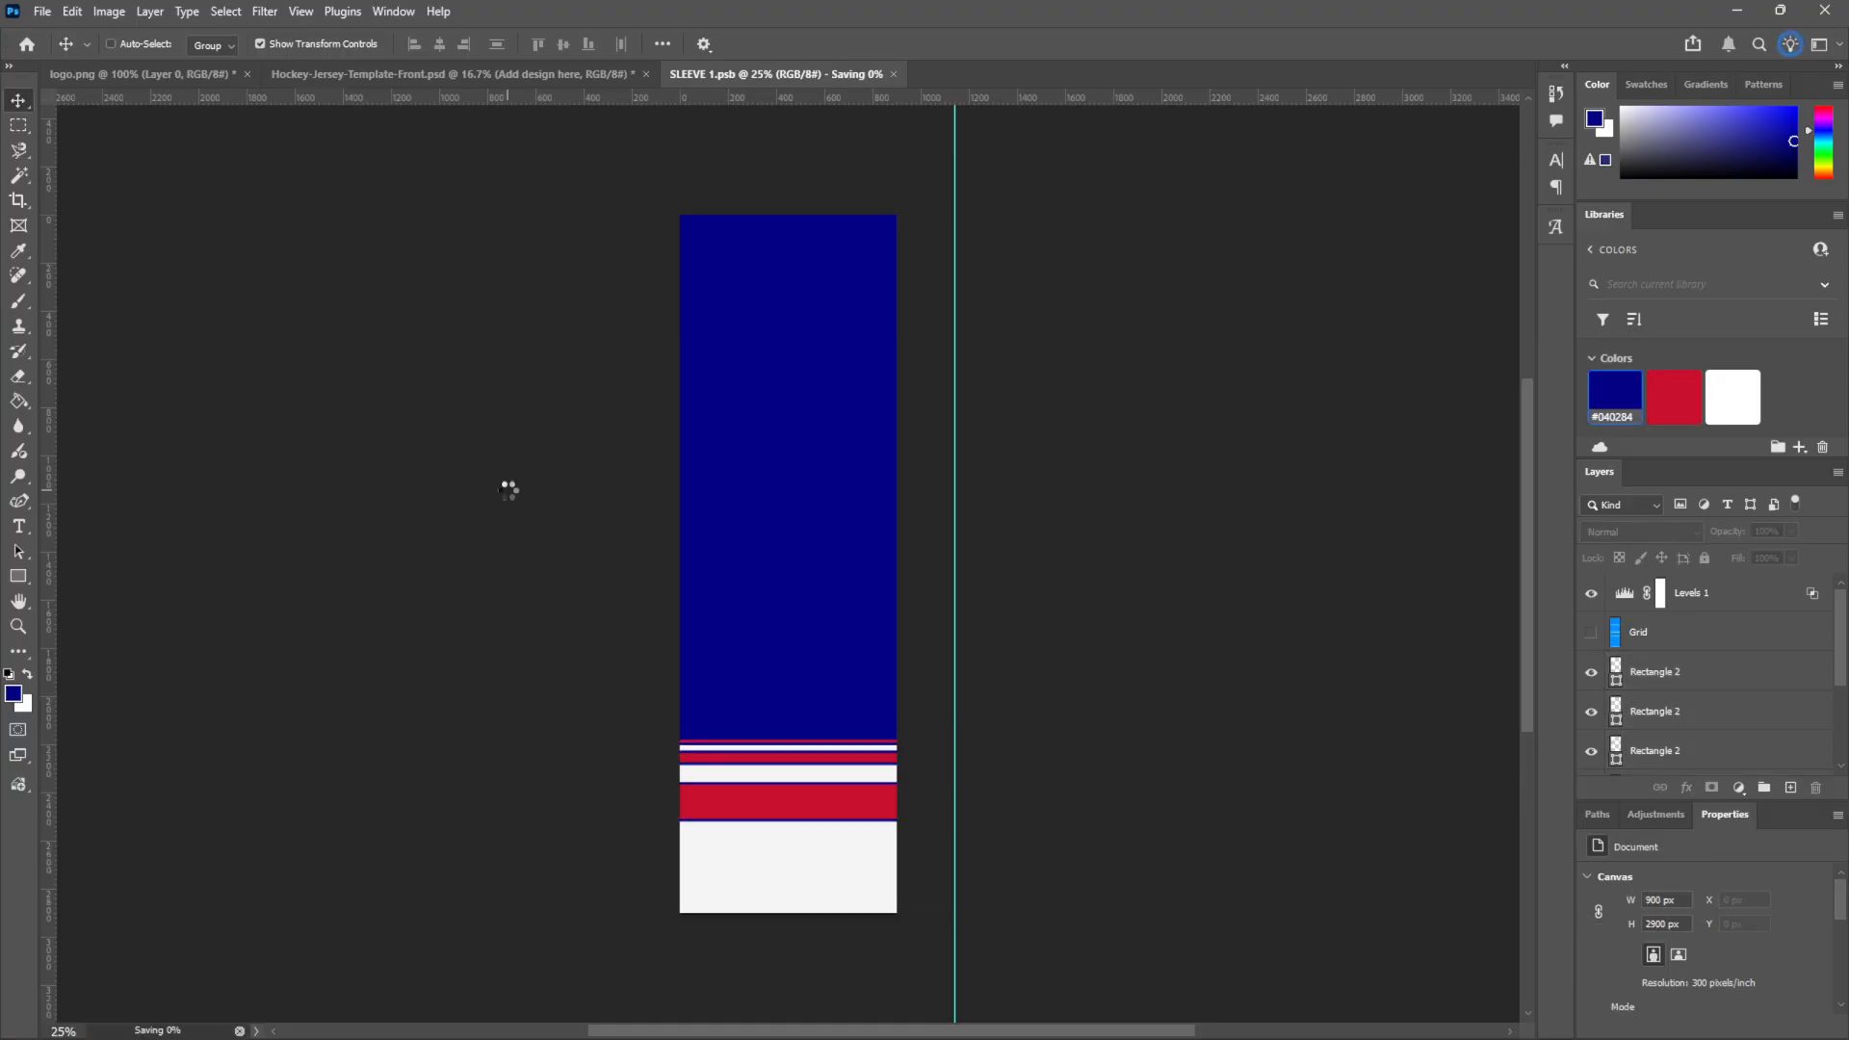
{"action": "left_click", "coordinate": [504, 85]}
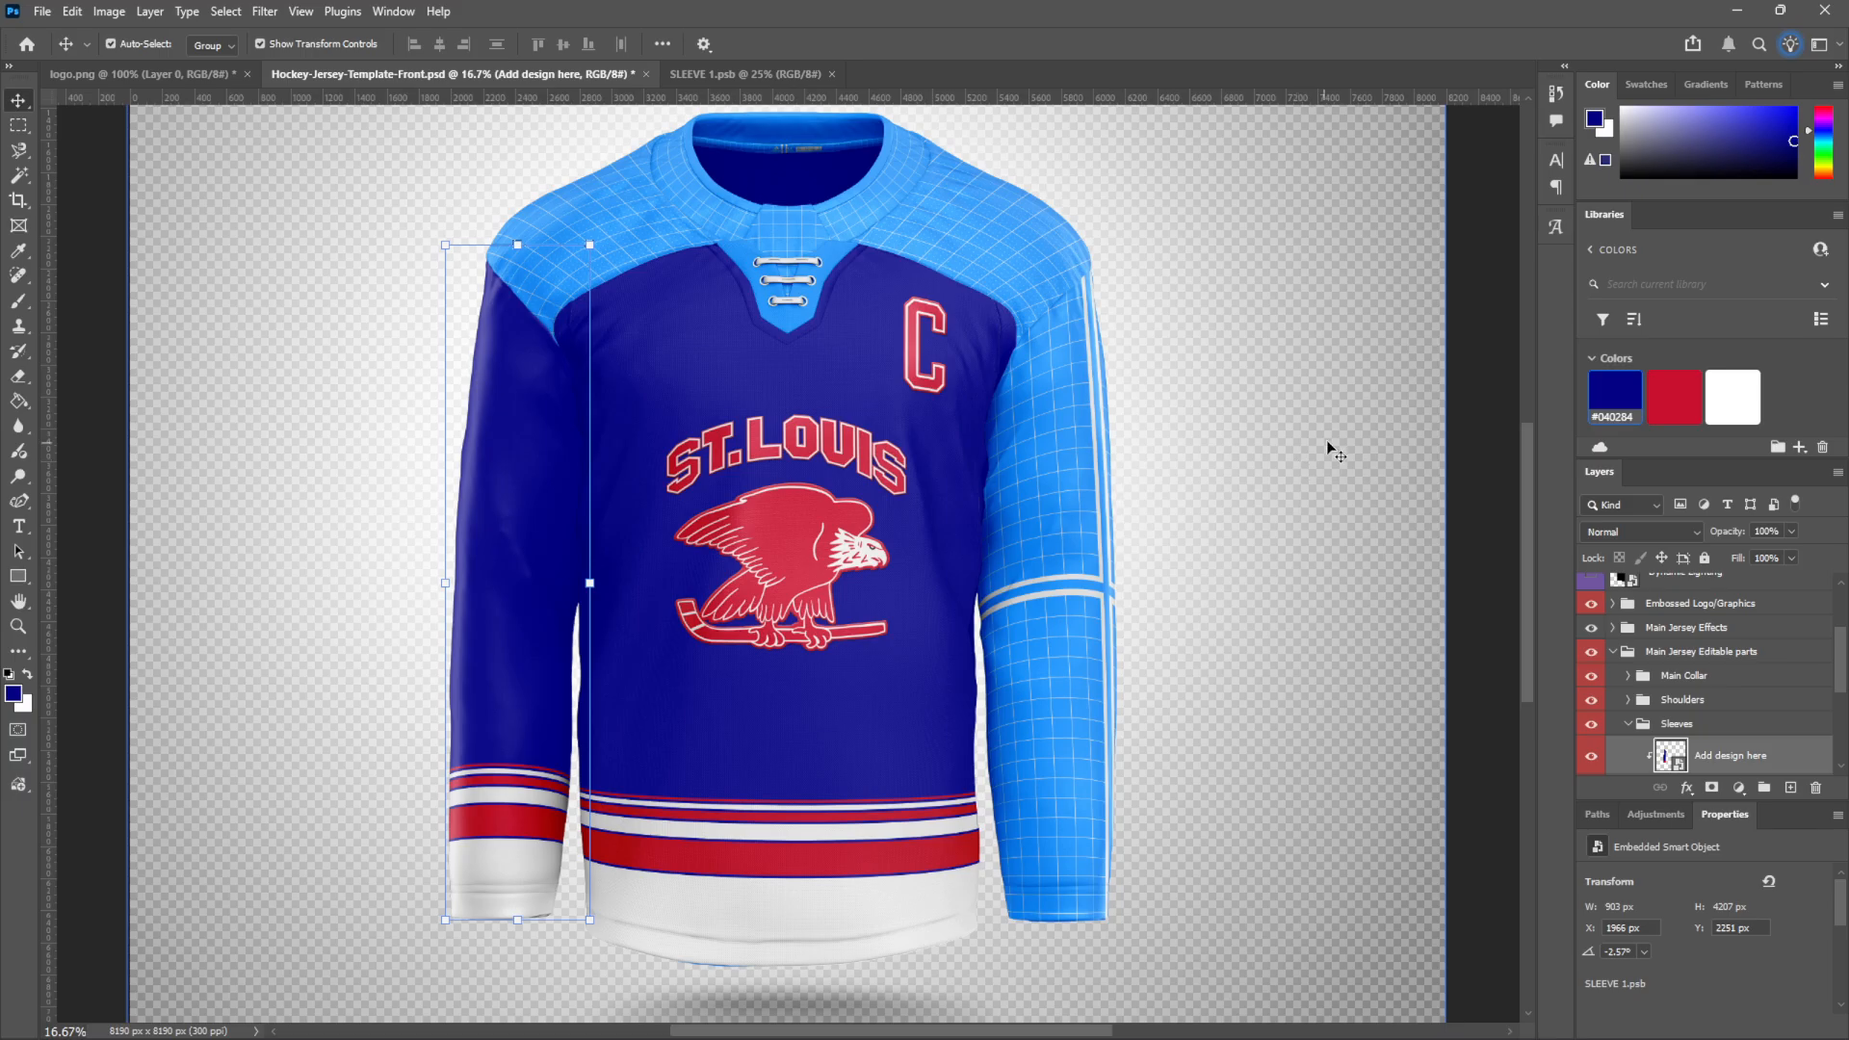
{"action": "left_click", "coordinate": [1309, 442]}
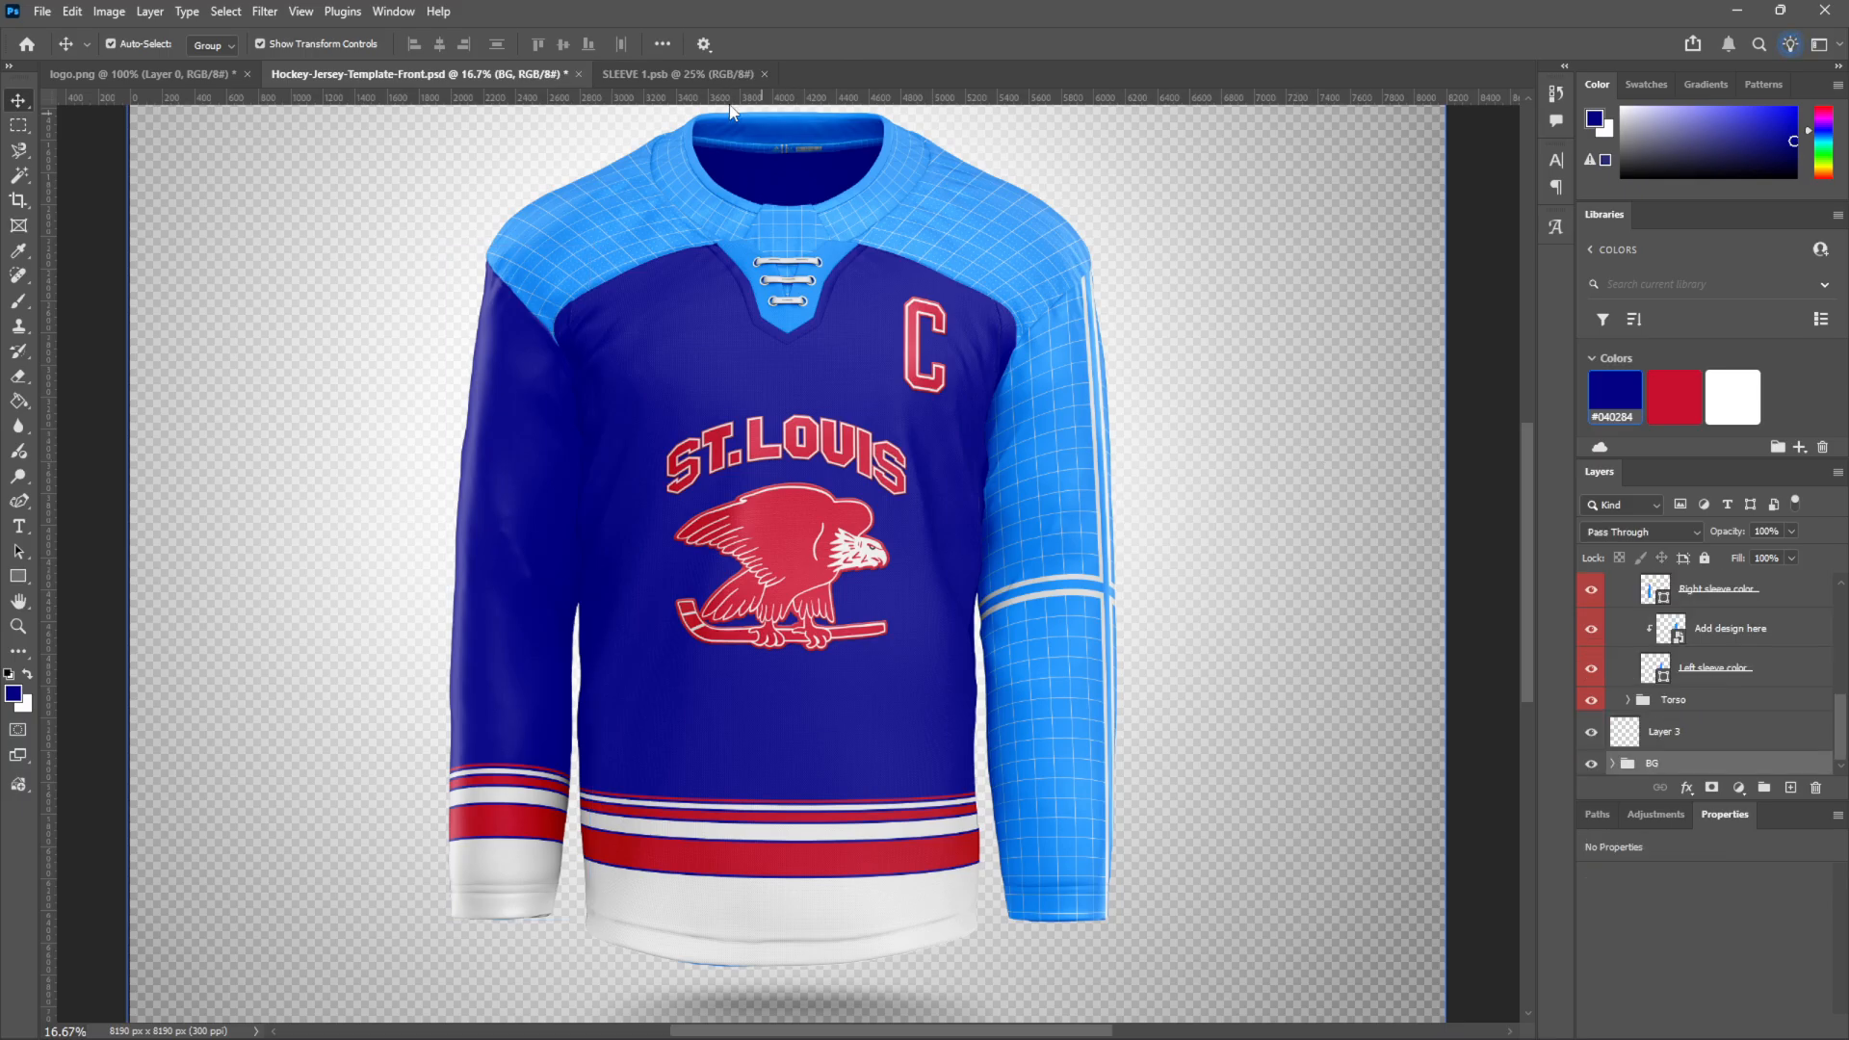
Undo the stripe placement in SLEEVE 1.psb, including the stray move of the white band alone
{"action": "left_click", "coordinate": [674, 74]}
{"action": "left_click", "coordinate": [796, 857]}
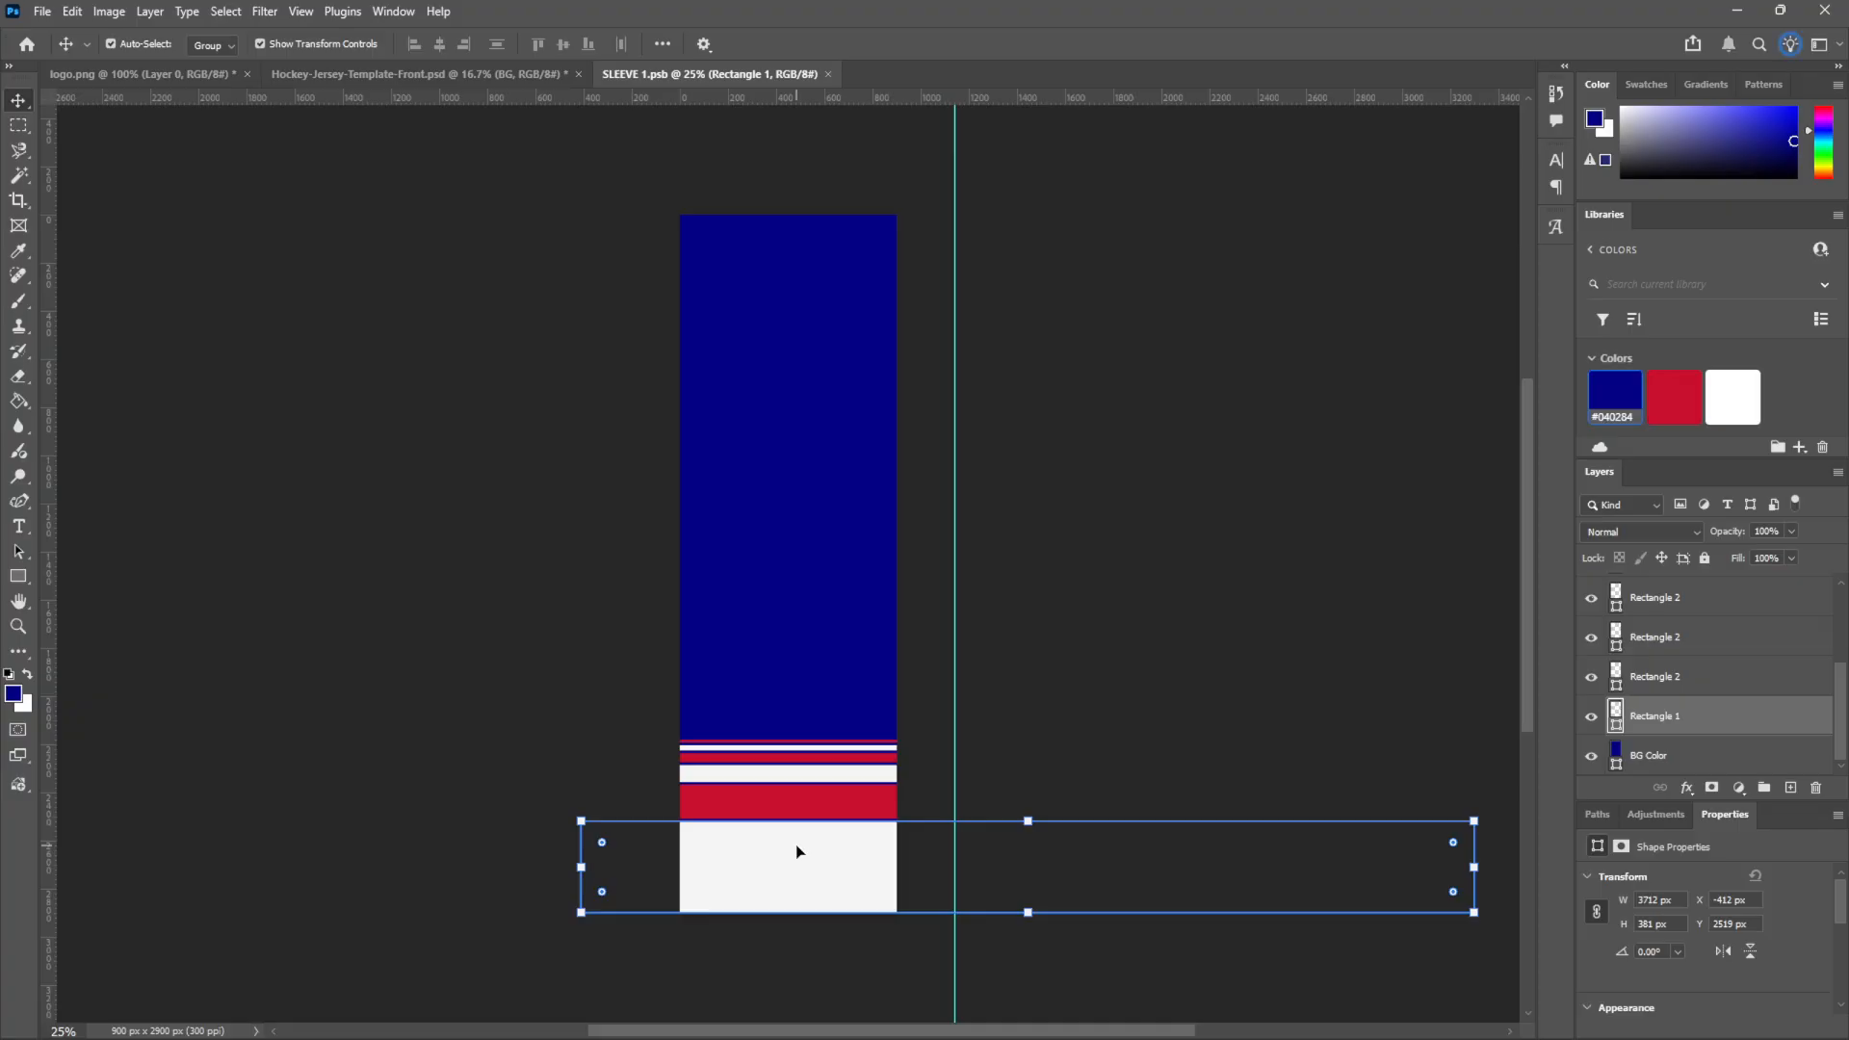
{"action": "key", "text": "ctrl+z"}
{"action": "left_click_drag", "start_coordinate": [791, 604], "coordinate": [695, 666]}
{"action": "key", "text": "ctrl+z"}
Select all the stripe layers and move them down so the white band starts at about Y 1866 px
{"action": "scroll", "coordinate": [1702, 616], "scroll_direction": "up", "scroll_amount": 1}
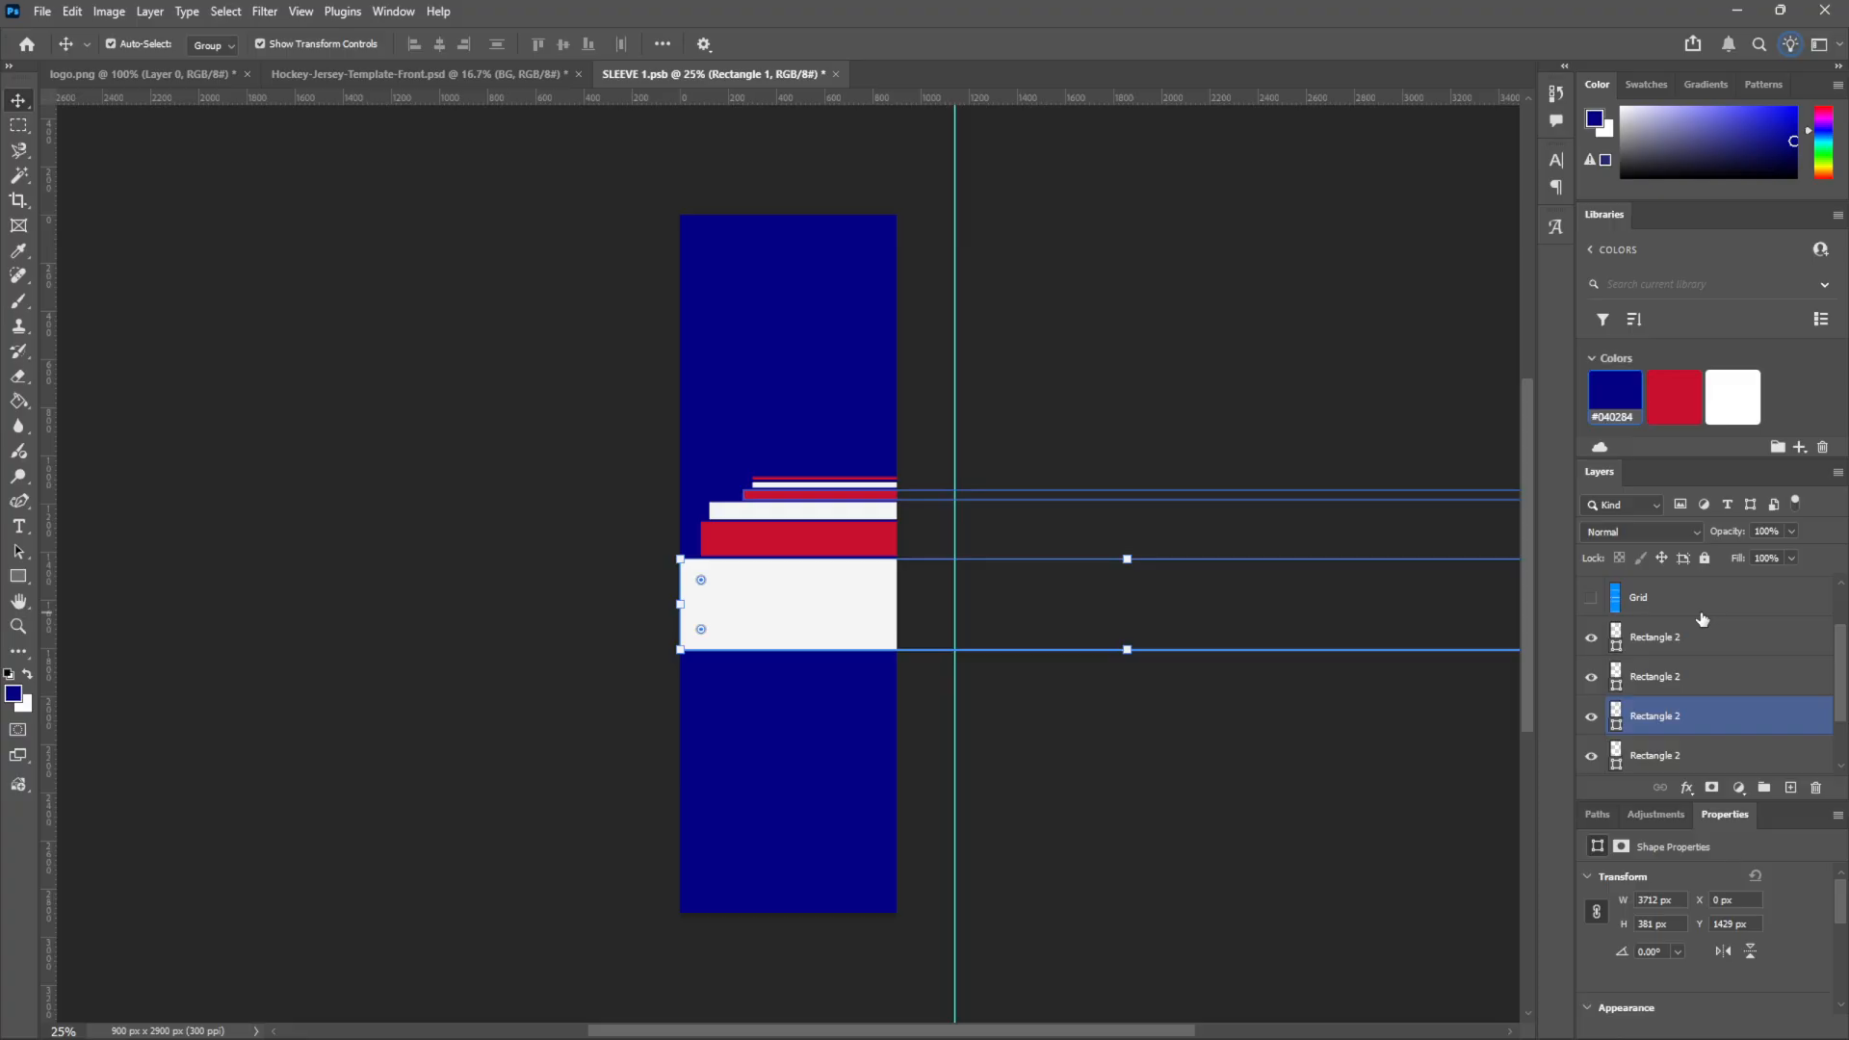
{"action": "left_click", "coordinate": [1705, 637]}
{"action": "left_click", "coordinate": [1705, 755], "text": "shift"}
{"action": "left_click_drag", "start_coordinate": [805, 598], "coordinate": [709, 701]}
{"action": "left_click", "coordinate": [721, 708]}
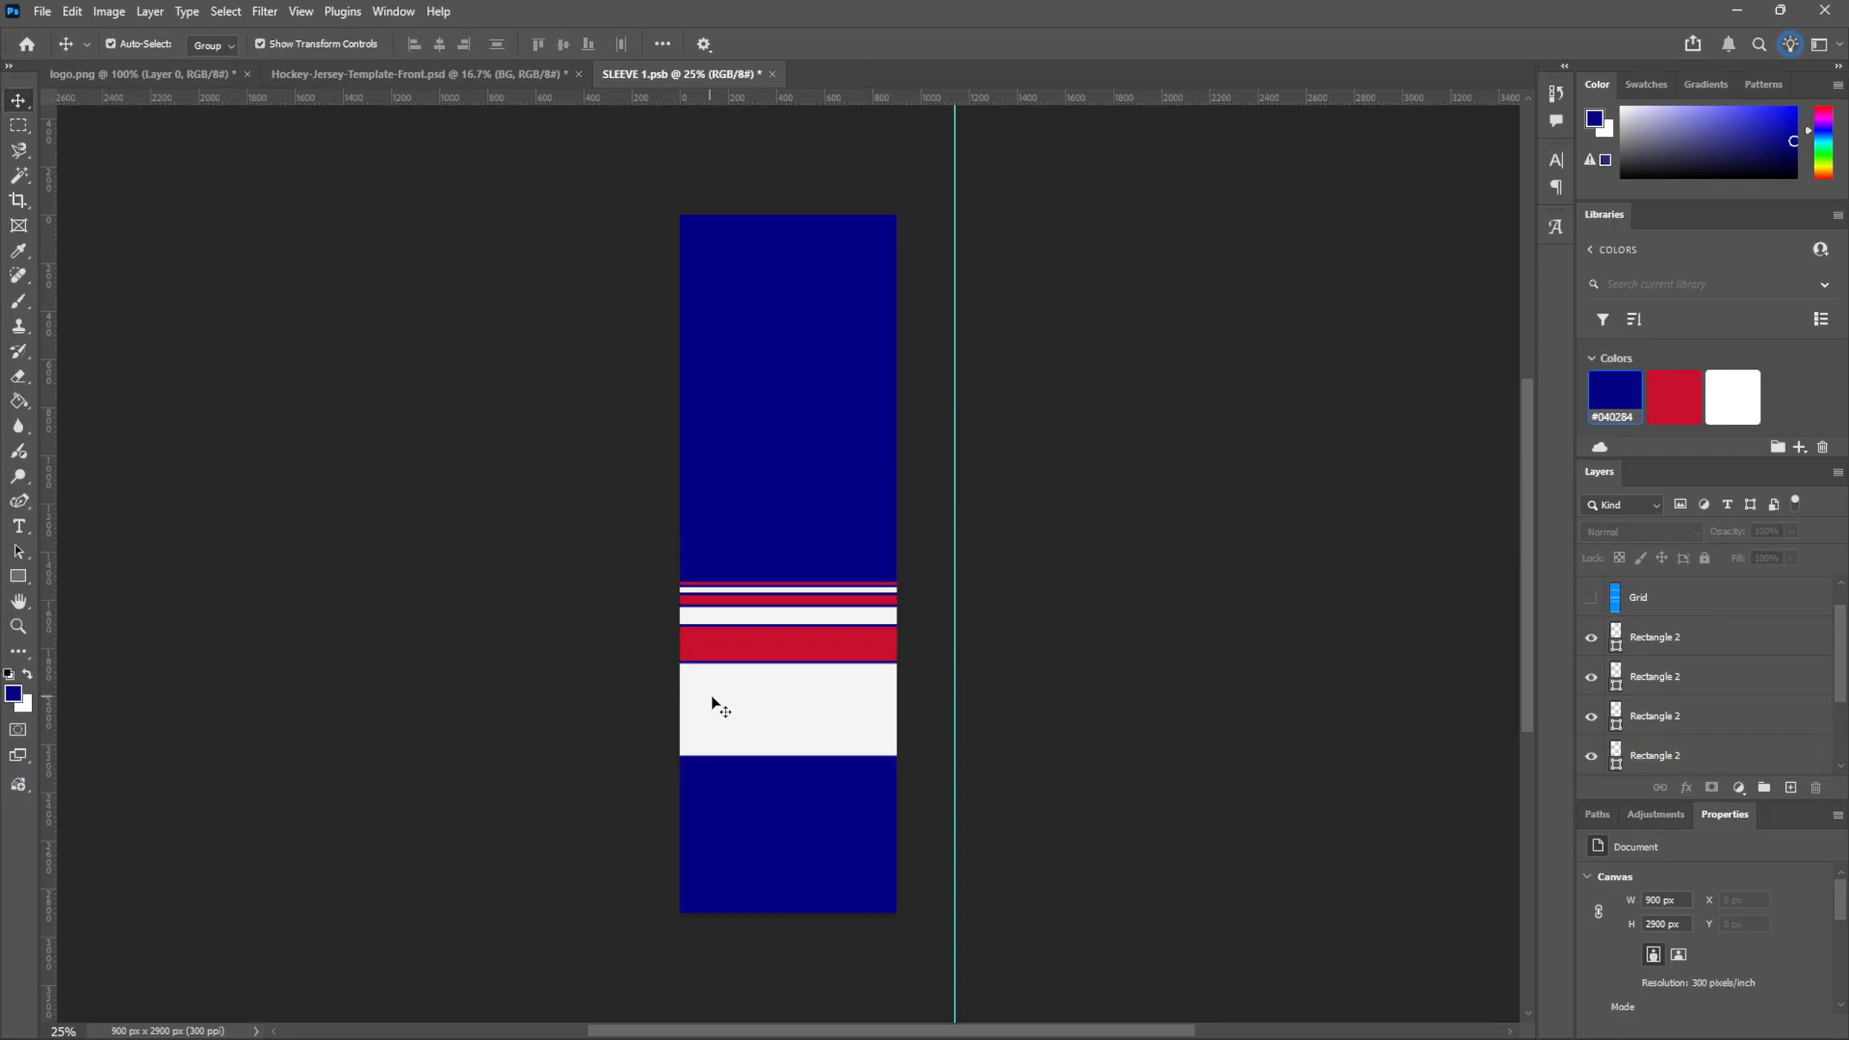
Stretch the white band to the sleeve's bottom edge, about 1034 px high, save, and view it on the jersey
{"action": "left_click", "coordinate": [23, 579]}
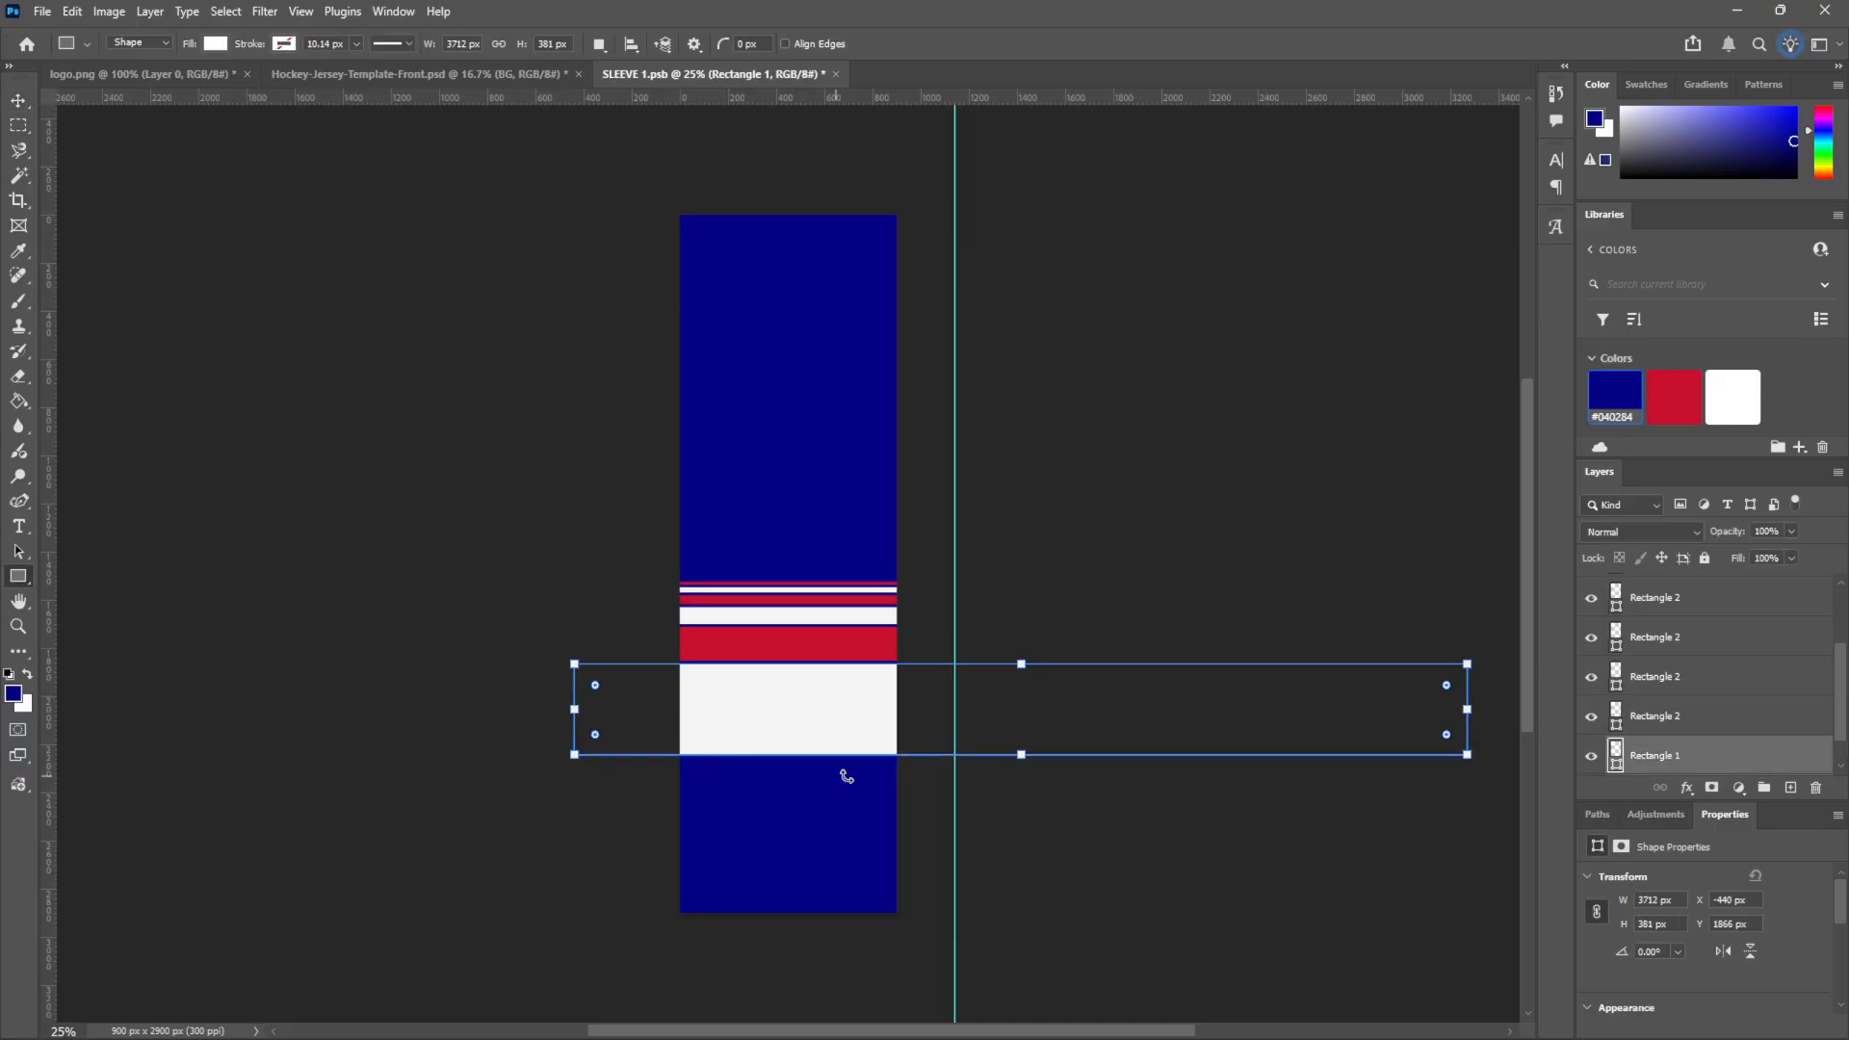
{"action": "left_click_drag", "start_coordinate": [1029, 760], "coordinate": [1021, 911]}
{"action": "key", "text": "ctrl+s"}
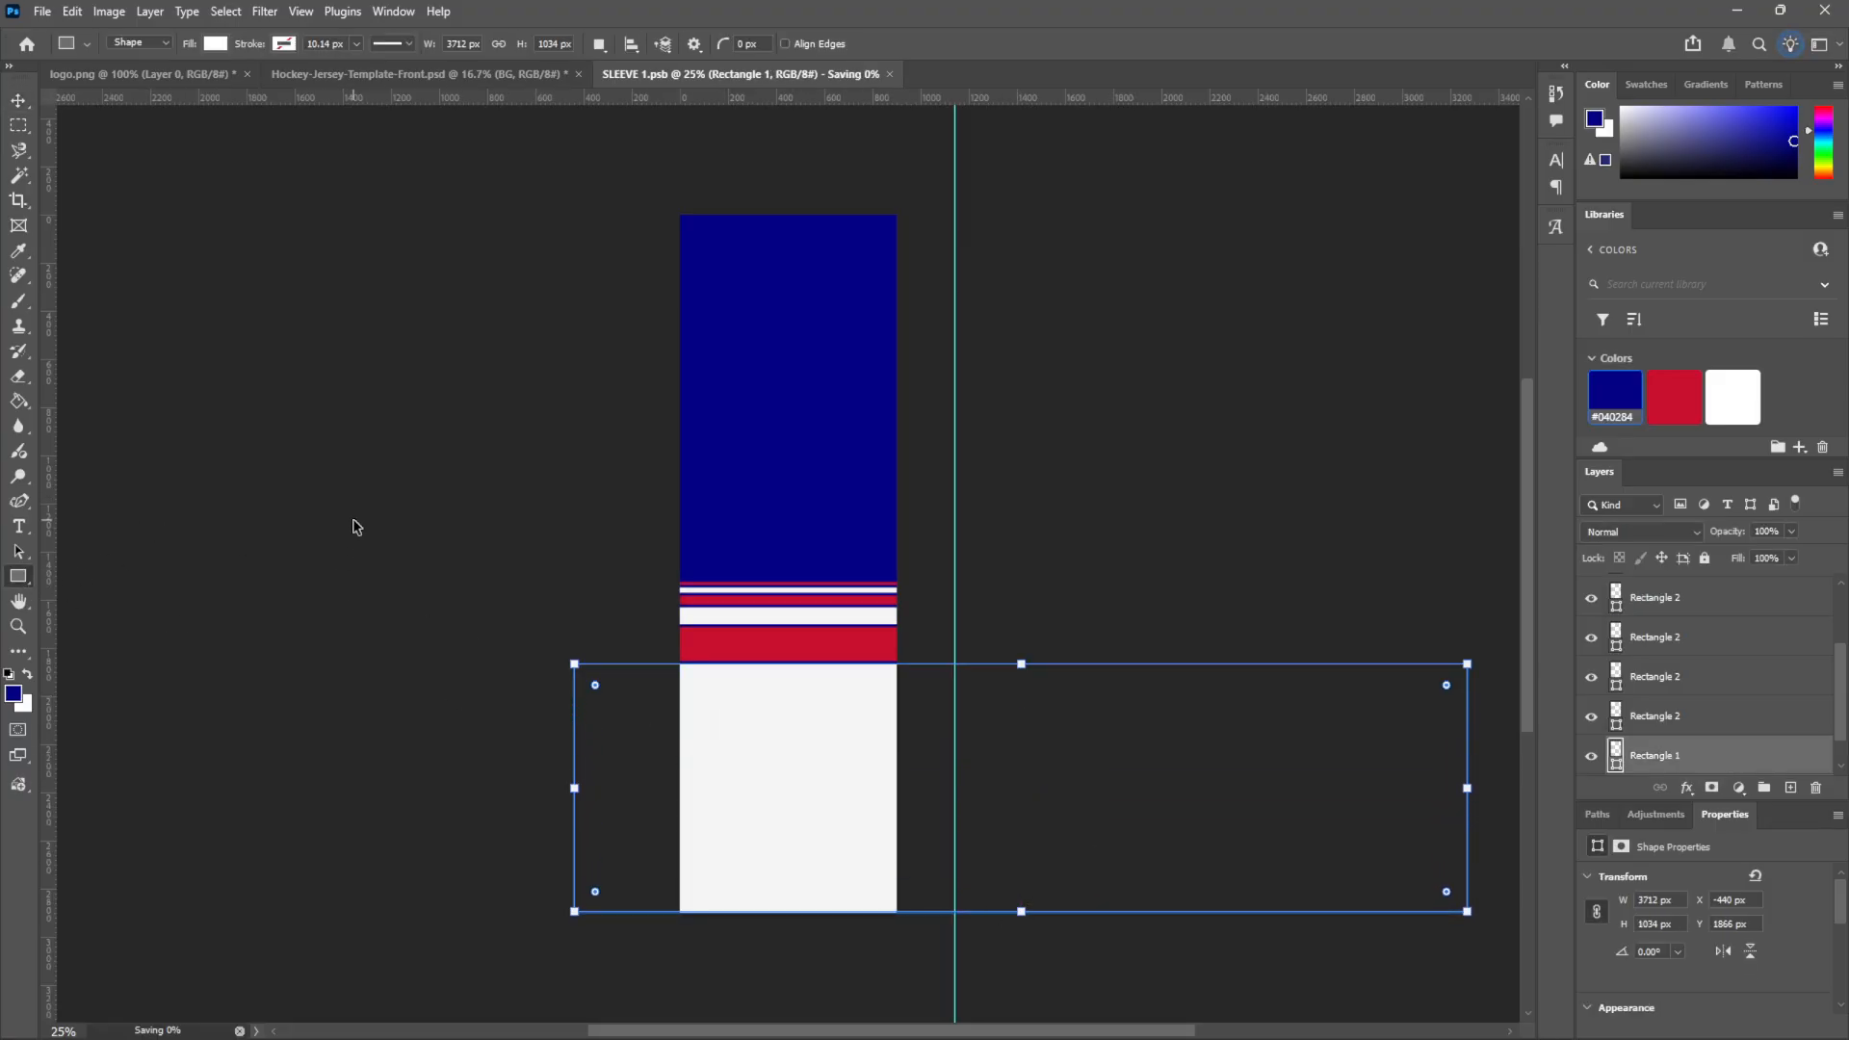
{"action": "left_click", "coordinate": [463, 74]}
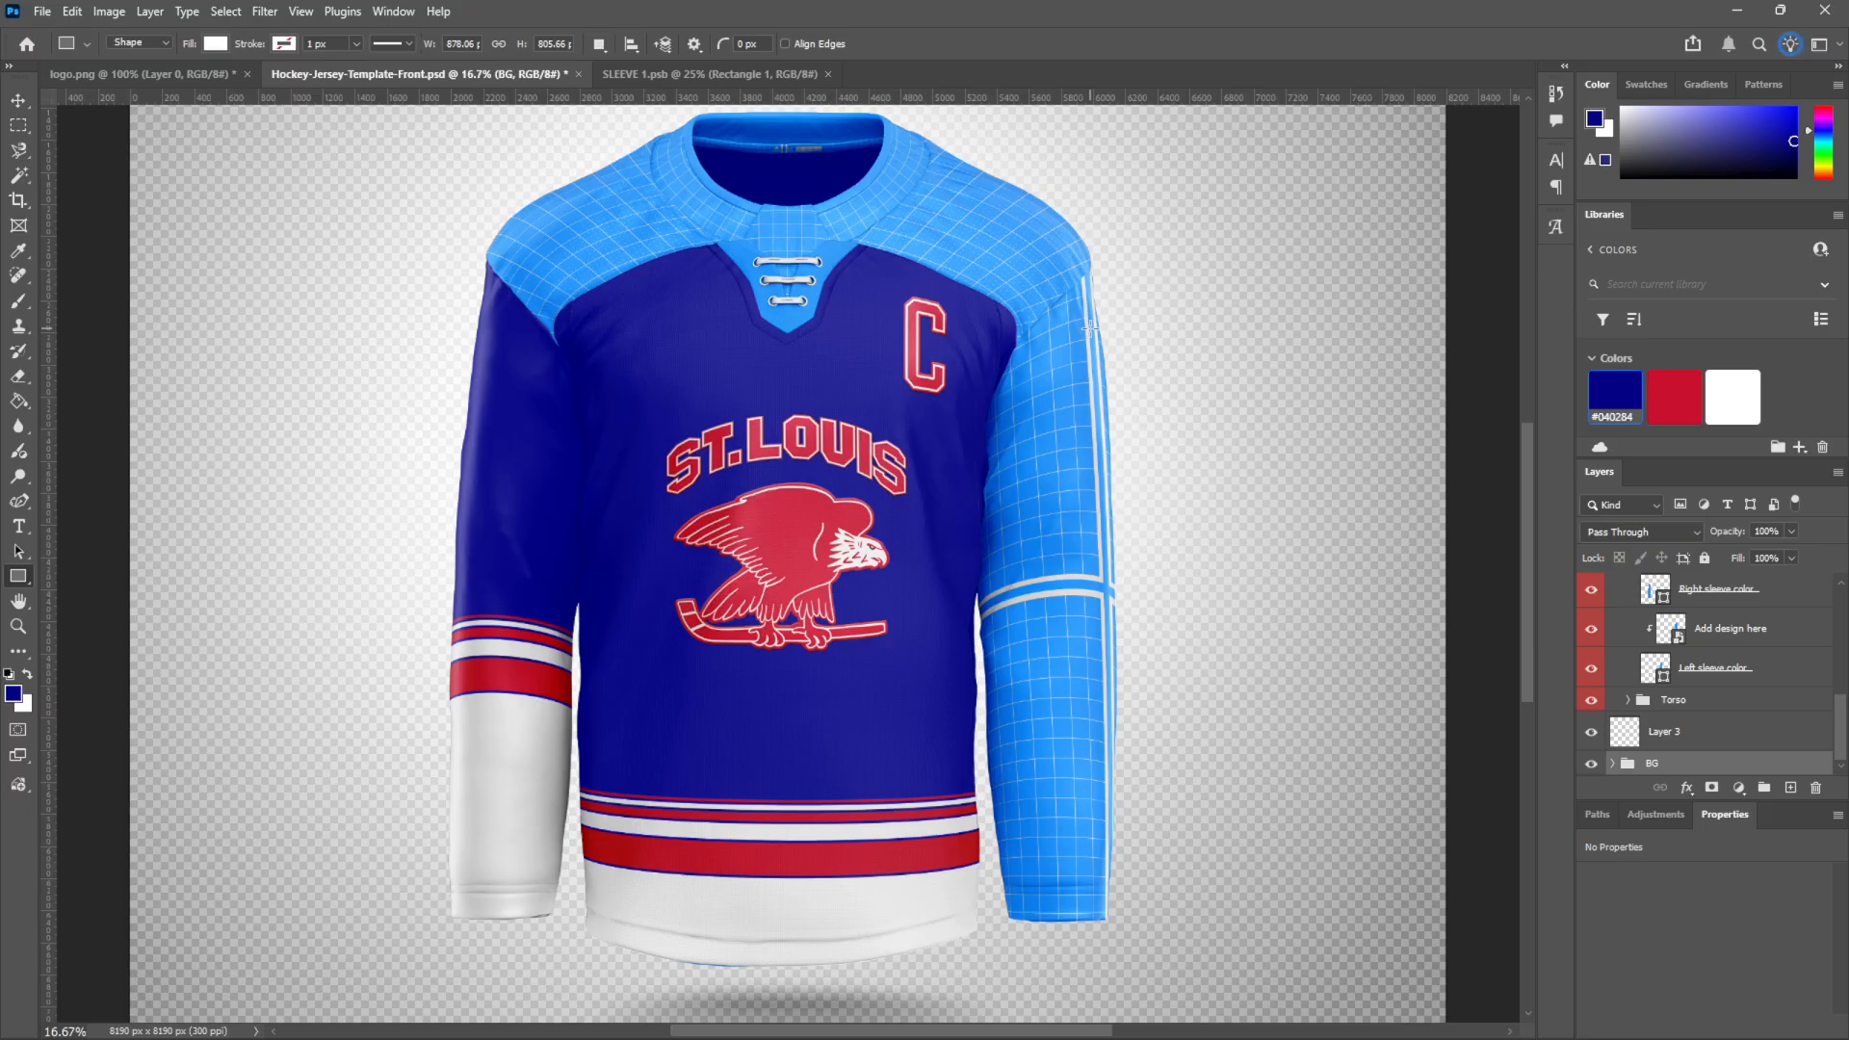
Undo the white band's stretch and the stripe move in SLEEVE 1.psb
{"action": "left_click", "coordinate": [684, 74]}
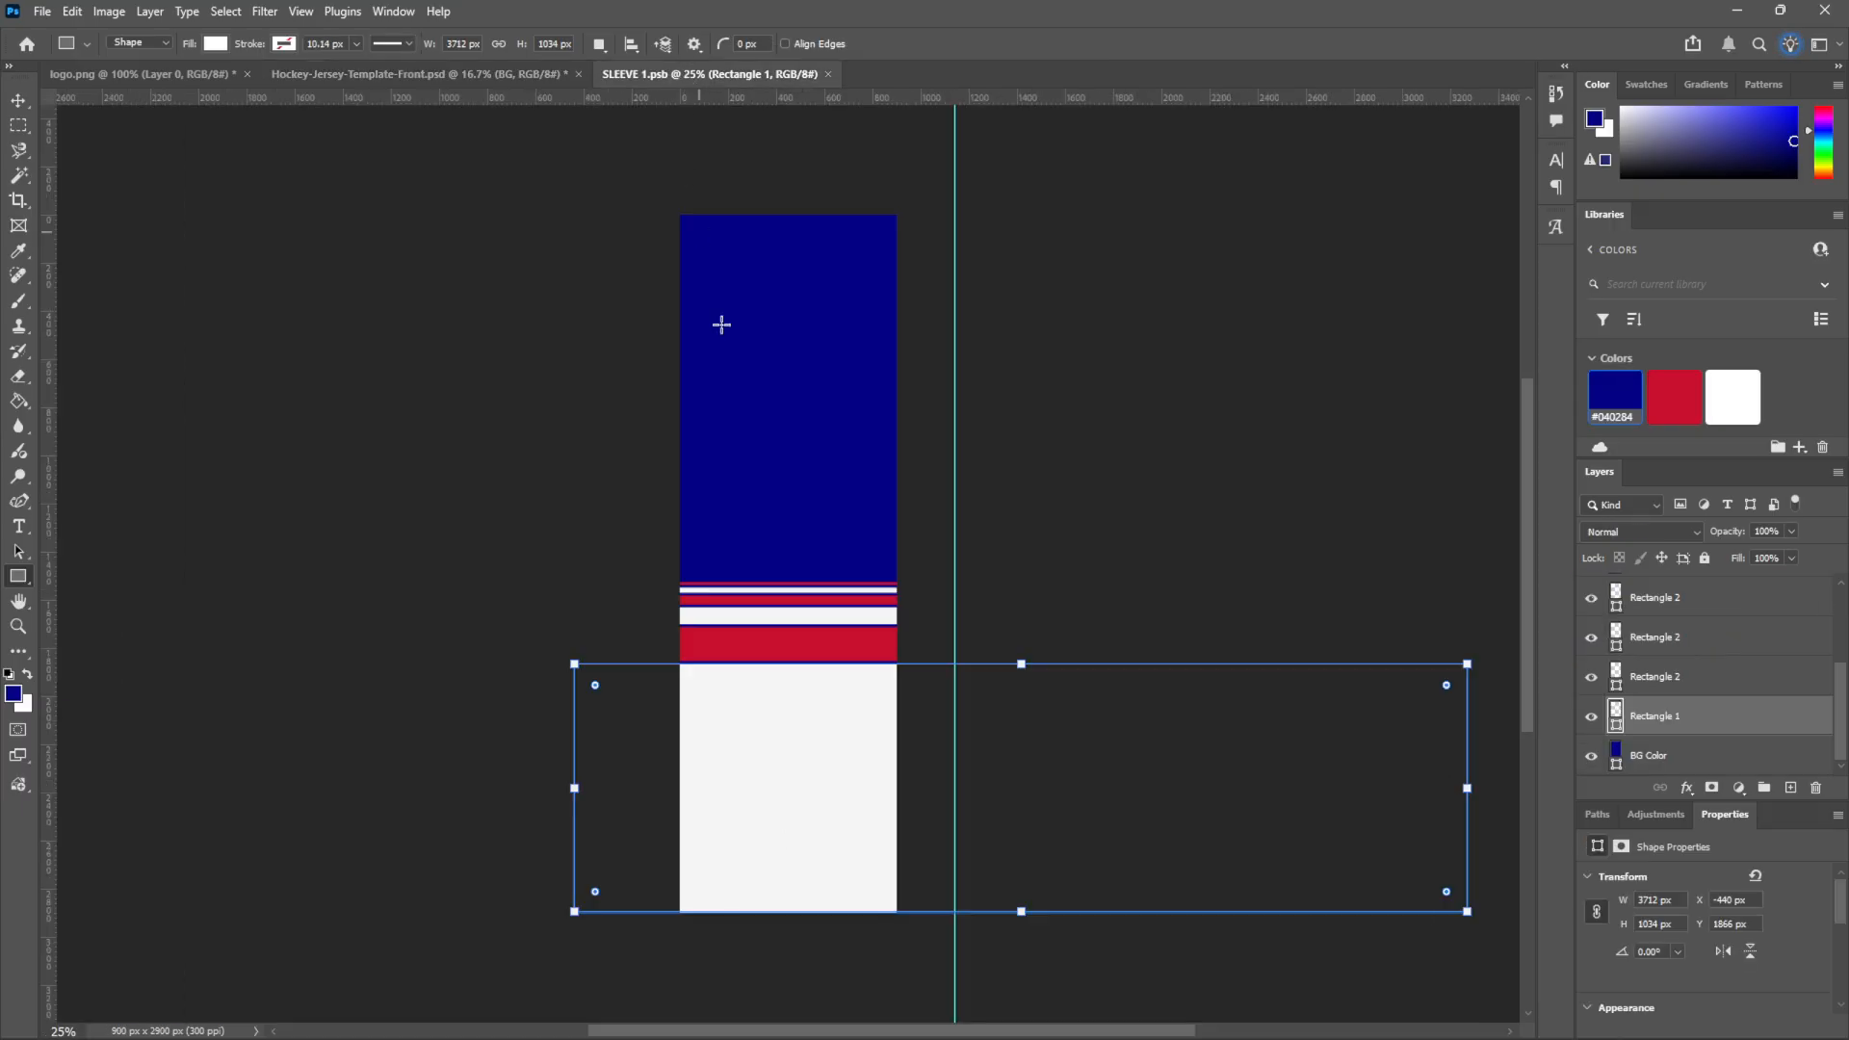
{"action": "key", "text": "ctrl+z"}
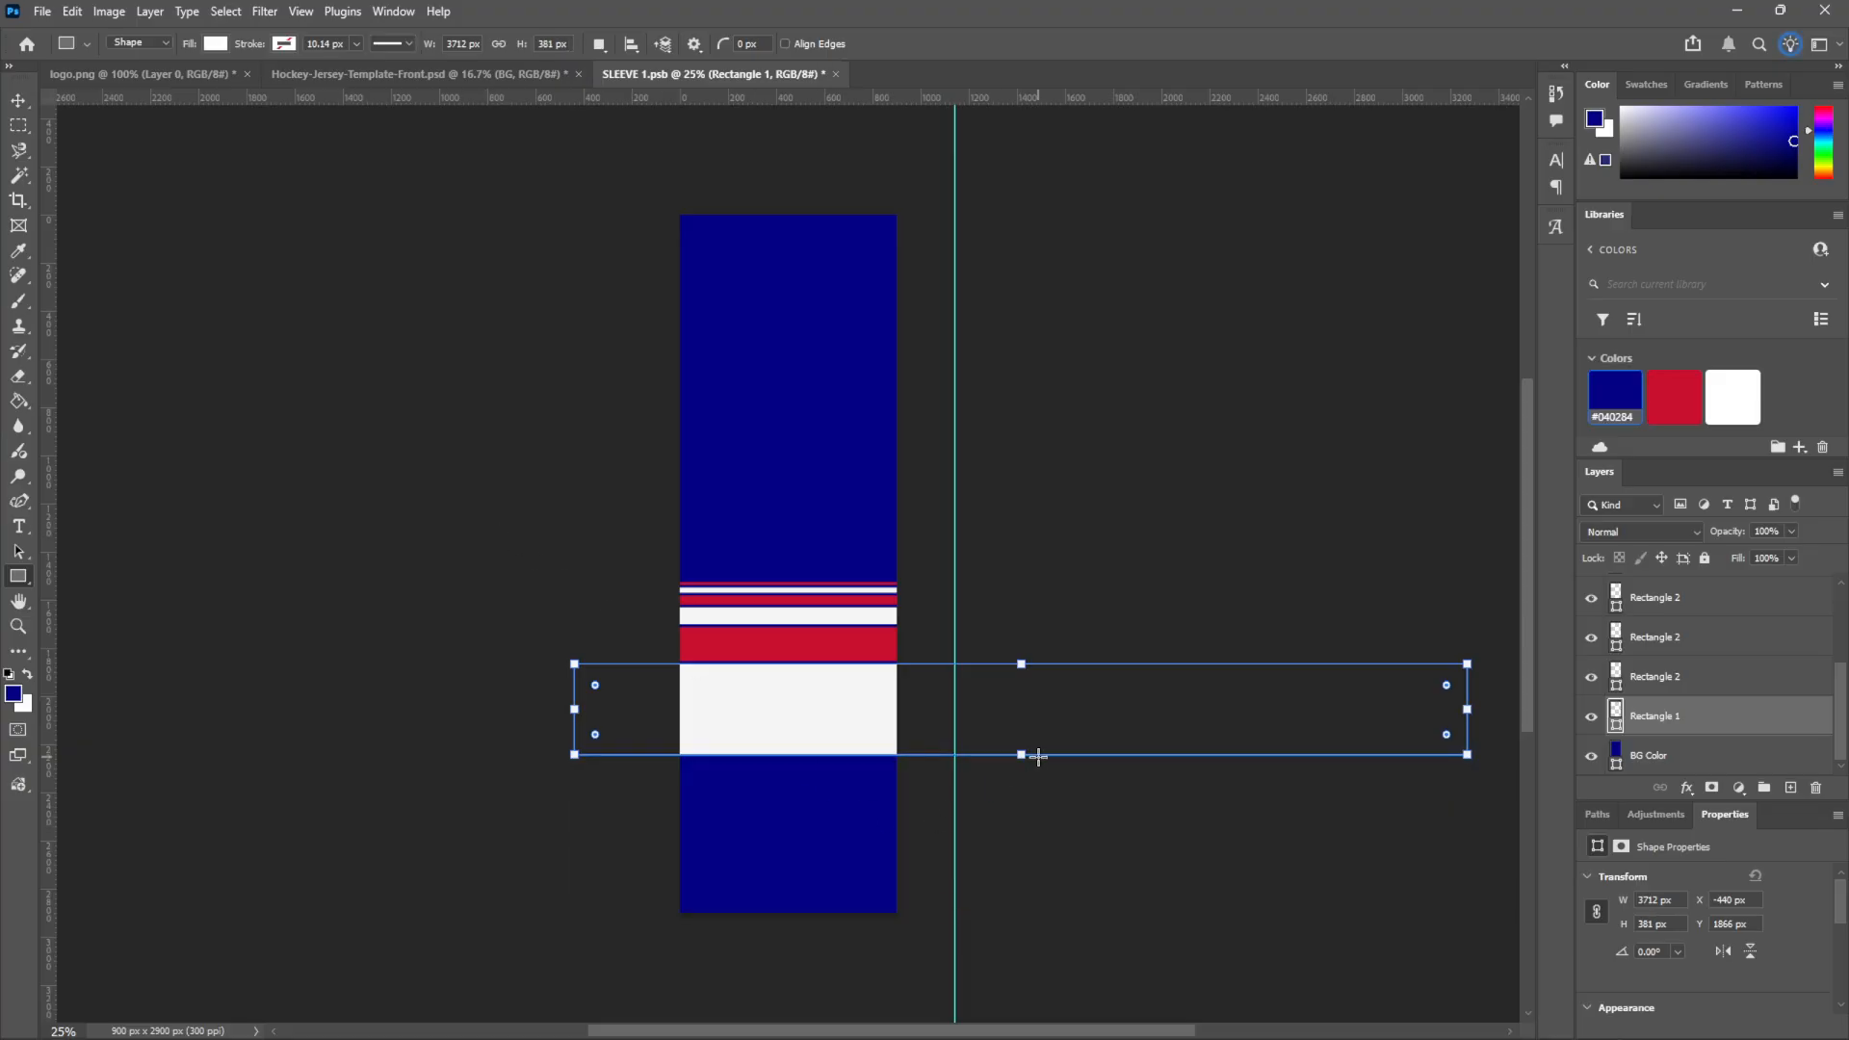
{"action": "mouse_move", "coordinate": [1021, 756]}
{"action": "left_mouse_down"}
{"action": "mouse_move", "coordinate": [1018, 808]}
{"action": "mouse_move", "coordinate": [995, 755]}
{"action": "left_mouse_up"}
{"action": "key", "text": "ctrl+z"}
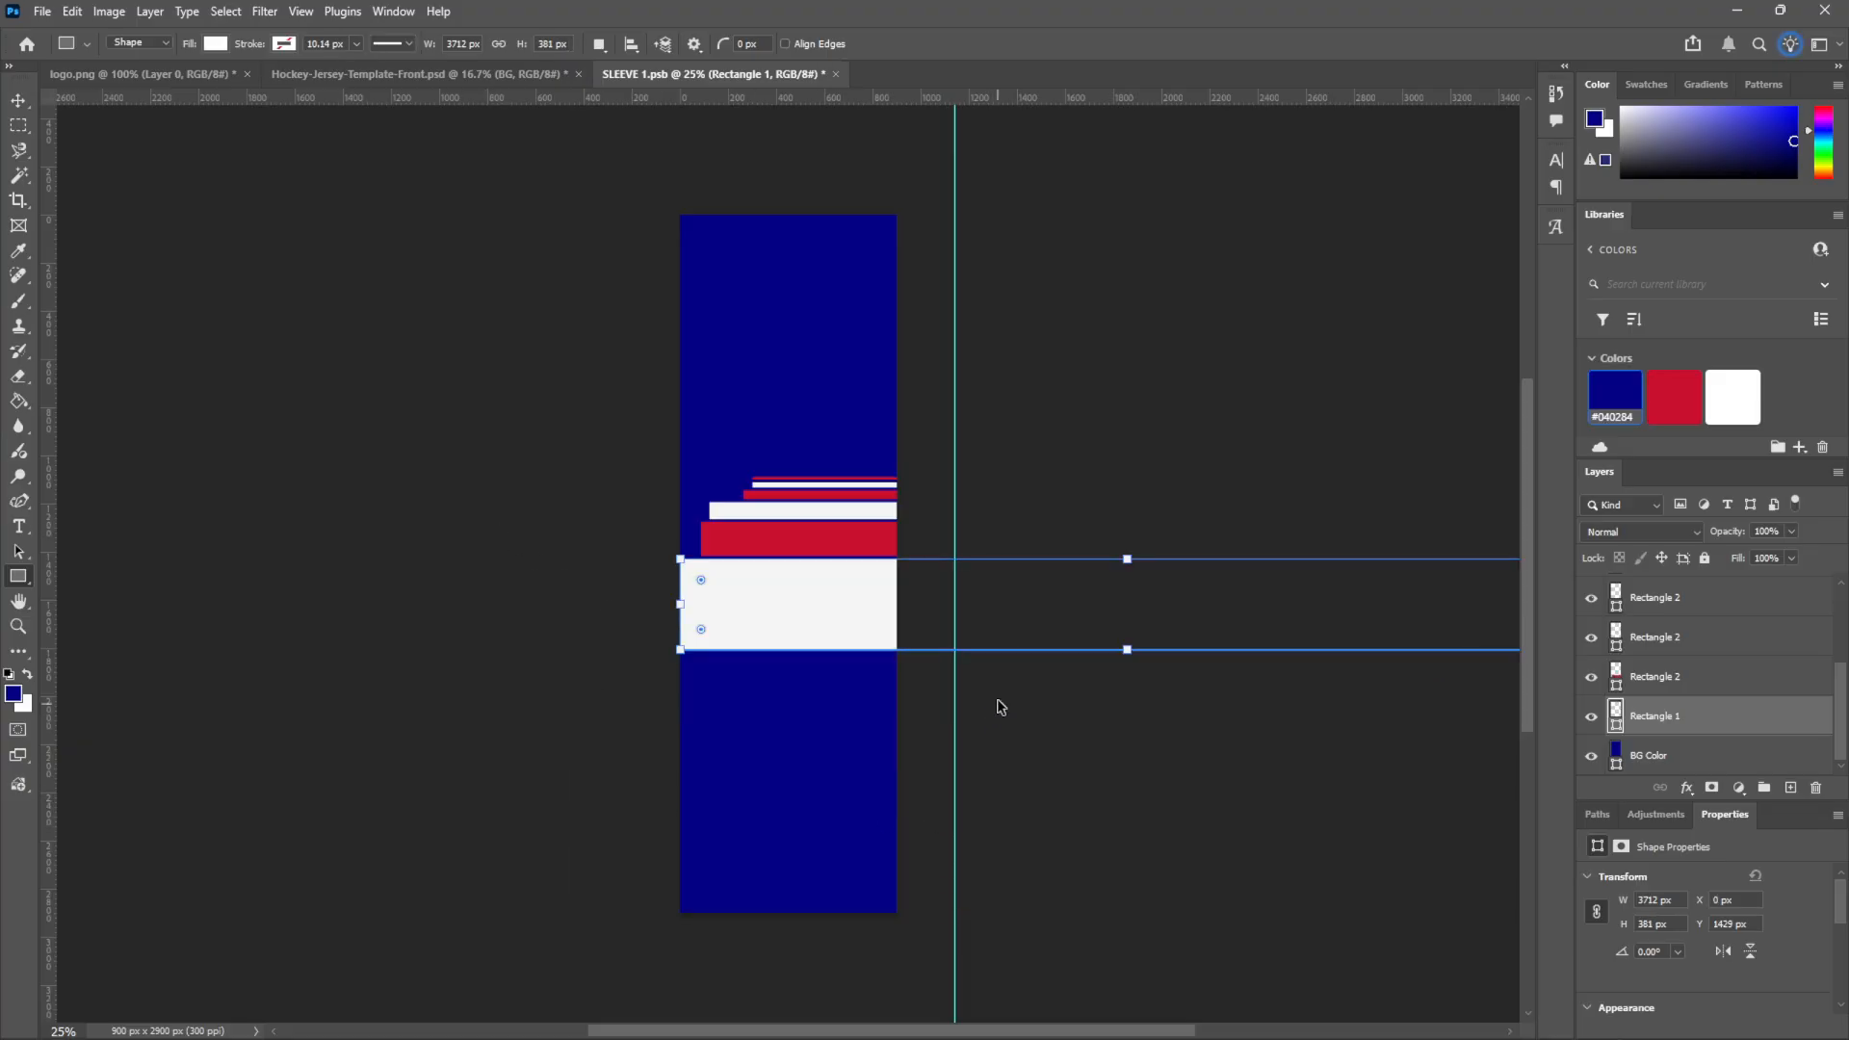
Select all the stripe layers with the white band and move them to about Y 1607 px, spanning the sleeve's full width
{"action": "scroll", "coordinate": [1741, 662], "scroll_direction": "up", "scroll_amount": 4}
{"action": "left_click", "coordinate": [1721, 671], "text": "shift"}
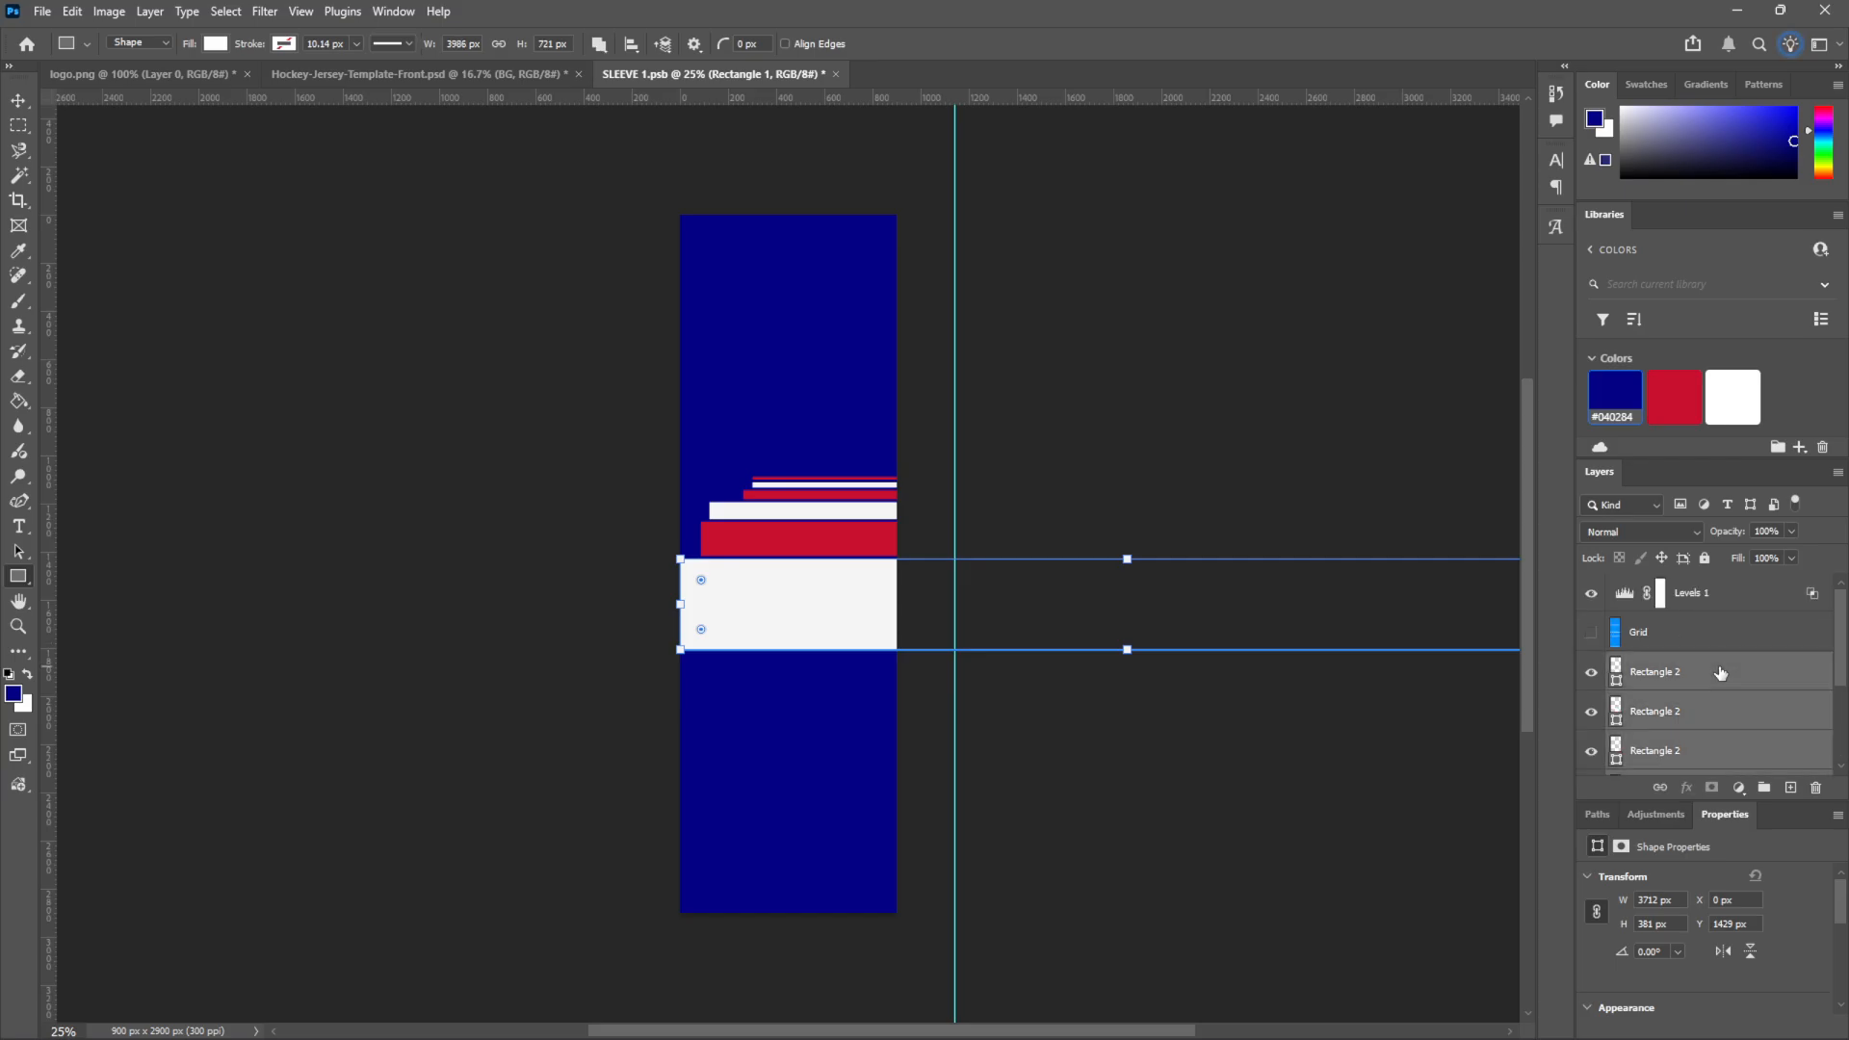
{"action": "key", "text": "v"}
{"action": "left_click_drag", "start_coordinate": [698, 599], "coordinate": [776, 726]}
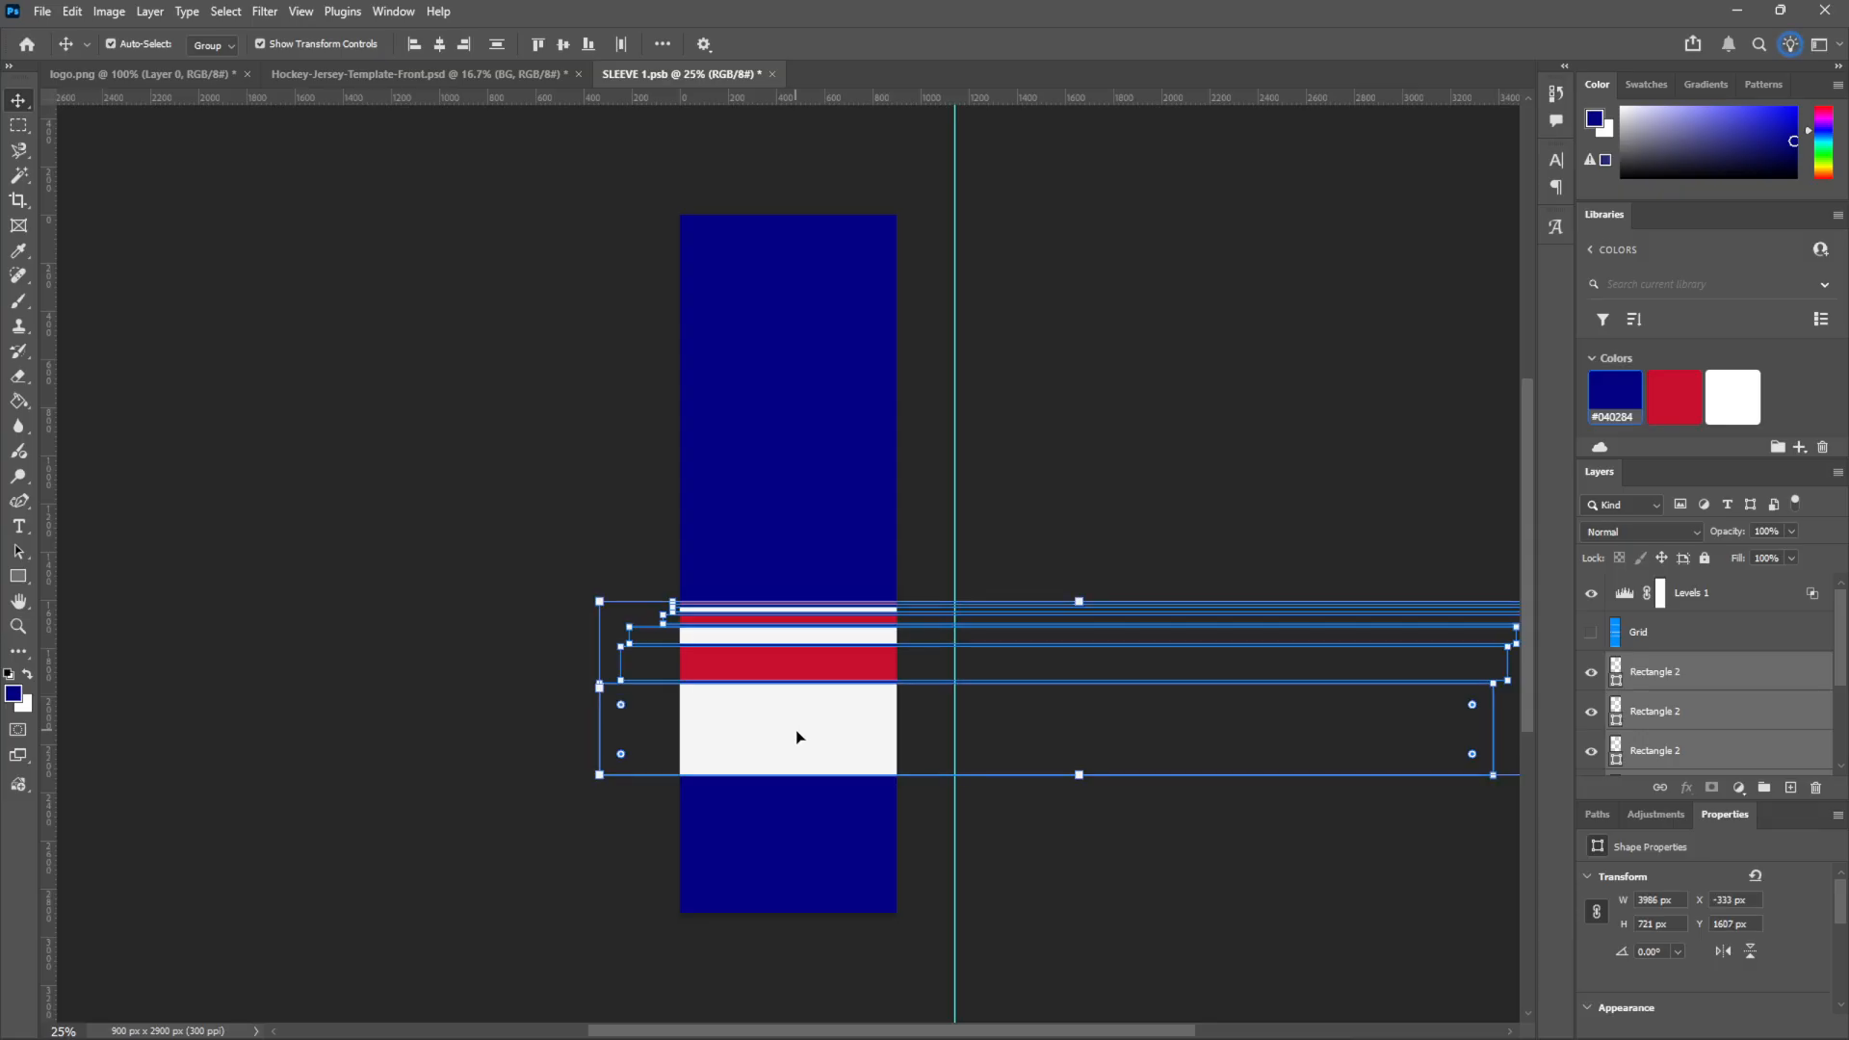
Scale the stripe group to about 179% so it reaches the sleeve's bottom edge, apply the transformation and save SLEEVE 1.psb
{"action": "left_click_drag", "start_coordinate": [1077, 768], "coordinate": [1071, 912]}
{"action": "key", "text": "ctrl+s"}
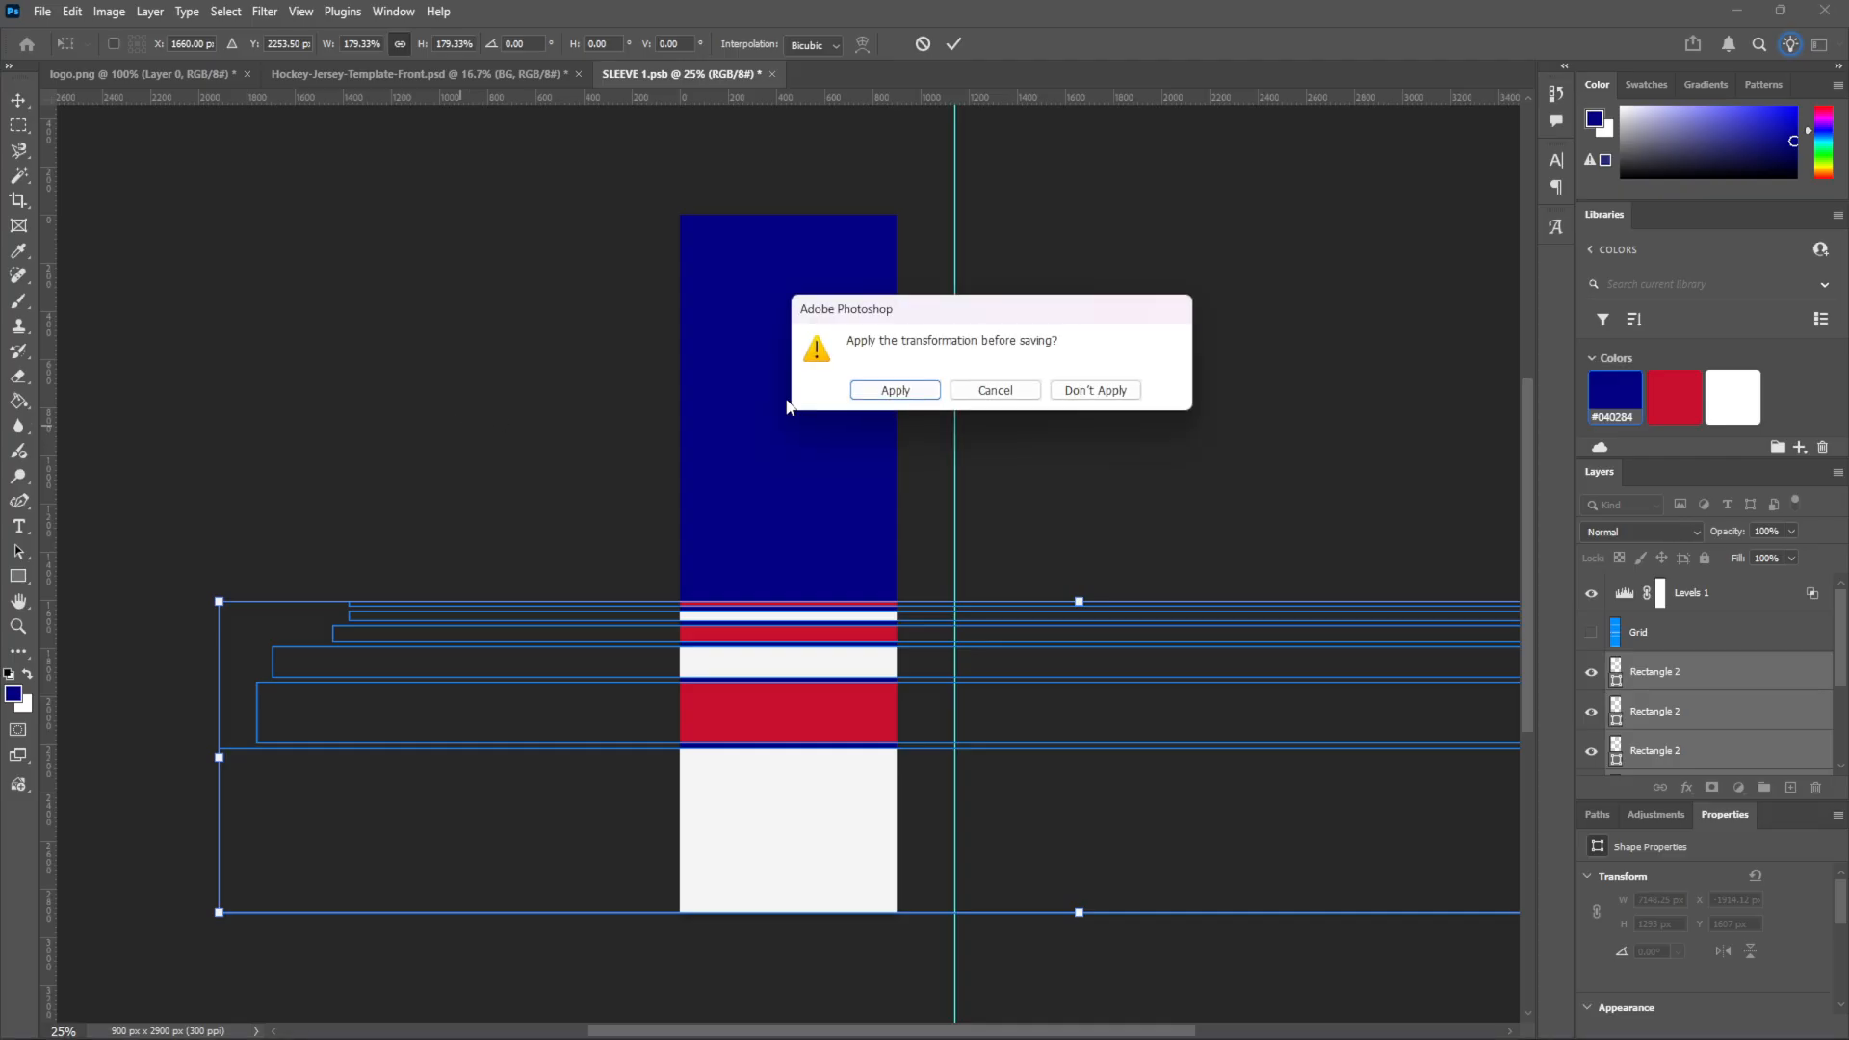
{"action": "key", "text": "Return"}
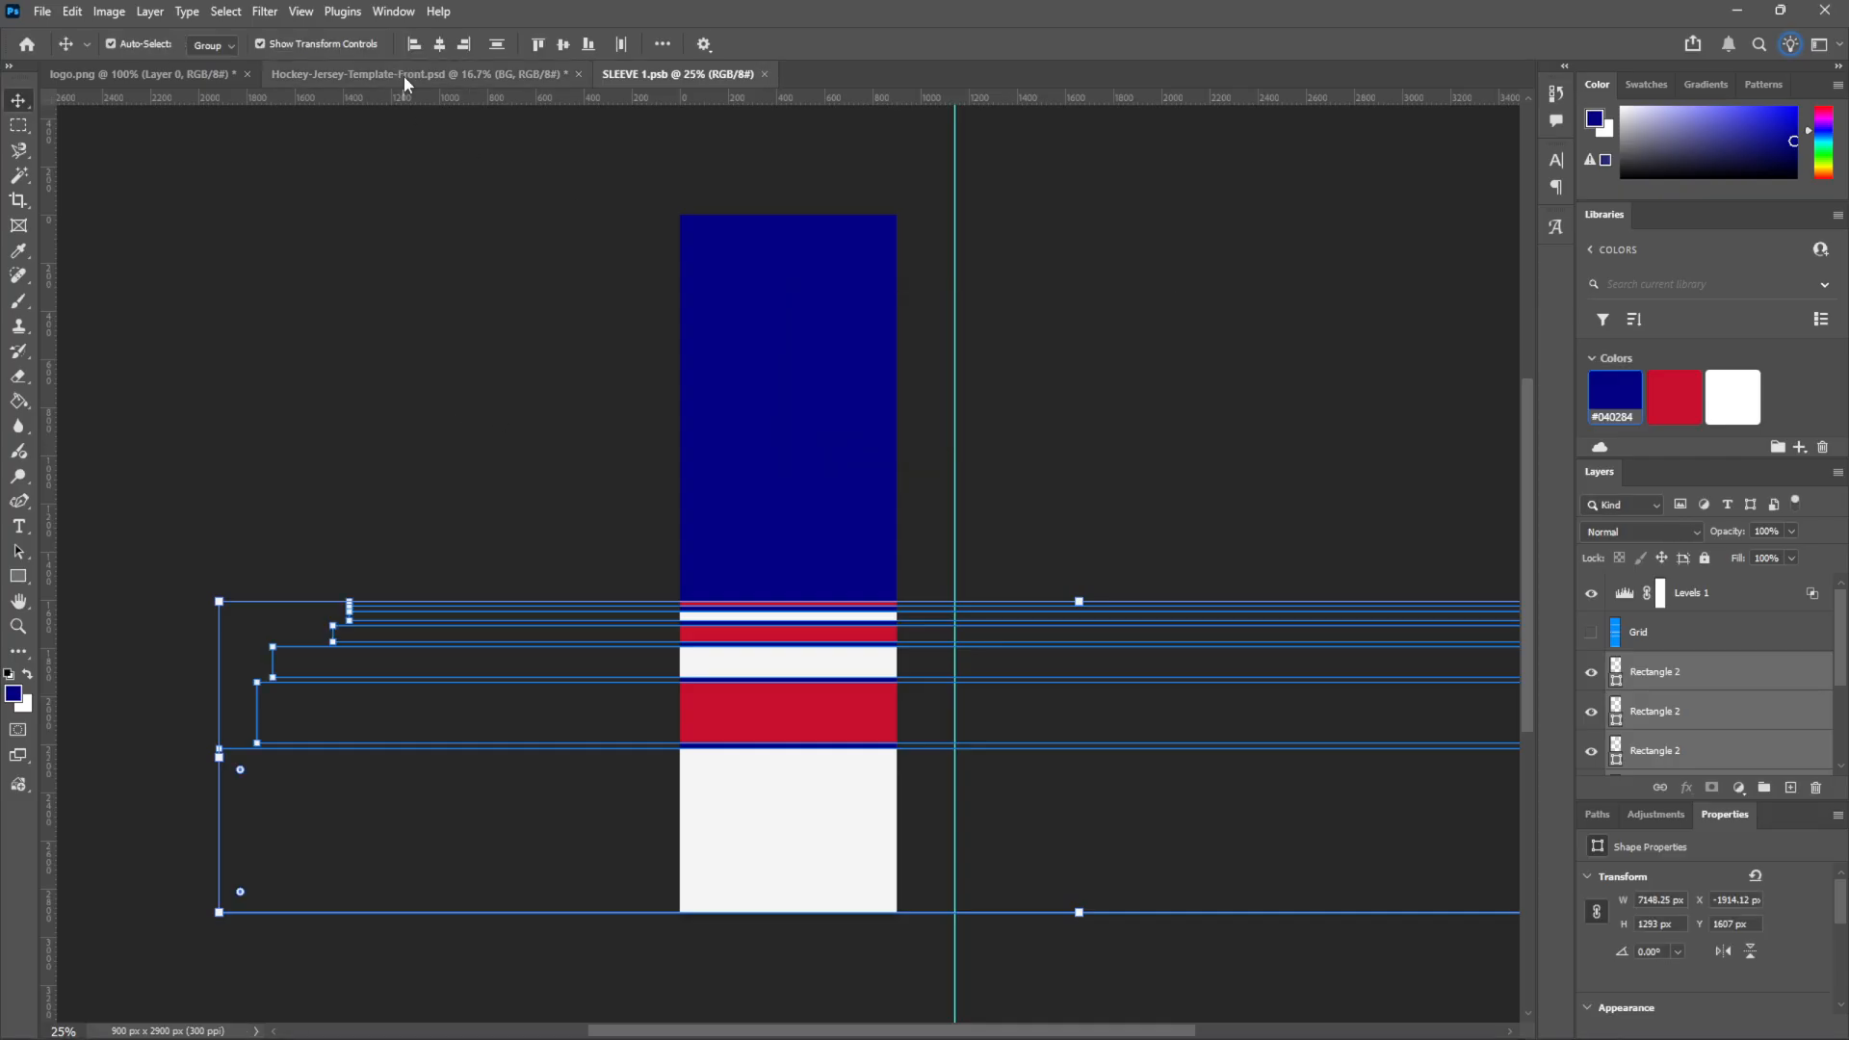
Check the enlarged stripes on the jersey, and undo the stripe group's scaling in SLEEVE 1.psb
{"action": "left_click", "coordinate": [403, 76]}
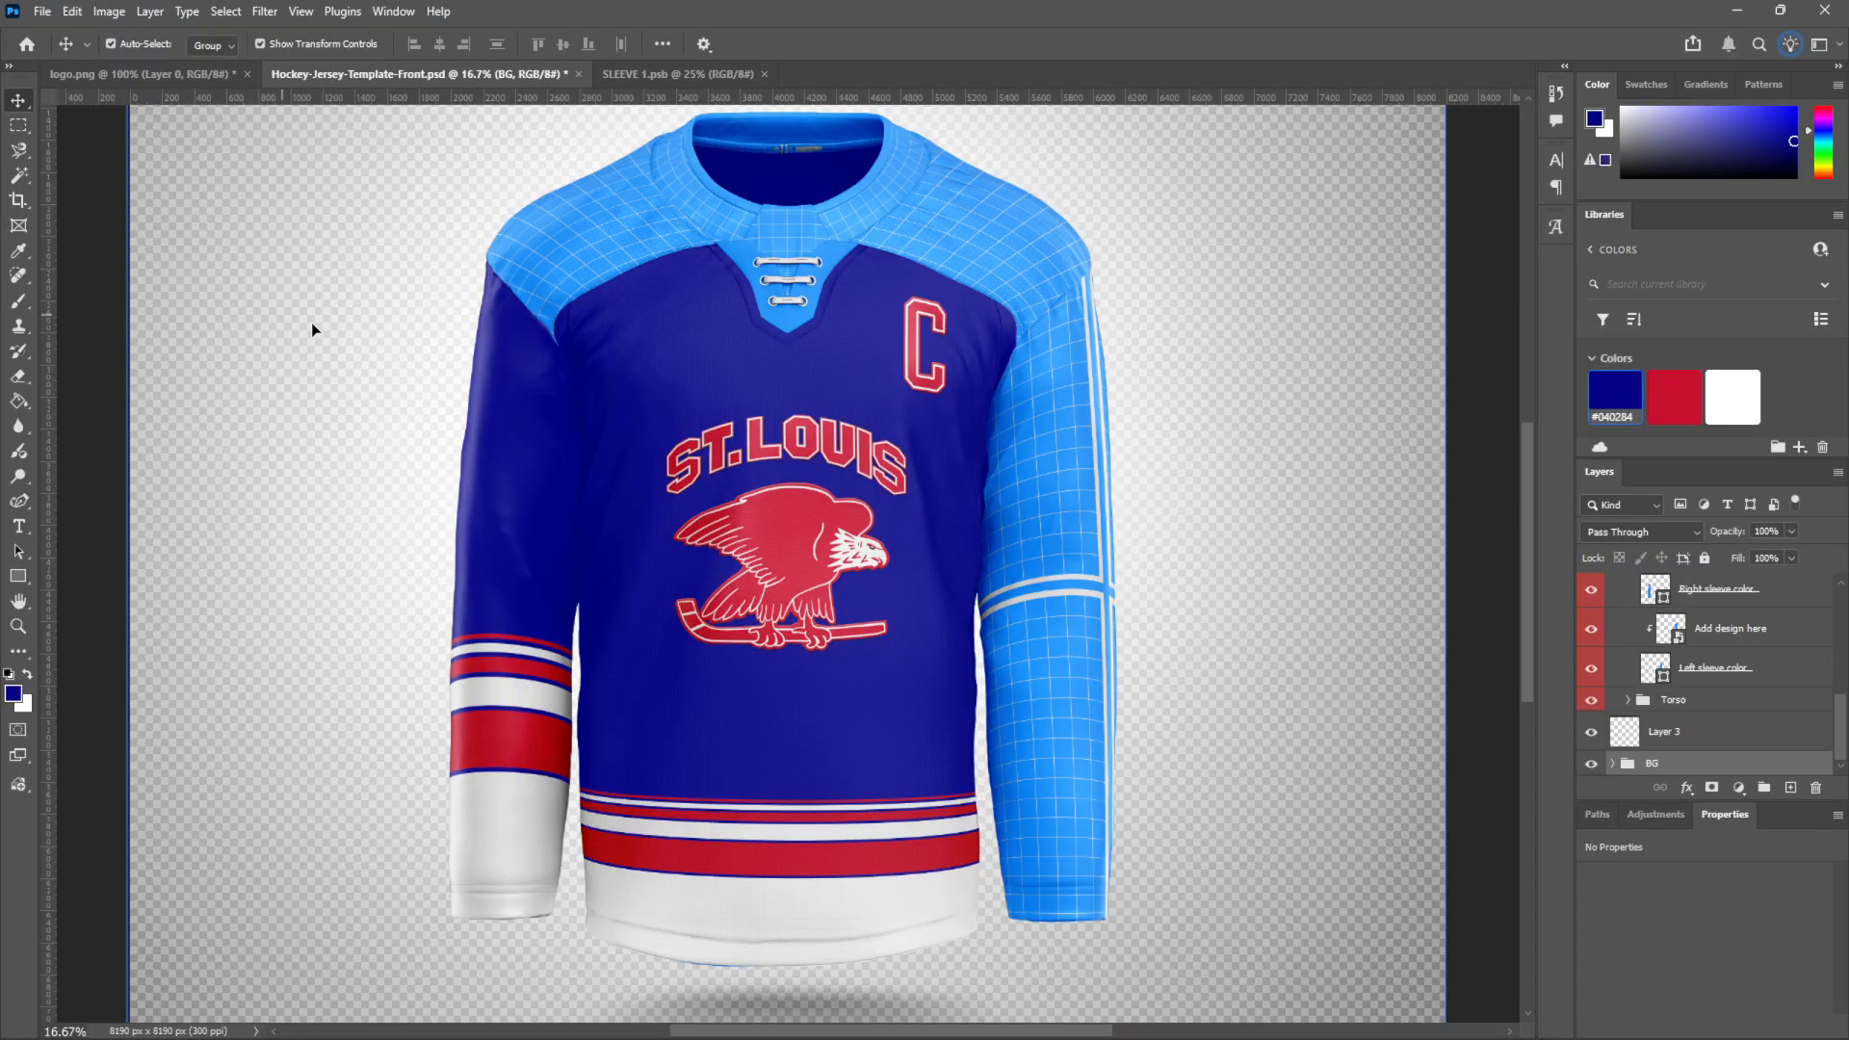
{"action": "left_click", "coordinate": [678, 74]}
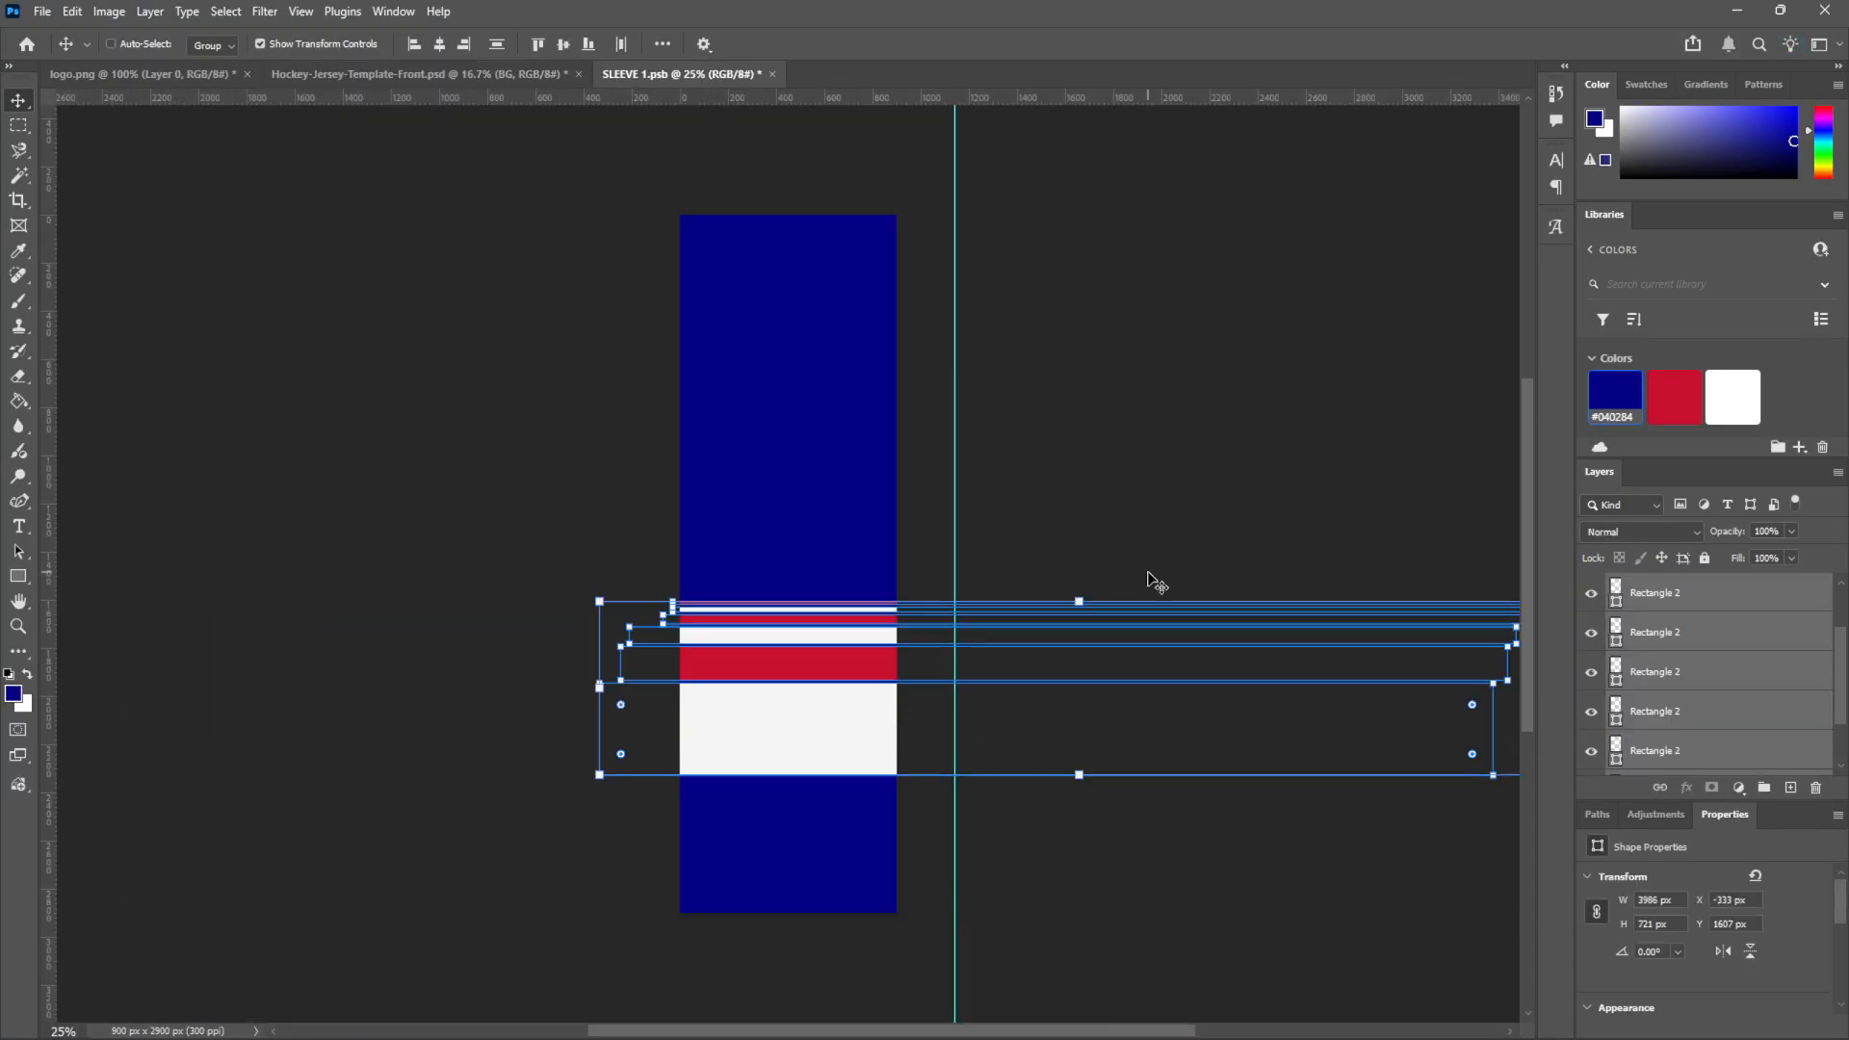
{"action": "left_click", "coordinate": [247, 520]}
Stretch the white band to the sleeve's bottom edge, 953 px high, save SLEEVE 1.psb and view it on the jersey
{"action": "left_click", "coordinate": [735, 731]}
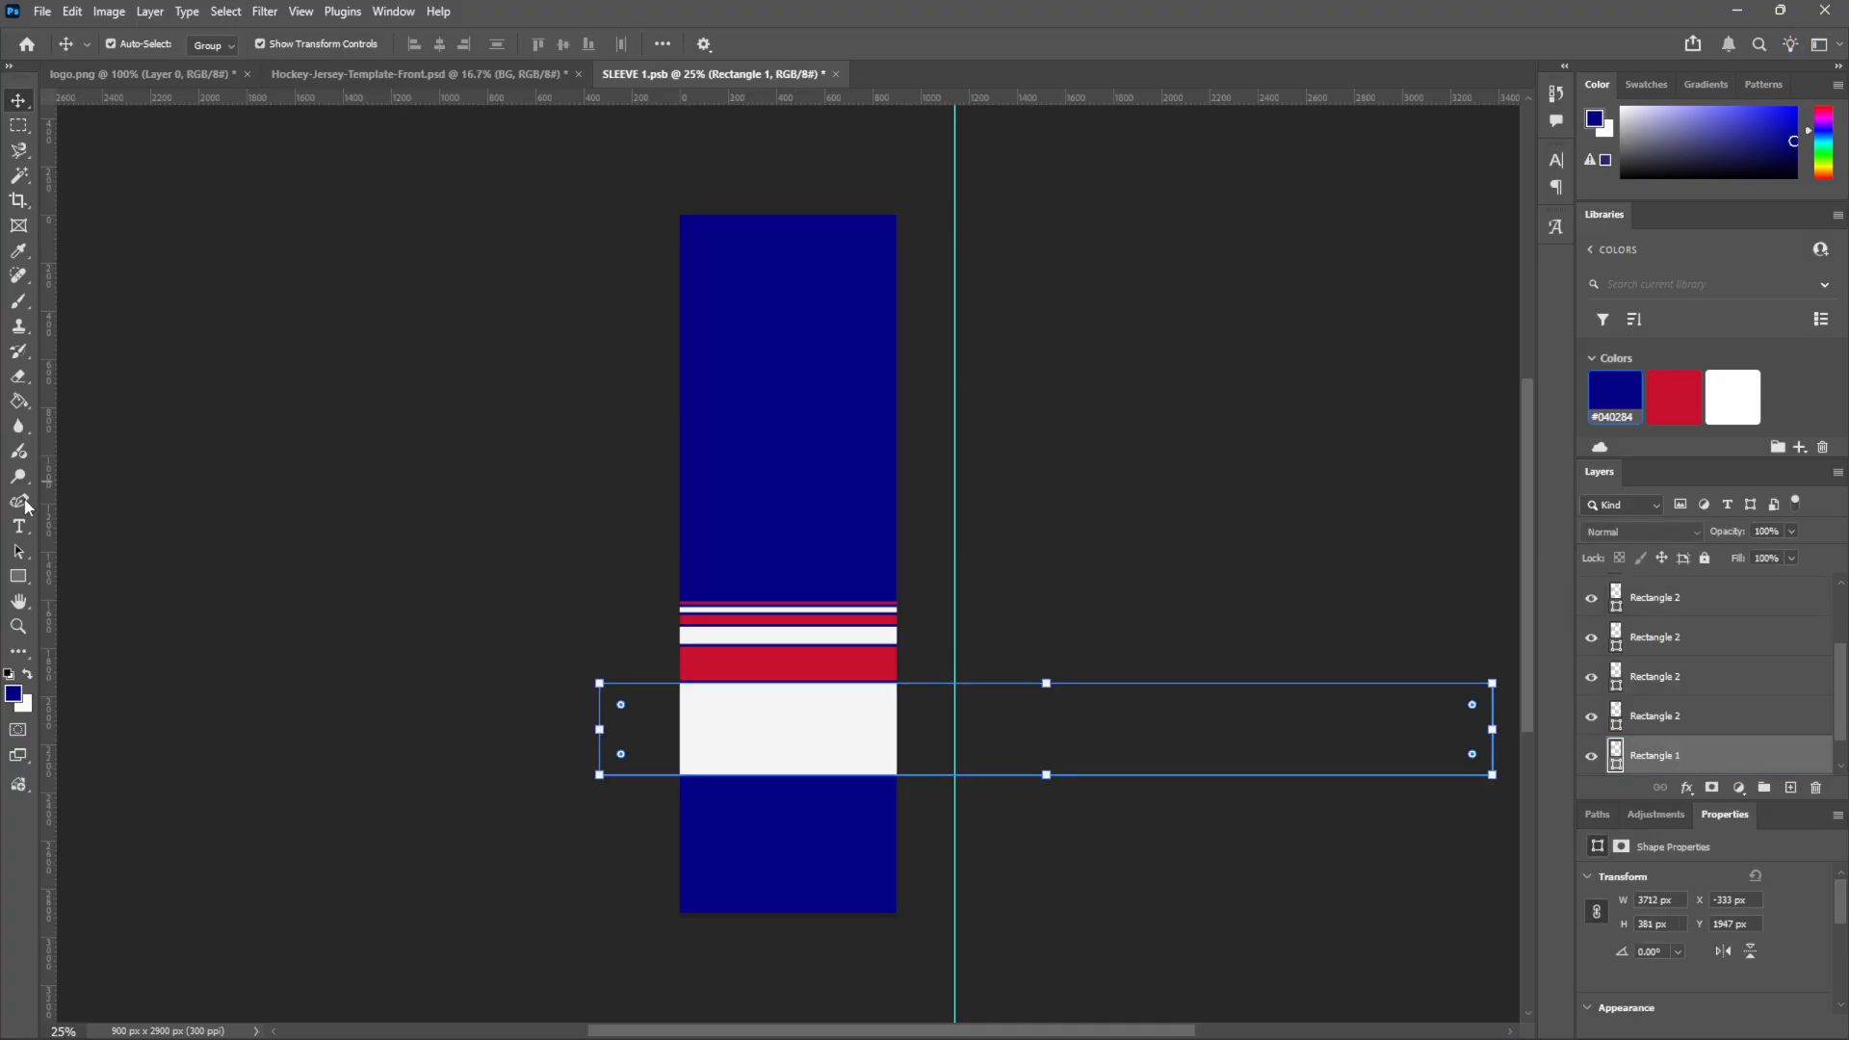
{"action": "left_click", "coordinate": [19, 578]}
{"action": "left_click_drag", "start_coordinate": [1048, 776], "coordinate": [1047, 912]}
{"action": "key", "text": "ctrl+s"}
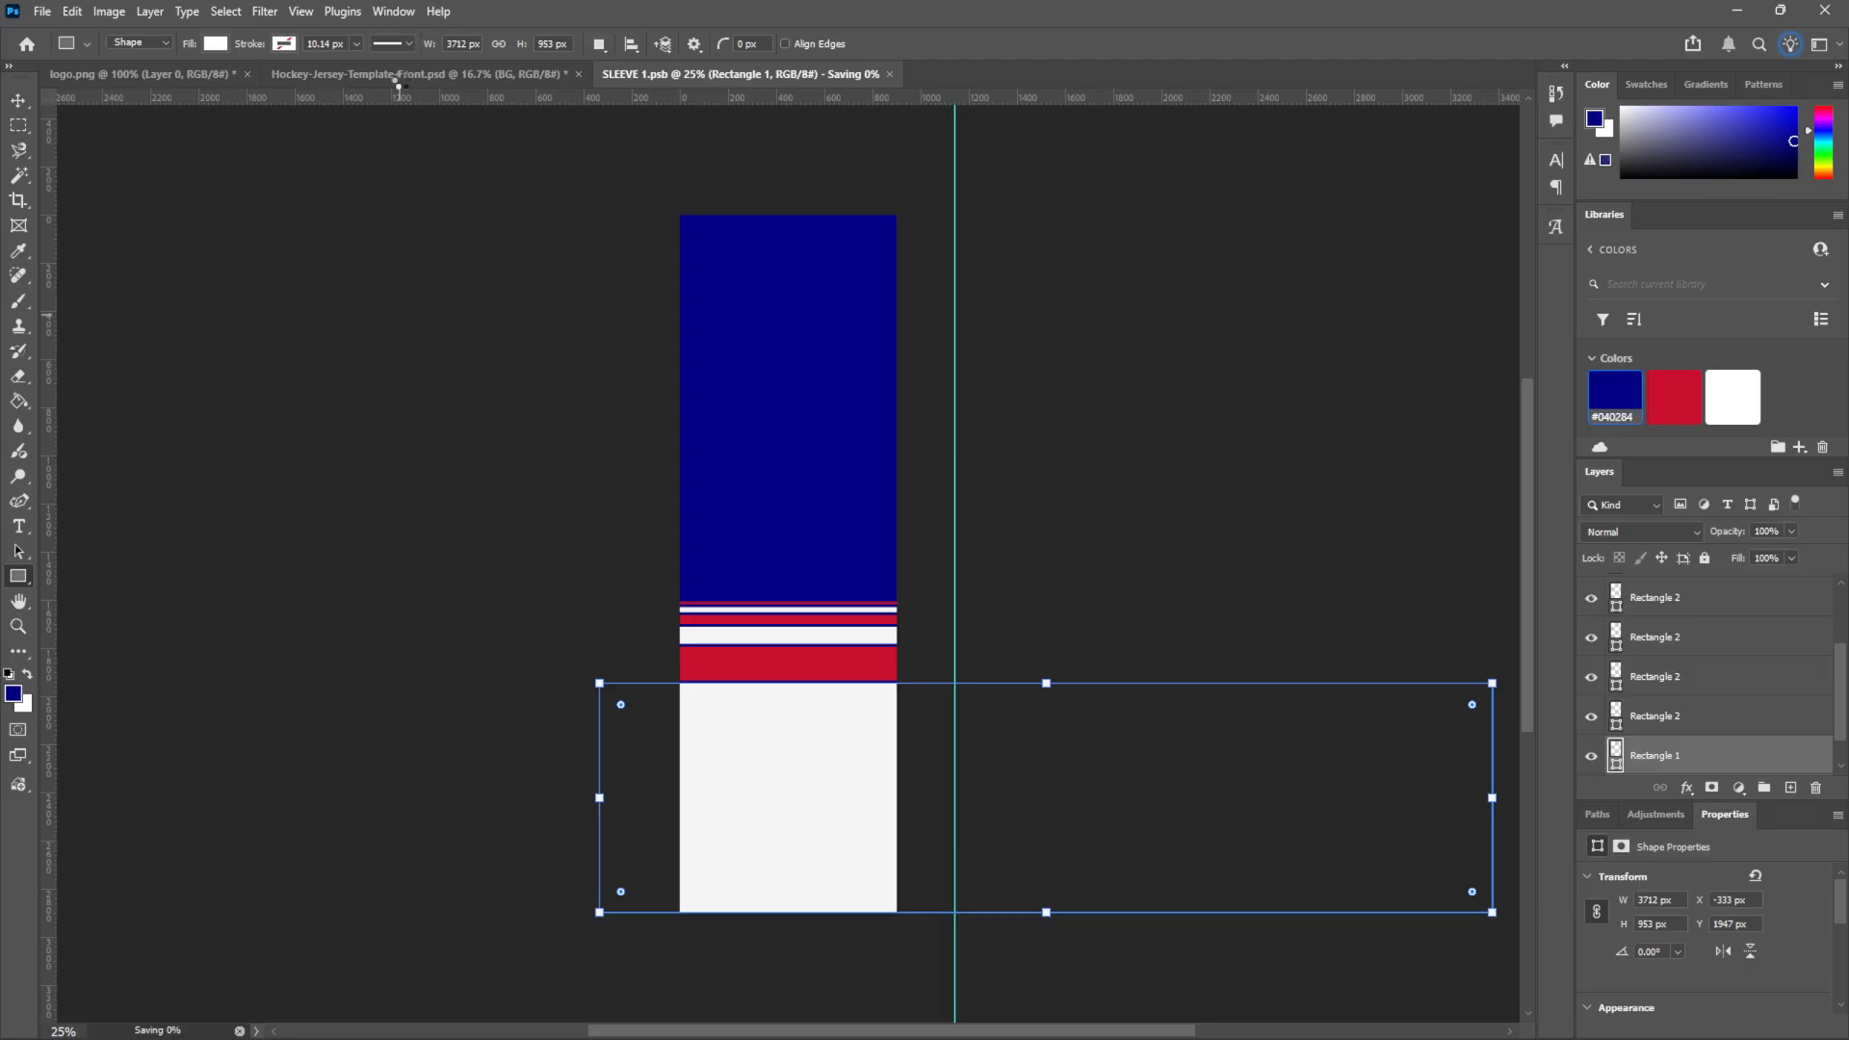
{"action": "left_click", "coordinate": [412, 74]}
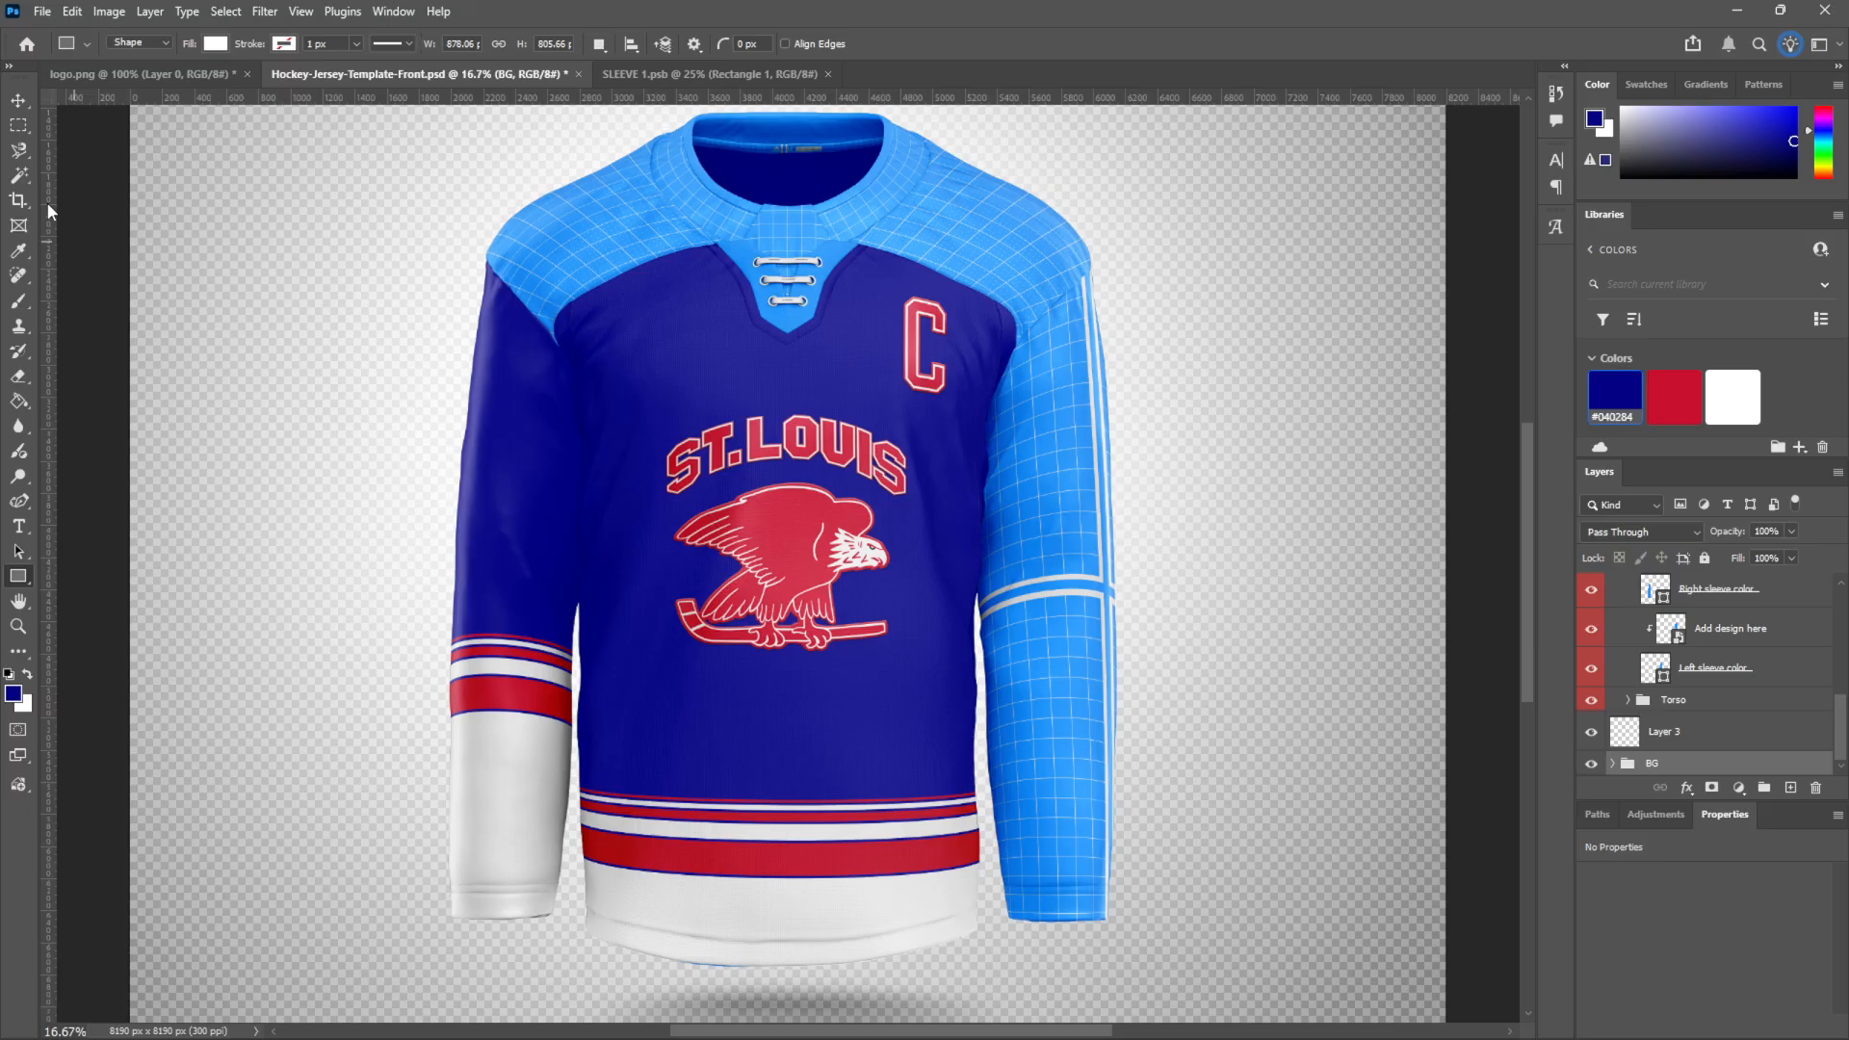
Add the number 34 in the NHL St Louis font on the navy area of SLEEVE 1.psb and colour it red #C8102E
{"action": "left_click", "coordinate": [18, 100]}
{"action": "left_click", "coordinate": [690, 75]}
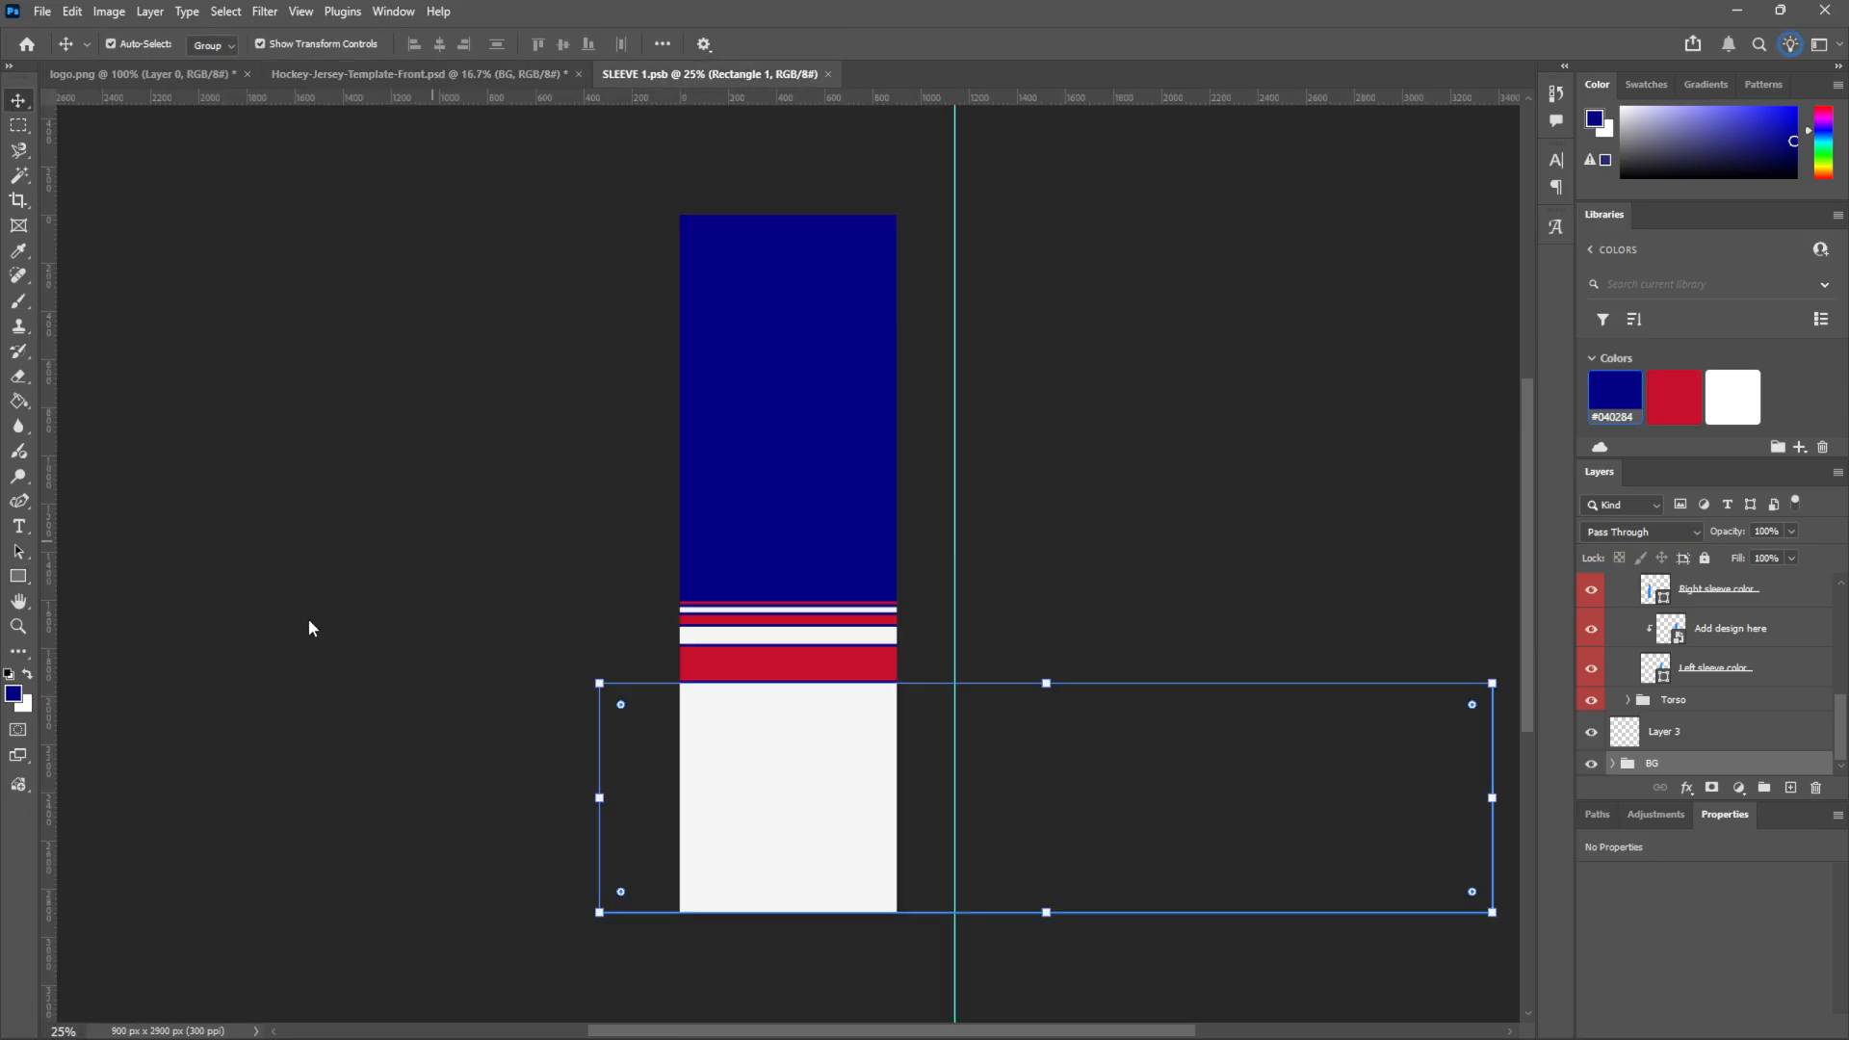
{"action": "left_click", "coordinate": [18, 525]}
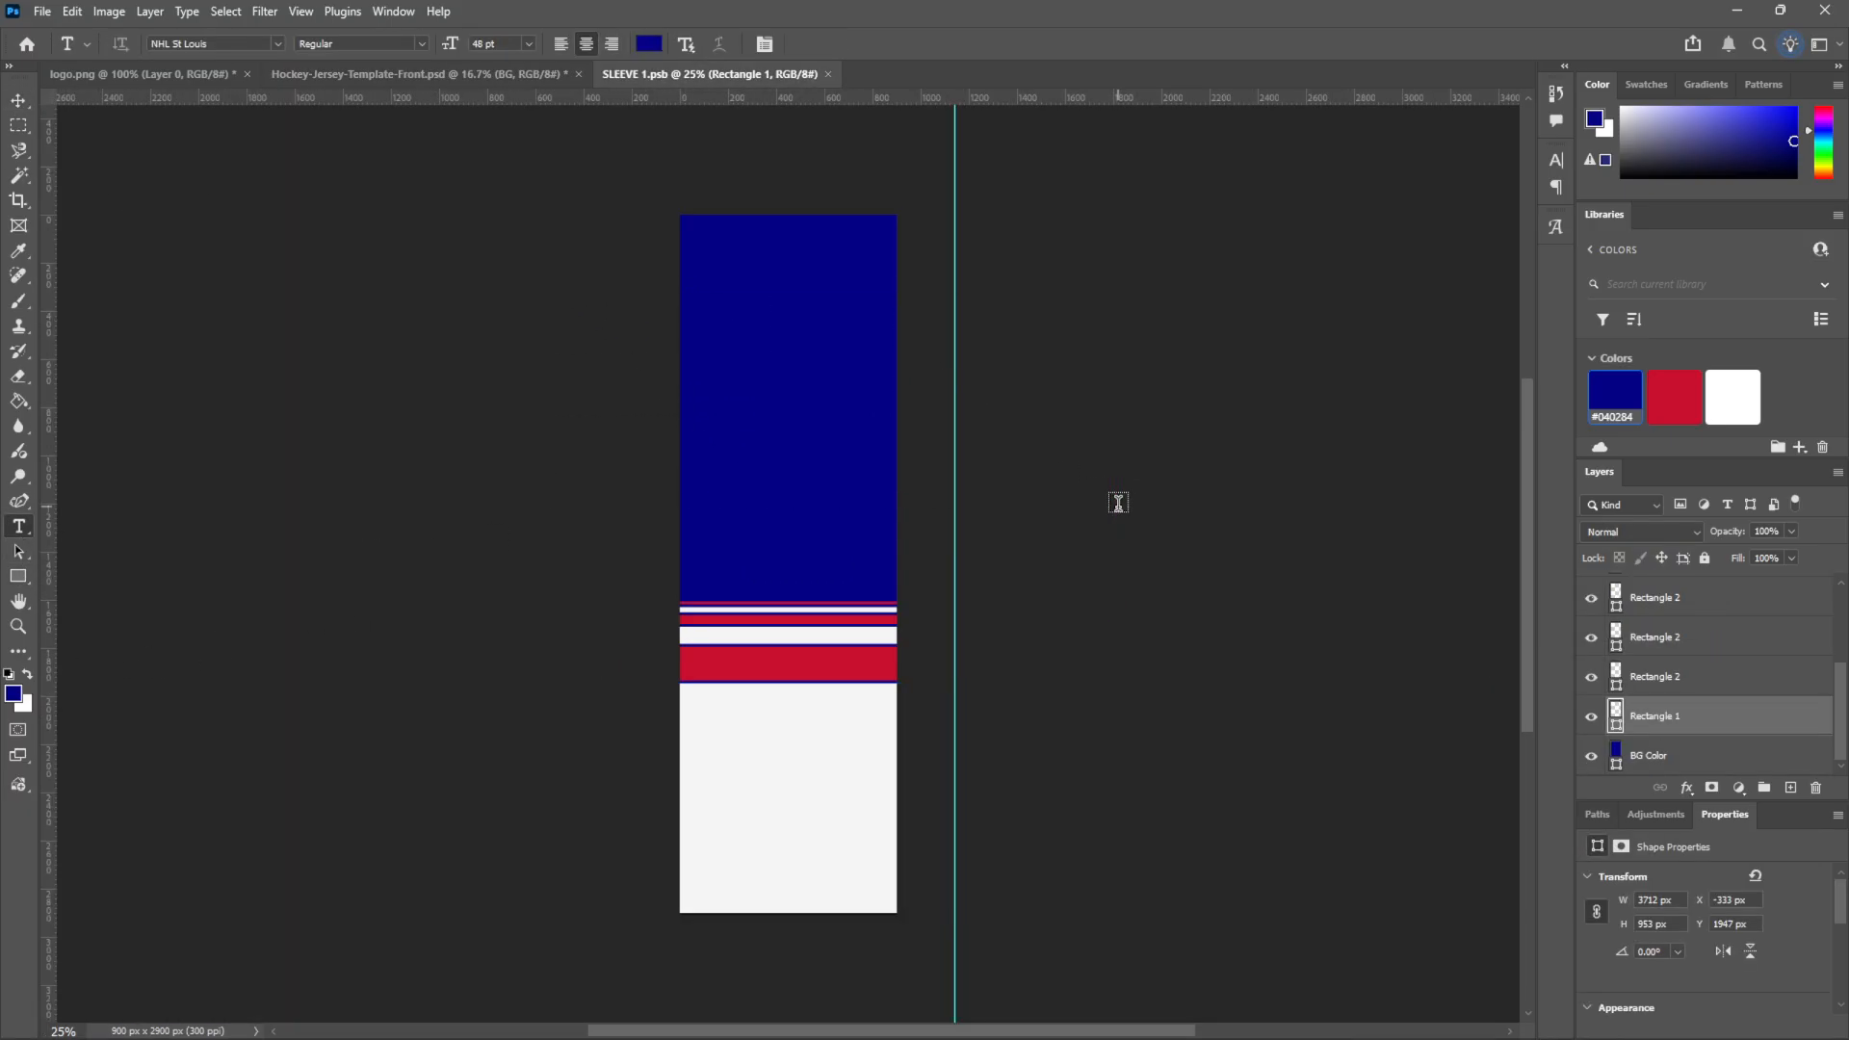
{"action": "left_click_drag", "start_coordinate": [1118, 503], "coordinate": [553, 286]}
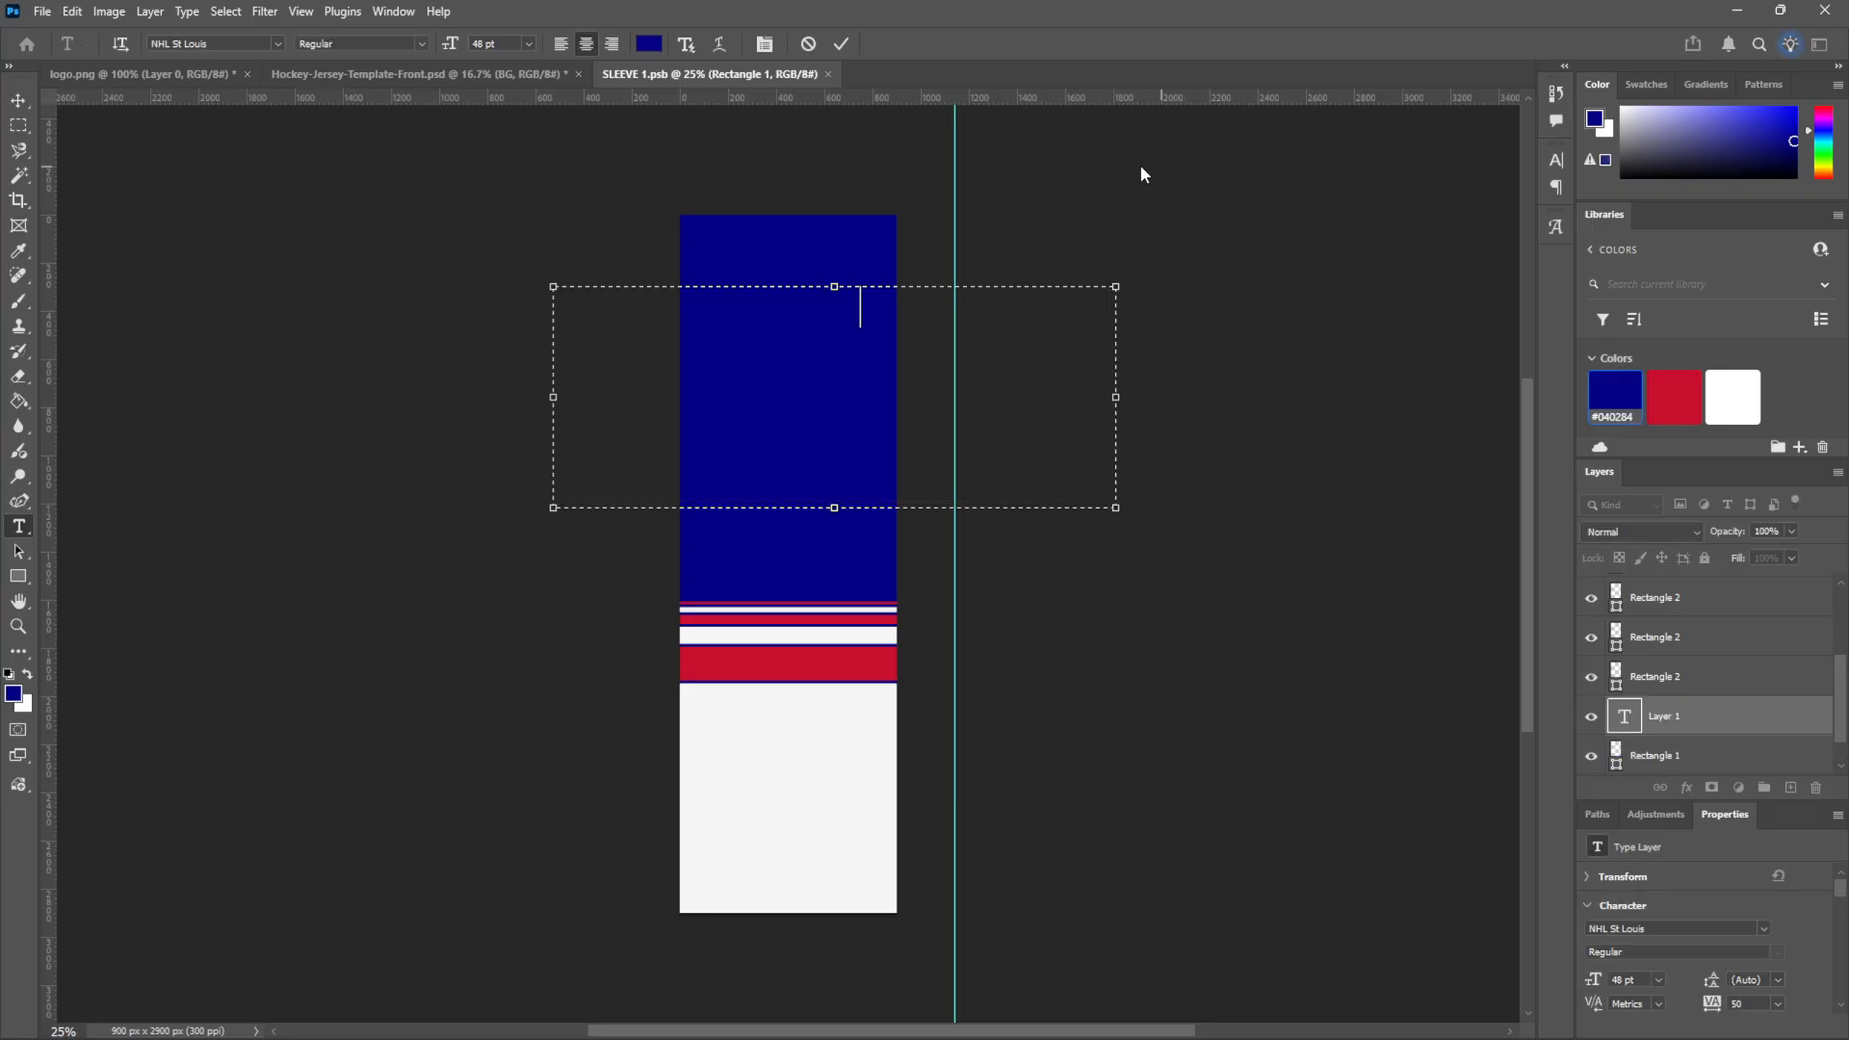
{"action": "type", "text": "34"}
{"action": "left_click", "coordinate": [1720, 718]}
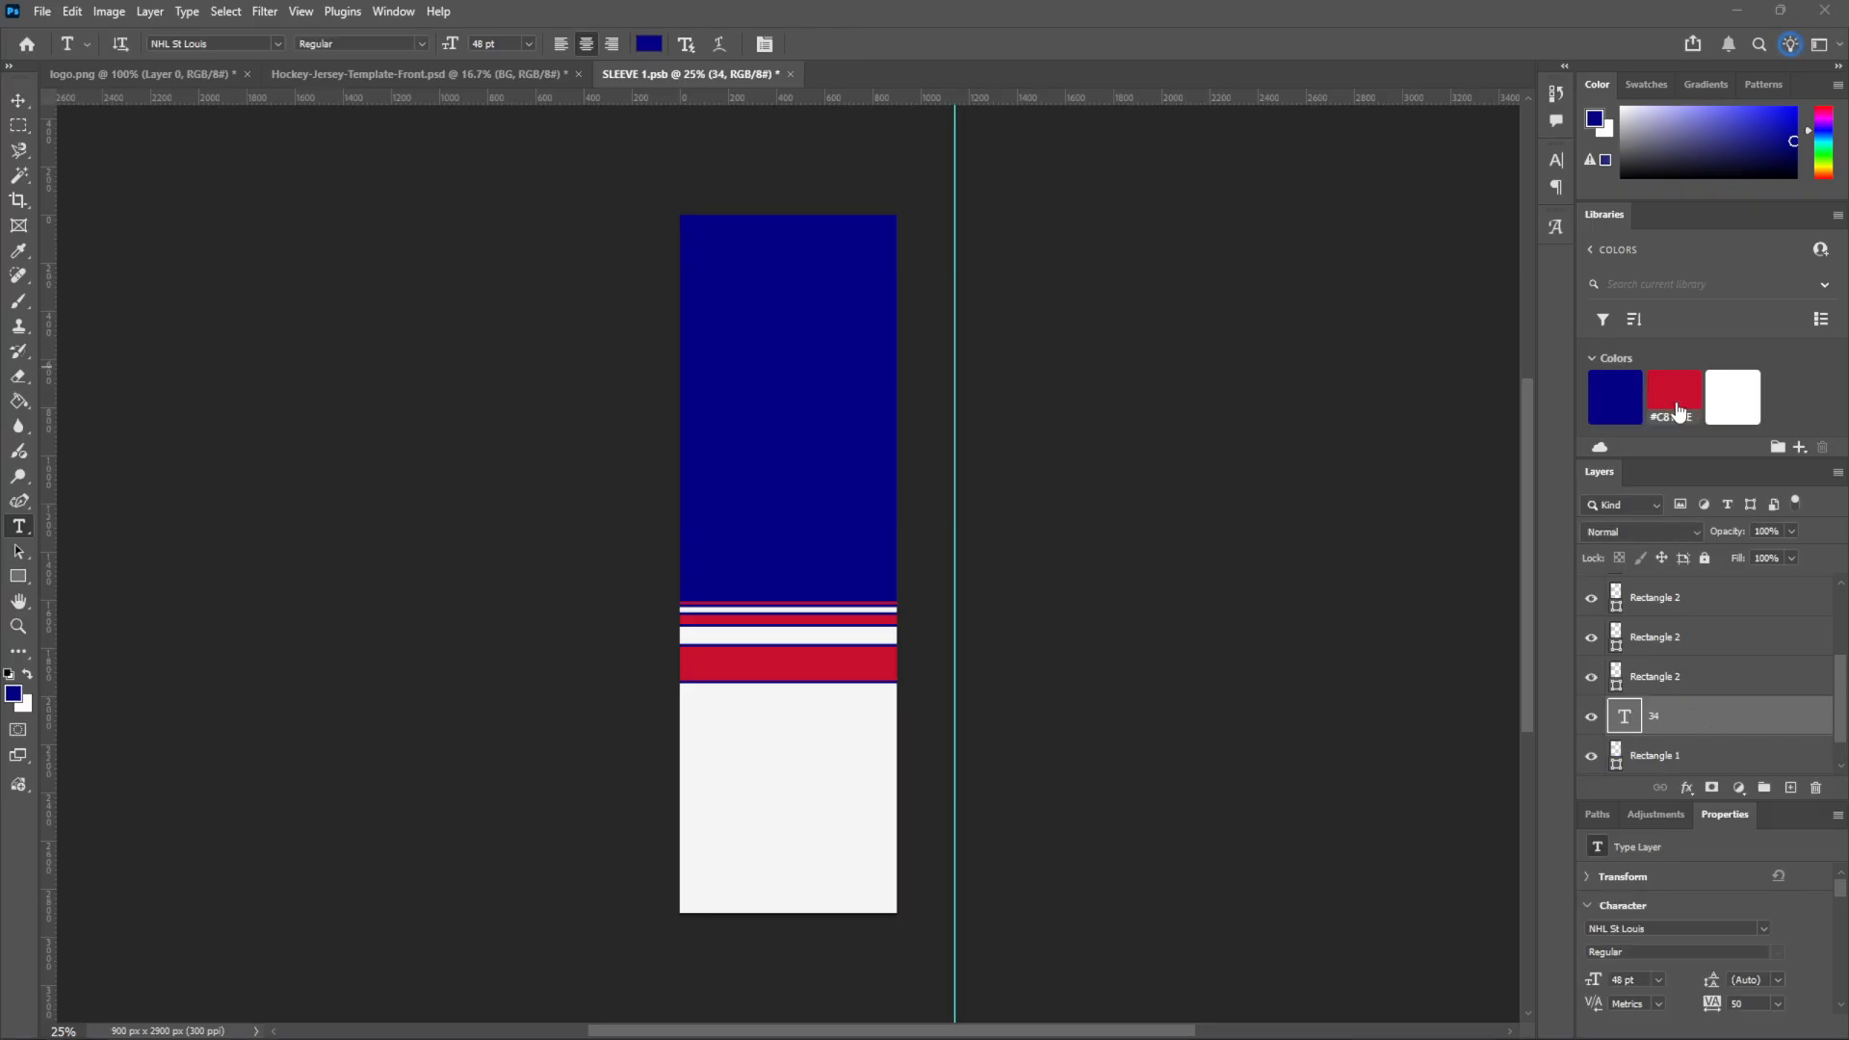
{"action": "left_click", "coordinate": [1678, 405]}
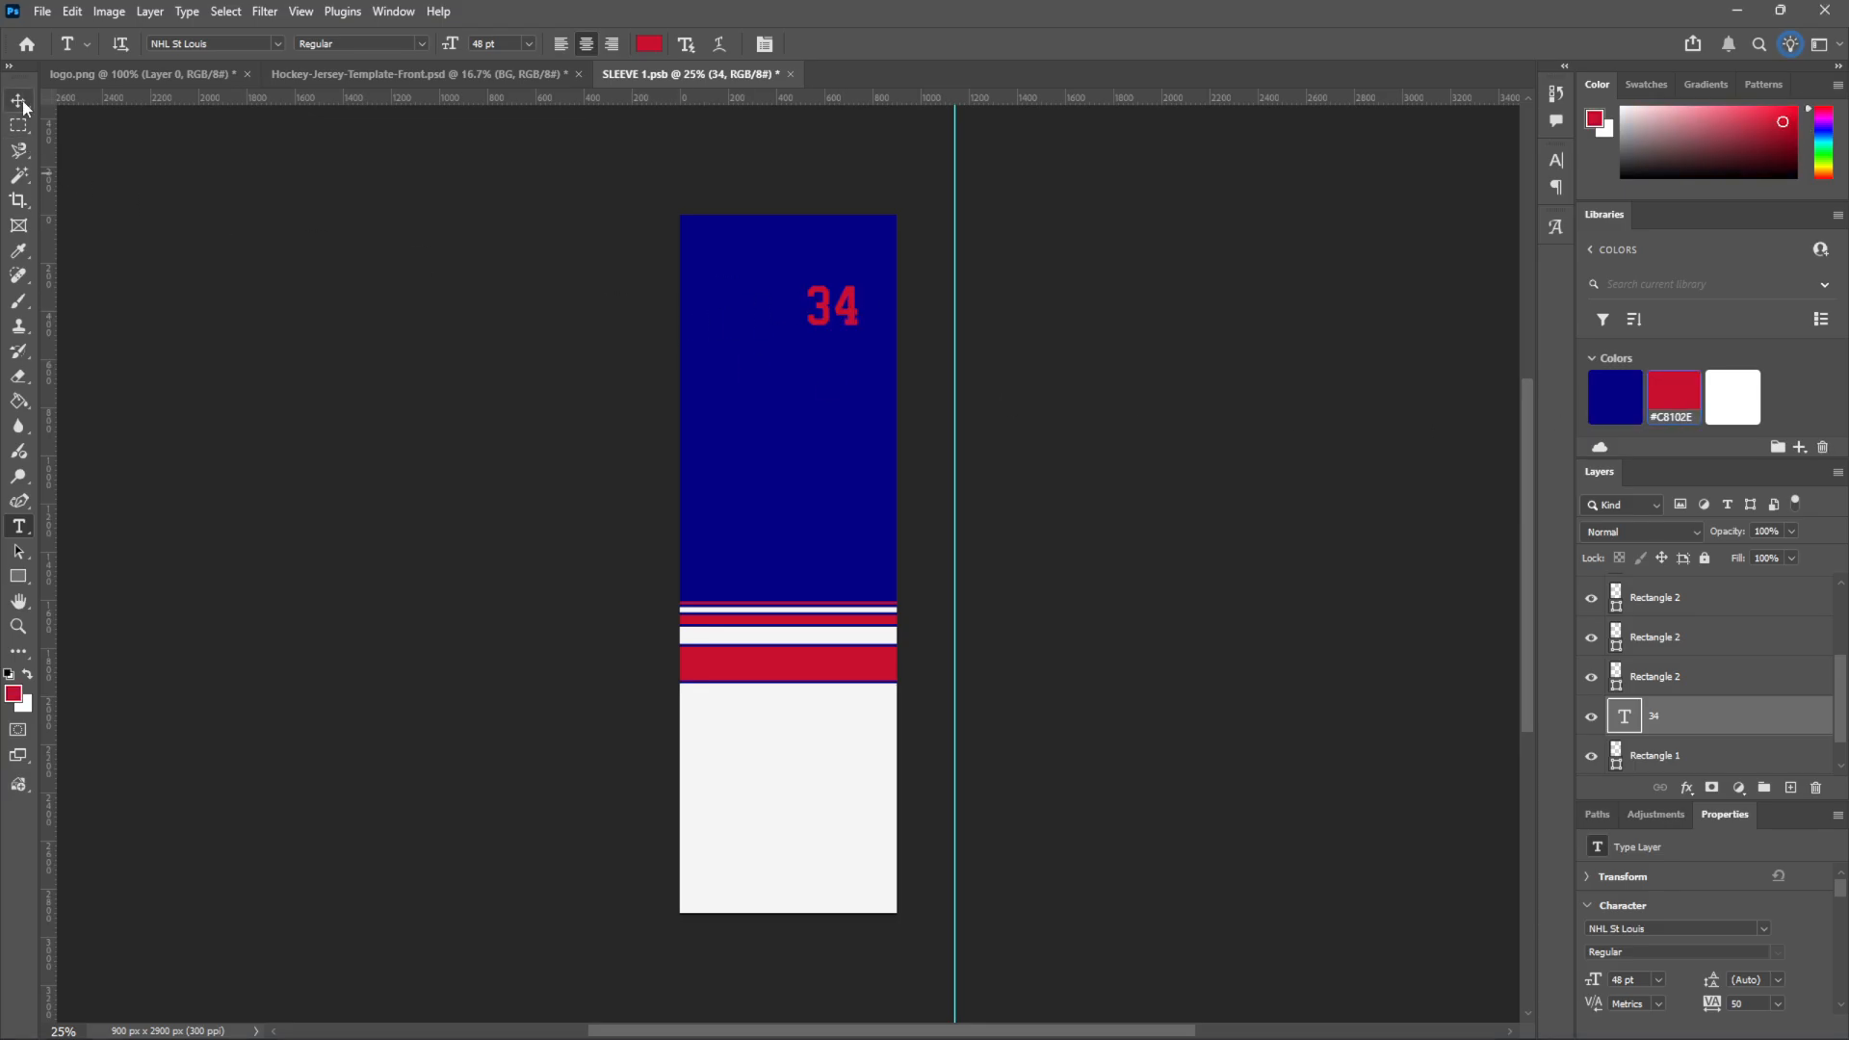
Set the number 34's font size to 130 pt and move it so the 3 is cropped by the sleeve's left edge
{"action": "left_click", "coordinate": [847, 307]}
{"action": "double_click", "coordinate": [851, 309]}
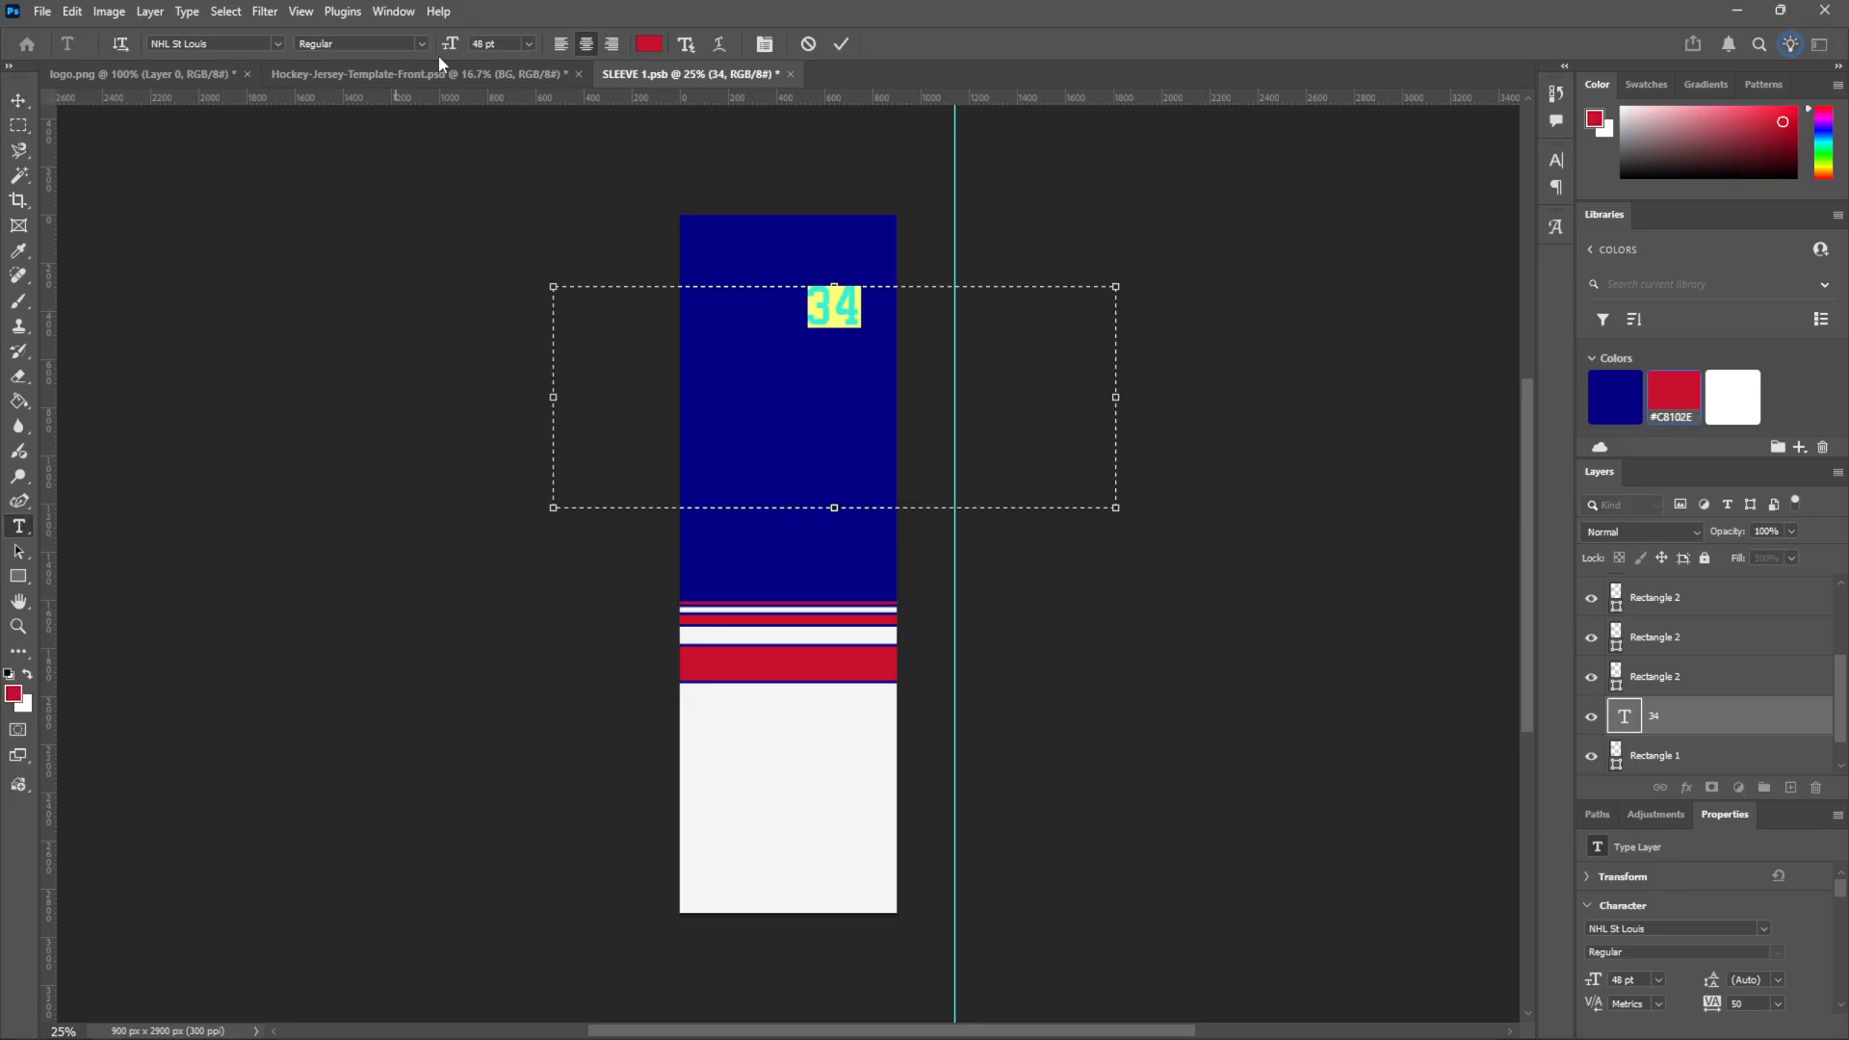
{"action": "type", "text": "130"}
{"action": "key", "text": "Return"}
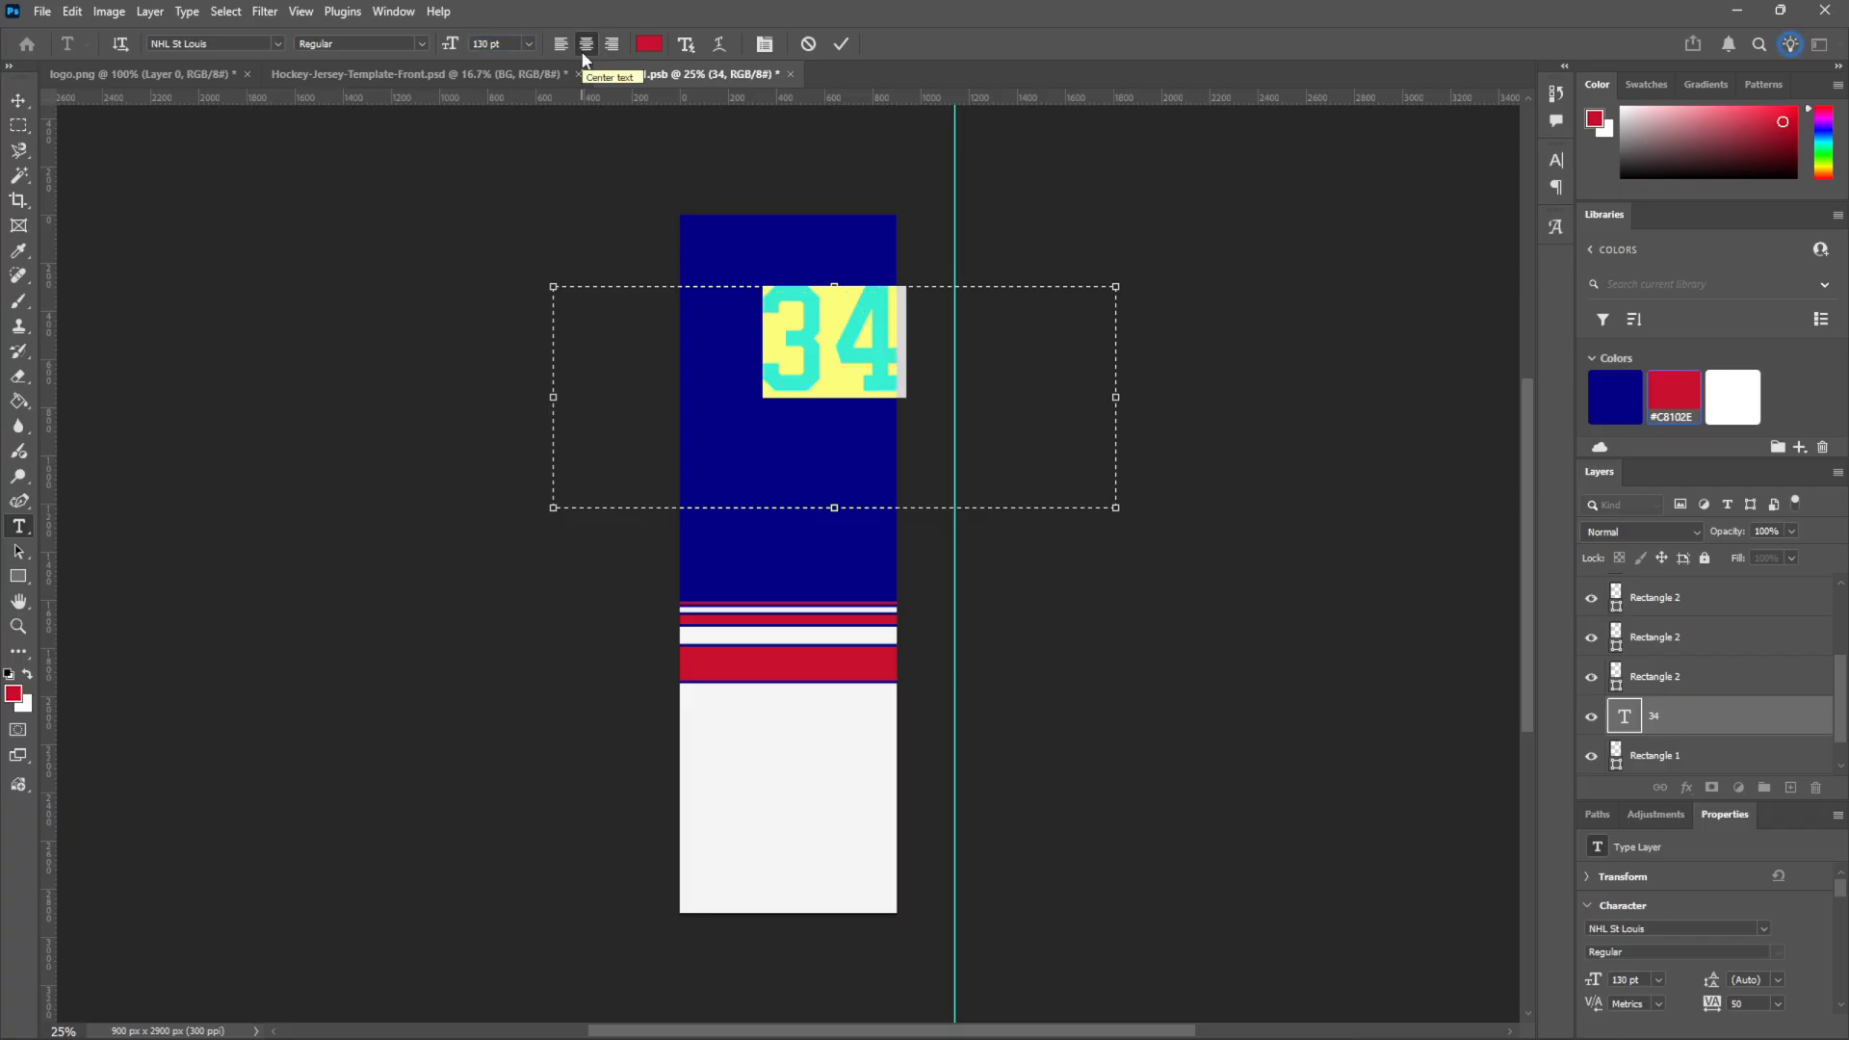
{"action": "left_click", "coordinate": [18, 100]}
{"action": "left_click_drag", "start_coordinate": [807, 366], "coordinate": [669, 402]}
Give the number 34 a 10 px inside Stroke in off-white #f5f5f5
{"action": "left_click", "coordinate": [149, 11]}
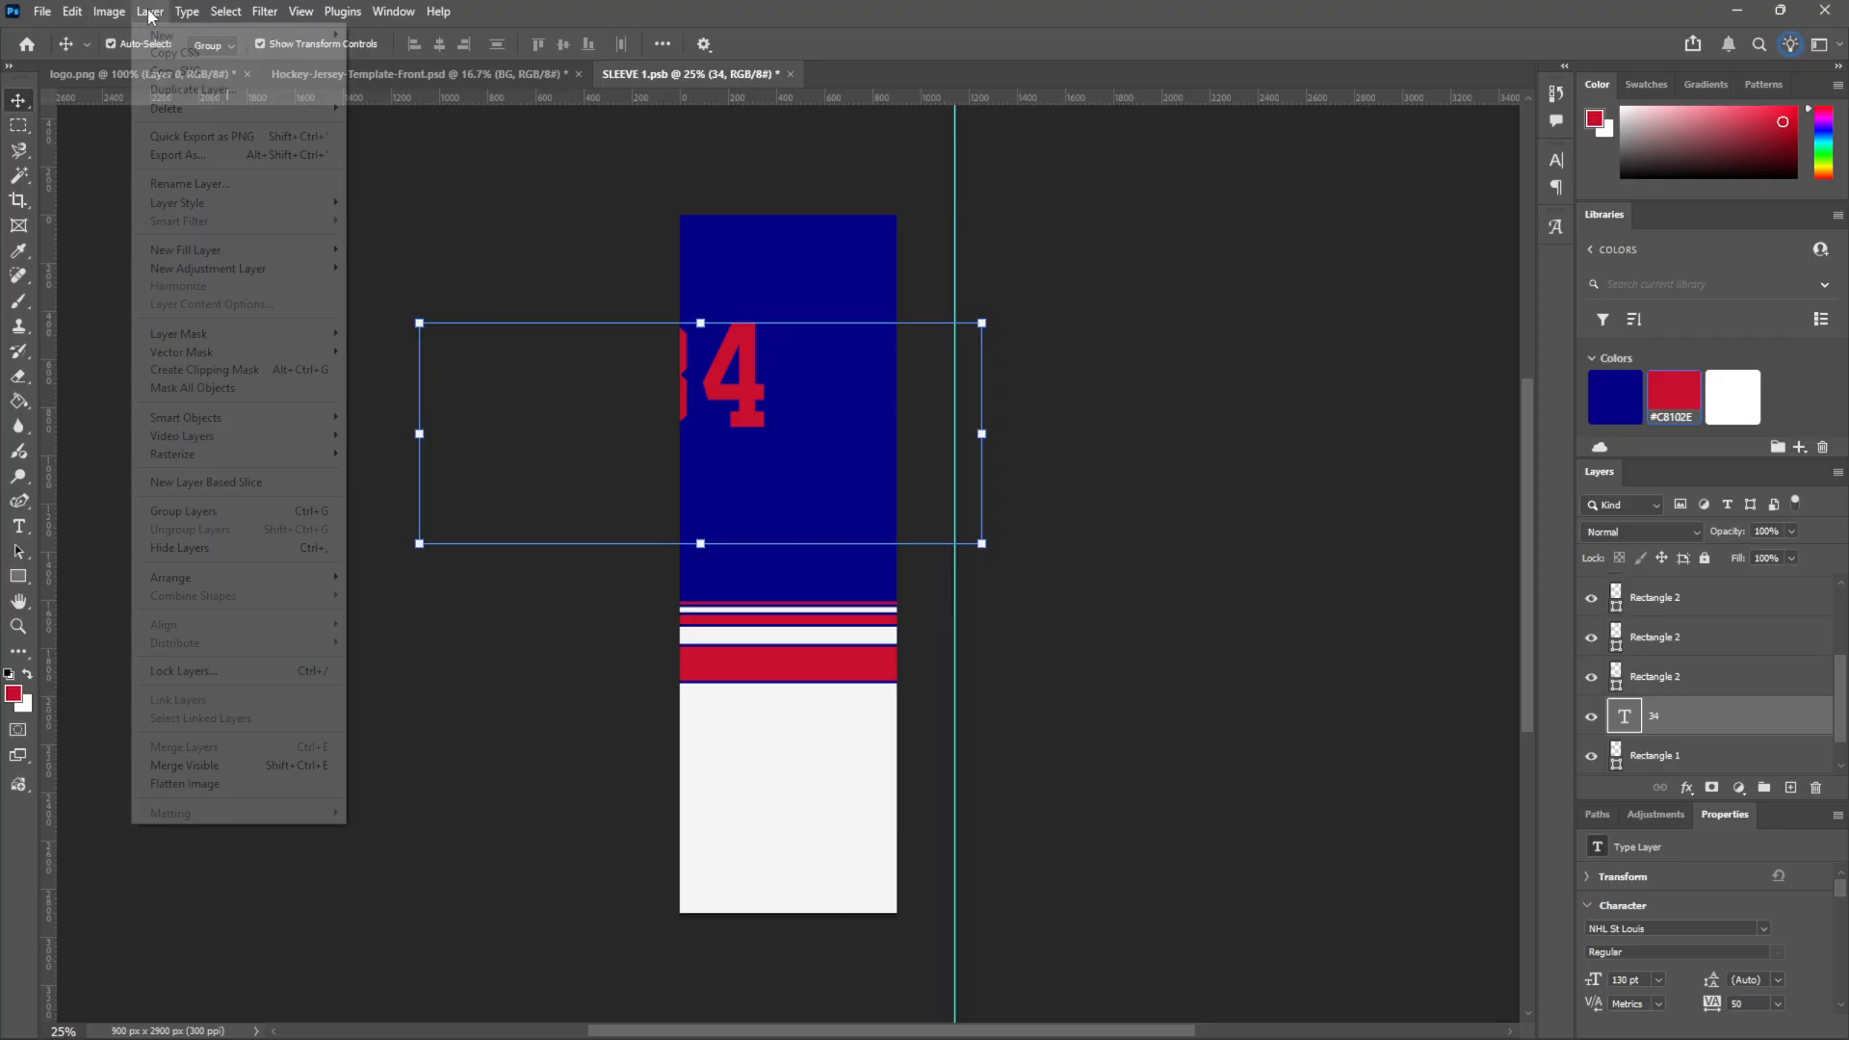
{"action": "mouse_move", "coordinate": [289, 202]}
{"action": "left_click", "coordinate": [381, 249]}
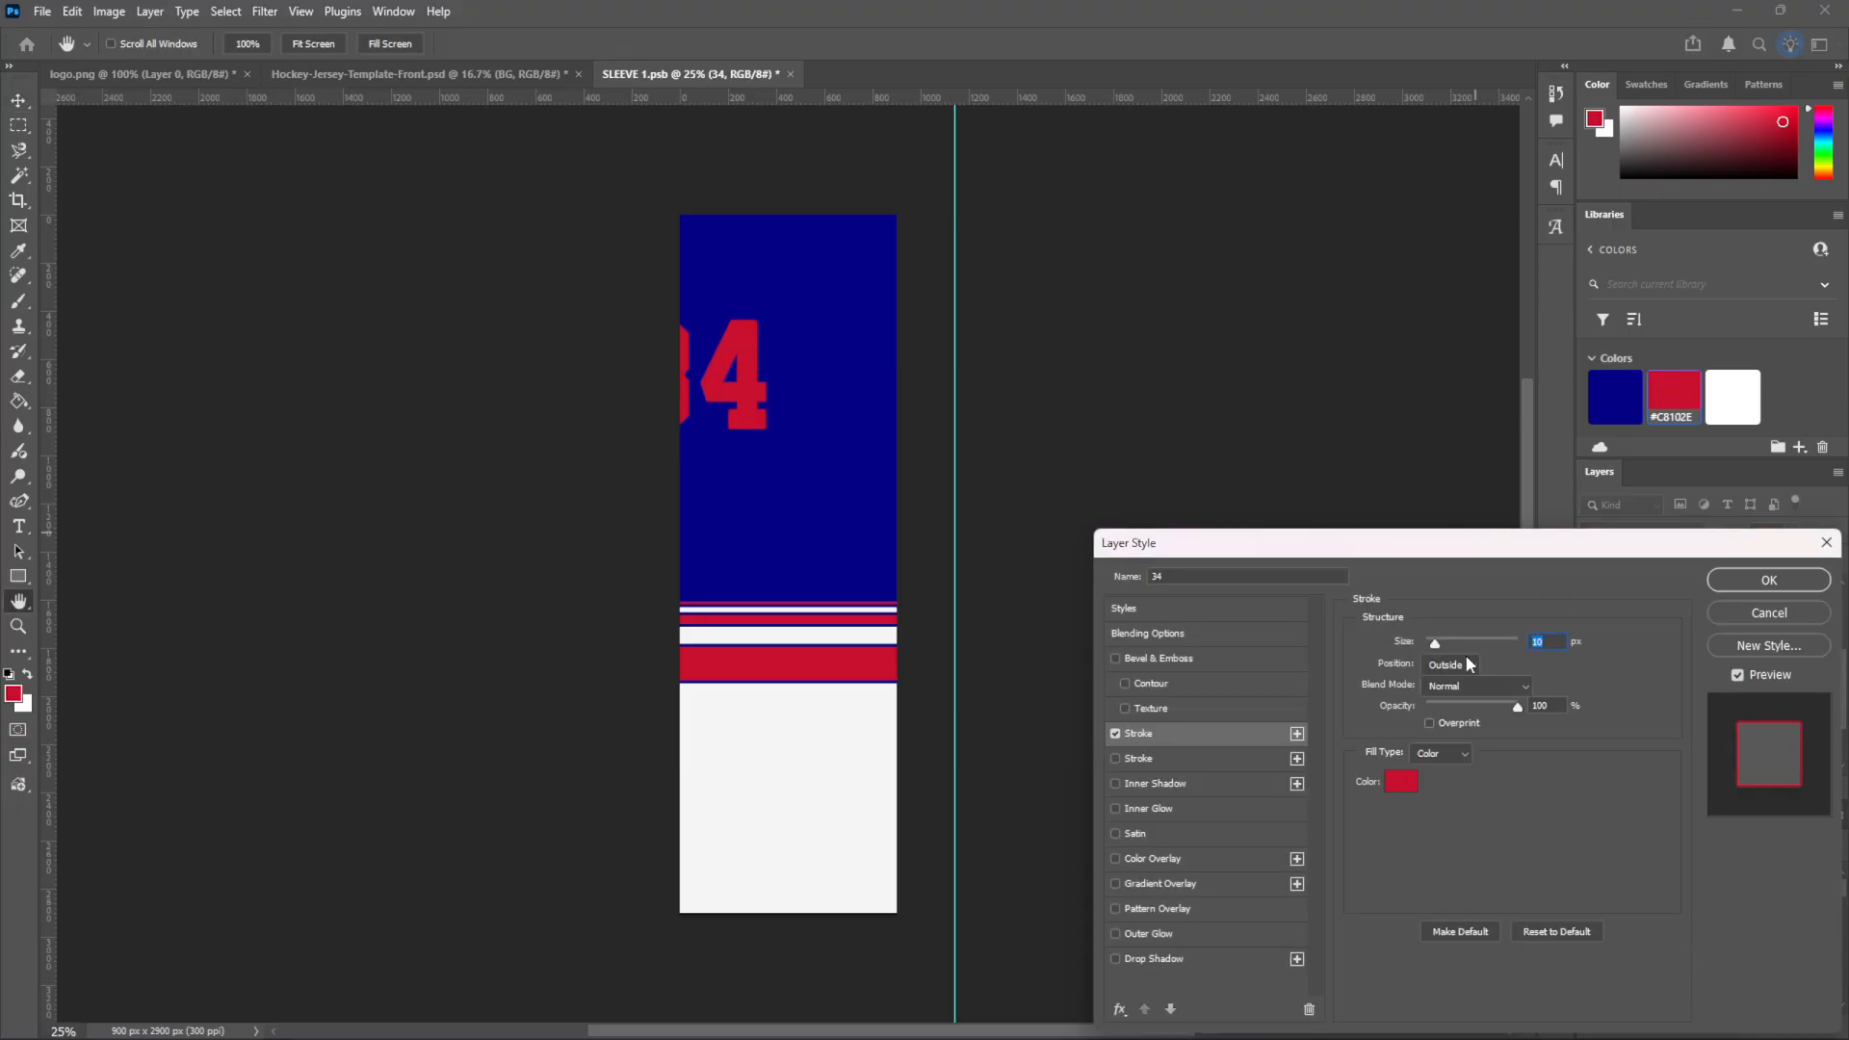
{"action": "left_click", "coordinate": [1468, 662]}
{"action": "left_click", "coordinate": [1459, 685]}
{"action": "left_click", "coordinate": [1401, 781]}
{"action": "left_click", "coordinate": [1338, 252]}
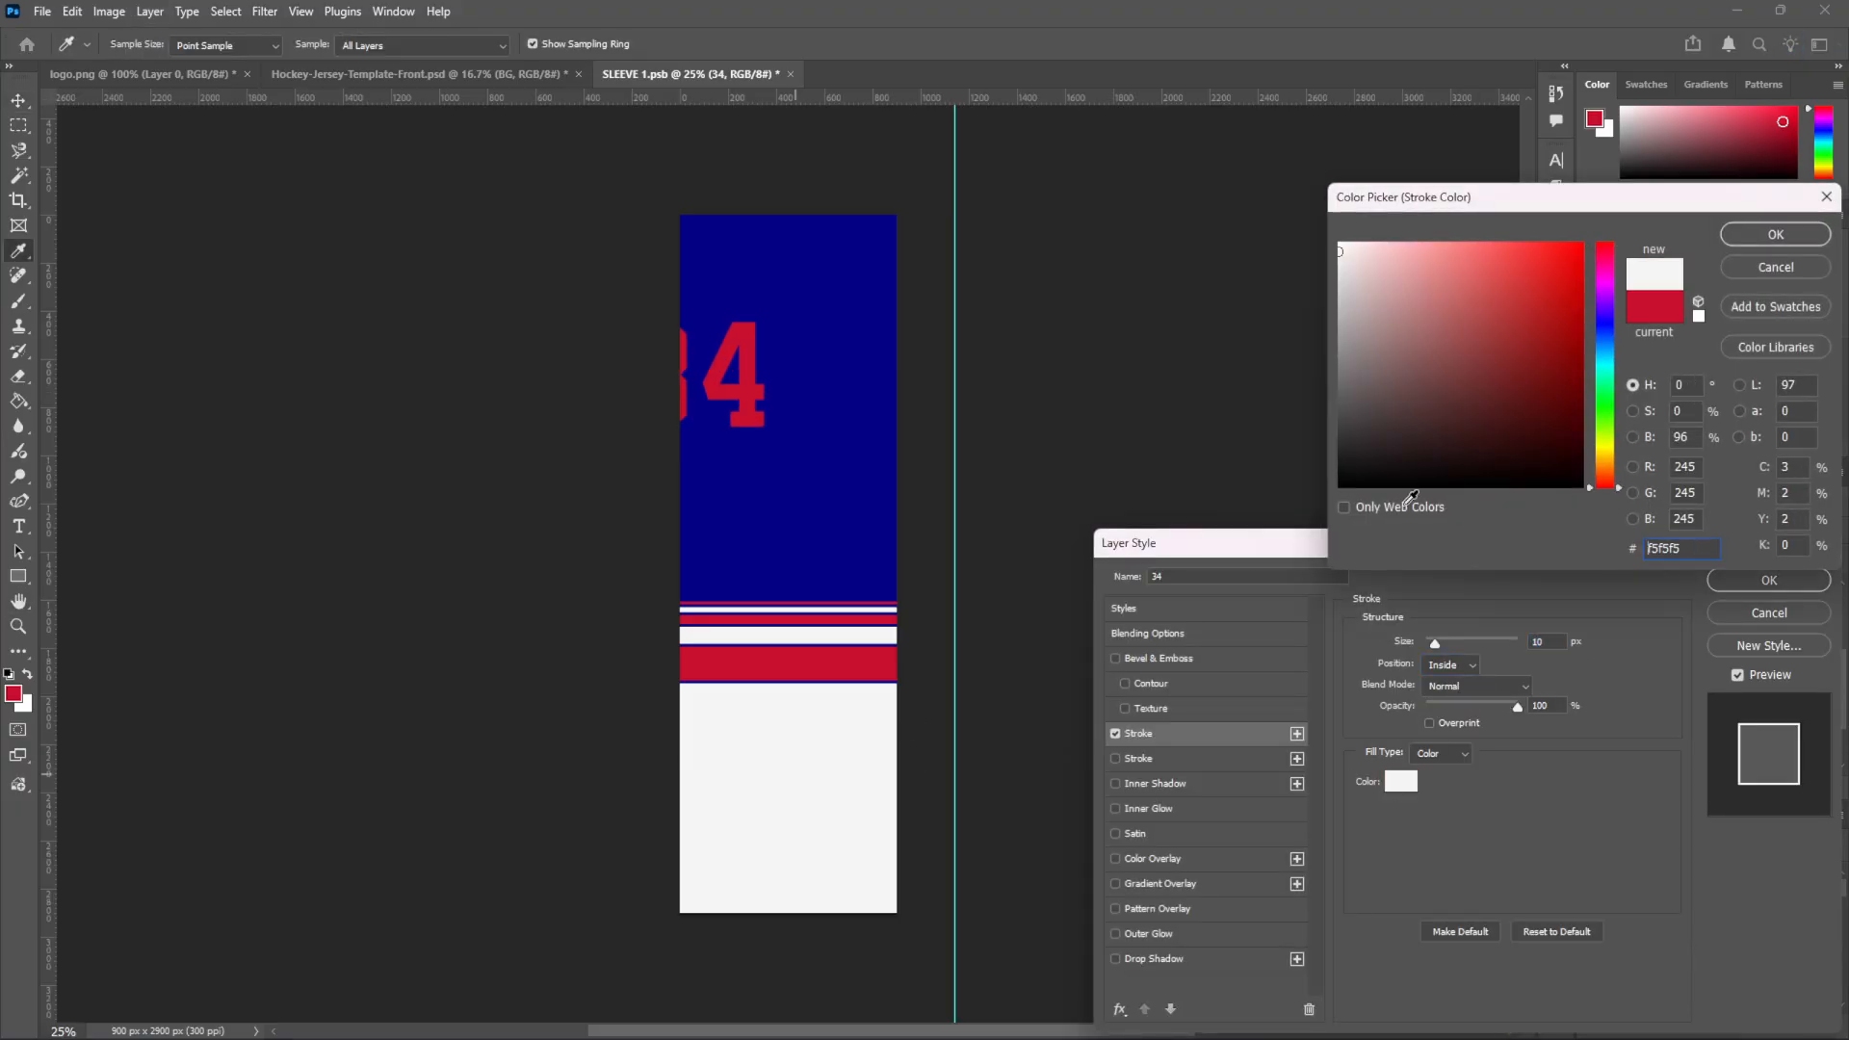
{"action": "left_click", "coordinate": [1809, 240]}
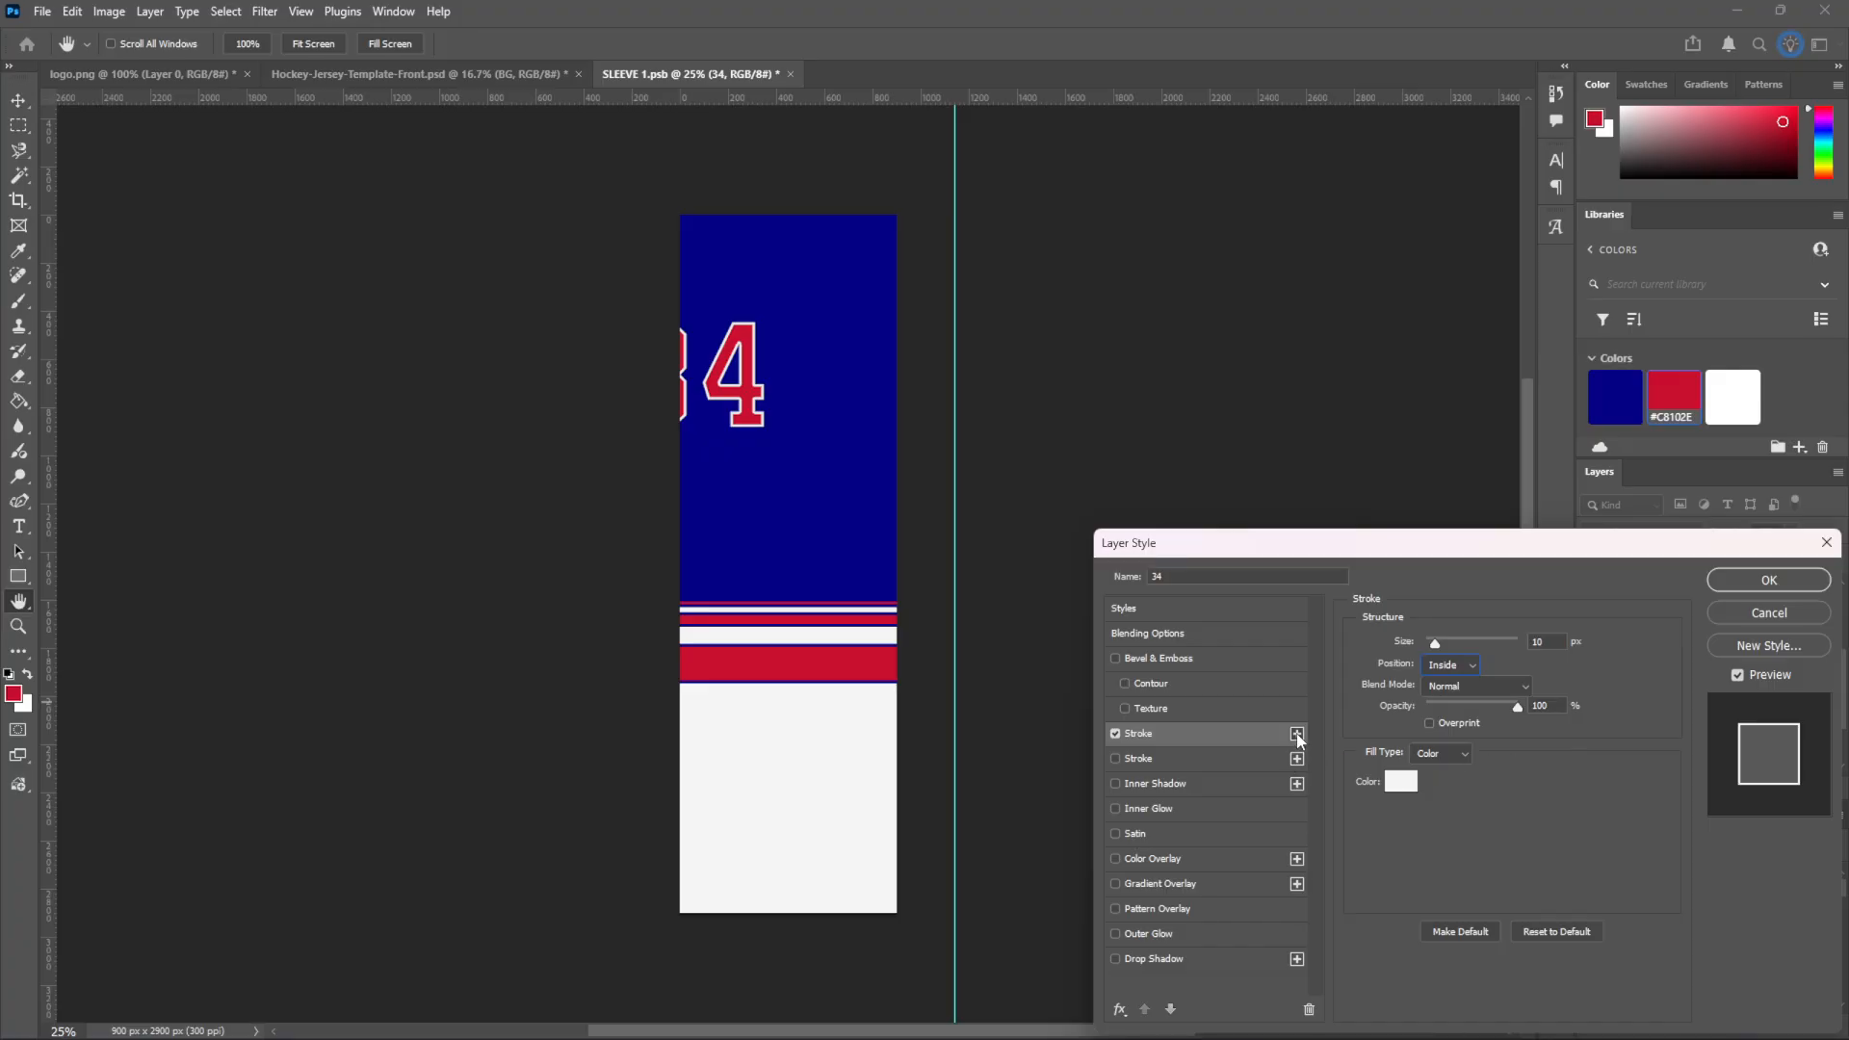
Add a second 10 px outside Stroke in red #c8102e to the number, save SLEEVE 1.psb and view it on the jersey
{"action": "left_click", "coordinate": [1298, 733]}
{"action": "left_click", "coordinate": [1452, 665]}
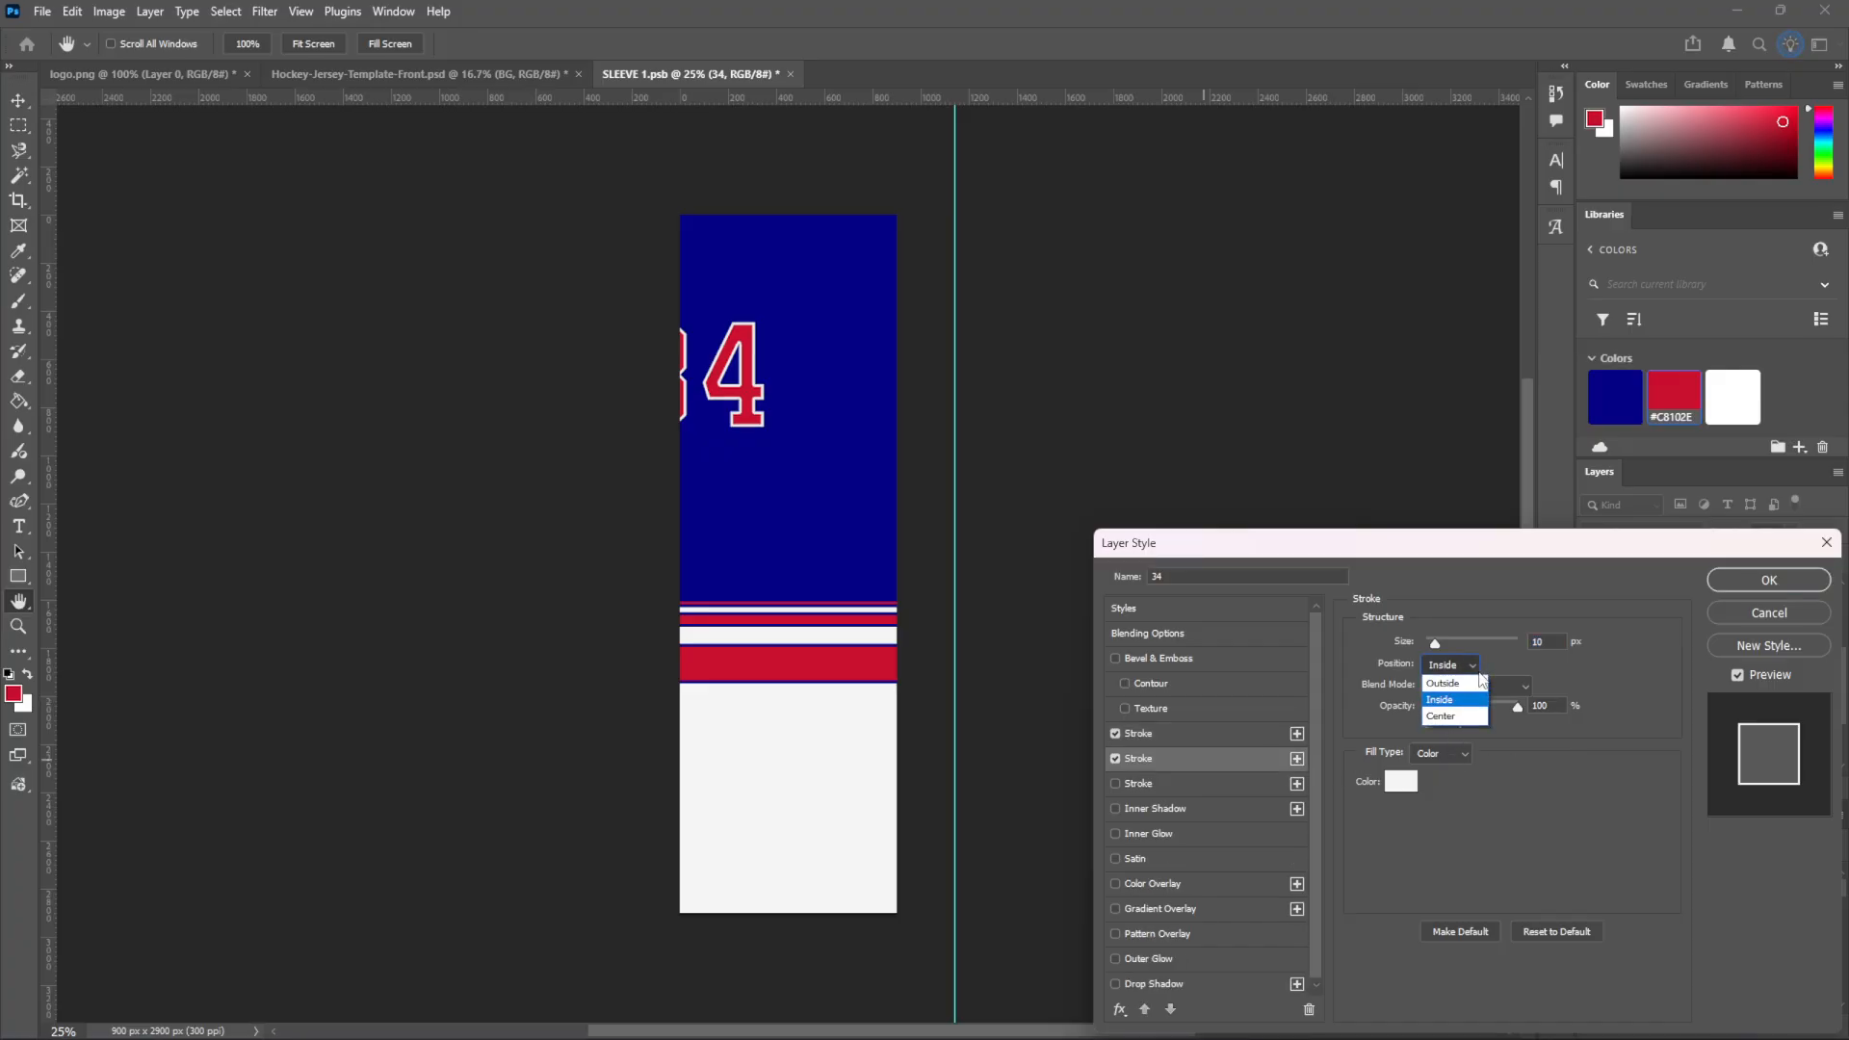
{"action": "left_click", "coordinate": [1445, 686]}
{"action": "left_click", "coordinate": [1402, 781]}
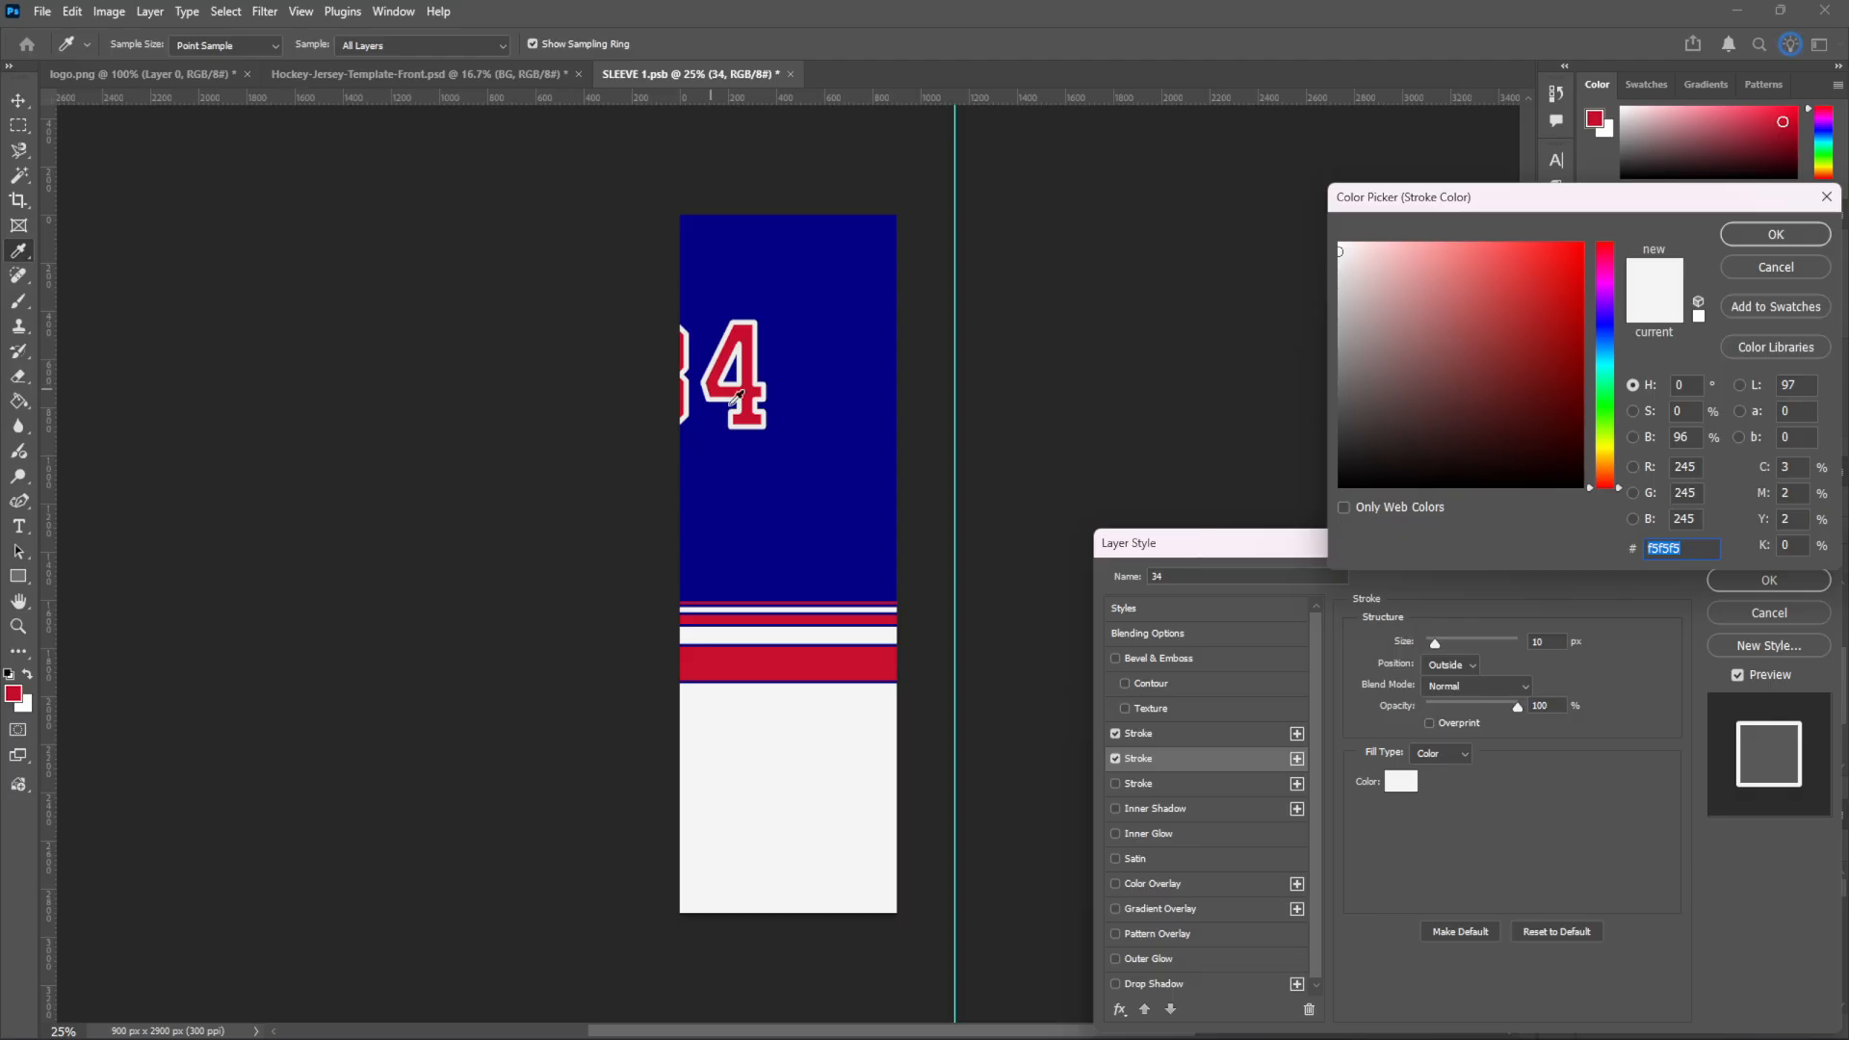
{"action": "left_click", "coordinate": [773, 653]}
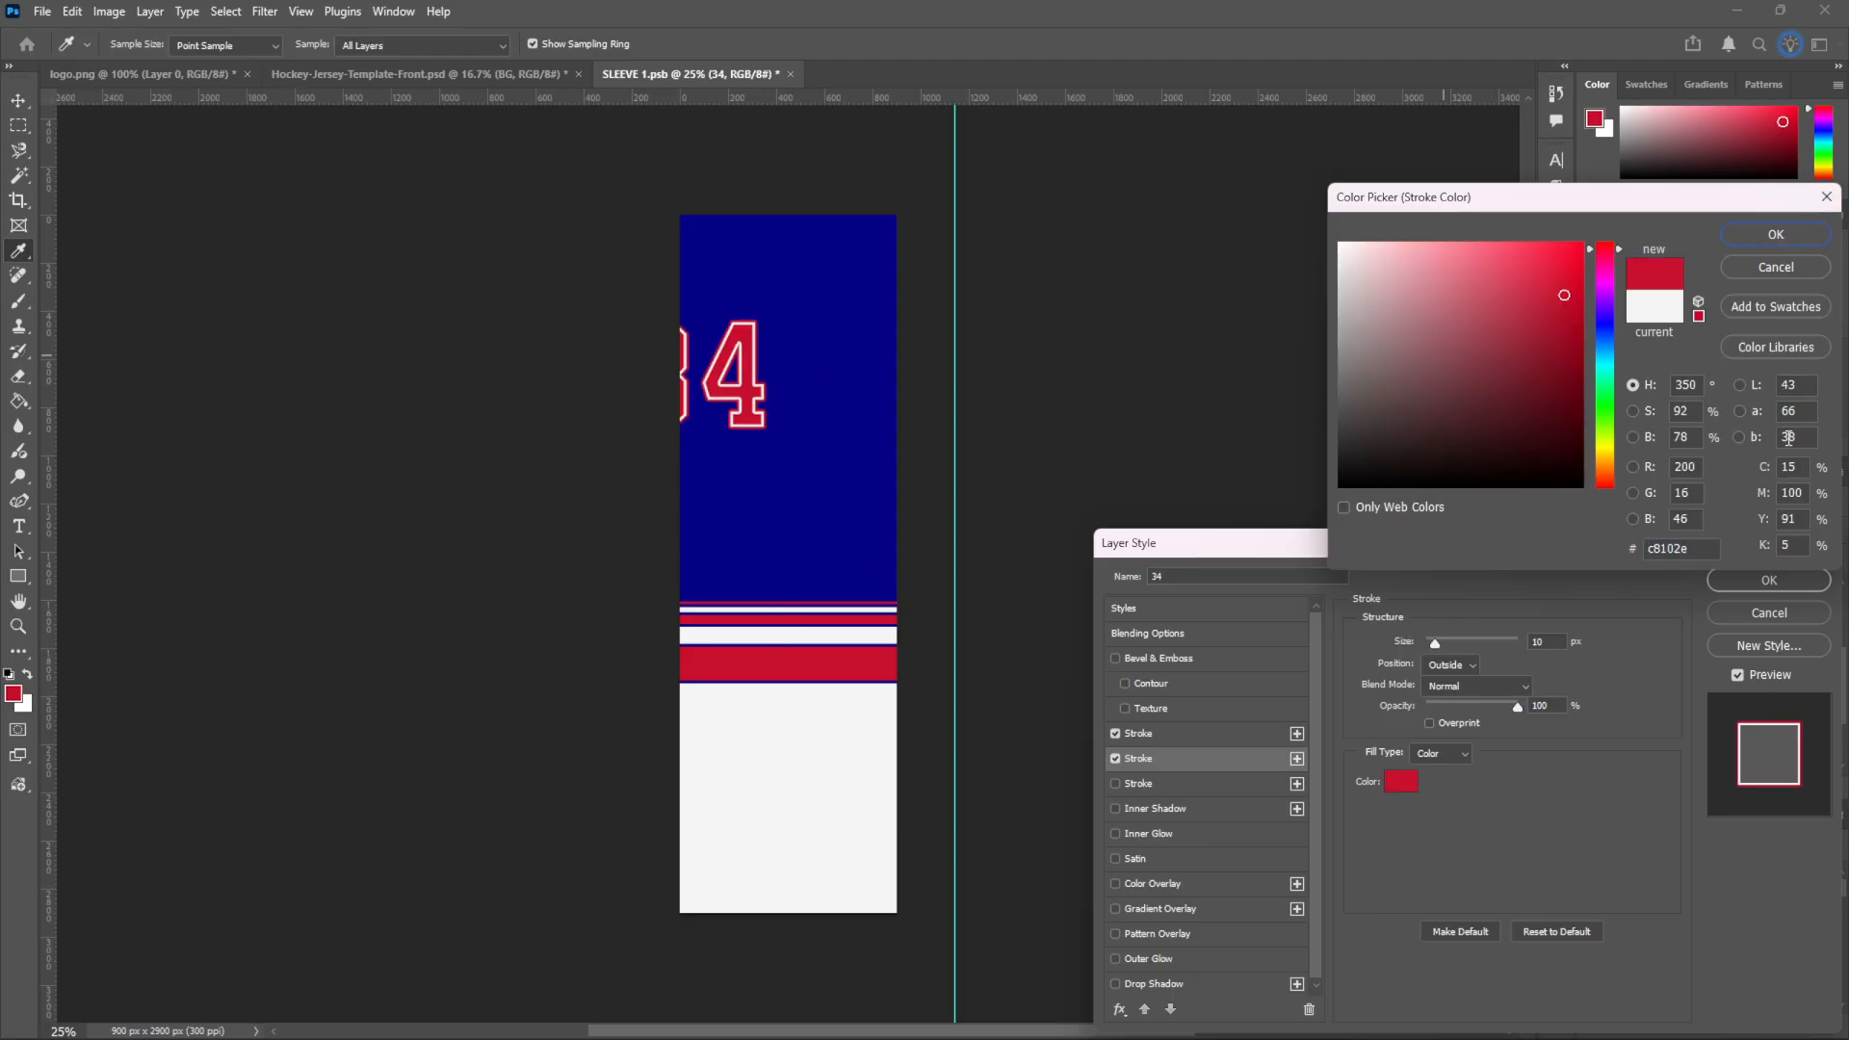
{"action": "left_click", "coordinate": [1785, 234]}
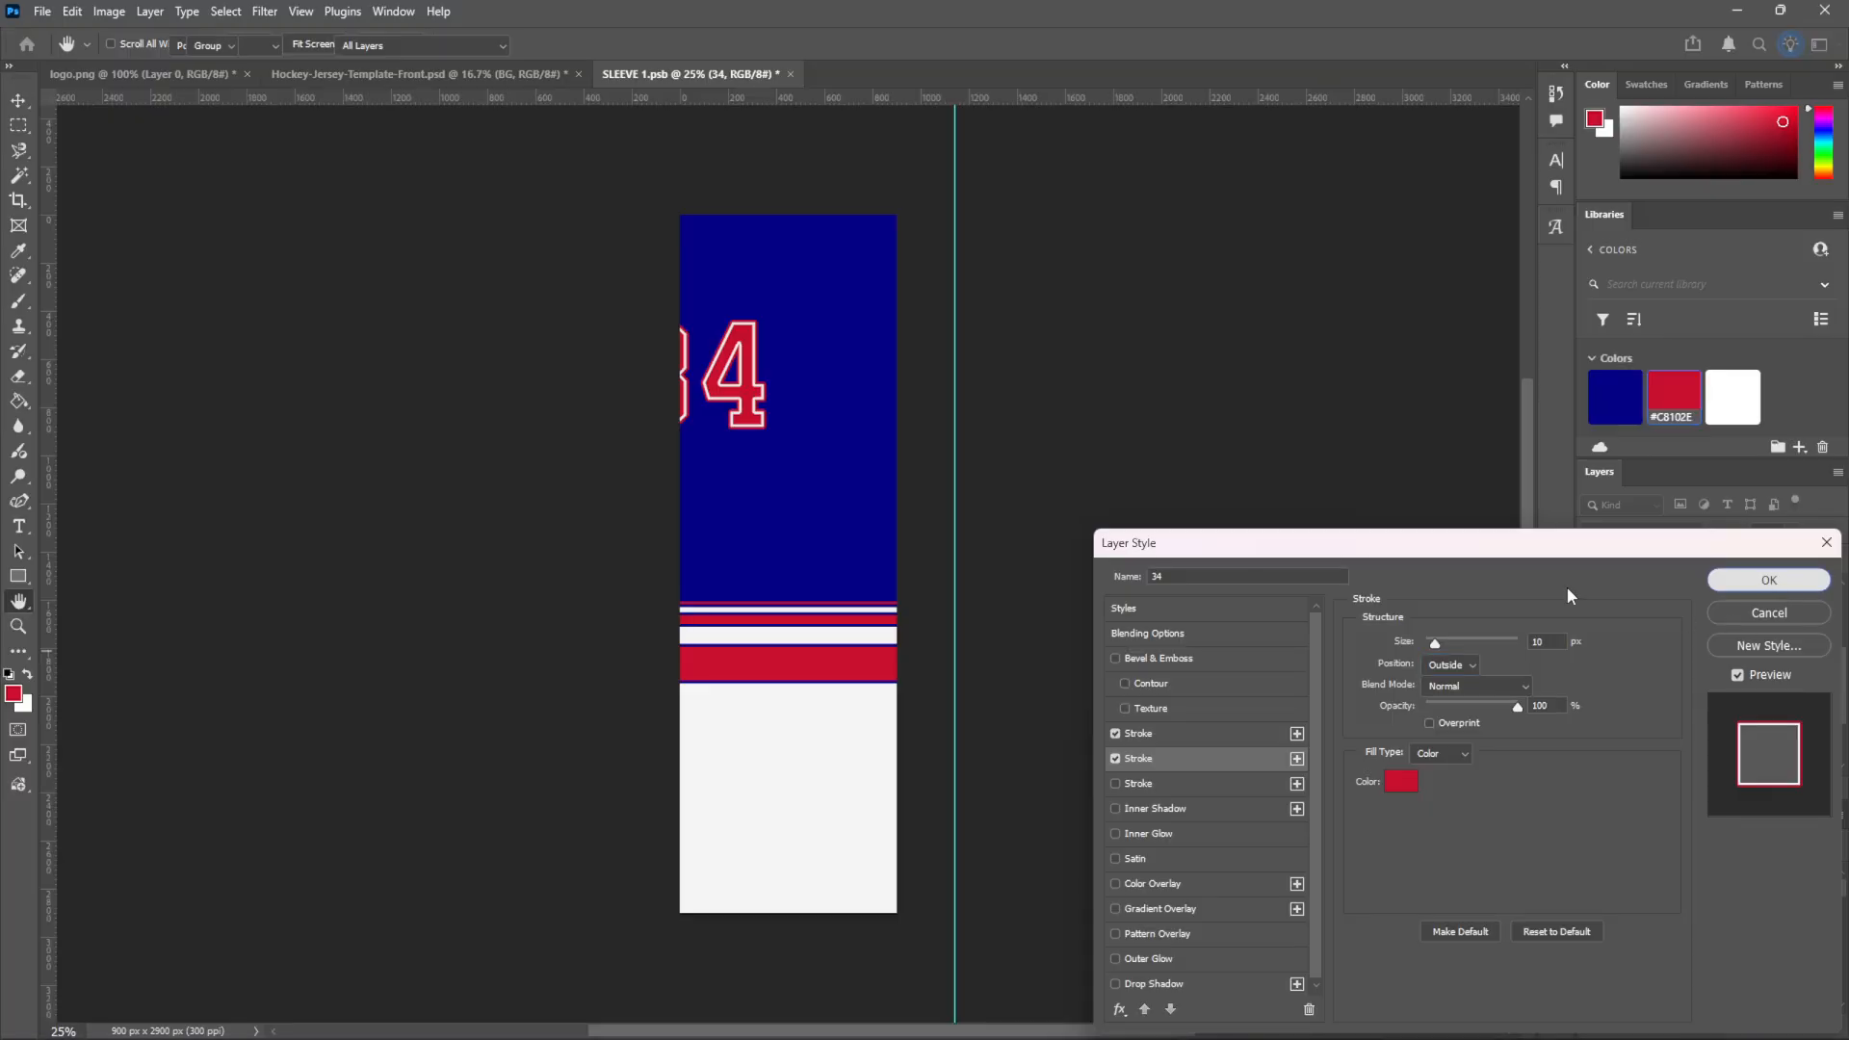
{"action": "left_click", "coordinate": [1769, 579]}
{"action": "key", "text": "ctrl+s"}
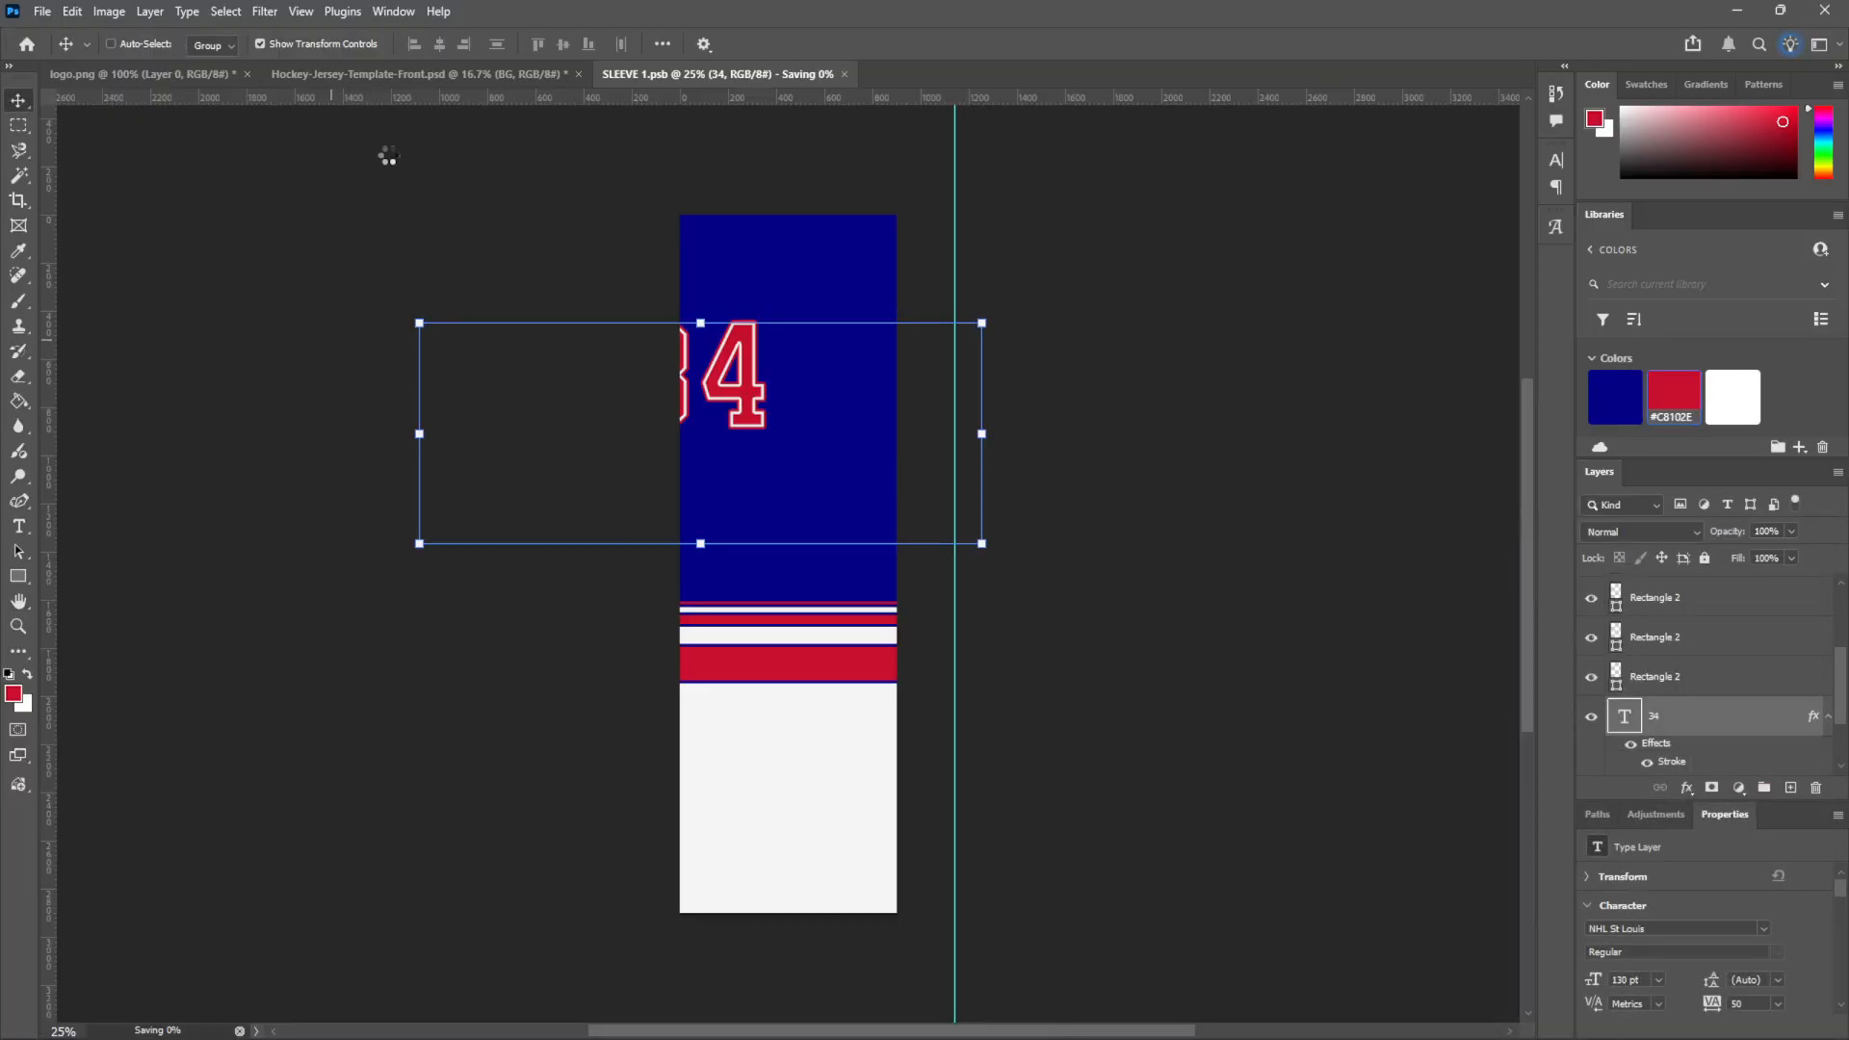
{"action": "left_click", "coordinate": [377, 73]}
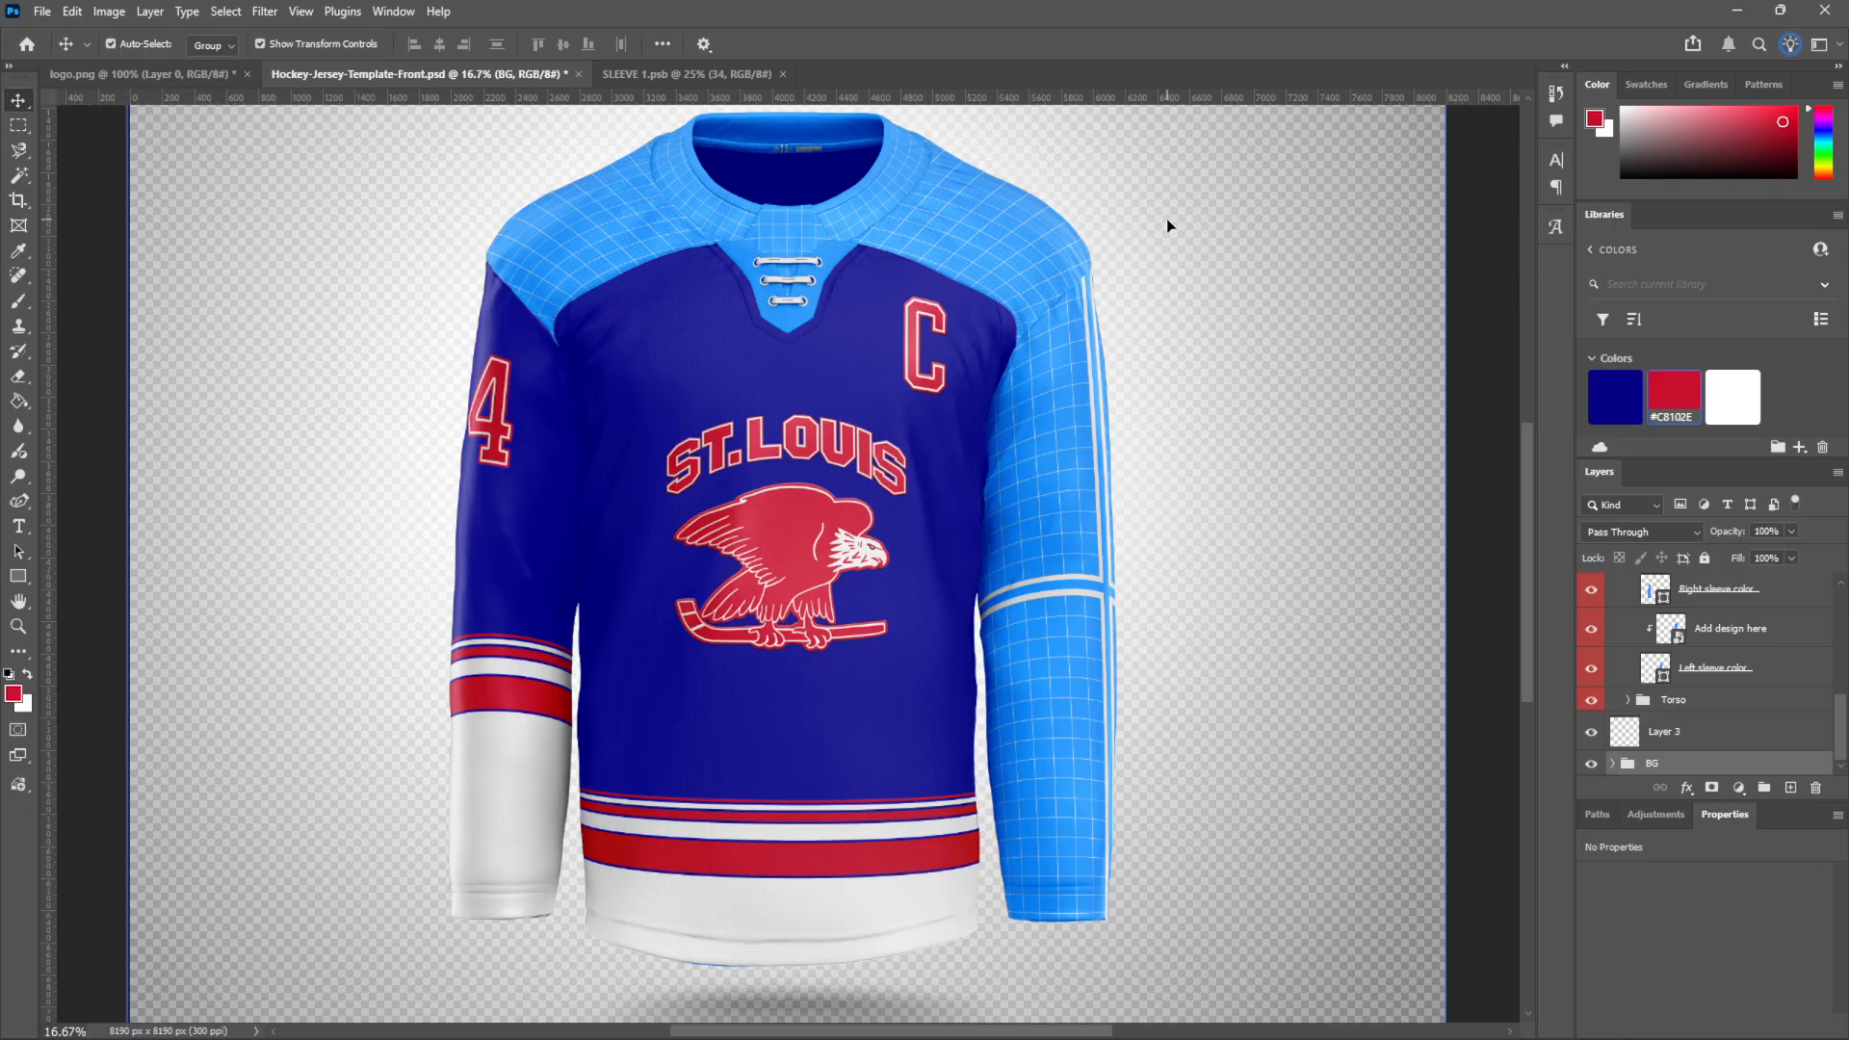
Select the number, white band and stripe layers in SLEEVE 1.psb, and close the document
{"action": "left_click", "coordinate": [674, 75]}
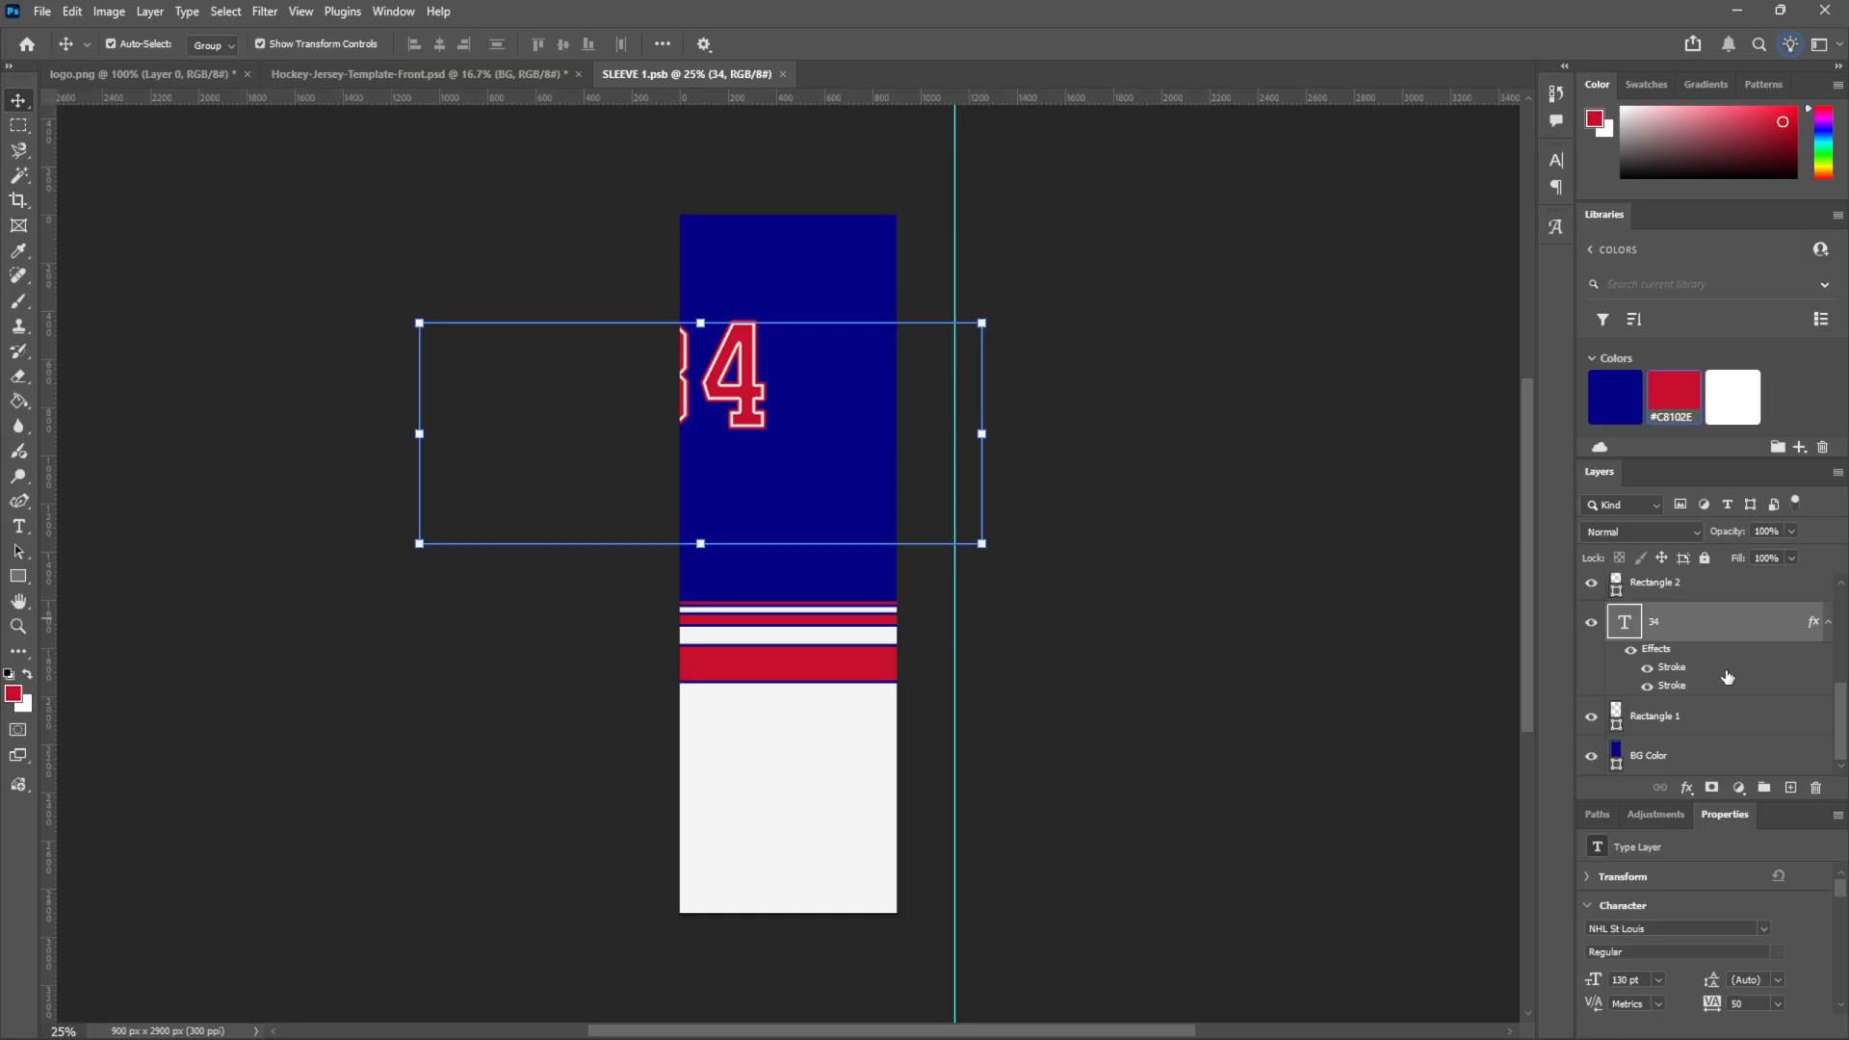
{"action": "left_click", "coordinate": [1699, 719]}
{"action": "scroll", "coordinate": [1713, 719], "scroll_direction": "up", "scroll_amount": 5}
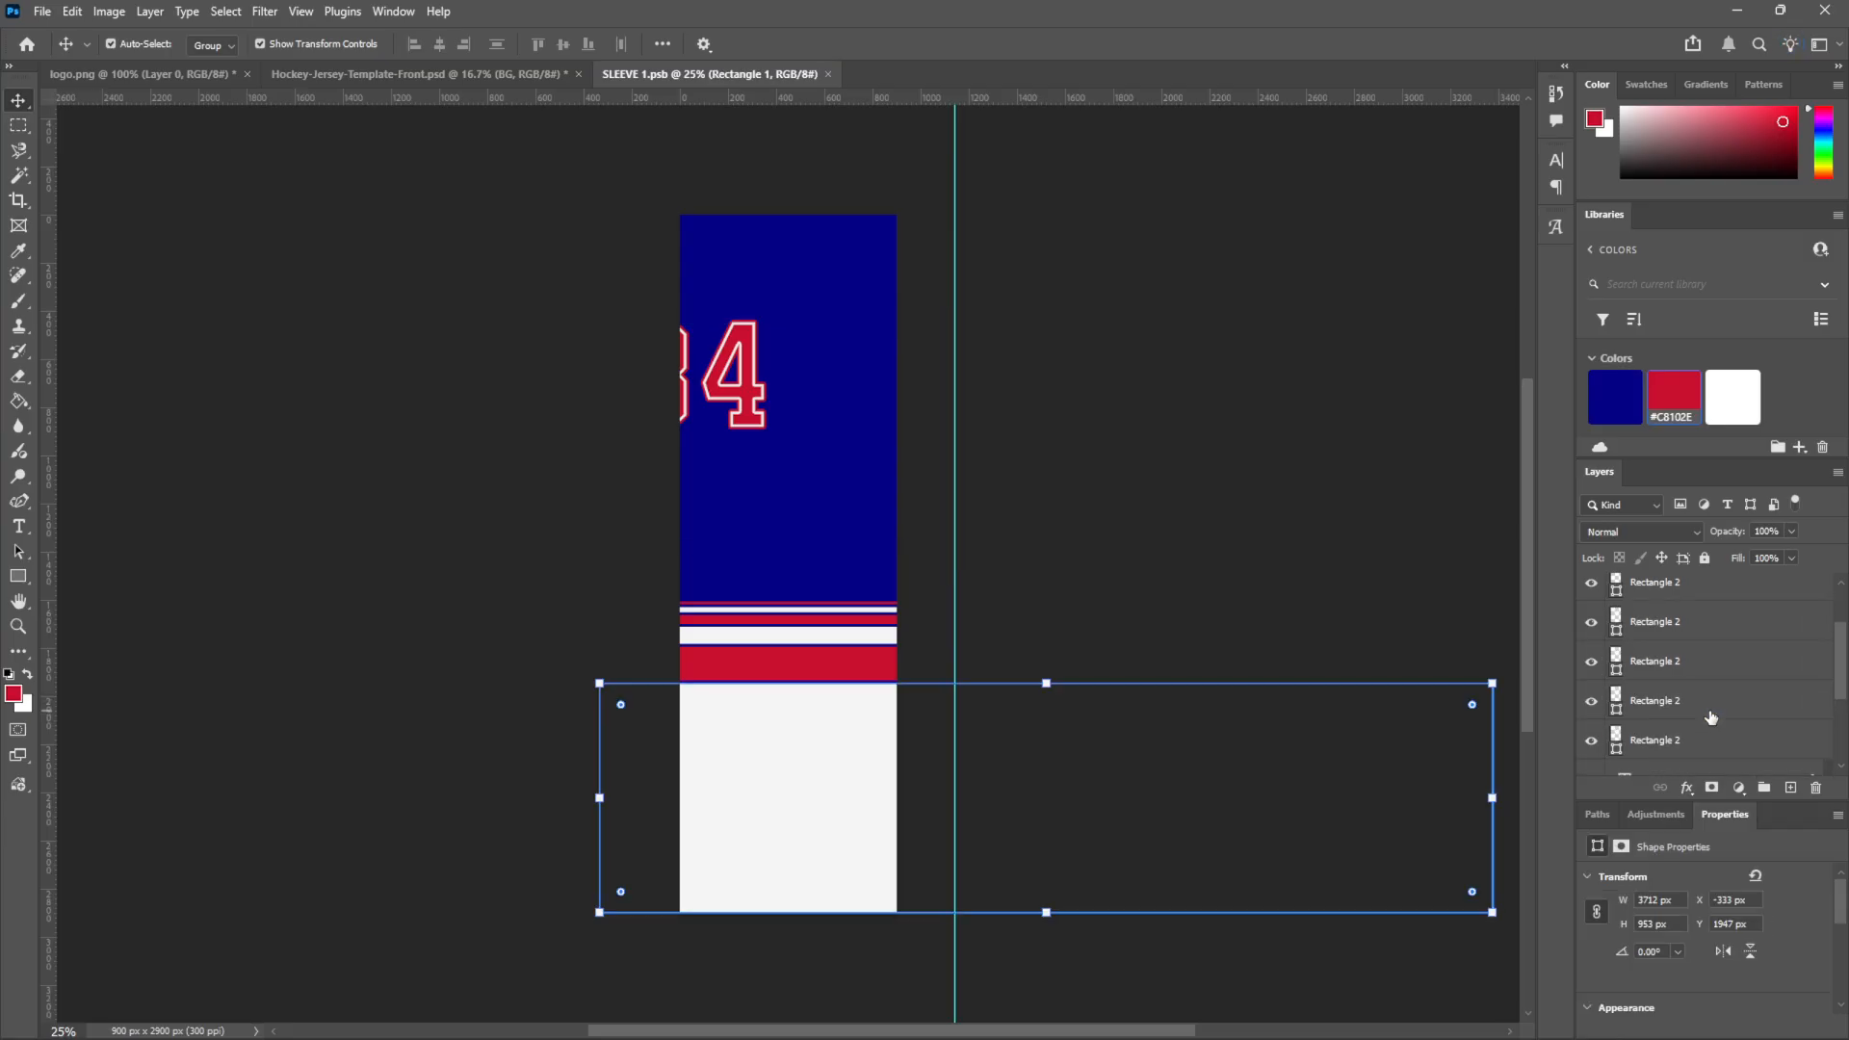
{"action": "left_click", "coordinate": [1695, 667], "text": "shift"}
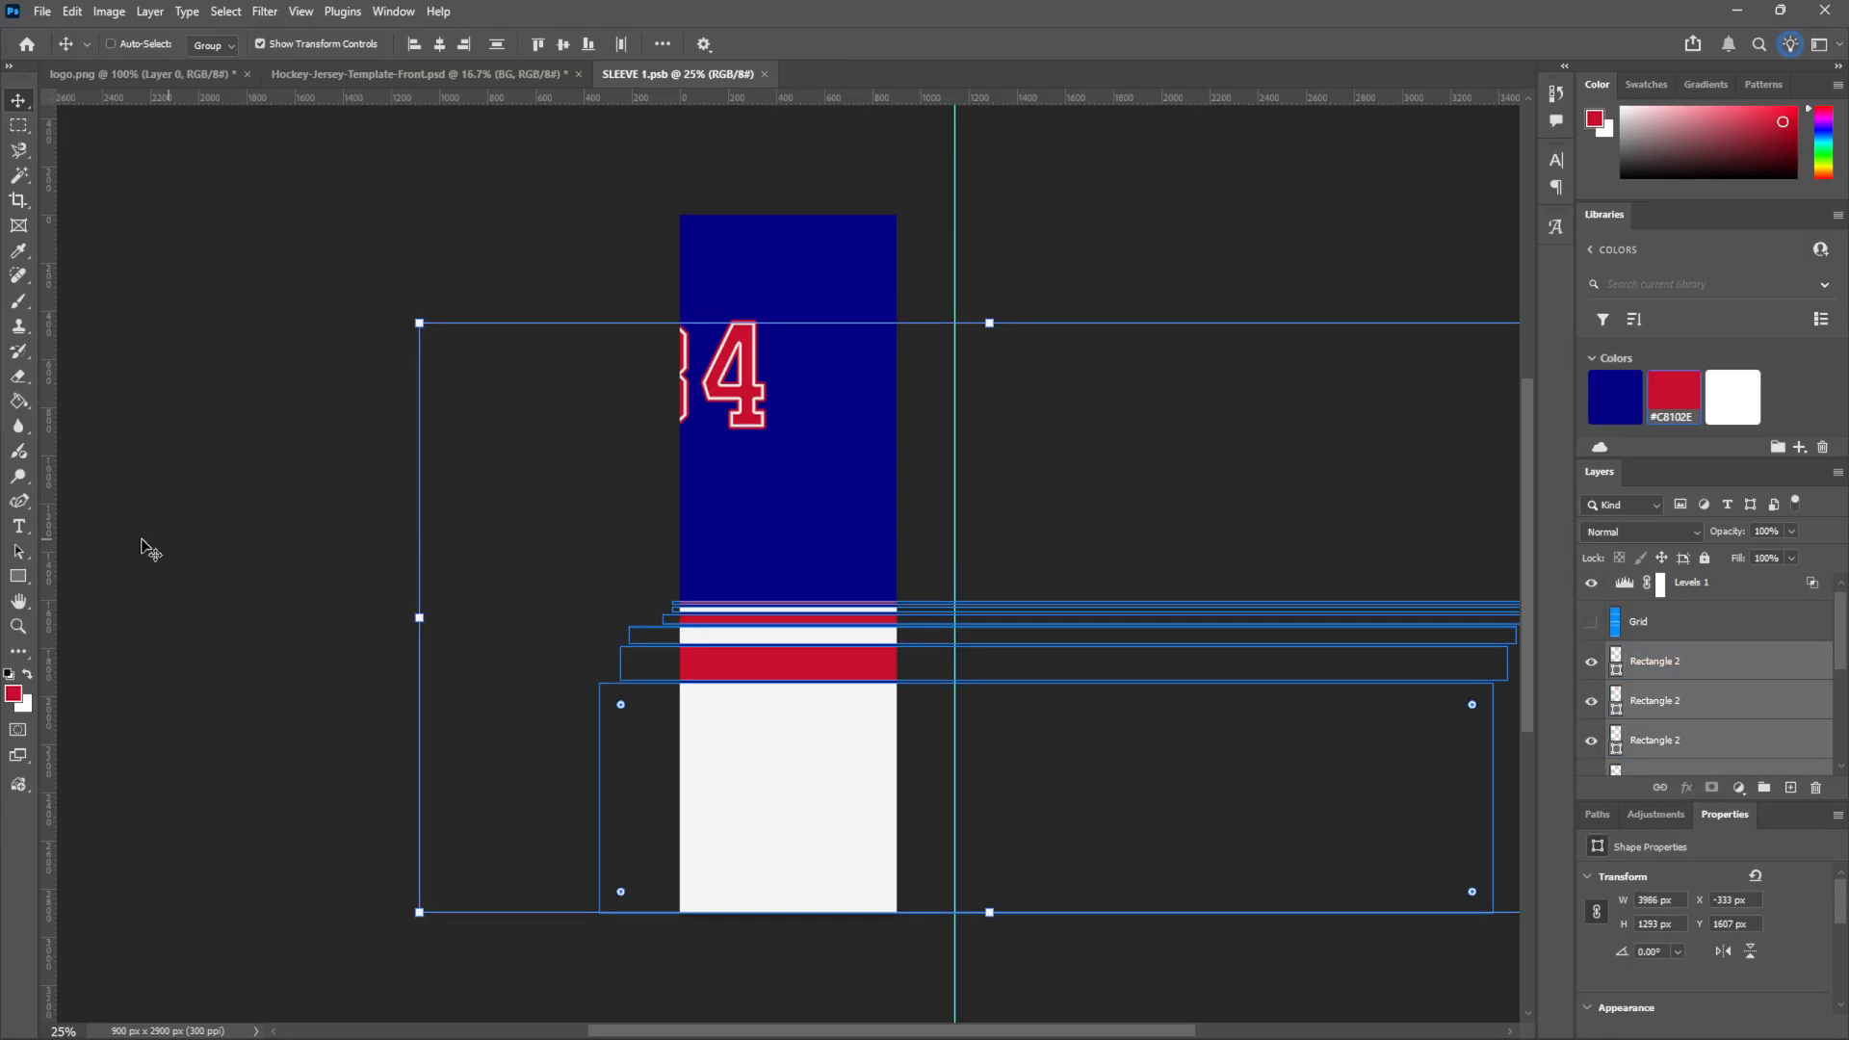
{"action": "left_click", "coordinate": [21, 578]}
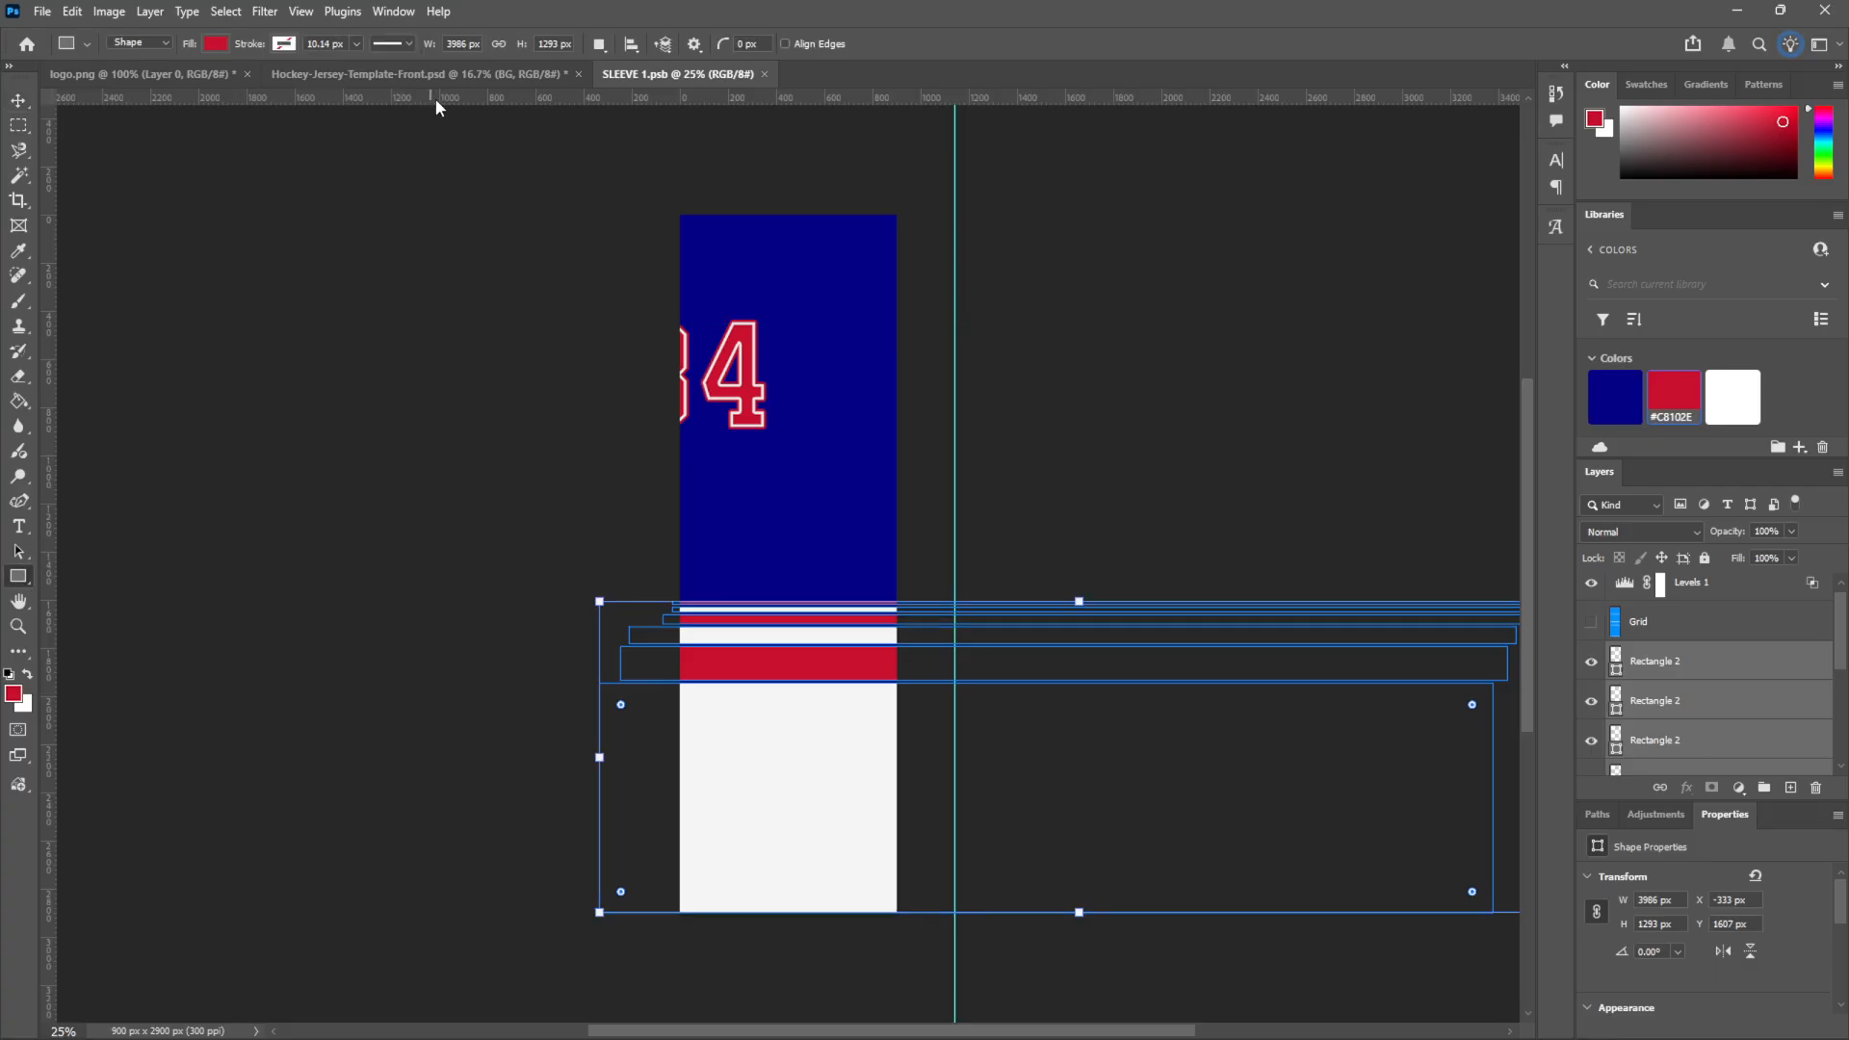
{"action": "left_click", "coordinate": [766, 74]}
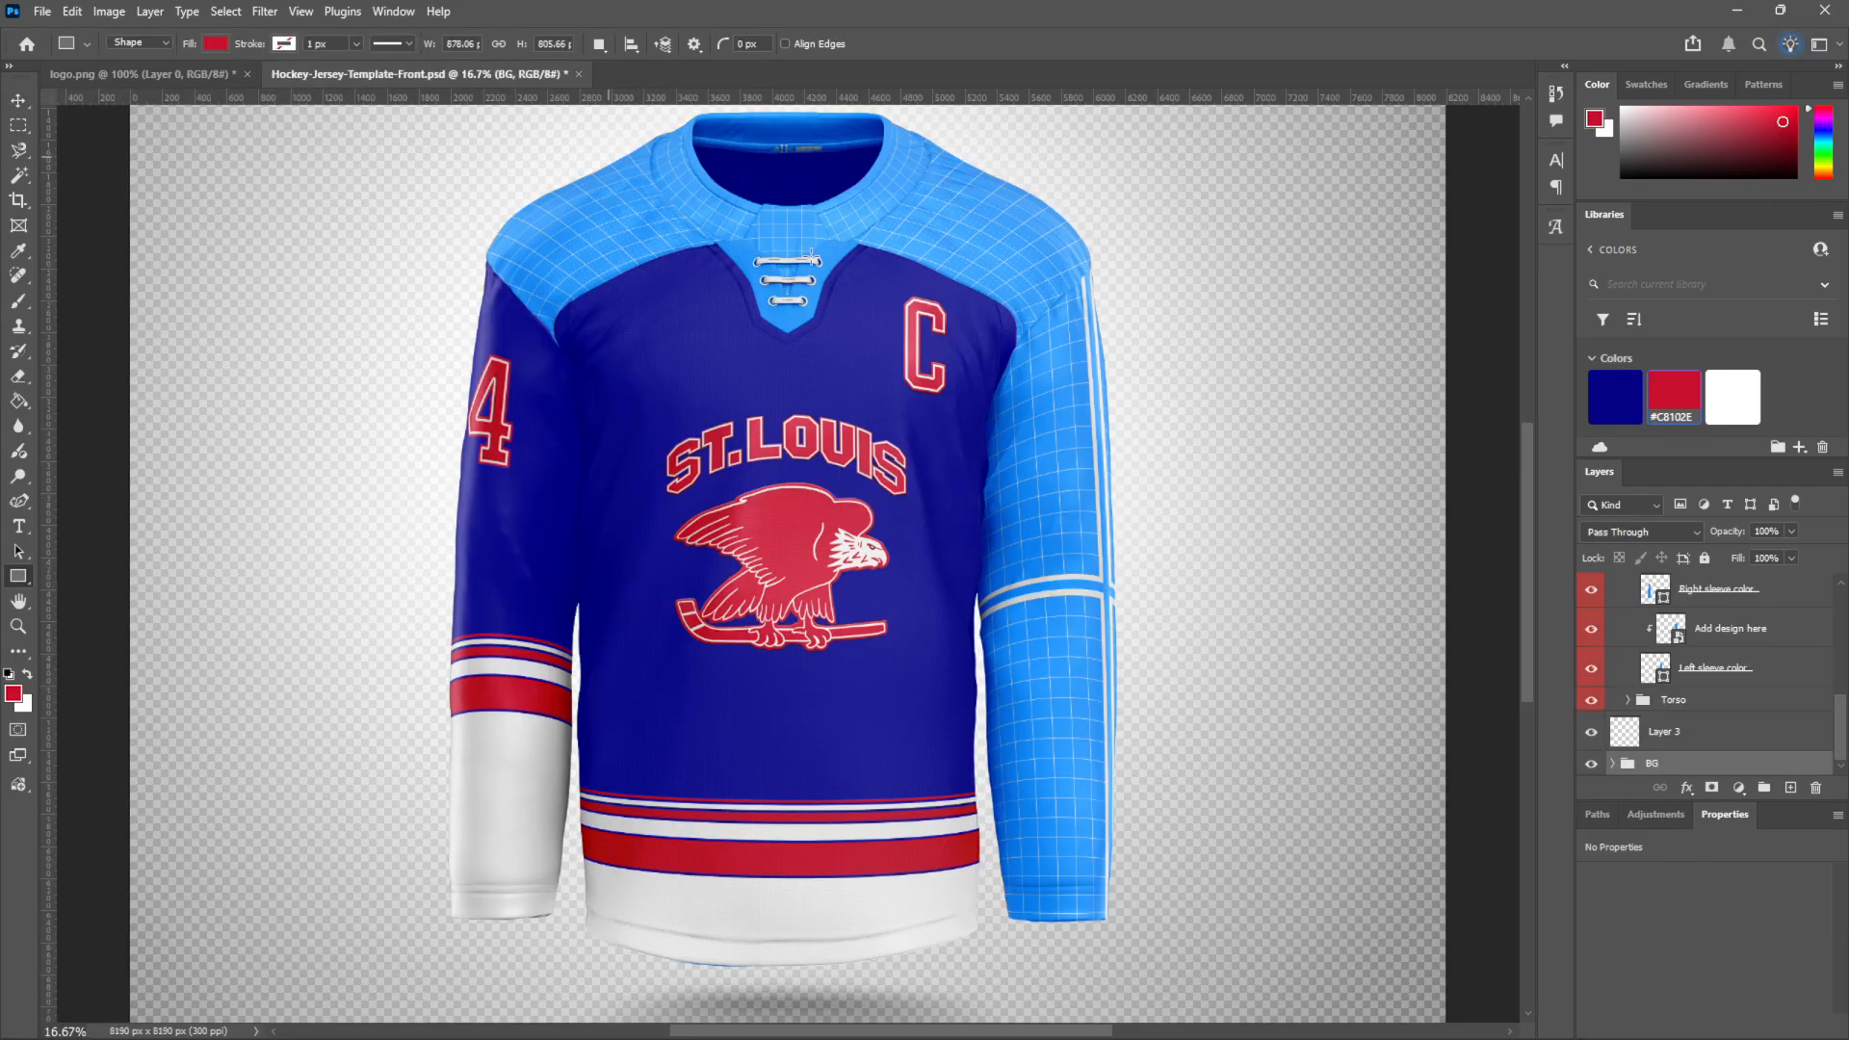
Open the other sleeve's smart object, SLEEVE 2.psb, hide its Grid layer and fill the BG Color layer with navy #040284
{"action": "scroll", "coordinate": [1671, 730], "scroll_direction": "up", "scroll_amount": 5}
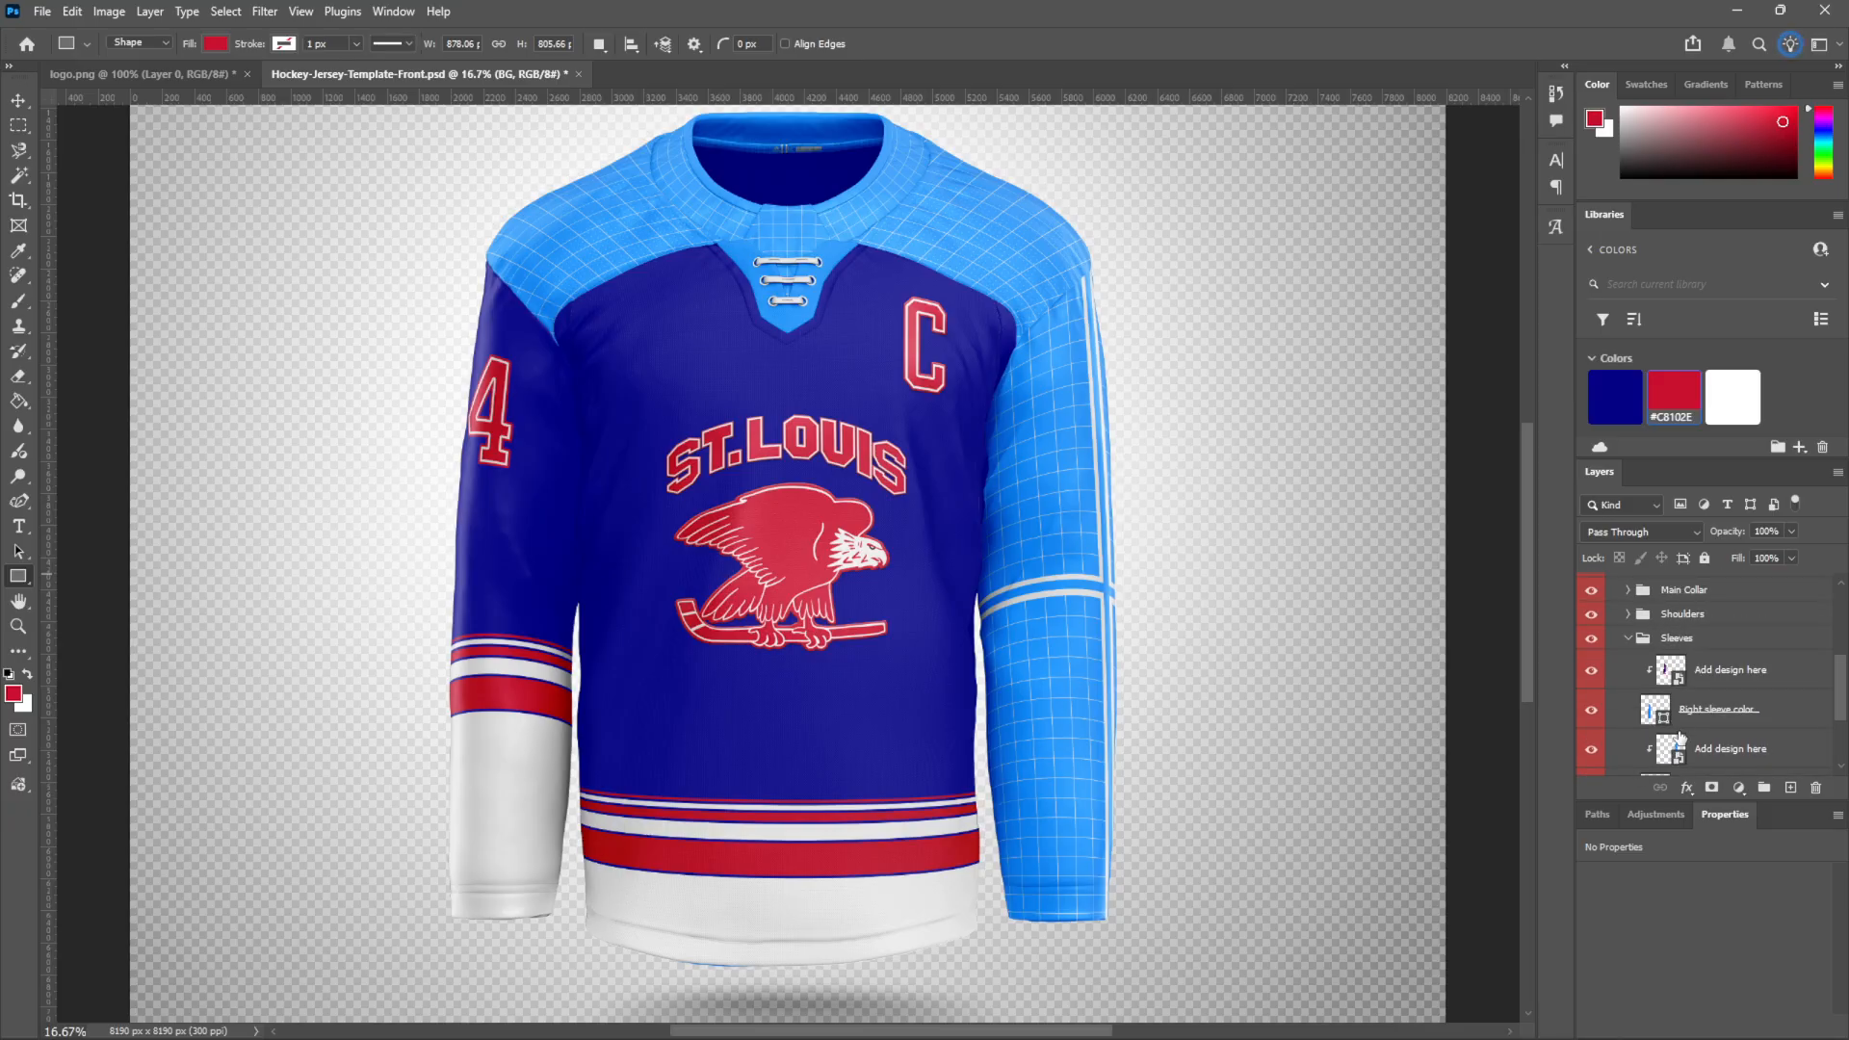
{"action": "double_click", "coordinate": [1676, 742]}
{"action": "left_click", "coordinate": [1592, 634]}
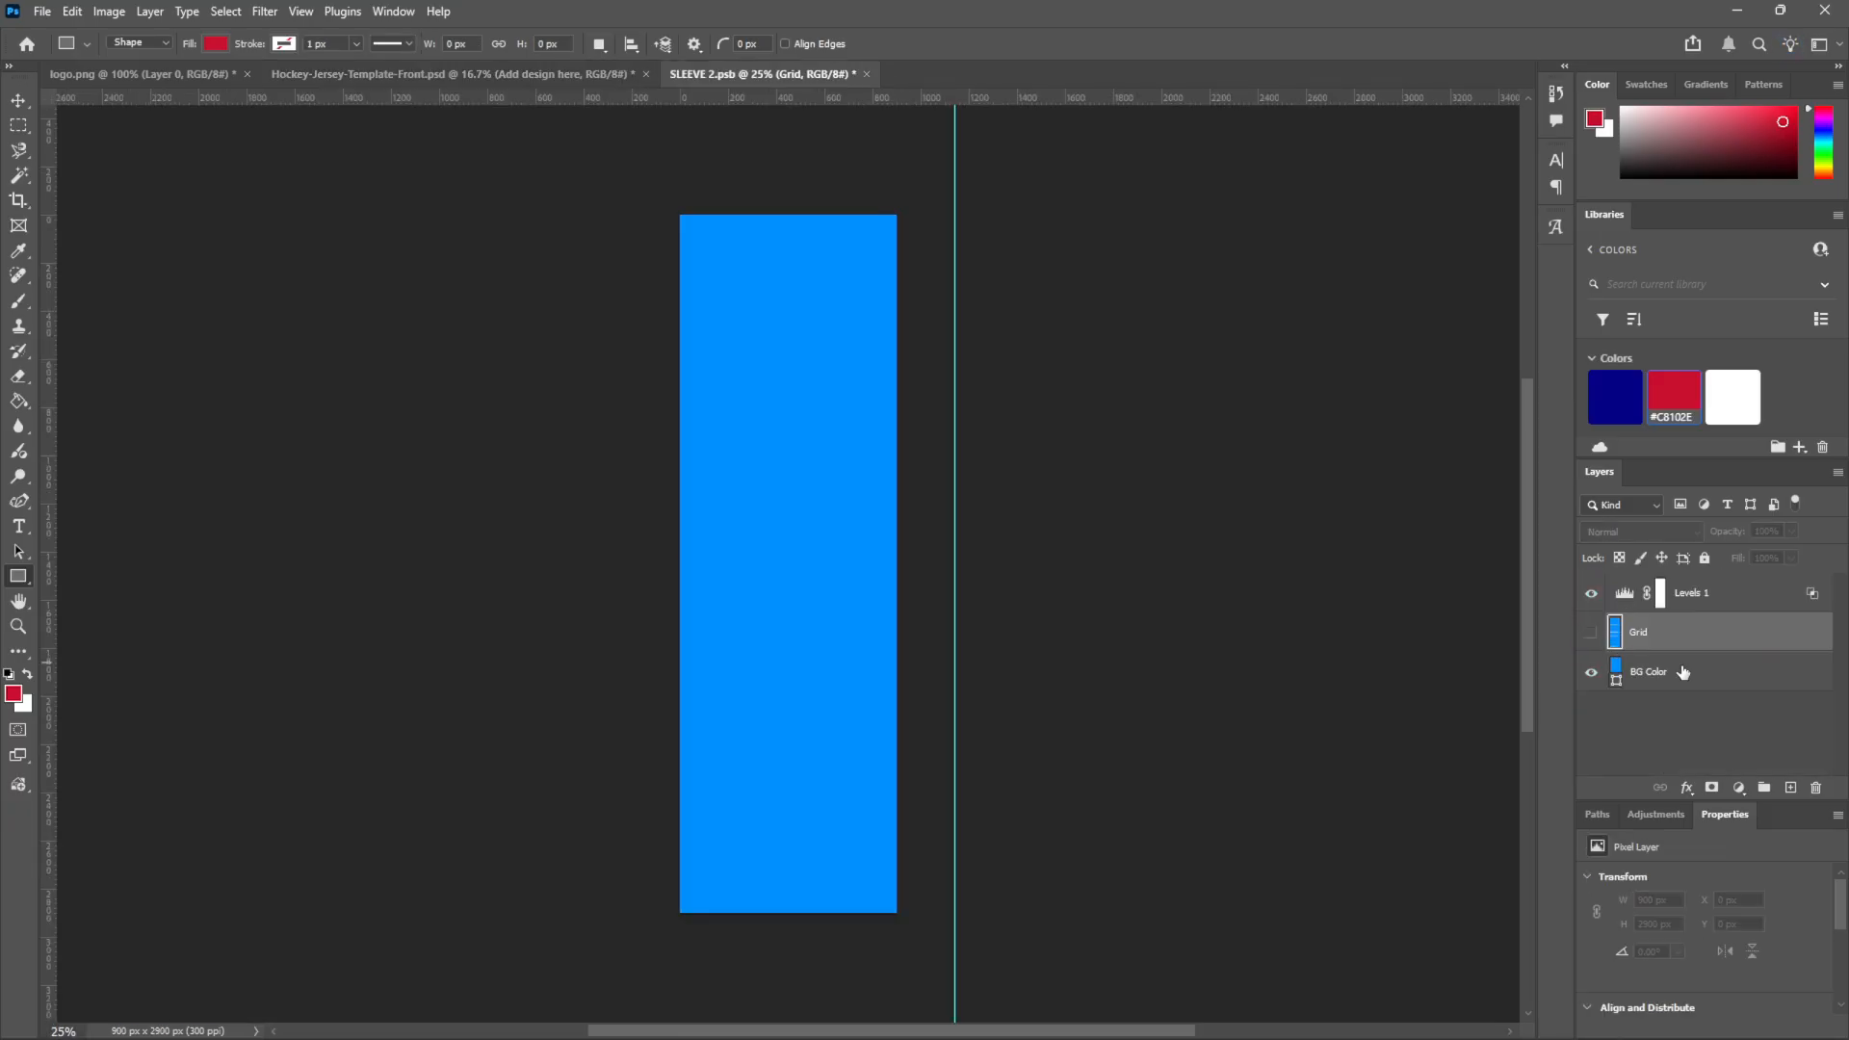
{"action": "left_click", "coordinate": [1695, 671]}
{"action": "left_click", "coordinate": [1639, 391]}
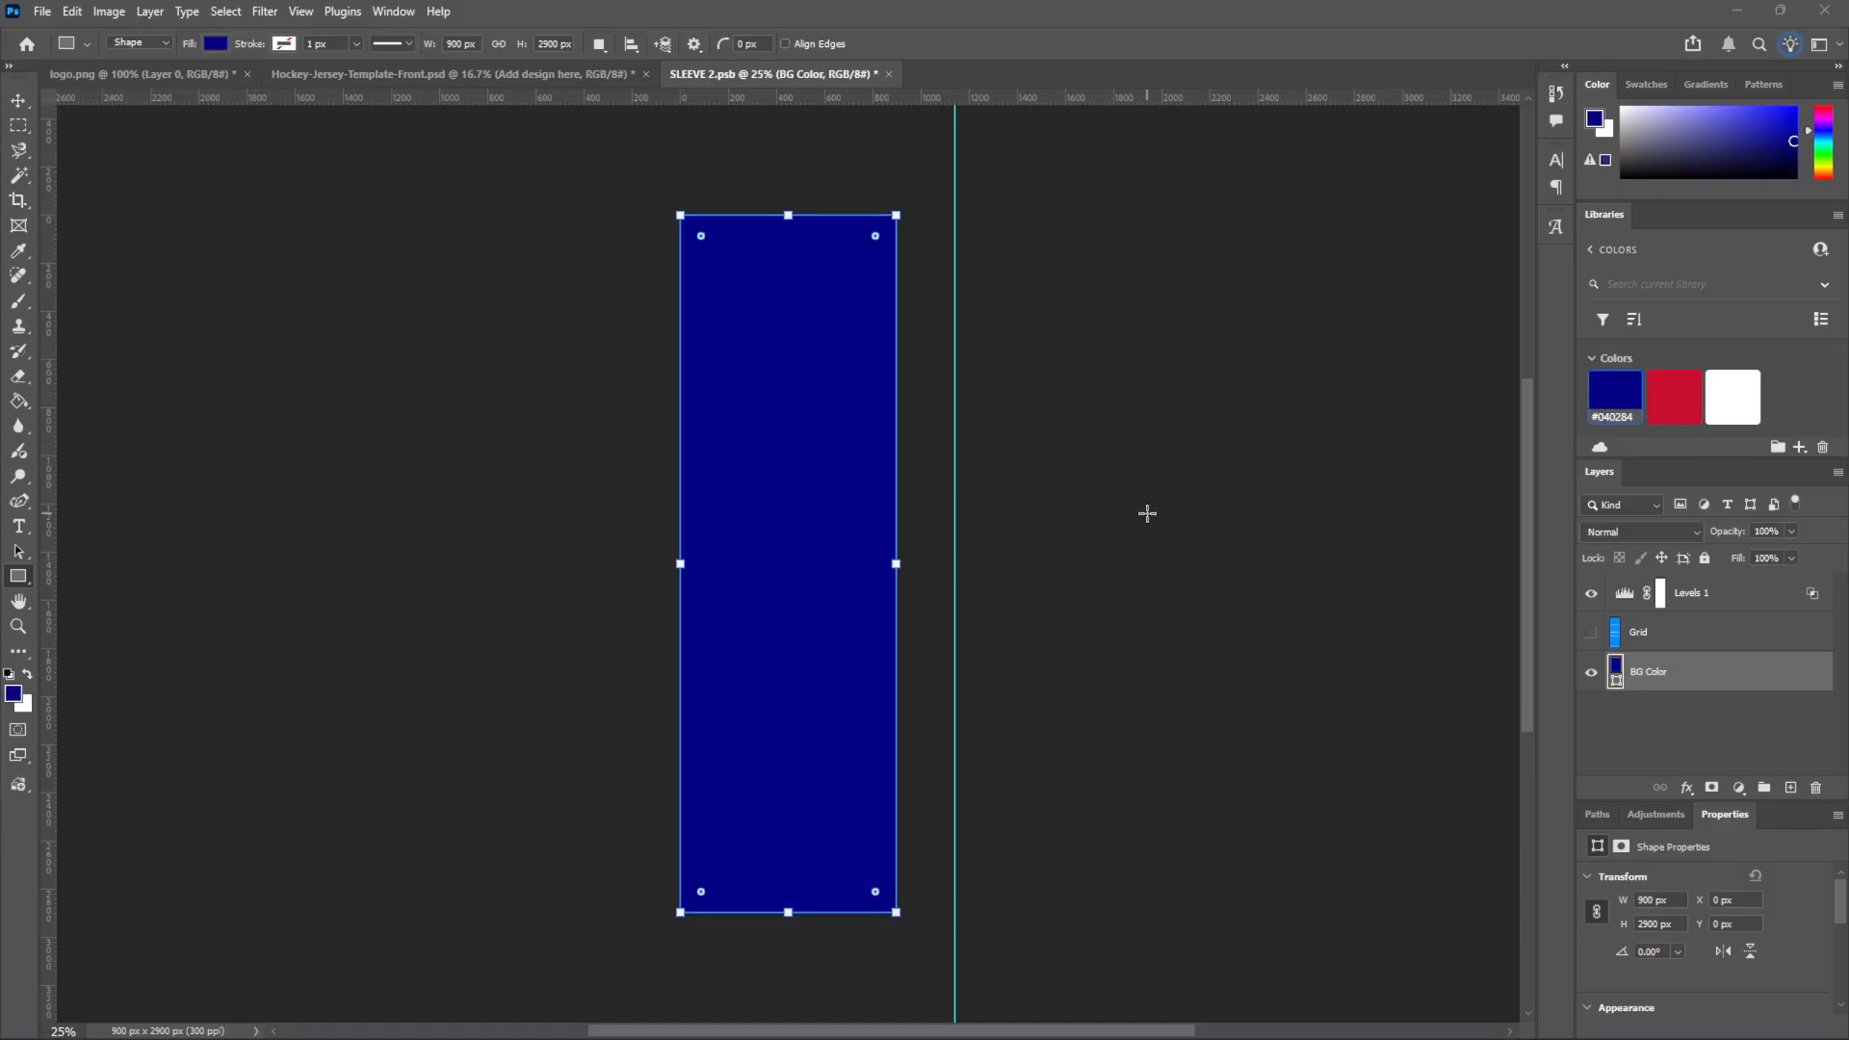
Reopen SLEEVE 1.psb from the jersey template and copy its number, white band and all stripe layers
{"action": "left_click", "coordinate": [454, 73]}
{"action": "double_click", "coordinate": [1668, 674]}
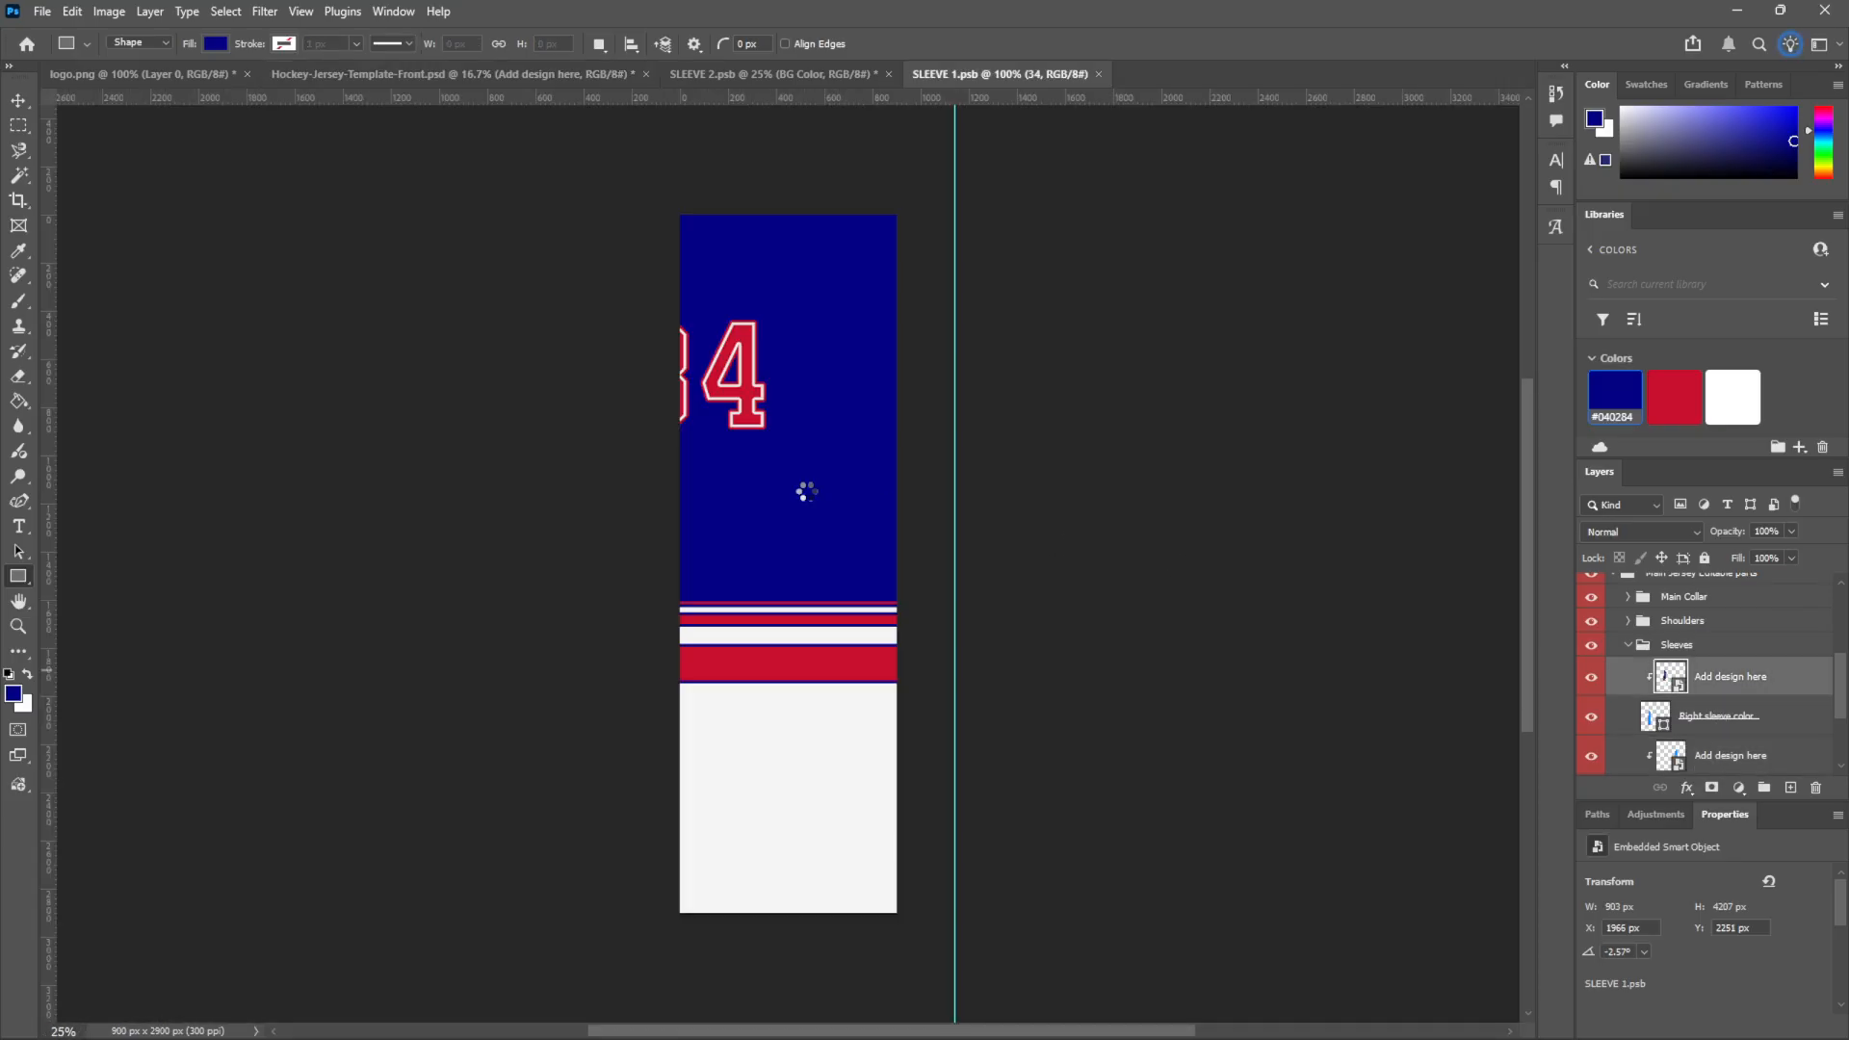
{"action": "scroll", "coordinate": [1714, 696], "scroll_direction": "down", "scroll_amount": 1}
{"action": "left_click", "coordinate": [1696, 725]}
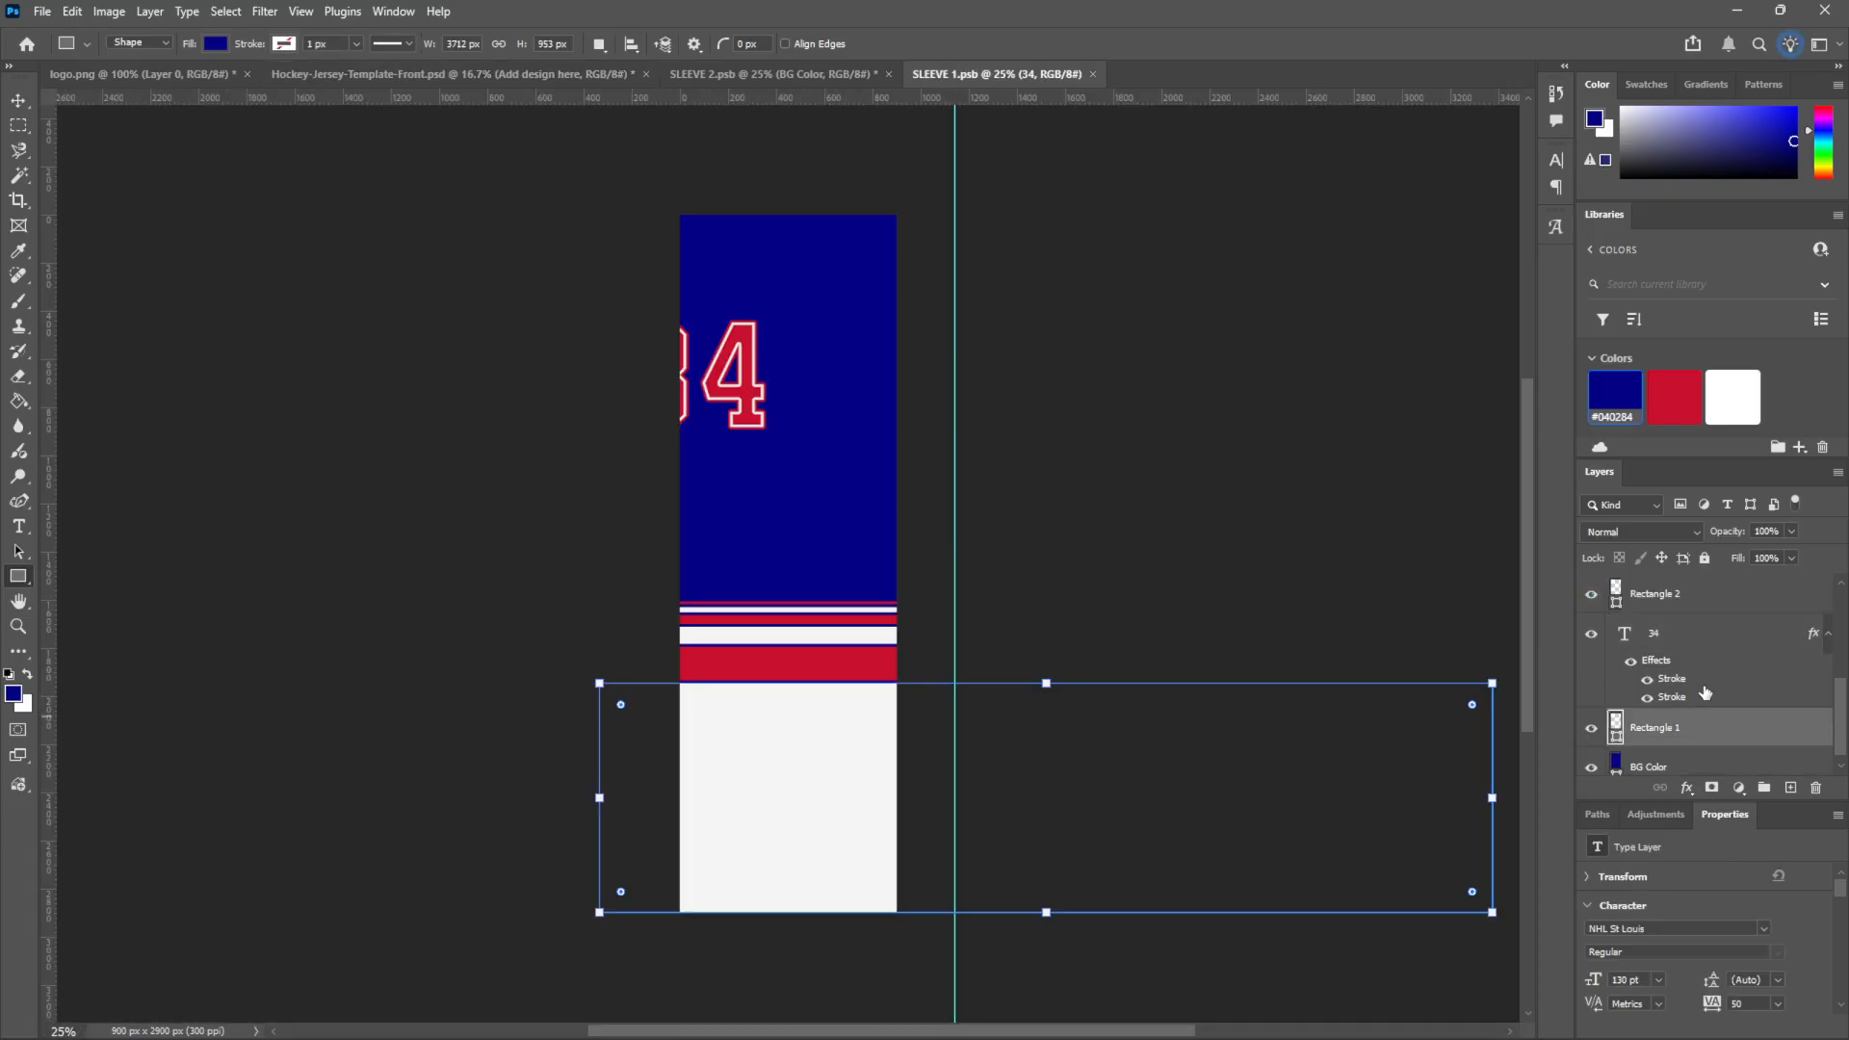
{"action": "scroll", "coordinate": [1705, 692], "scroll_direction": "up", "scroll_amount": 5}
{"action": "left_click", "coordinate": [1696, 675], "text": "shift"}
{"action": "key", "text": "ctrl+c"}
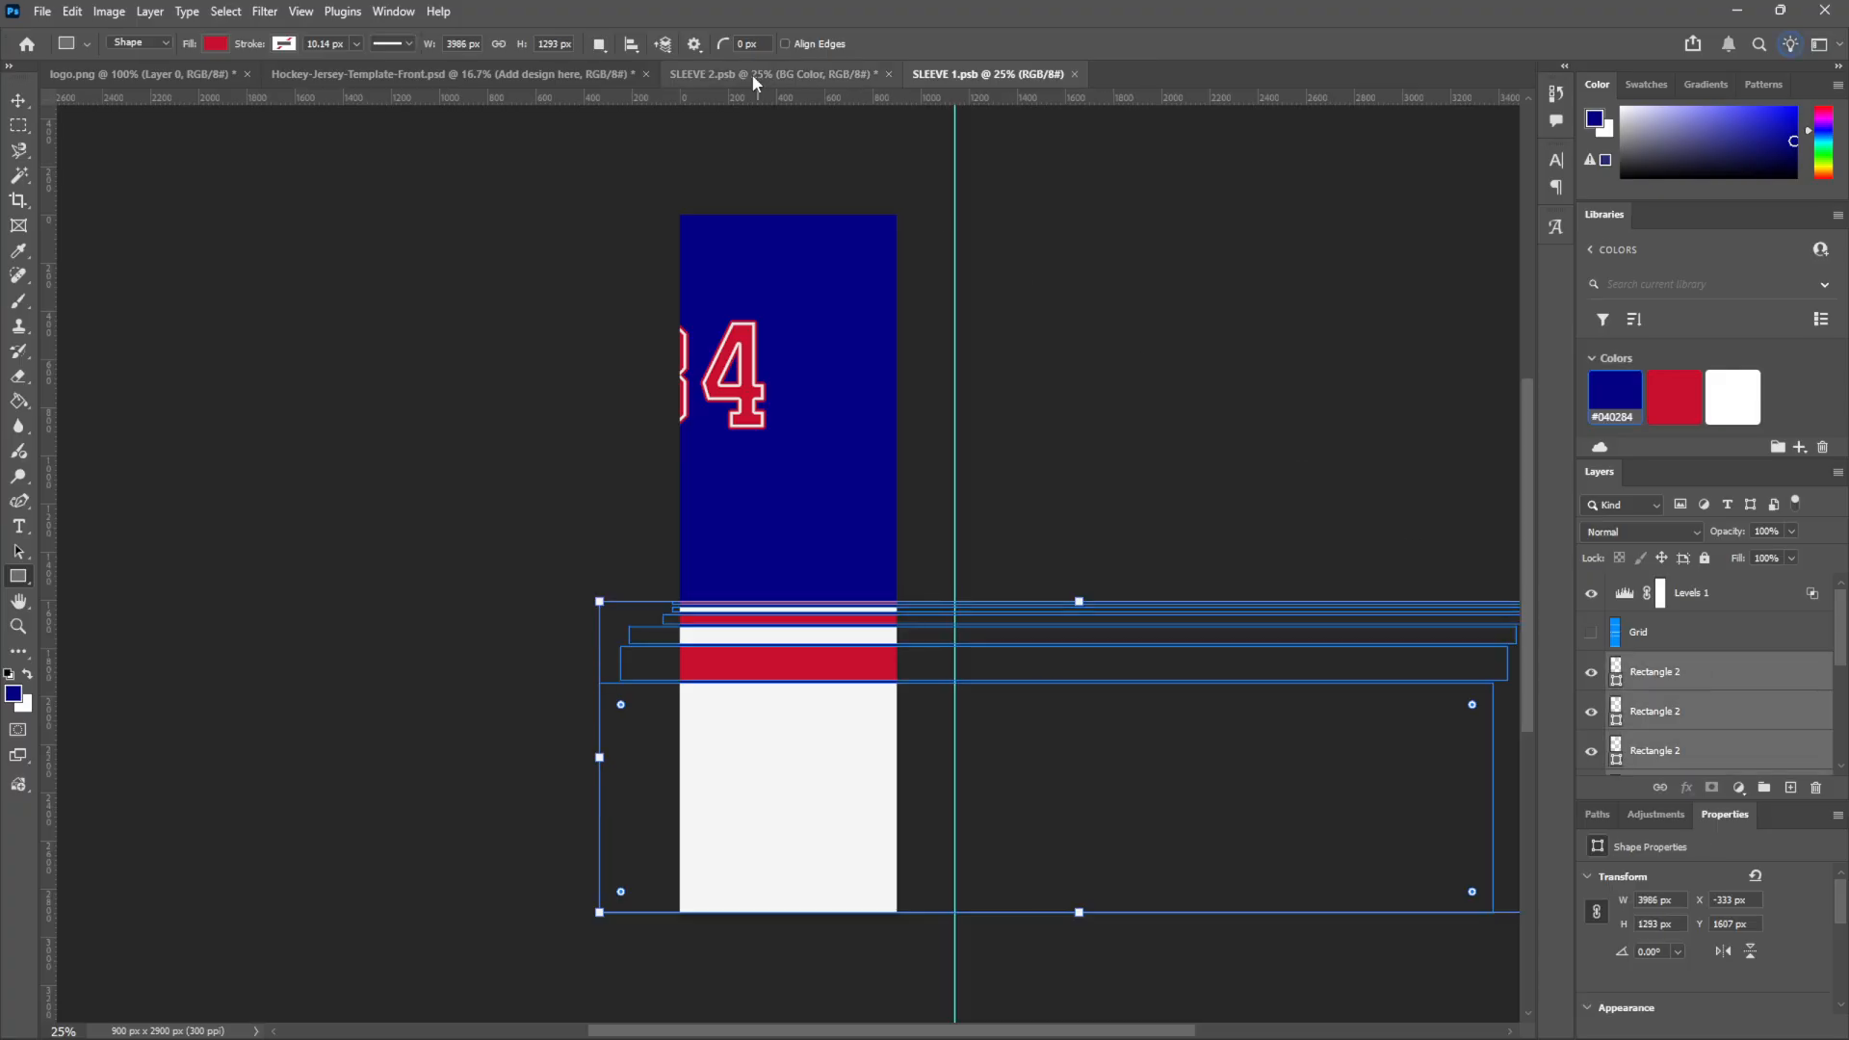
Paste the copied layers into SLEEVE 2.psb and move them so the white band meets the sleeve's bottom edge, stripes at about Y 1607 px
{"action": "left_click", "coordinate": [800, 75]}
{"action": "key", "text": "ctrl+v"}
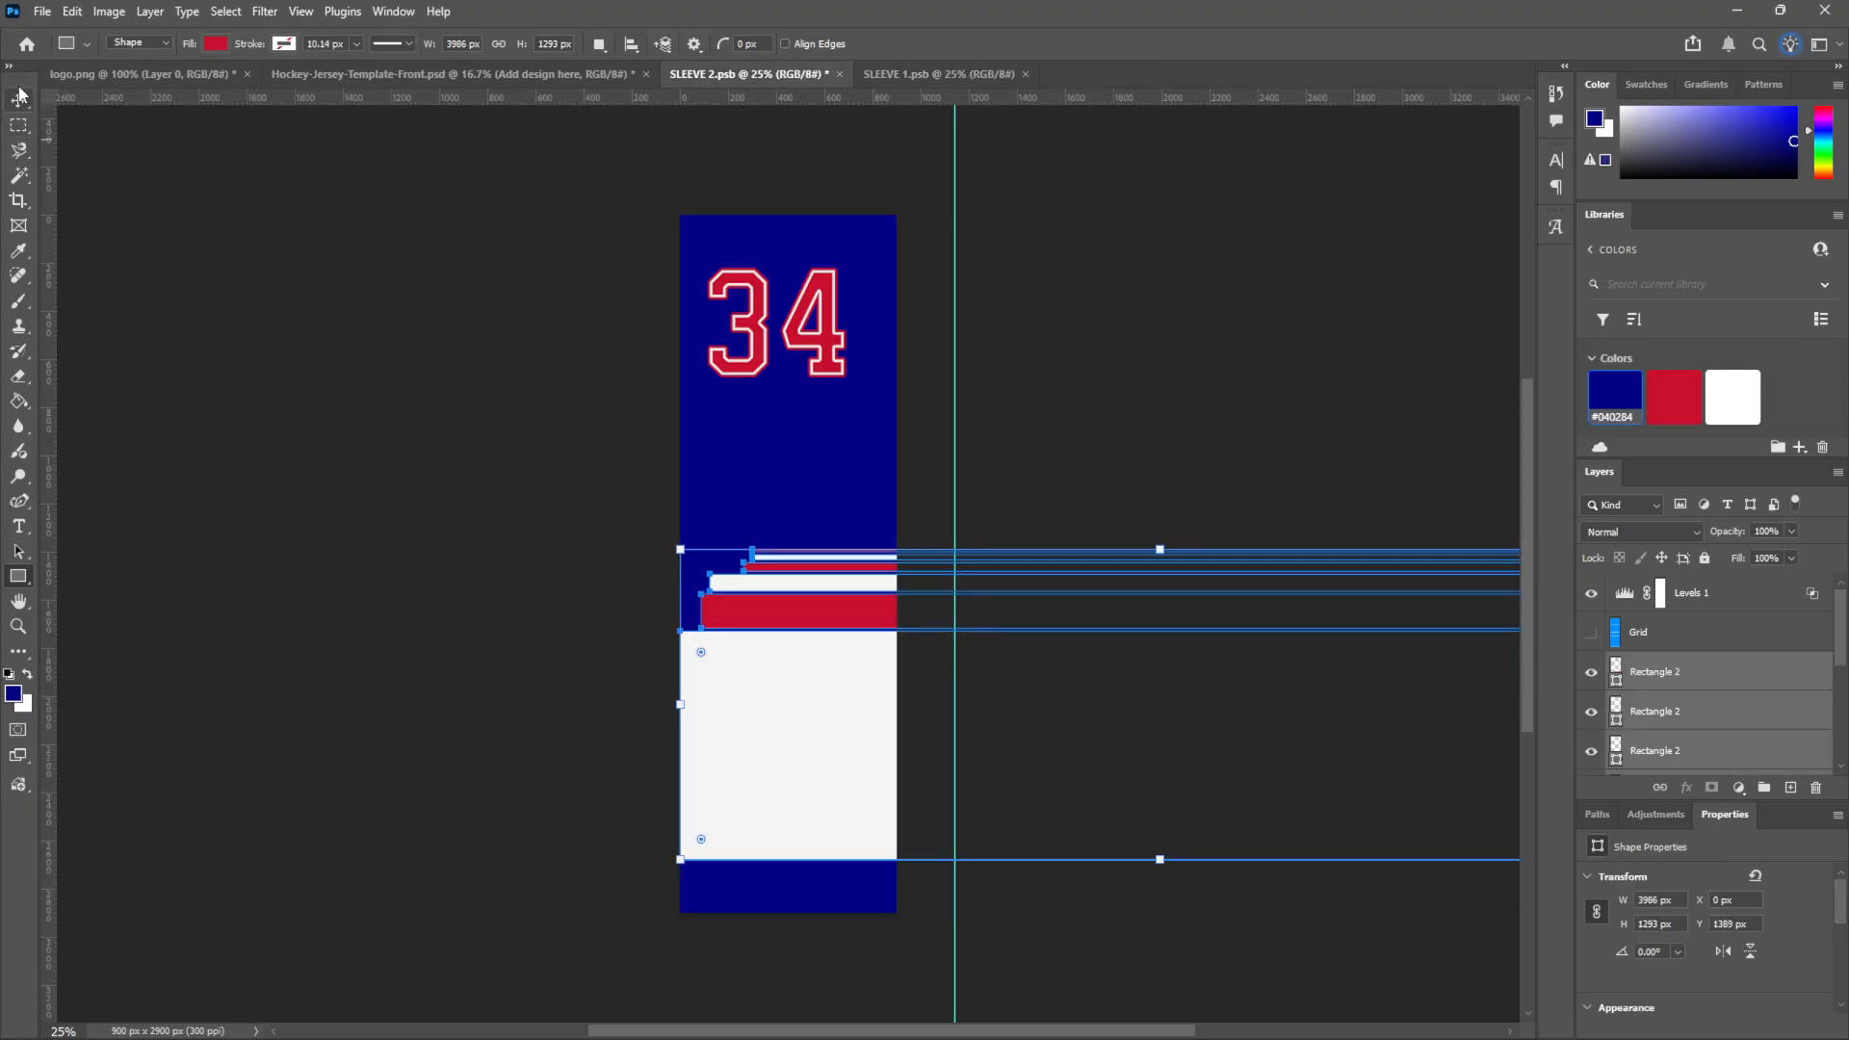
{"action": "left_click", "coordinate": [19, 97]}
{"action": "left_click_drag", "start_coordinate": [805, 731], "coordinate": [731, 781]}
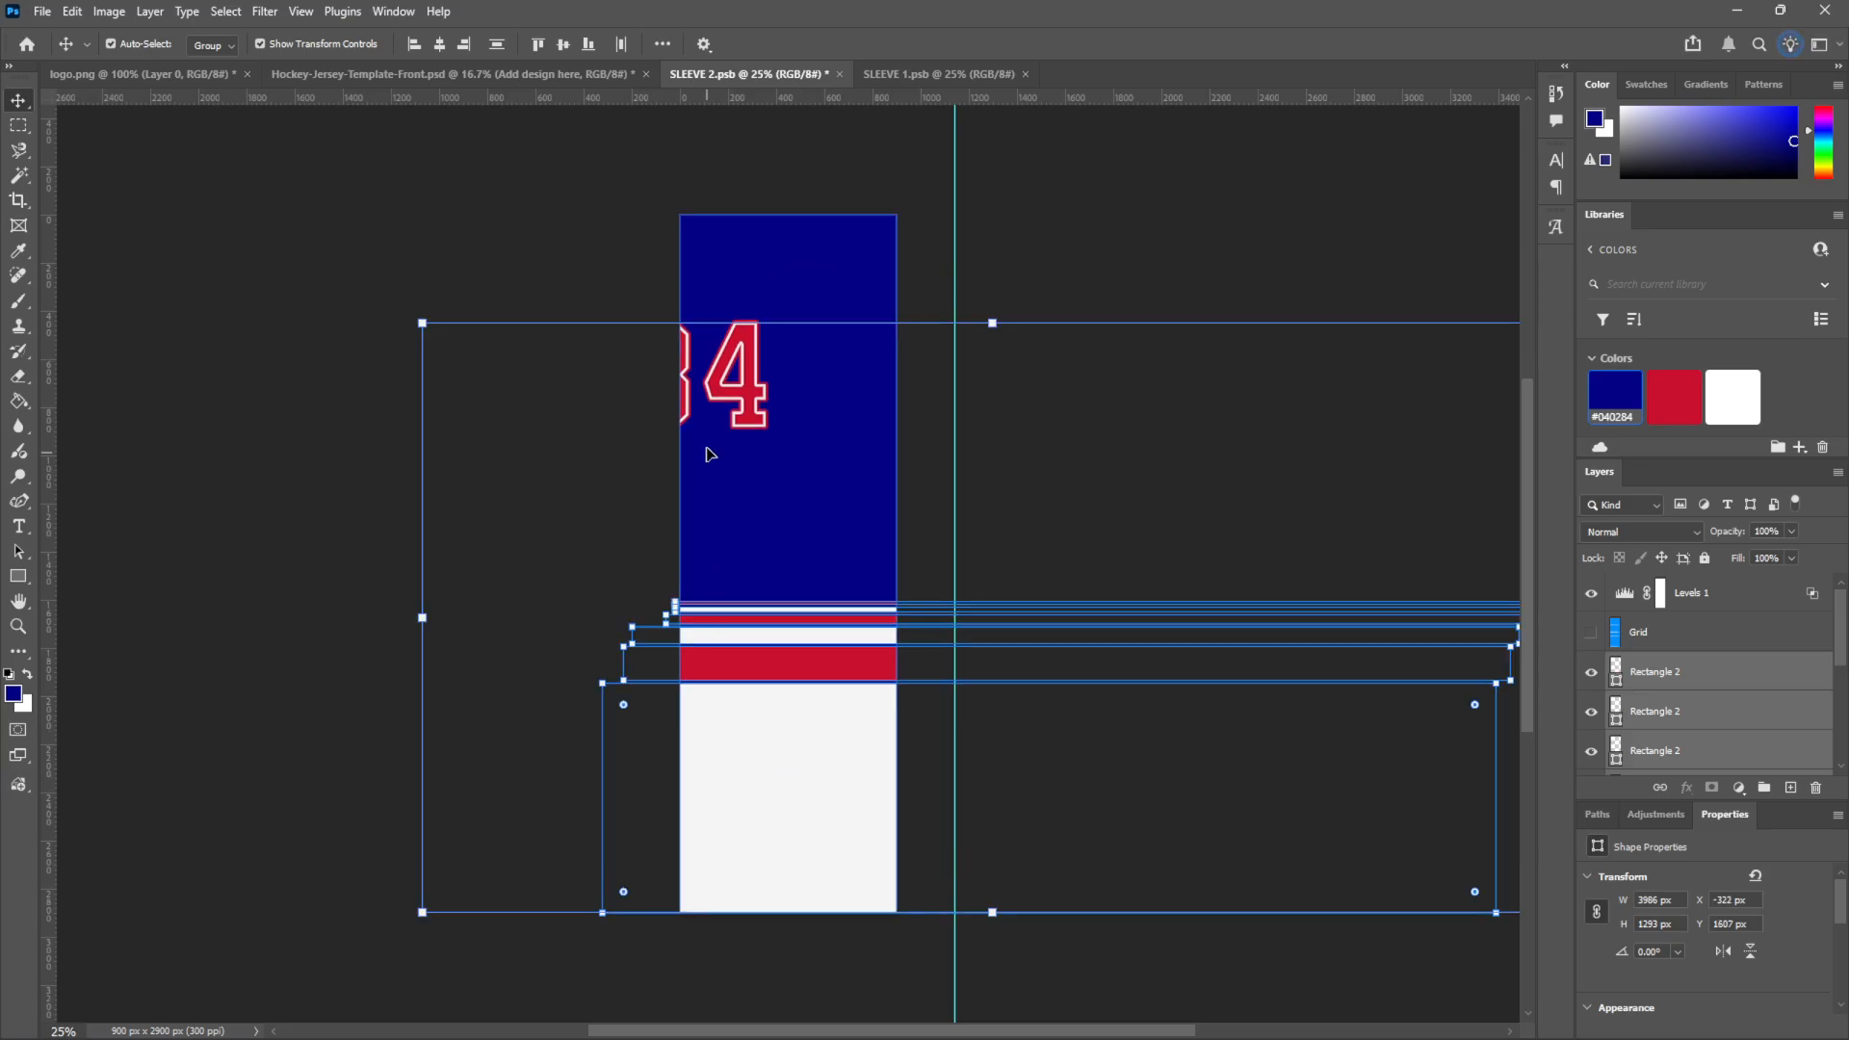
In SLEEVE 2.psb, move the number 34 over so its 3 sits near the sleeve's right edge, and save the document
{"action": "left_click", "coordinate": [379, 194]}
{"action": "left_click", "coordinate": [754, 385]}
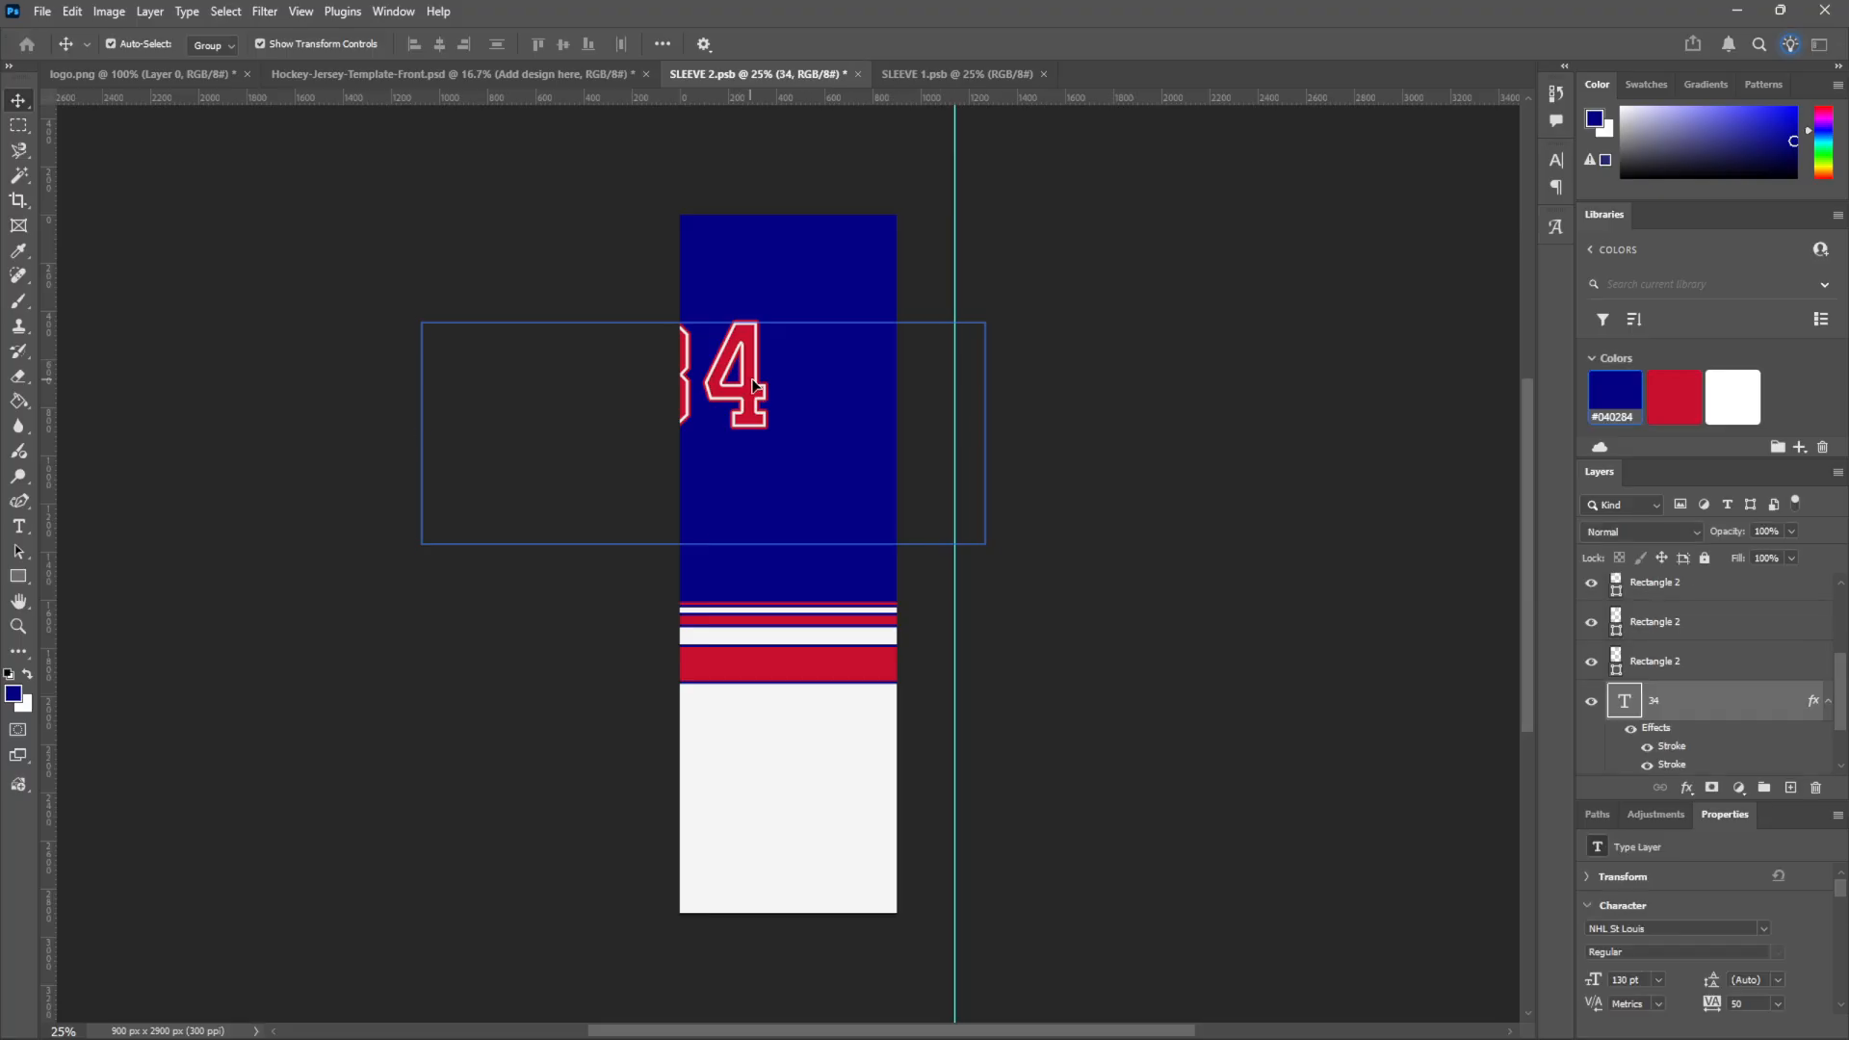
{"action": "left_click_drag", "start_coordinate": [754, 386], "coordinate": [925, 382]}
{"action": "left_click", "coordinate": [421, 261]}
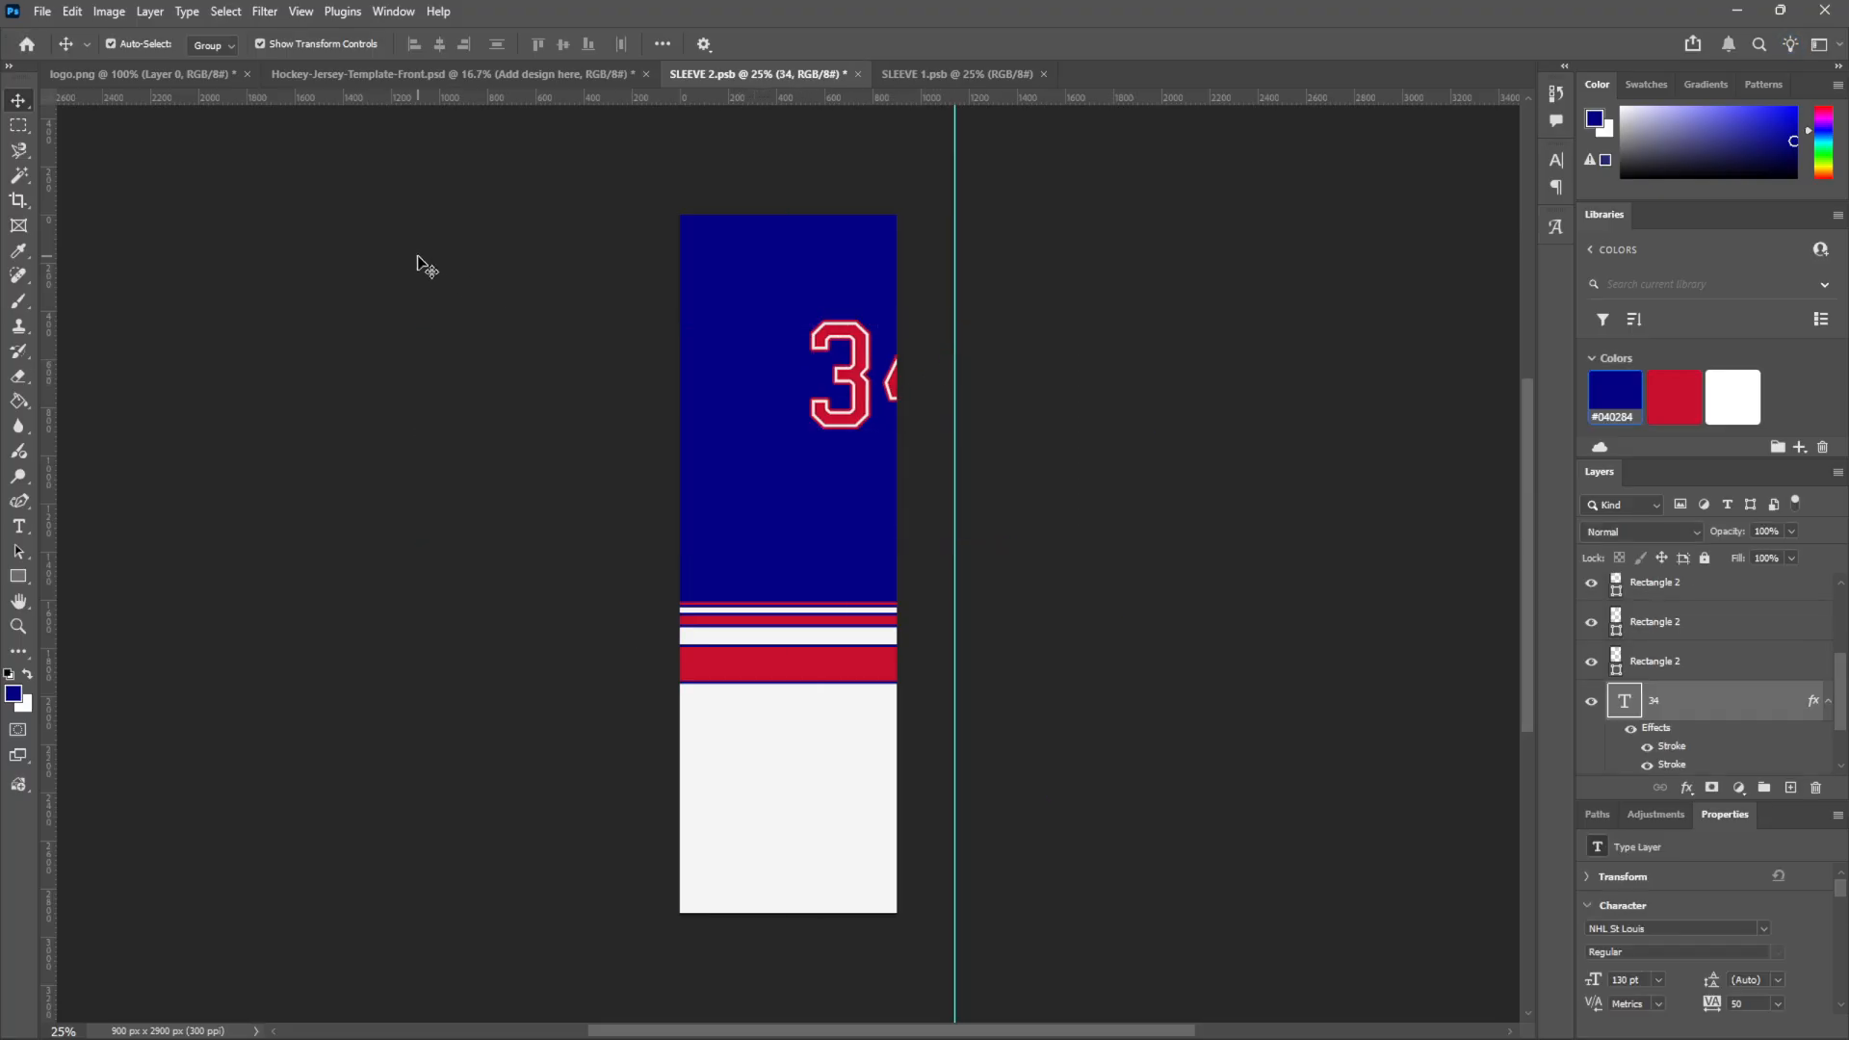
{"action": "key", "text": "ctrl+s"}
Return to the jersey template and close SLEEVE 2.psb and SLEEVE 1.psb
{"action": "left_click", "coordinate": [452, 77]}
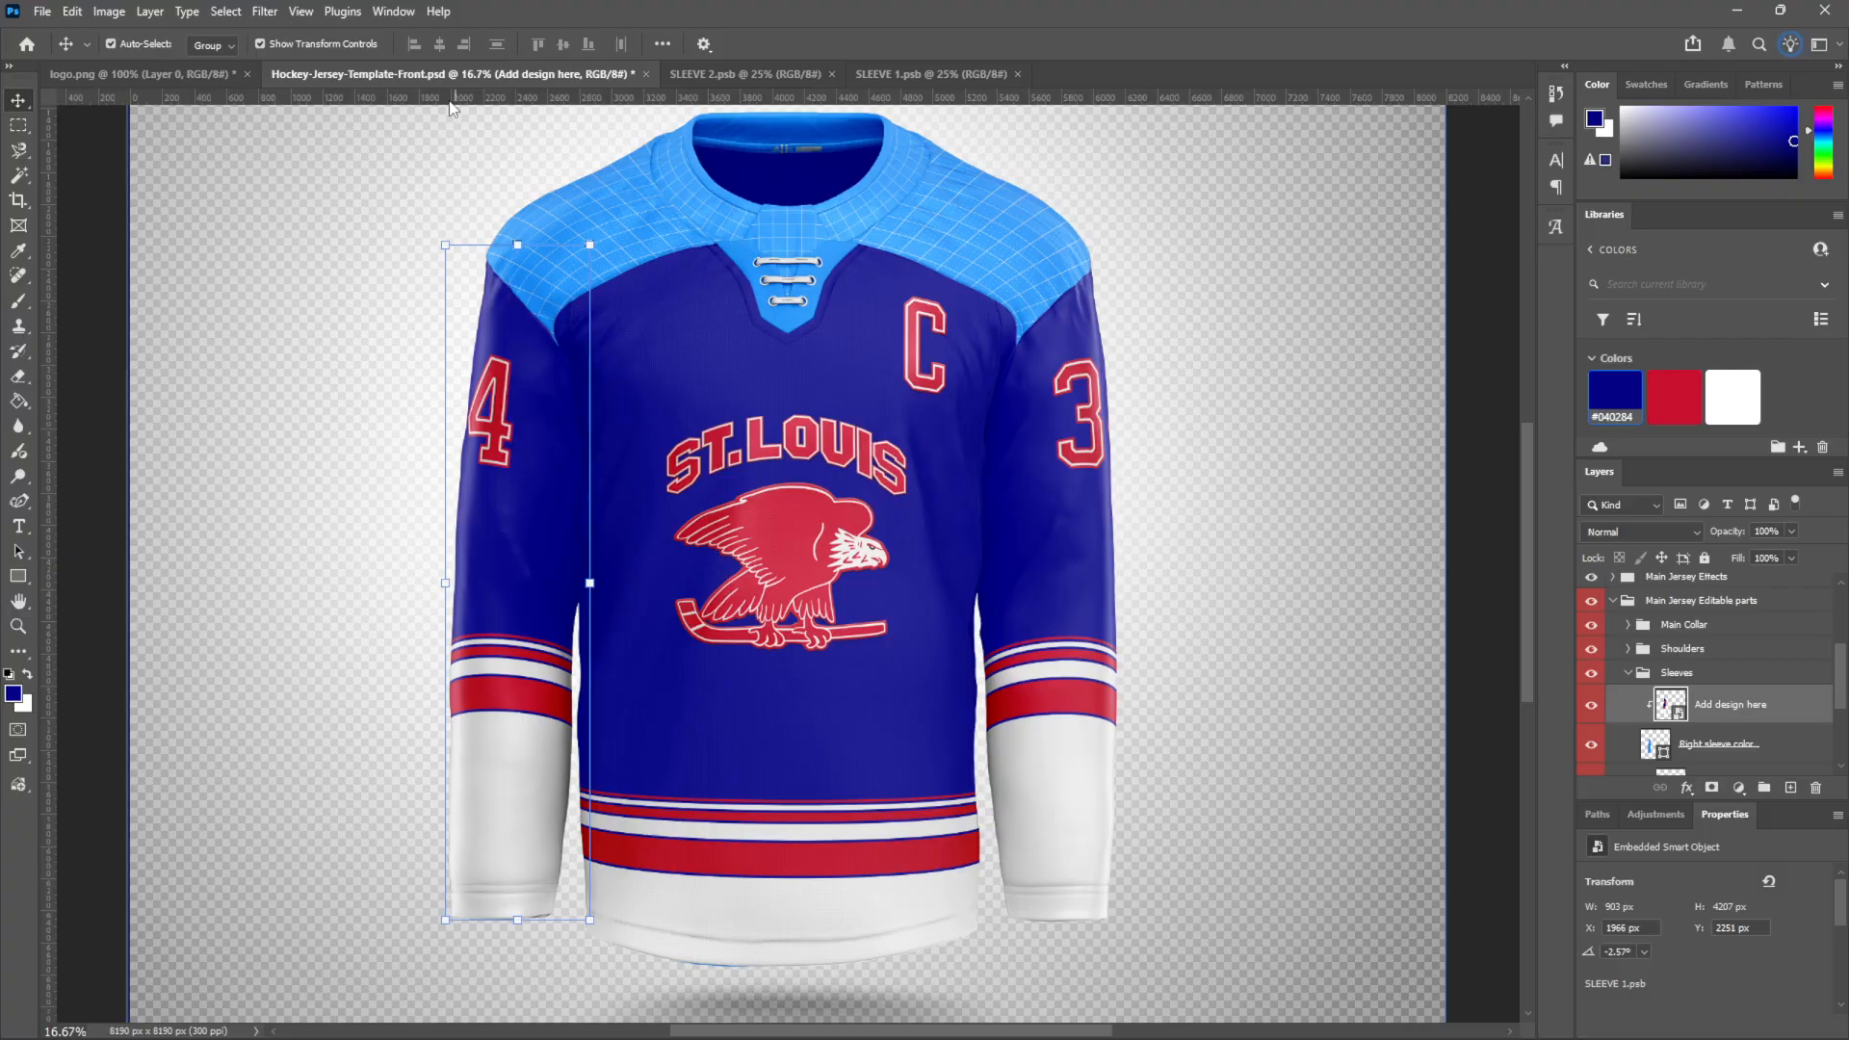
{"action": "left_click", "coordinate": [832, 73]}
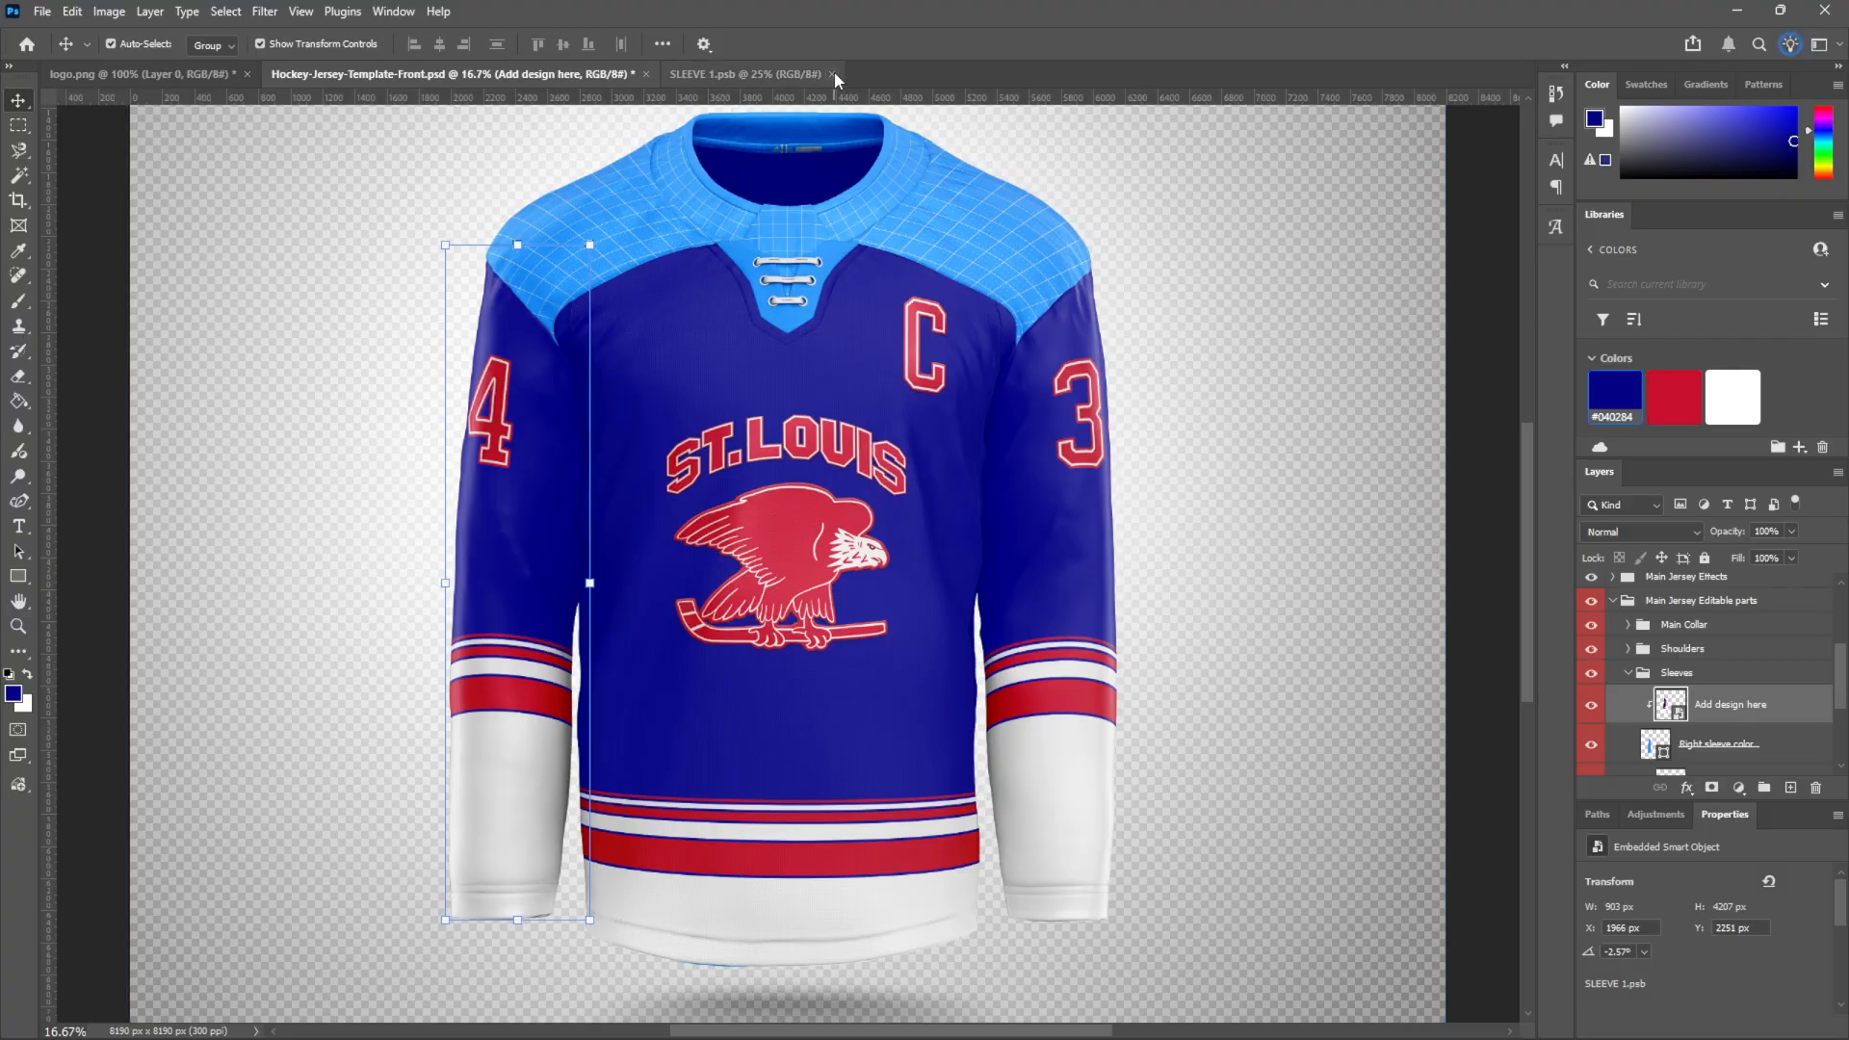
{"action": "left_click", "coordinate": [834, 72]}
Open the smart object above Right shoulder color in the Shoulders group, hide its Grid layer and fill BG Color with navy #040284
{"action": "left_click", "coordinate": [1631, 675]}
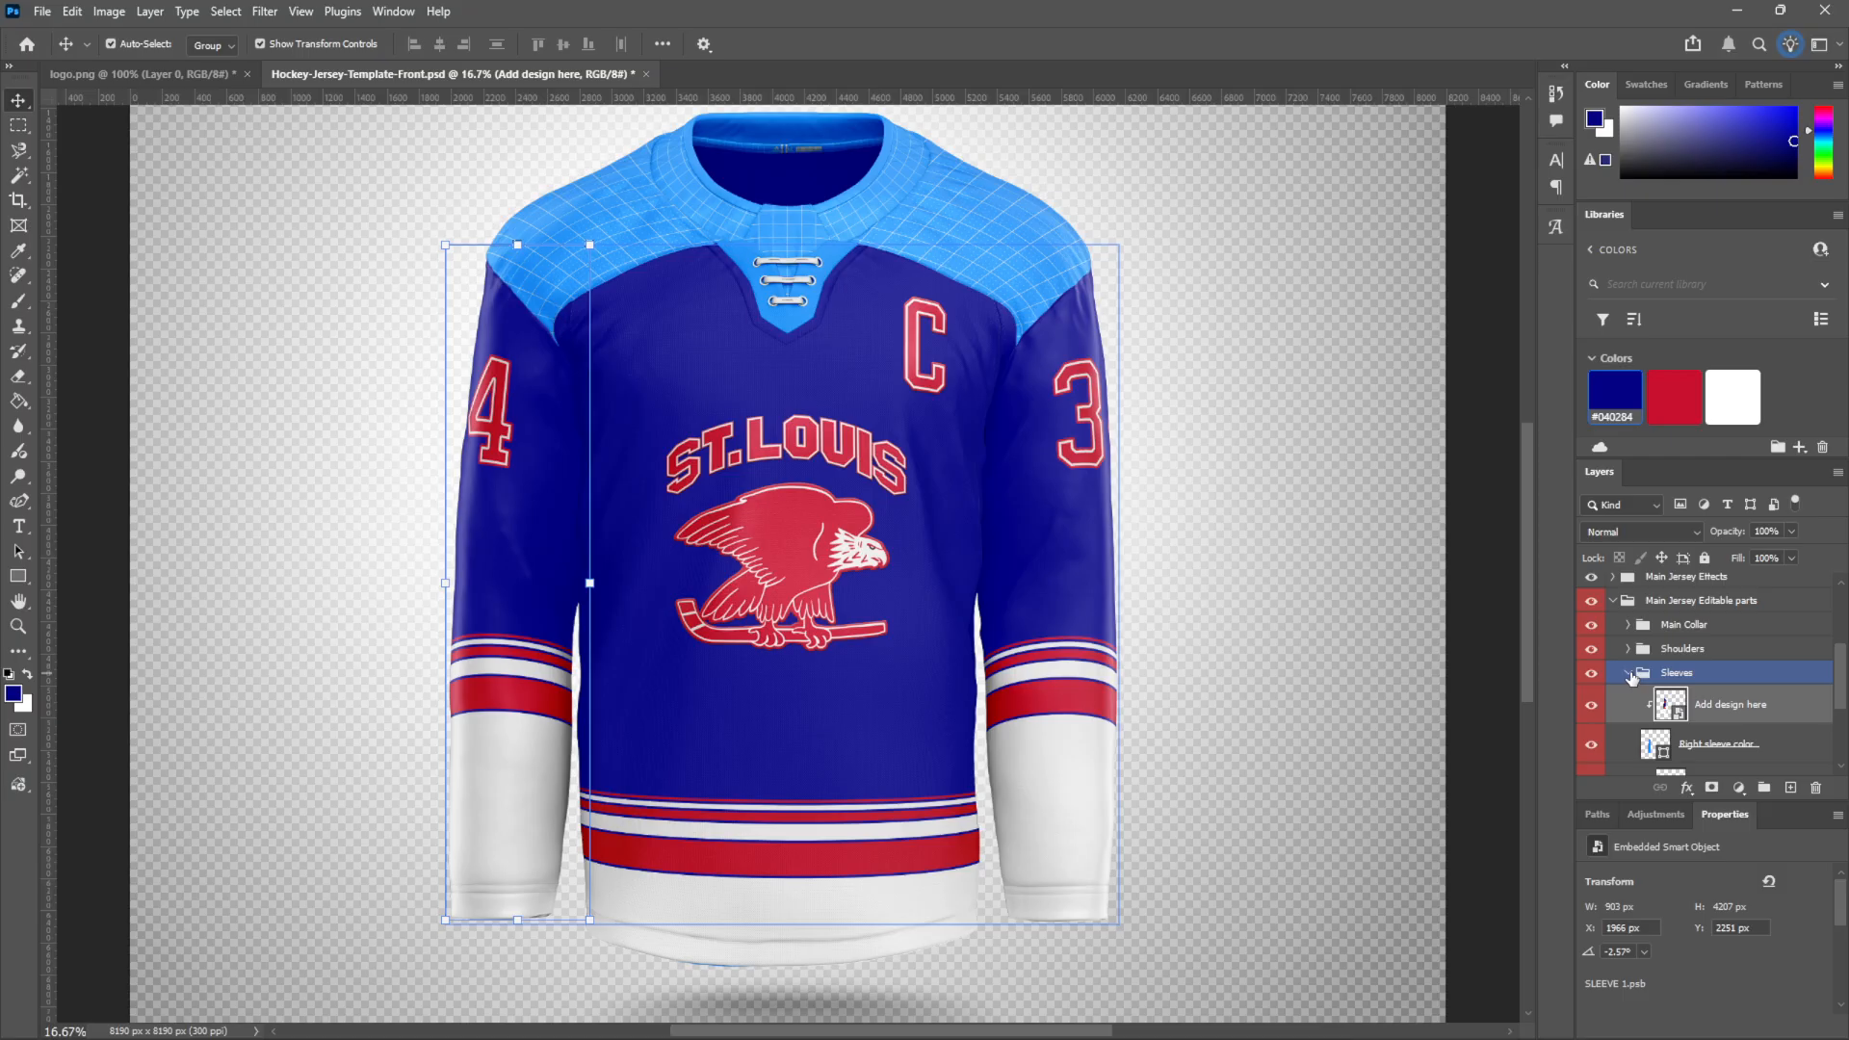
{"action": "left_click", "coordinate": [1629, 673]}
{"action": "left_click", "coordinate": [1657, 650]}
{"action": "left_click", "coordinate": [1627, 650]}
{"action": "left_click", "coordinate": [1662, 686]}
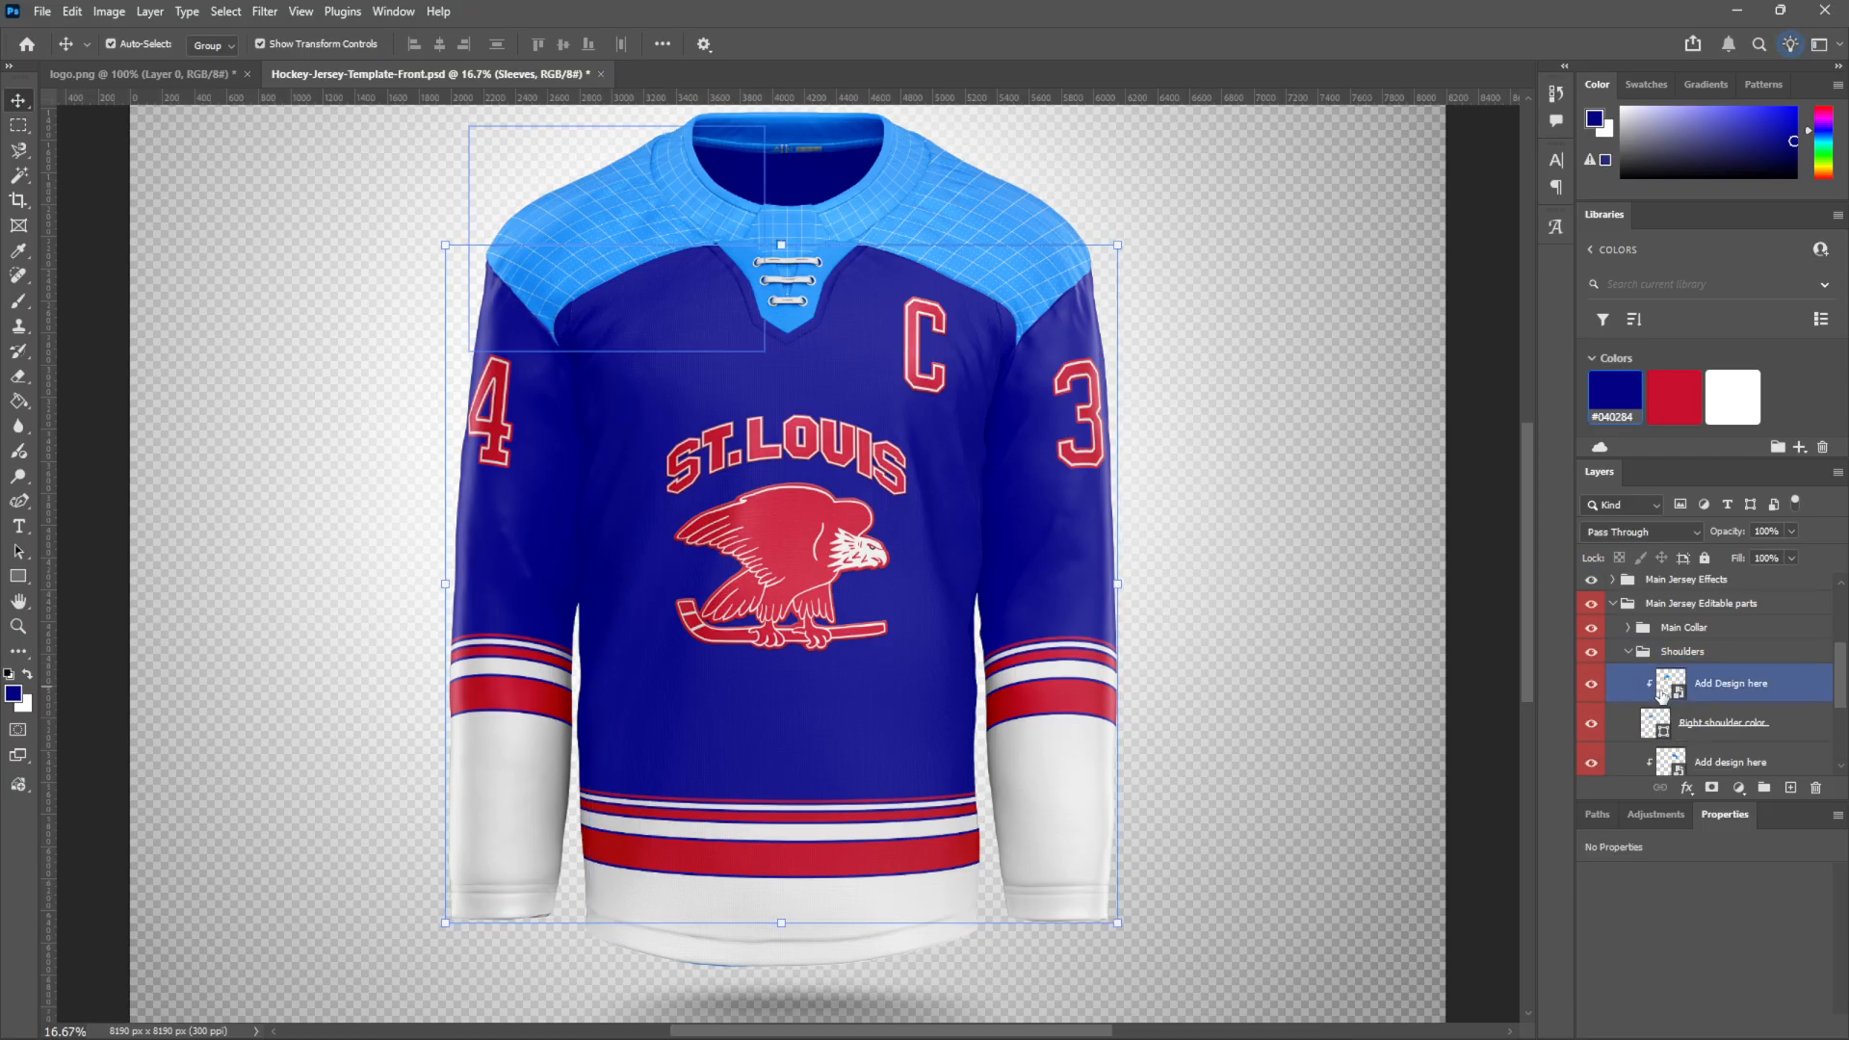
{"action": "double_click", "coordinate": [1669, 684]}
{"action": "left_click", "coordinate": [1591, 628]}
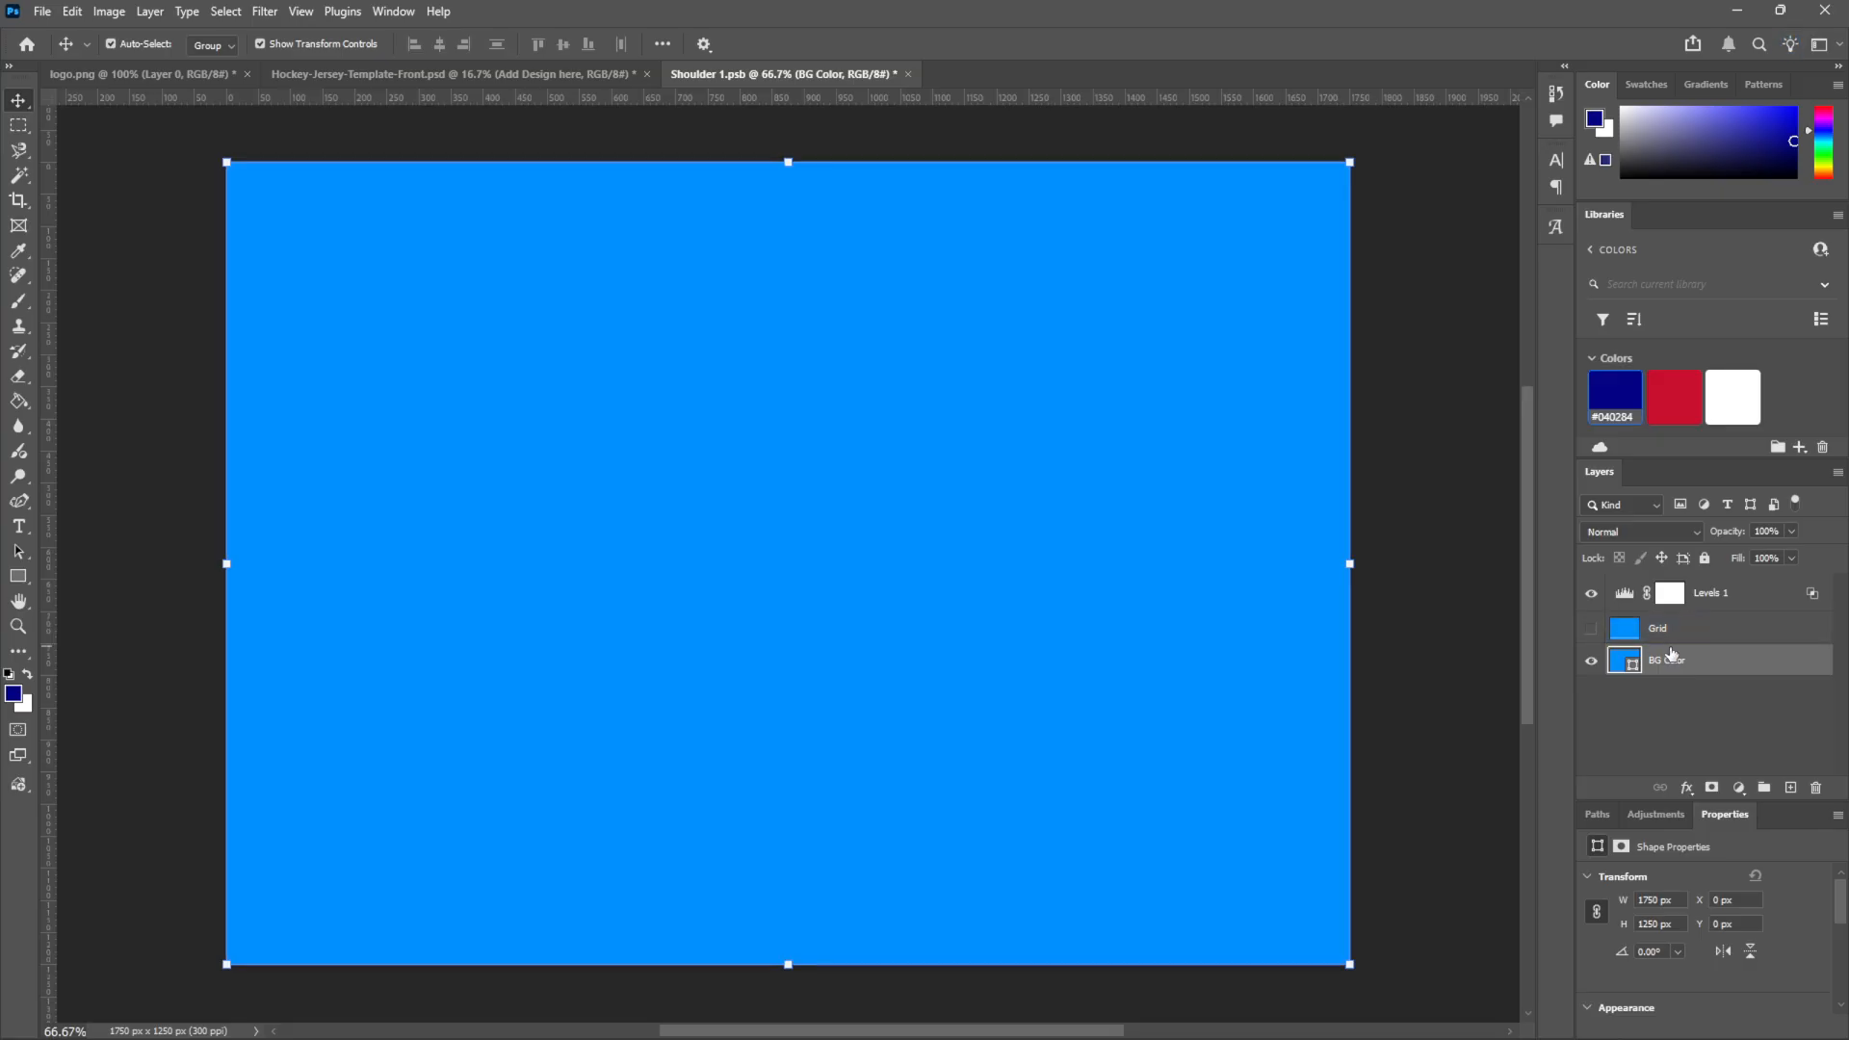
{"action": "left_click", "coordinate": [1616, 395]}
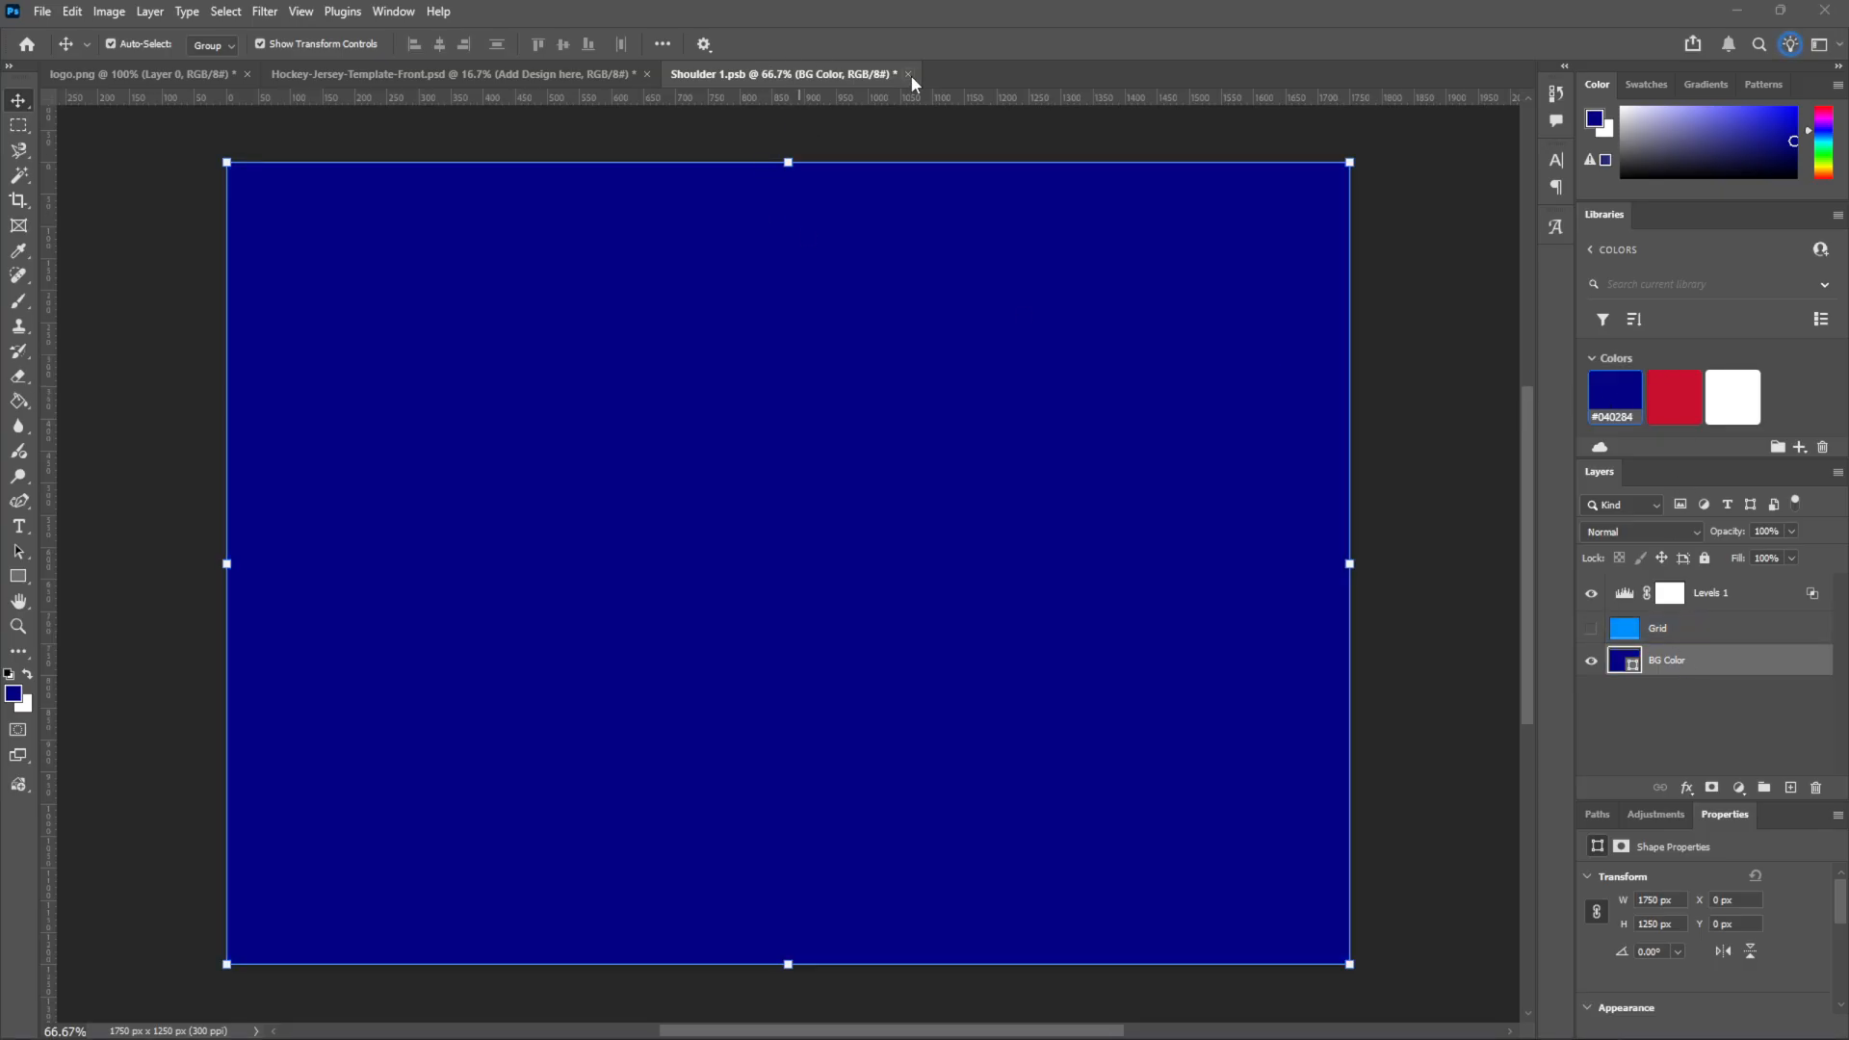
Close Shoulder 1.psb and save its changes
{"action": "left_click", "coordinate": [15, 578]}
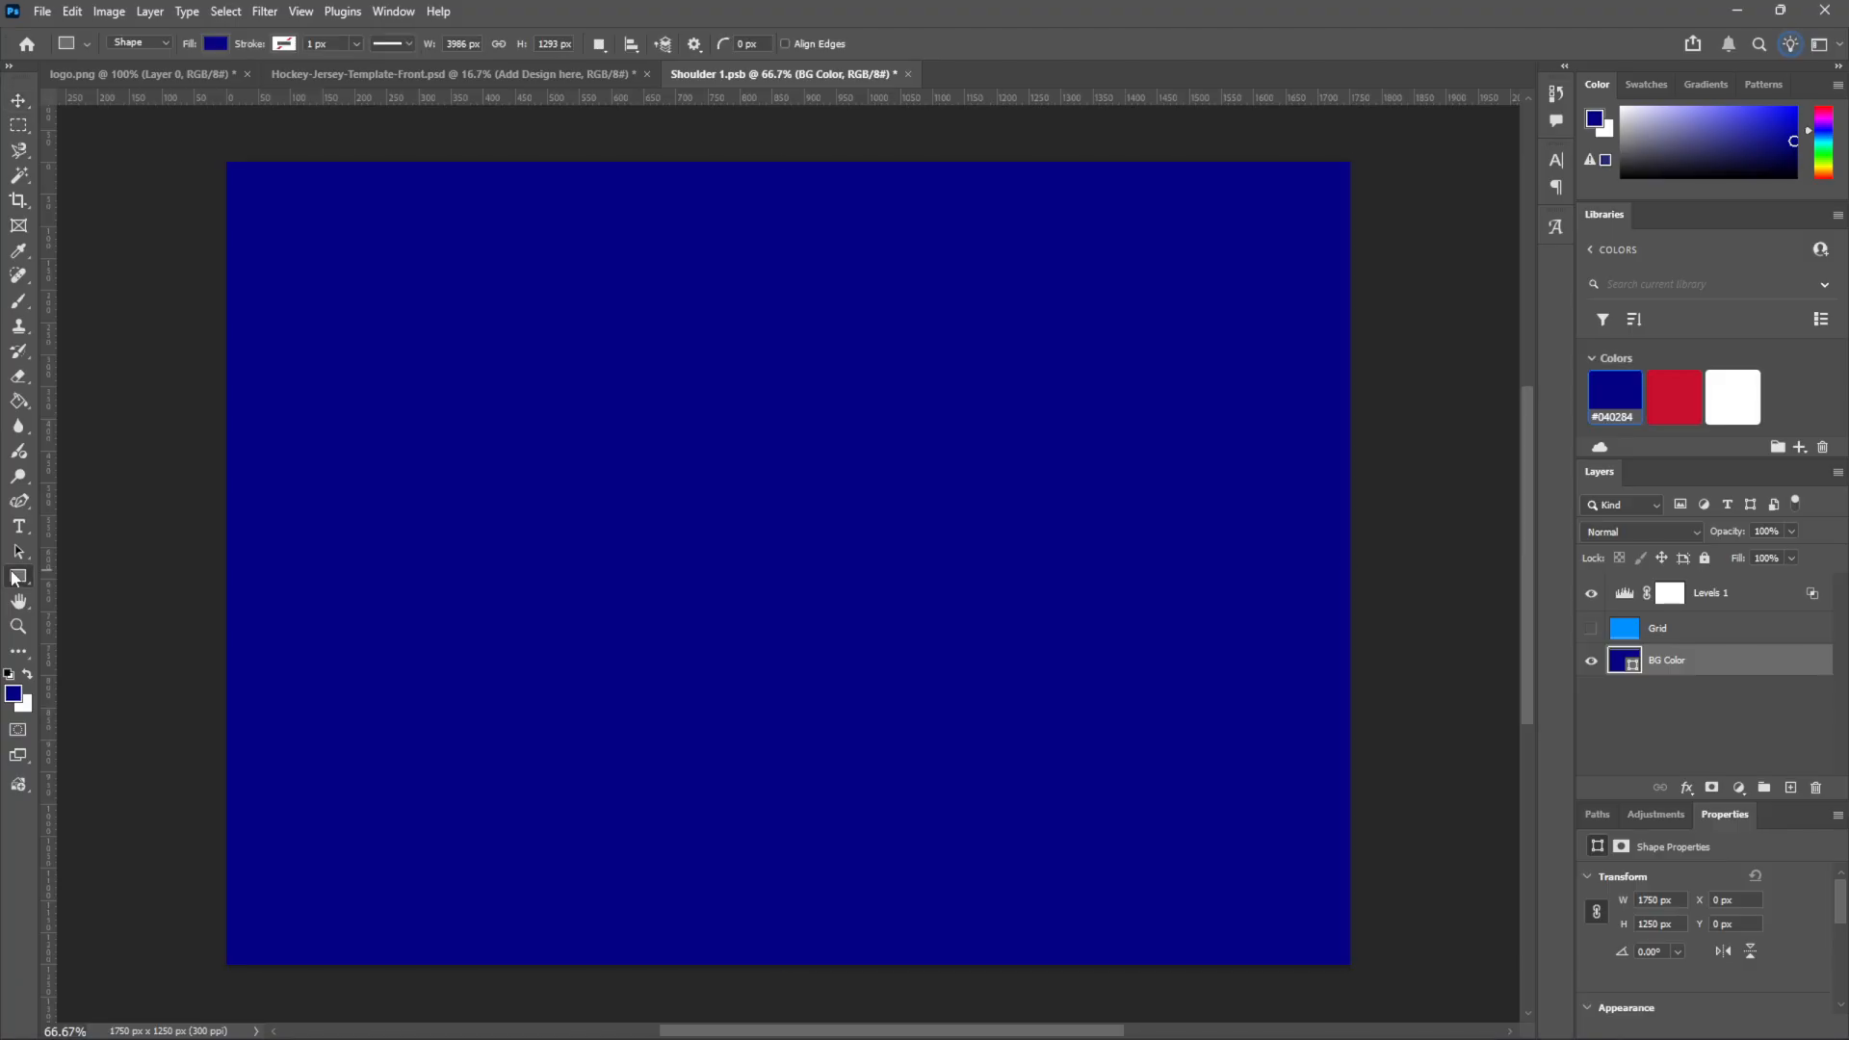
{"action": "left_click", "coordinate": [19, 100]}
{"action": "left_click", "coordinate": [907, 74]}
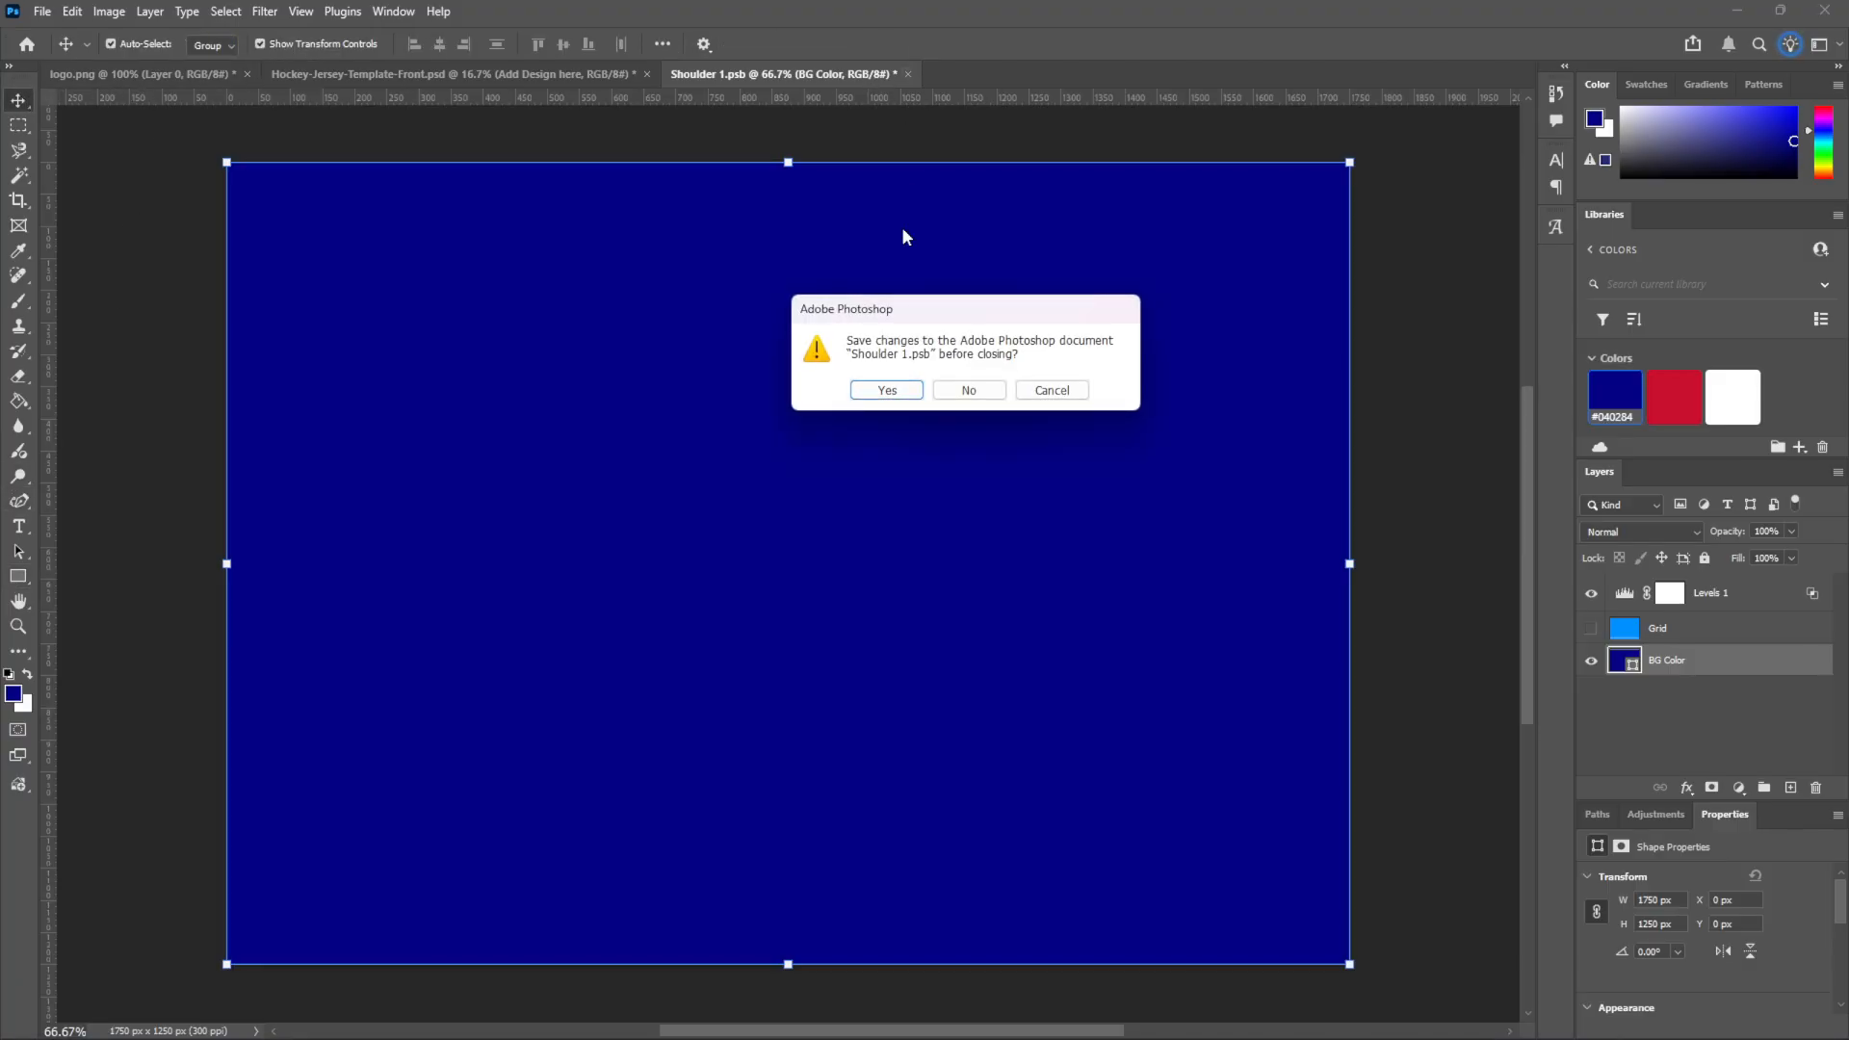
{"action": "left_click", "coordinate": [890, 392]}
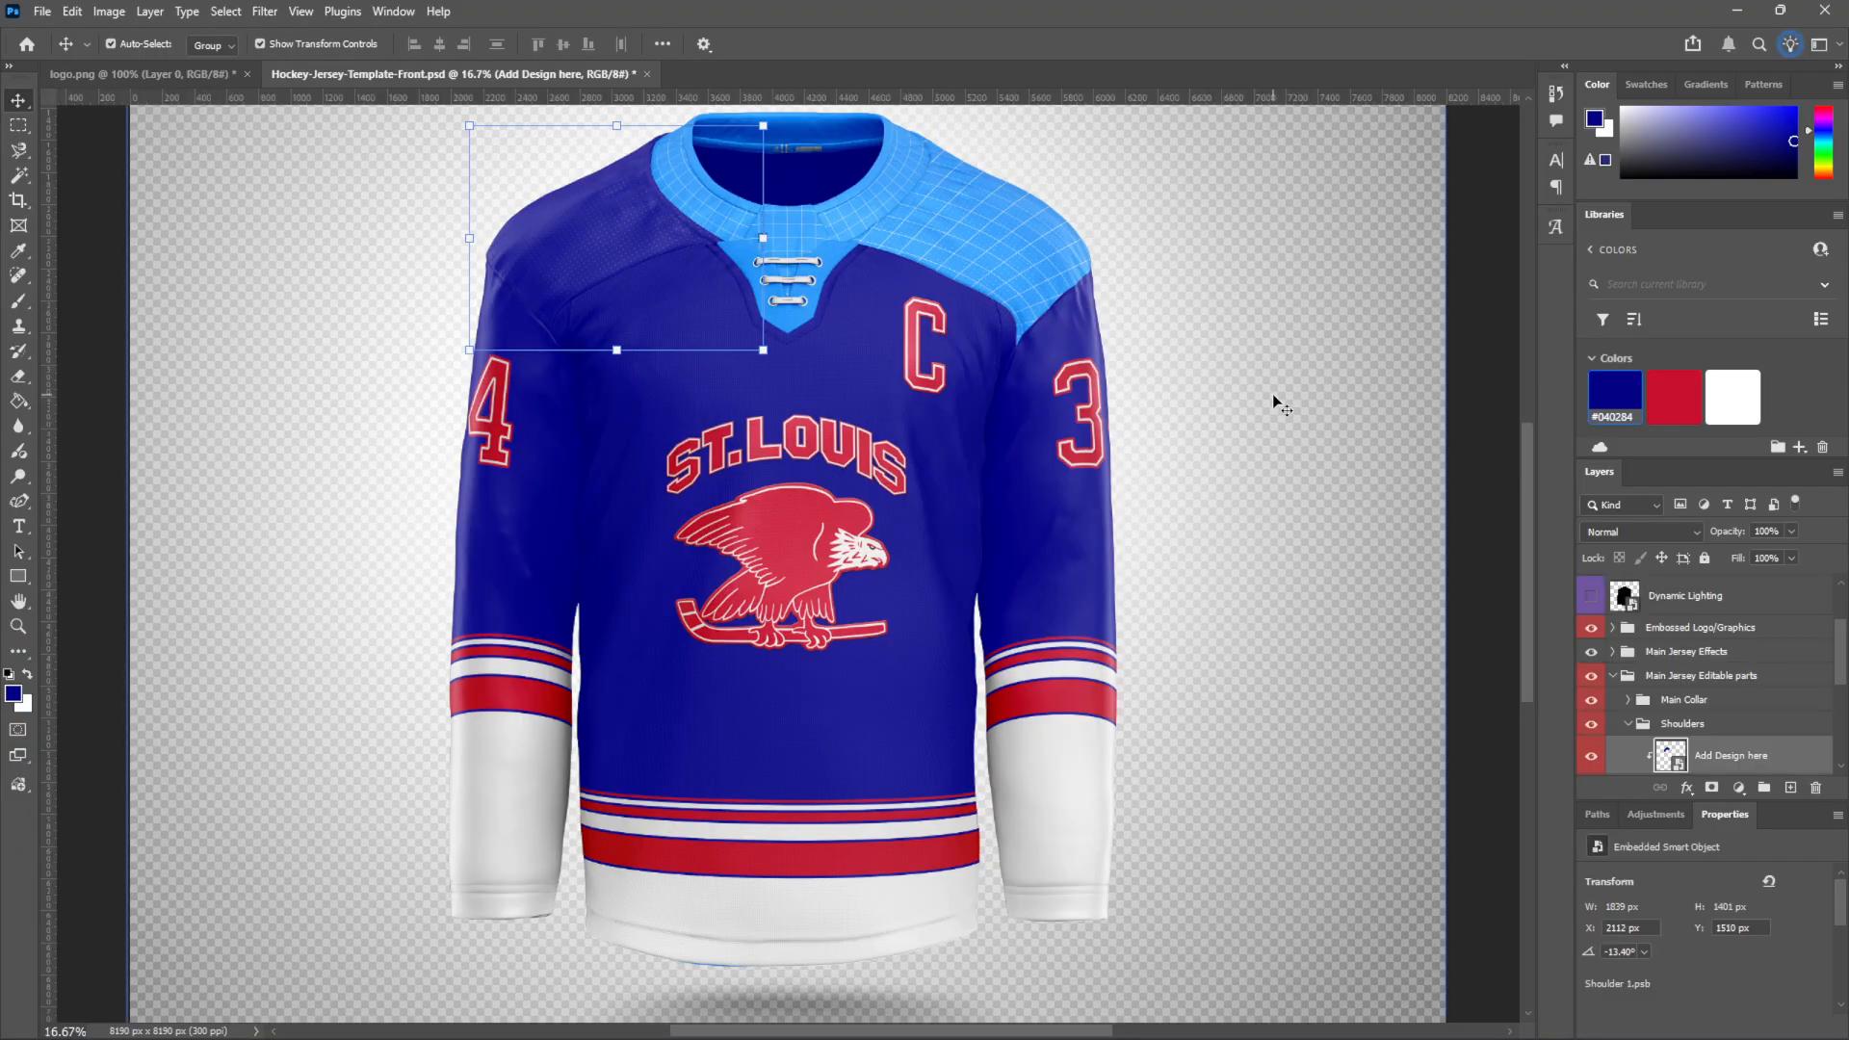
Open Shoulder 2.psb from the Shoulders group, hide its Grid layer, fill BG Color with navy #040284, and close it with changes saved
{"action": "scroll", "coordinate": [1684, 677], "scroll_direction": "down", "scroll_amount": 3}
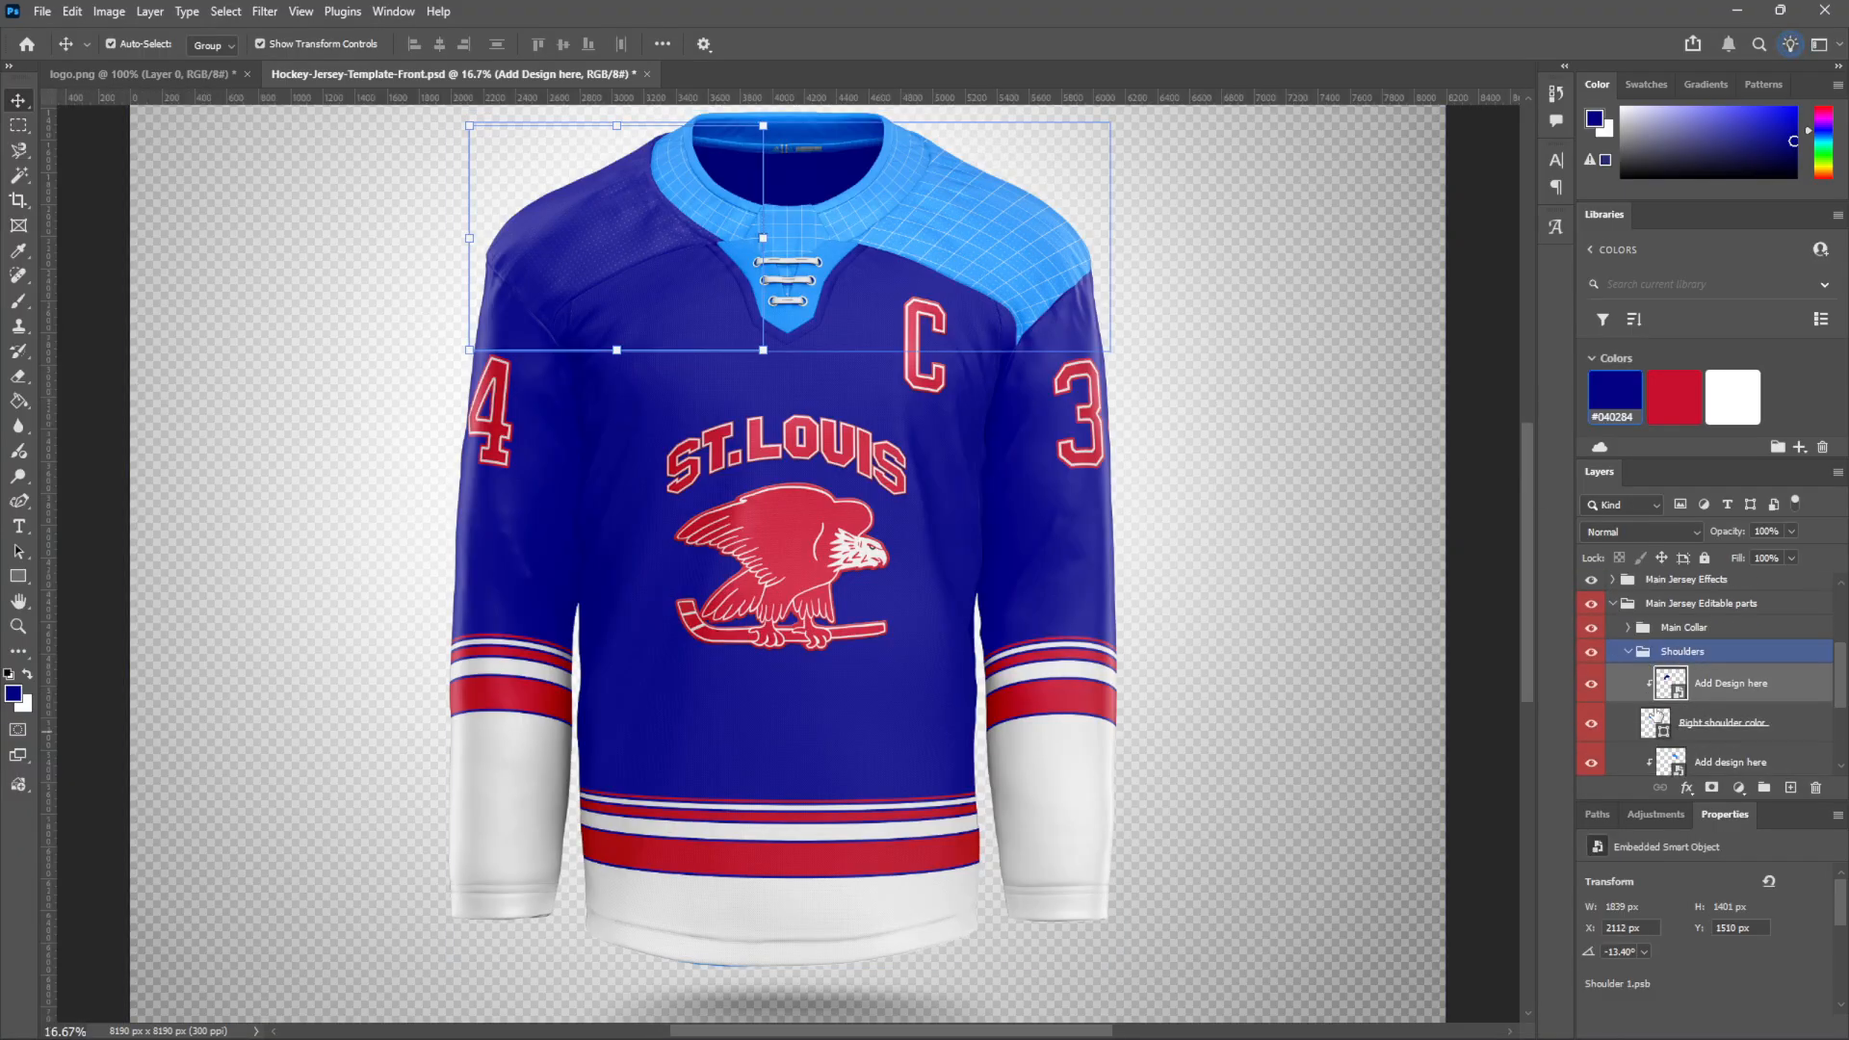
{"action": "double_click", "coordinate": [1684, 676]}
{"action": "left_click", "coordinate": [1592, 629]}
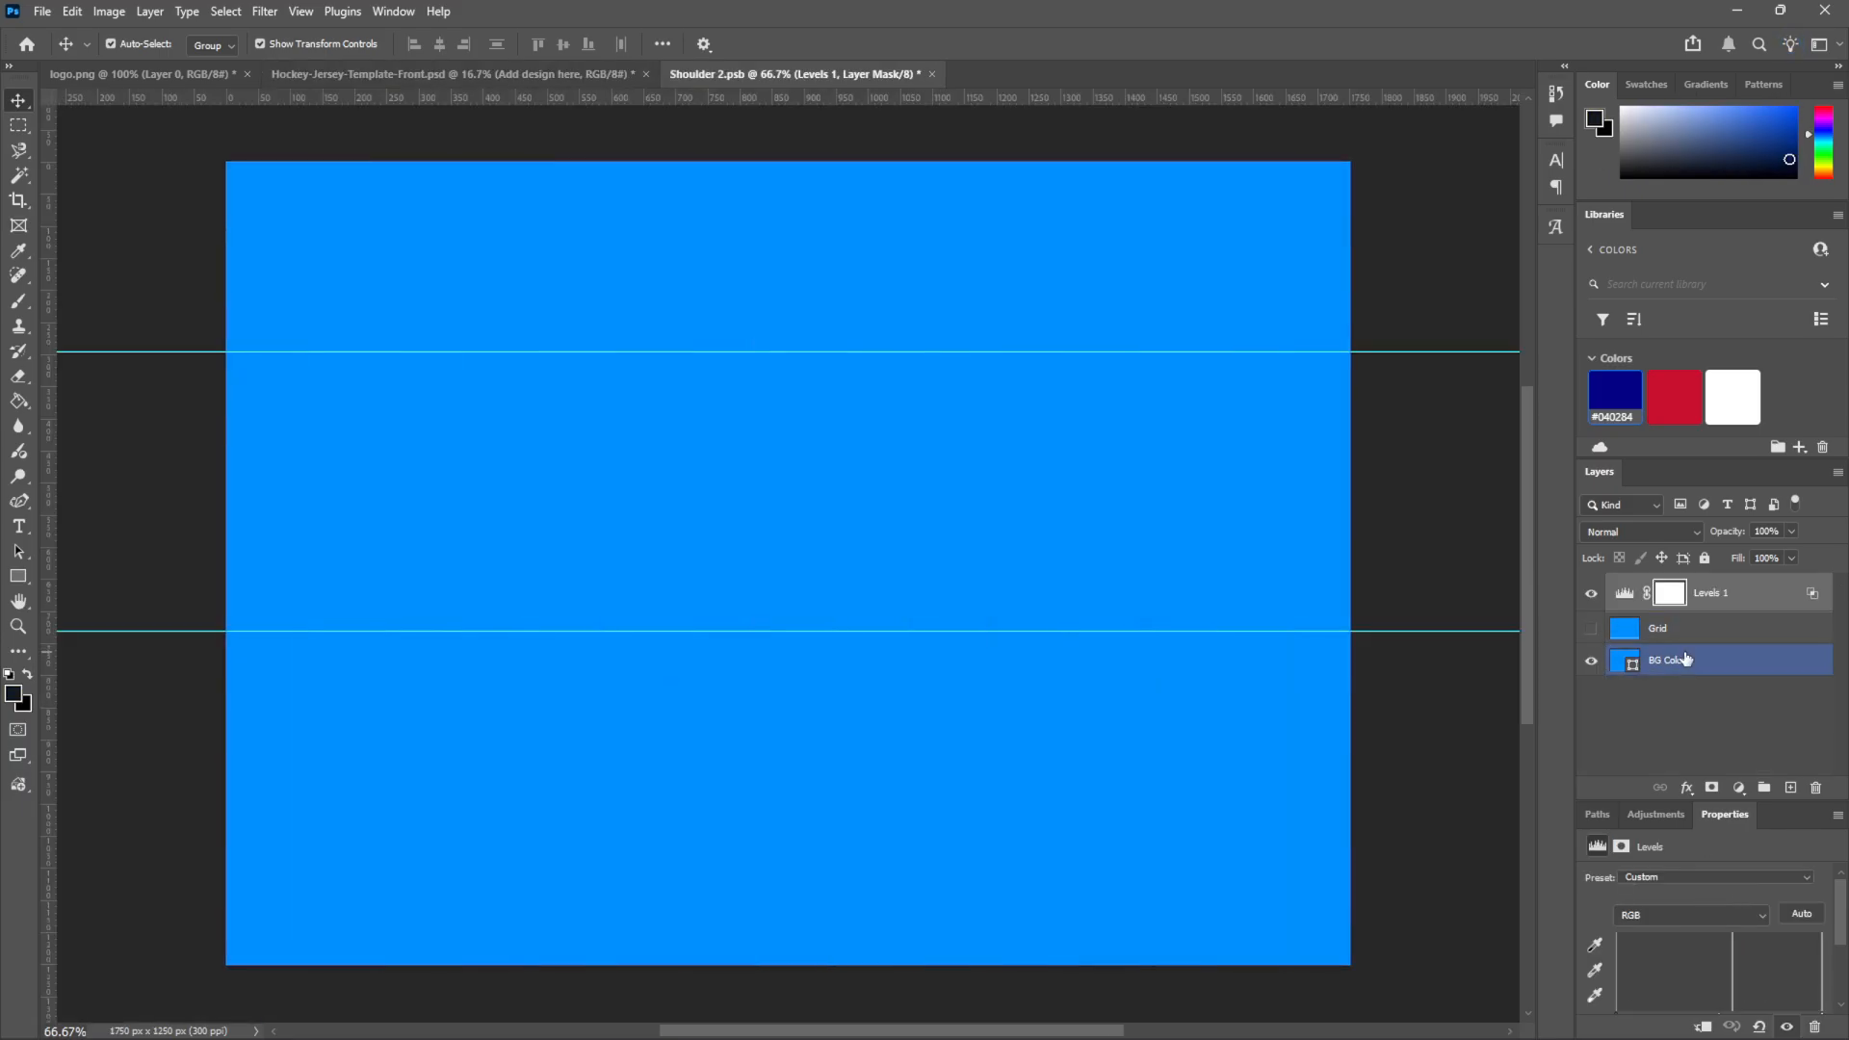
{"action": "left_click", "coordinate": [1685, 660]}
{"action": "left_click", "coordinate": [1619, 391]}
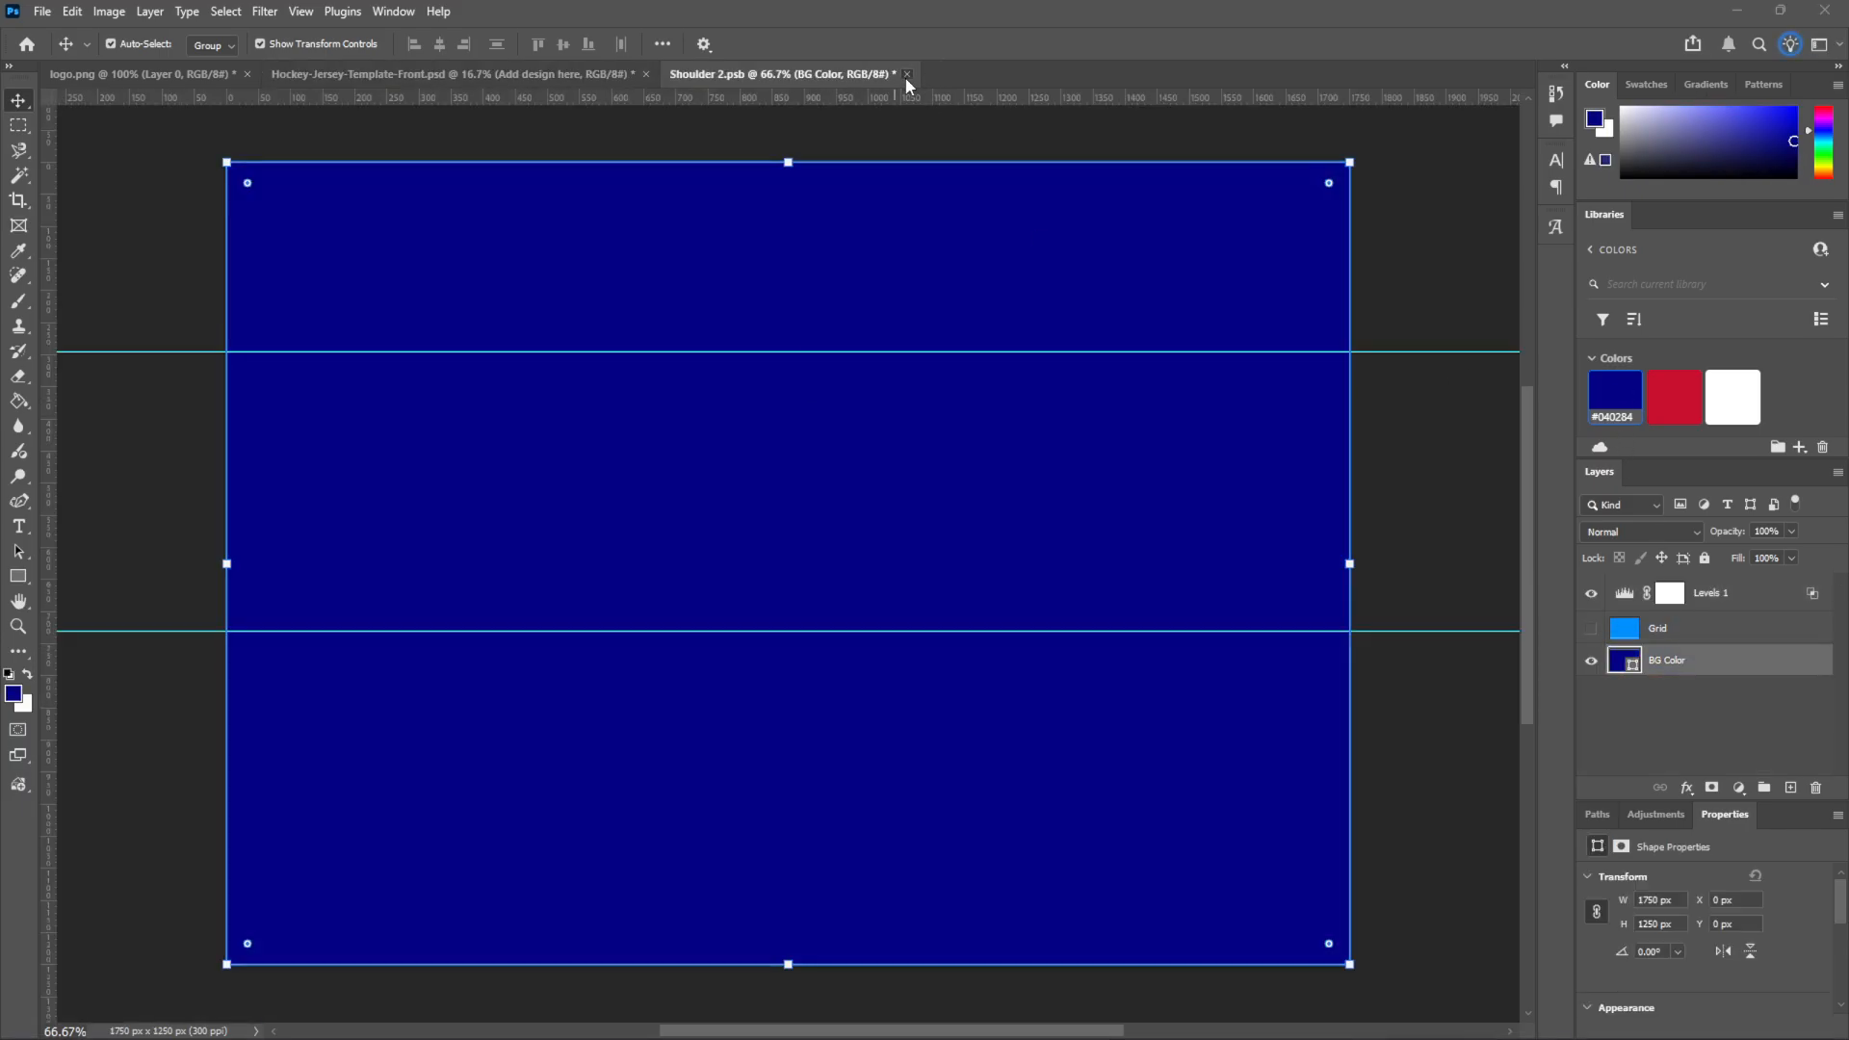
{"action": "left_click", "coordinate": [906, 76]}
{"action": "left_click", "coordinate": [890, 393]}
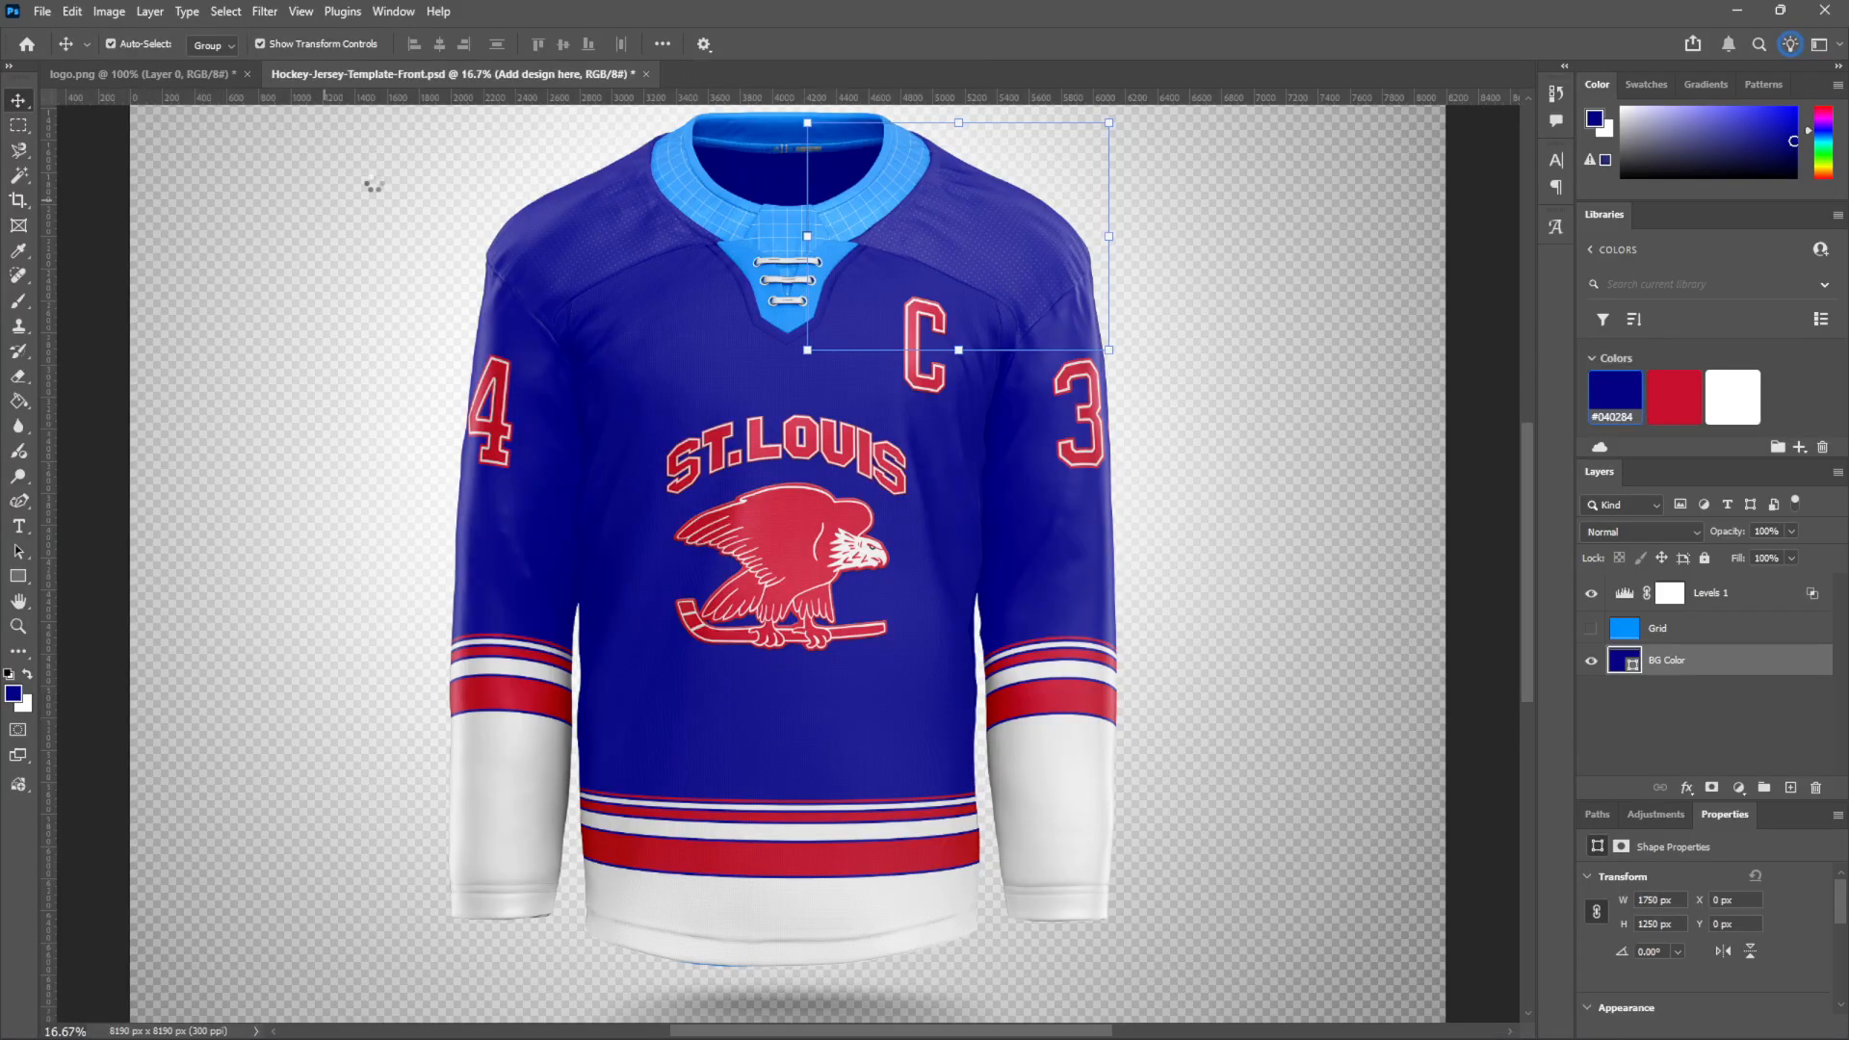
Collapse the Shoulders group and hide the template's BG group
{"action": "left_click", "coordinate": [231, 342]}
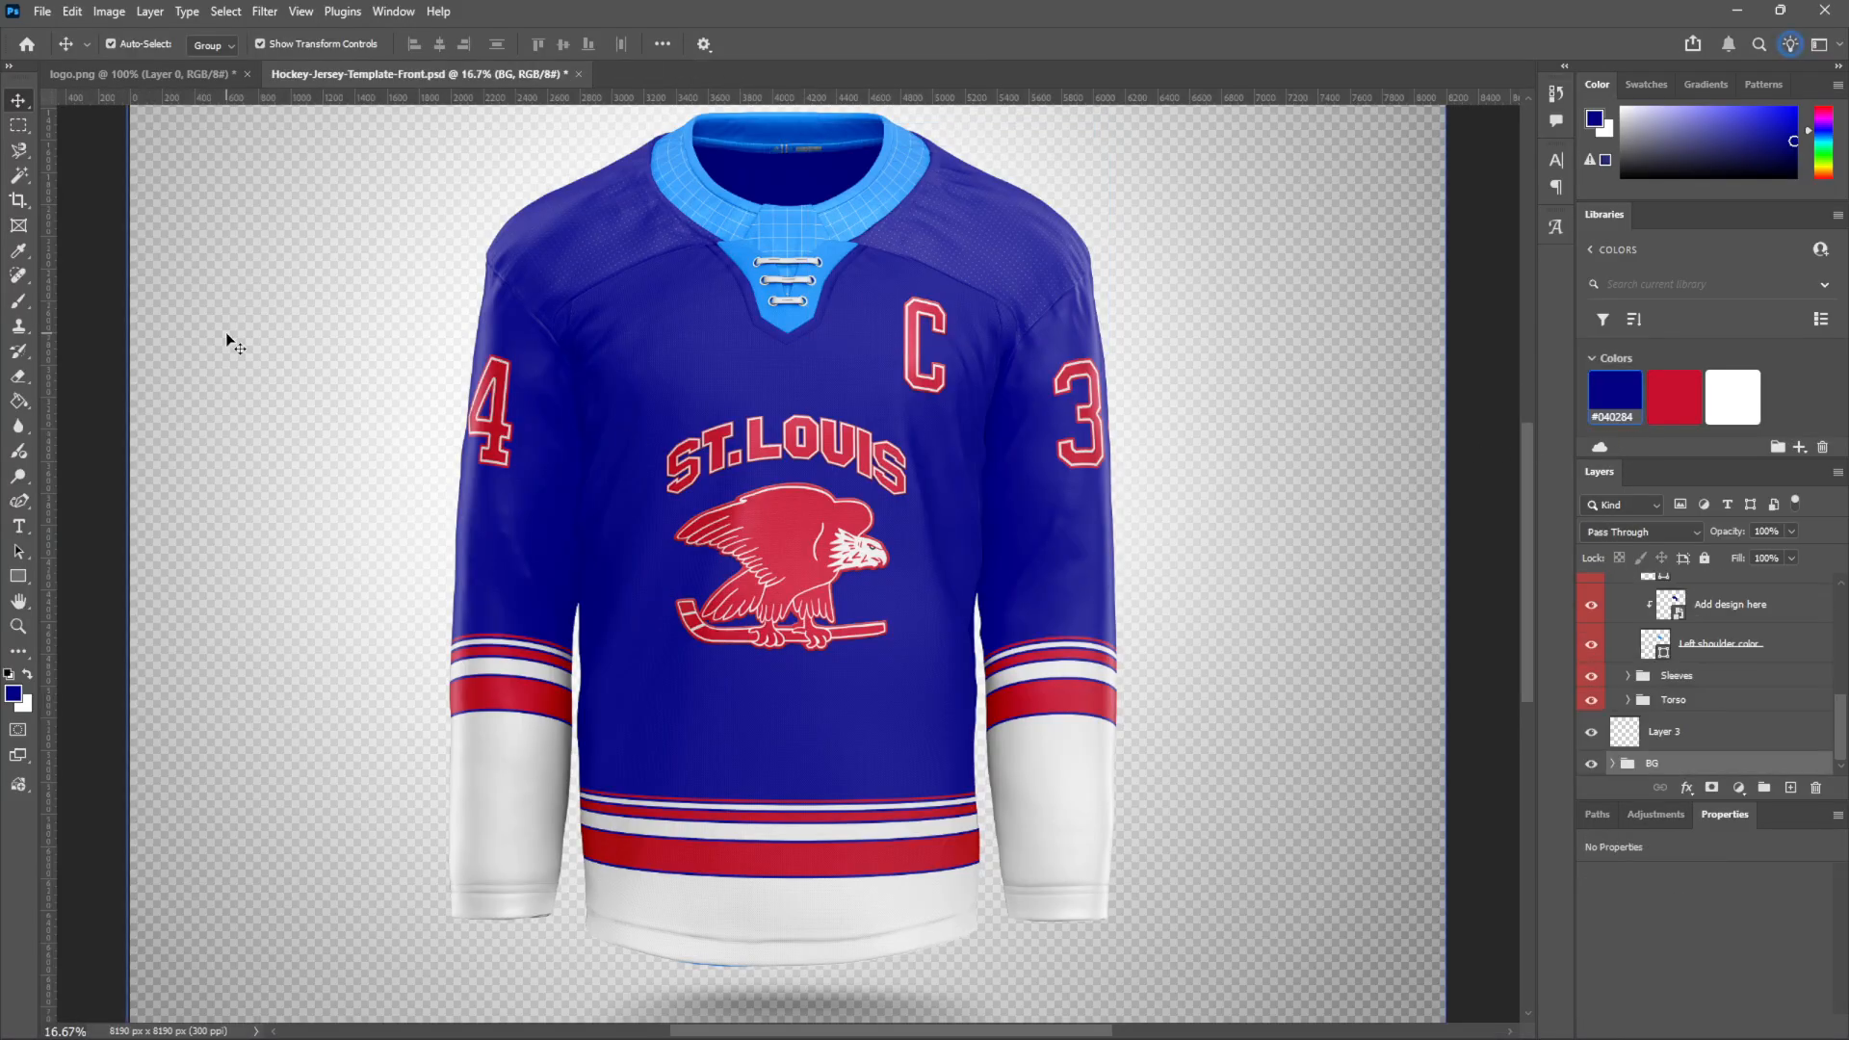
{"action": "scroll", "coordinate": [1643, 696], "scroll_direction": "up", "scroll_amount": 2}
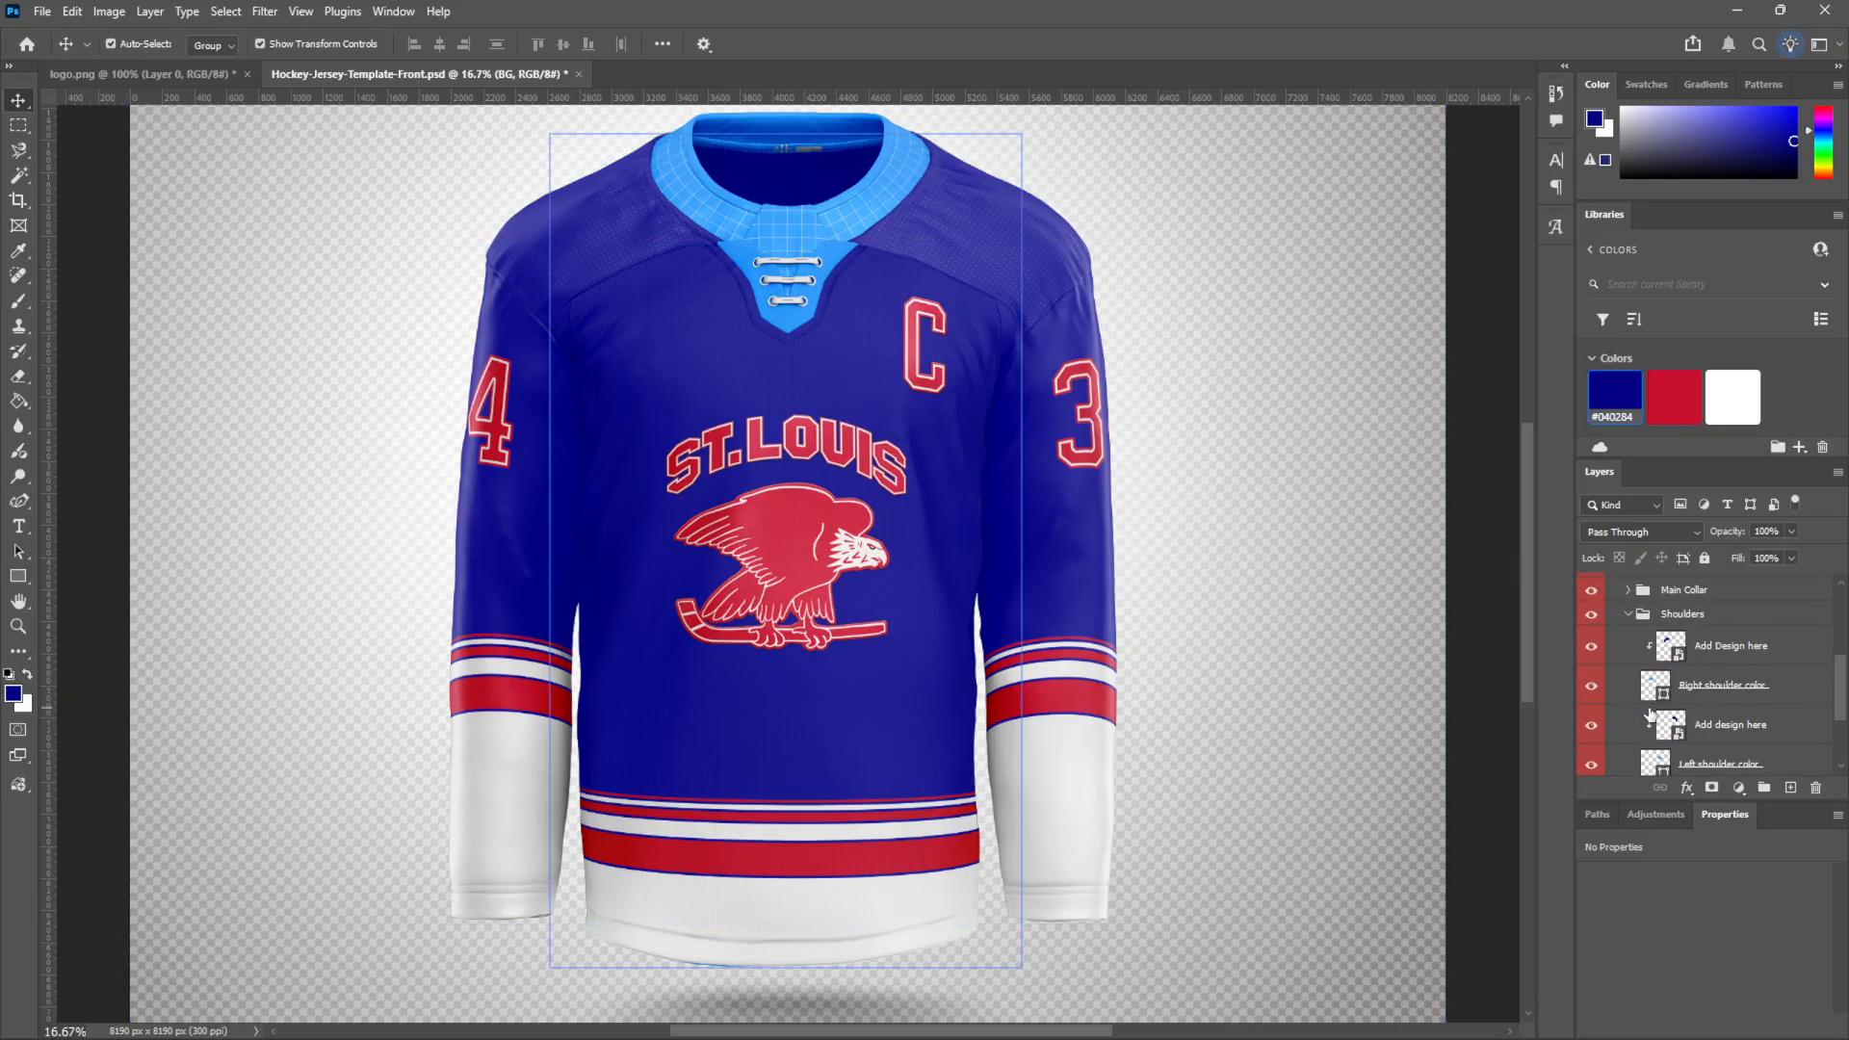
{"action": "left_click", "coordinate": [1629, 615]}
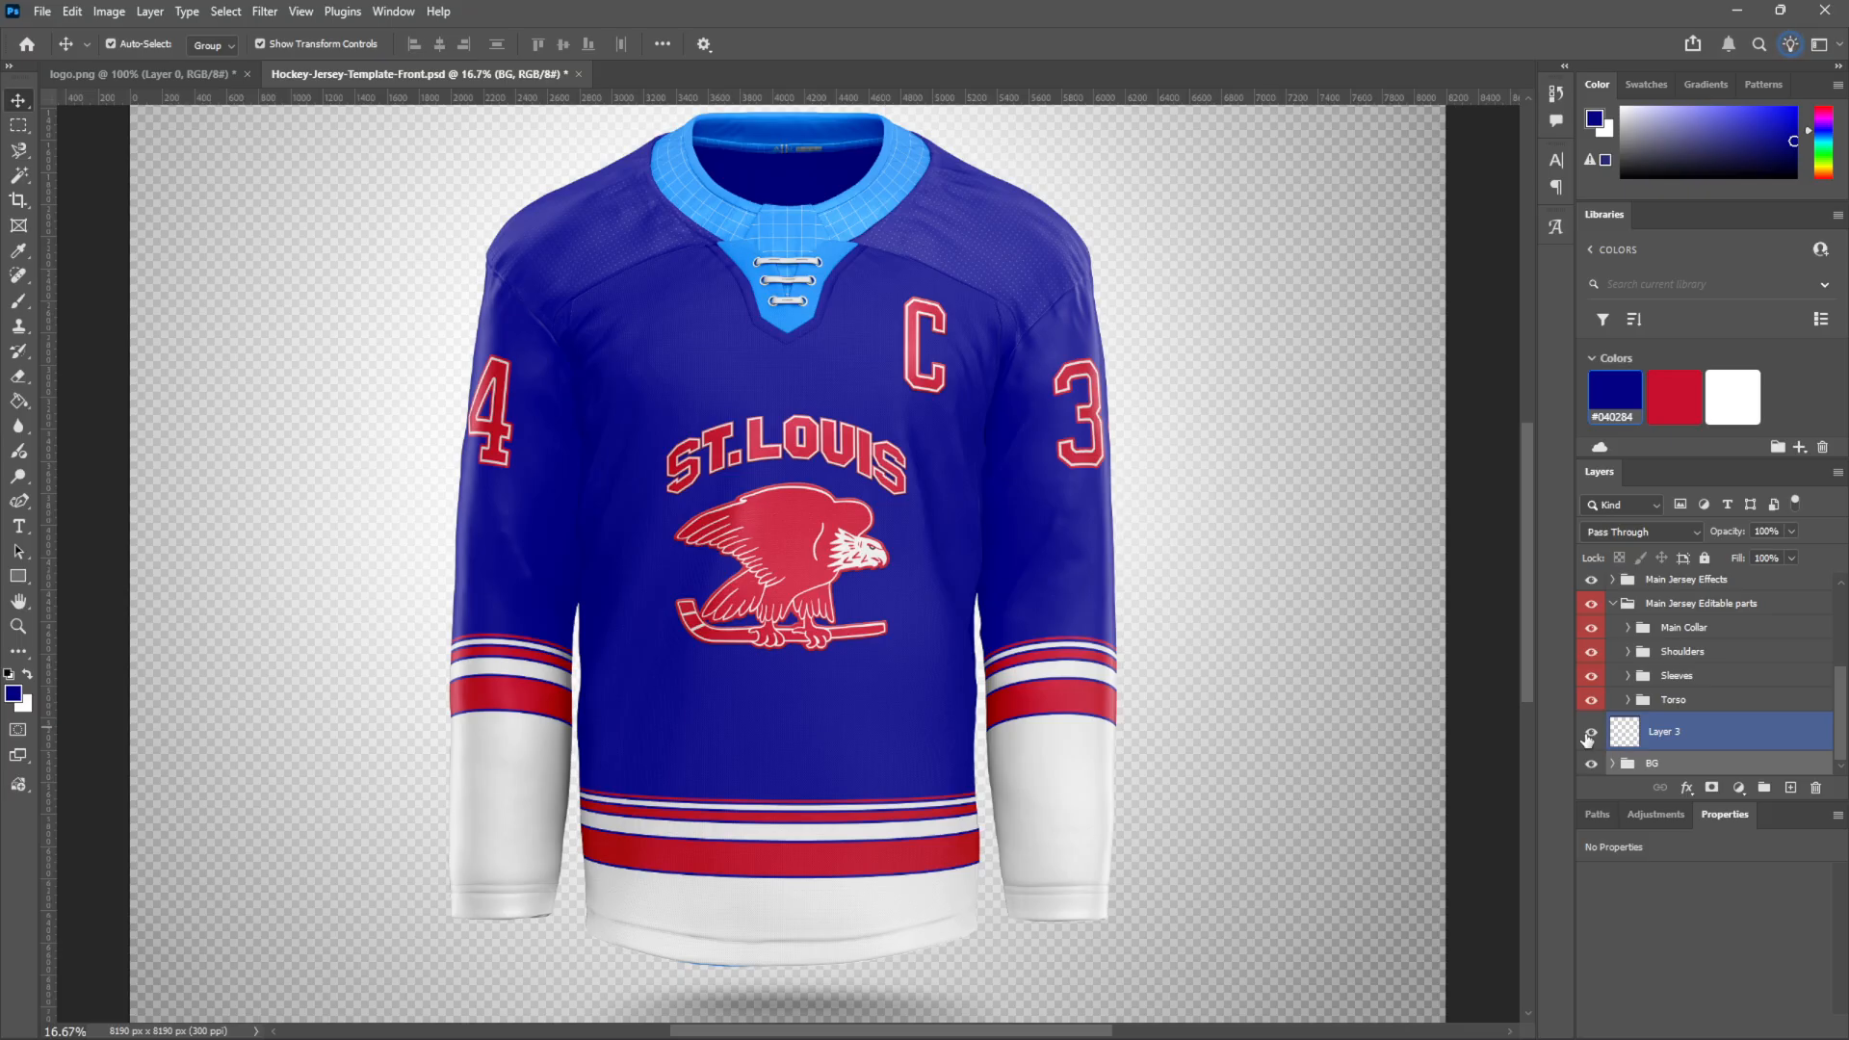
{"action": "left_click", "coordinate": [1591, 763]}
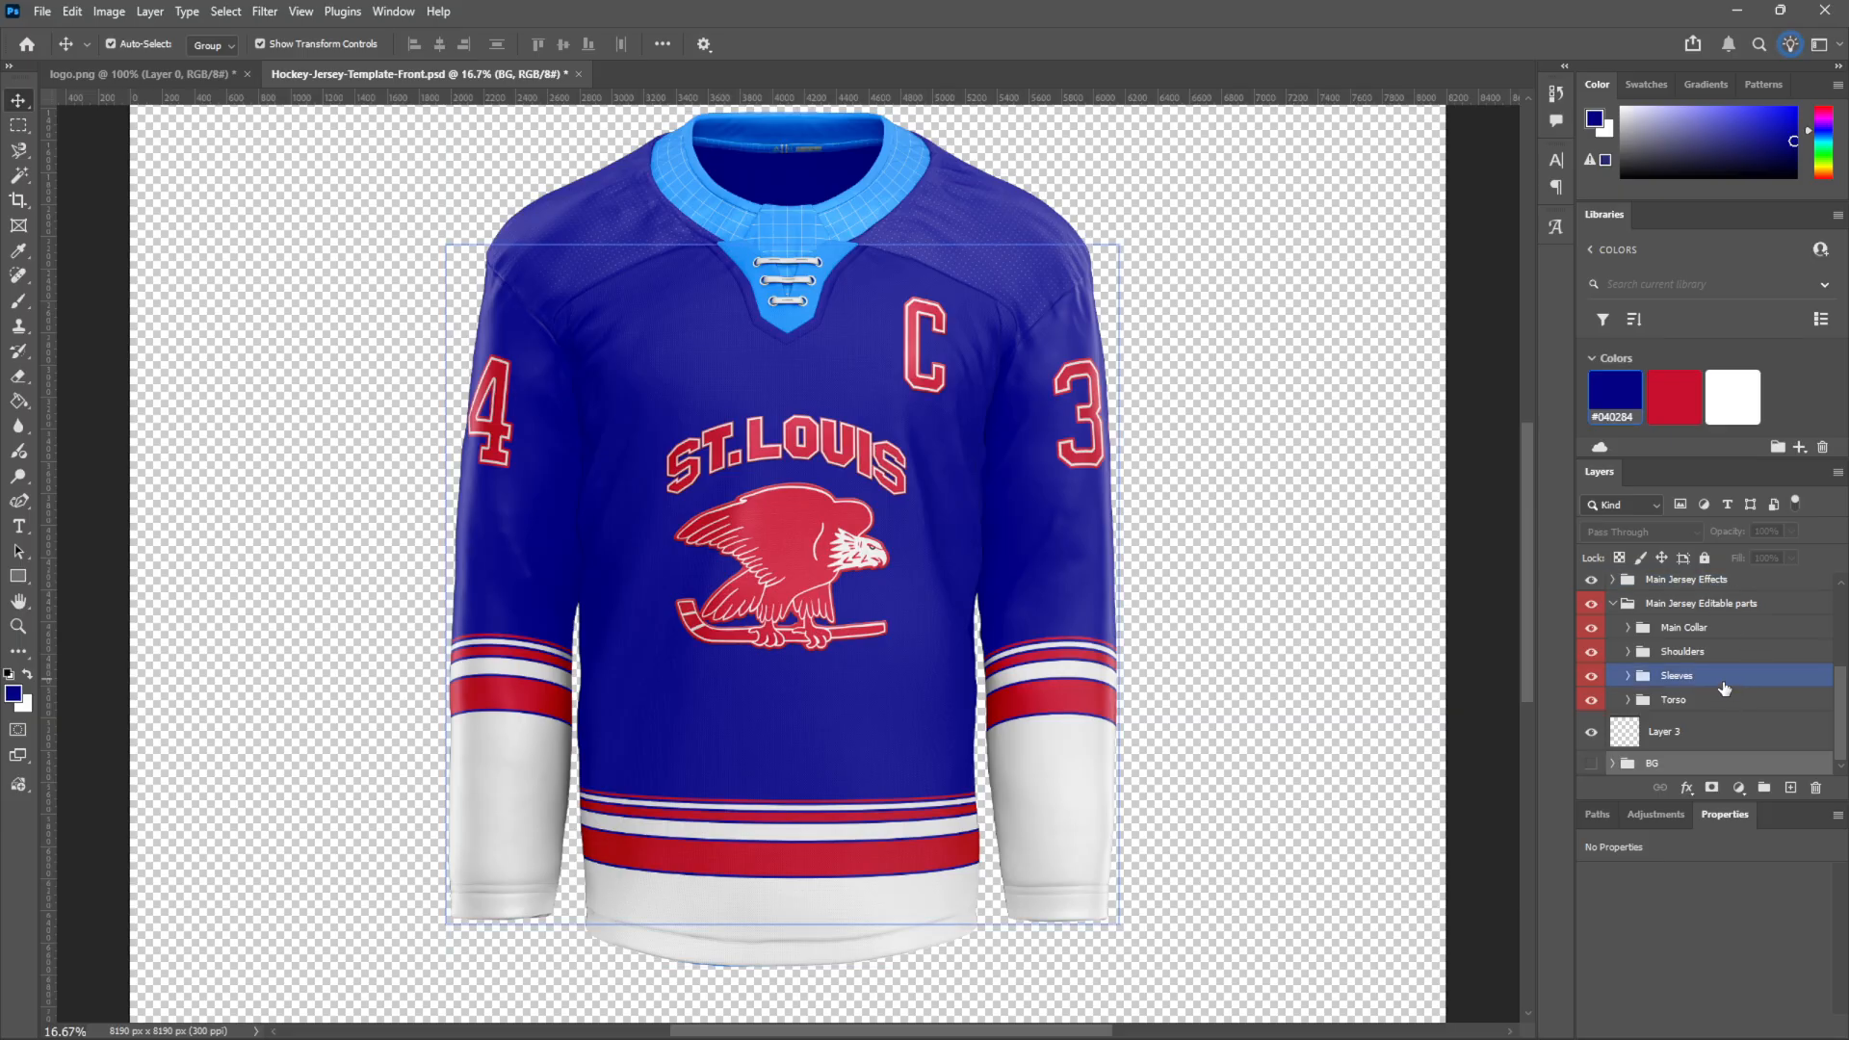
Expand the Editable parts group of the straight laces collar and fill the Laces layer with red #C8102E
{"action": "scroll", "coordinate": [1616, 673], "scroll_direction": "up", "scroll_amount": 5}
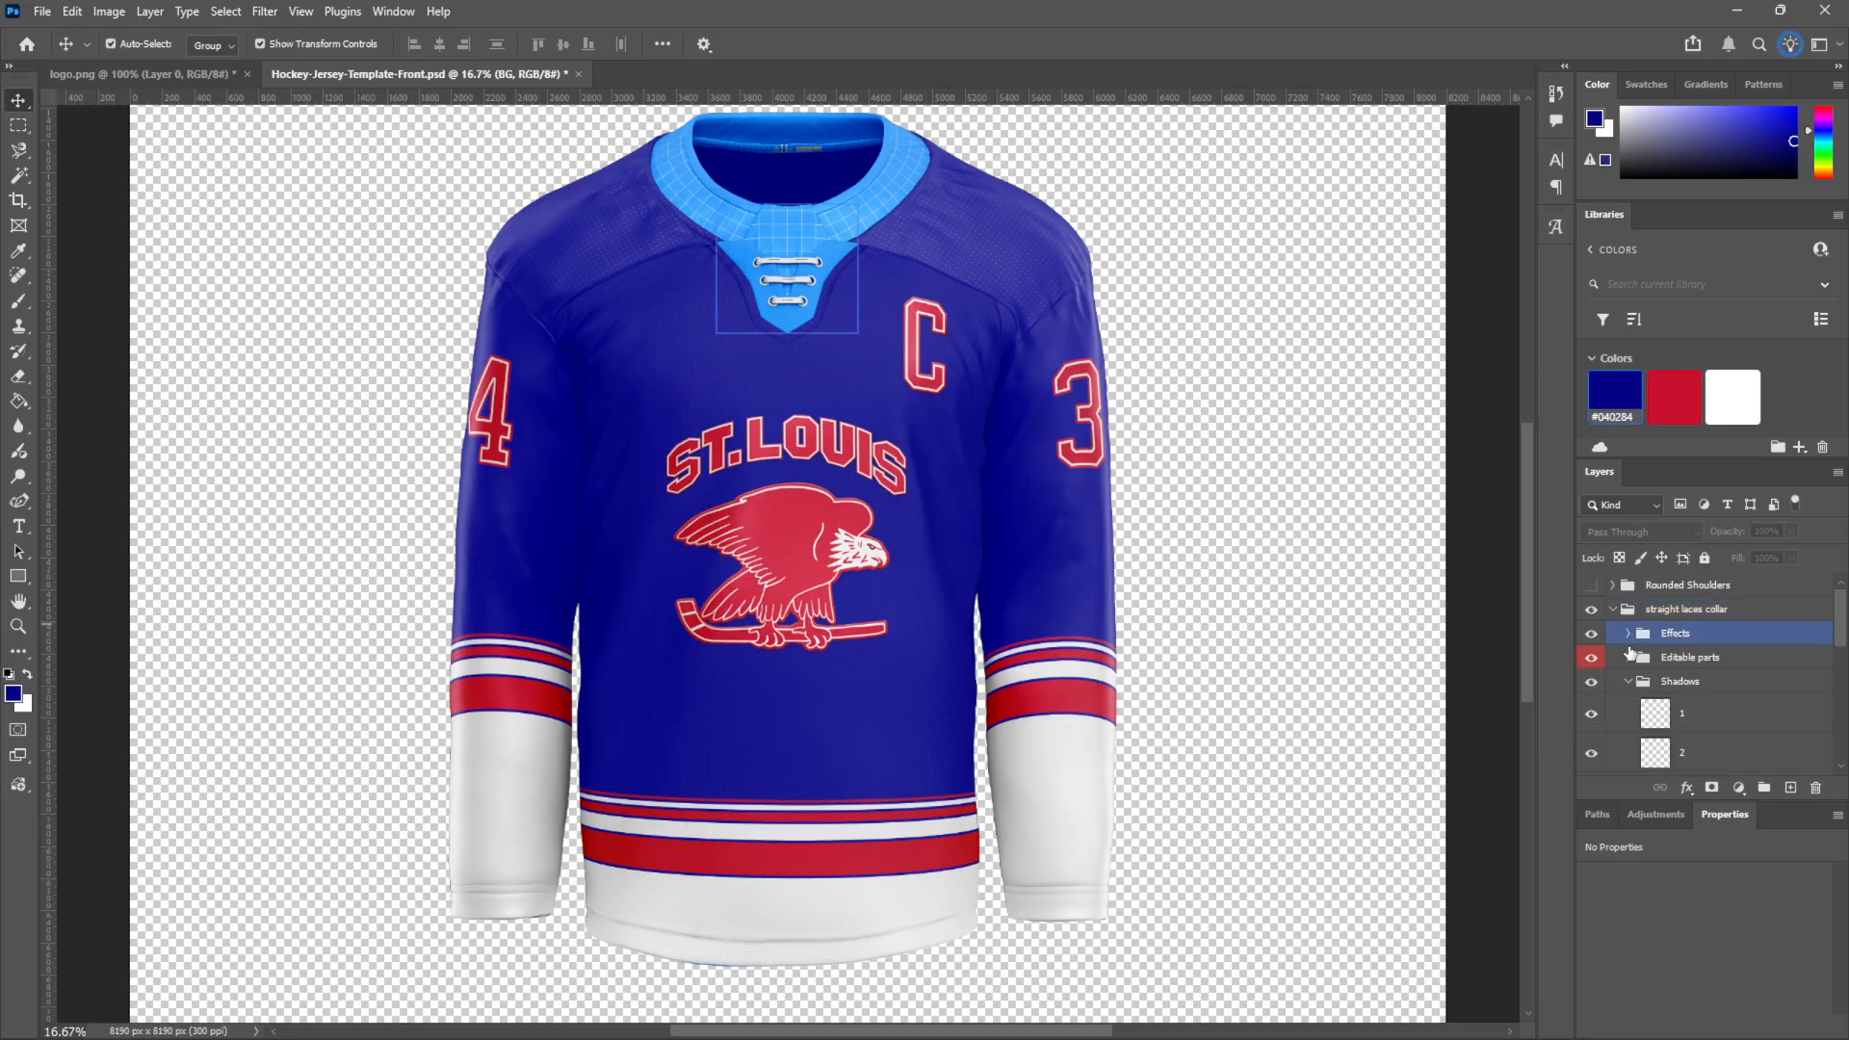
{"action": "left_click", "coordinate": [1641, 658]}
{"action": "left_click", "coordinate": [1629, 656]}
{"action": "scroll", "coordinate": [1634, 645], "scroll_direction": "down", "scroll_amount": 1}
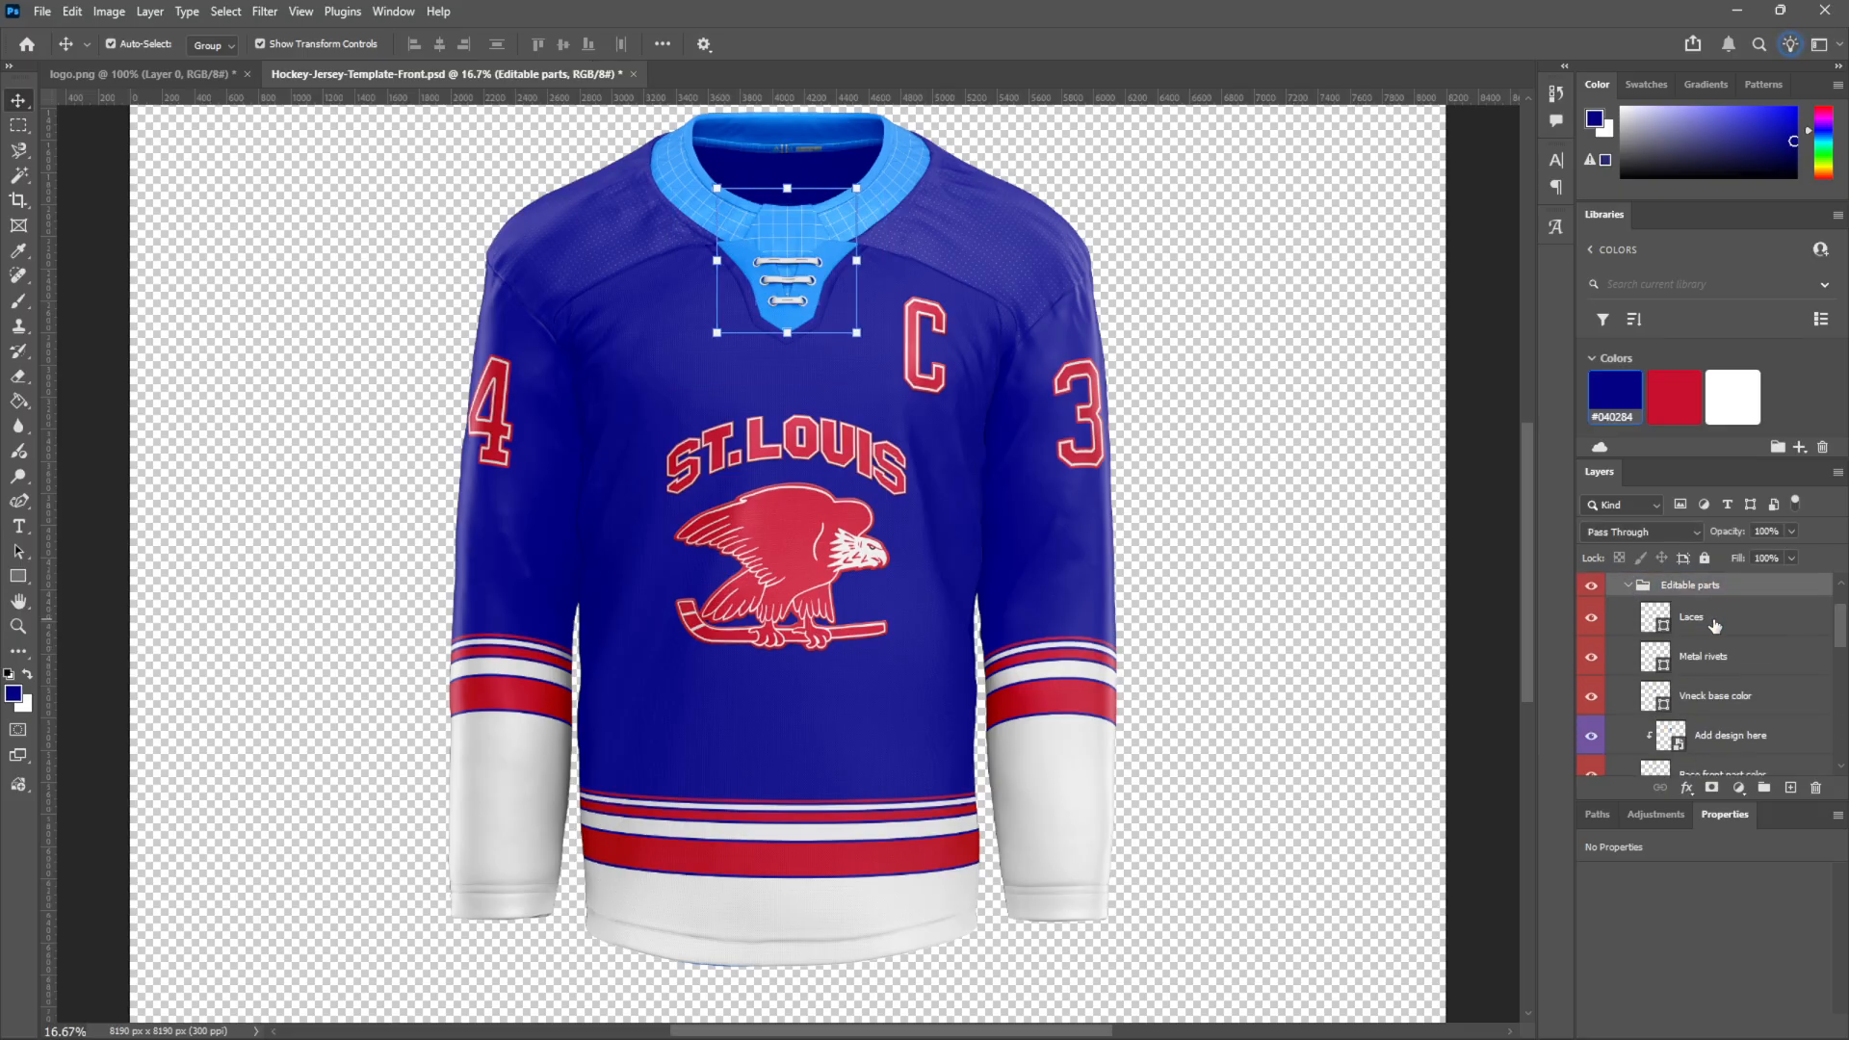
{"action": "left_click", "coordinate": [1632, 618]}
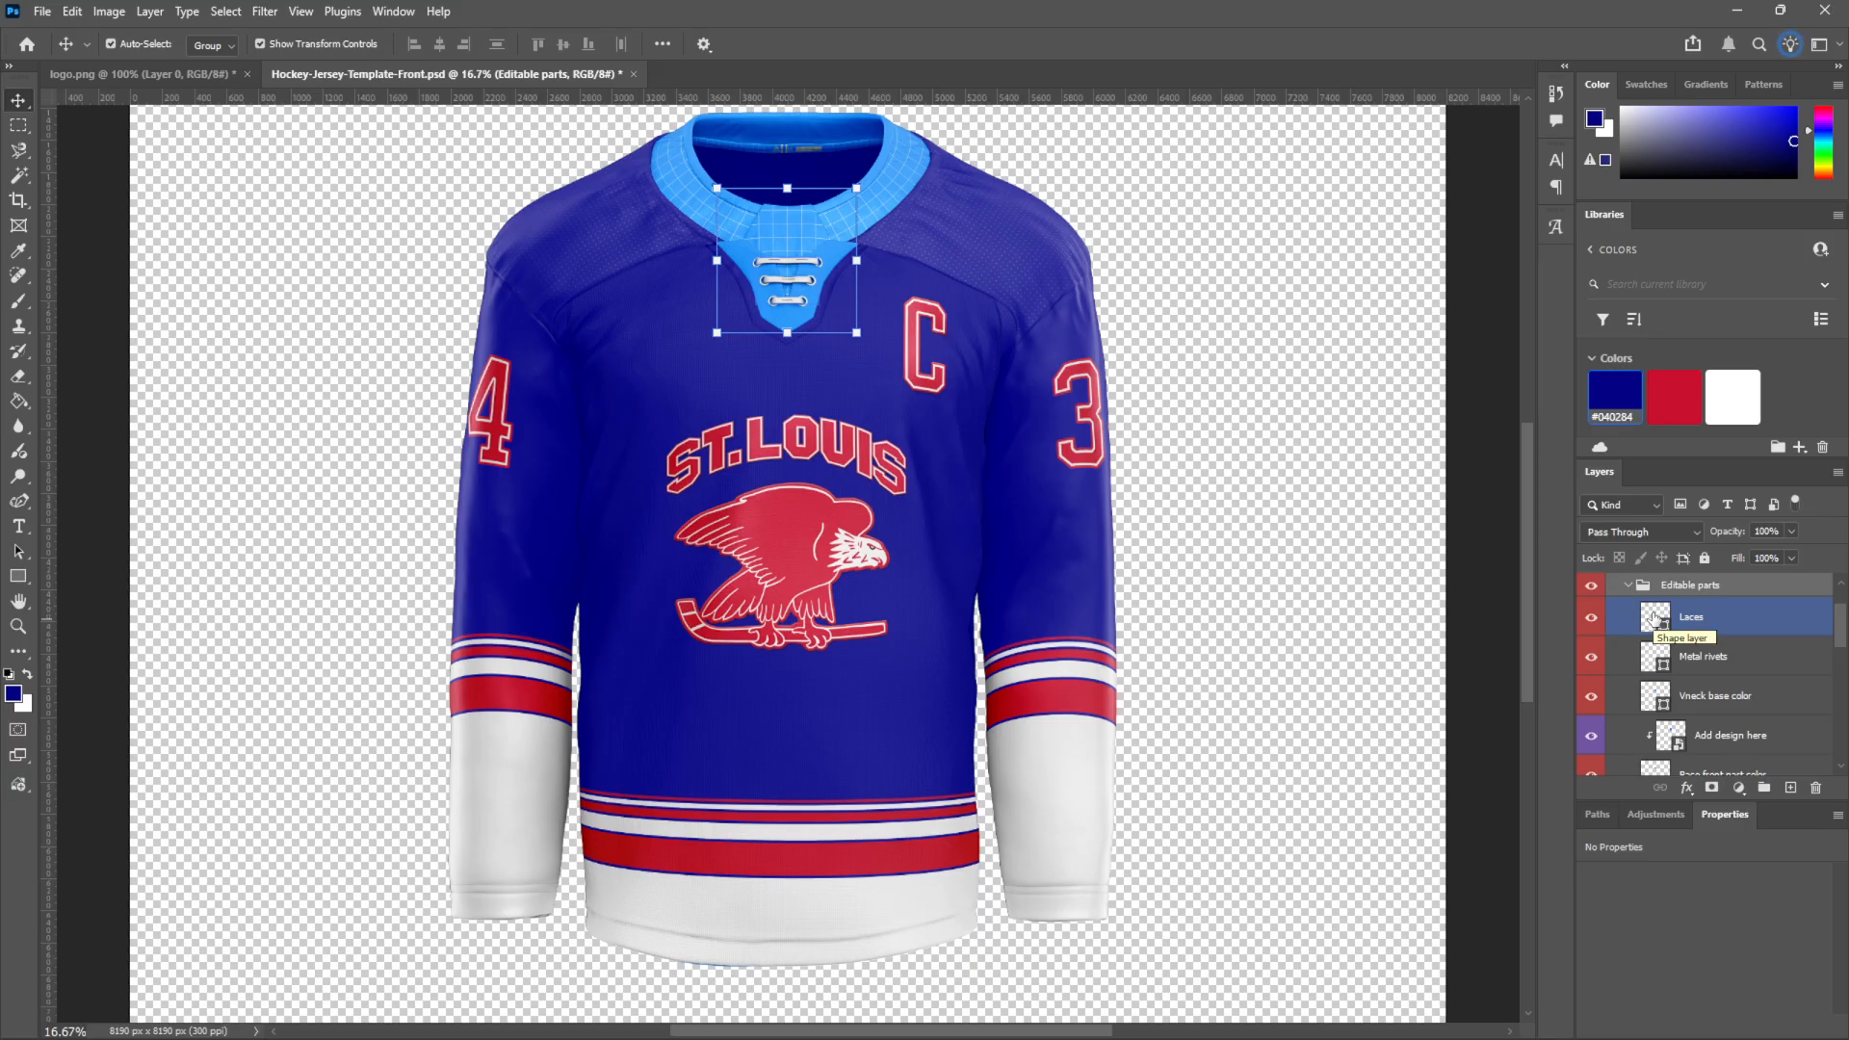
{"action": "left_click", "coordinate": [1655, 617]}
{"action": "left_click", "coordinate": [1664, 400]}
Fill the Metal rivets layer with white #FFFFFF and the Vneck base color layer with red #C8102E
{"action": "left_click", "coordinate": [1655, 660]}
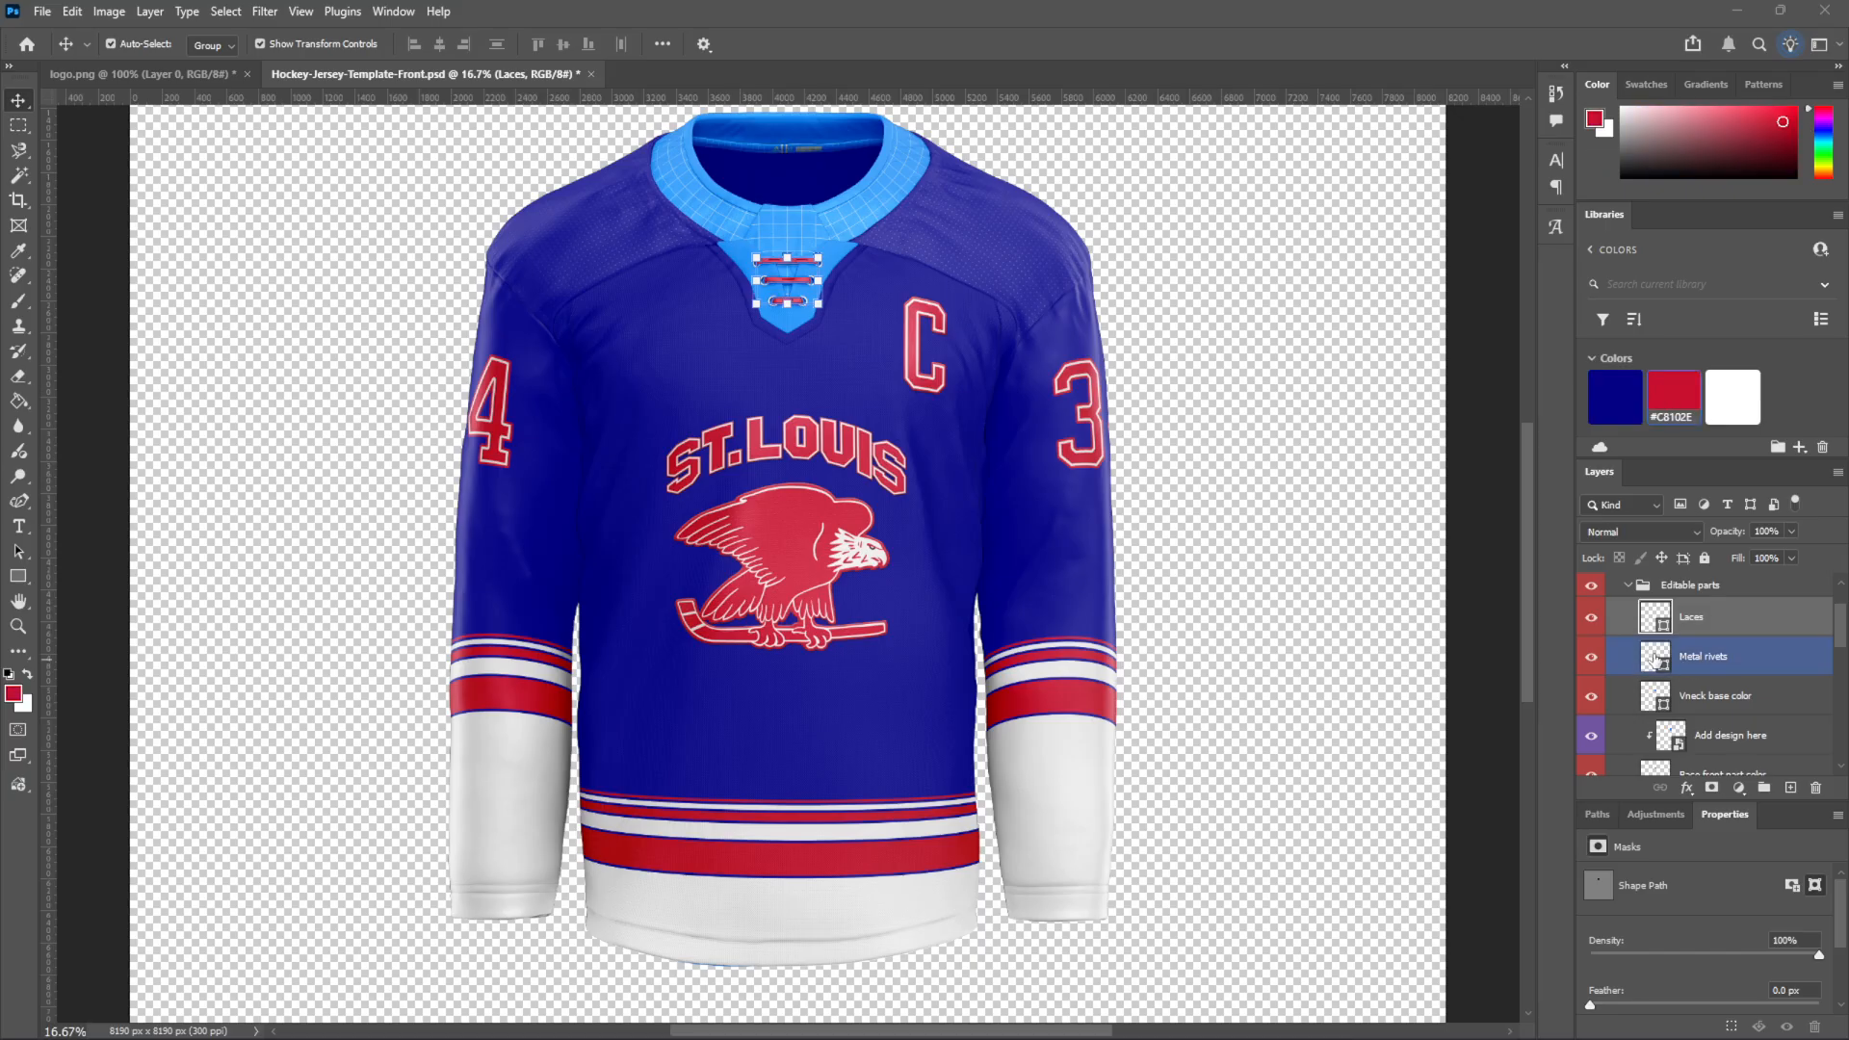
{"action": "left_click", "coordinate": [1742, 400]}
{"action": "left_click", "coordinate": [1652, 699]}
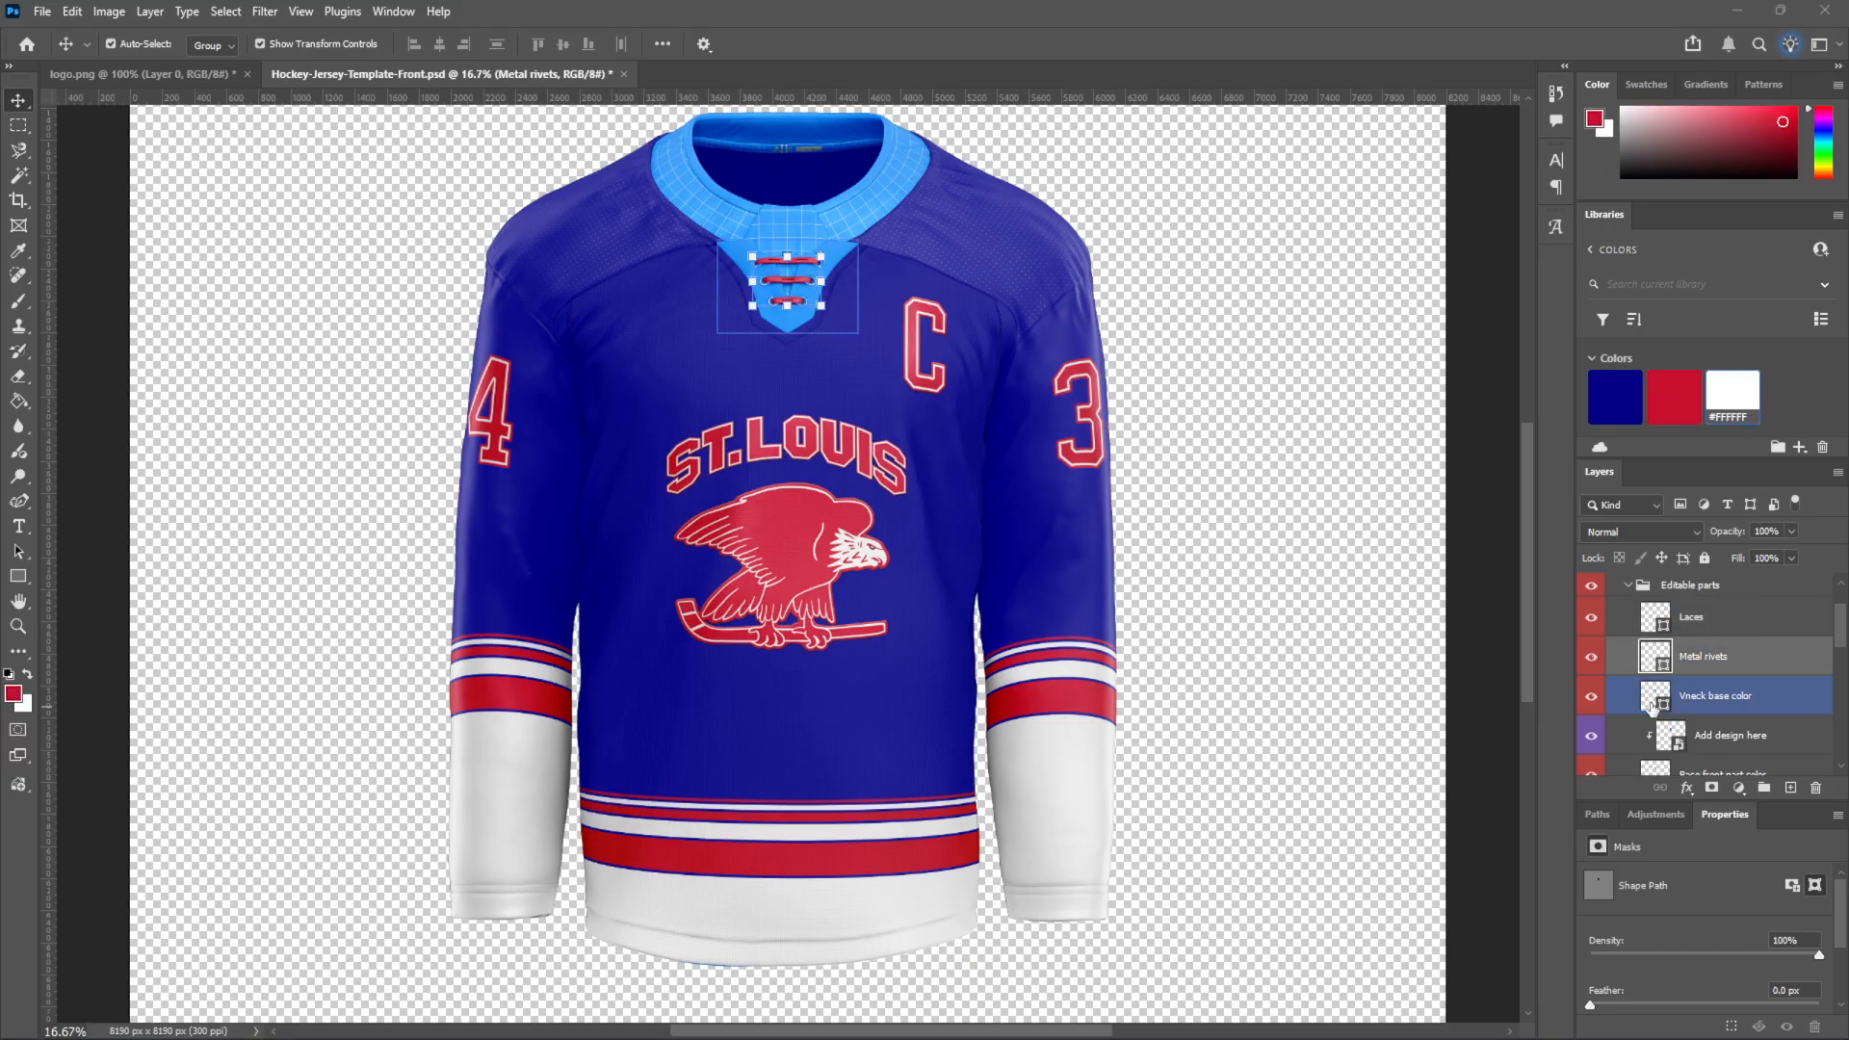
{"action": "left_click", "coordinate": [1674, 399]}
Open the collar's Front part3.psb smart object, hide its Grid layer and fill the BG Color layer with red #C8102E
{"action": "double_click", "coordinate": [1673, 736]}
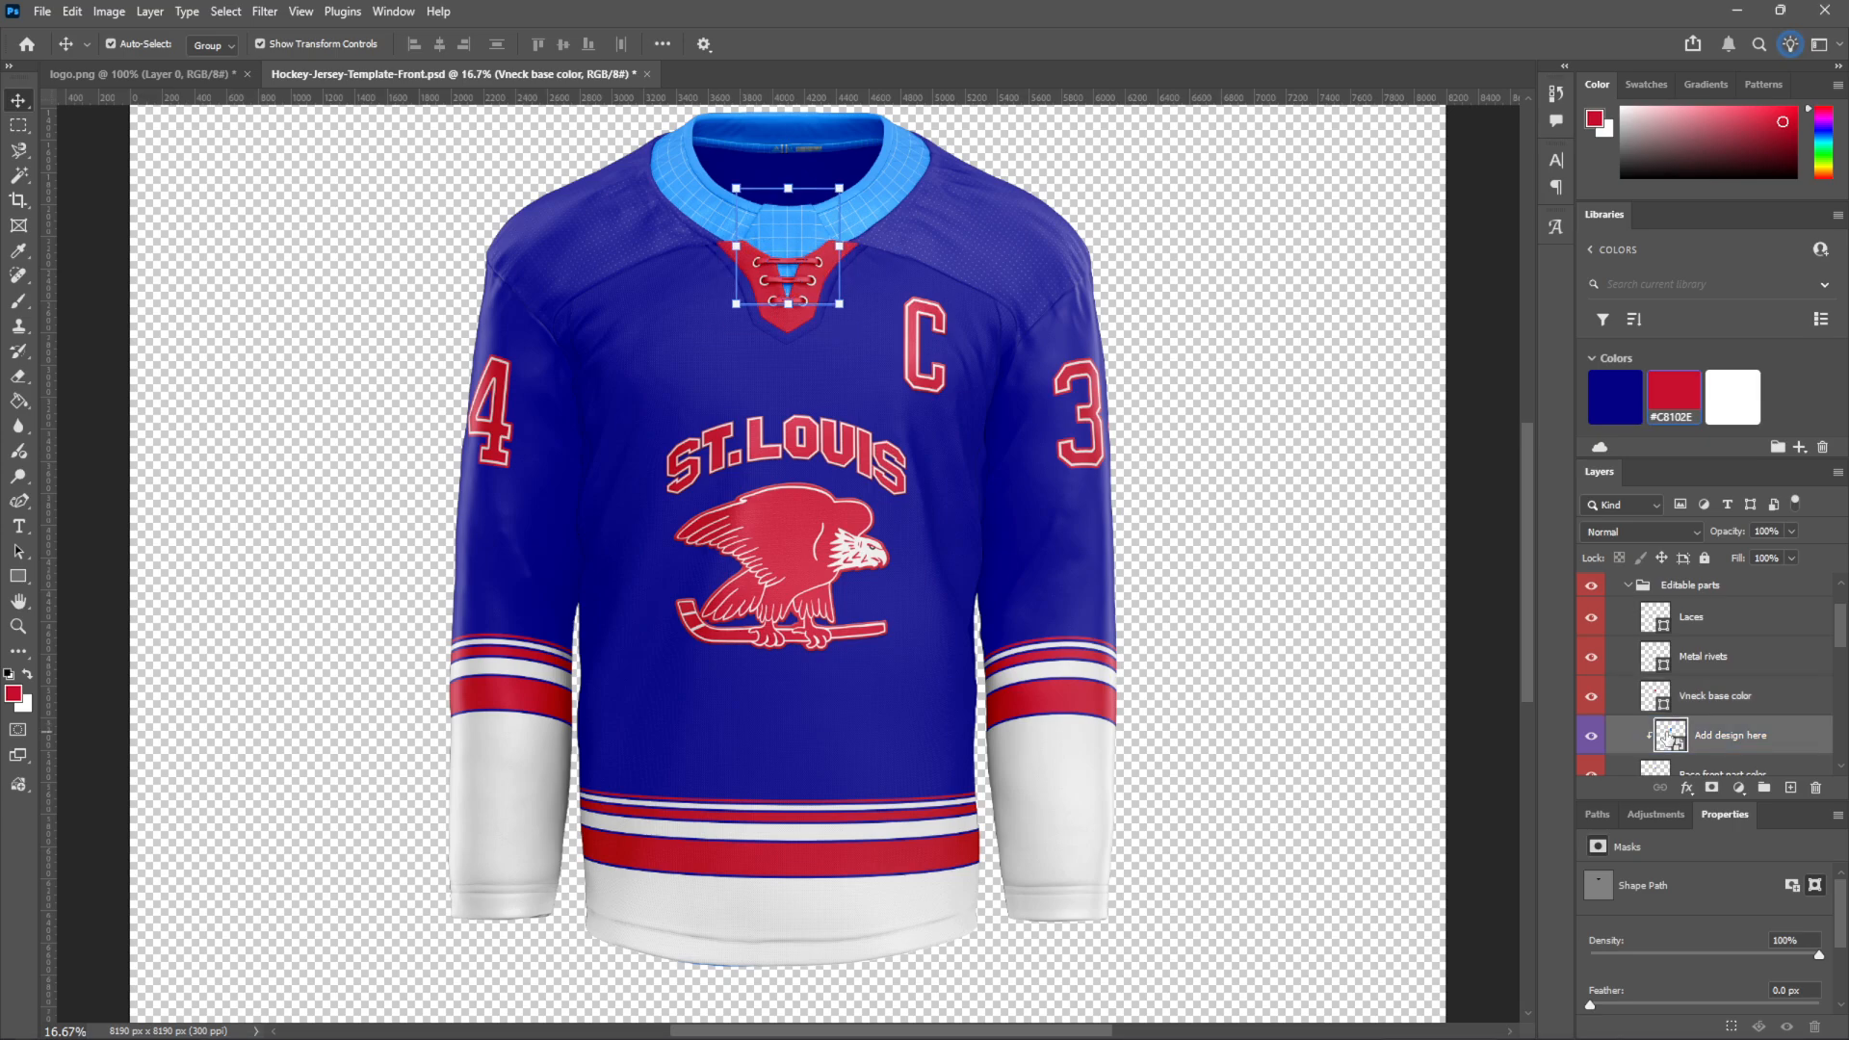
{"action": "left_click", "coordinate": [1591, 632]}
{"action": "left_click", "coordinate": [1695, 671]}
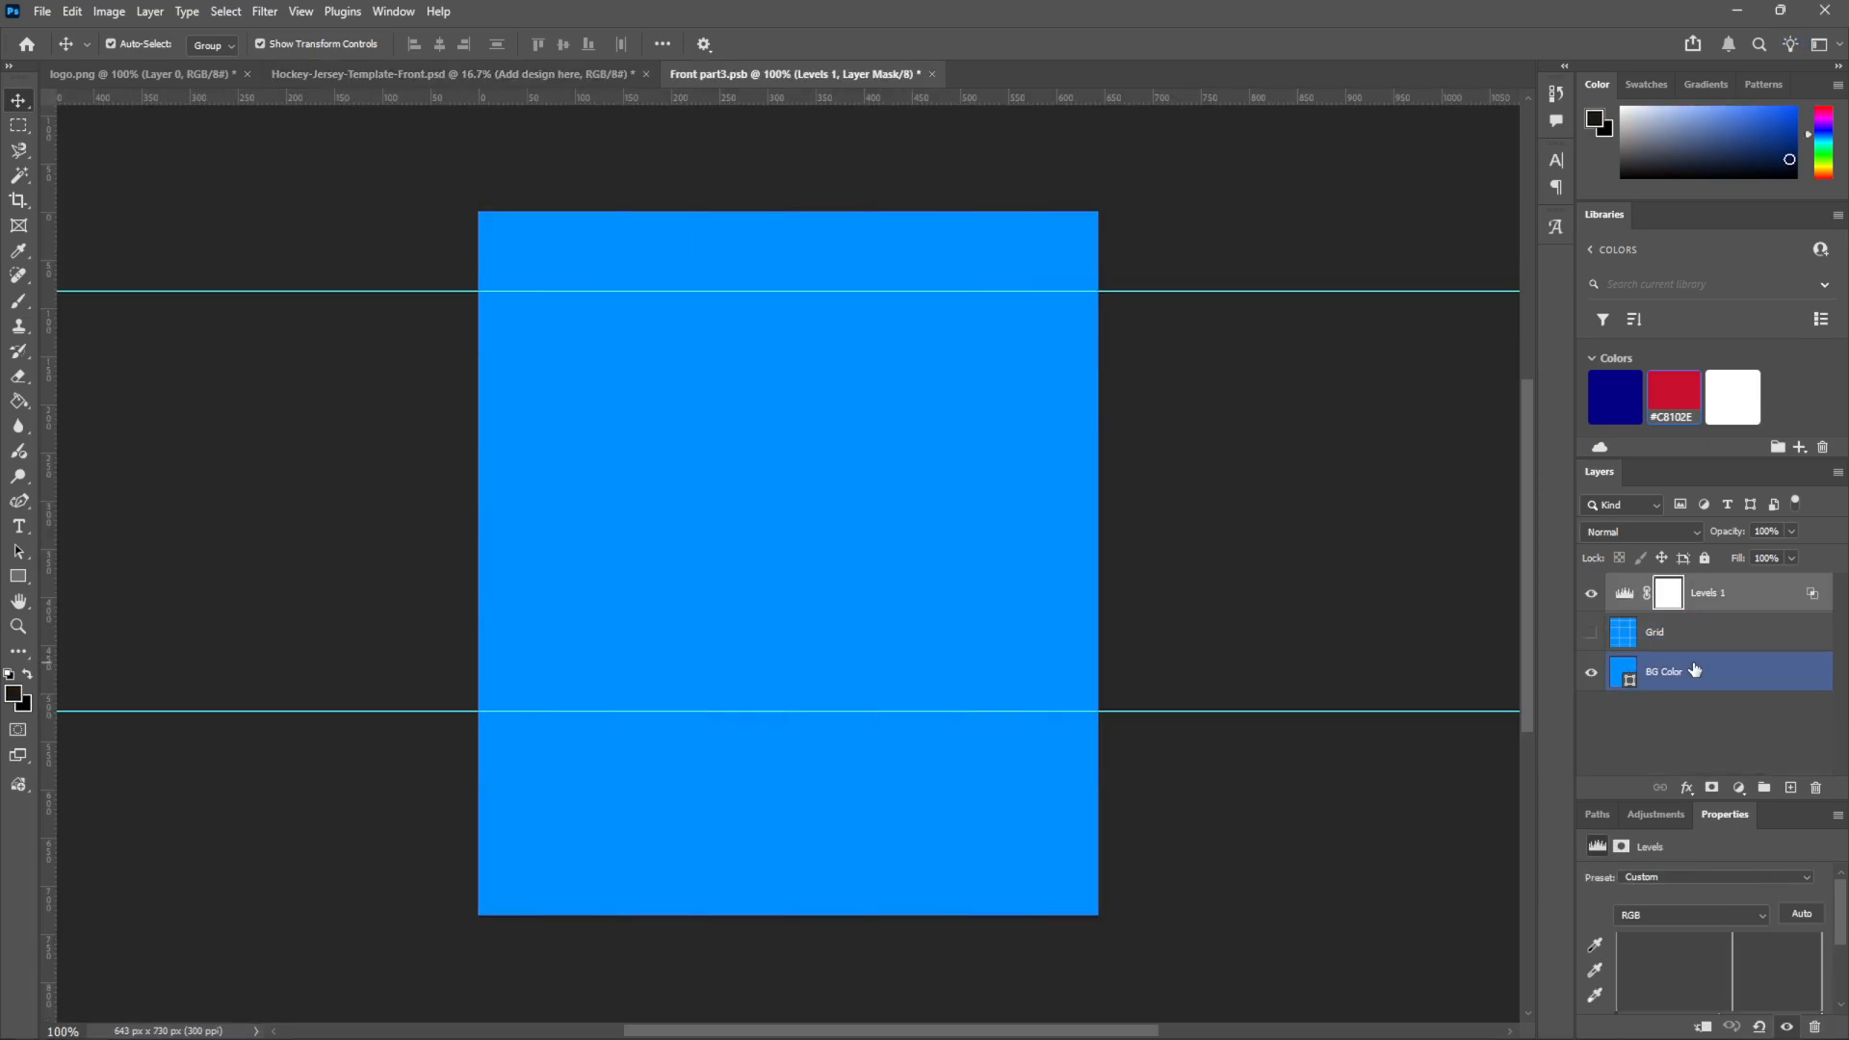
{"action": "left_click", "coordinate": [1673, 400]}
Open NHL-Logo.png from the NHL folder inside Jersey designs on the Seagate Portable Drive (E:)
{"action": "left_click", "coordinate": [41, 18]}
{"action": "left_click", "coordinate": [60, 53]}
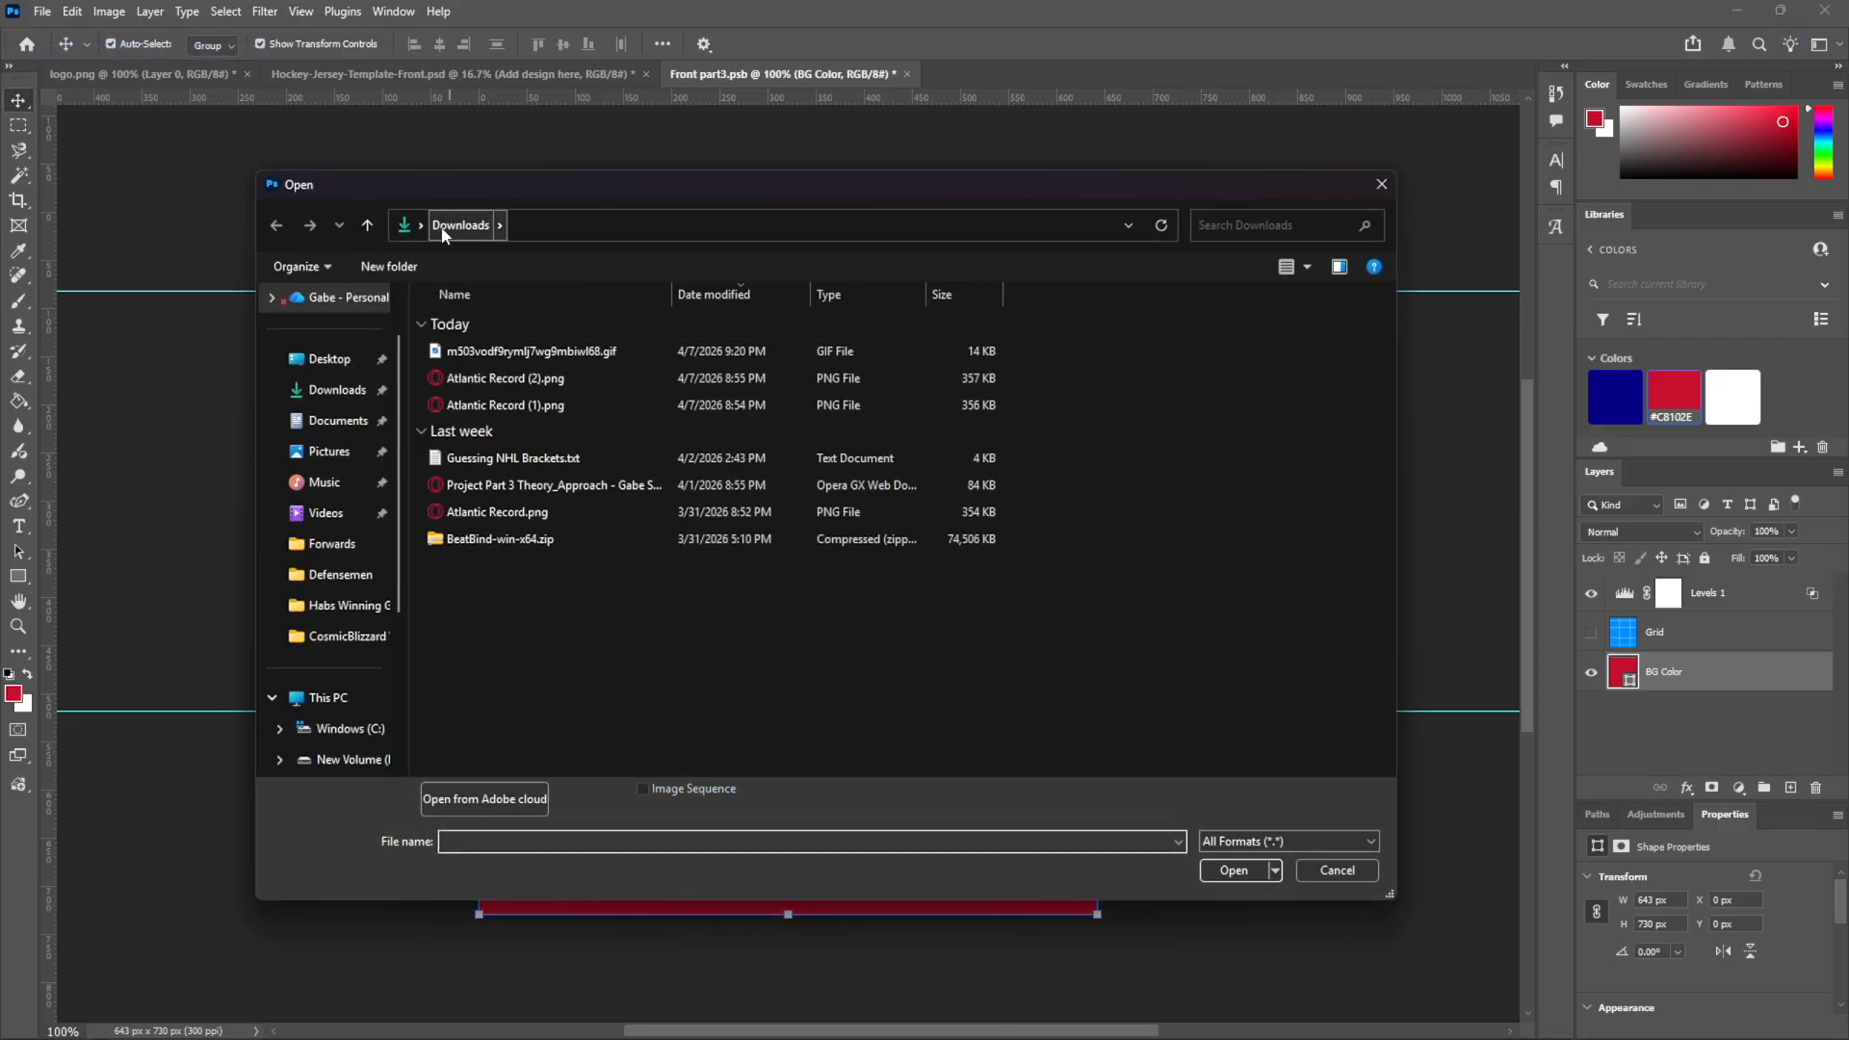
{"action": "left_click", "coordinate": [296, 571]}
{"action": "left_click", "coordinate": [331, 542]}
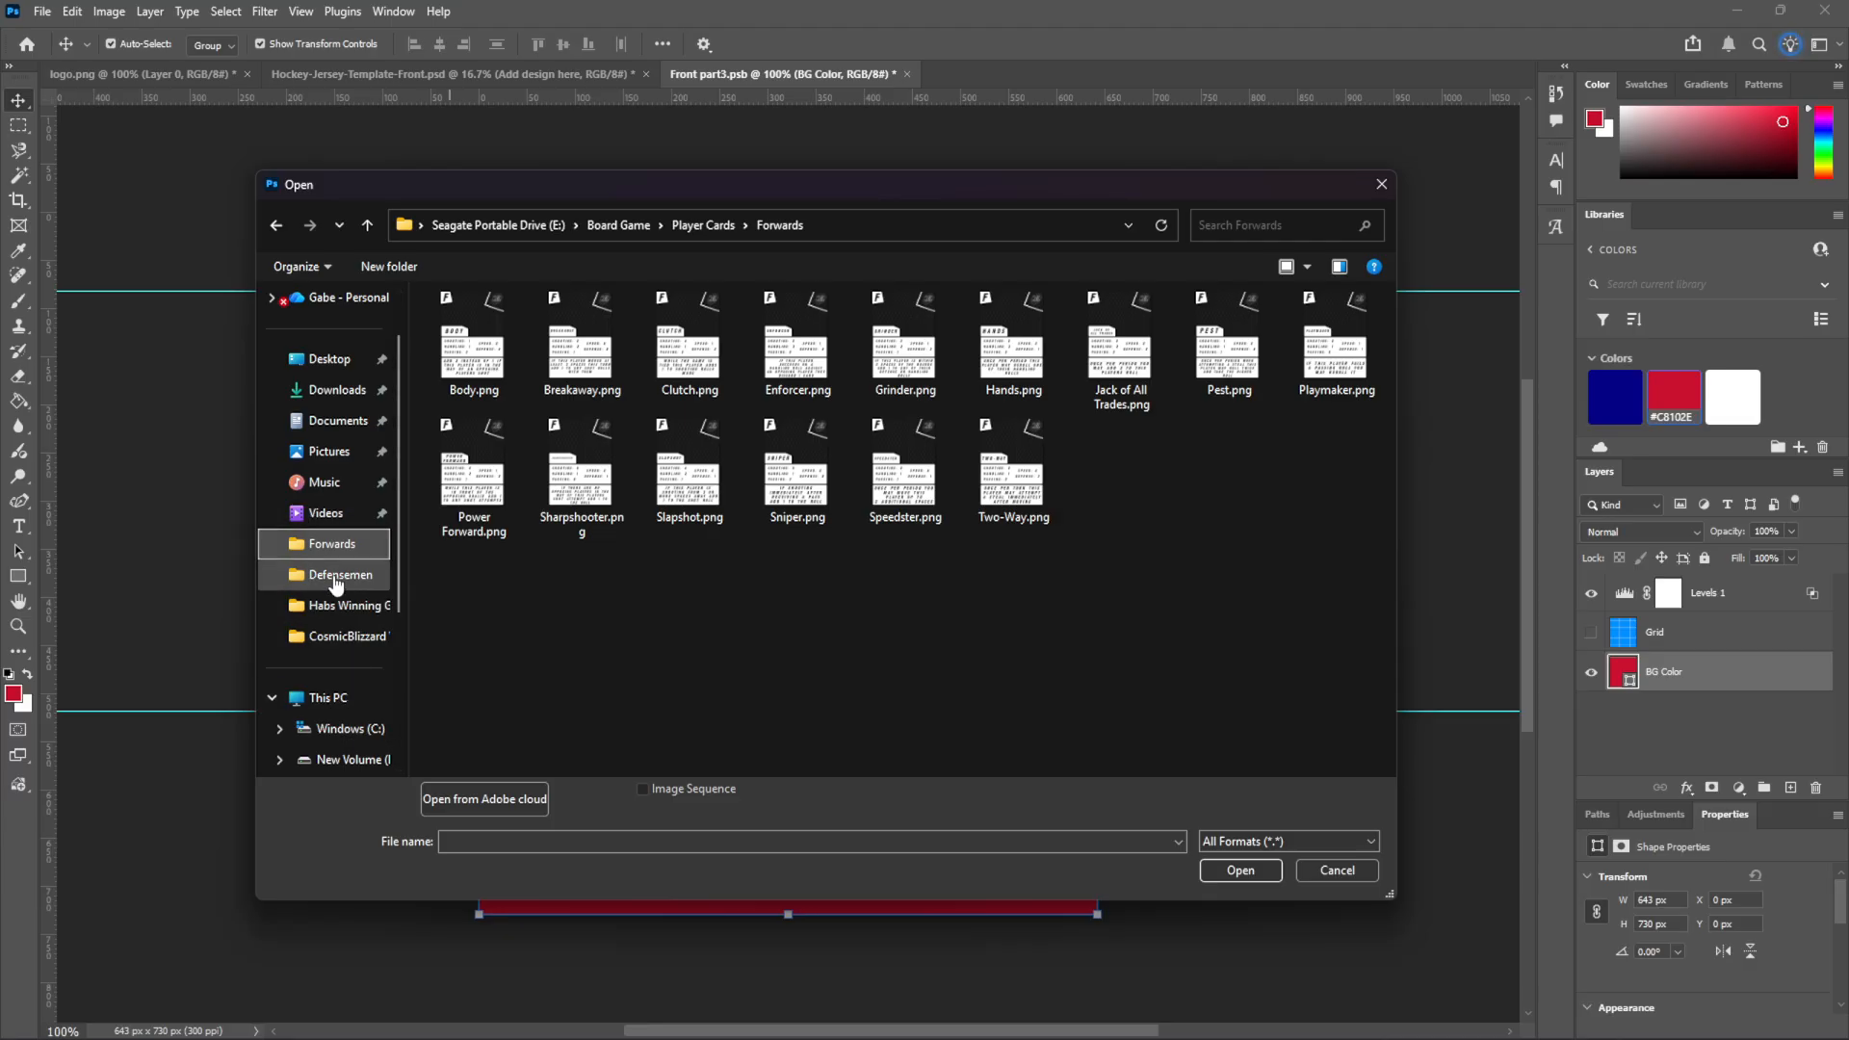
{"action": "scroll", "coordinate": [339, 598], "scroll_direction": "down", "scroll_amount": 3}
{"action": "left_click", "coordinate": [353, 551]}
{"action": "scroll", "coordinate": [656, 549], "scroll_direction": "down", "scroll_amount": 5}
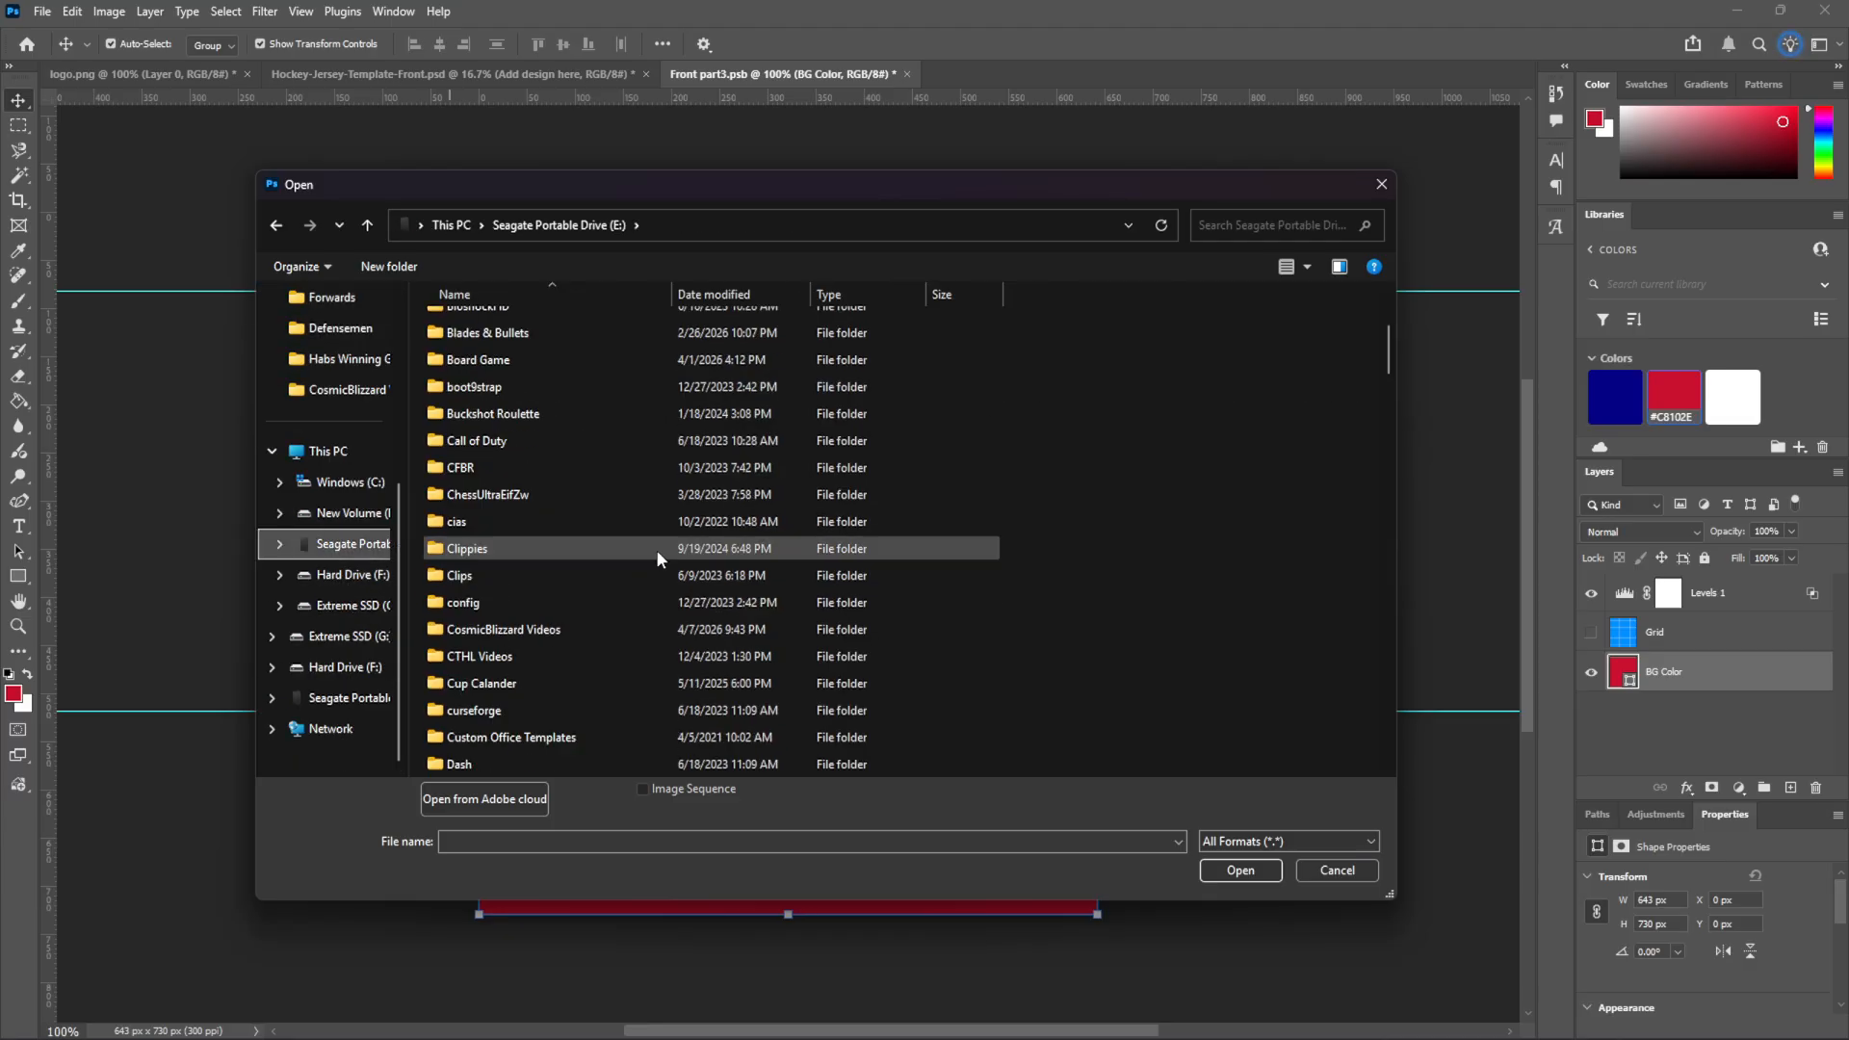
{"action": "scroll", "coordinate": [578, 602], "scroll_direction": "down", "scroll_amount": 8}
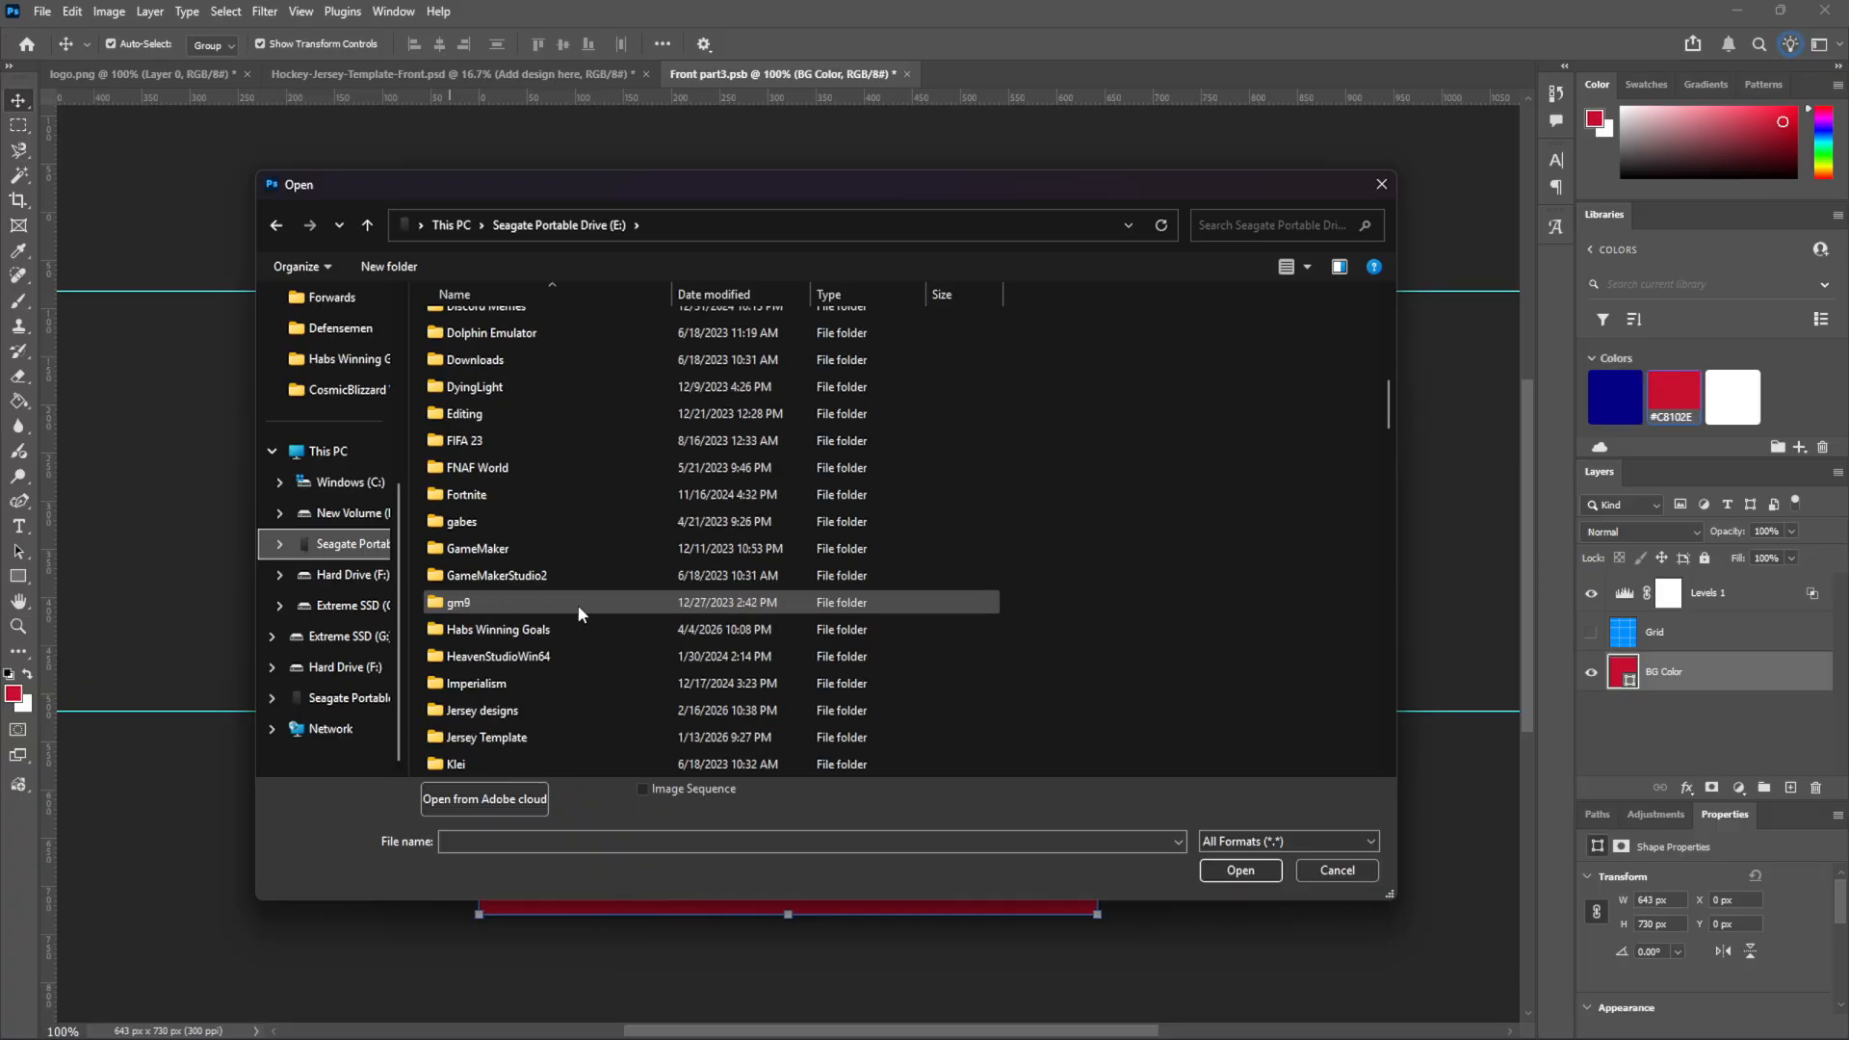
{"action": "double_click", "coordinate": [524, 576]}
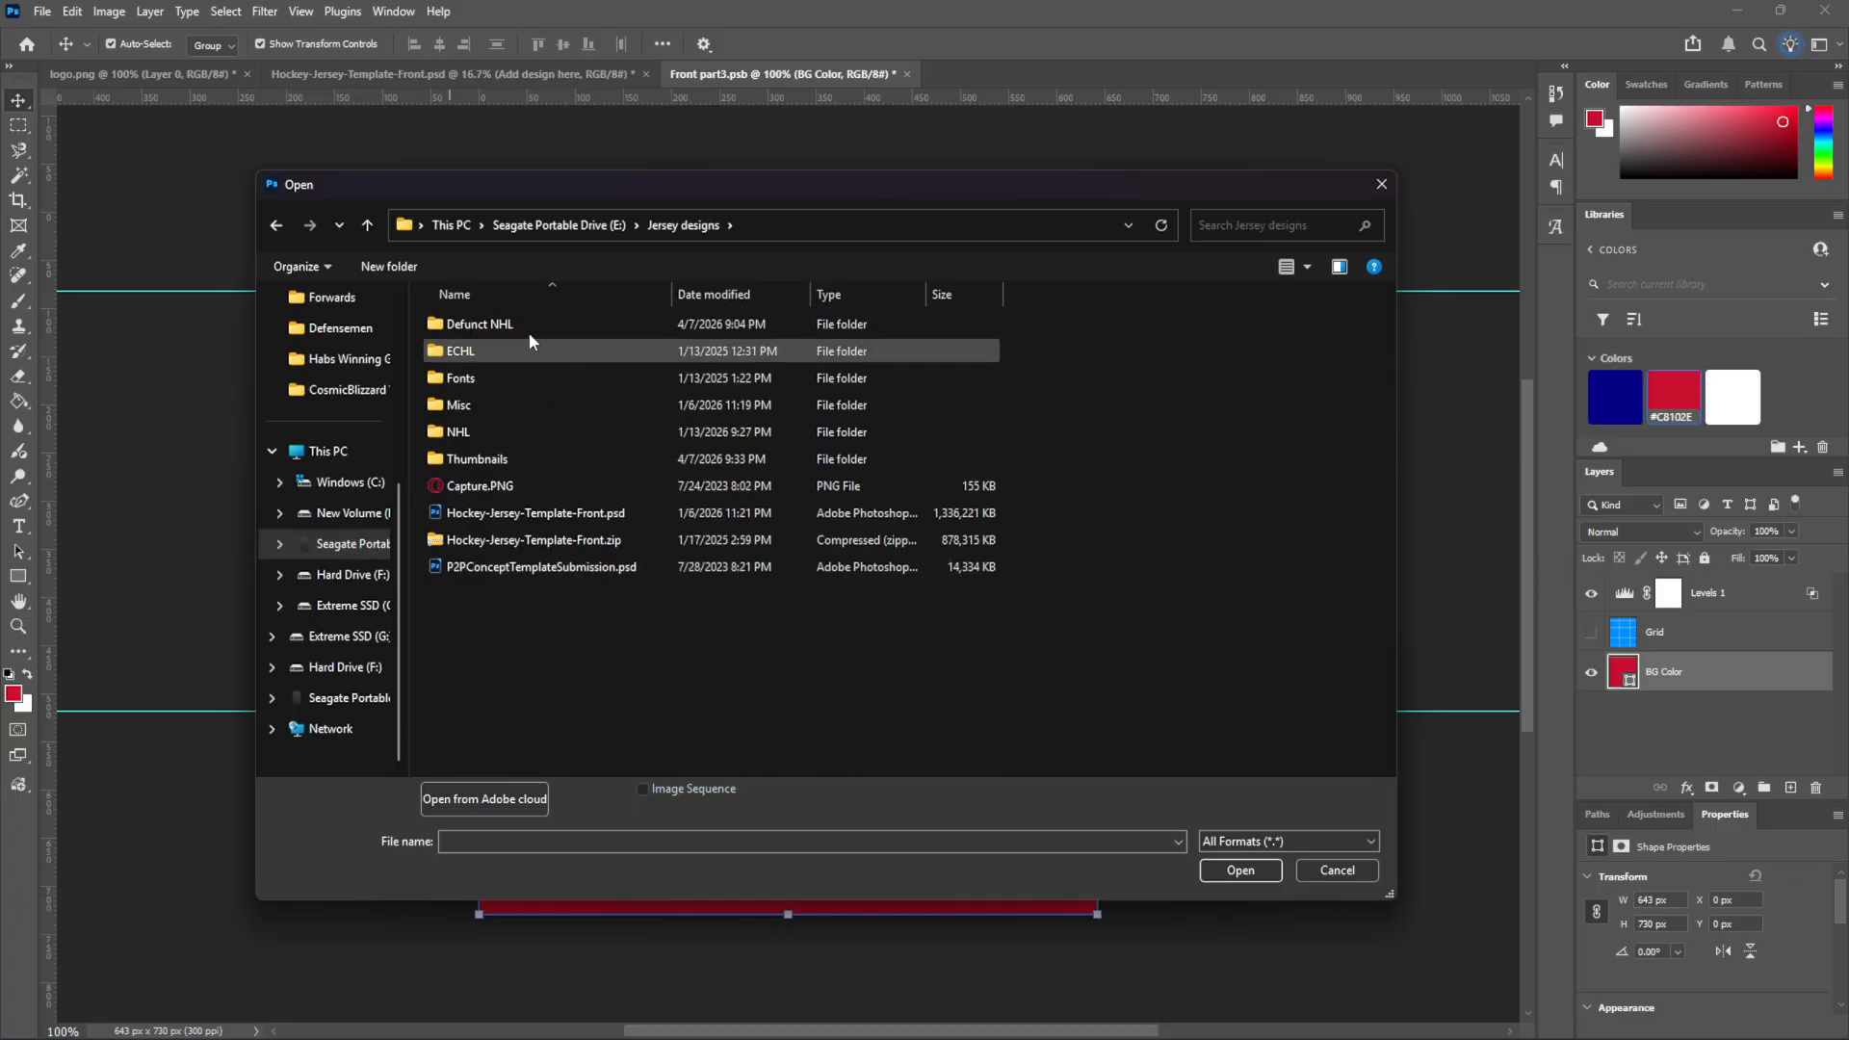
{"action": "left_click", "coordinate": [461, 434]}
{"action": "double_click", "coordinate": [460, 434]}
{"action": "scroll", "coordinate": [674, 626], "scroll_direction": "down", "scroll_amount": 5}
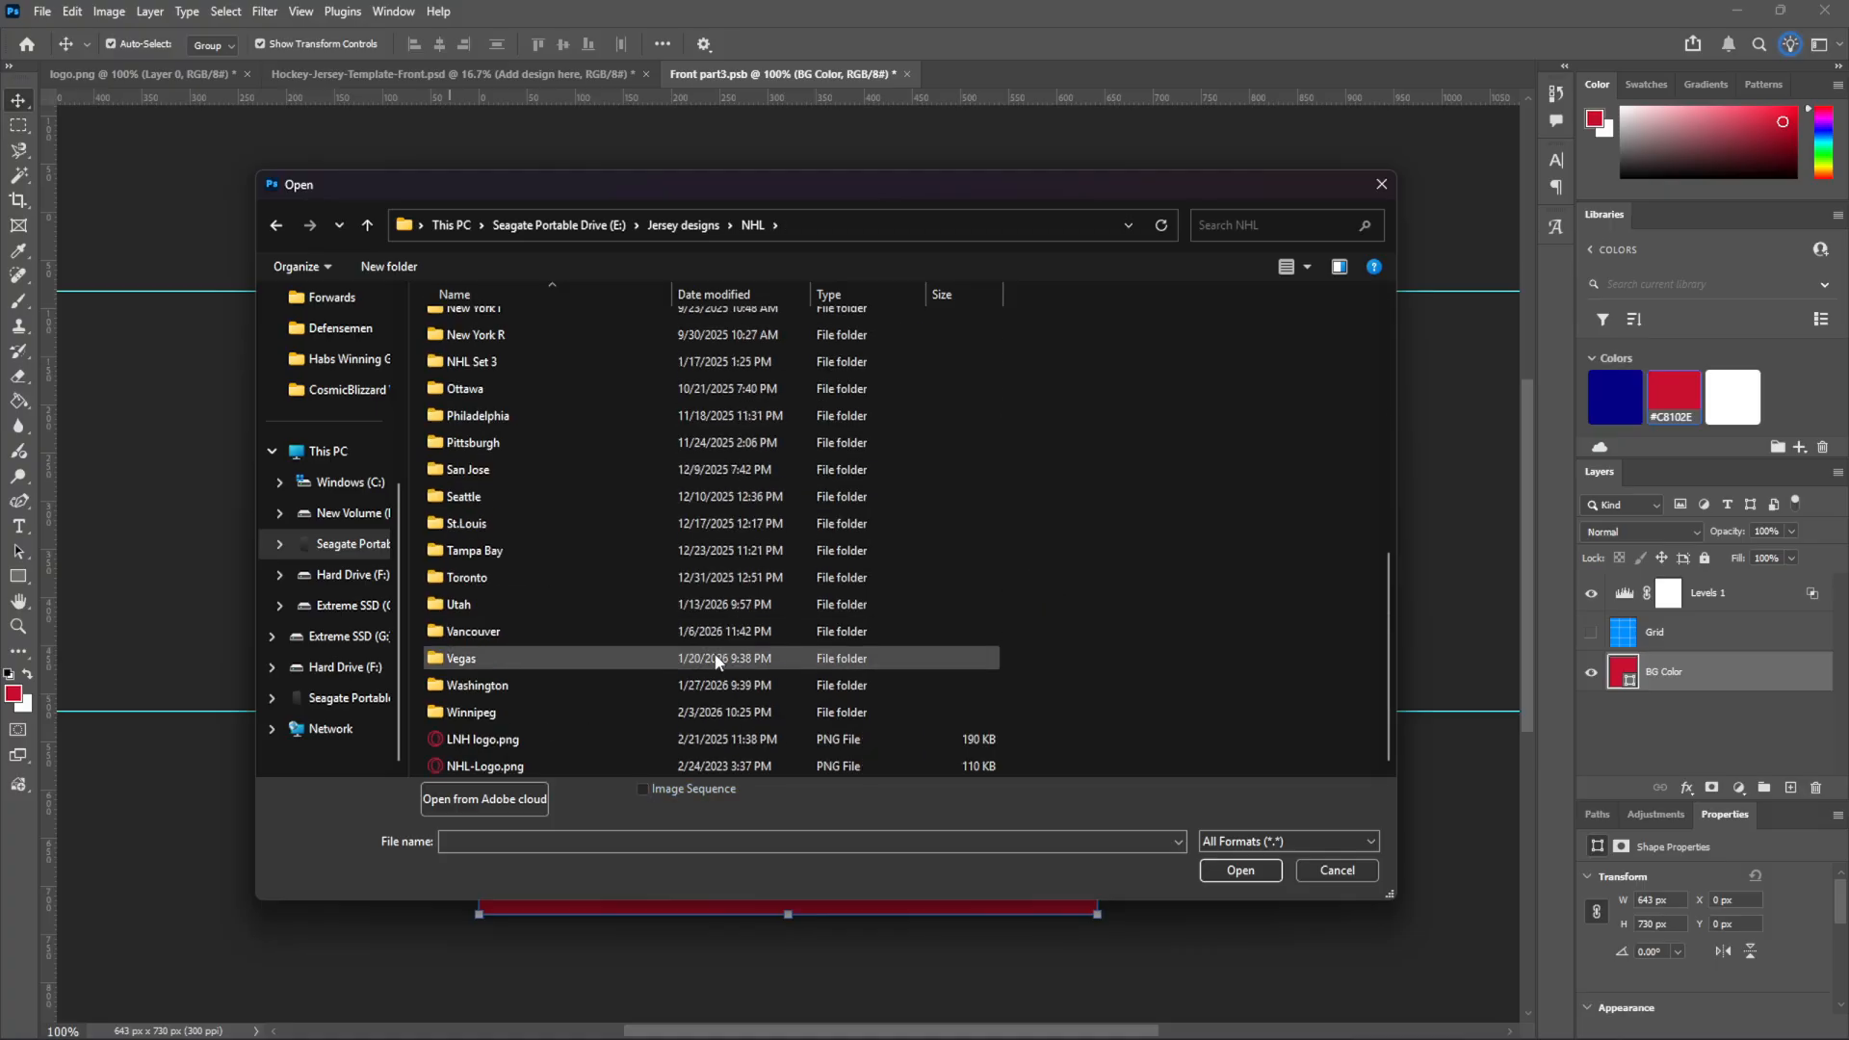
{"action": "double_click", "coordinate": [526, 765]}
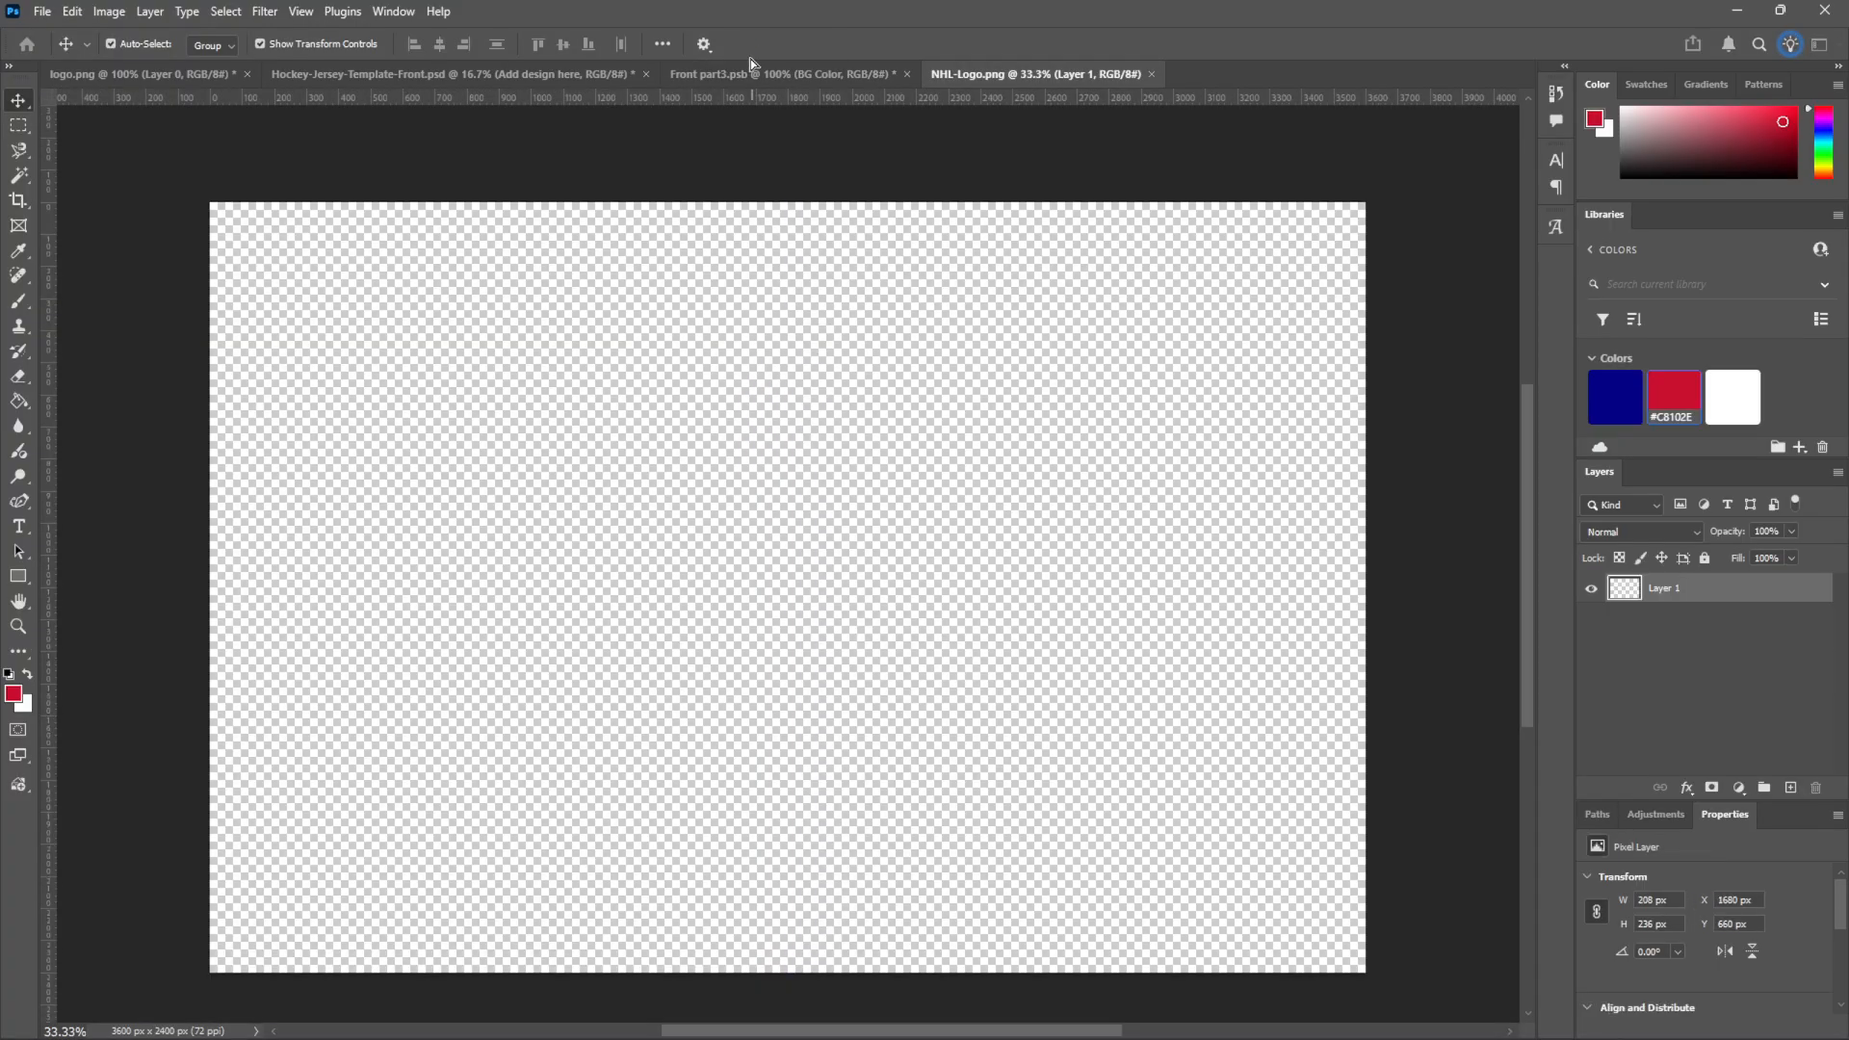
Copy the NHL logo layer into Front part3.psb, placing it at about X 218 px, Y 194 px, and go back to NHL-Logo.png
{"action": "left_click_drag", "start_coordinate": [739, 79], "coordinate": [805, 511]}
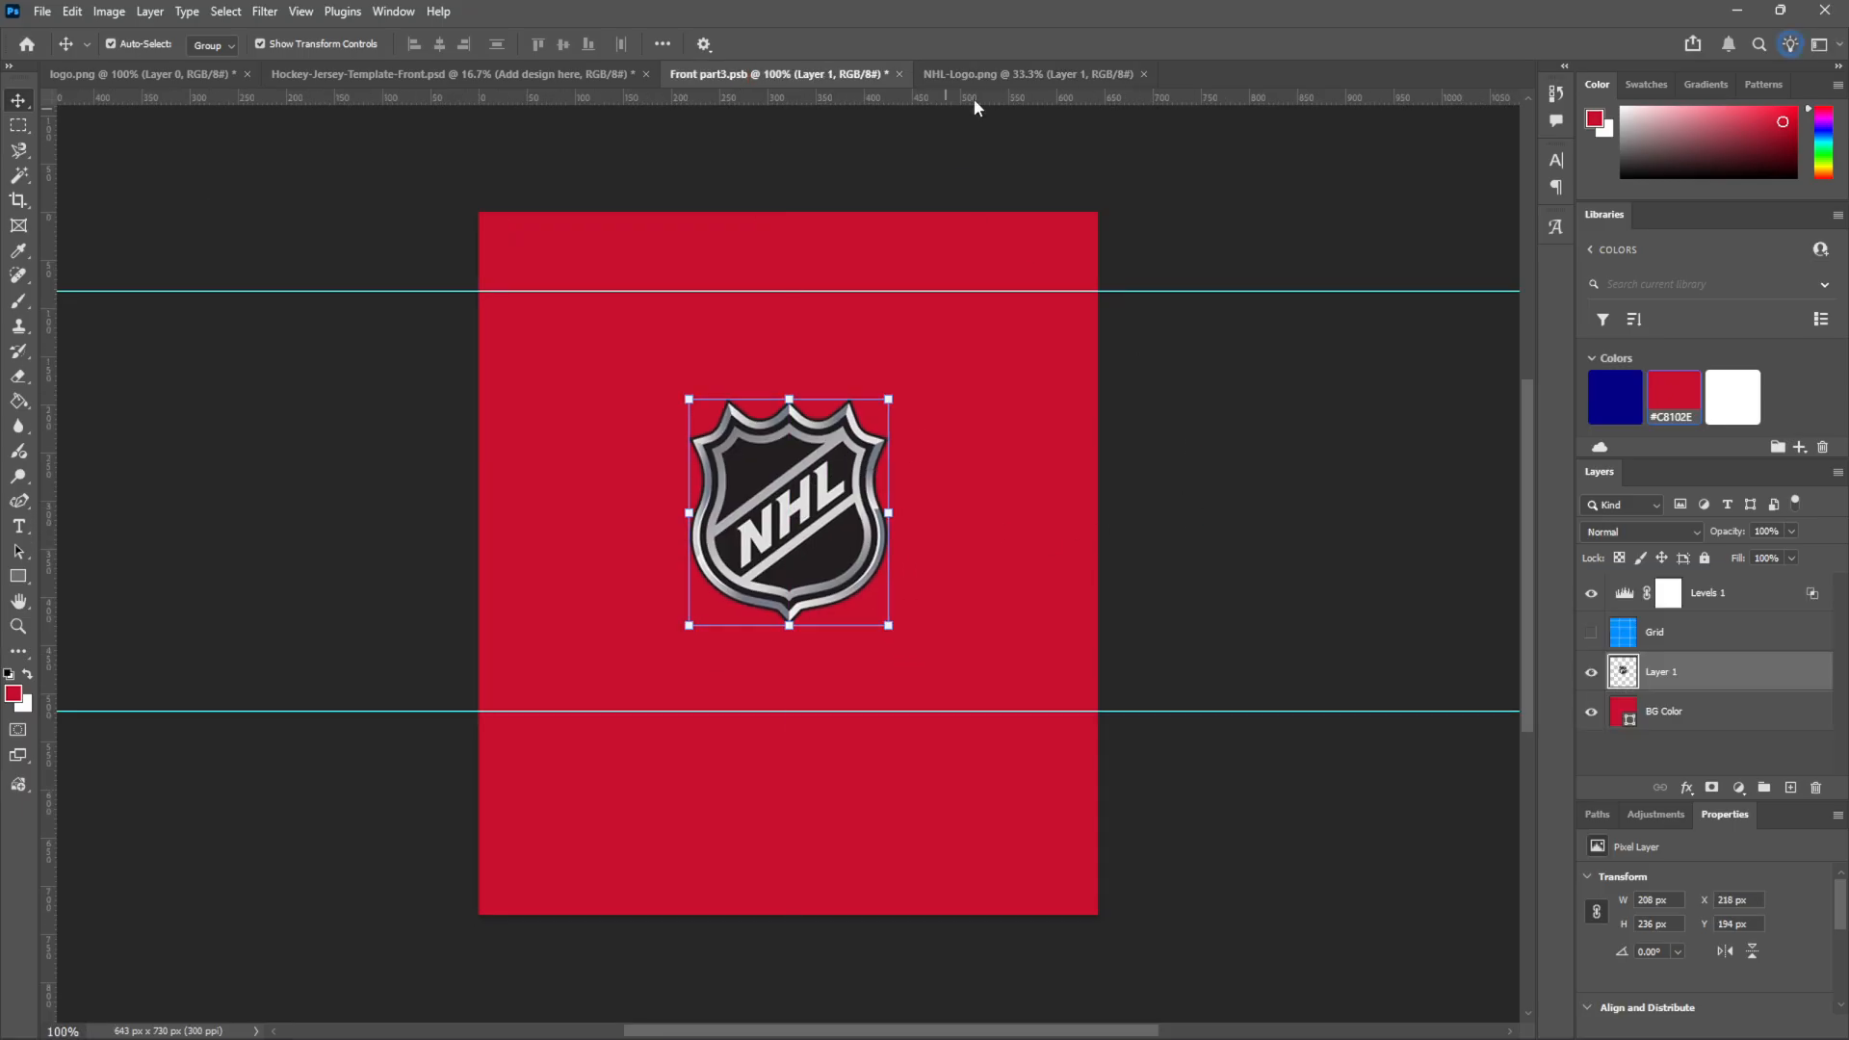
{"action": "left_click", "coordinate": [987, 74]}
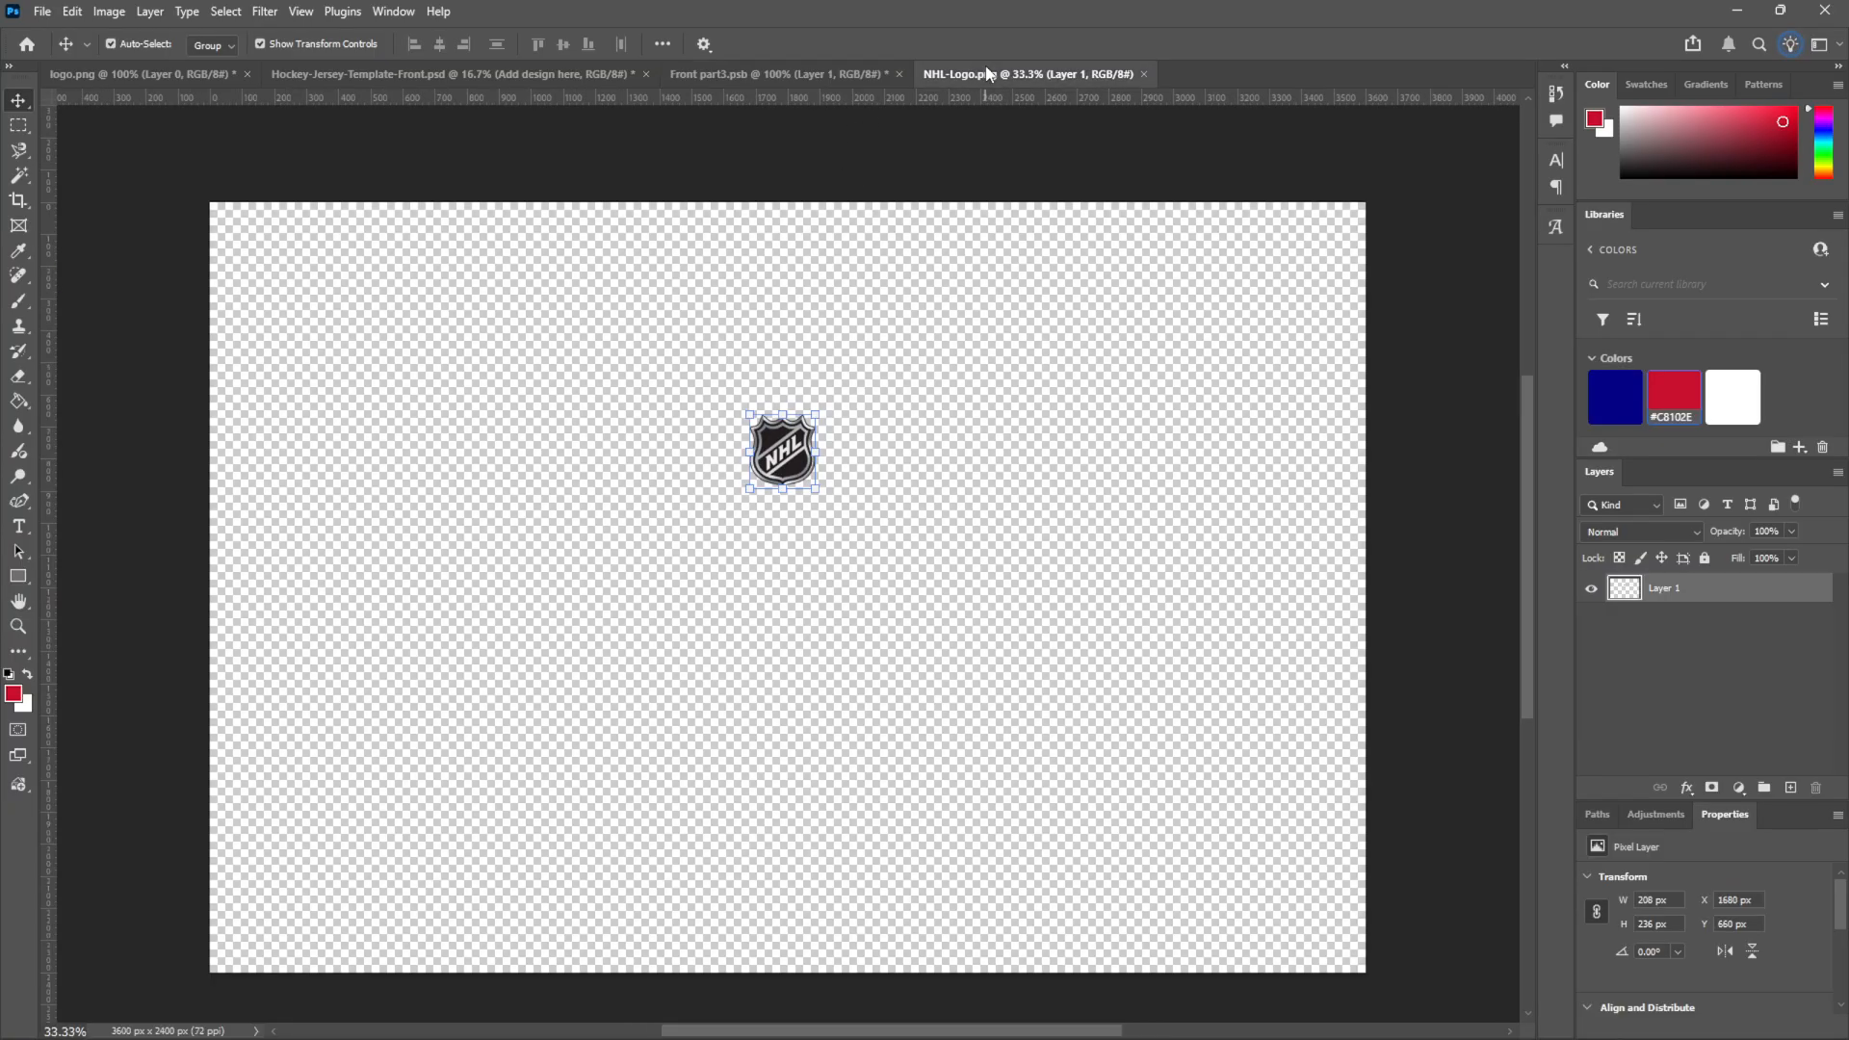
Save Front part3.psb, return to Hockey-Jersey-Template-Front.psd, and close the Front part3.psb and NHL-Logo.png documents
{"action": "left_click", "coordinate": [911, 74]}
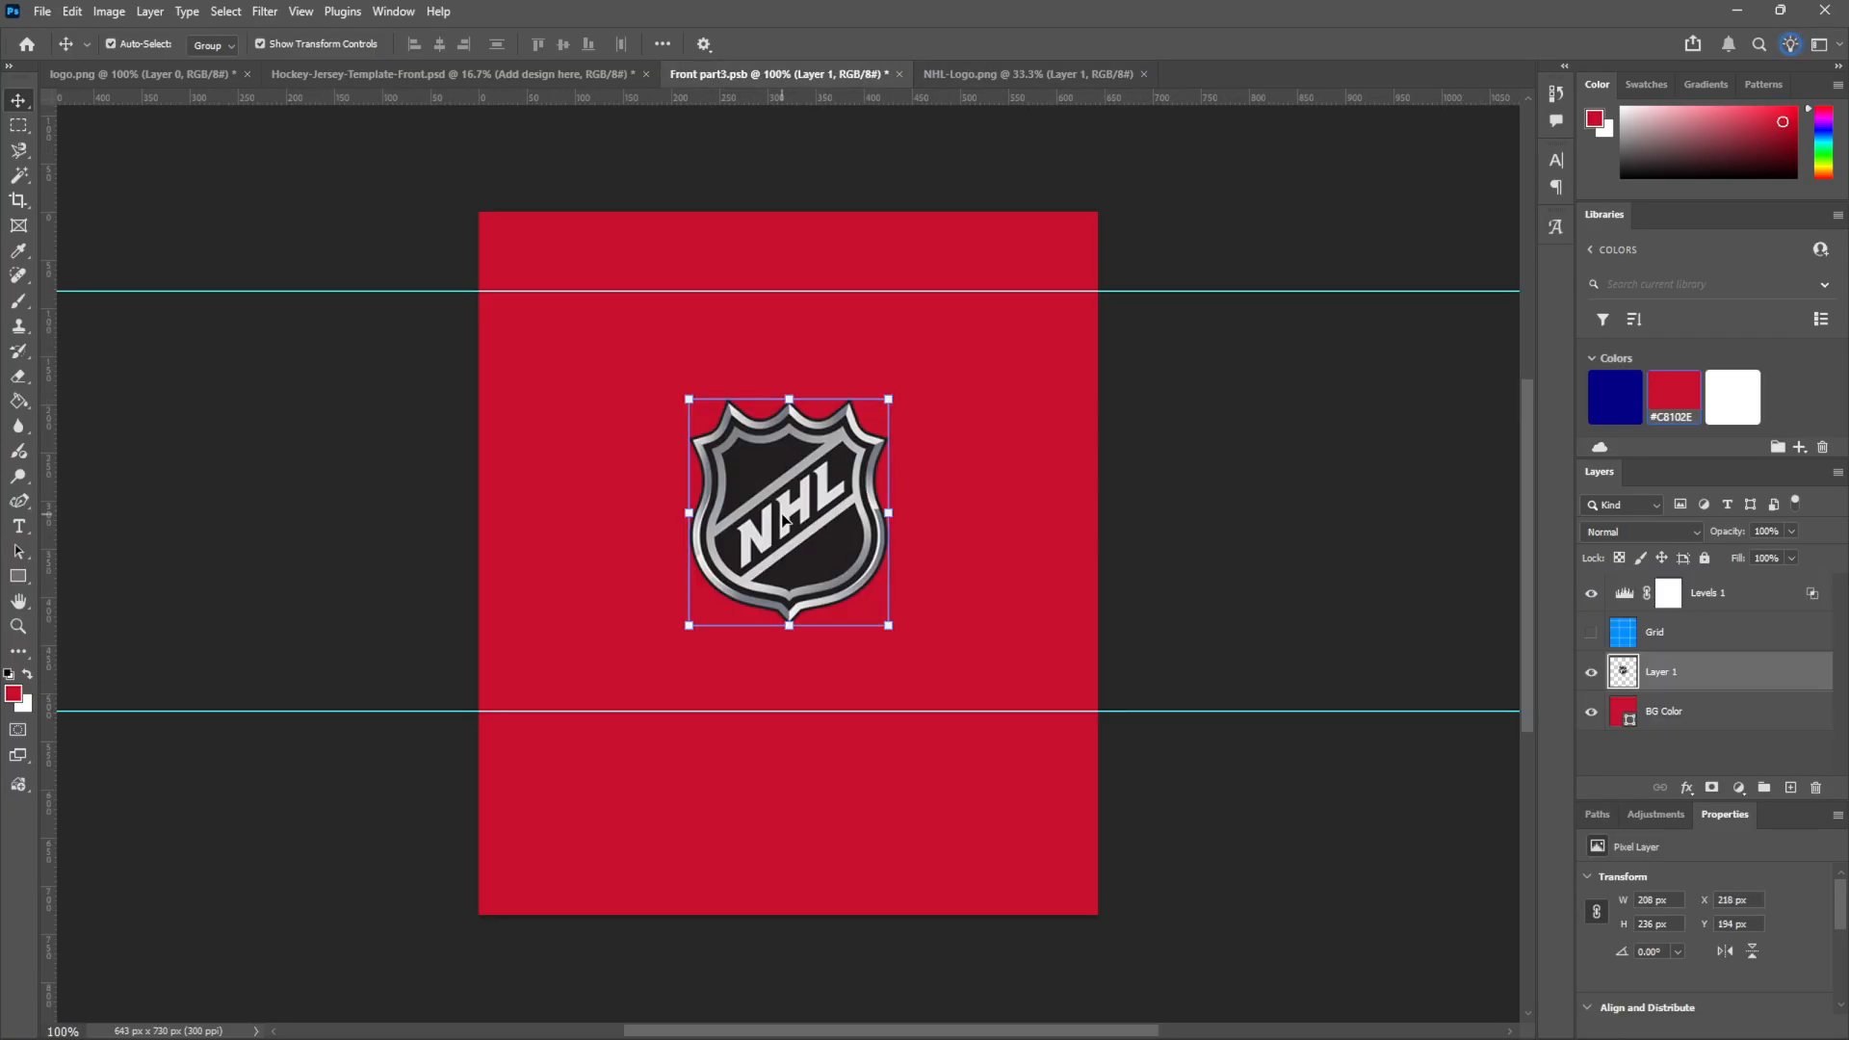
{"action": "key", "text": "ctrl+s"}
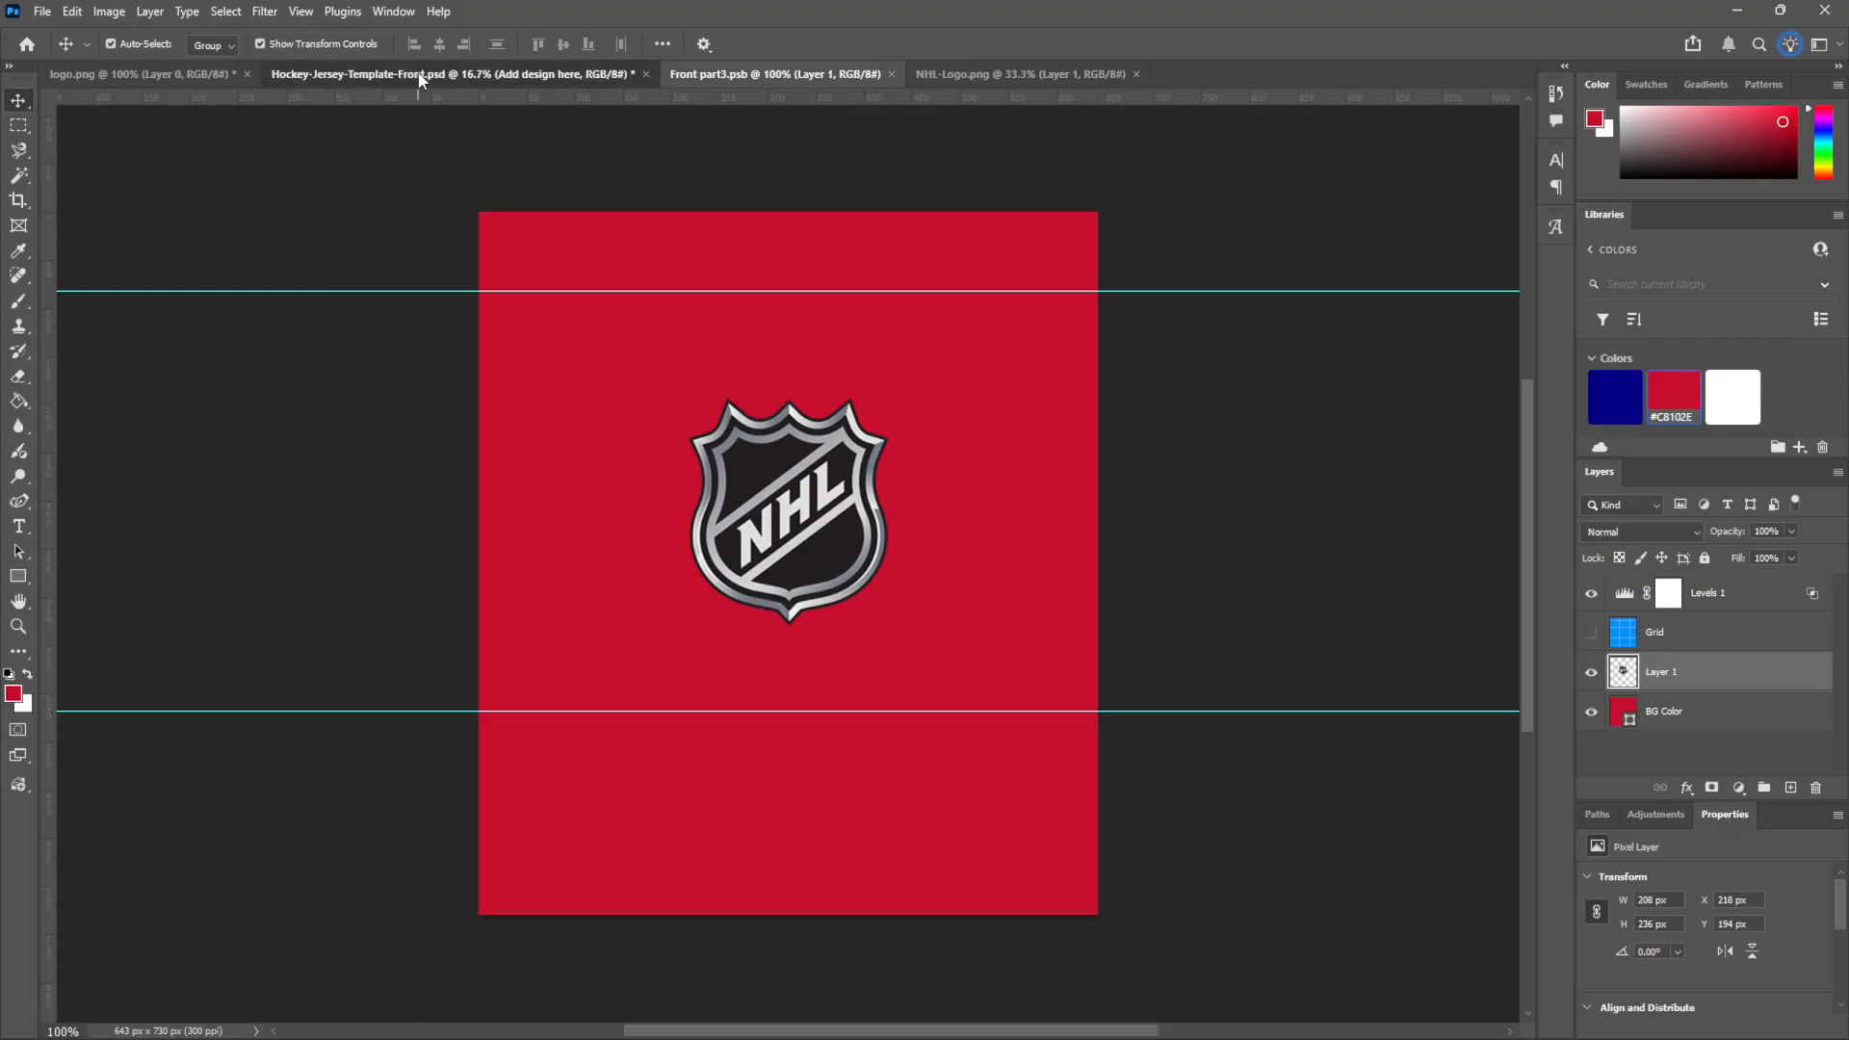
{"action": "left_click", "coordinate": [419, 76]}
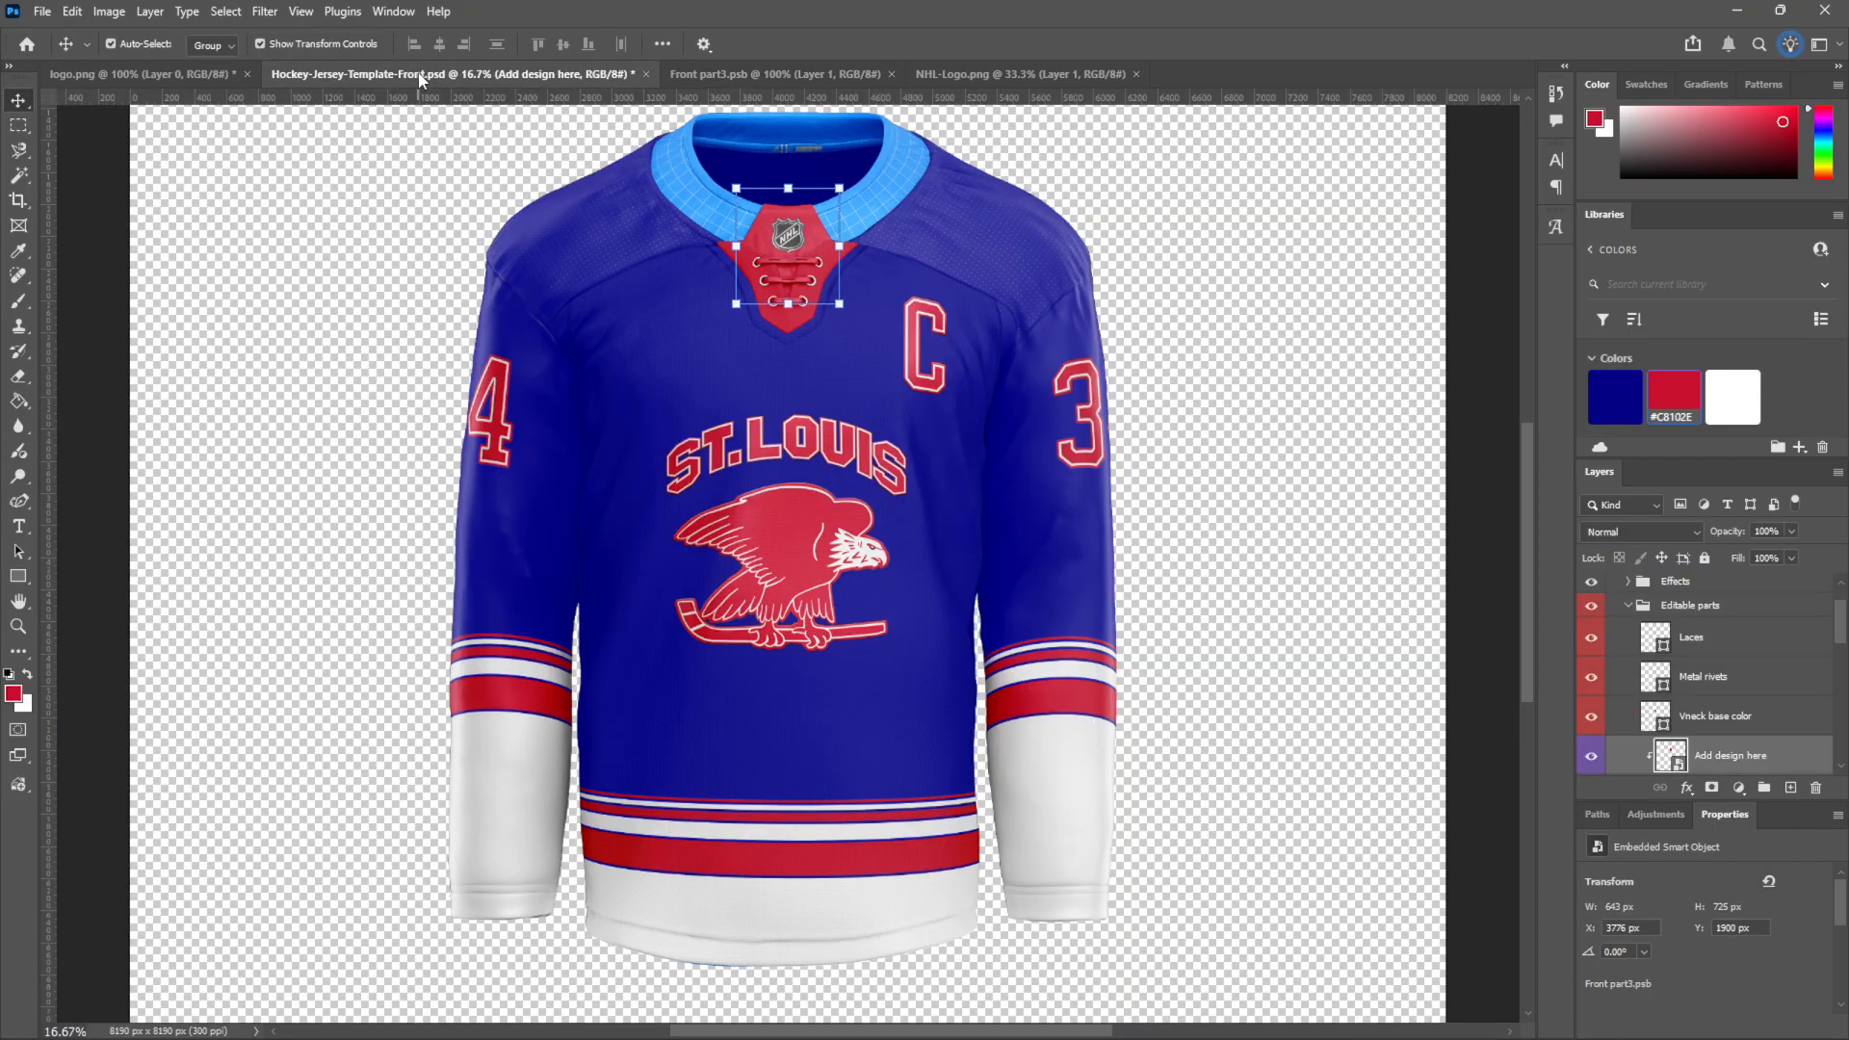
{"action": "left_click", "coordinate": [888, 74]}
{"action": "left_click", "coordinate": [891, 73]}
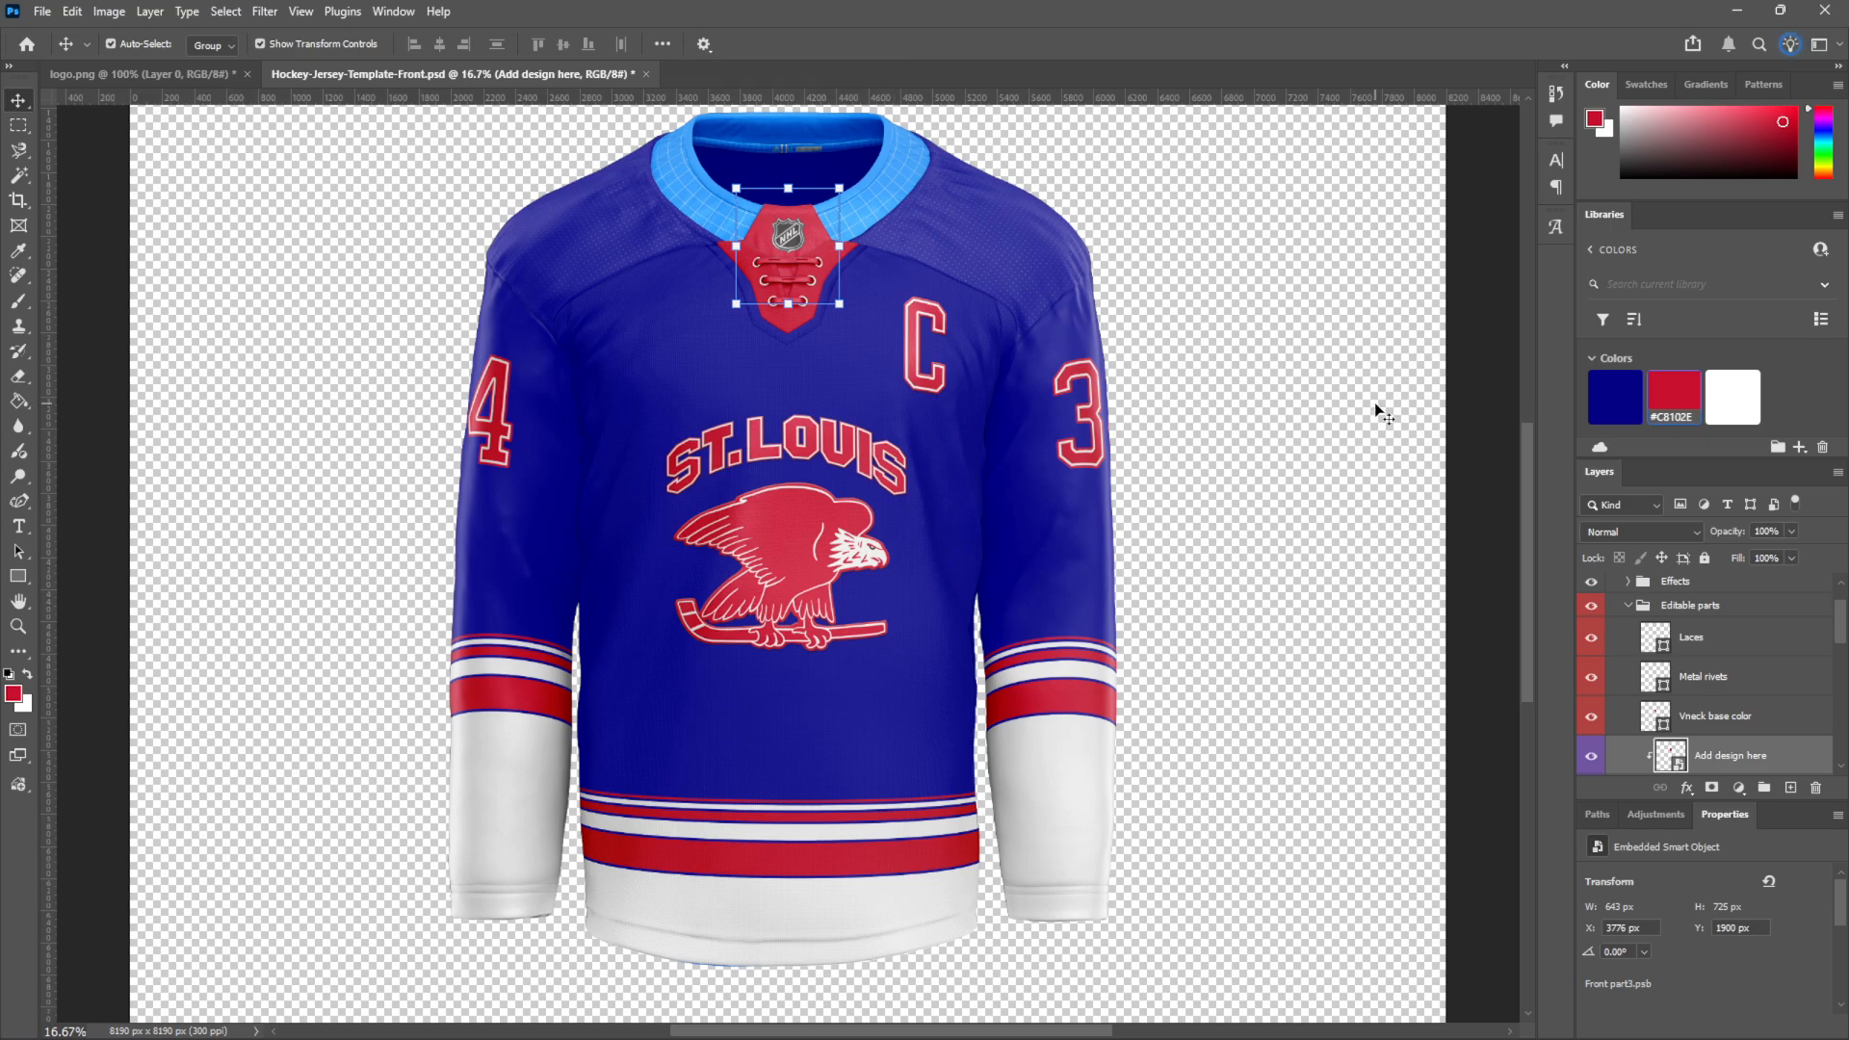
Collapse the straight laces collar group in the jersey template
{"action": "scroll", "coordinate": [1676, 674], "scroll_direction": "up", "scroll_amount": 2}
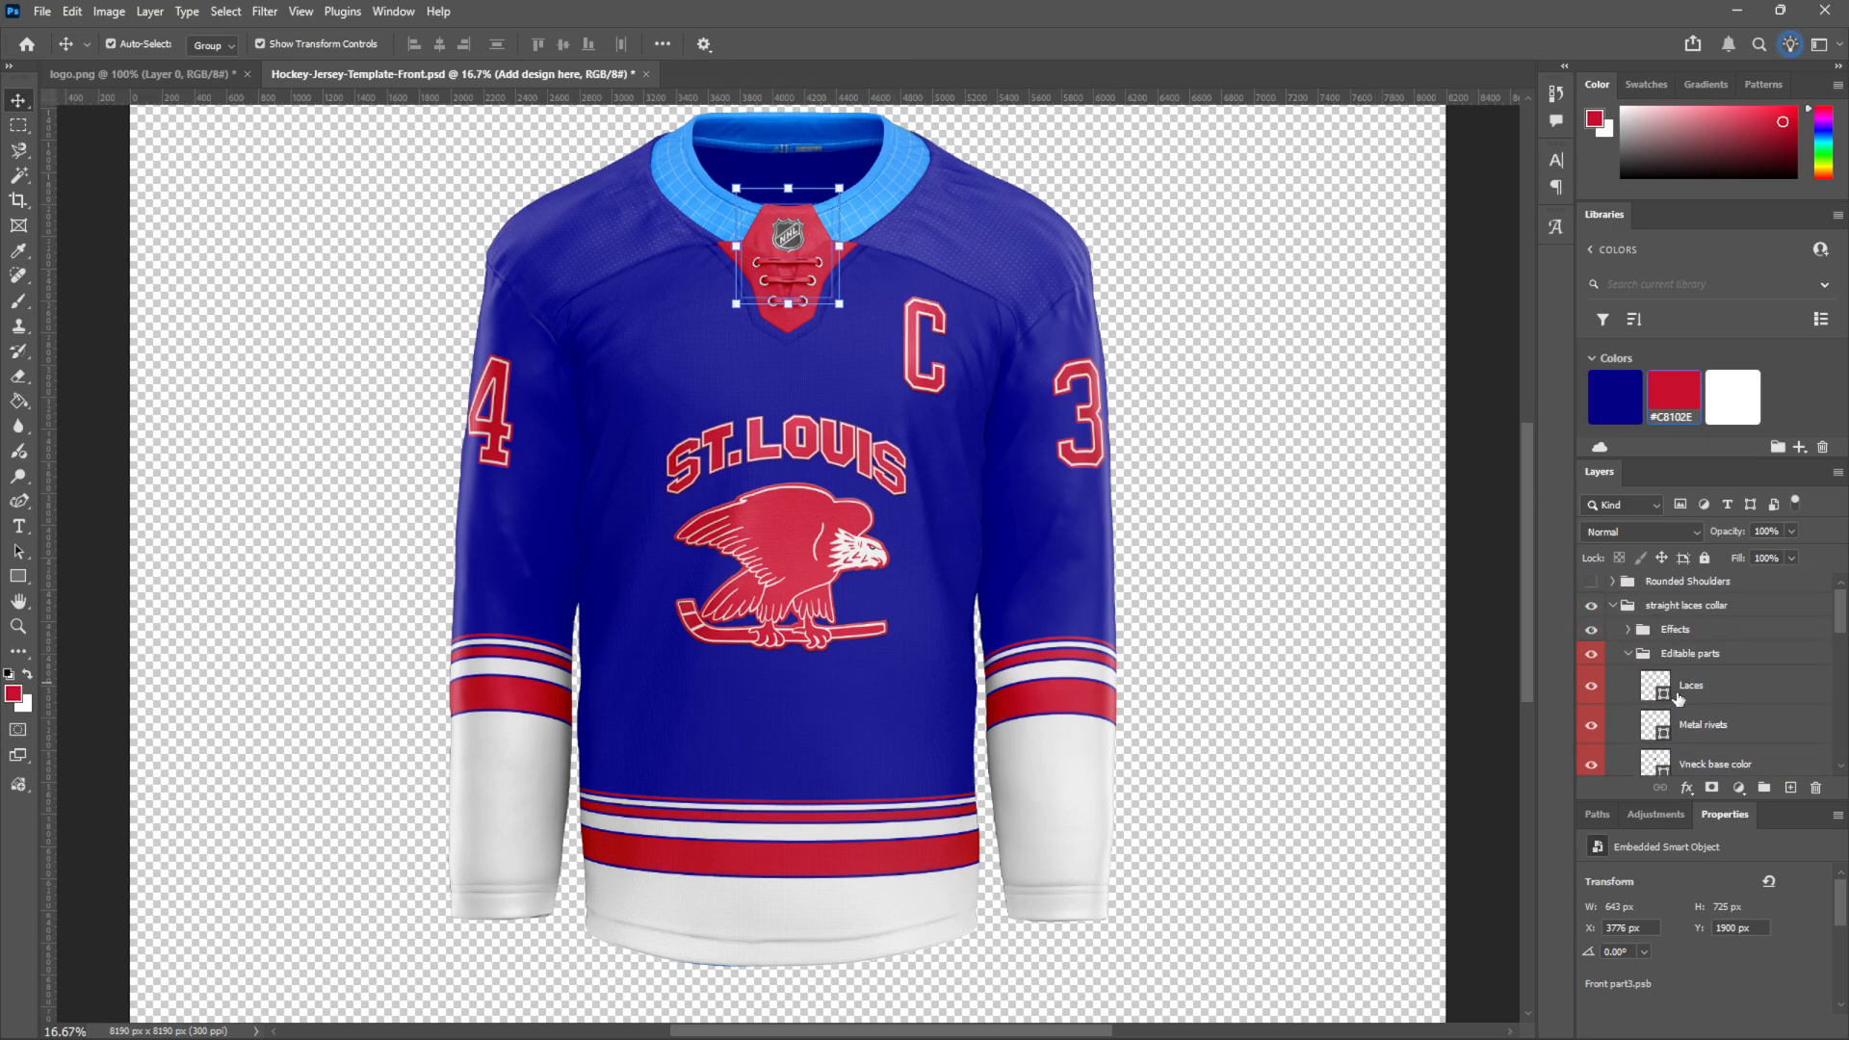
{"action": "left_click", "coordinate": [1625, 660]}
{"action": "left_click", "coordinate": [1627, 656]}
{"action": "left_click", "coordinate": [1692, 678]}
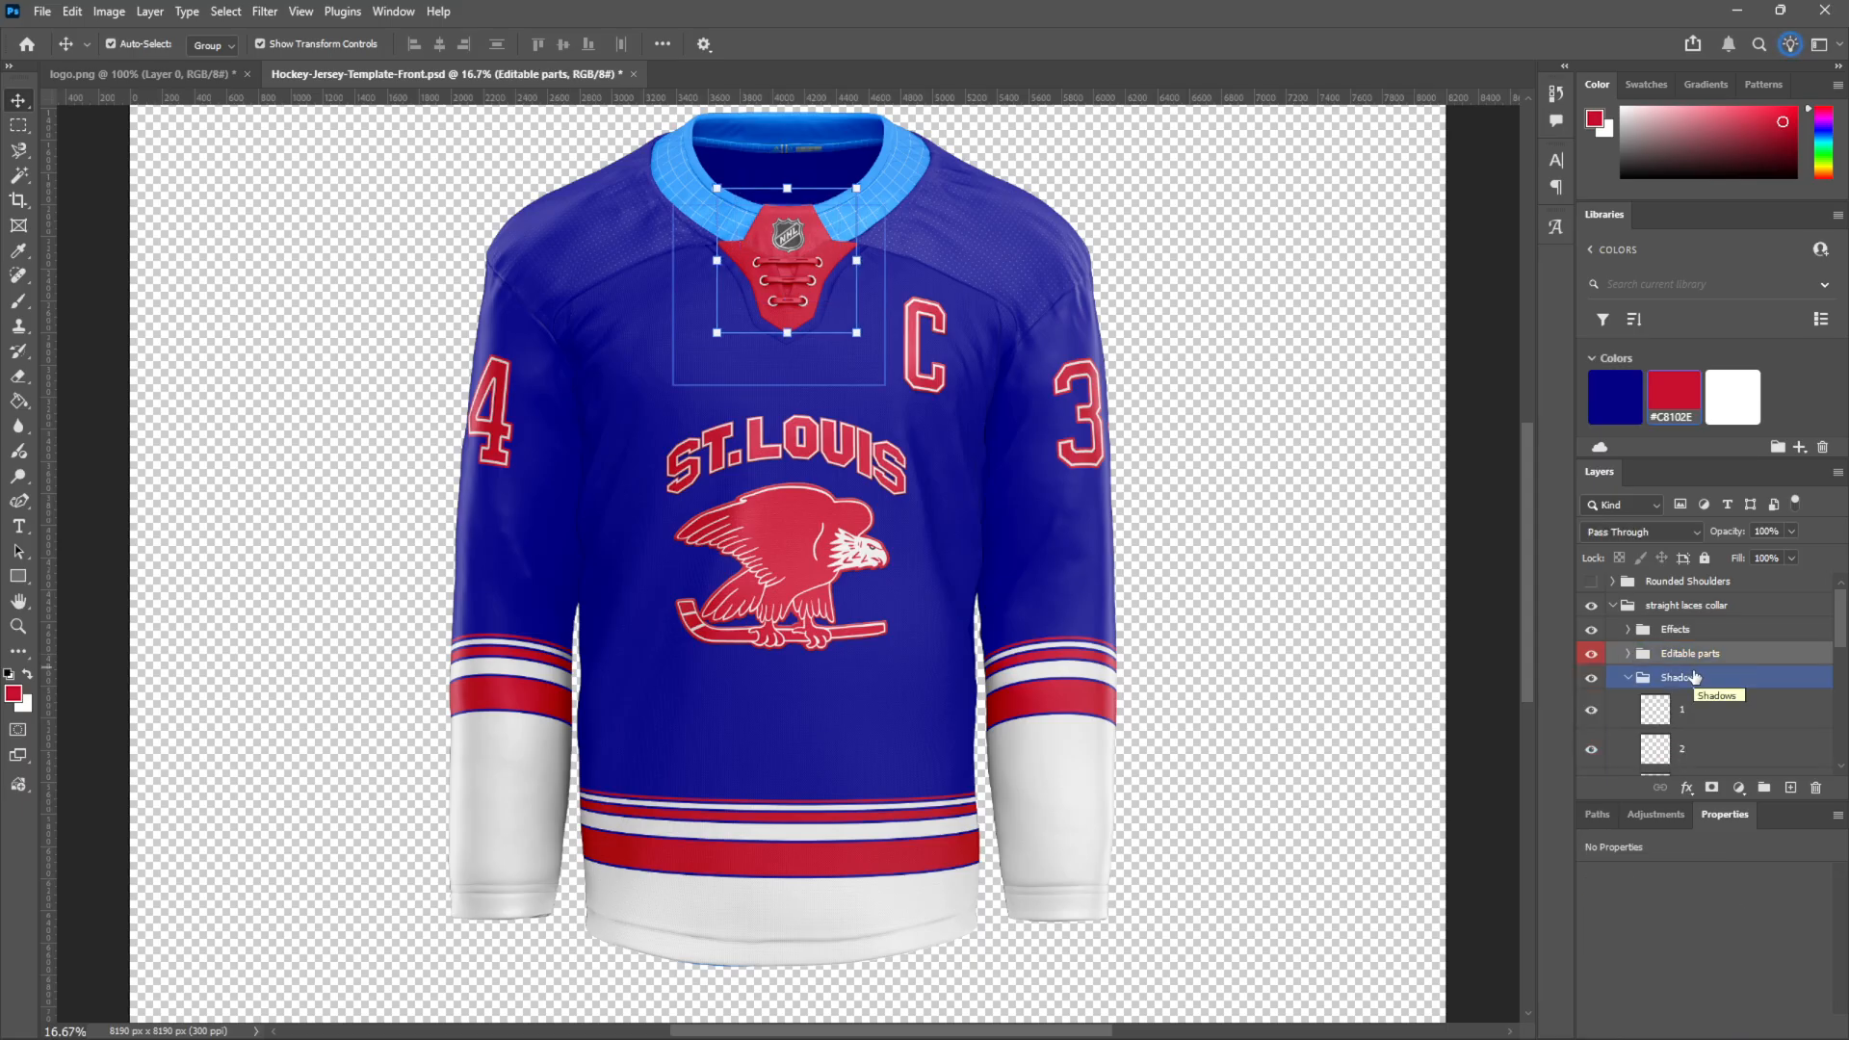
{"action": "scroll", "coordinate": [1697, 730], "scroll_direction": "down", "scroll_amount": 3}
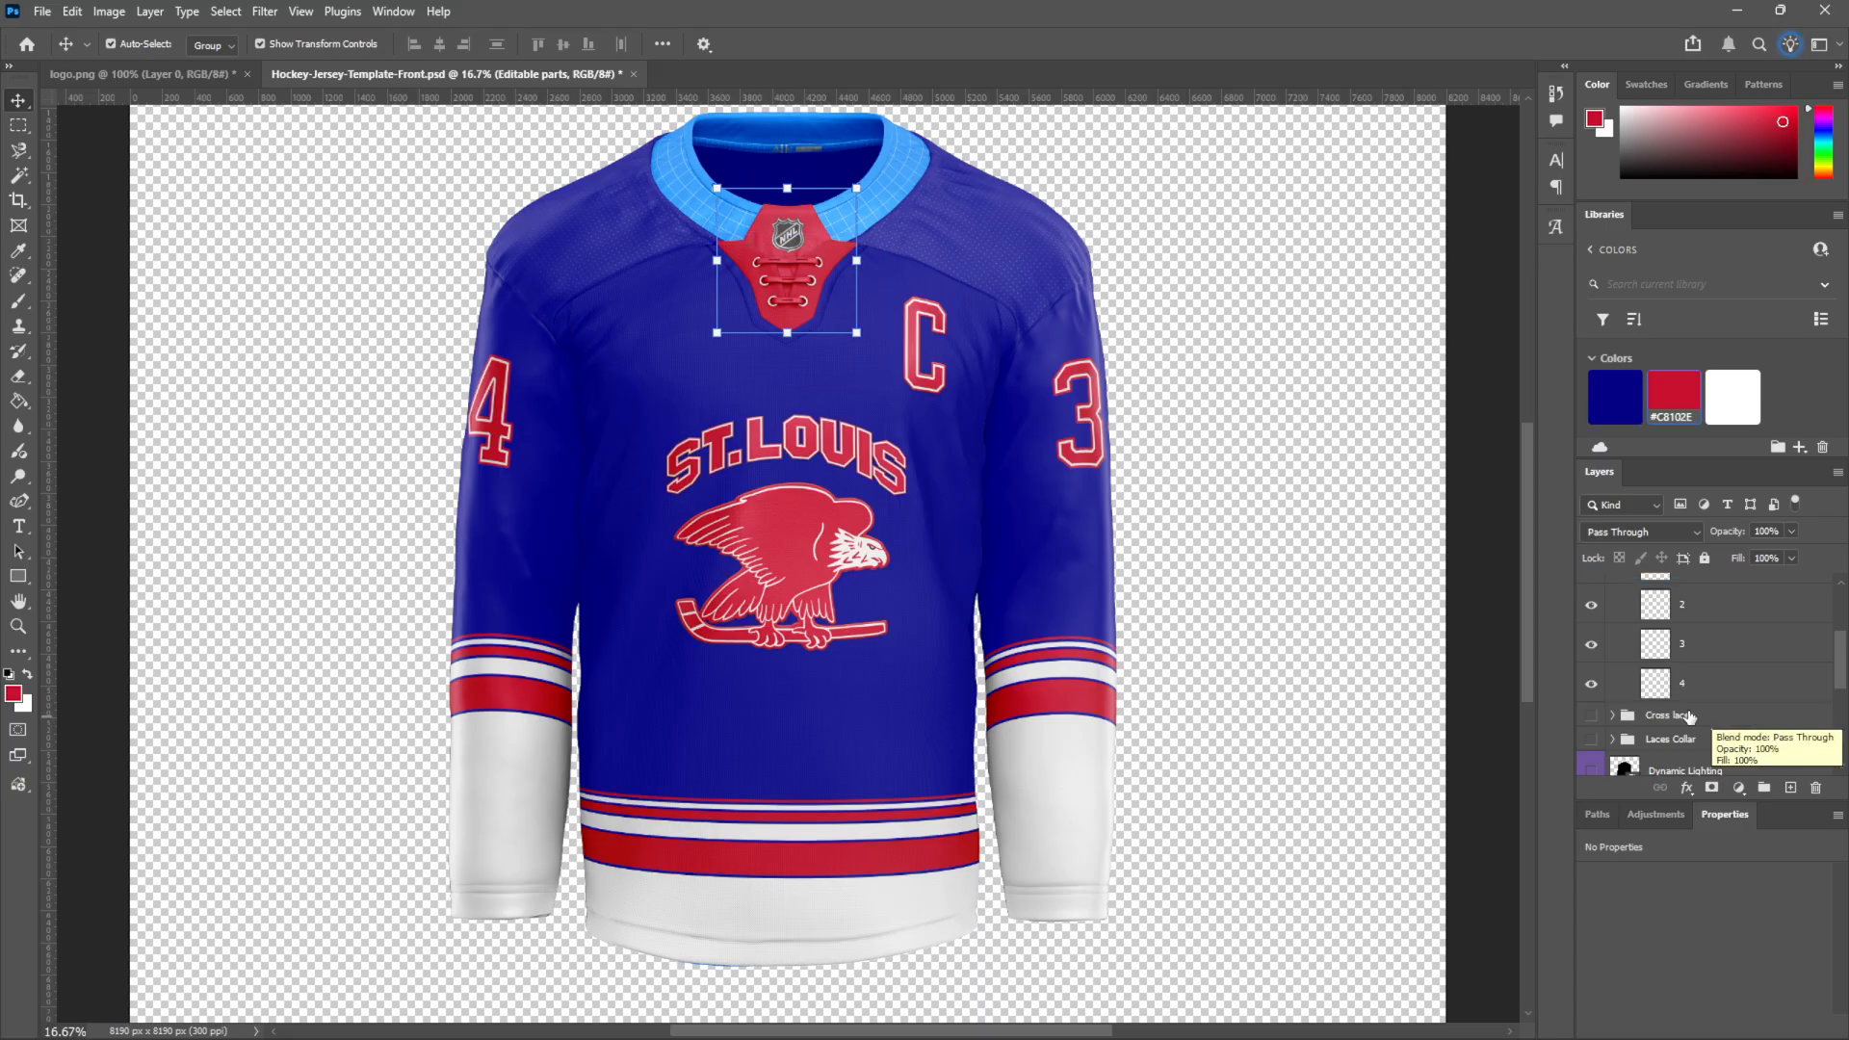
{"action": "scroll", "coordinate": [1642, 718], "scroll_direction": "up", "scroll_amount": 3}
{"action": "left_click", "coordinate": [1635, 687]}
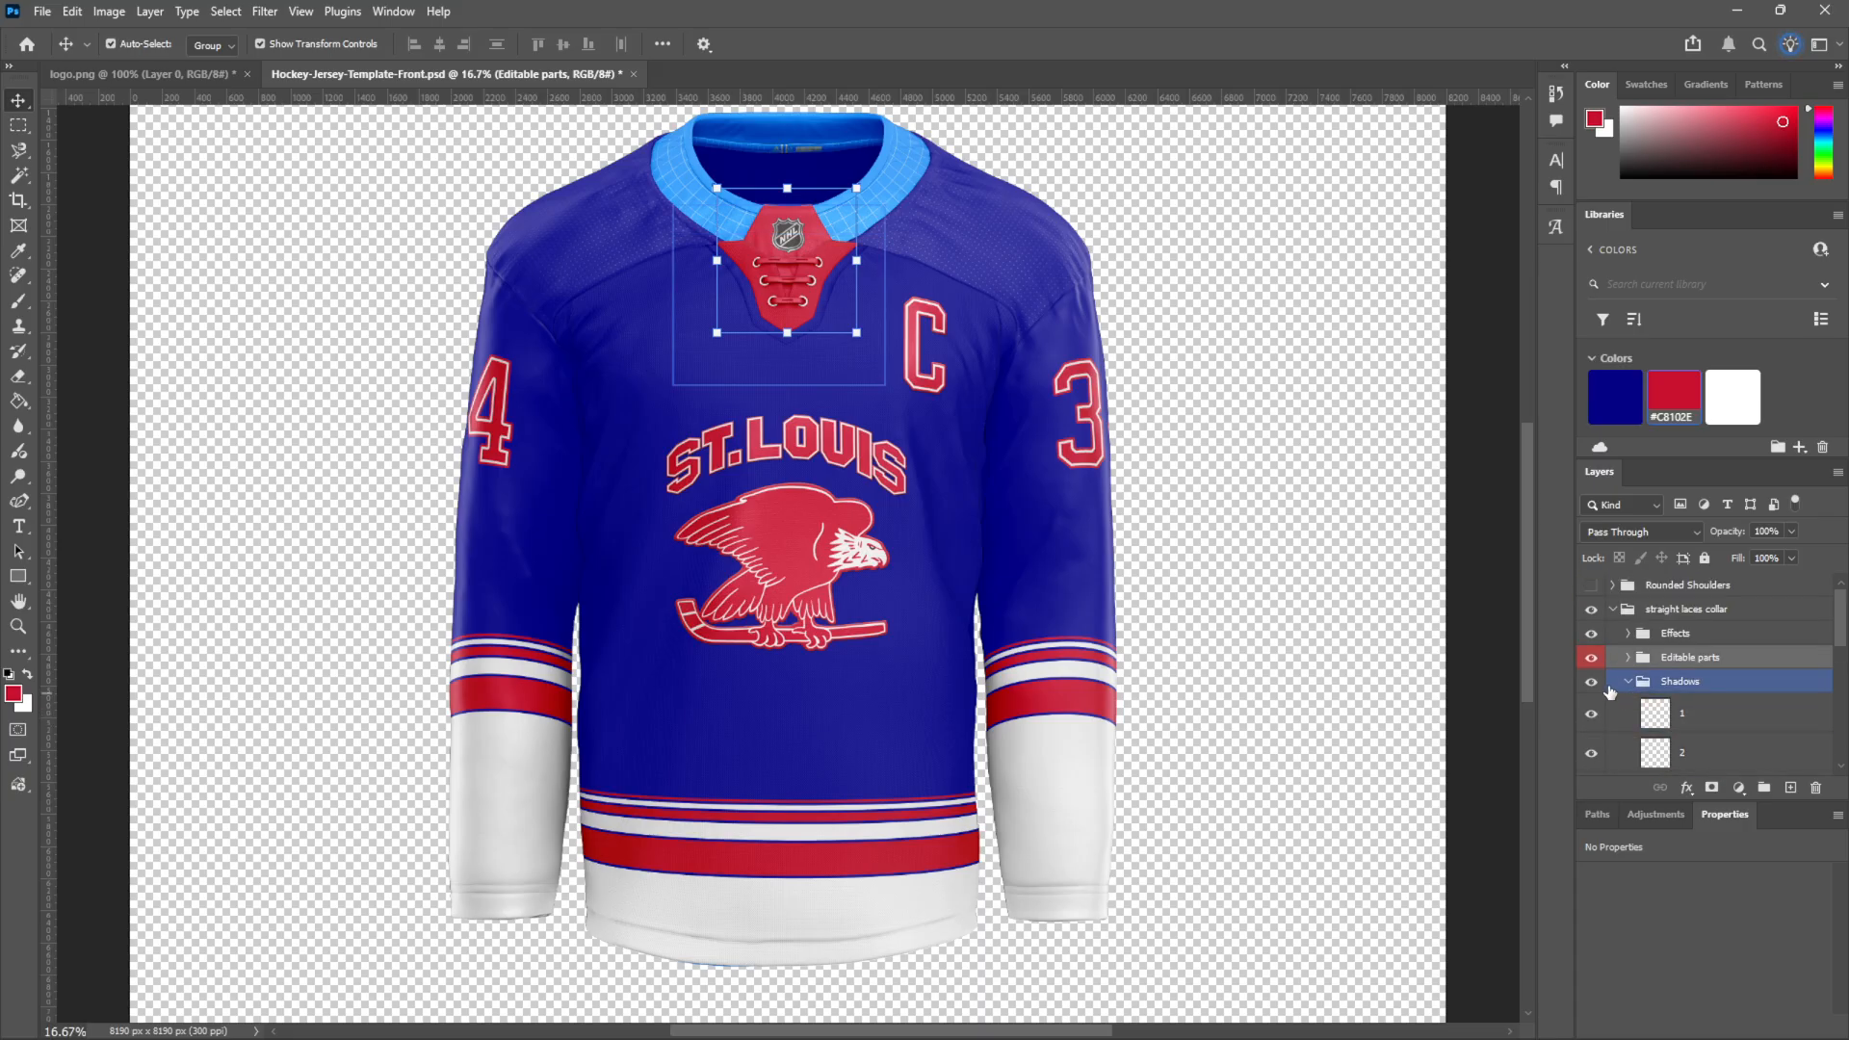
{"action": "left_click", "coordinate": [1618, 610]}
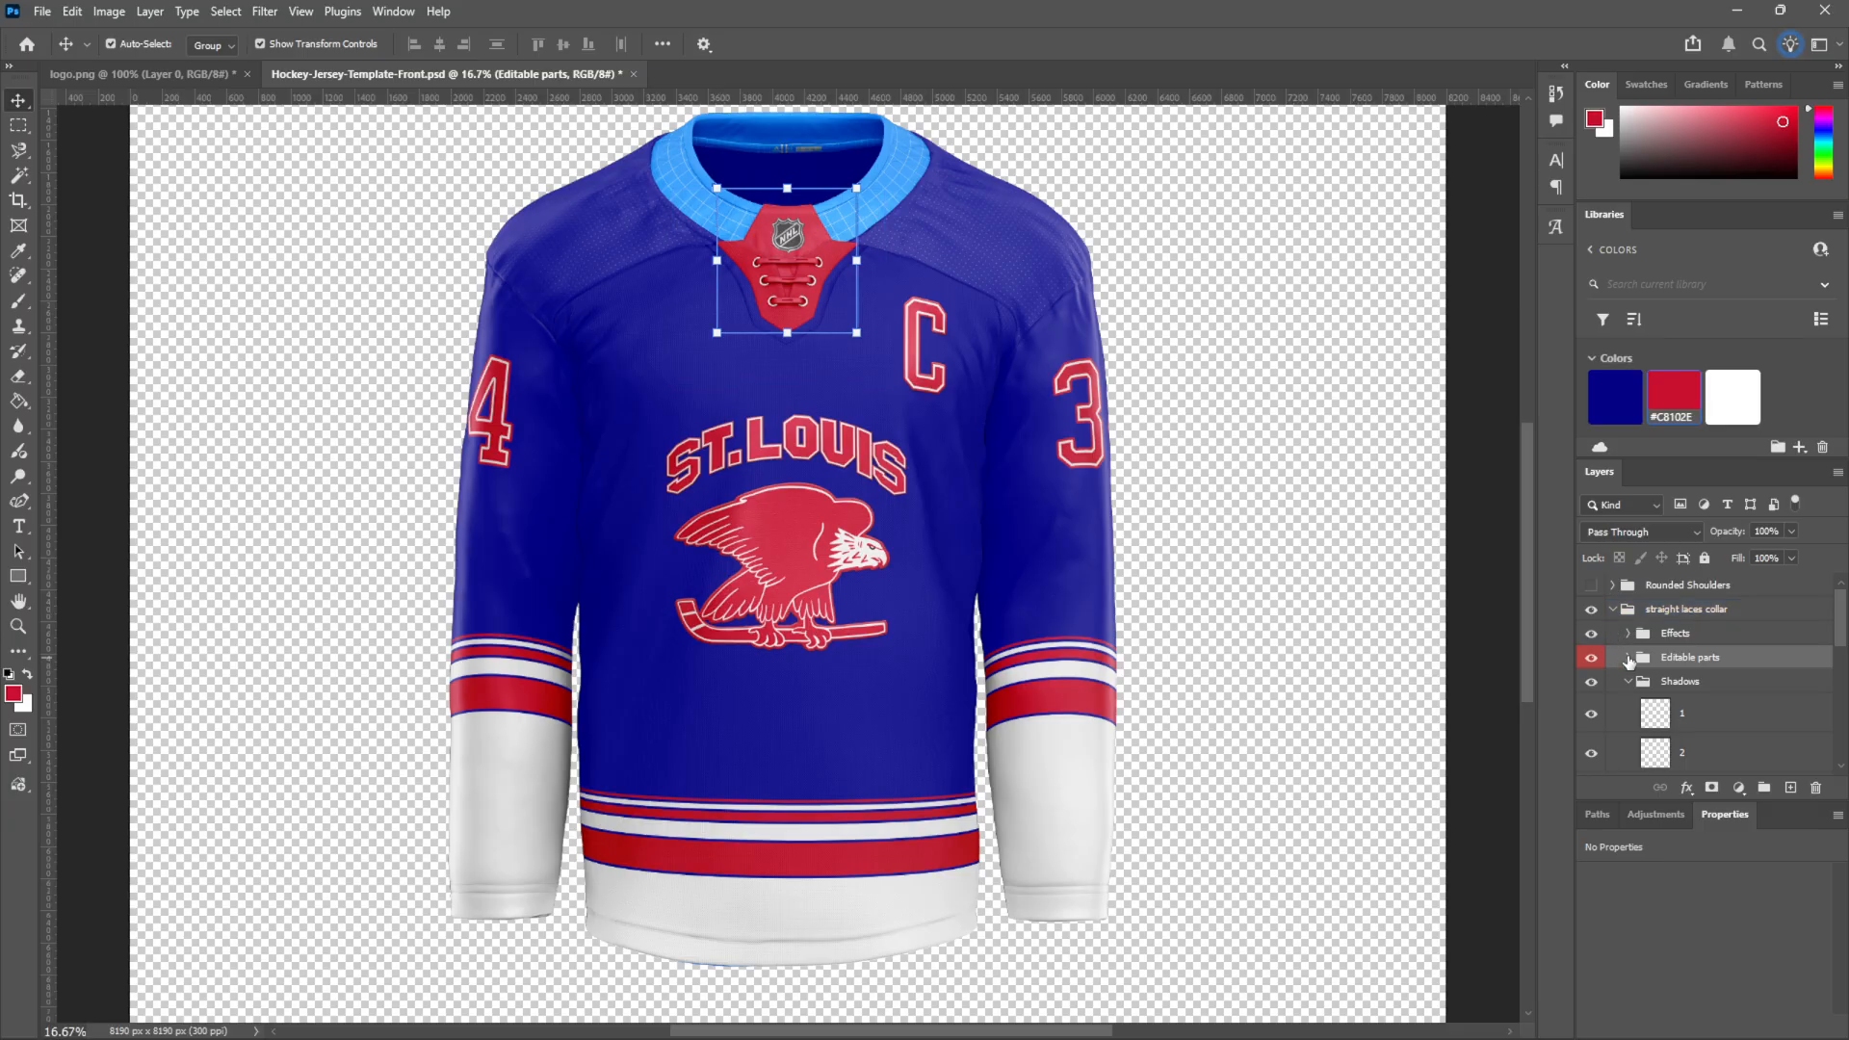
{"action": "left_click", "coordinate": [1629, 657]}
{"action": "scroll", "coordinate": [1734, 676], "scroll_direction": "down", "scroll_amount": 3}
{"action": "scroll", "coordinate": [1664, 694], "scroll_direction": "up", "scroll_amount": 3}
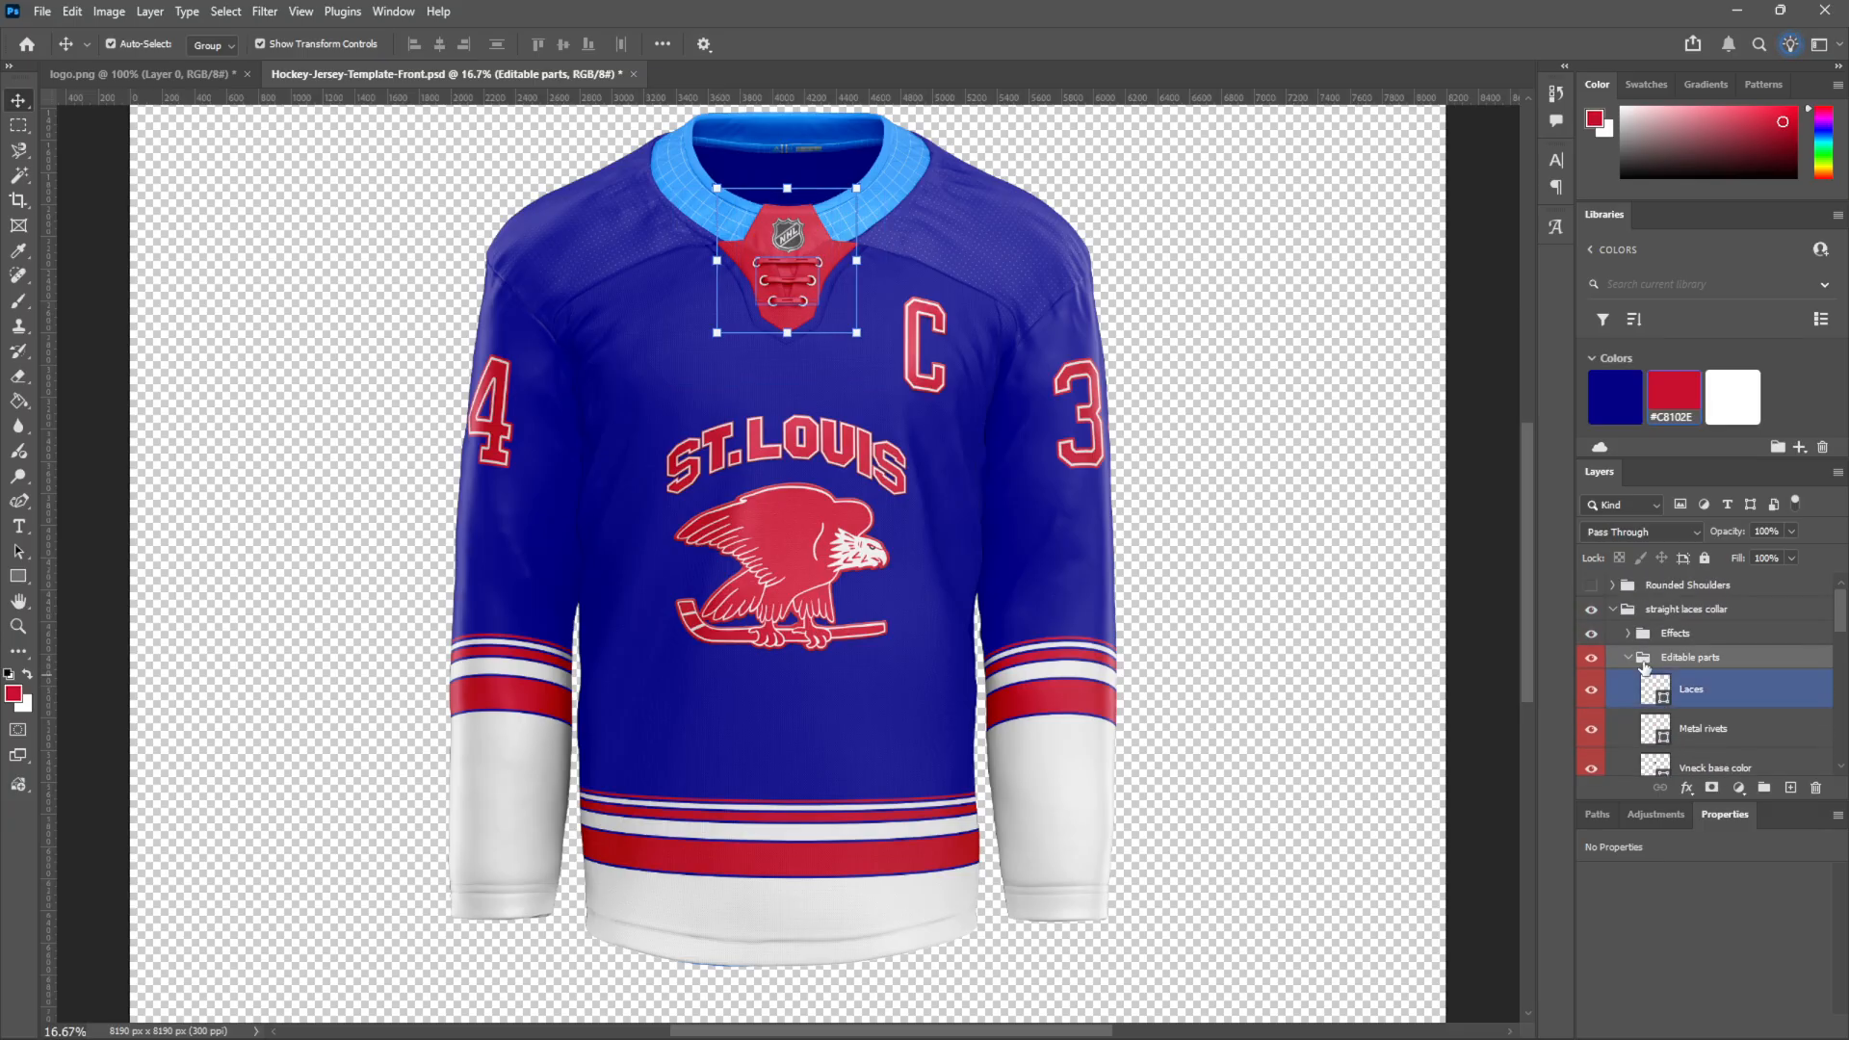
{"action": "left_click", "coordinate": [1613, 610]}
Expand the Main Collar group and fill its CollarEdge layer with white #FFFFFF
{"action": "scroll", "coordinate": [1676, 674], "scroll_direction": "down", "scroll_amount": 4}
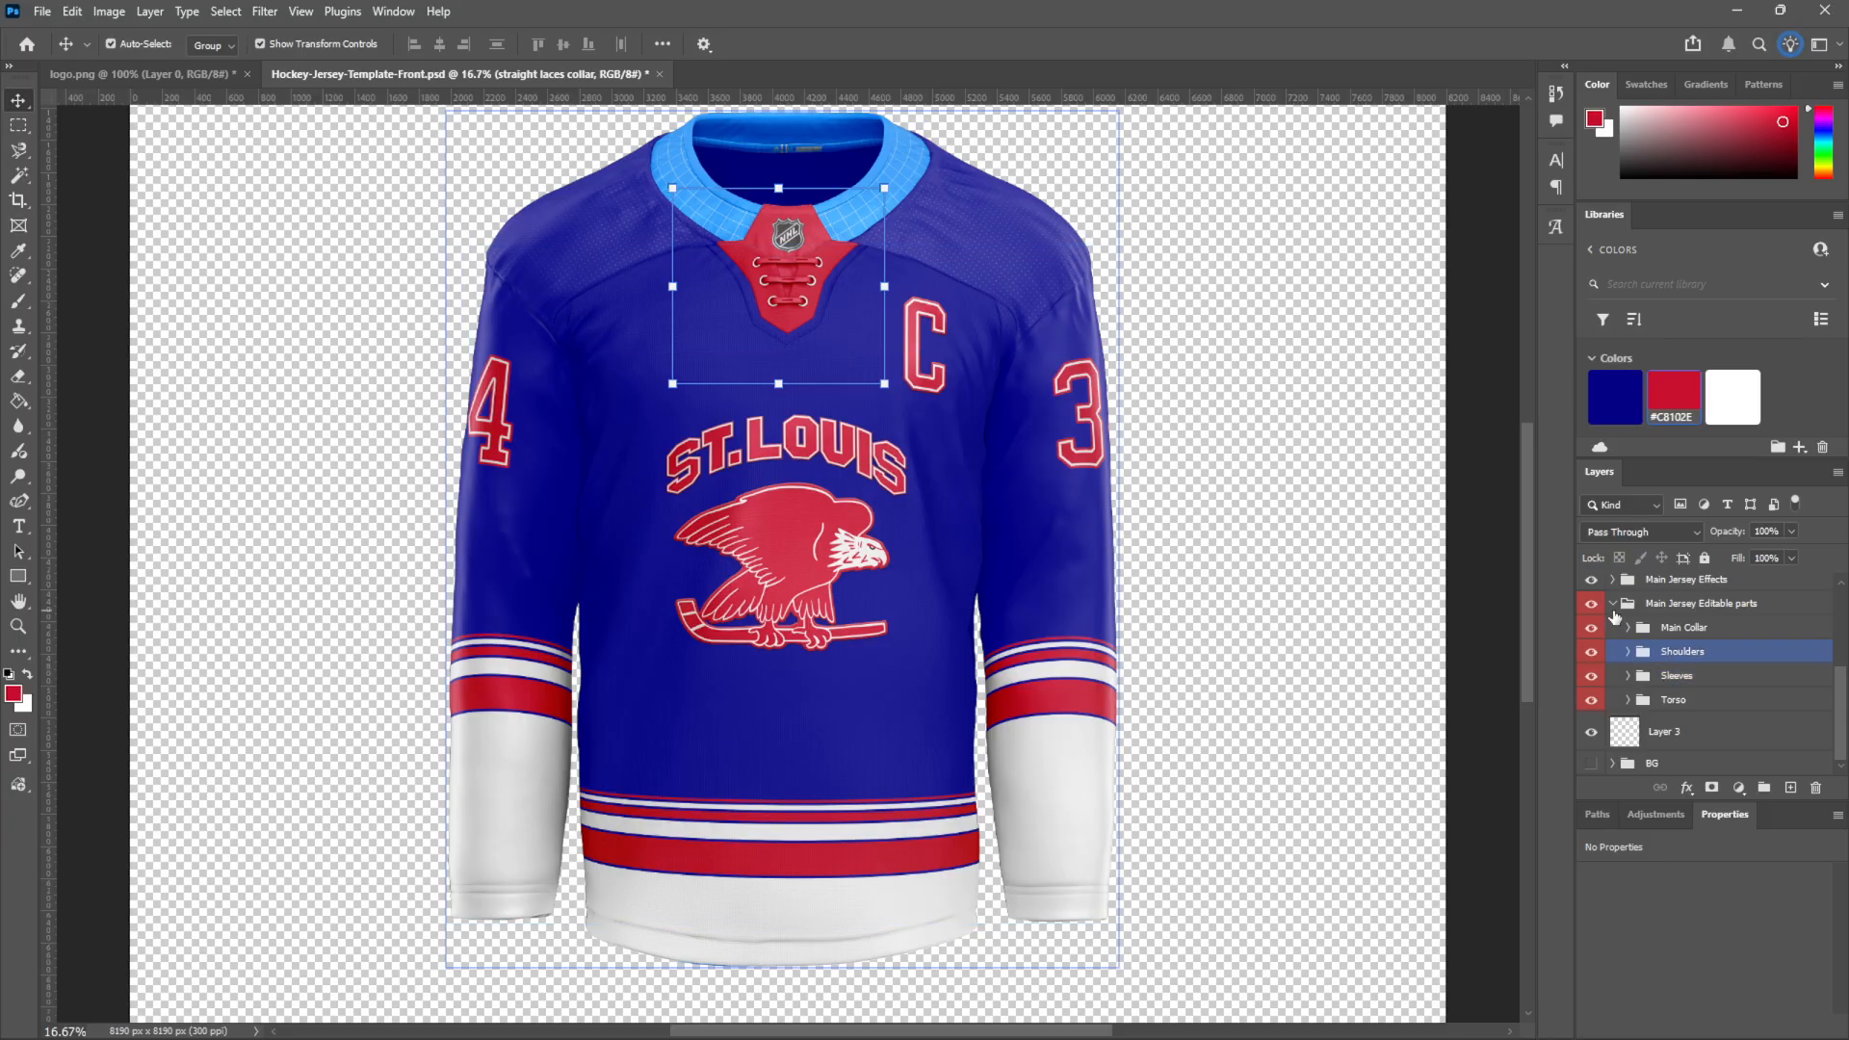
{"action": "left_click", "coordinate": [1627, 628]}
{"action": "left_click", "coordinate": [1655, 659]}
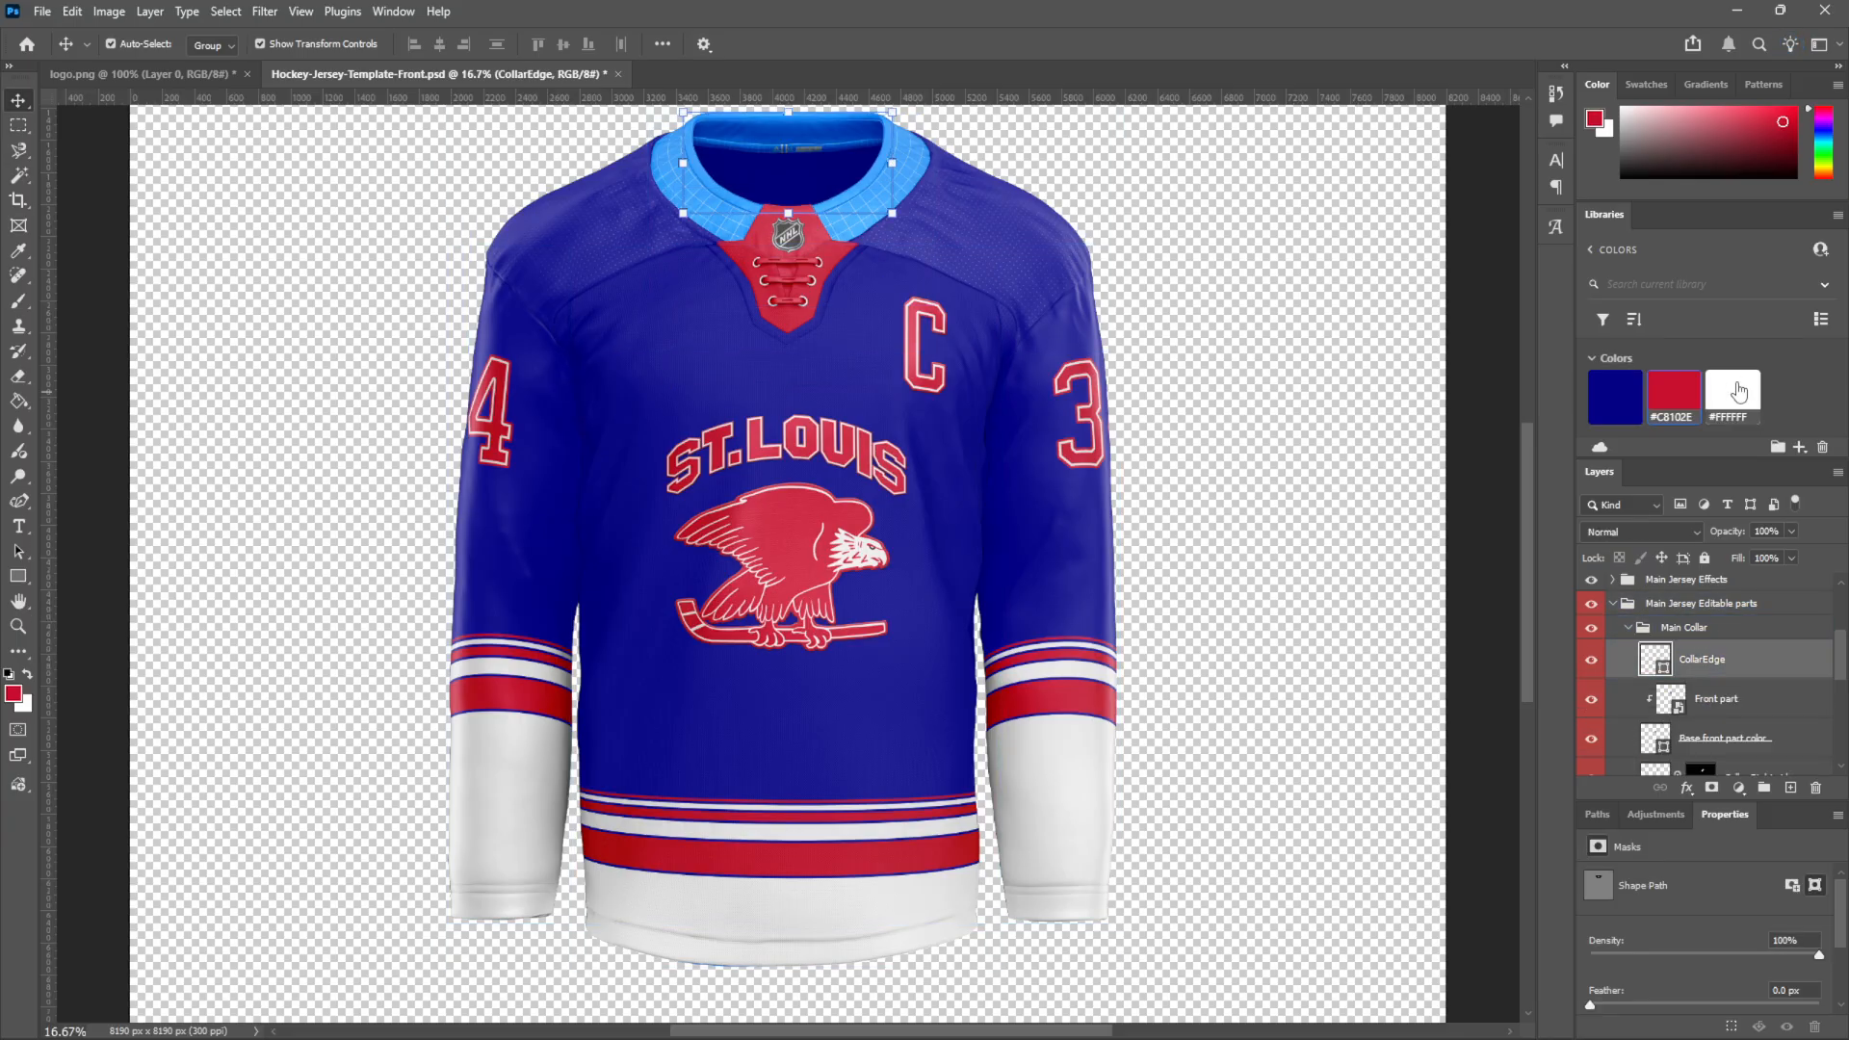
{"action": "left_click", "coordinate": [1733, 397]}
In the Collar Right side smart object (Part 1.psb), hide the Grid layer, fill BG Color with red #C8102E, and save and close it
{"action": "scroll", "coordinate": [1676, 680], "scroll_direction": "down", "scroll_amount": 2}
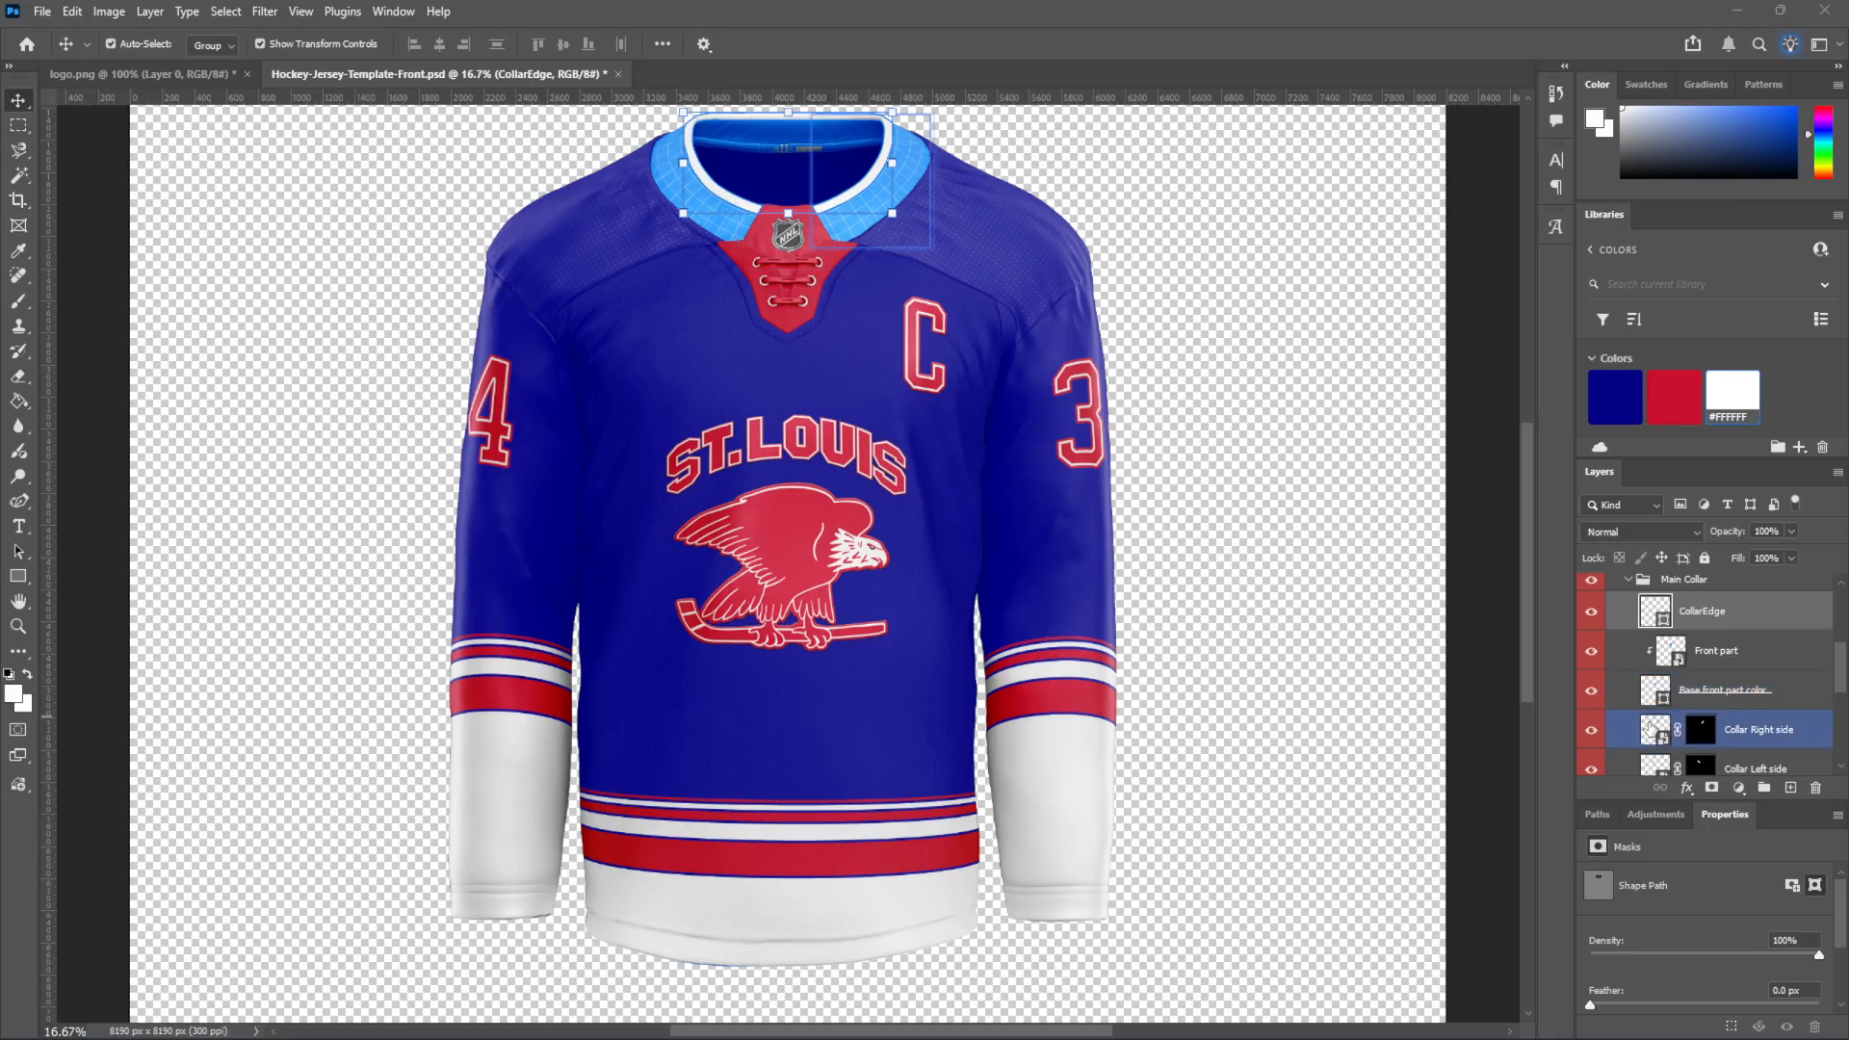
{"action": "double_click", "coordinate": [1657, 731]}
{"action": "left_click", "coordinate": [1591, 608]}
{"action": "left_click", "coordinate": [1675, 635]}
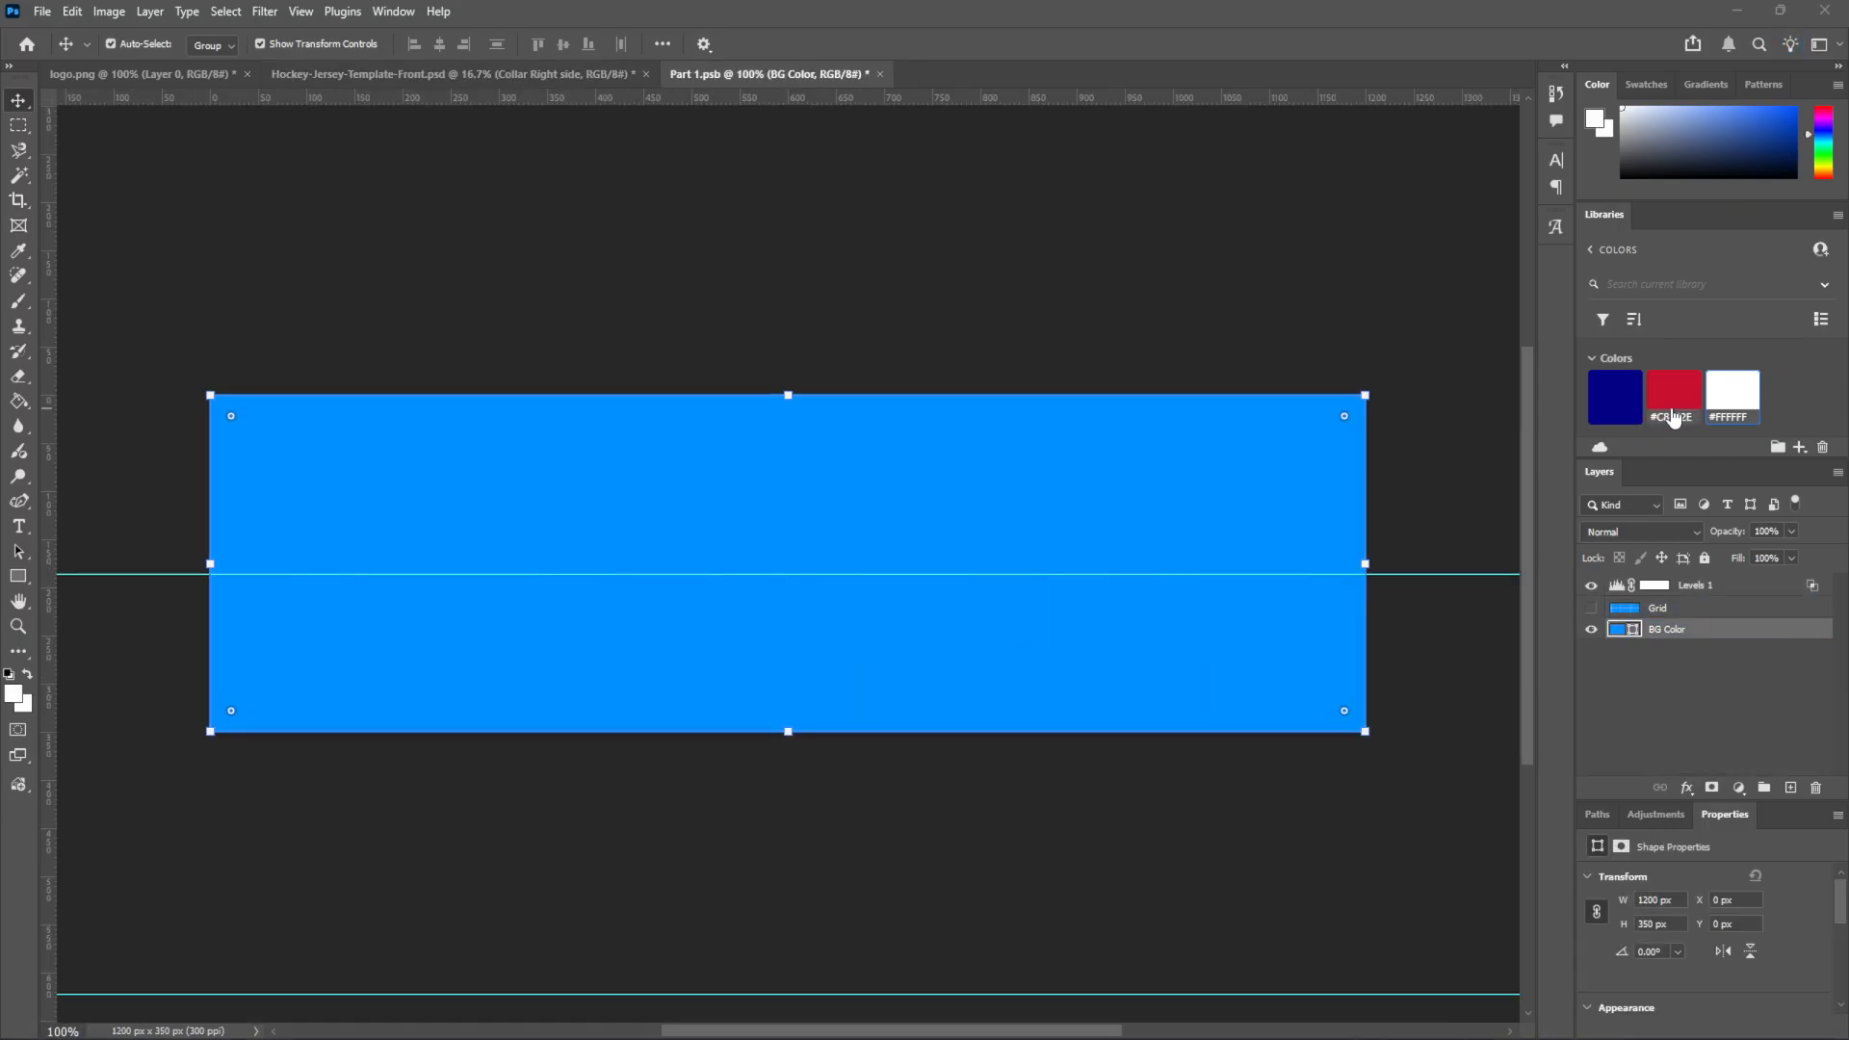
{"action": "left_click", "coordinate": [1674, 397]}
{"action": "left_click", "coordinate": [879, 75]}
{"action": "left_click", "coordinate": [885, 389]}
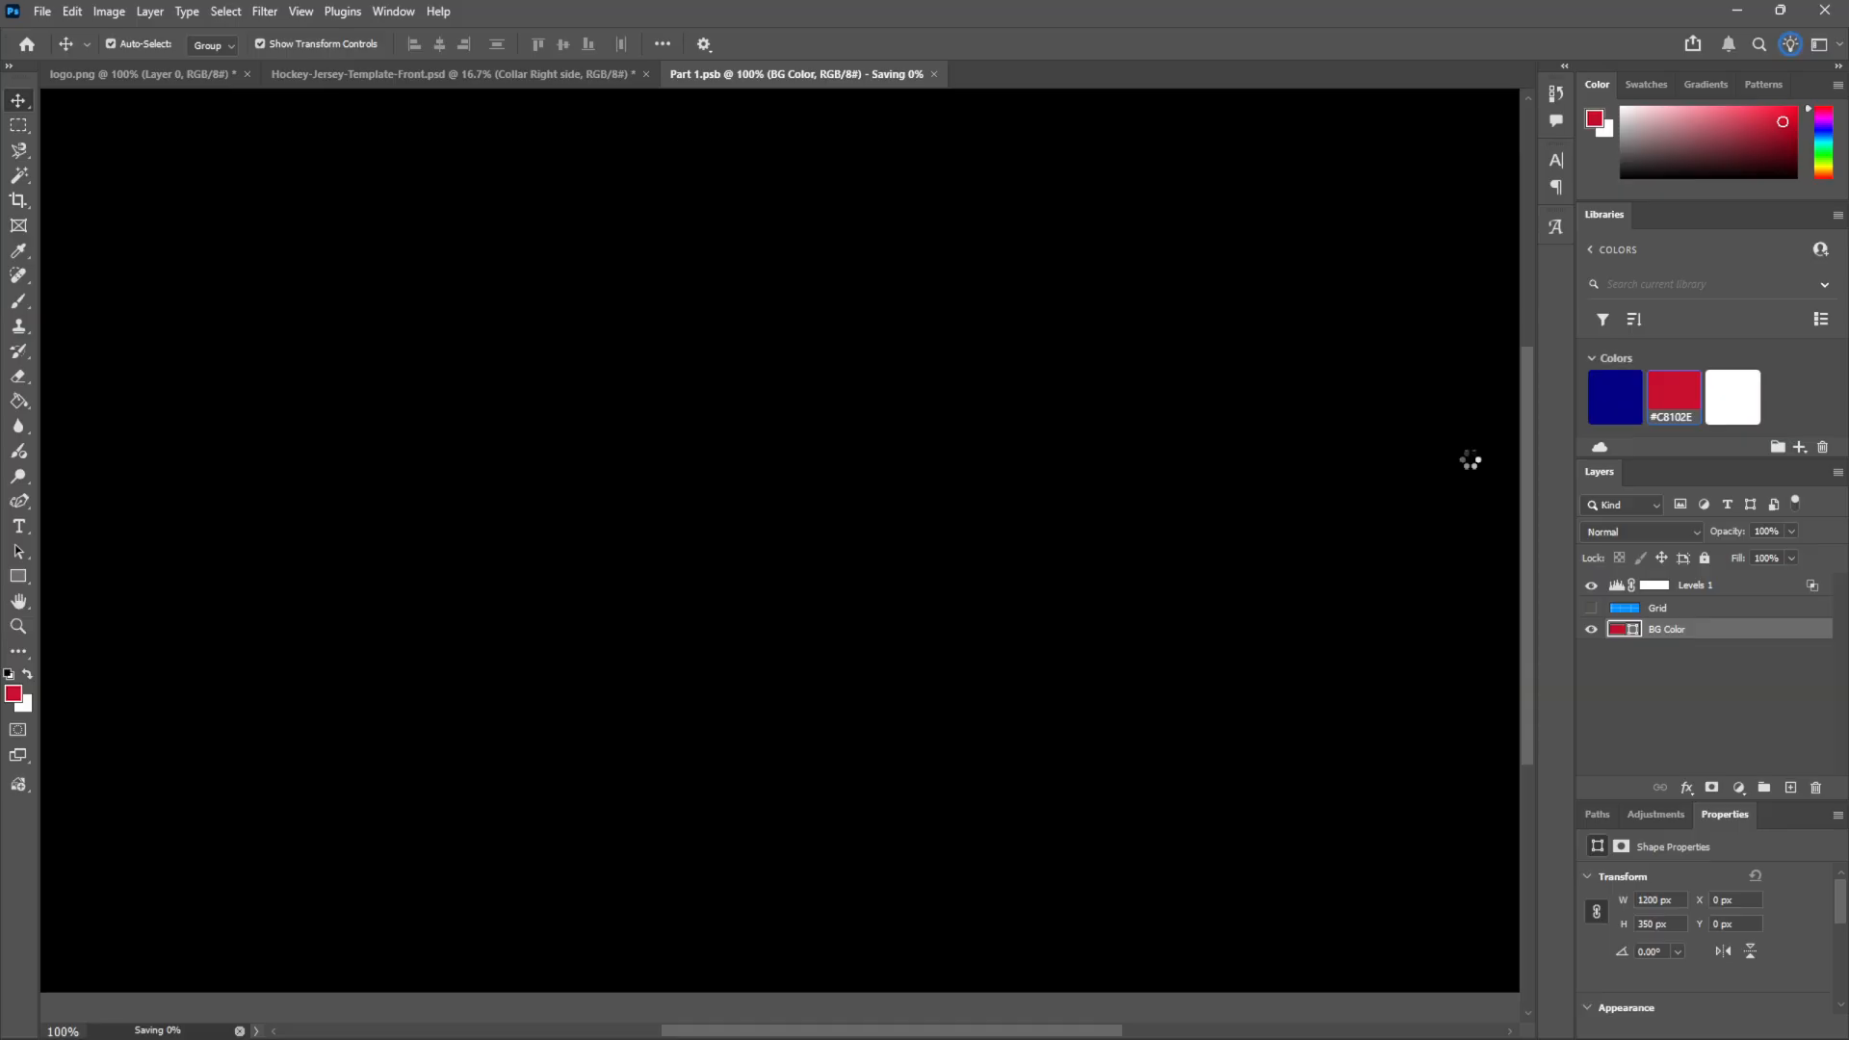
In the Collar Left side smart object (Part 2.psb), hide the Grid layer, fill BG Color with red #C8102E, and save and close it
{"action": "left_click", "coordinate": [1674, 698]}
{"action": "double_click", "coordinate": [1651, 700]}
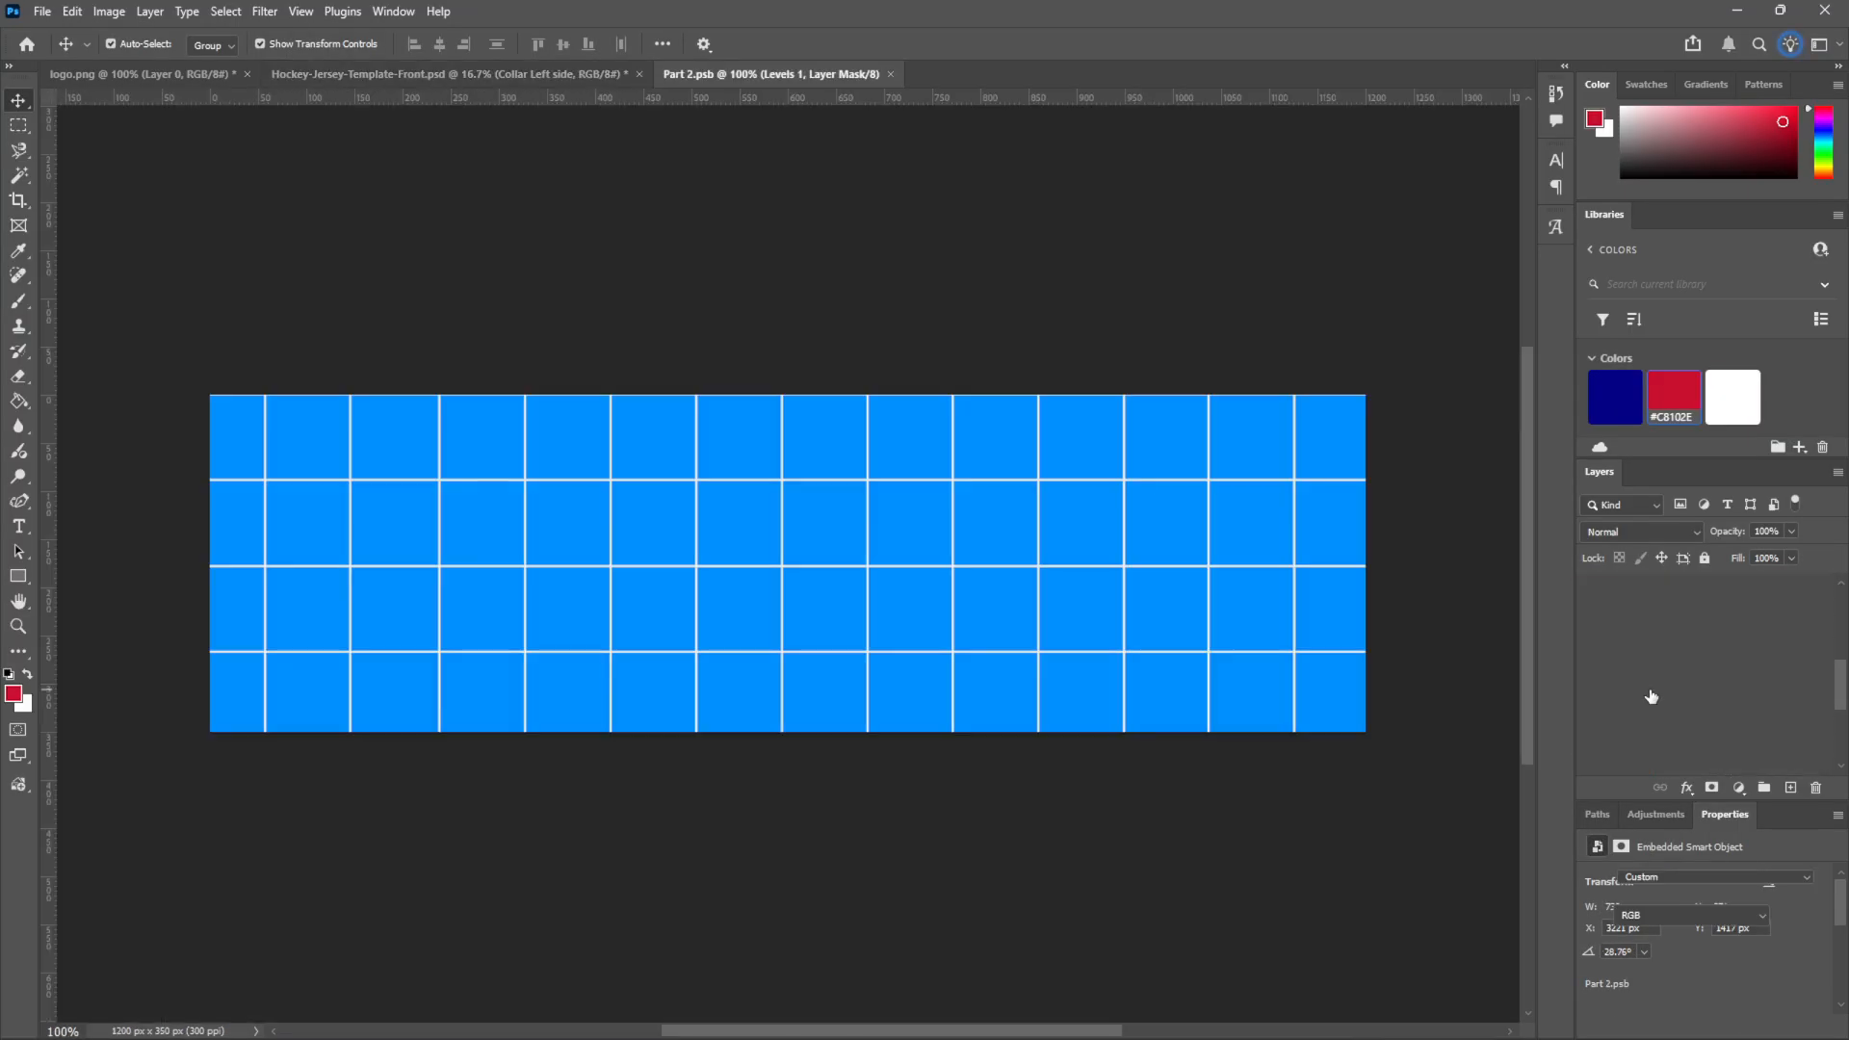
{"action": "left_click", "coordinate": [1591, 608]}
{"action": "left_click", "coordinate": [1674, 397]}
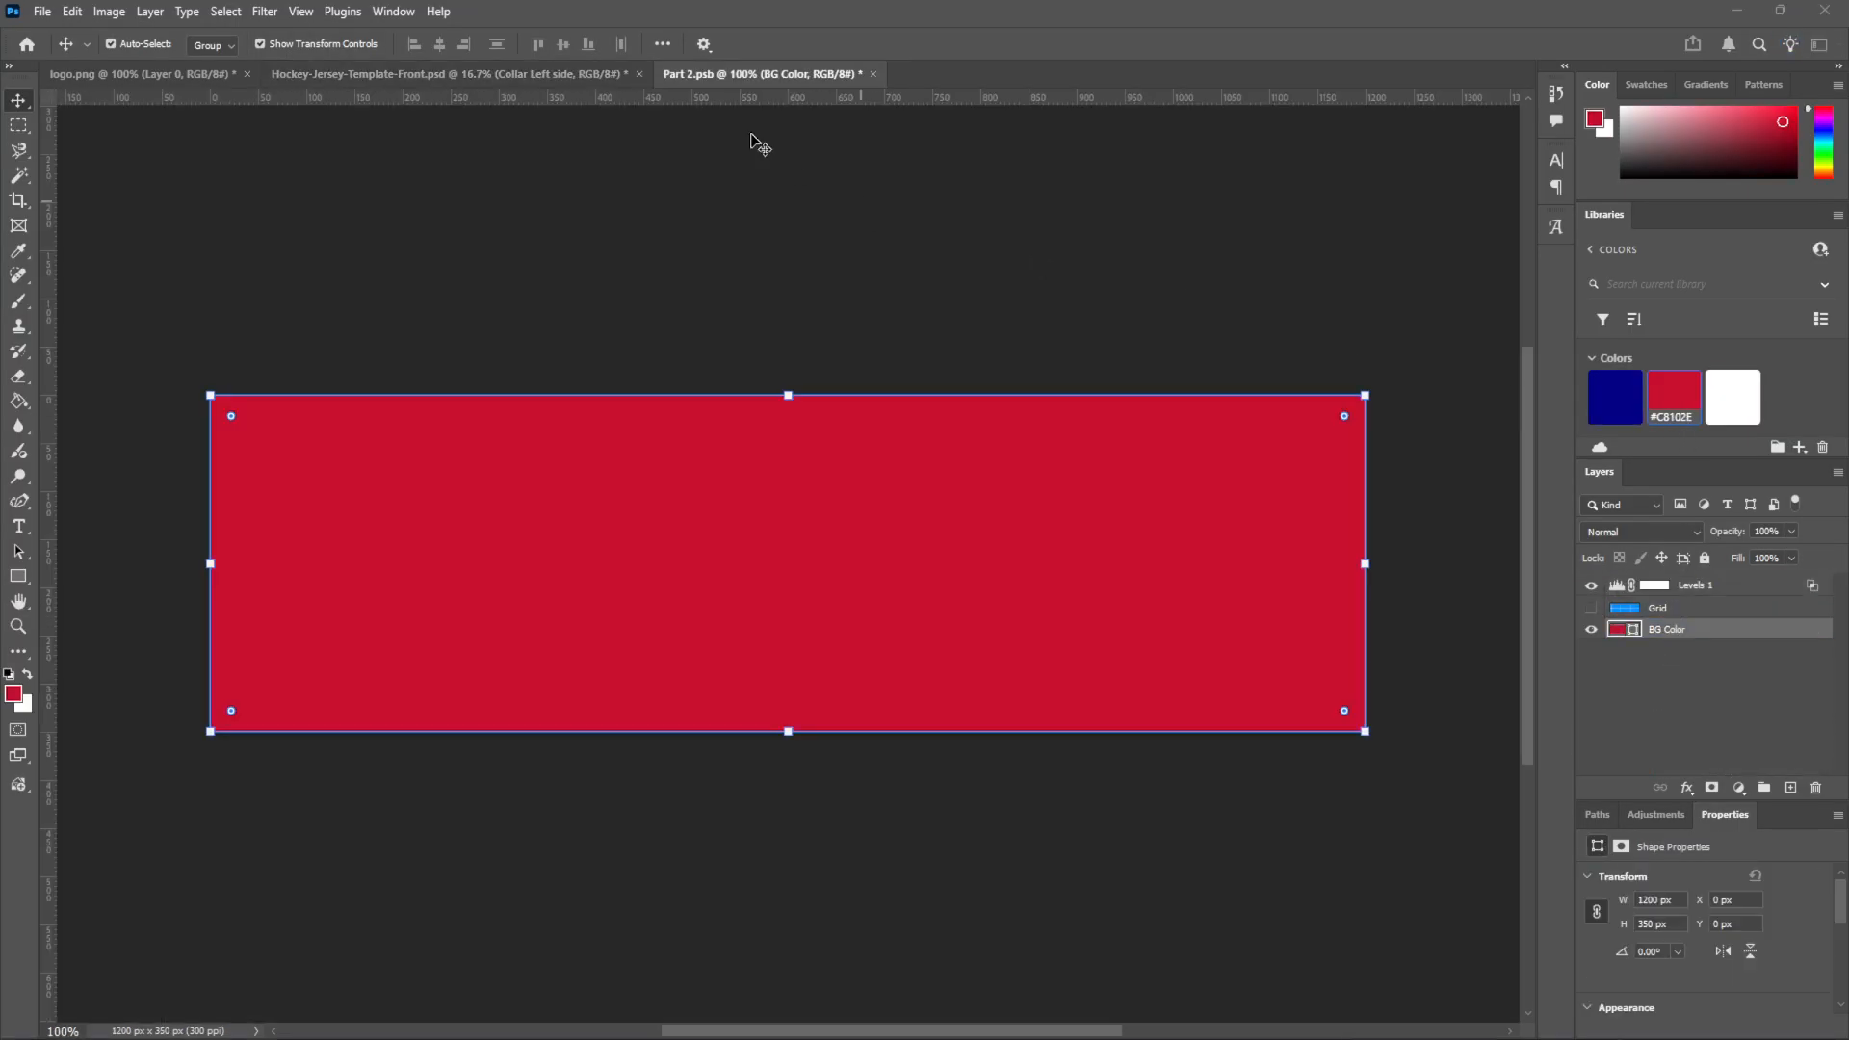
{"action": "left_click", "coordinate": [873, 74]}
{"action": "left_click", "coordinate": [885, 390]}
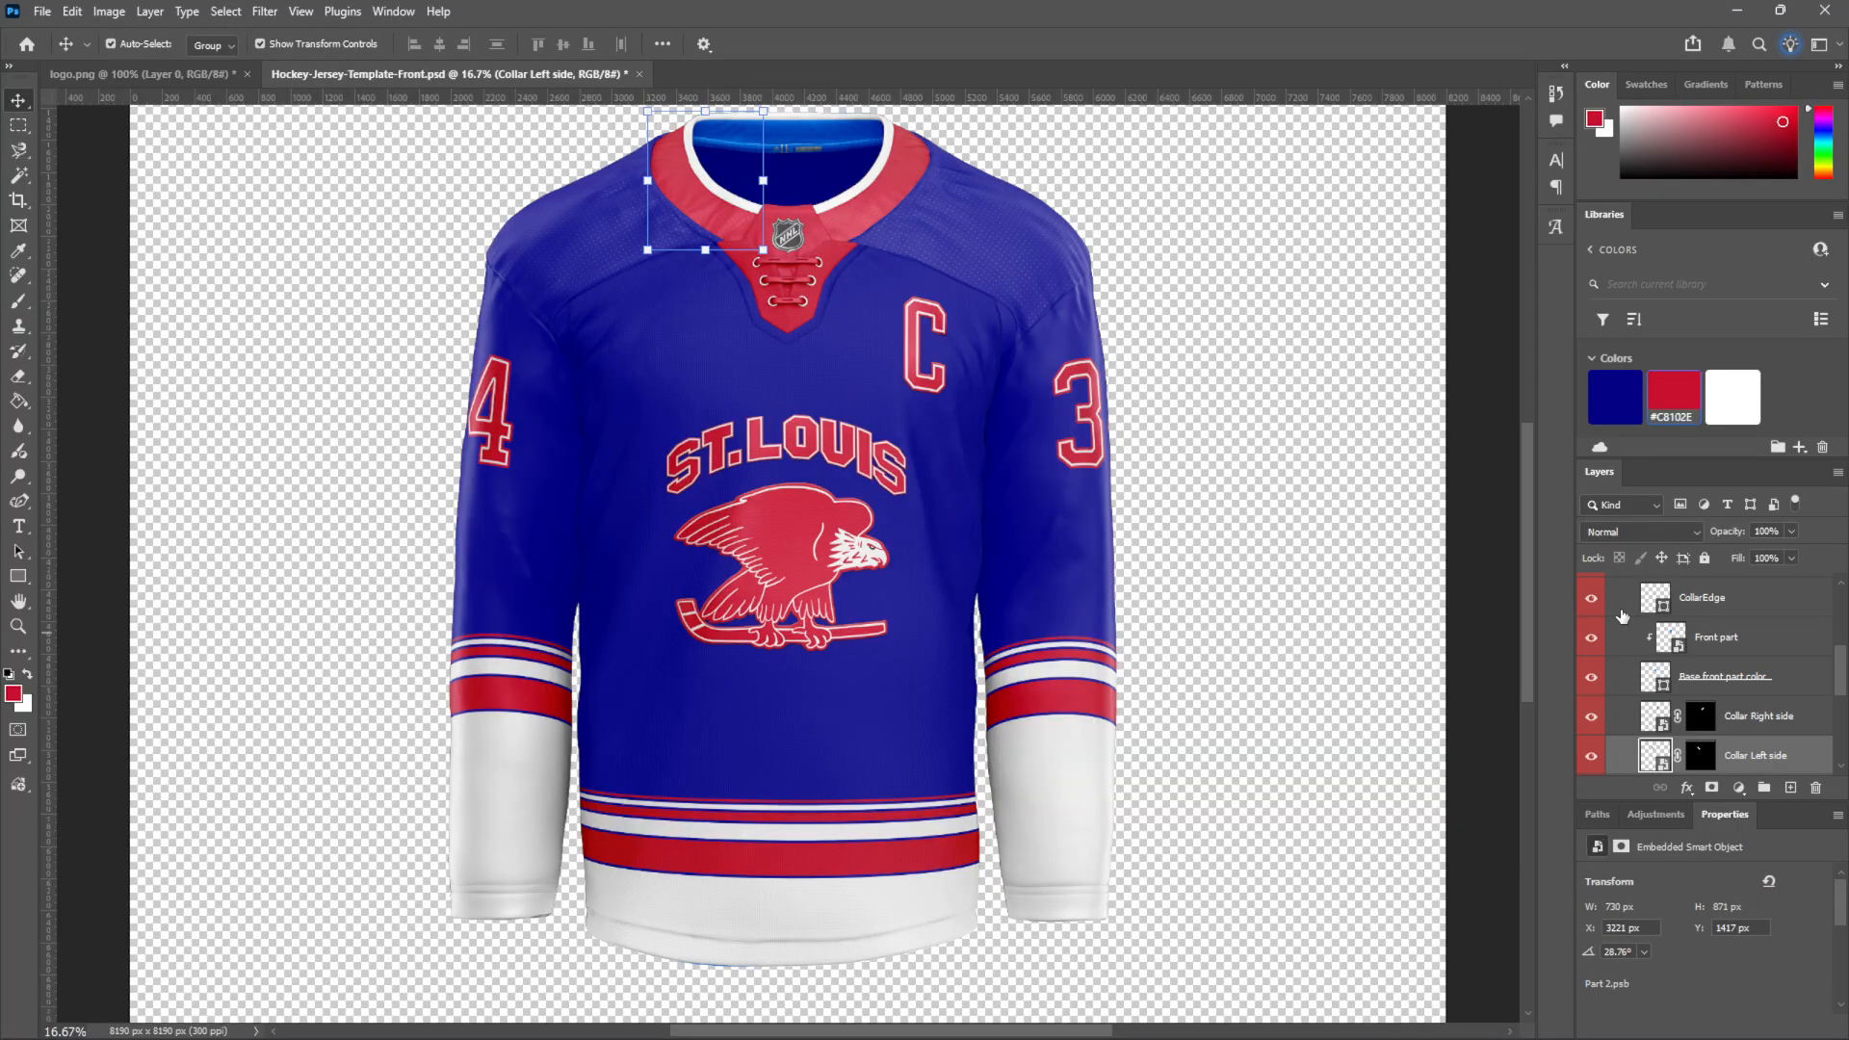
Fill the Collar base color layer of the Main Collar group with red #C8102E
{"action": "scroll", "coordinate": [1622, 616], "scroll_direction": "down", "scroll_amount": 3}
{"action": "left_click", "coordinate": [1724, 650]}
{"action": "left_click", "coordinate": [1677, 385]}
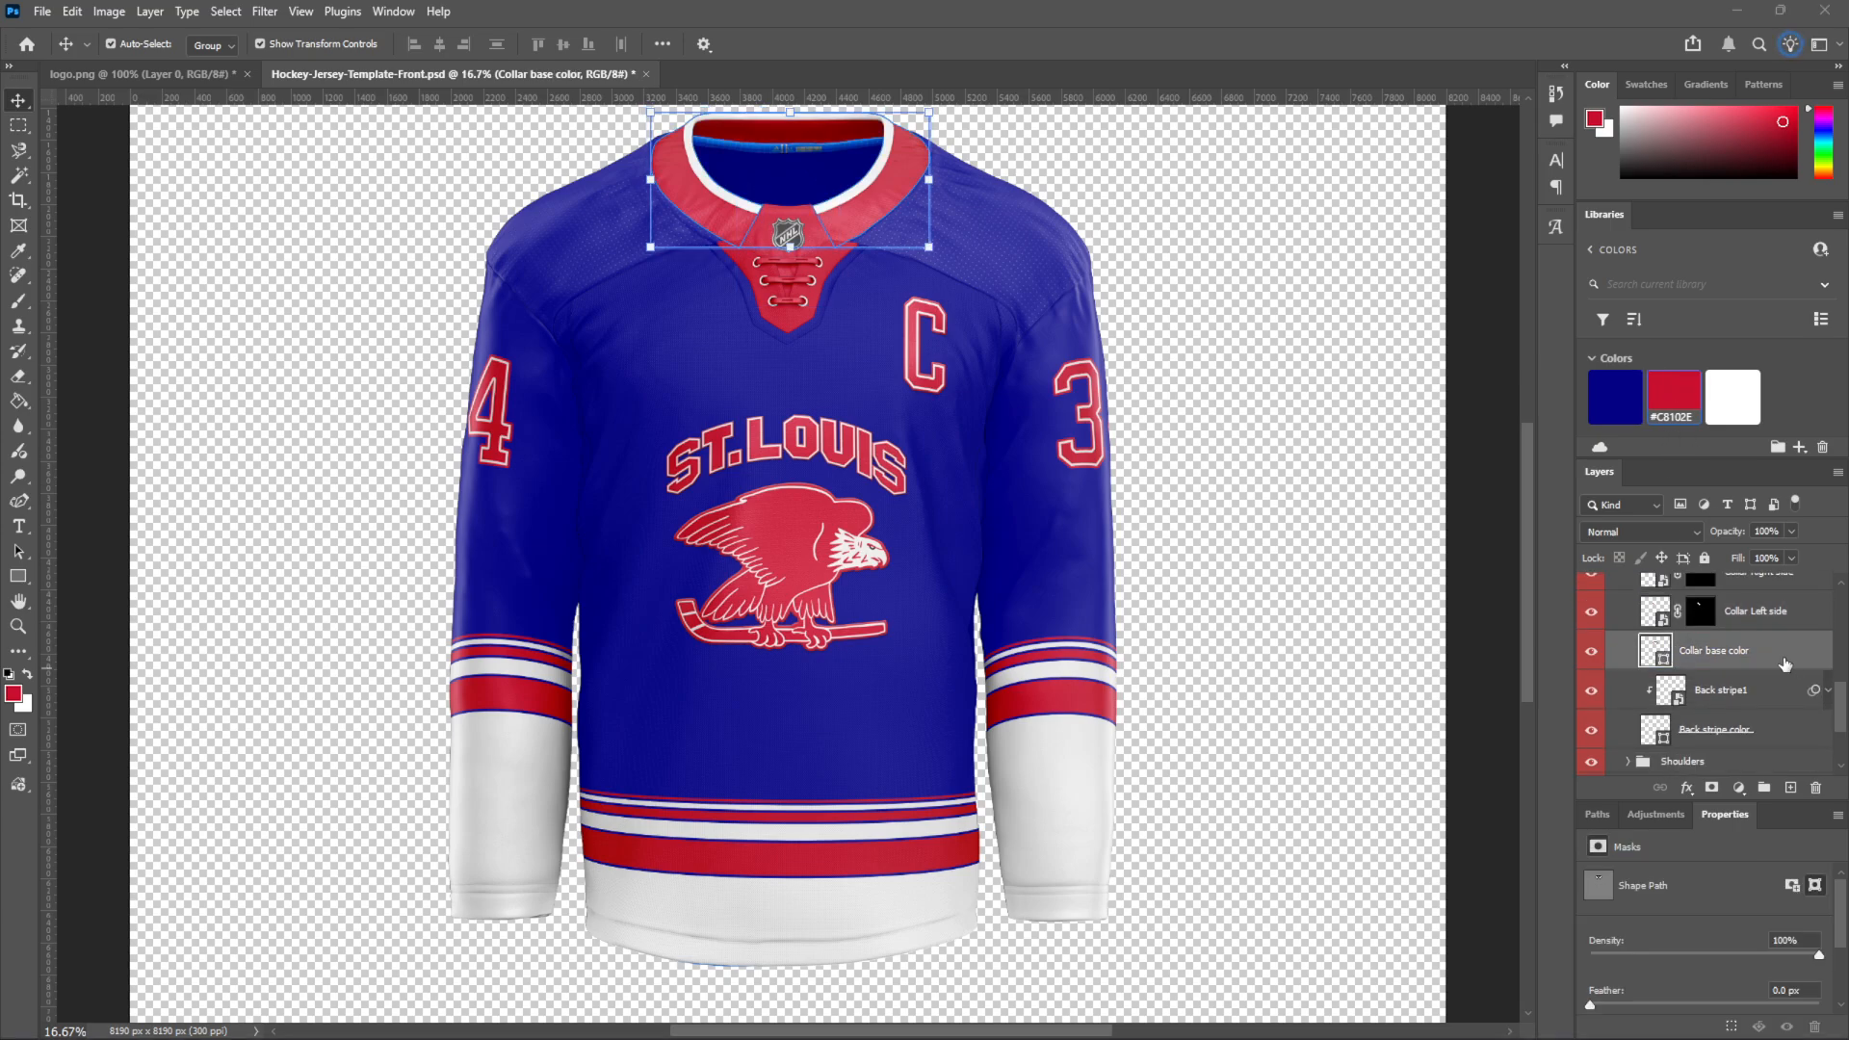
Open the Back stripe1 smart object and fill its Rectangle 1 label shape with red #C8102E
{"action": "scroll", "coordinate": [1788, 684], "scroll_direction": "down", "scroll_amount": 1}
{"action": "left_click", "coordinate": [1720, 672]}
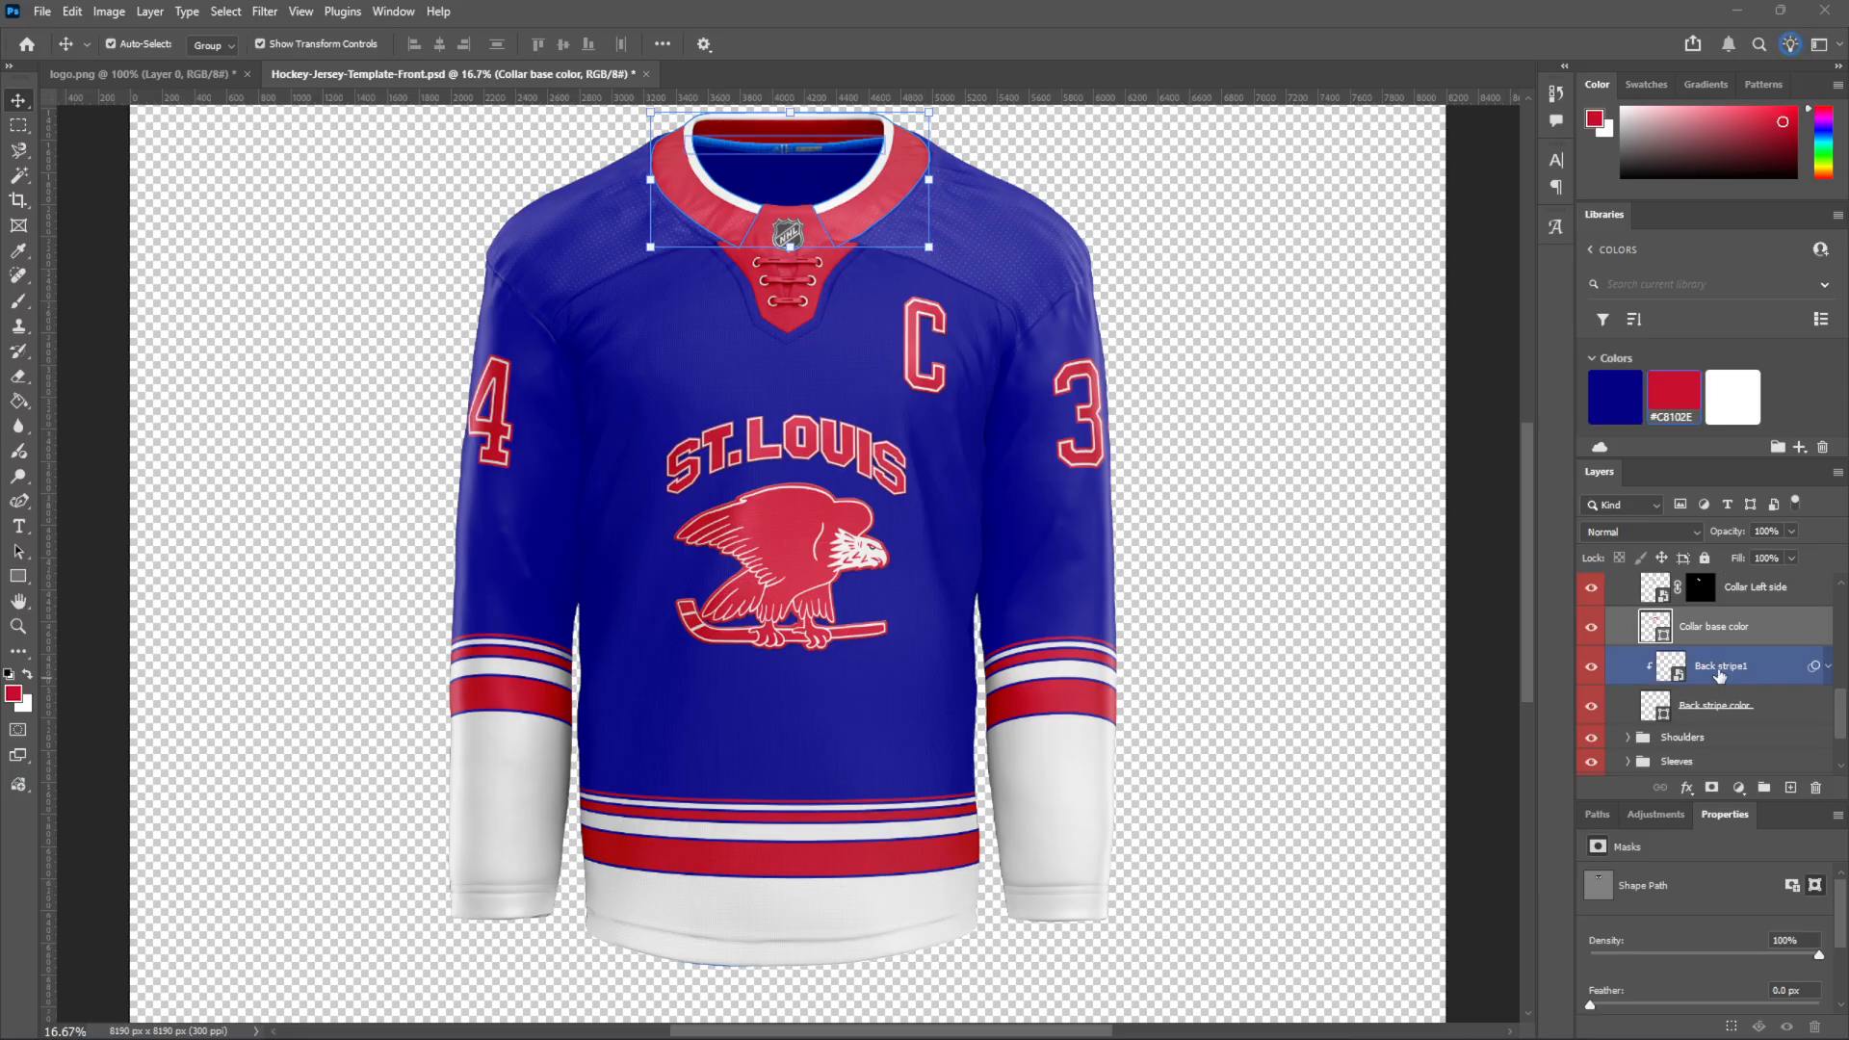
{"action": "double_click", "coordinate": [1665, 664]}
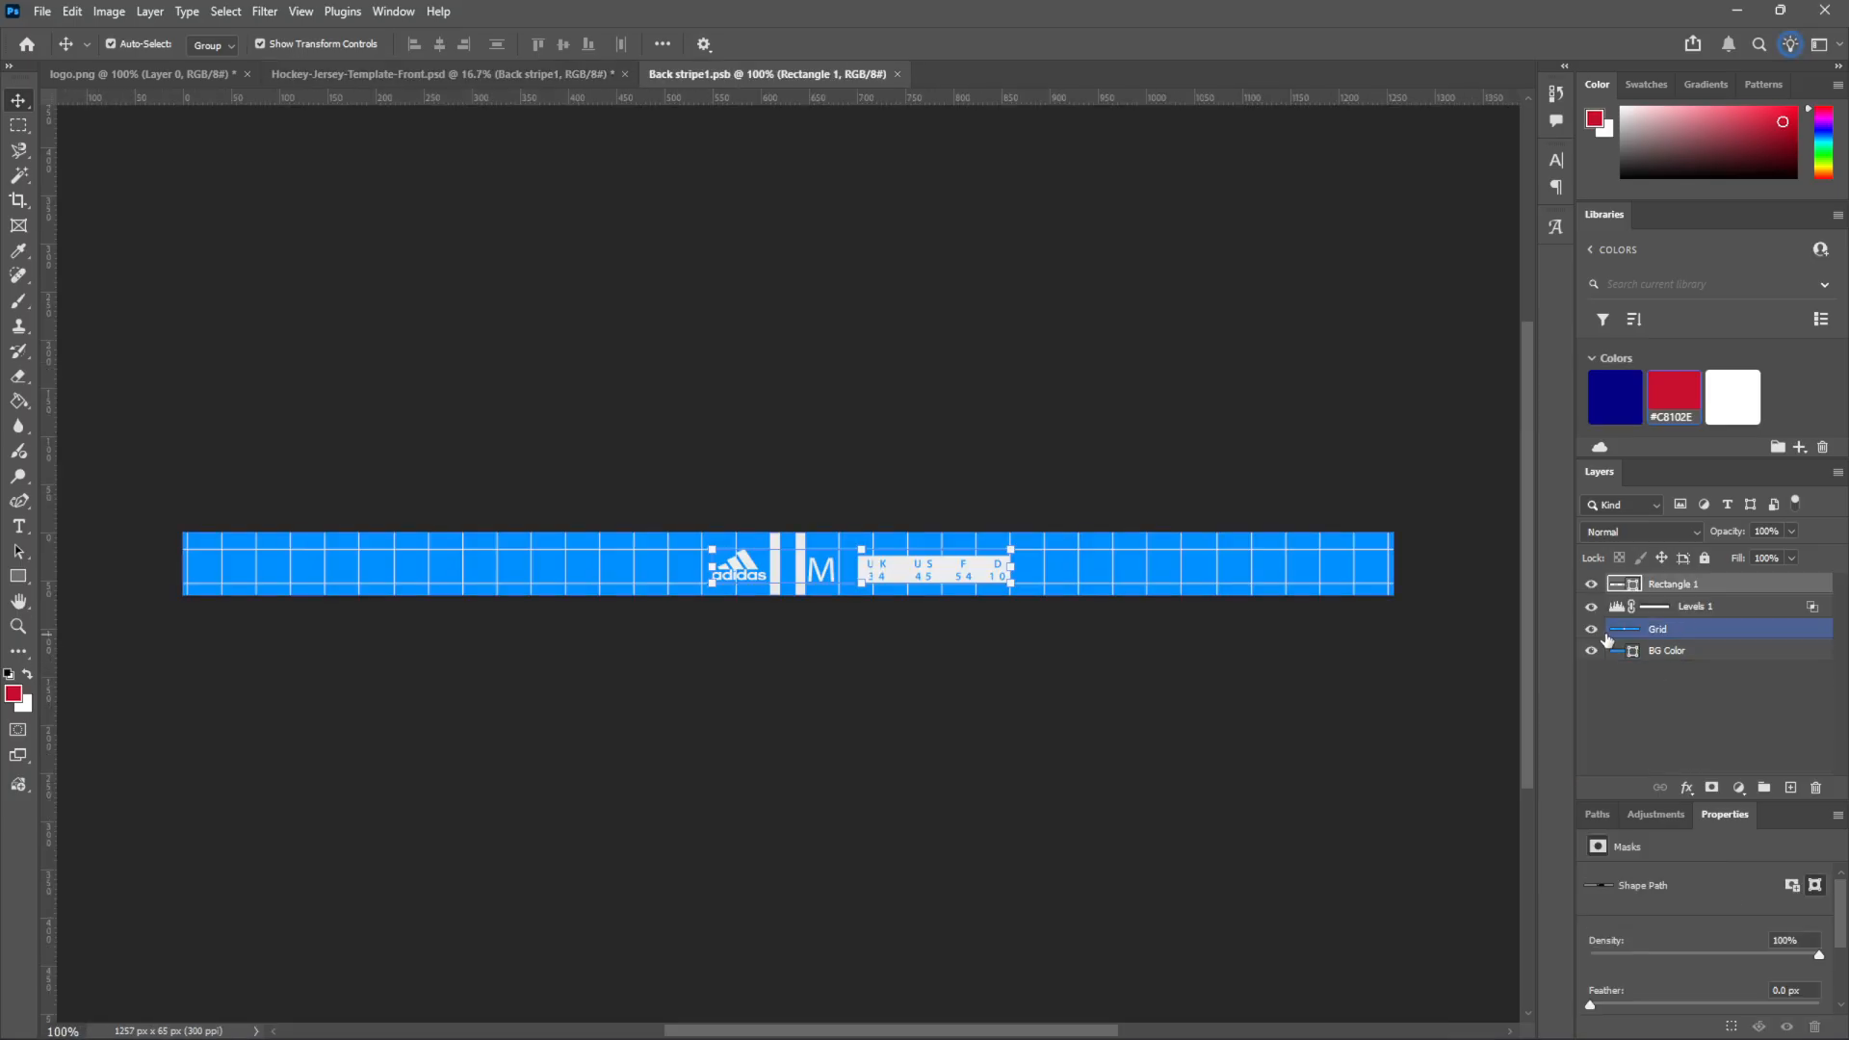
{"action": "left_click", "coordinate": [1683, 390]}
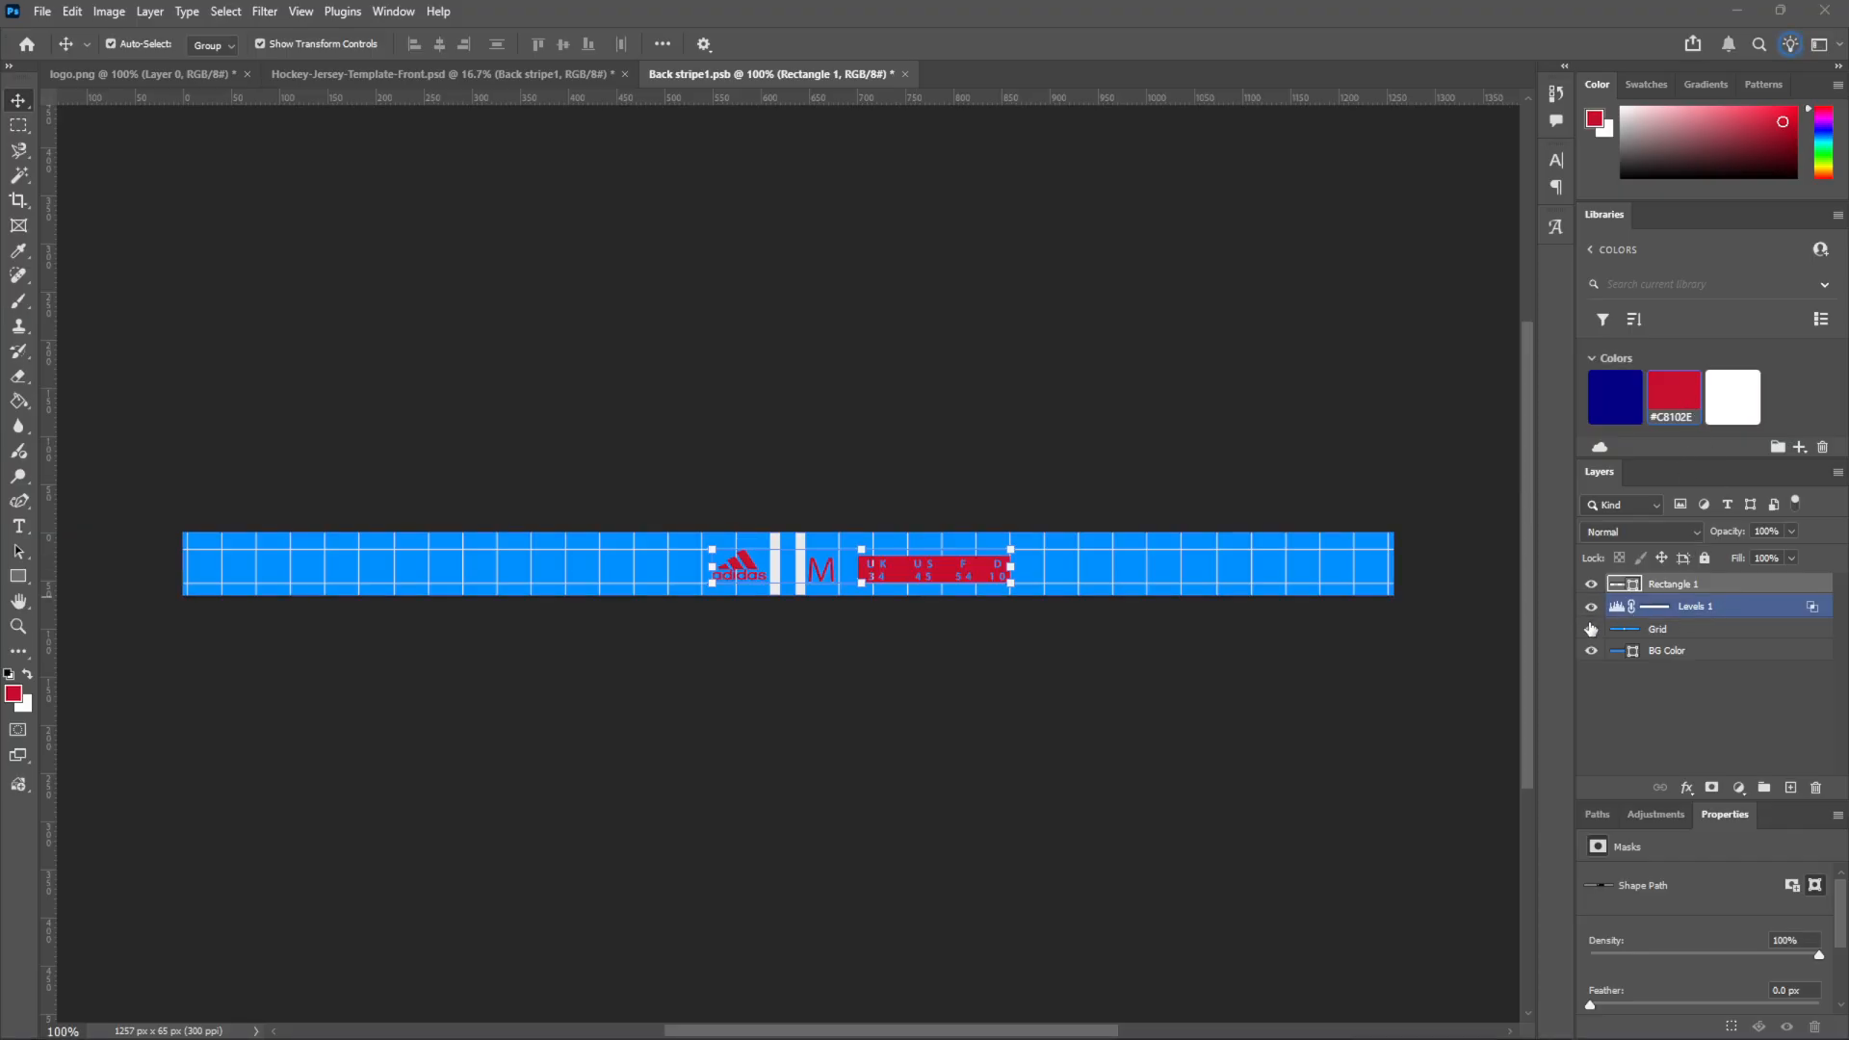
Hide the Grid layer in Back stripe1.psb, fill BG Color with white #FFFFFF, save and close it, and deselect all layers in the template
{"action": "left_click", "coordinate": [1591, 629]}
{"action": "left_click", "coordinate": [1698, 661]}
{"action": "left_click", "coordinate": [1733, 395]}
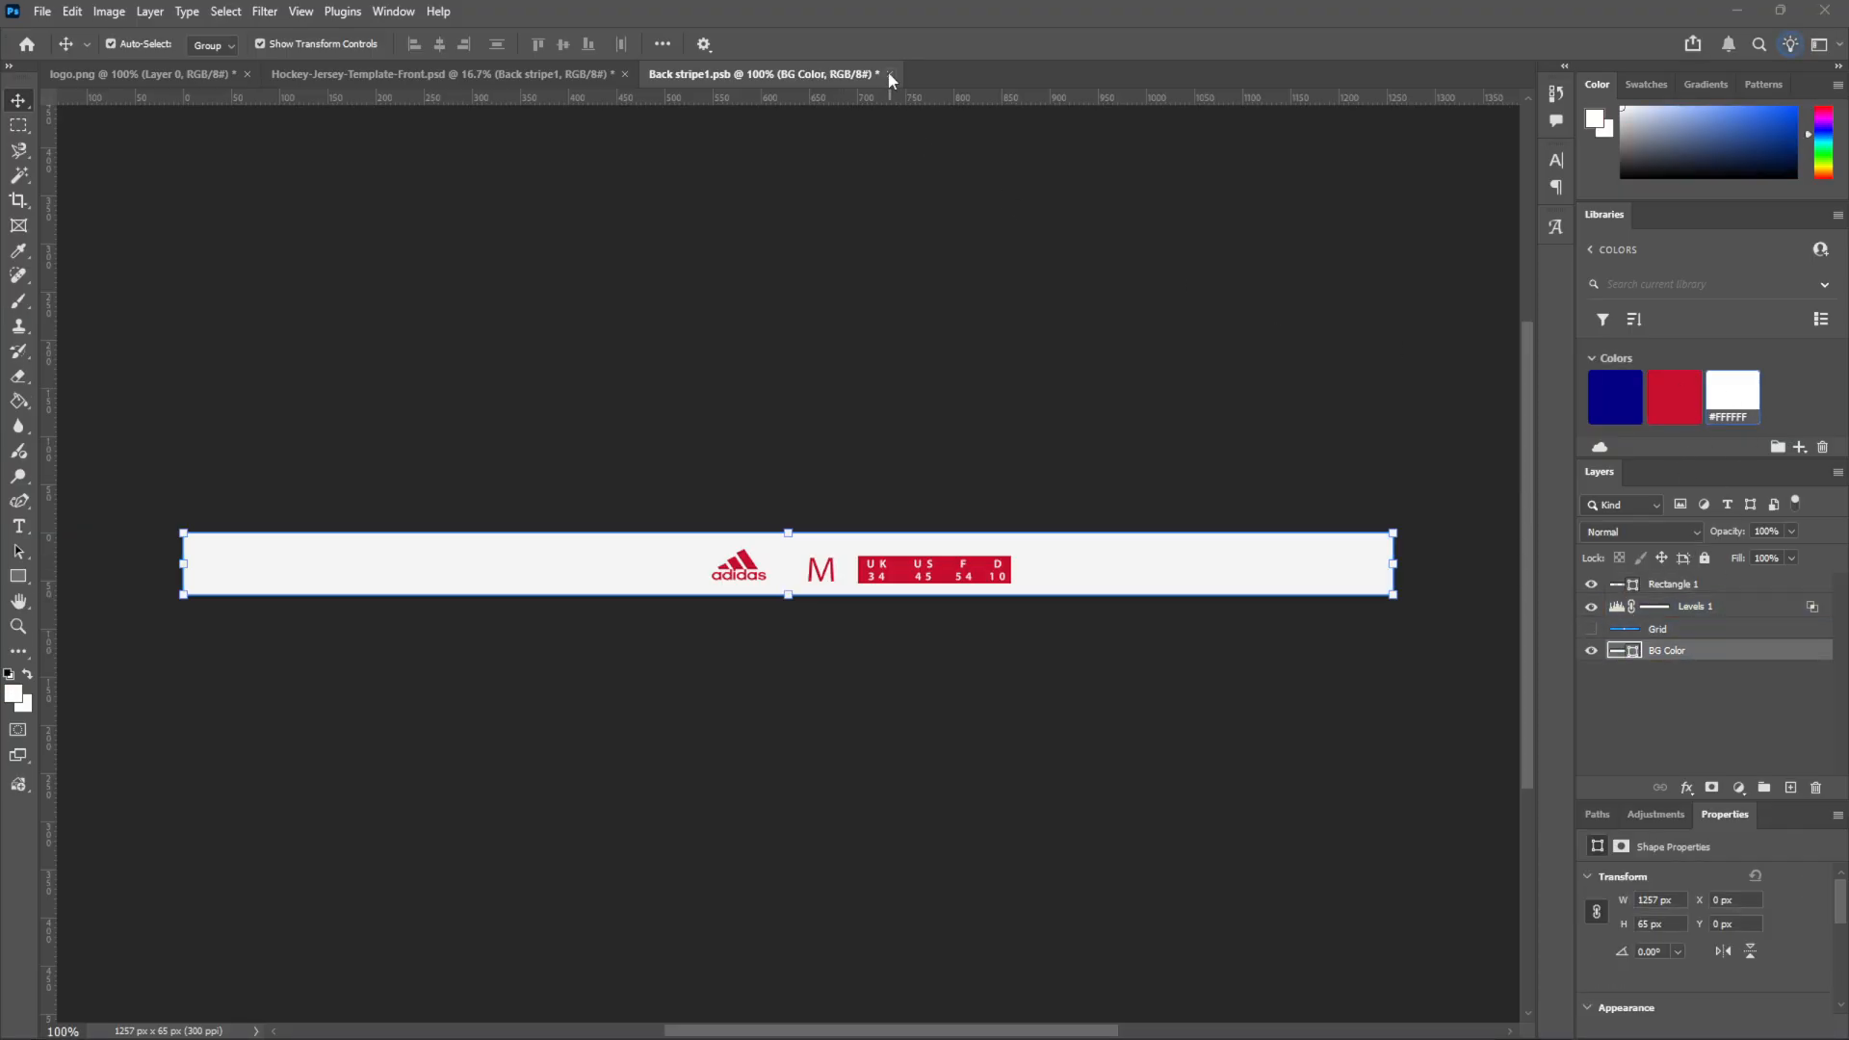
{"action": "left_click", "coordinate": [890, 74]}
{"action": "left_click", "coordinate": [884, 390]}
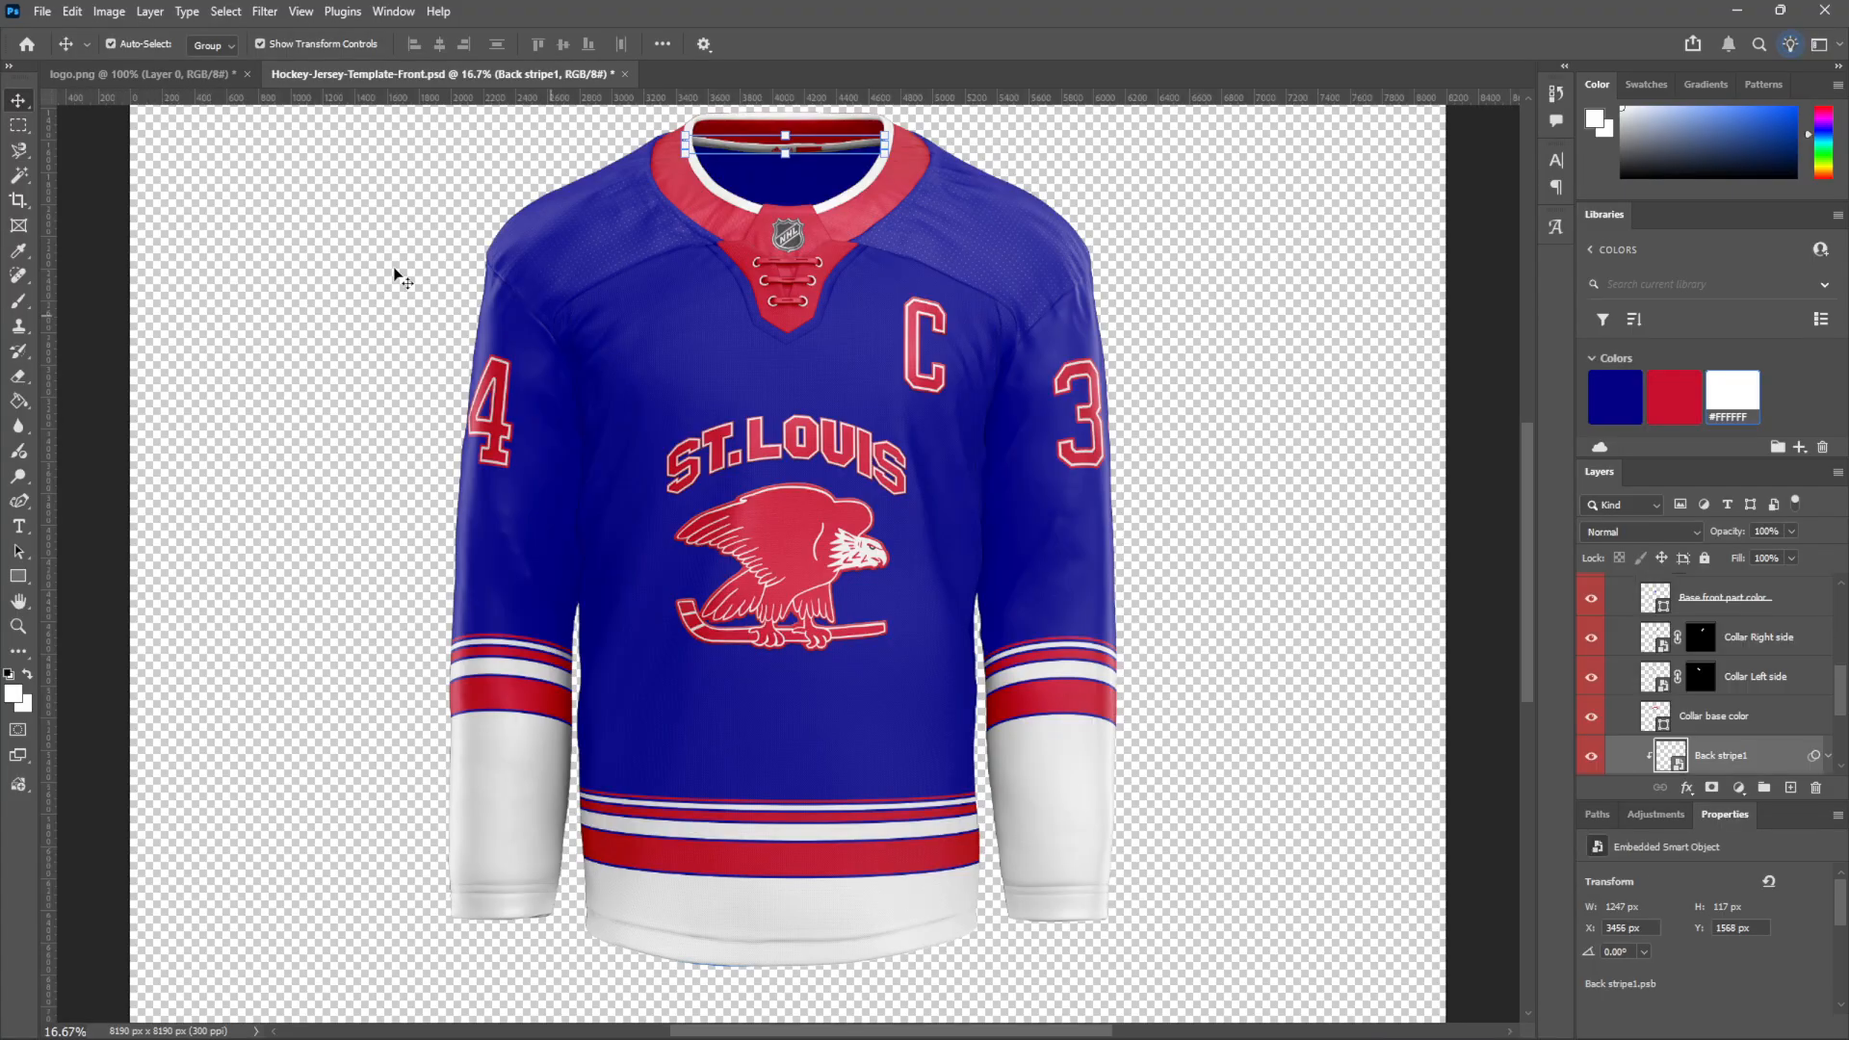
{"action": "left_click", "coordinate": [369, 246]}
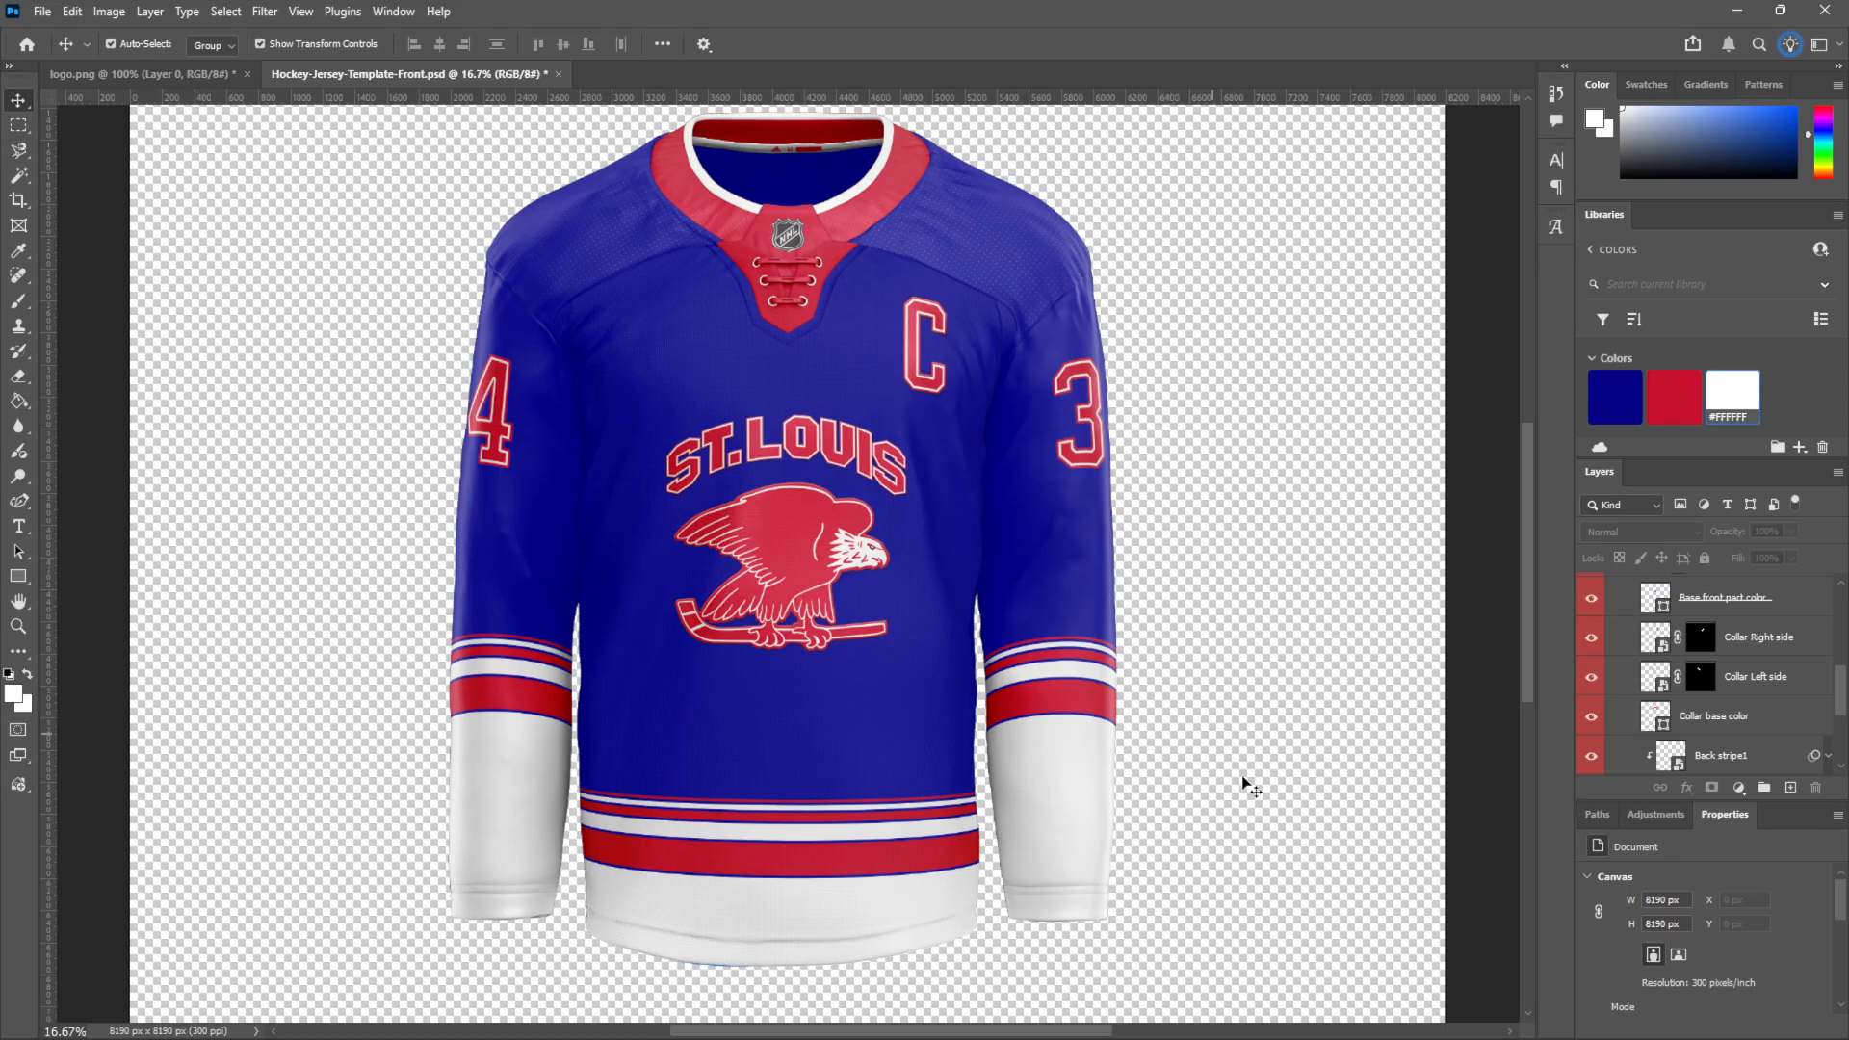
Start exporting the jersey as a PNG into the St.Louis Eagles folder under Jersey designs > Defunct NHL on the Seagate Portable Drive (E:)
{"action": "left_click", "coordinate": [42, 12]}
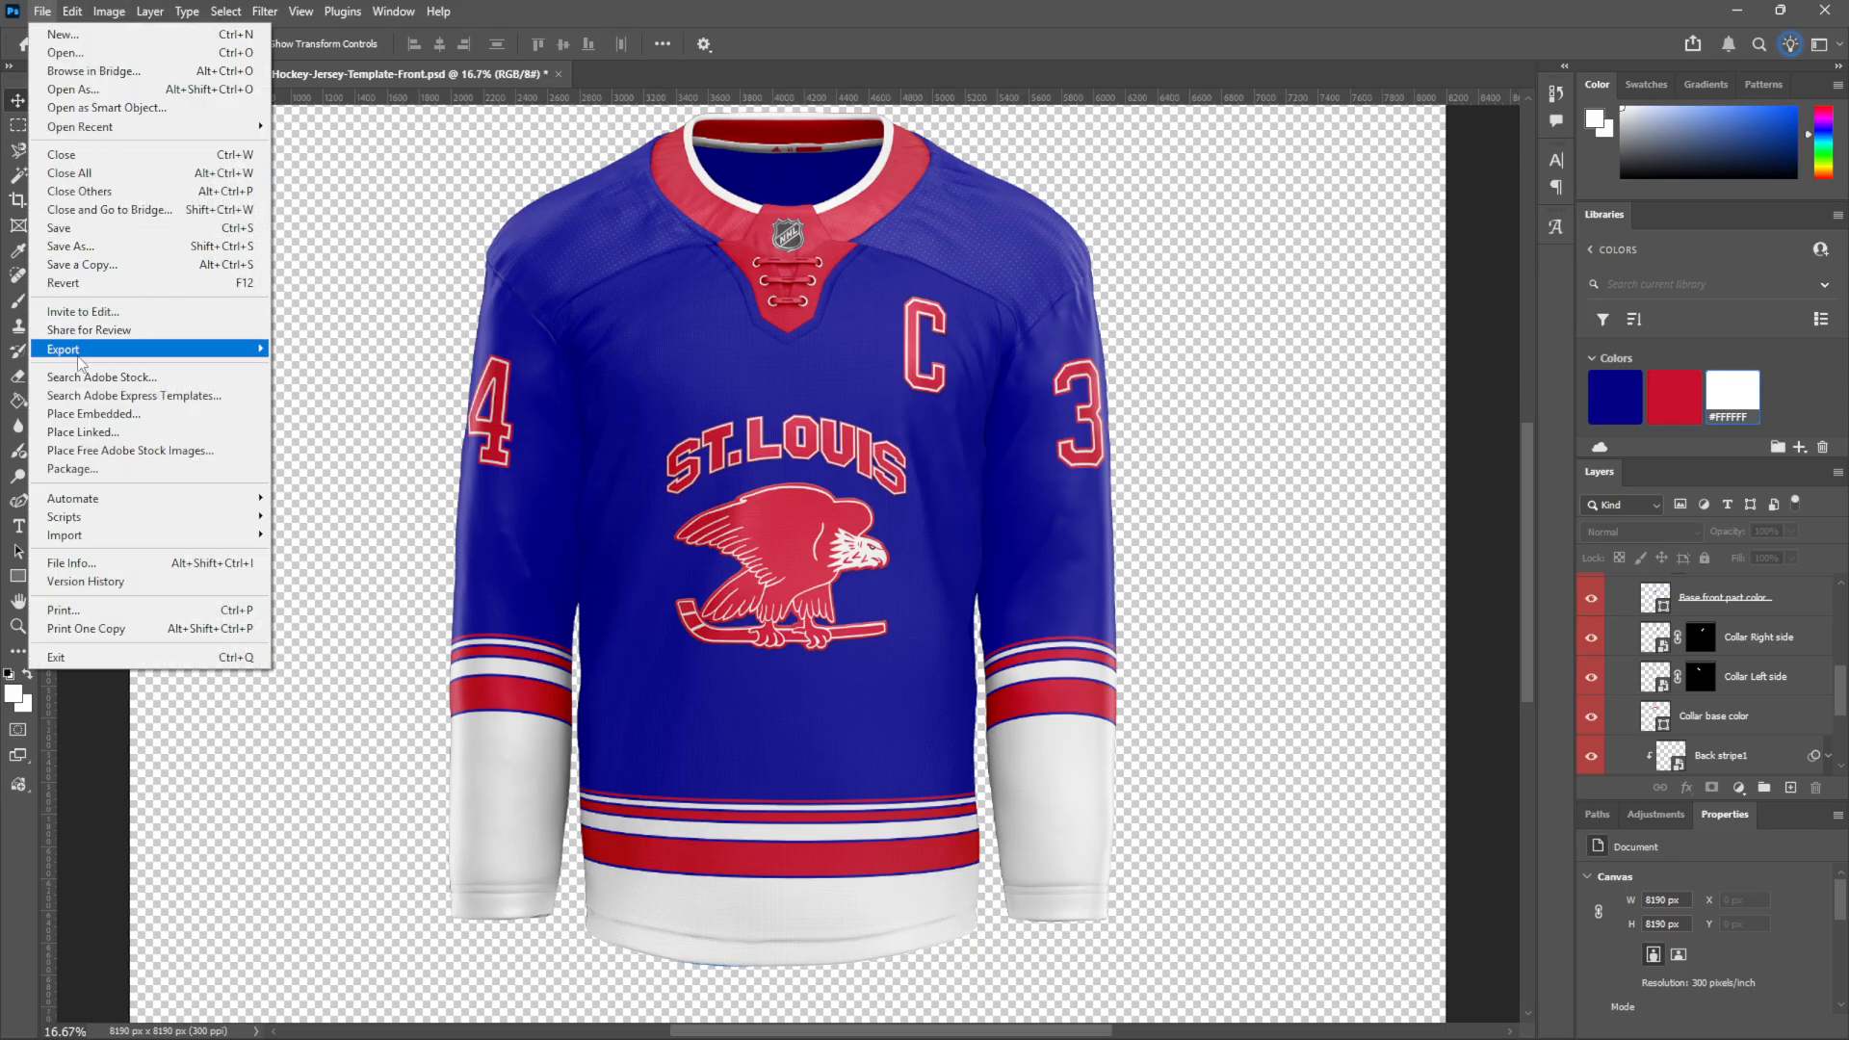
{"action": "mouse_move", "coordinate": [79, 358]}
{"action": "left_click", "coordinate": [365, 351]}
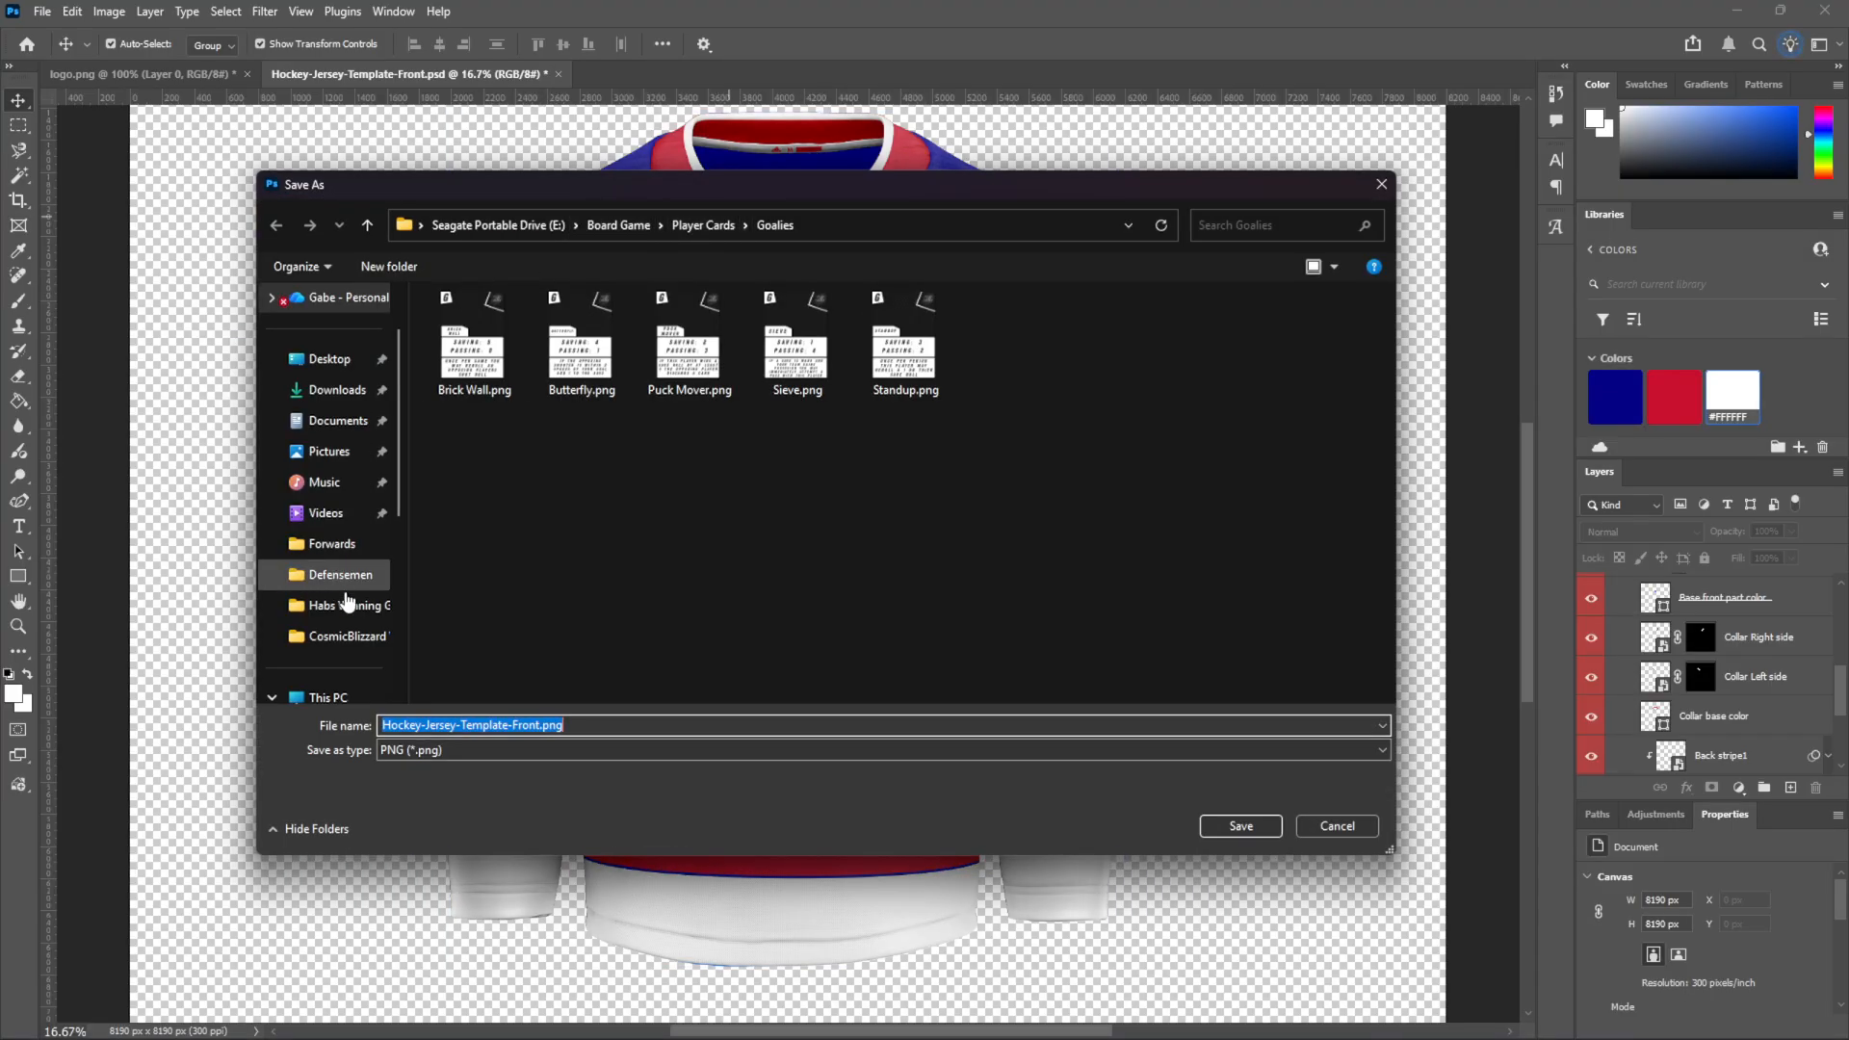
{"action": "scroll", "coordinate": [359, 592], "scroll_direction": "down", "scroll_amount": 4}
{"action": "left_click", "coordinate": [365, 457]}
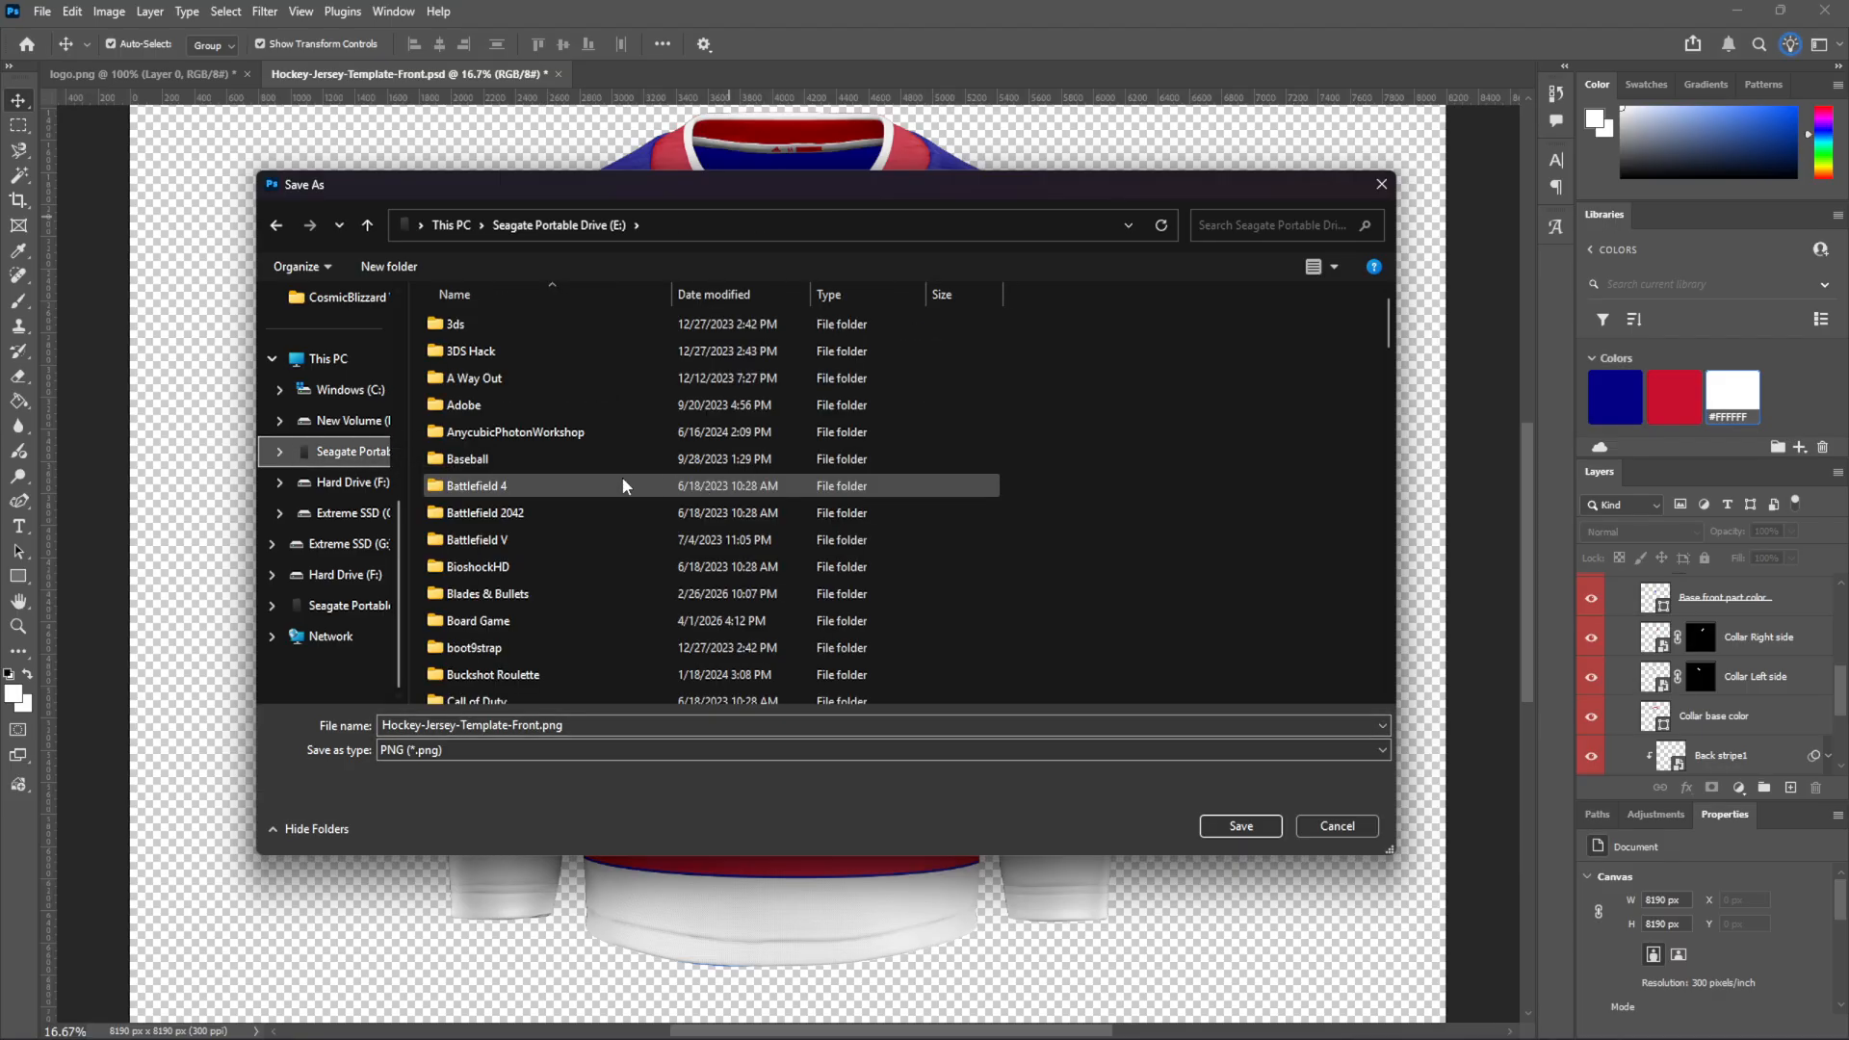
{"action": "scroll", "coordinate": [622, 477], "scroll_direction": "down", "scroll_amount": 2}
{"action": "scroll", "coordinate": [568, 505], "scroll_direction": "down", "scroll_amount": 2}
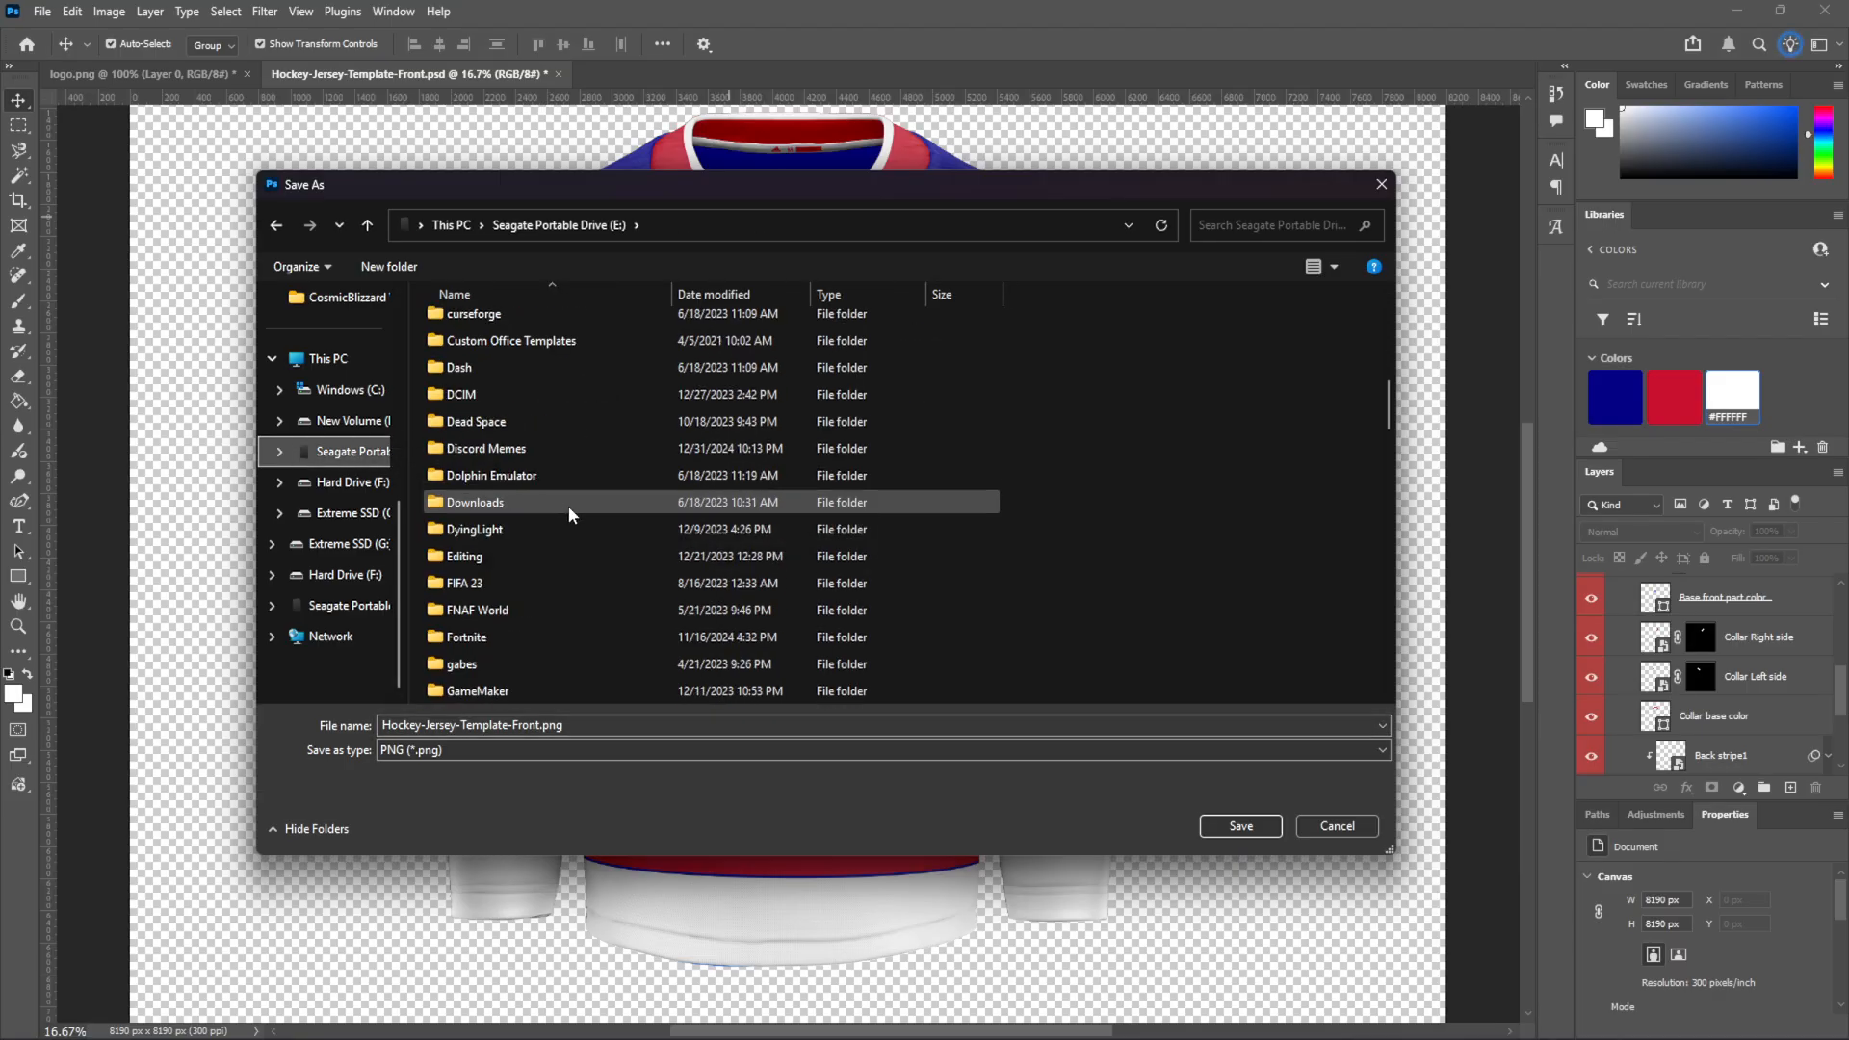
{"action": "scroll", "coordinate": [568, 534], "scroll_direction": "down", "scroll_amount": 6}
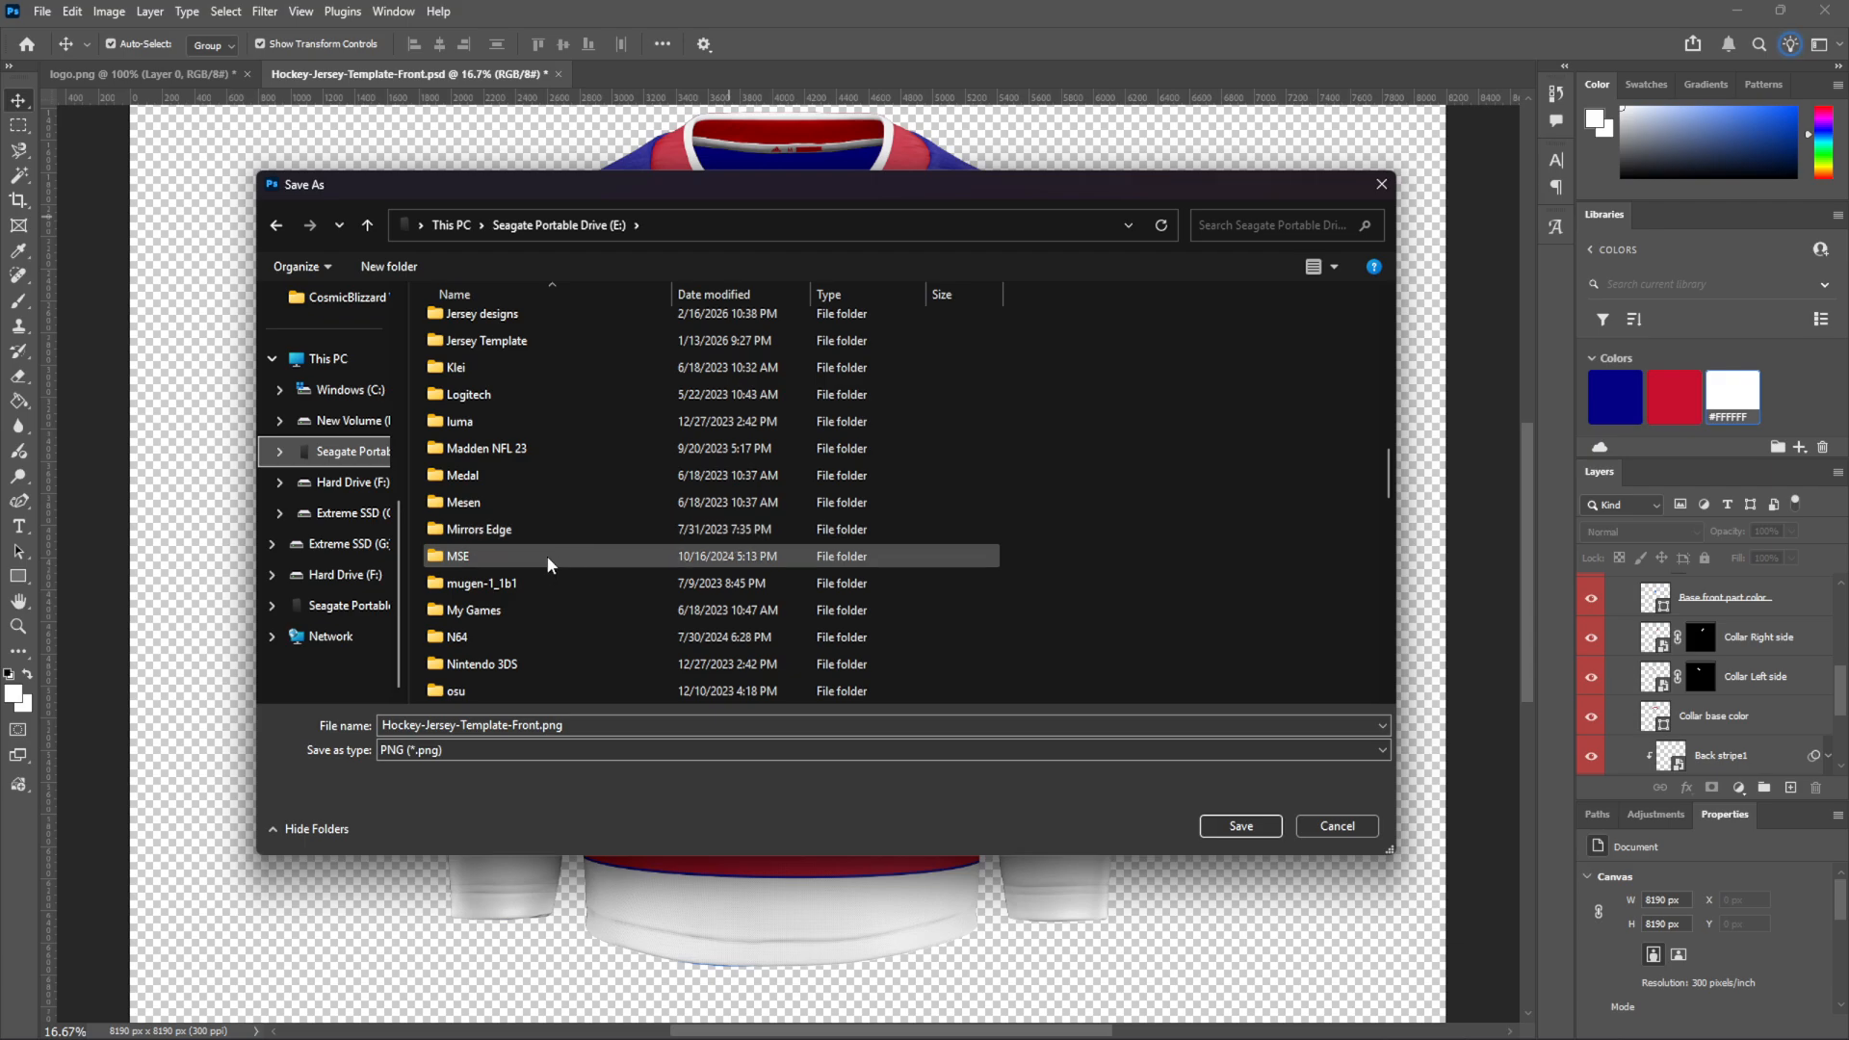
{"action": "double_click", "coordinate": [517, 320]}
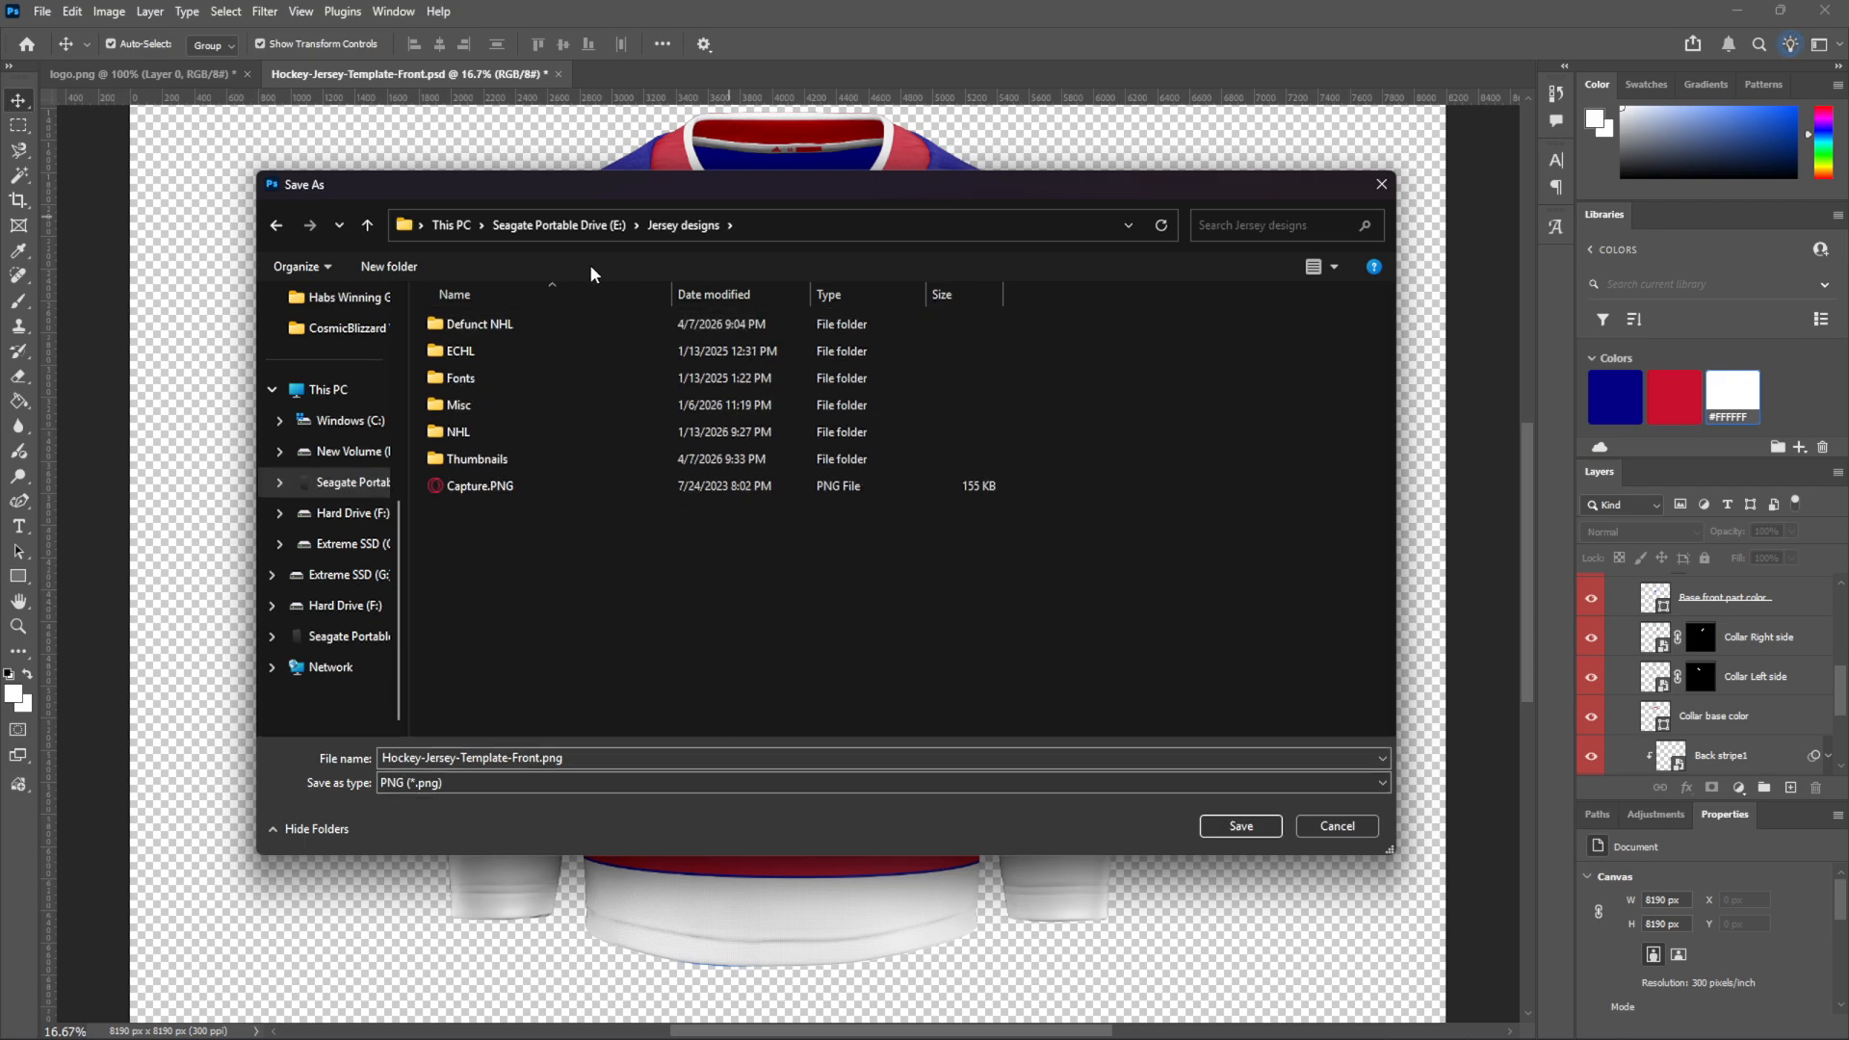
{"action": "double_click", "coordinate": [501, 322]}
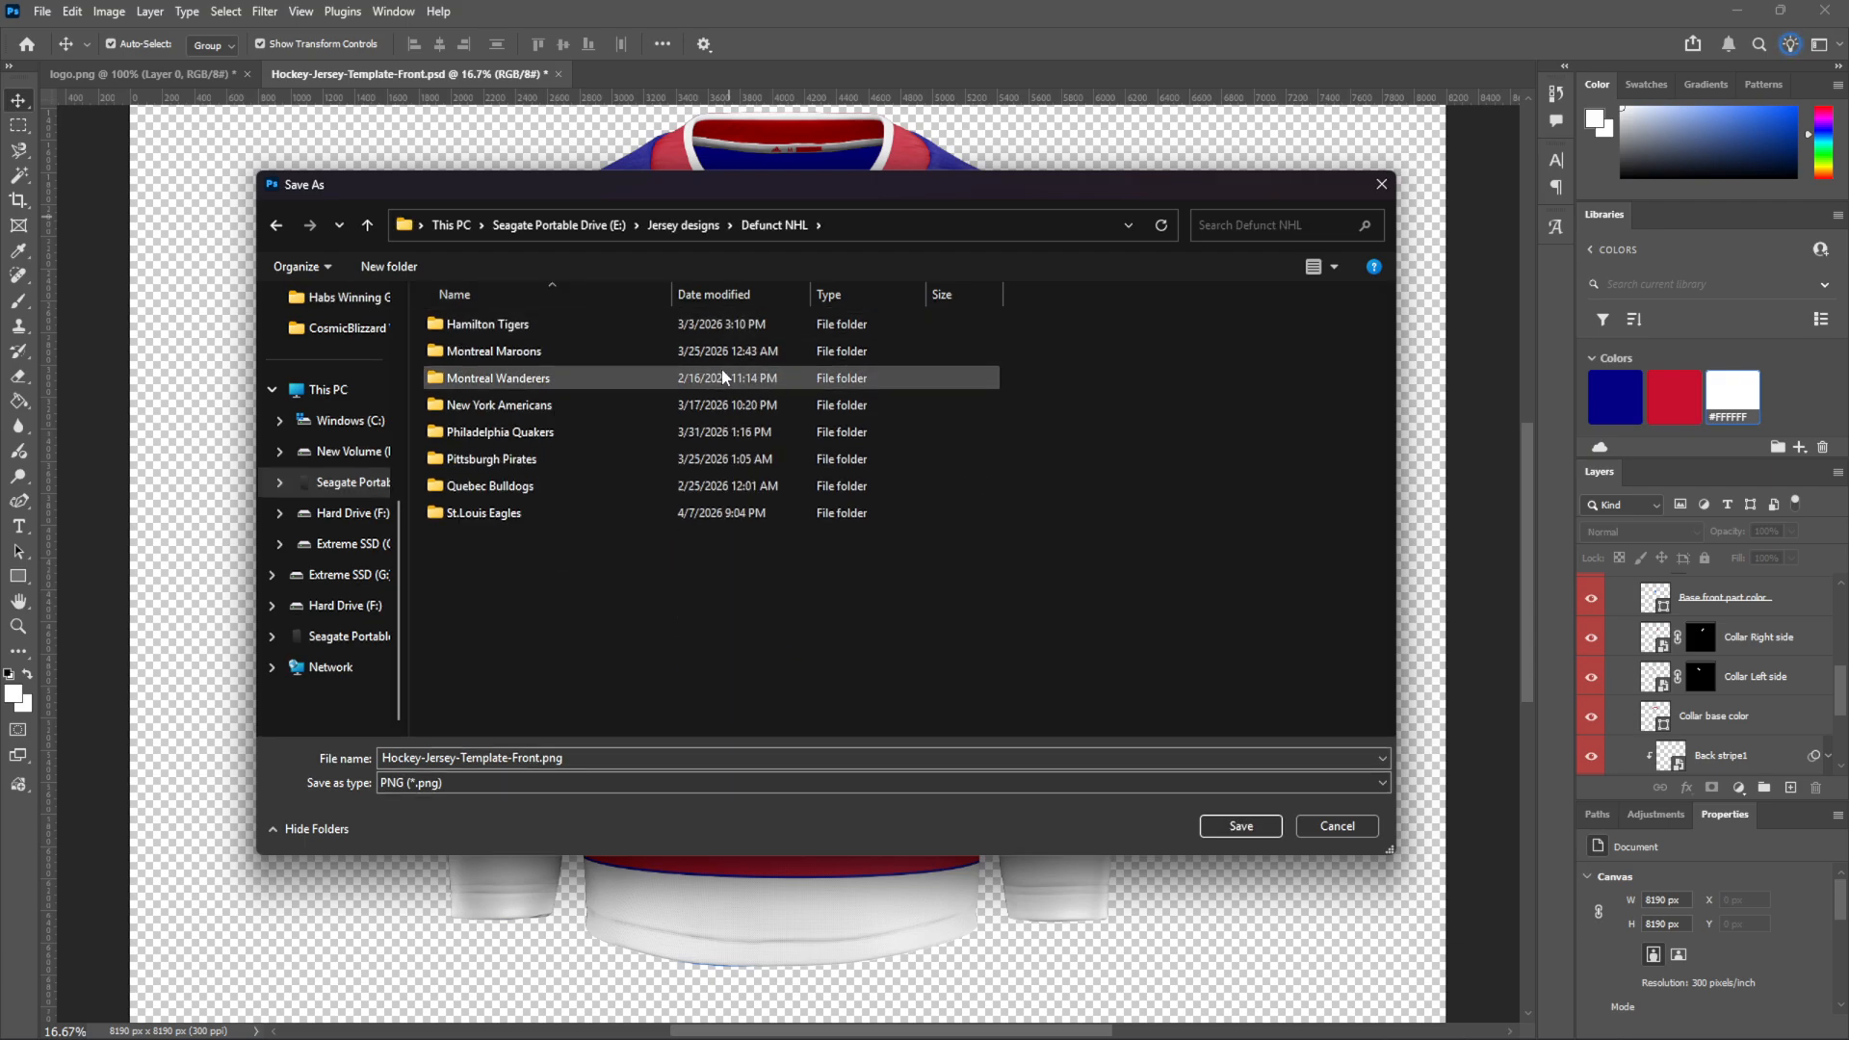
{"action": "double_click", "coordinate": [524, 515]}
Name the exported PNG Jersey Dark and save it
{"action": "double_click", "coordinate": [579, 726]}
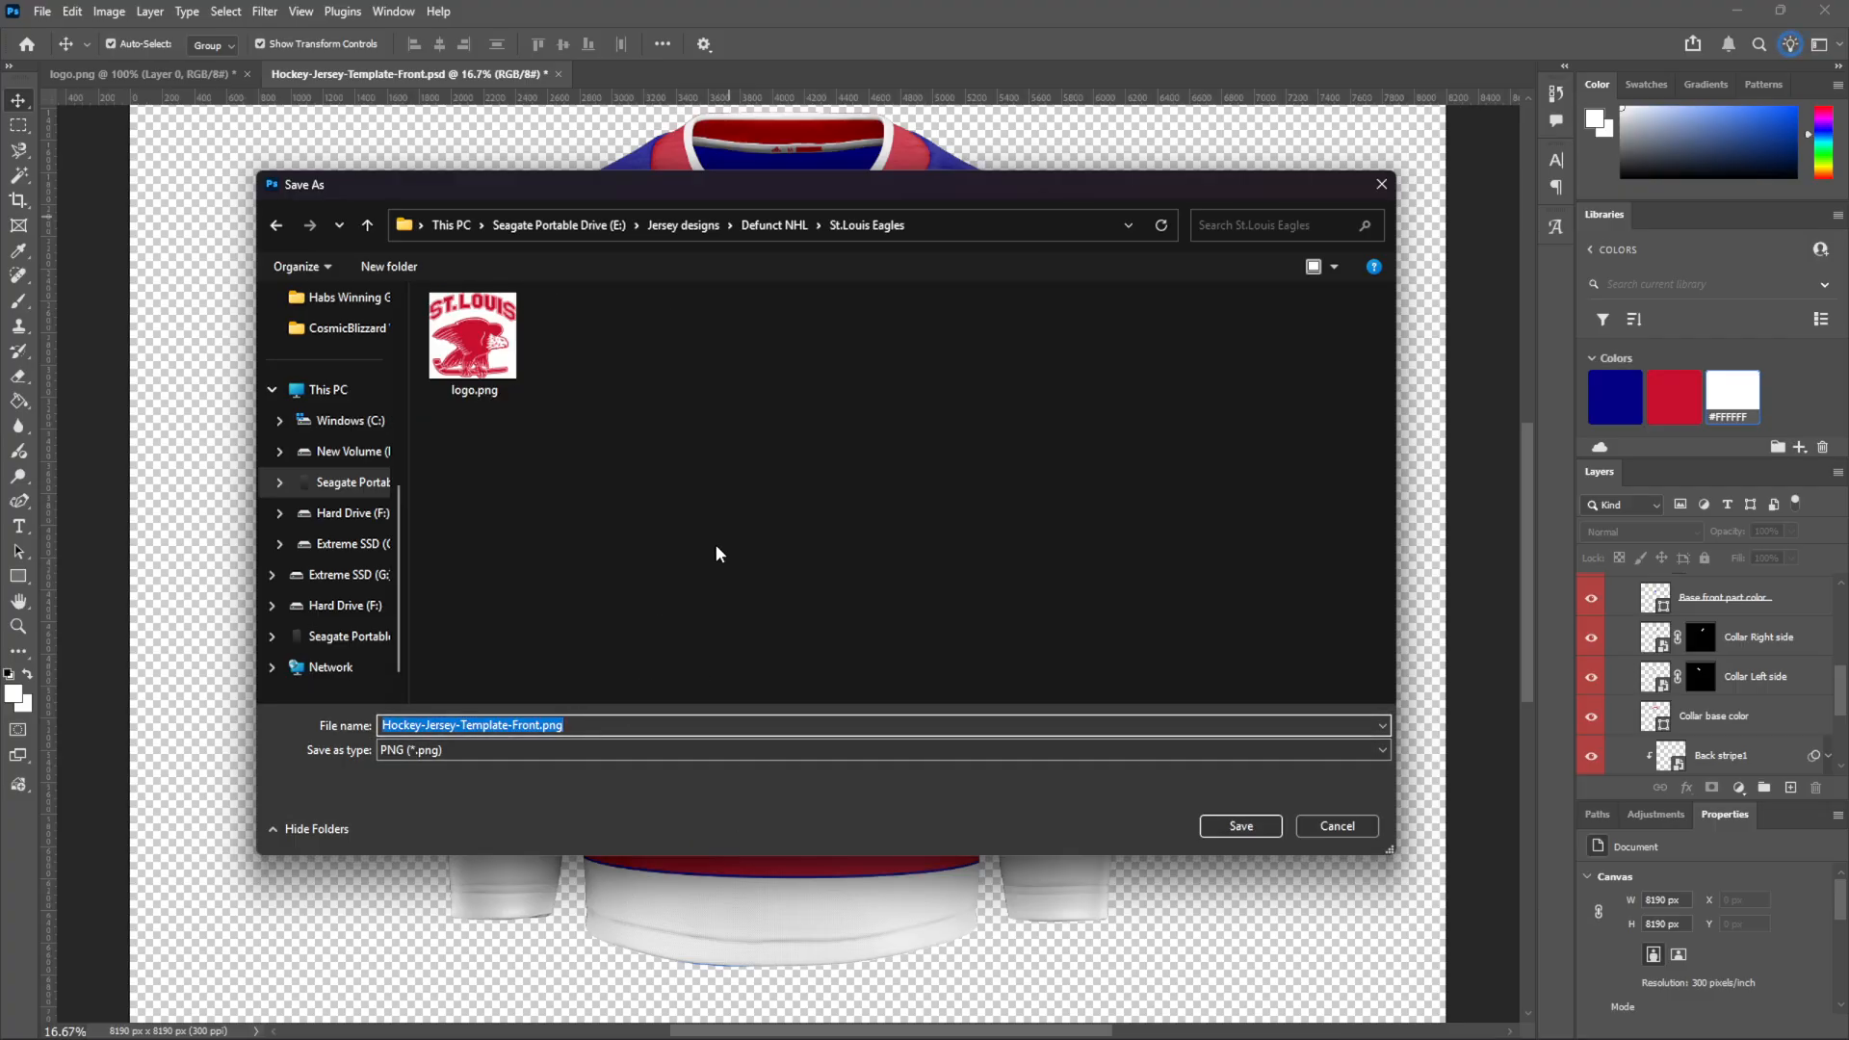
{"action": "type", "text": "Jersey Dark"}
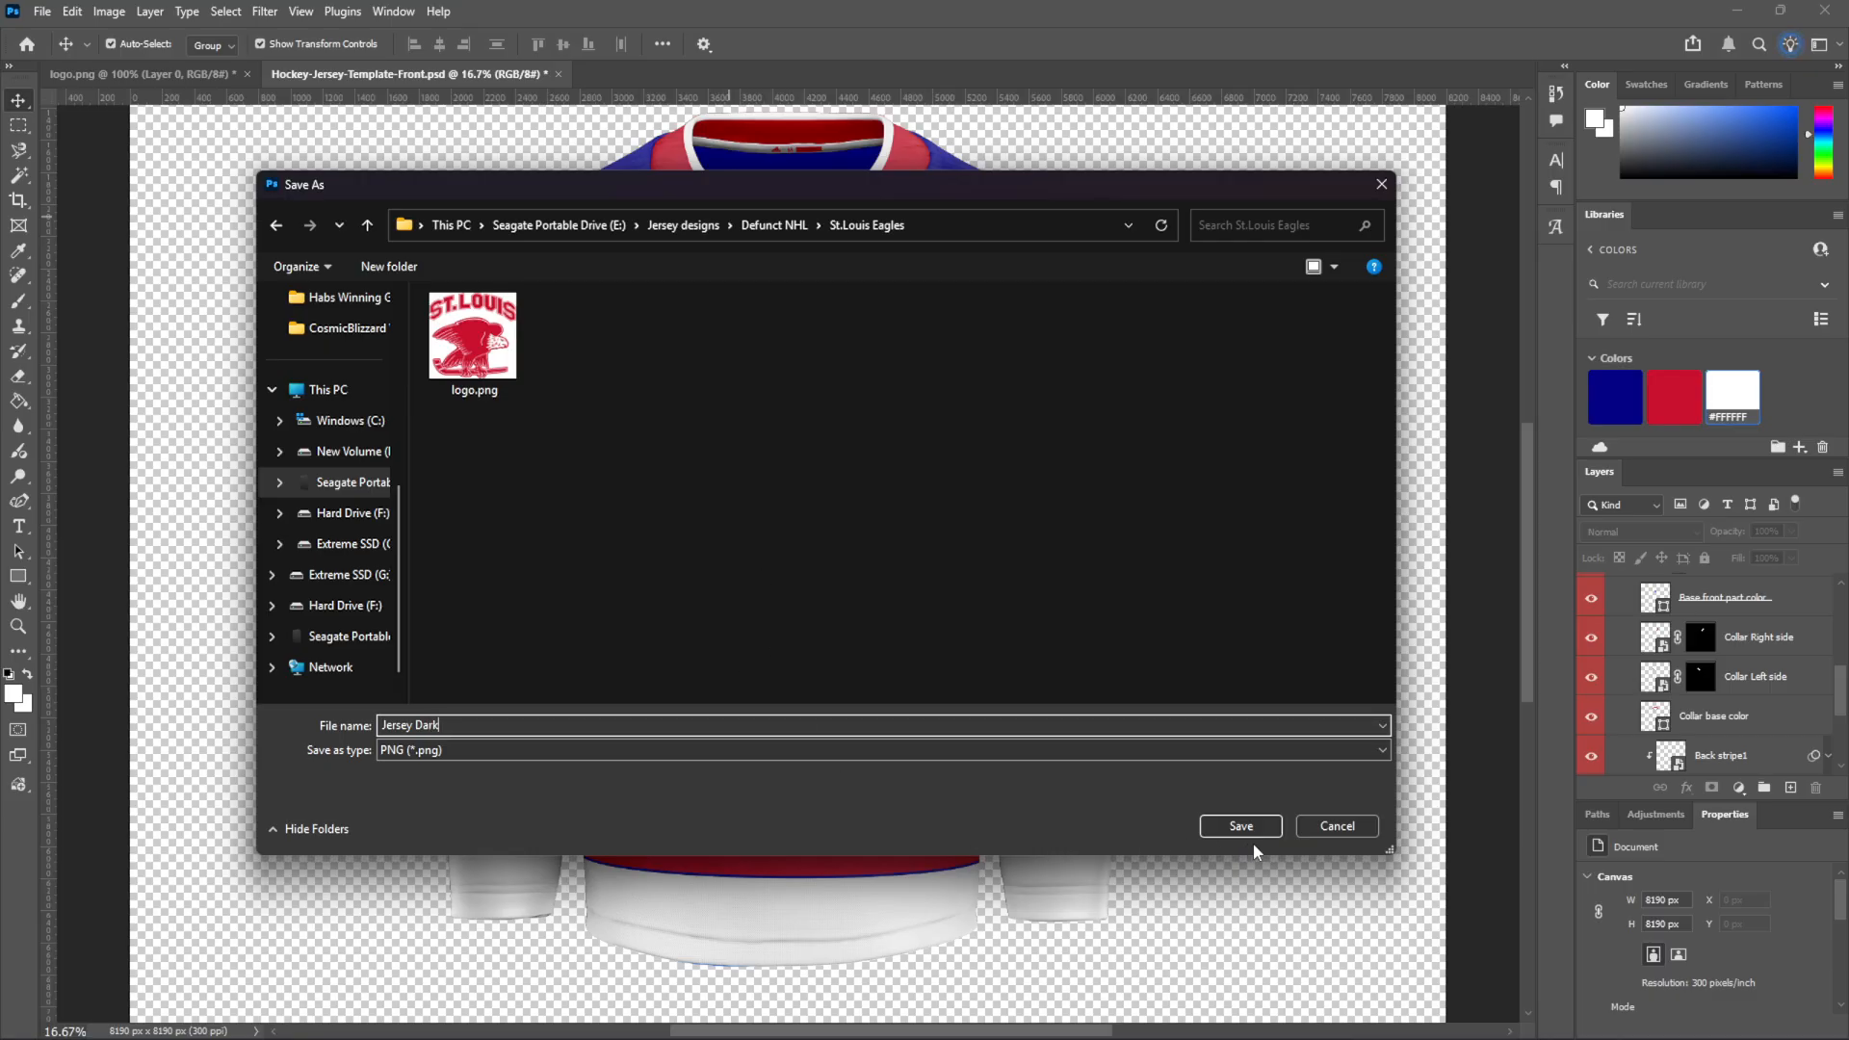
{"action": "left_click", "coordinate": [1246, 830]}
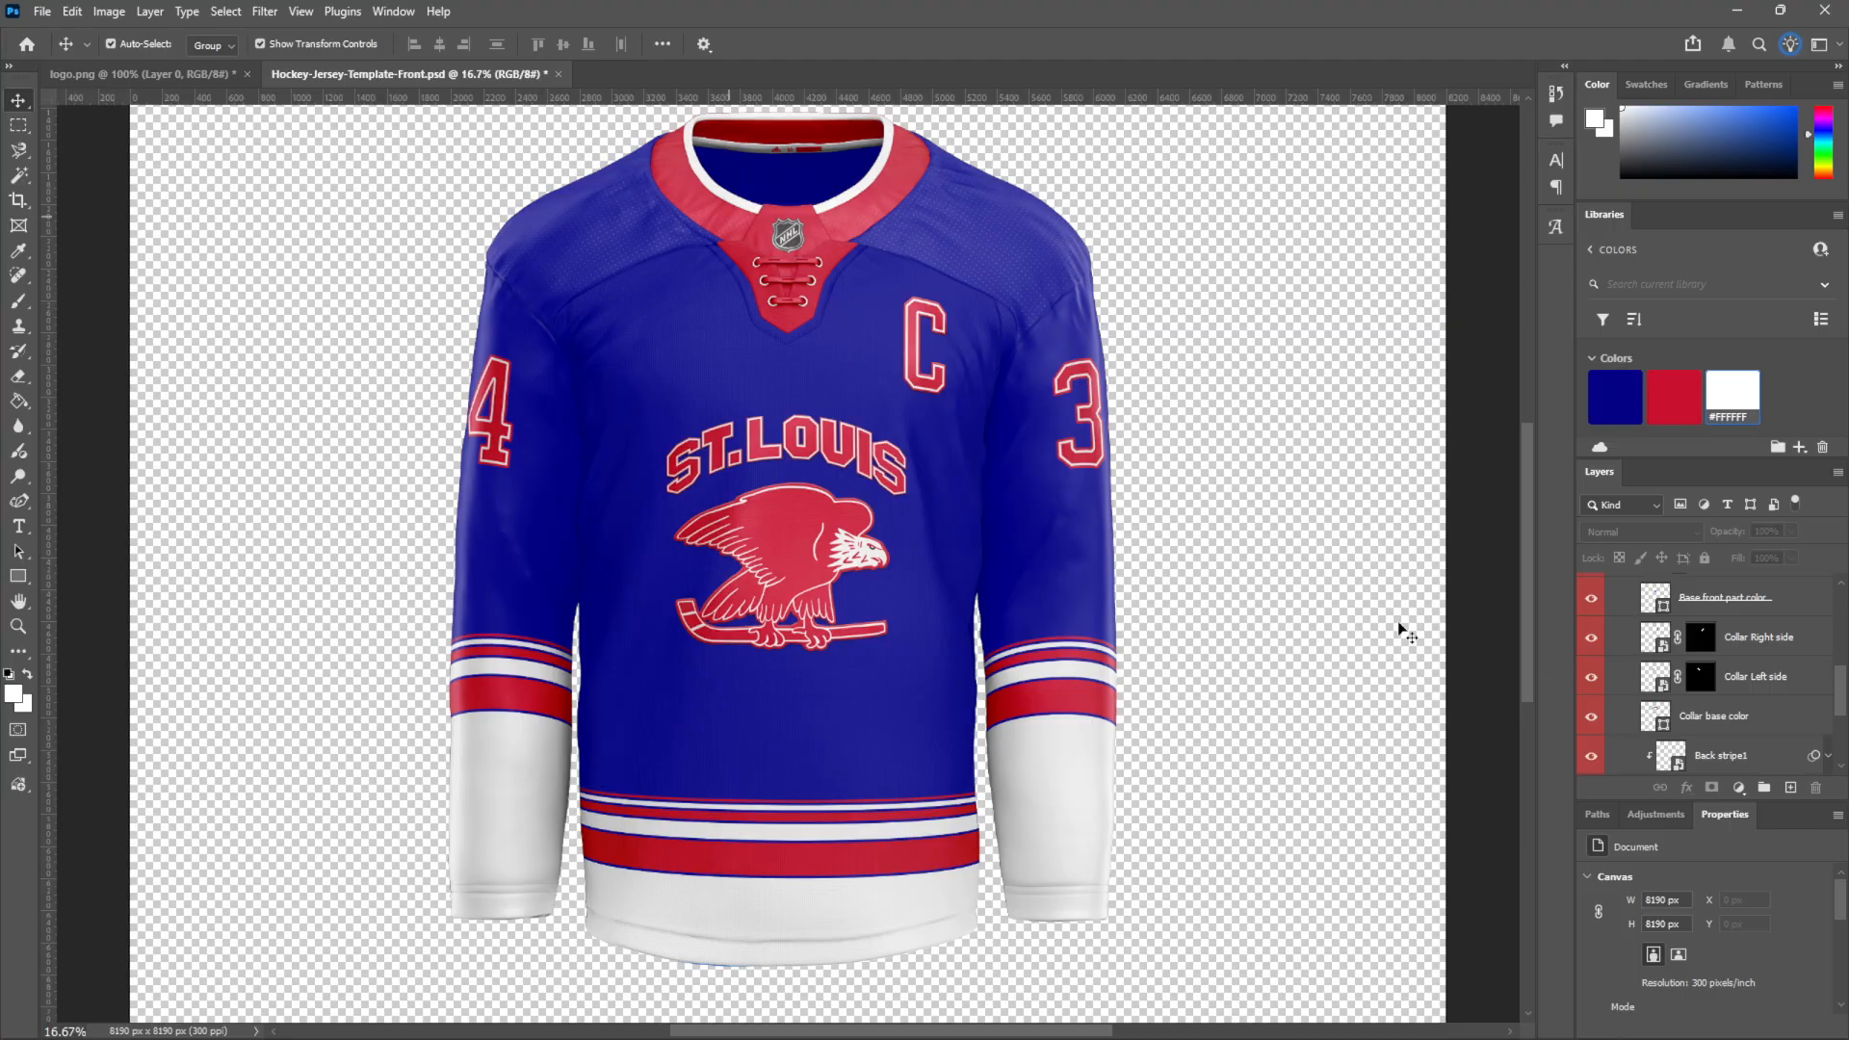
{"action": "scroll", "coordinate": [632, 464], "scroll_direction": "up", "scroll_amount": 3}
{"action": "scroll", "coordinate": [1244, 568], "scroll_direction": "down", "scroll_amount": 2}
{"action": "scroll", "coordinate": [1262, 575], "scroll_direction": "down", "scroll_amount": 1}
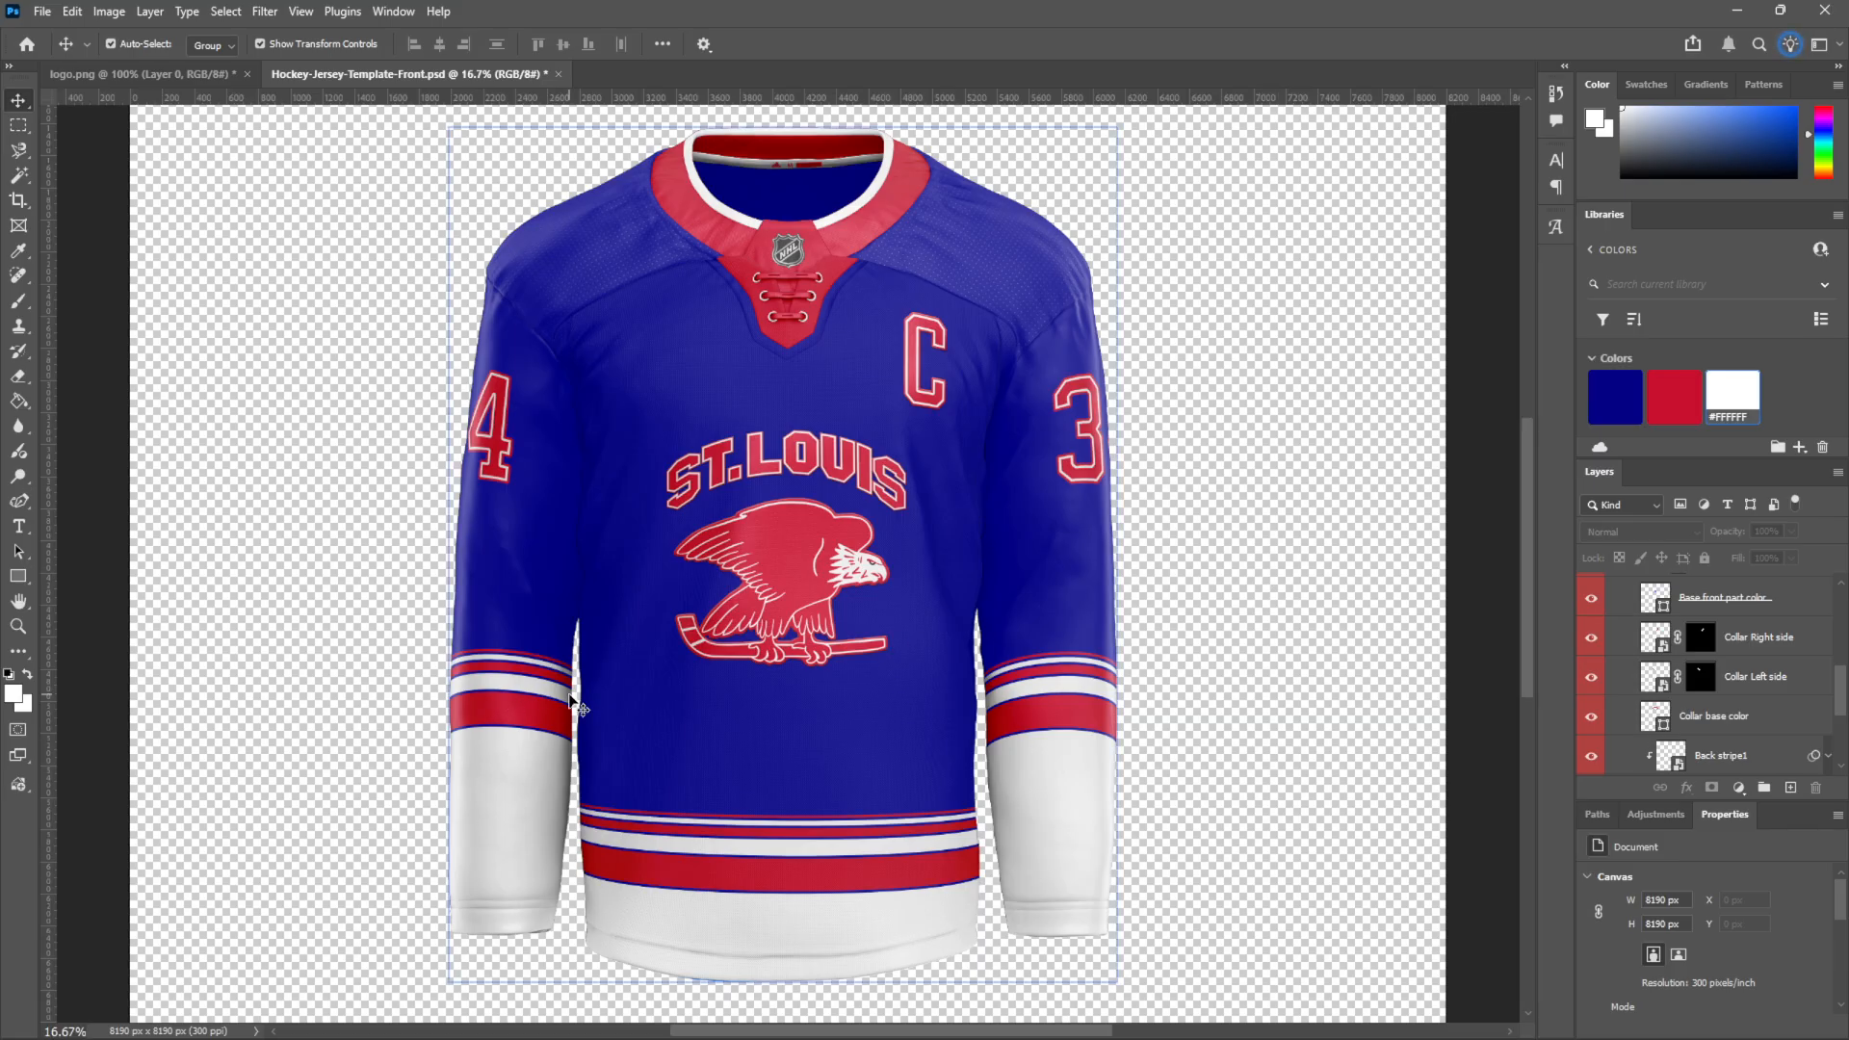
{"action": "scroll", "coordinate": [1695, 674], "scroll_direction": "up", "scroll_amount": 5}
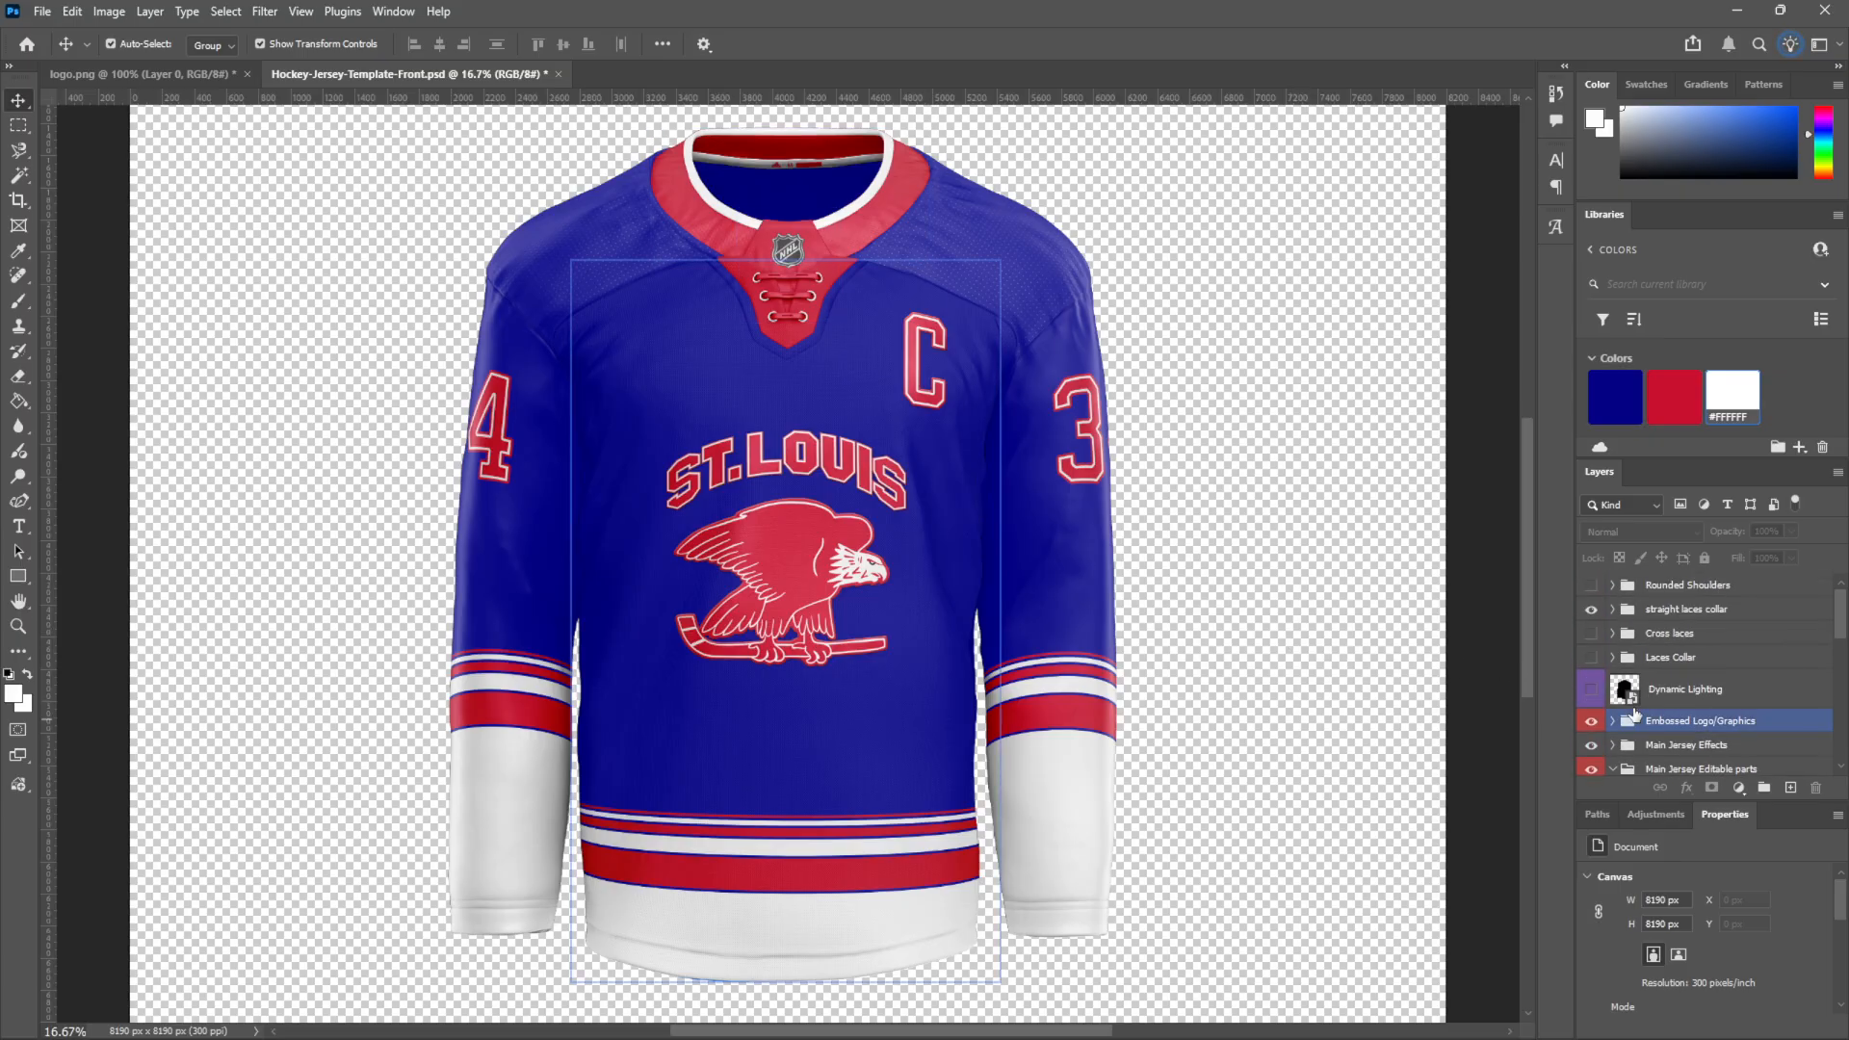
{"action": "left_click", "coordinate": [1626, 612]}
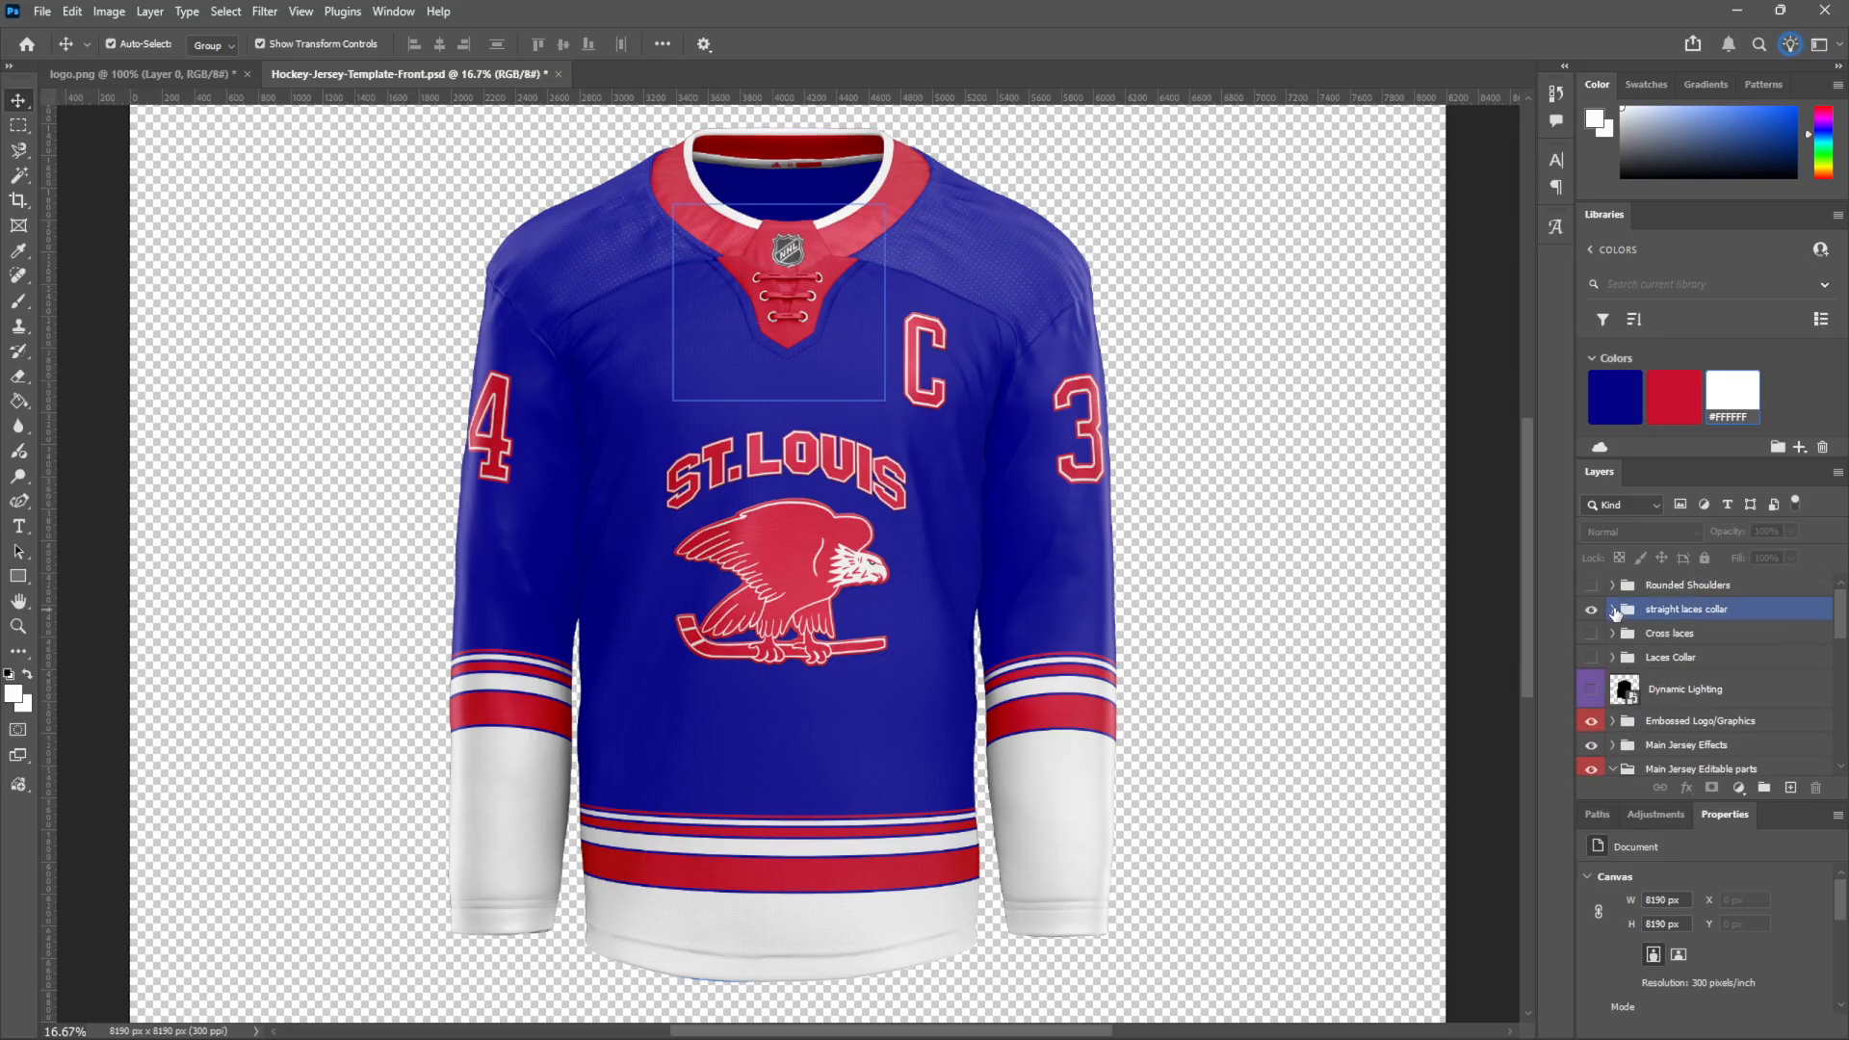
{"action": "left_click", "coordinate": [1614, 611]}
{"action": "left_click", "coordinate": [1614, 610]}
{"action": "left_click", "coordinate": [694, 267]}
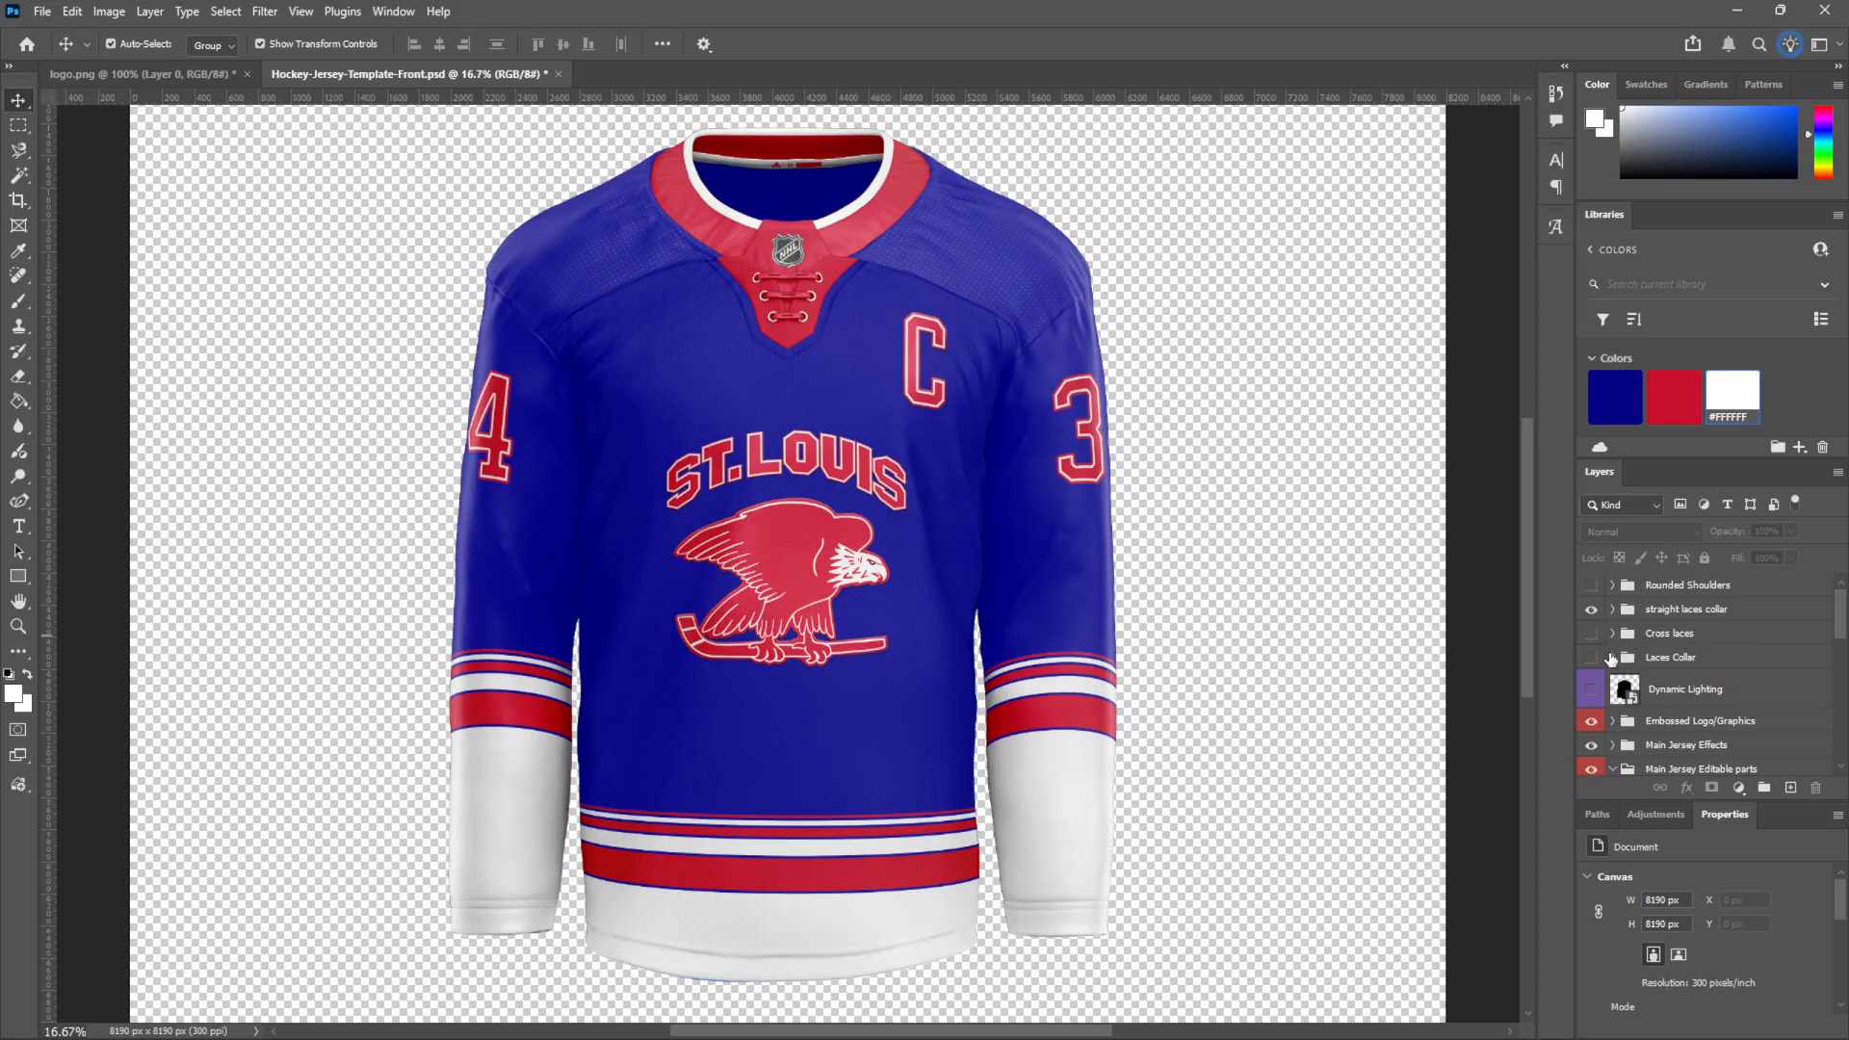
{"action": "left_click", "coordinate": [1615, 610]}
Collapse the Main Collar group, expand the Torso group and open its Base Shirt design here smart object
{"action": "scroll", "coordinate": [1695, 645], "scroll_direction": "down", "scroll_amount": 2}
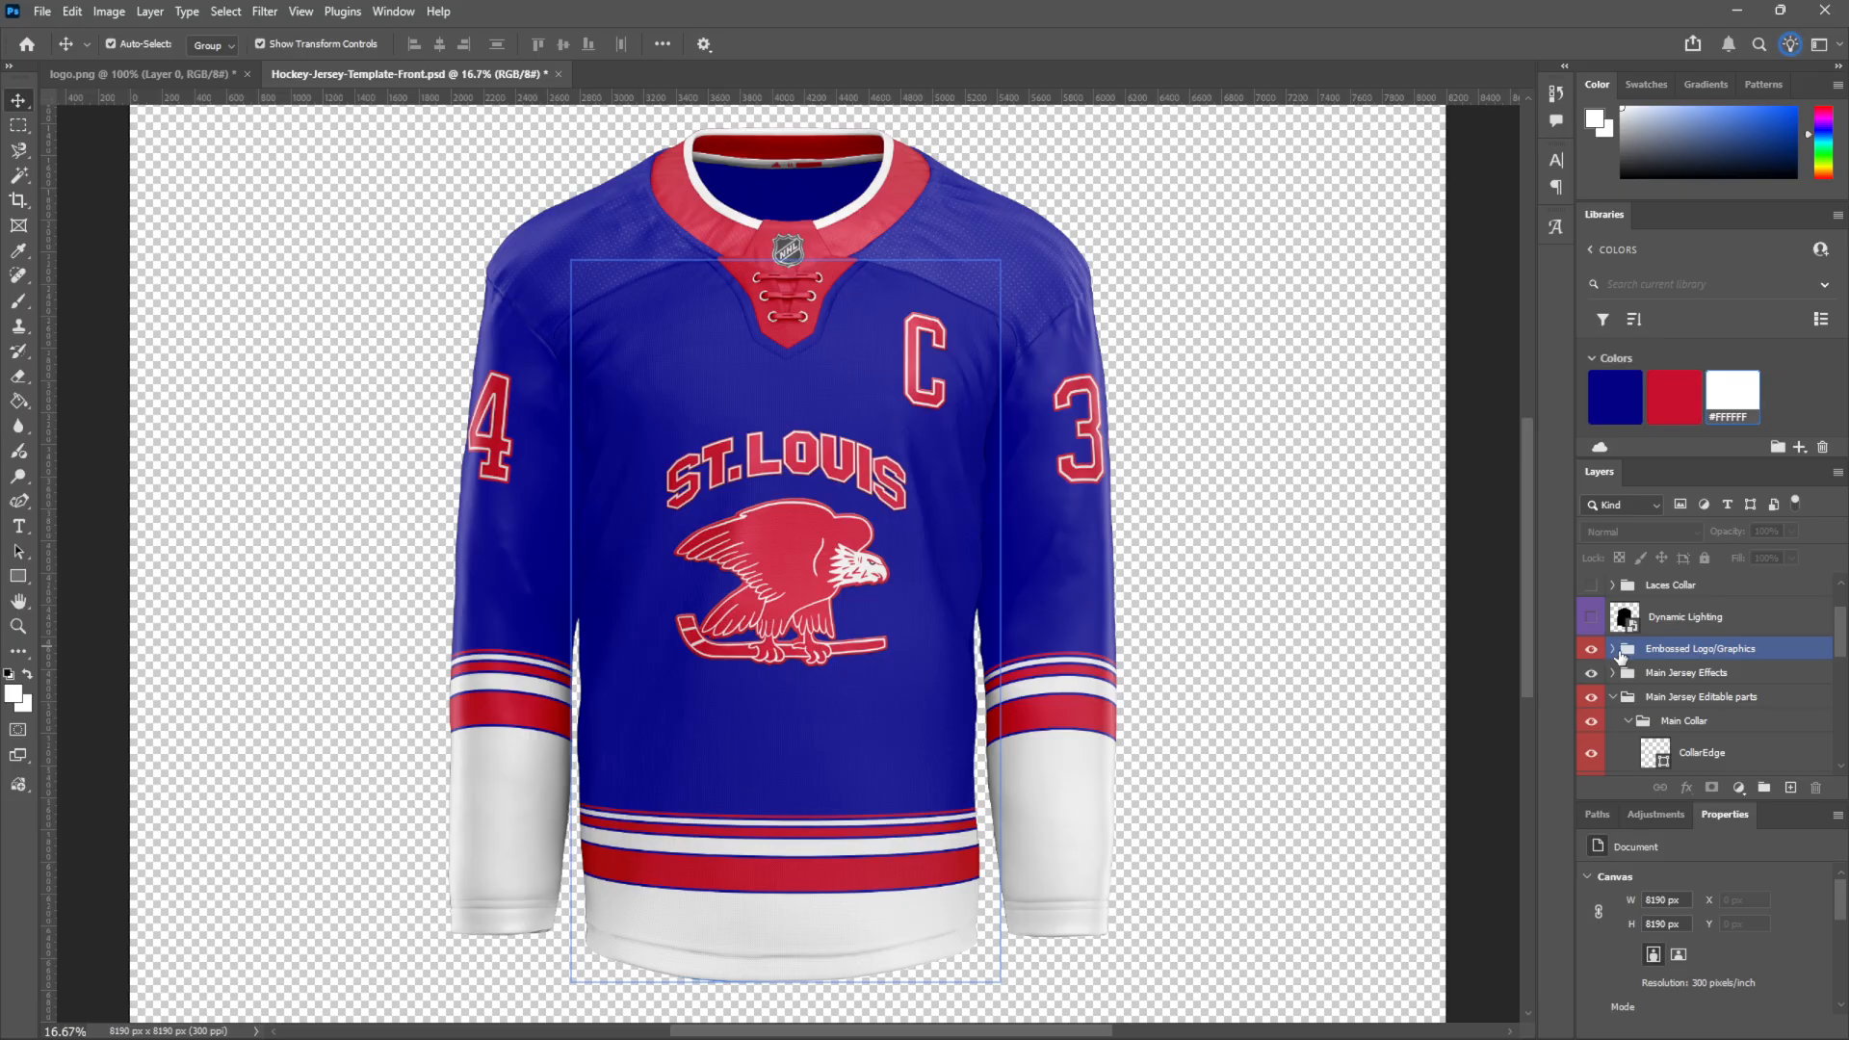
{"action": "scroll", "coordinate": [1637, 674], "scroll_direction": "down", "scroll_amount": 1}
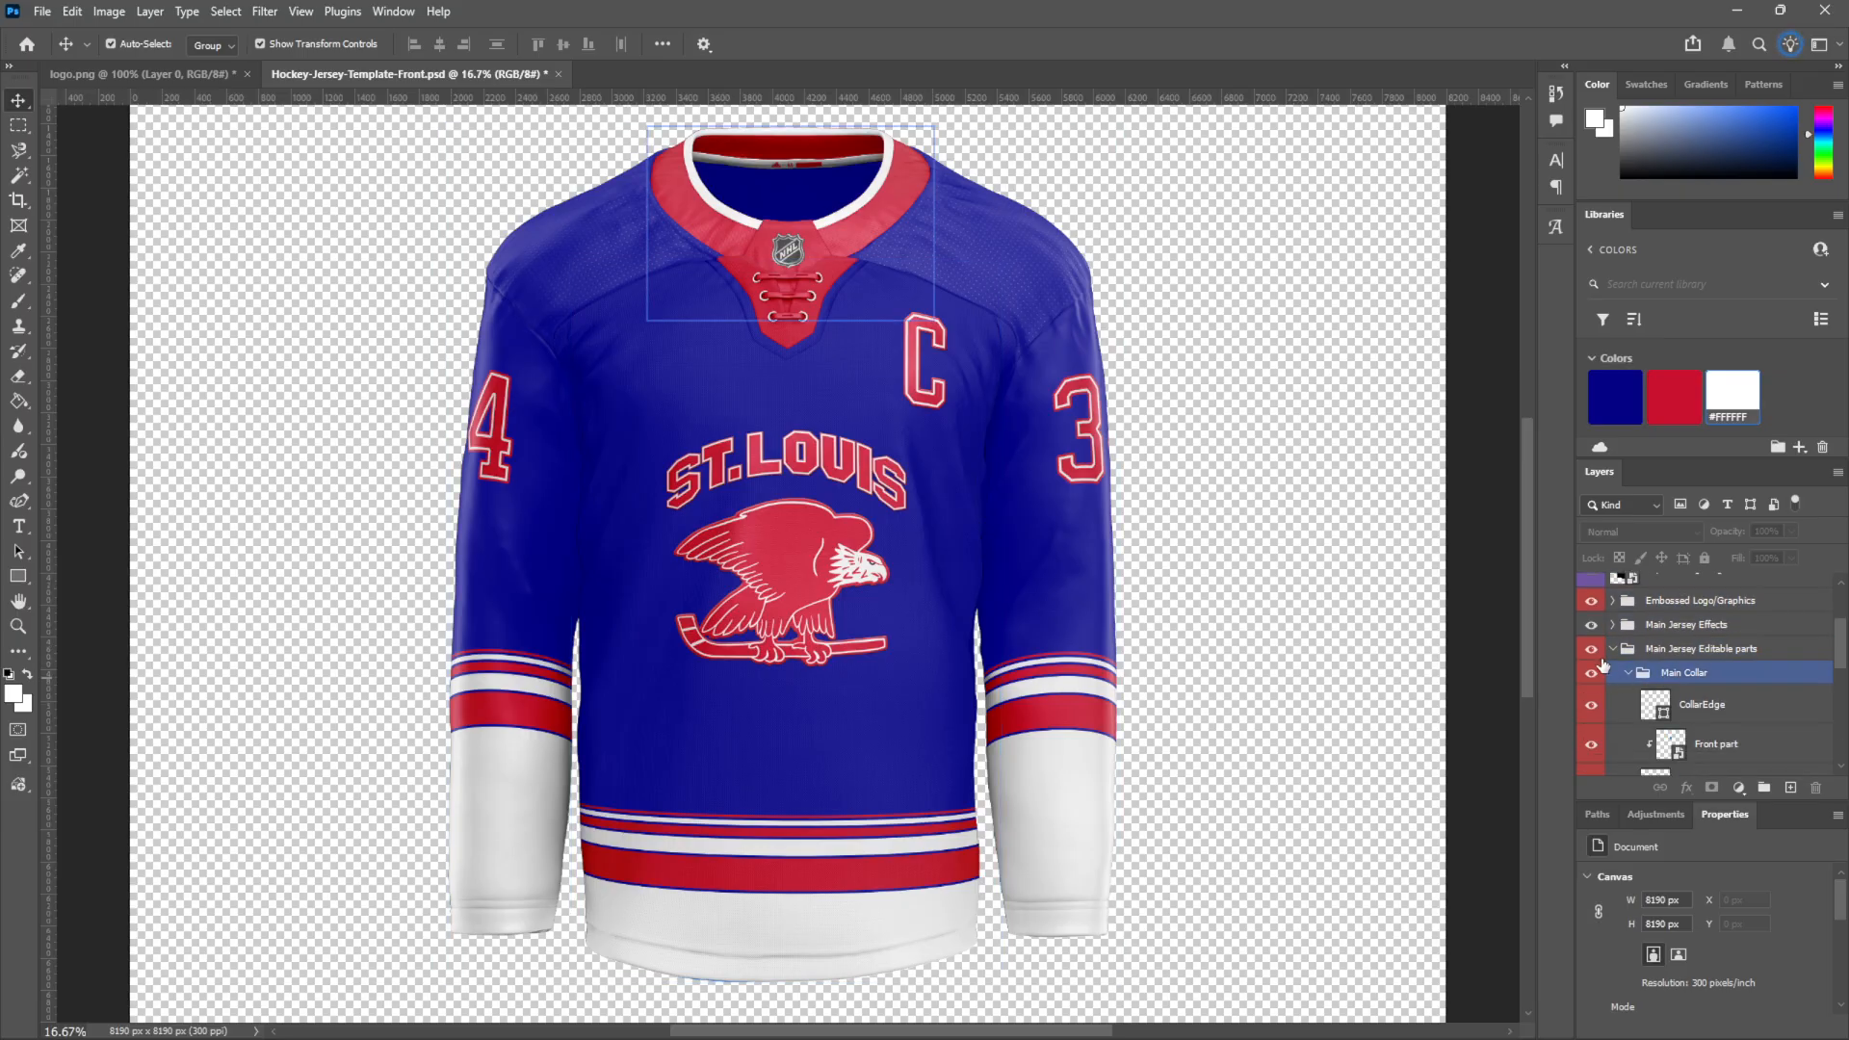
{"action": "left_click", "coordinate": [1629, 673]}
{"action": "scroll", "coordinate": [1678, 671], "scroll_direction": "down", "scroll_amount": 1}
{"action": "left_click", "coordinate": [1627, 701]}
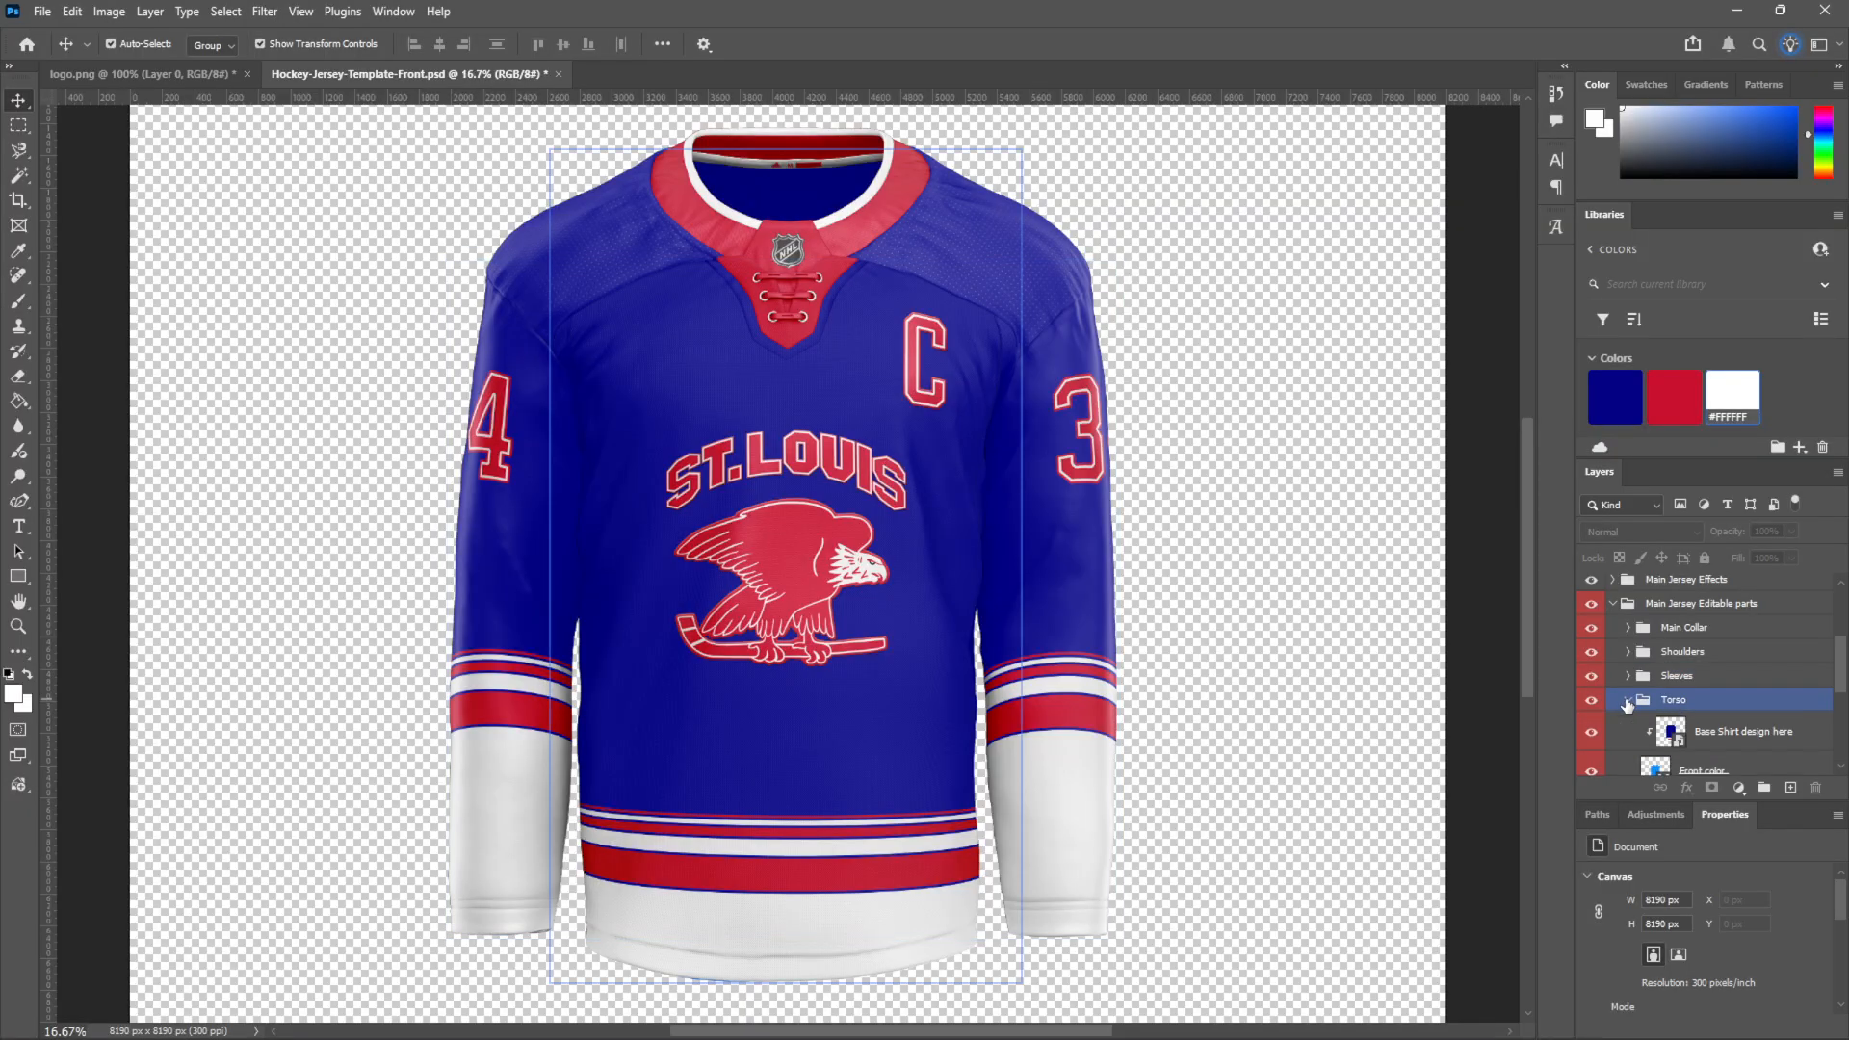
{"action": "double_click", "coordinate": [1671, 732]}
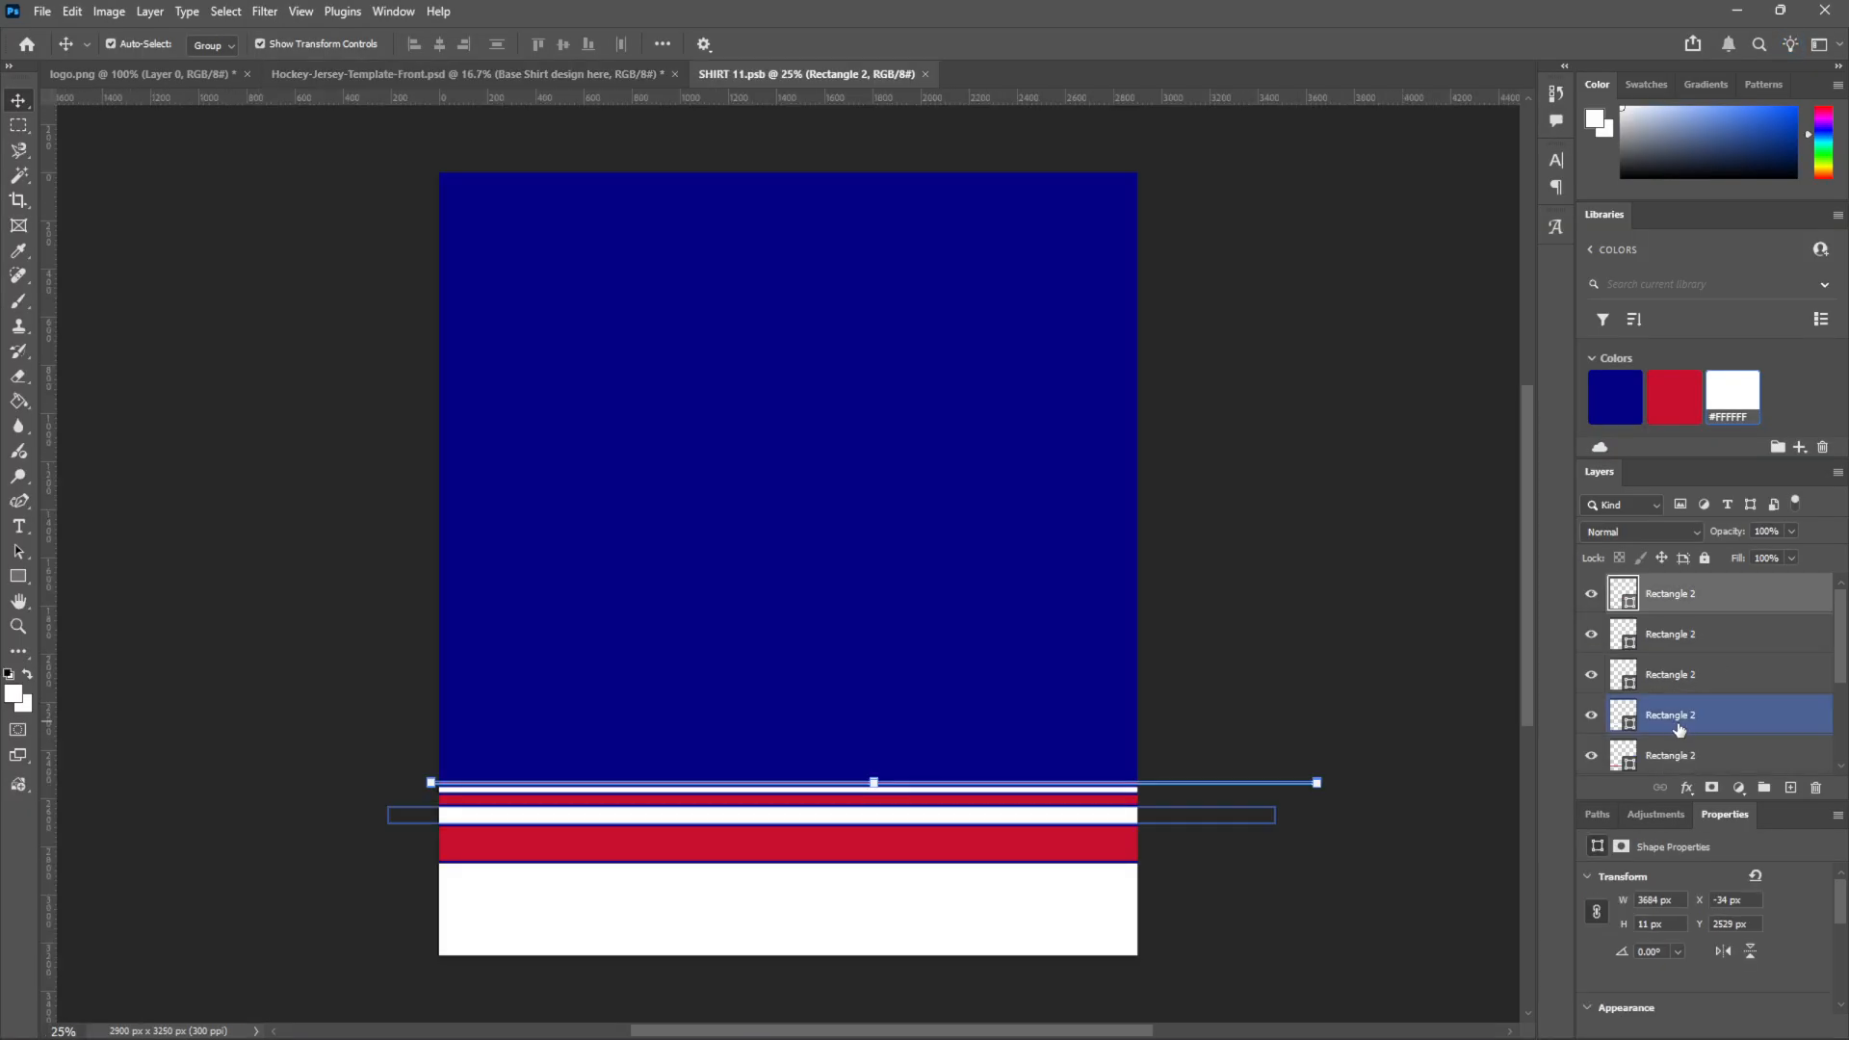
Fill the thin white Rectangle 2 stripe and the large white Rectangle 1 hem block of the shirt design with navy #040284
{"action": "left_click", "coordinate": [1685, 634]}
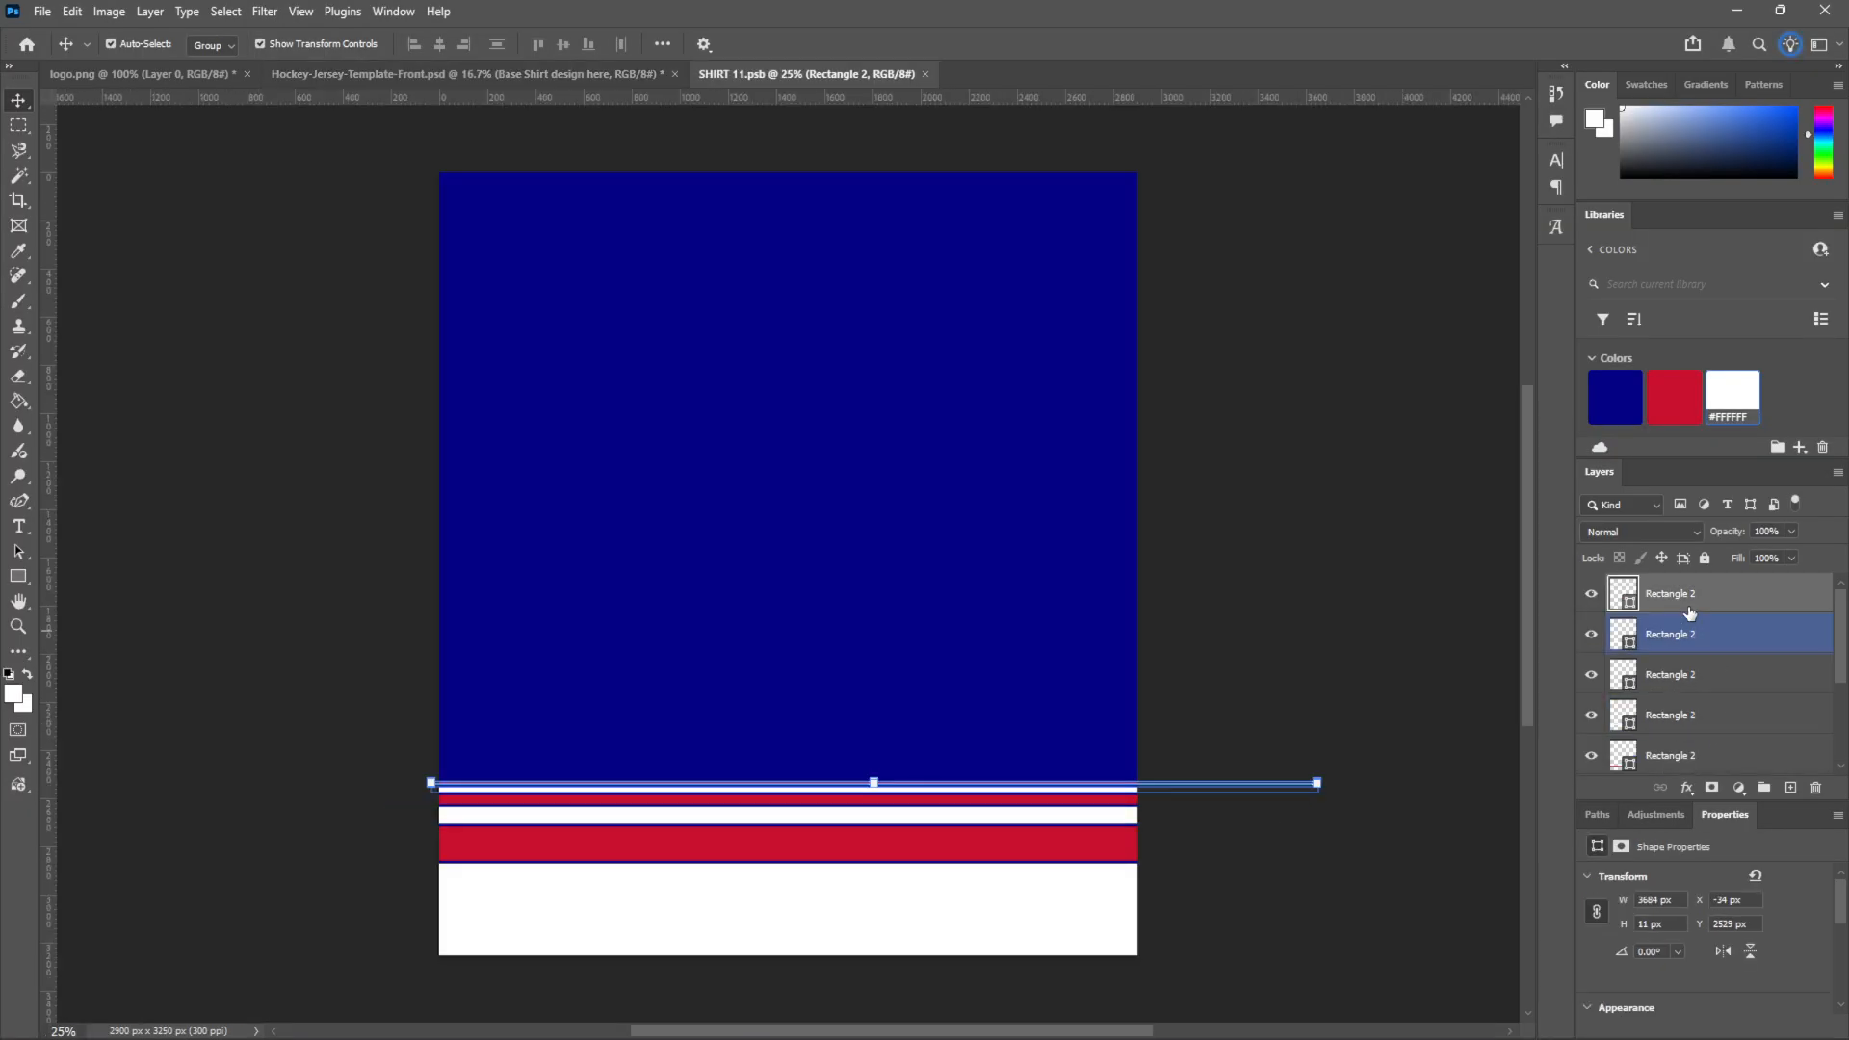
{"action": "left_click", "coordinate": [1695, 634]}
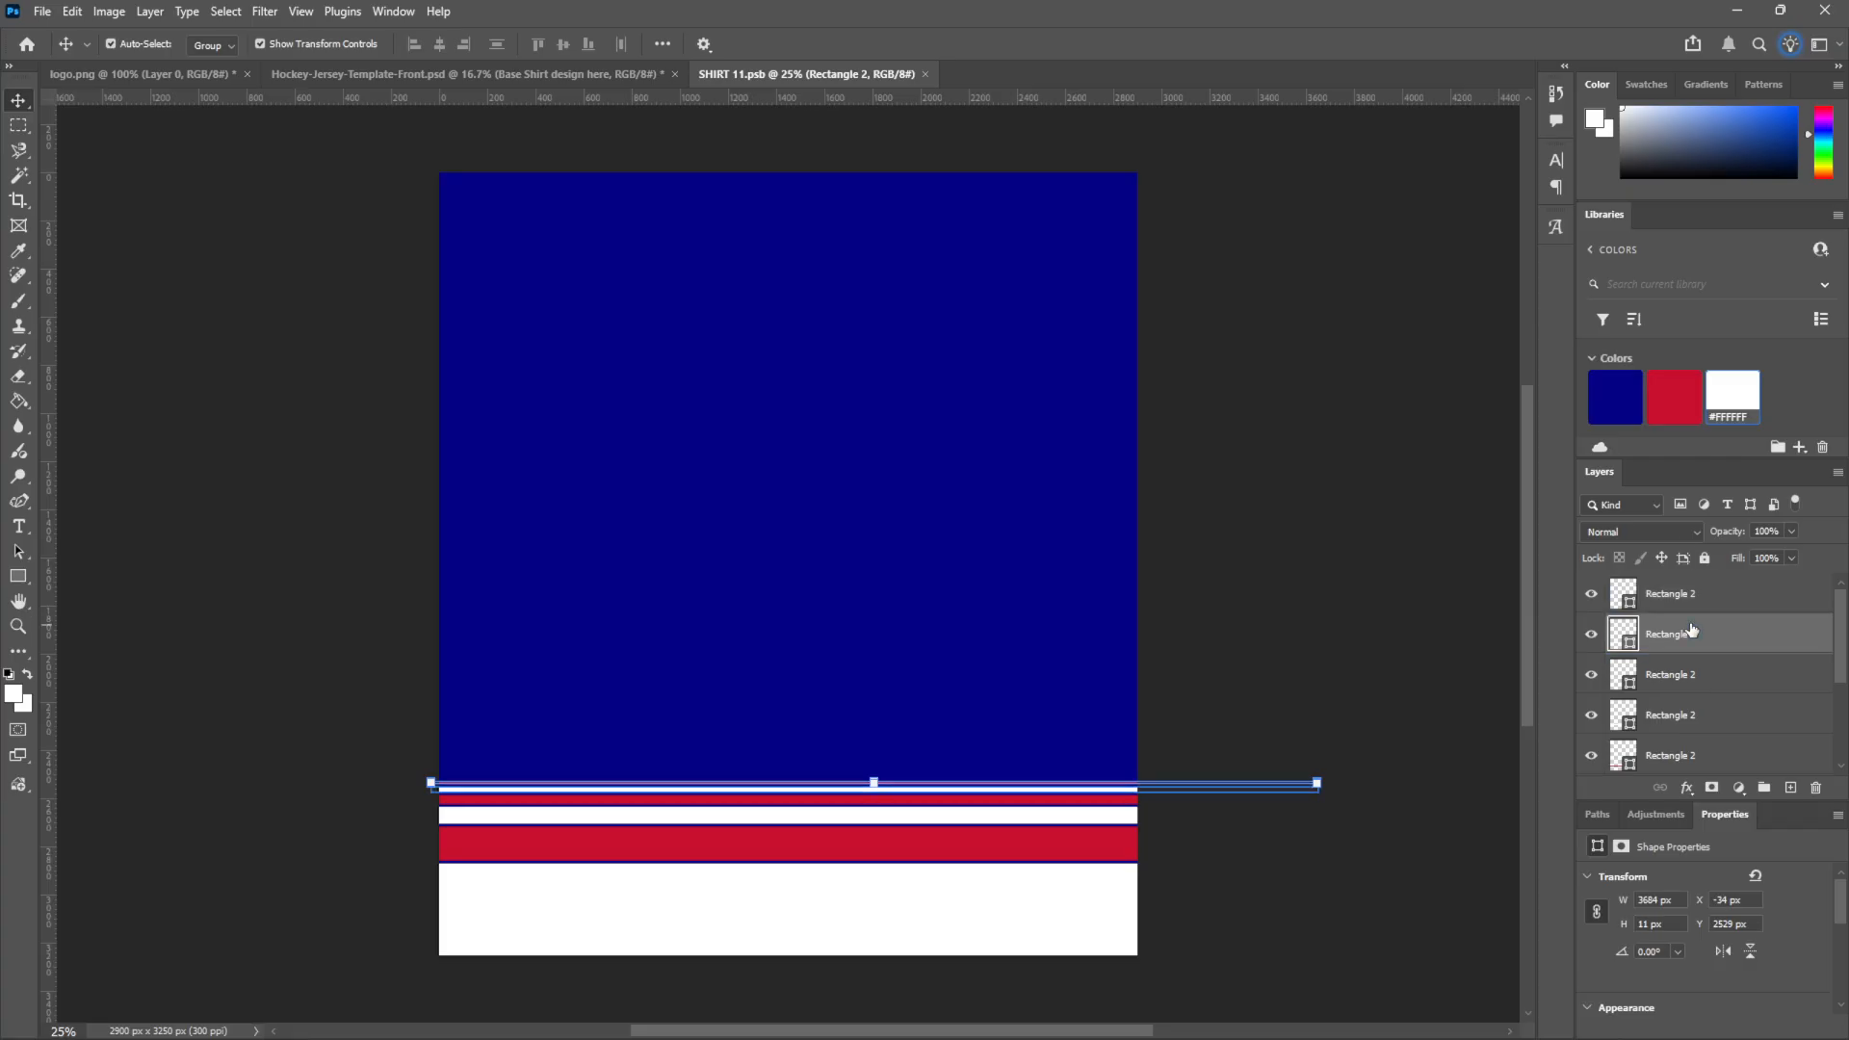
{"action": "left_click", "coordinate": [1621, 400]}
{"action": "left_click", "coordinate": [1709, 674]}
{"action": "left_click", "coordinate": [1712, 715]}
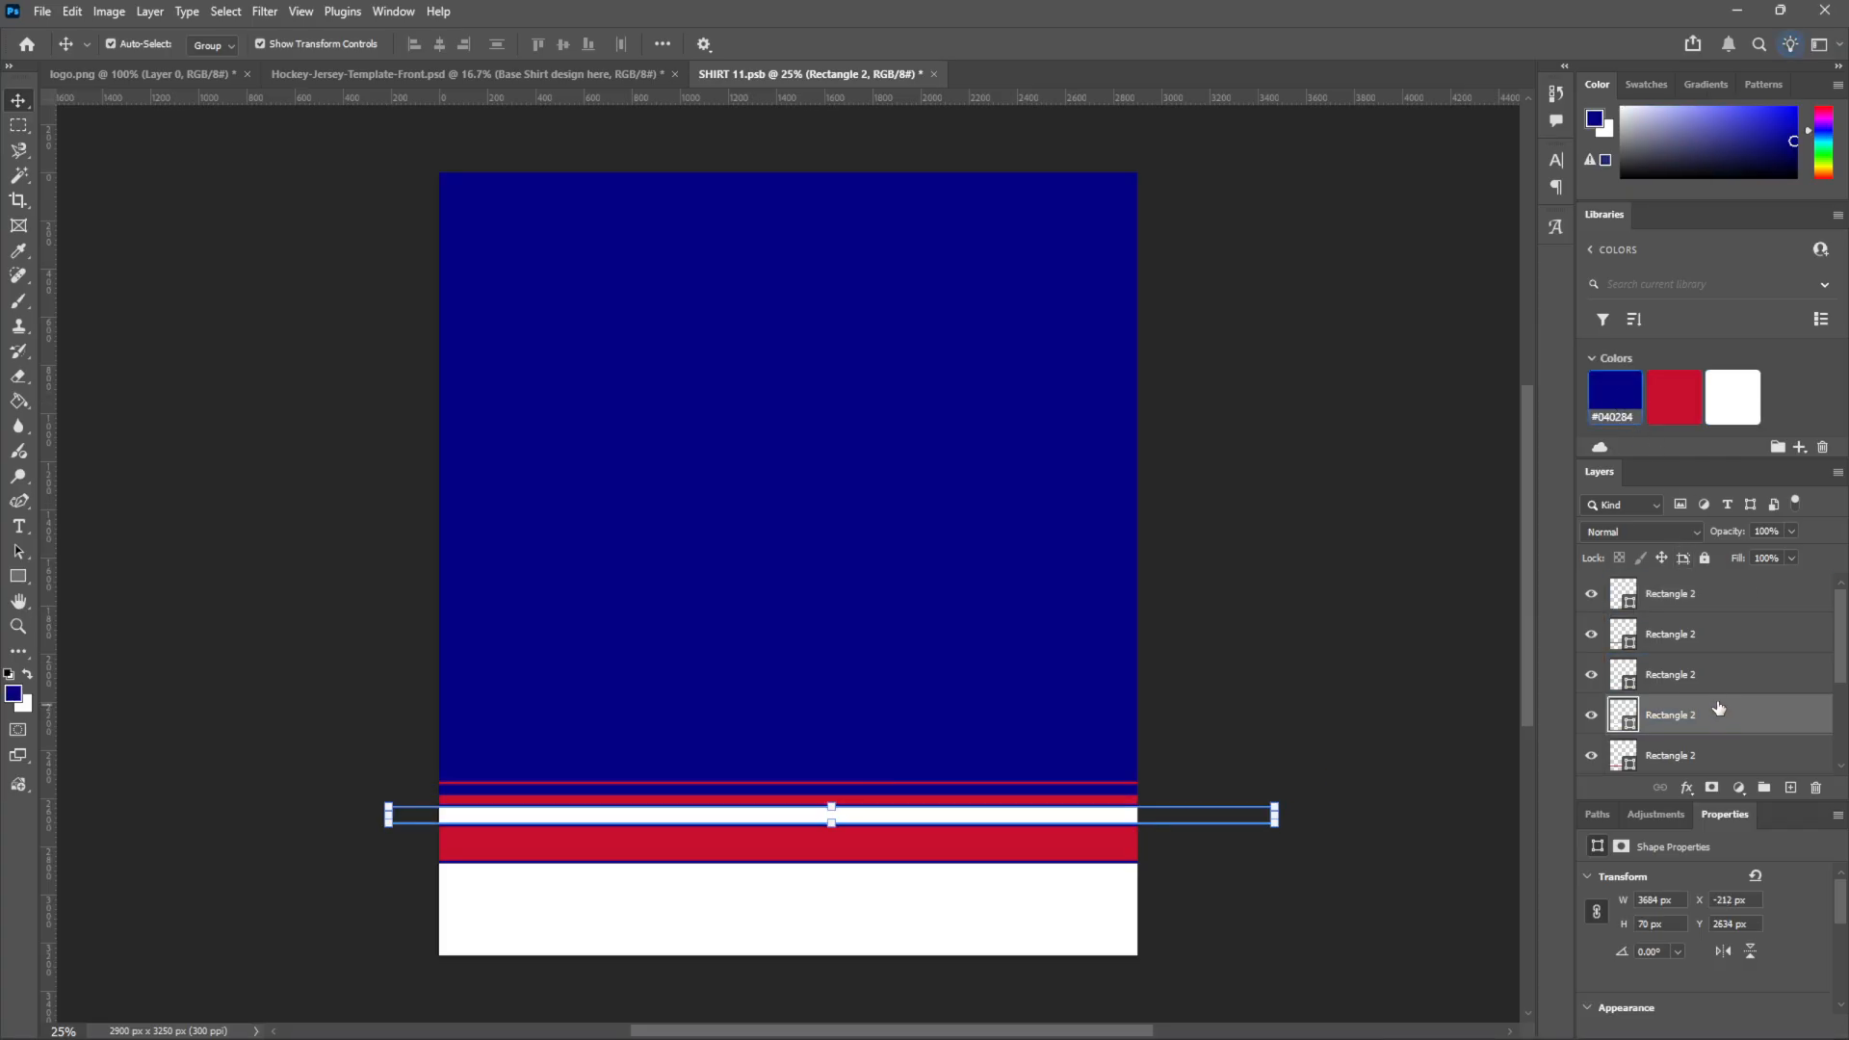
{"action": "scroll", "coordinate": [1710, 756], "scroll_direction": "down", "scroll_amount": 3}
{"action": "left_click", "coordinate": [1715, 678]}
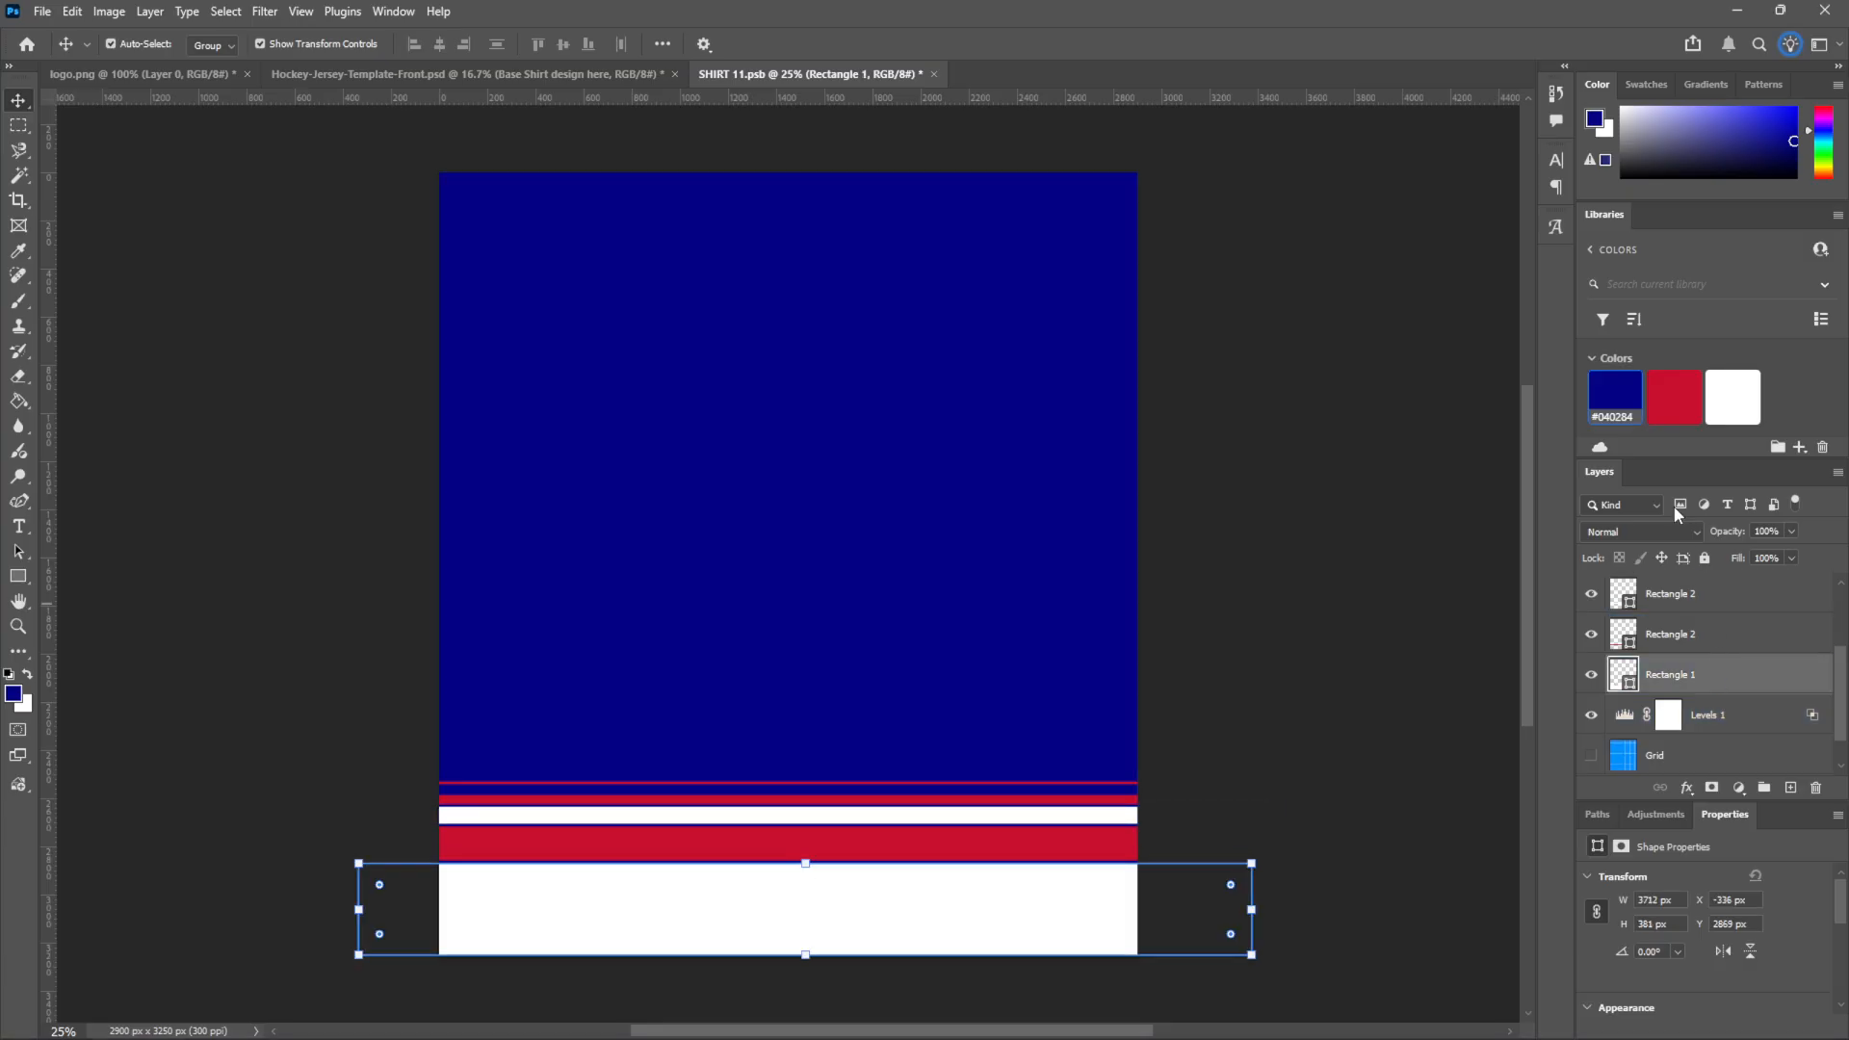
{"action": "left_click", "coordinate": [1626, 403]}
Fill BG Color with white #FFFFFF and the white stripe between the two red stripes with navy #040284, then deselect
{"action": "scroll", "coordinate": [1714, 713], "scroll_direction": "down", "scroll_amount": 1}
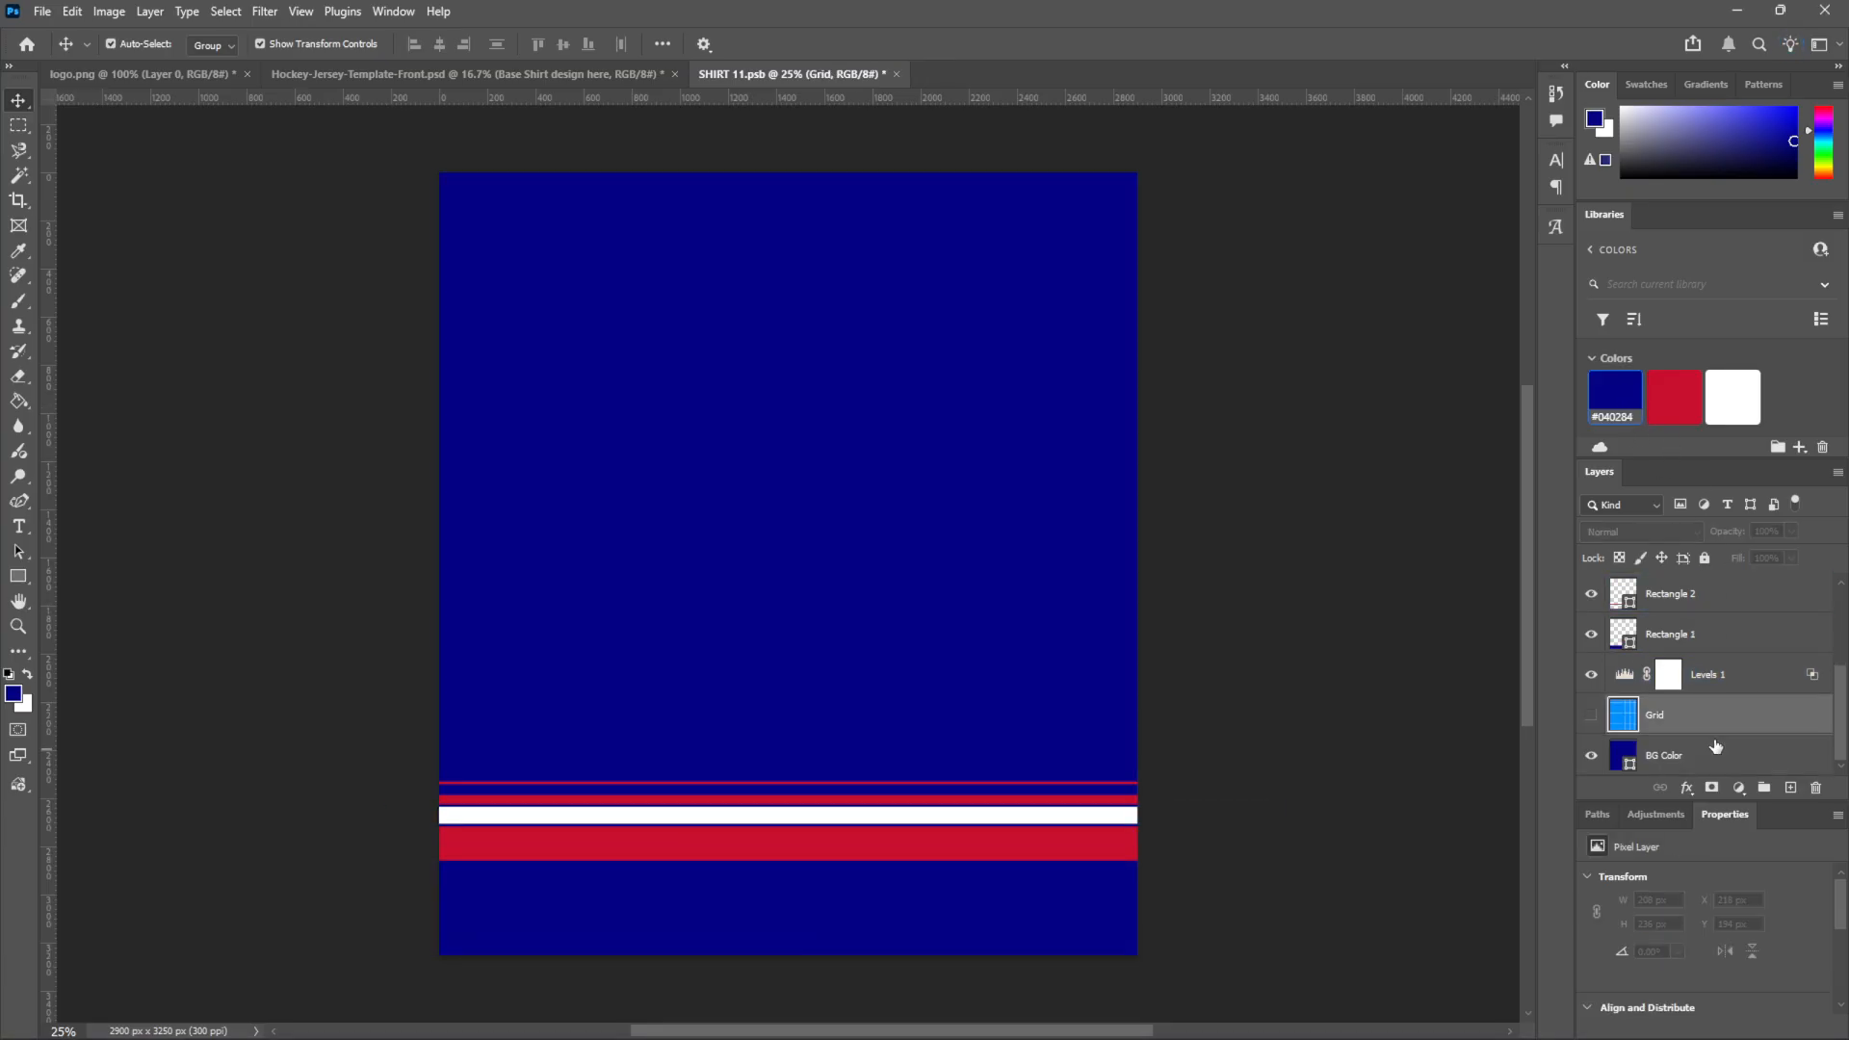
{"action": "left_click", "coordinate": [1715, 755]}
{"action": "left_click", "coordinate": [1739, 392]}
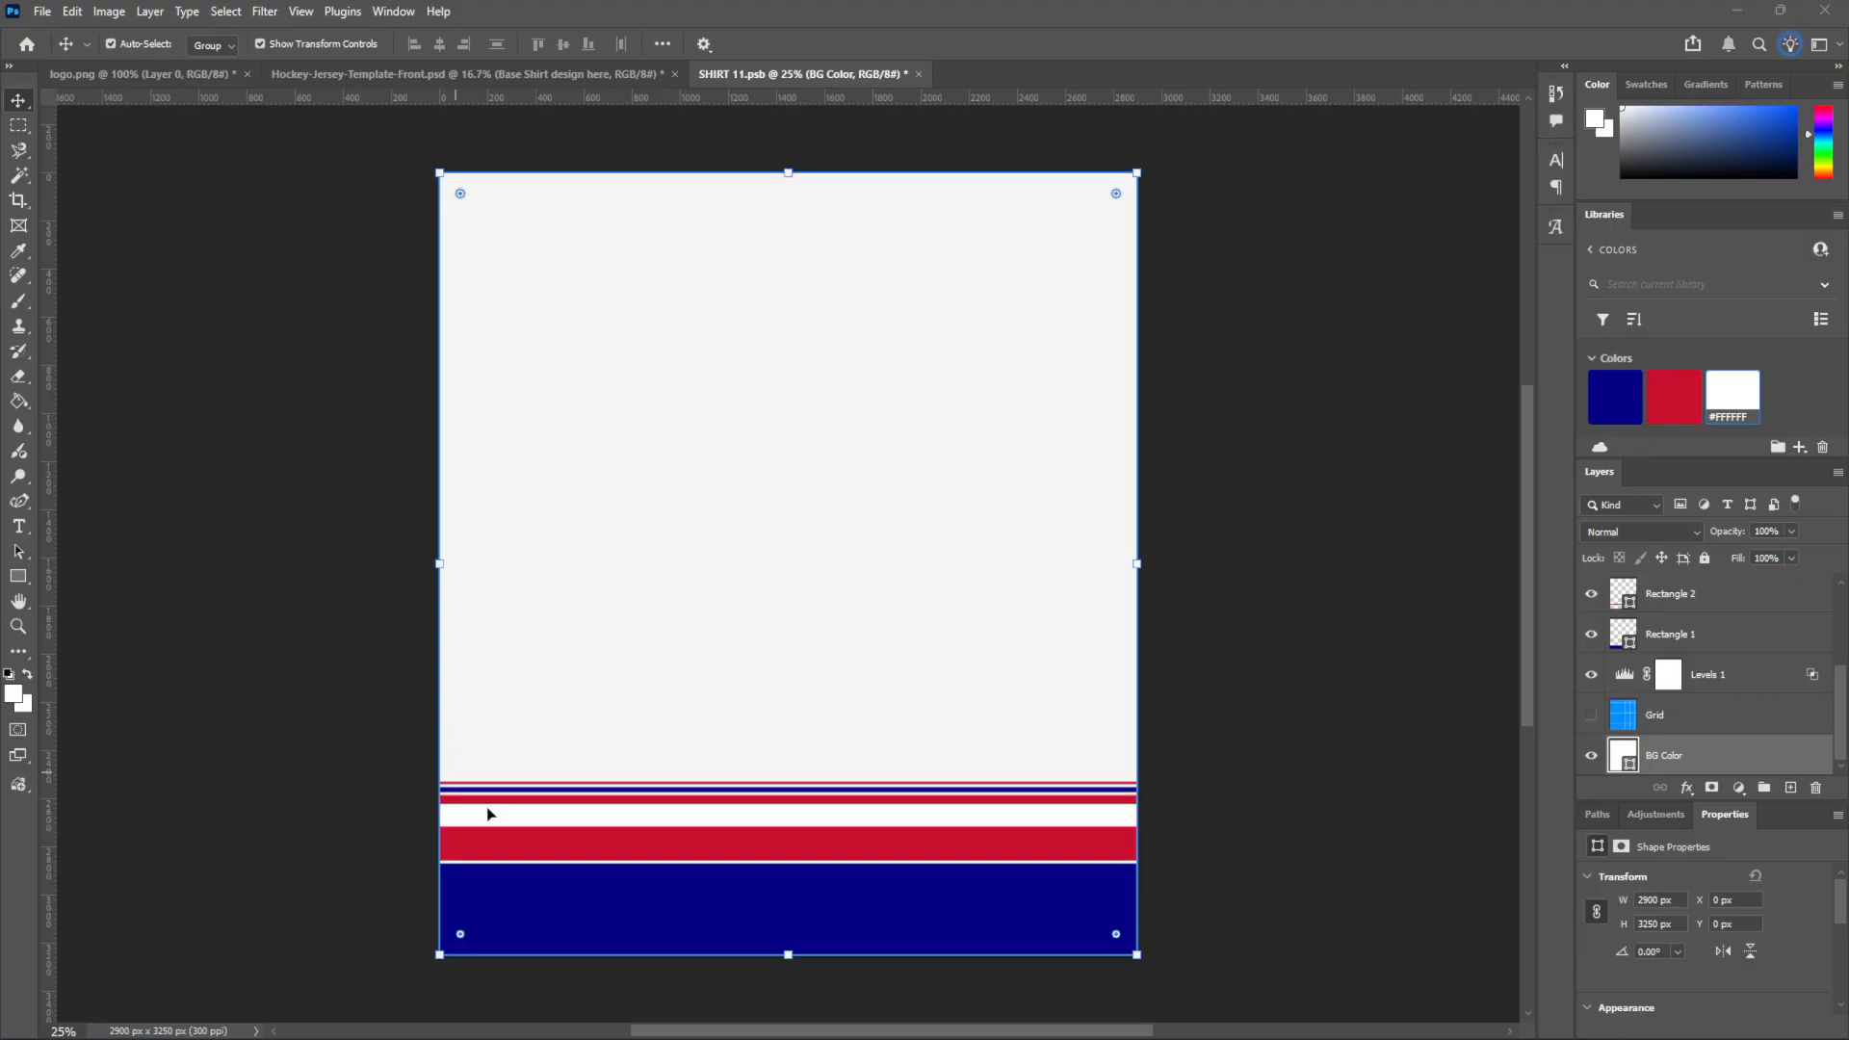
{"action": "left_click", "coordinate": [1081, 816]}
{"action": "key", "text": "ctrl+j"}
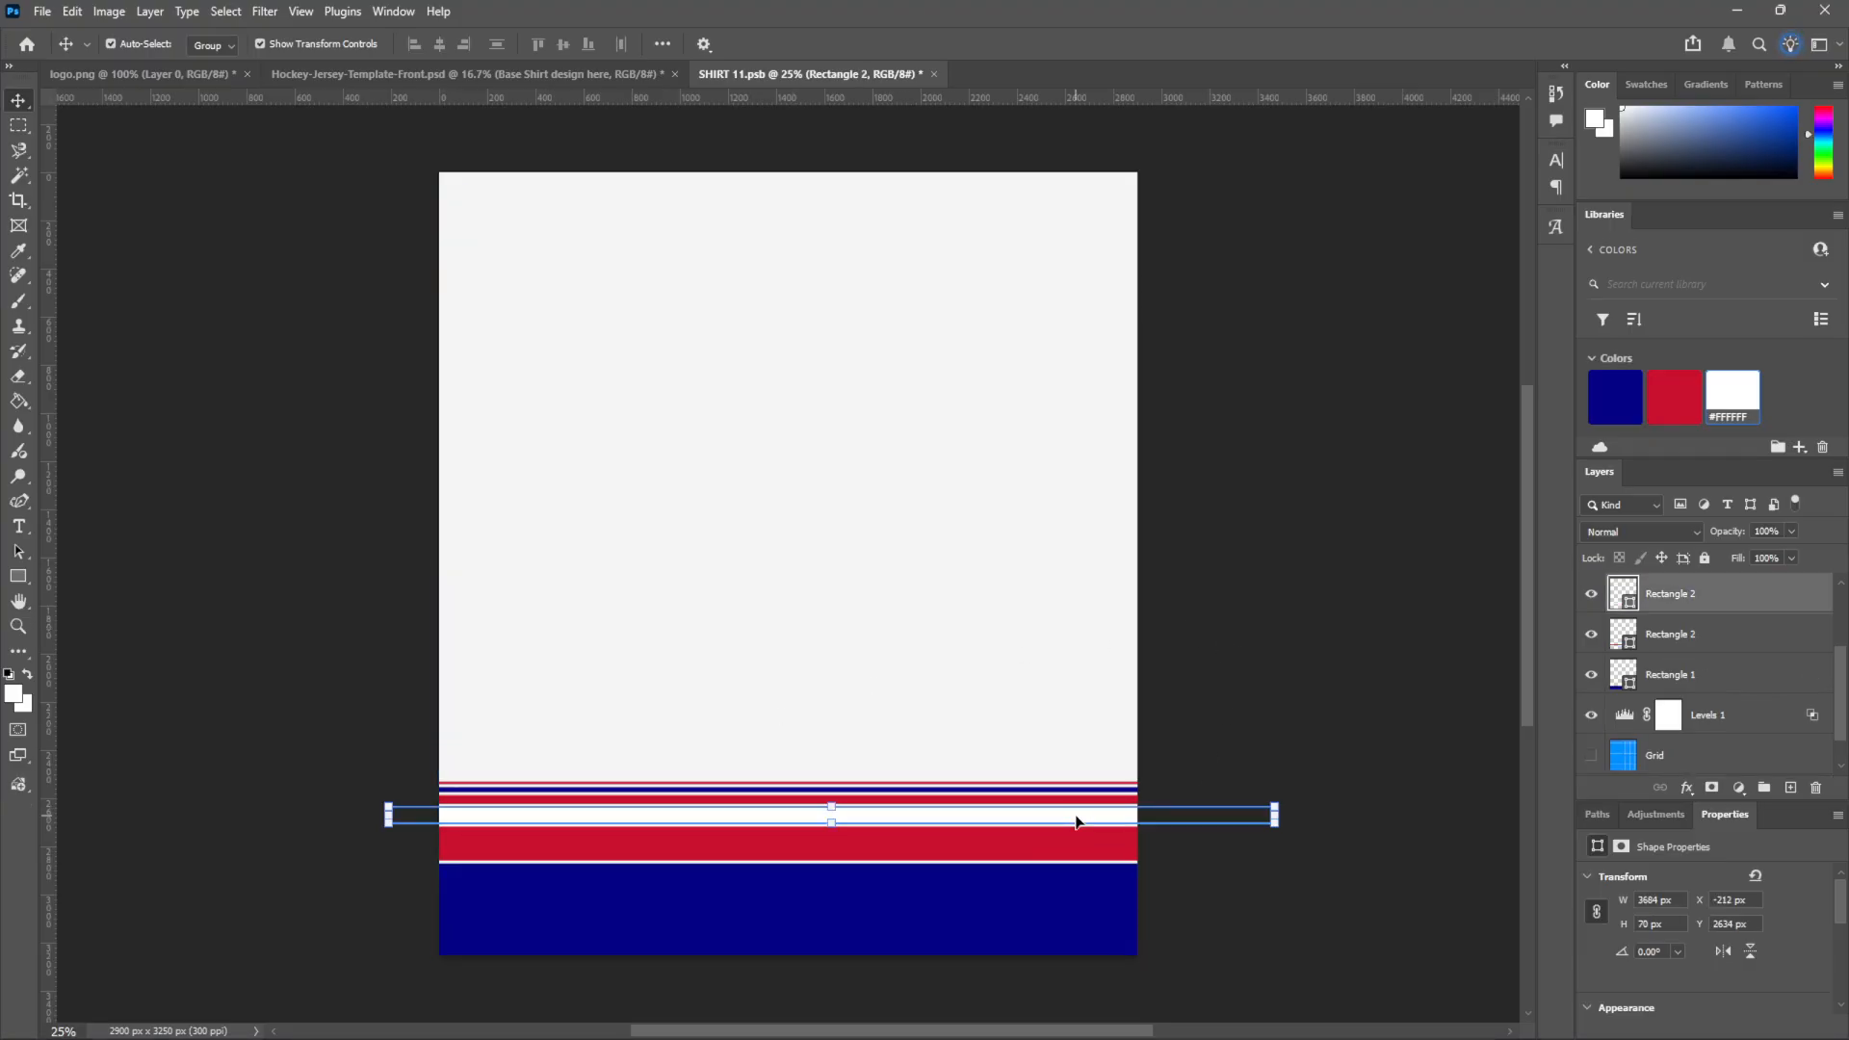
{"action": "left_click", "coordinate": [1614, 405]}
{"action": "left_click", "coordinate": [284, 456]}
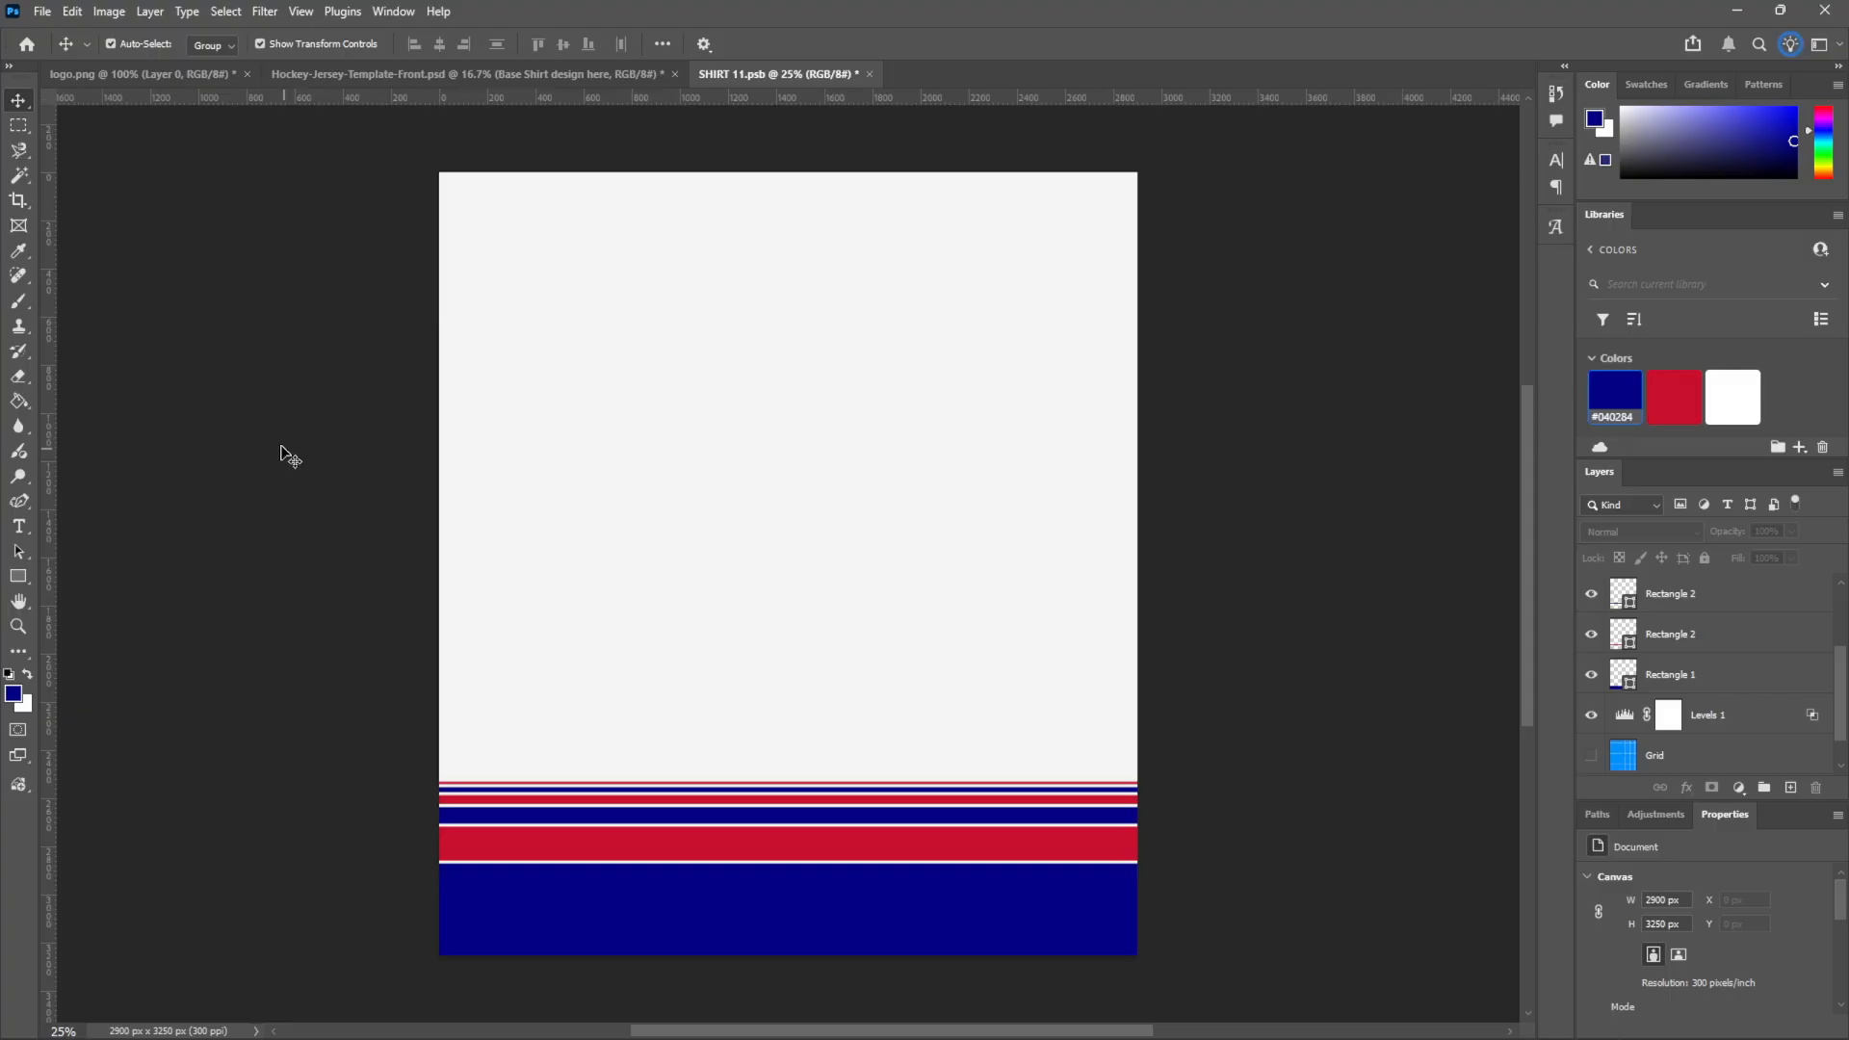
Save SHIRT 11.psb and close it to return to the jersey template
{"action": "key", "text": "ctrl+s"}
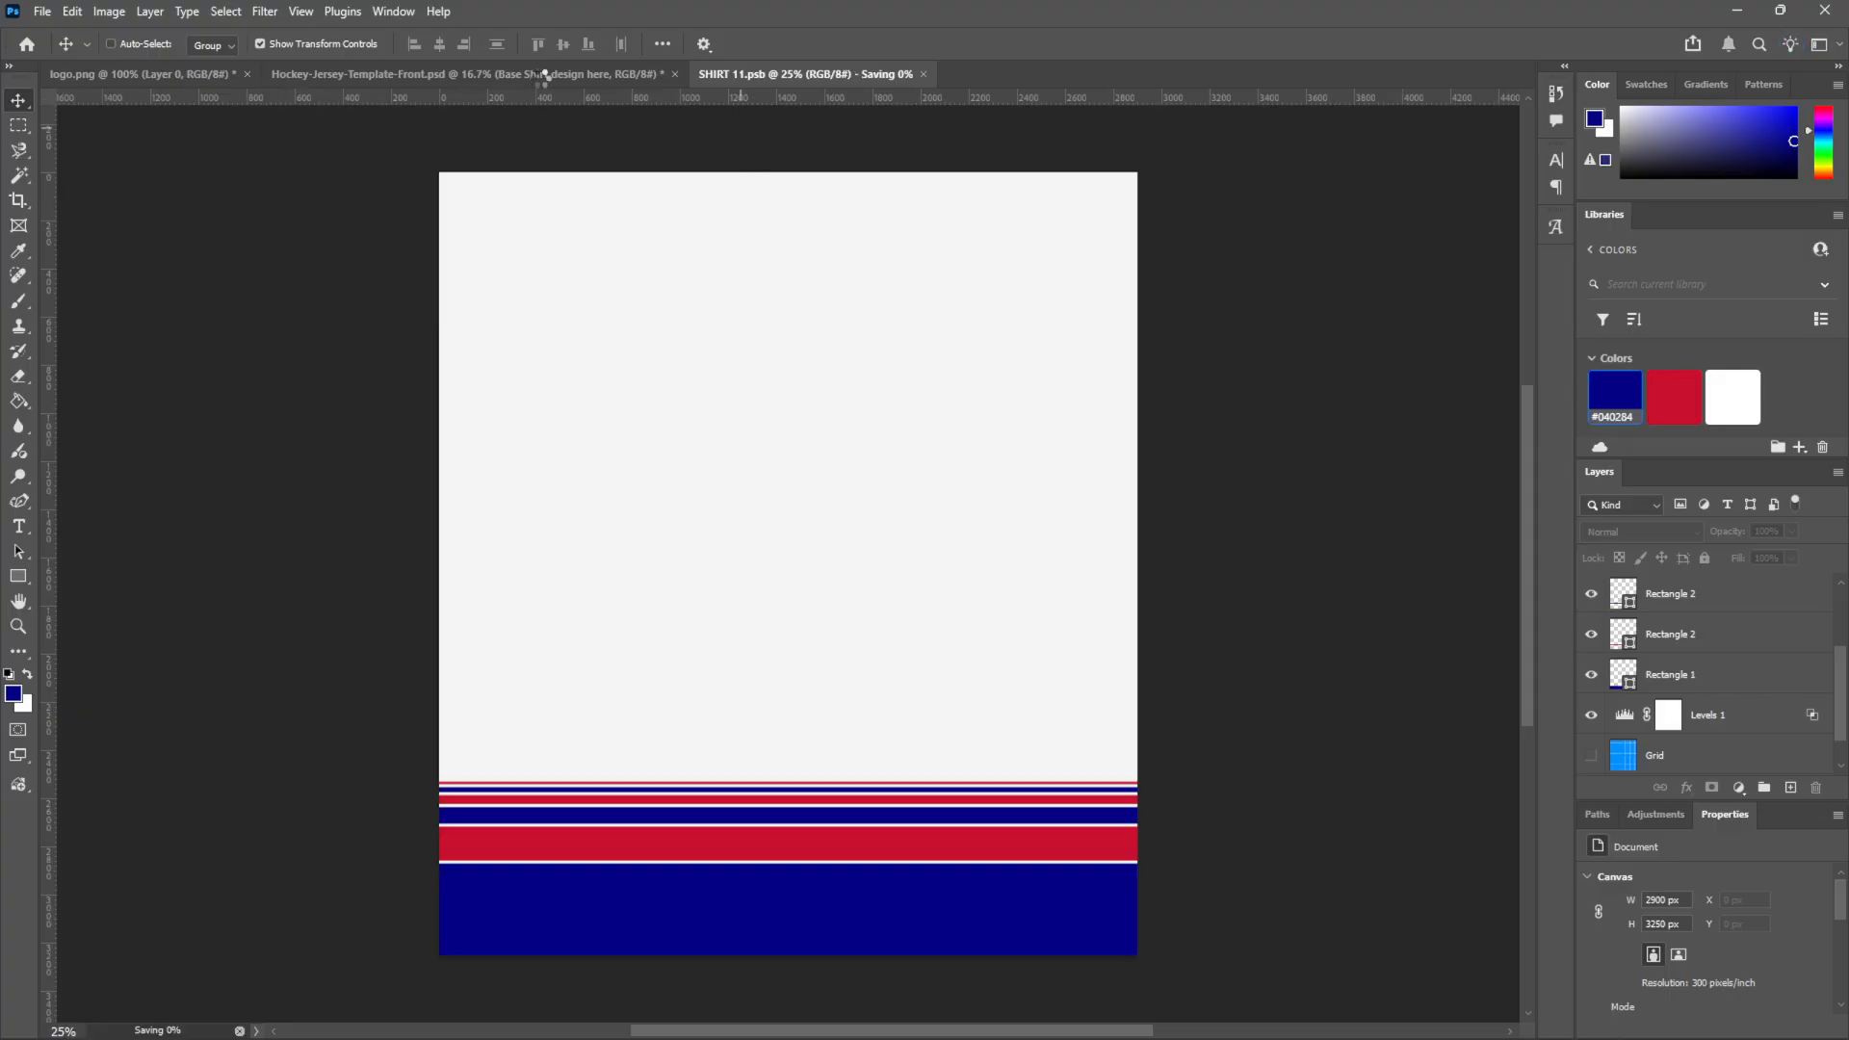
{"action": "left_click", "coordinate": [545, 75]}
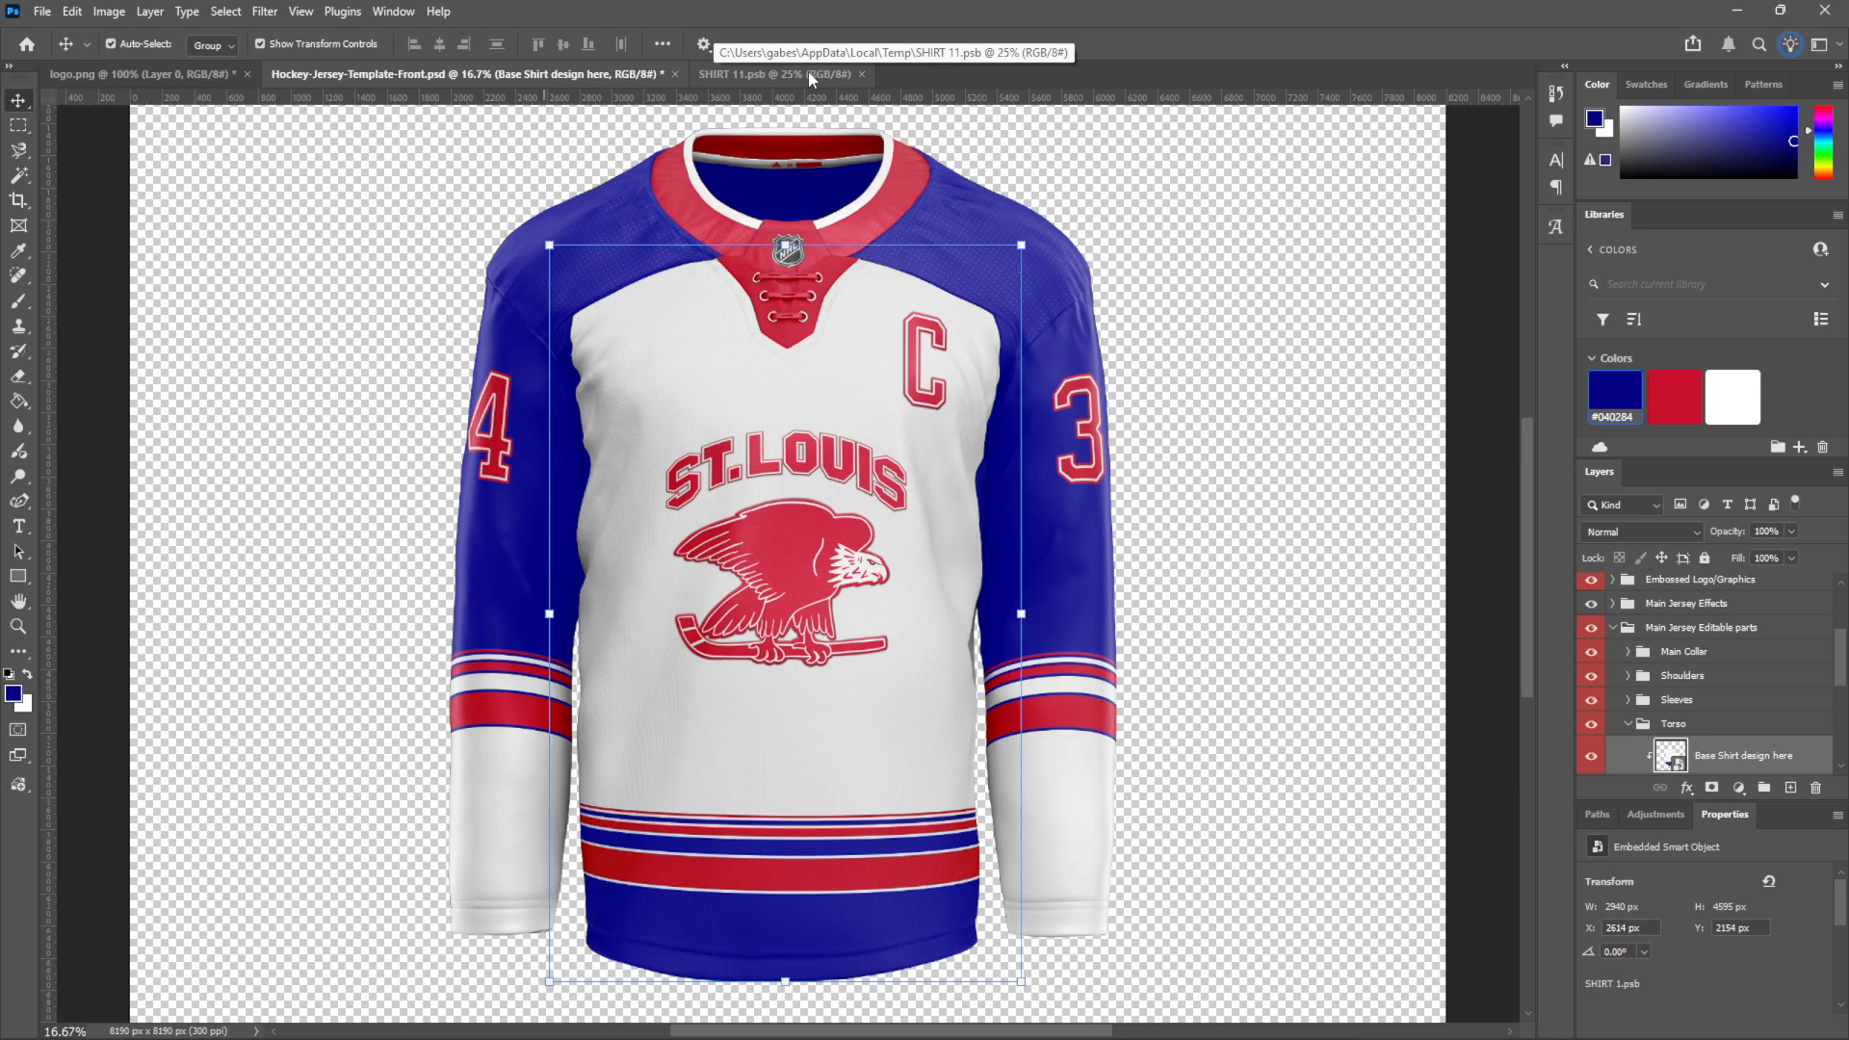
{"action": "left_click", "coordinate": [861, 75]}
Fill the Left side part color and Right side part color layers in the Torso group with white #FFFFFF
{"action": "scroll", "coordinate": [1730, 714], "scroll_direction": "down", "scroll_amount": 2}
{"action": "scroll", "coordinate": [1731, 714], "scroll_direction": "down", "scroll_amount": 2}
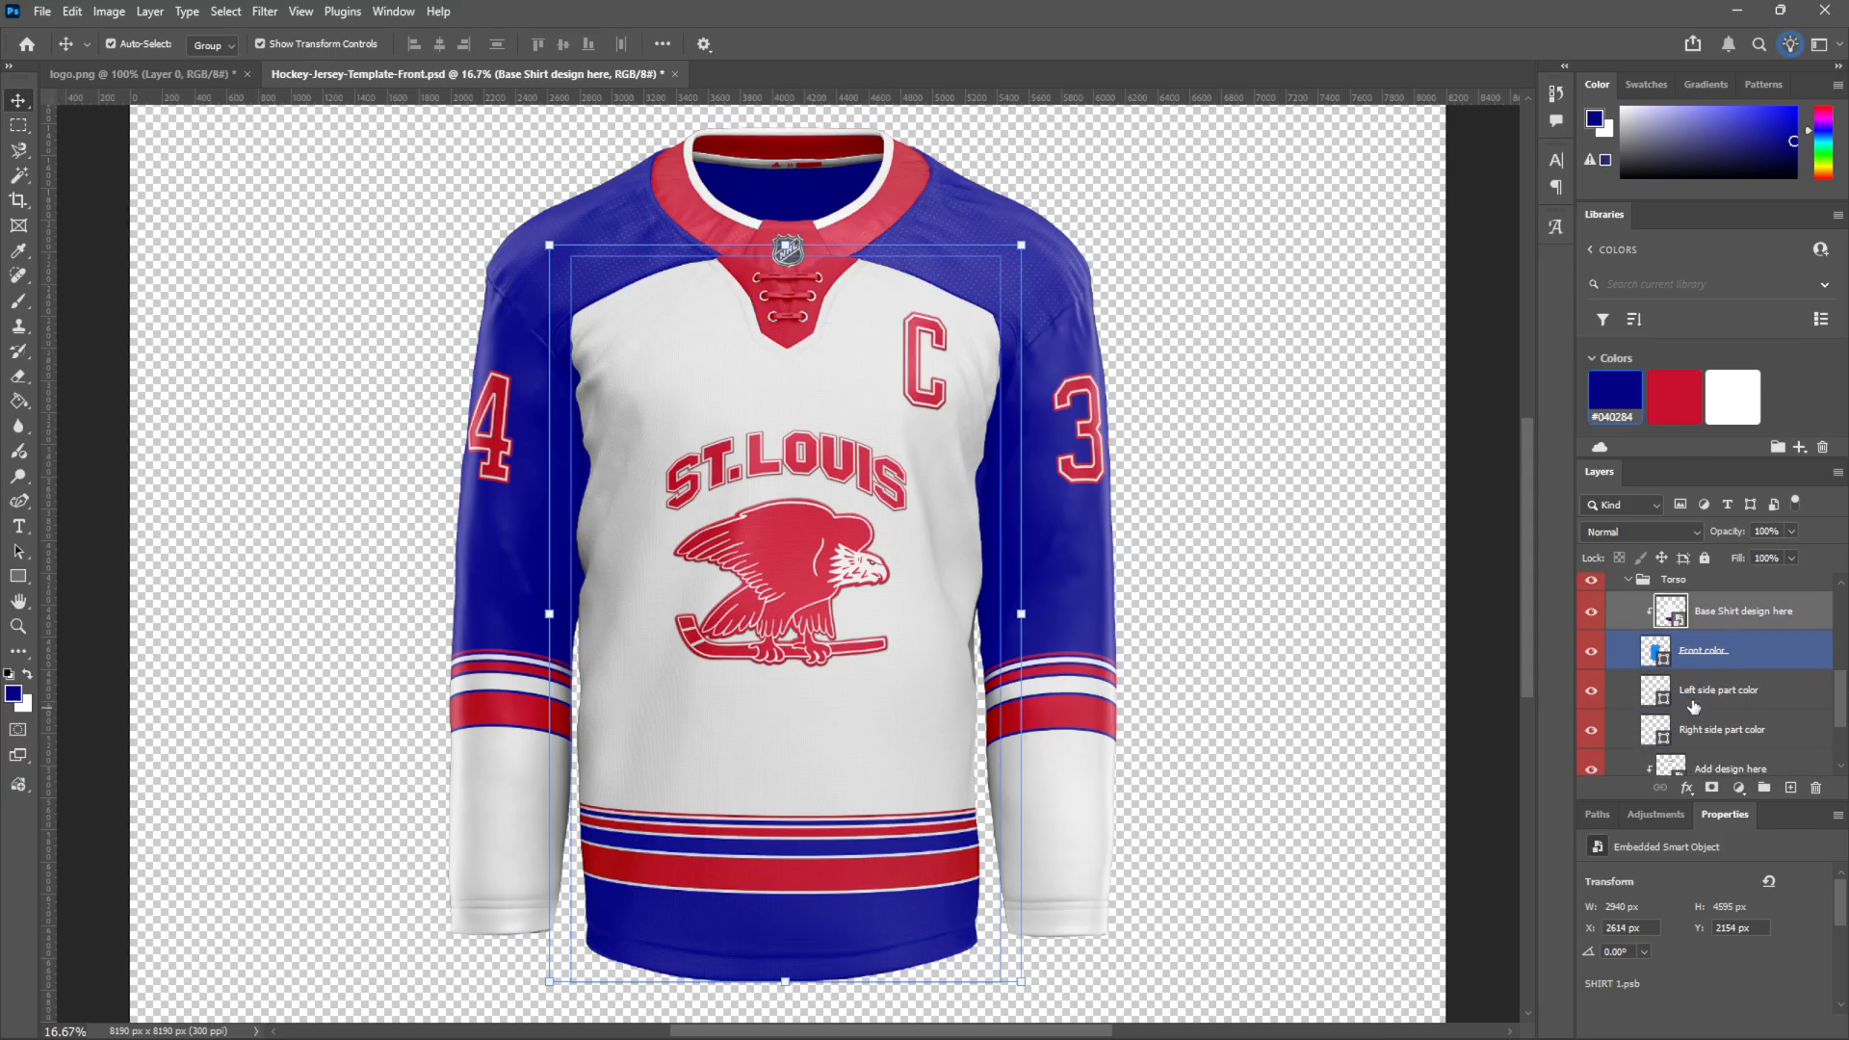
{"action": "left_click", "coordinate": [1657, 653]}
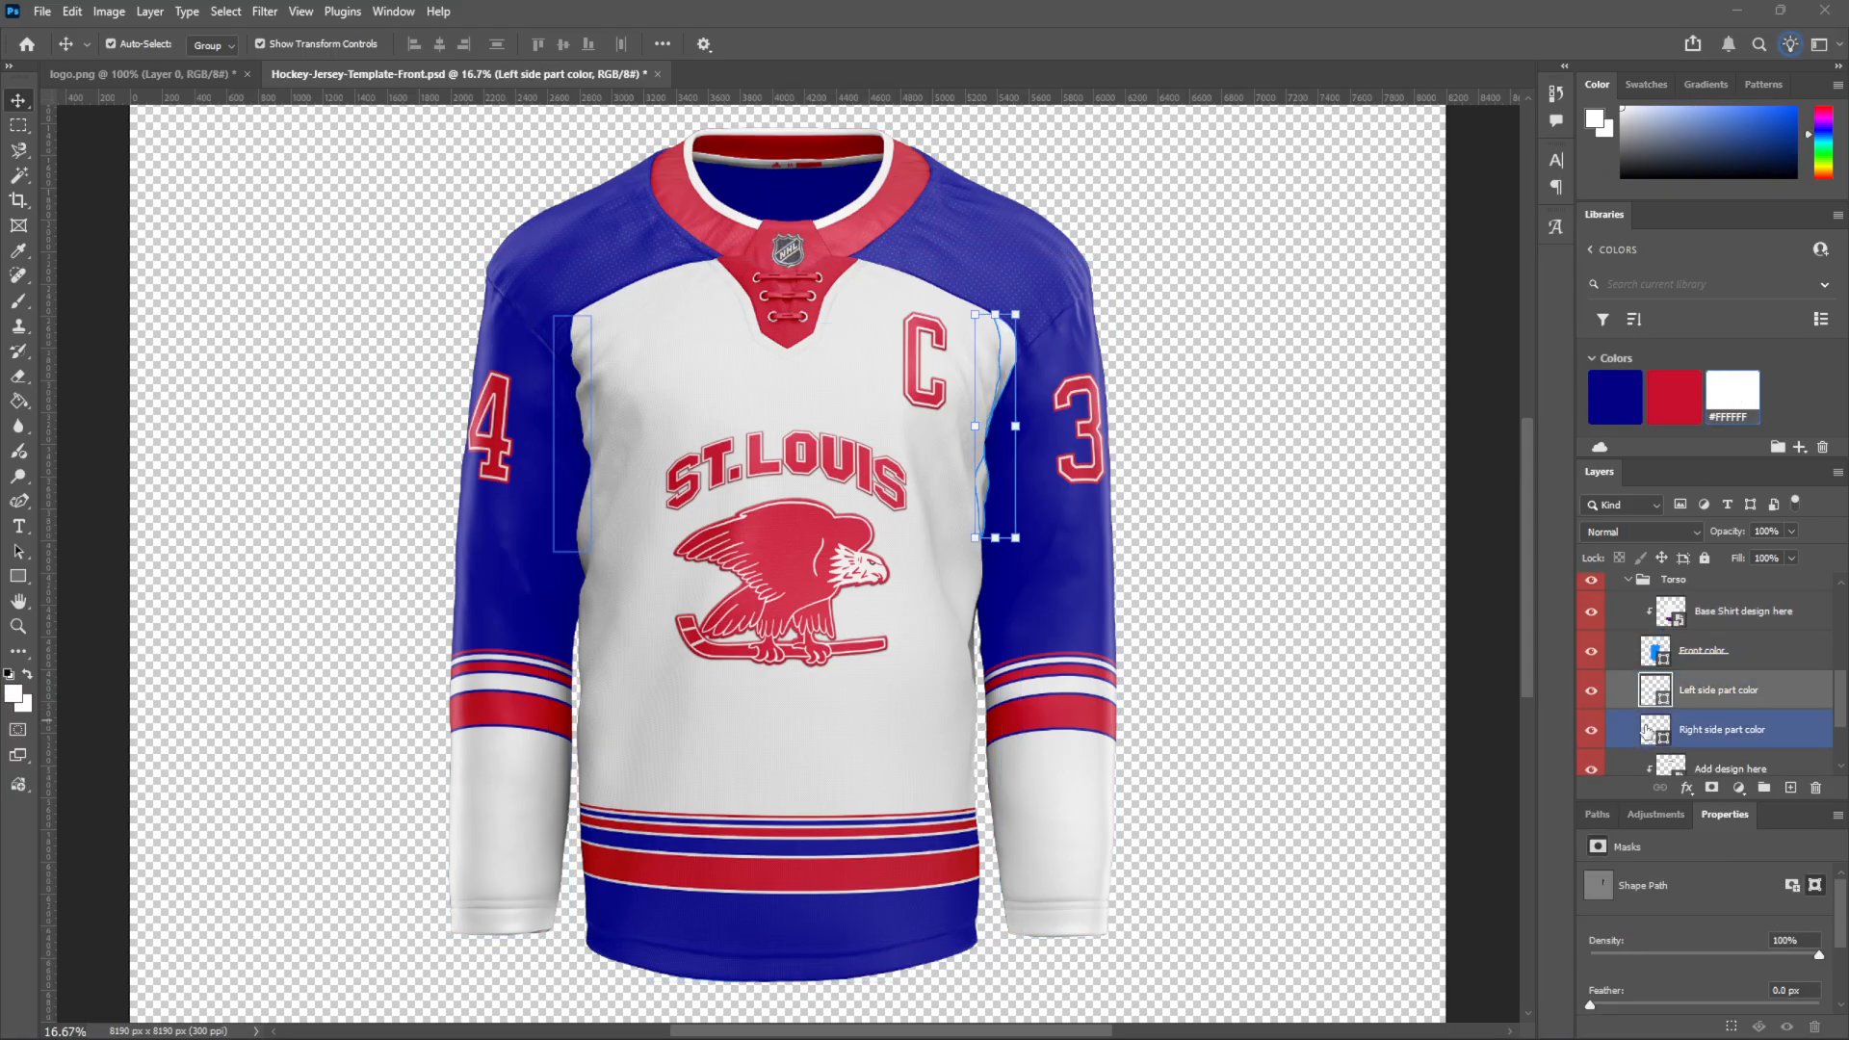
{"action": "left_click", "coordinate": [1715, 729]}
{"action": "scroll", "coordinate": [1724, 686], "scroll_direction": "down", "scroll_amount": 1}
{"action": "left_click", "coordinate": [1723, 693]}
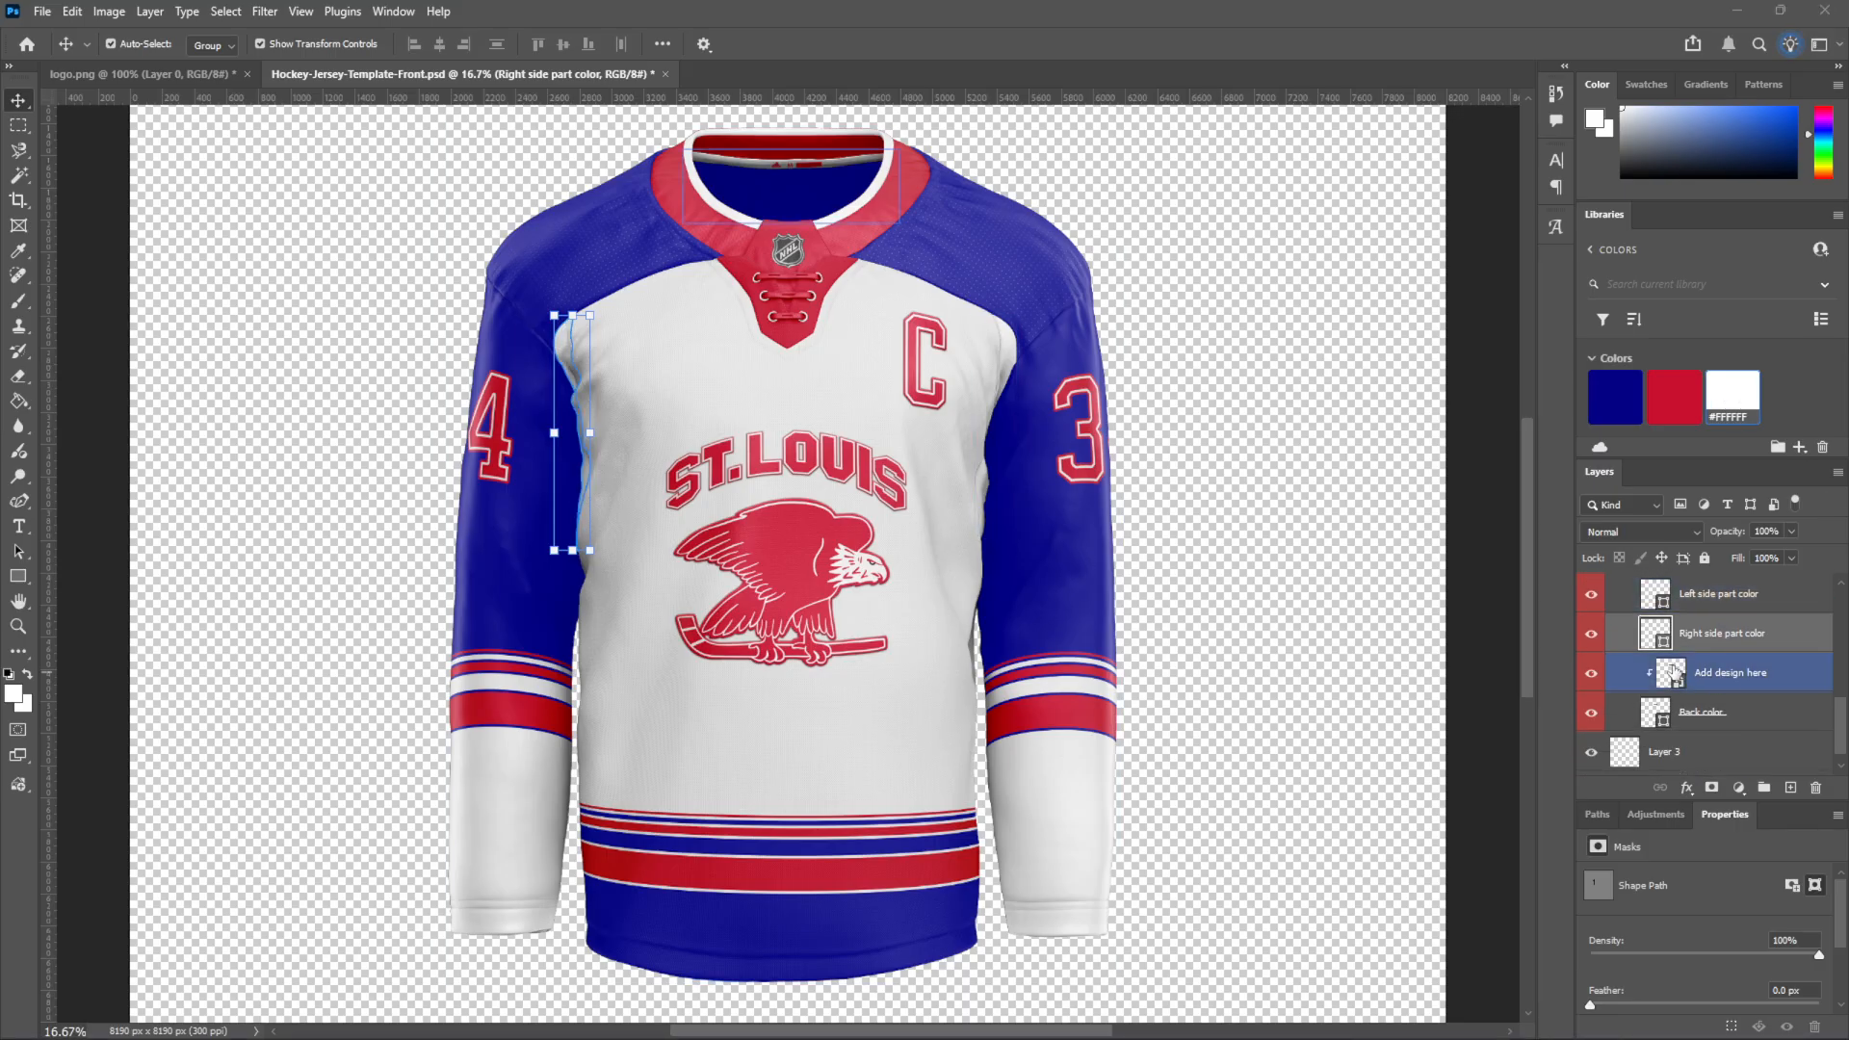
Open the Torso group's Add design here smart object, fill its BG Color with white #FFFFFF, then save and close Shirt back.psb
{"action": "double_click", "coordinate": [1673, 697]}
{"action": "left_click", "coordinate": [1732, 395]}
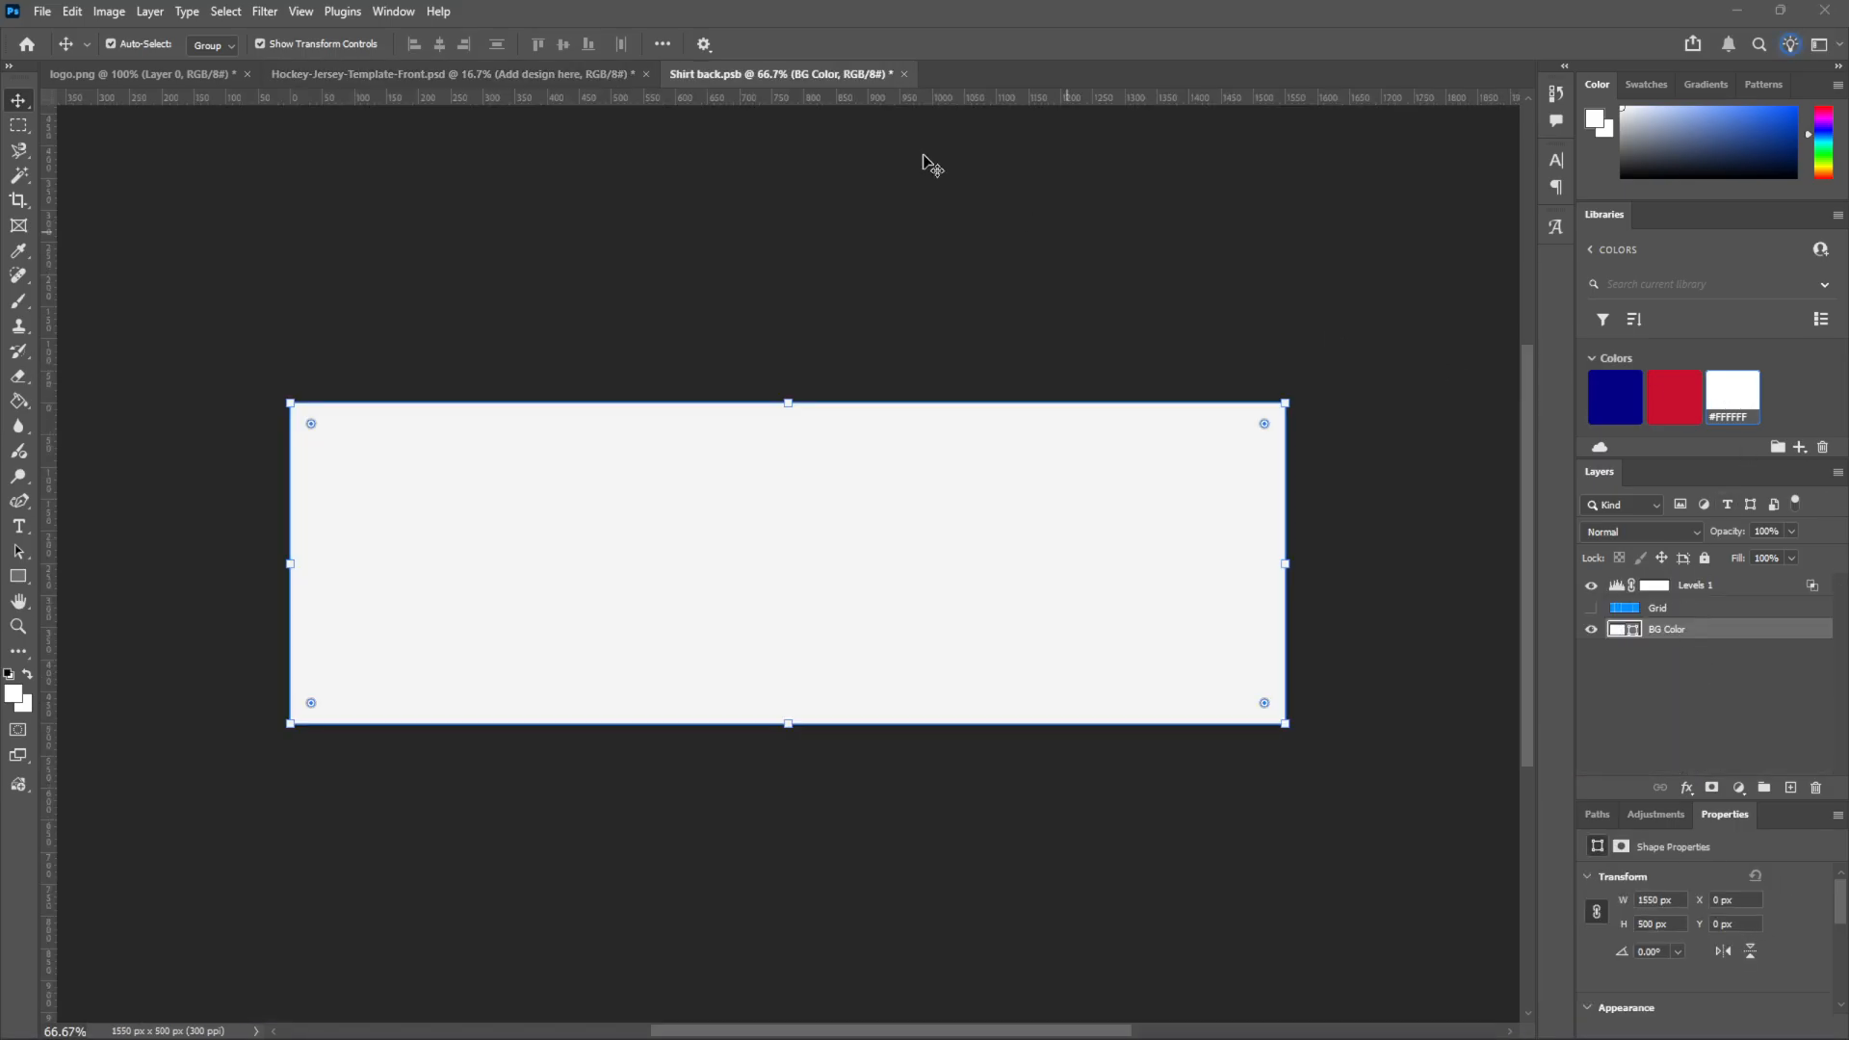
{"action": "left_click", "coordinate": [903, 74]}
{"action": "left_click", "coordinate": [876, 389]}
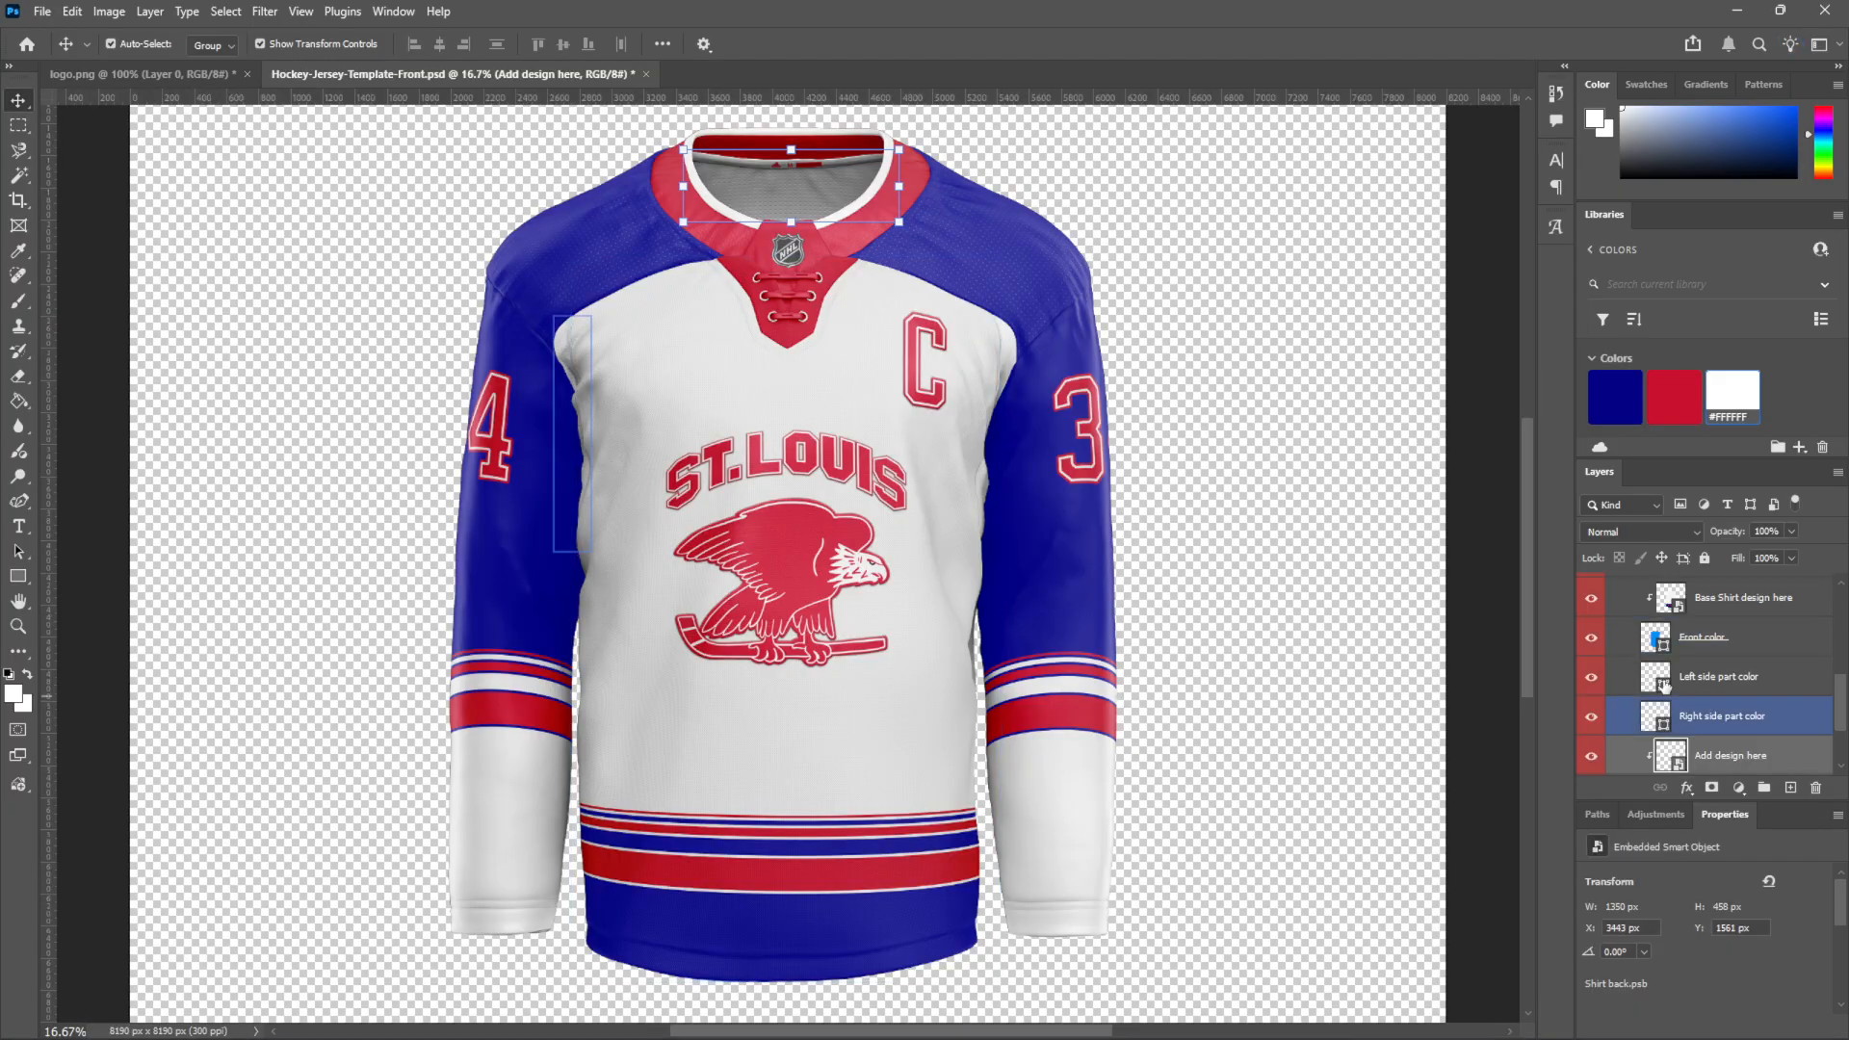
Collapse the Torso group and expand the Sleeves group in the jersey template
{"action": "scroll", "coordinate": [1719, 703], "scroll_direction": "down", "scroll_amount": 2}
{"action": "scroll", "coordinate": [1695, 688], "scroll_direction": "up", "scroll_amount": 5}
{"action": "left_click", "coordinate": [1629, 705]}
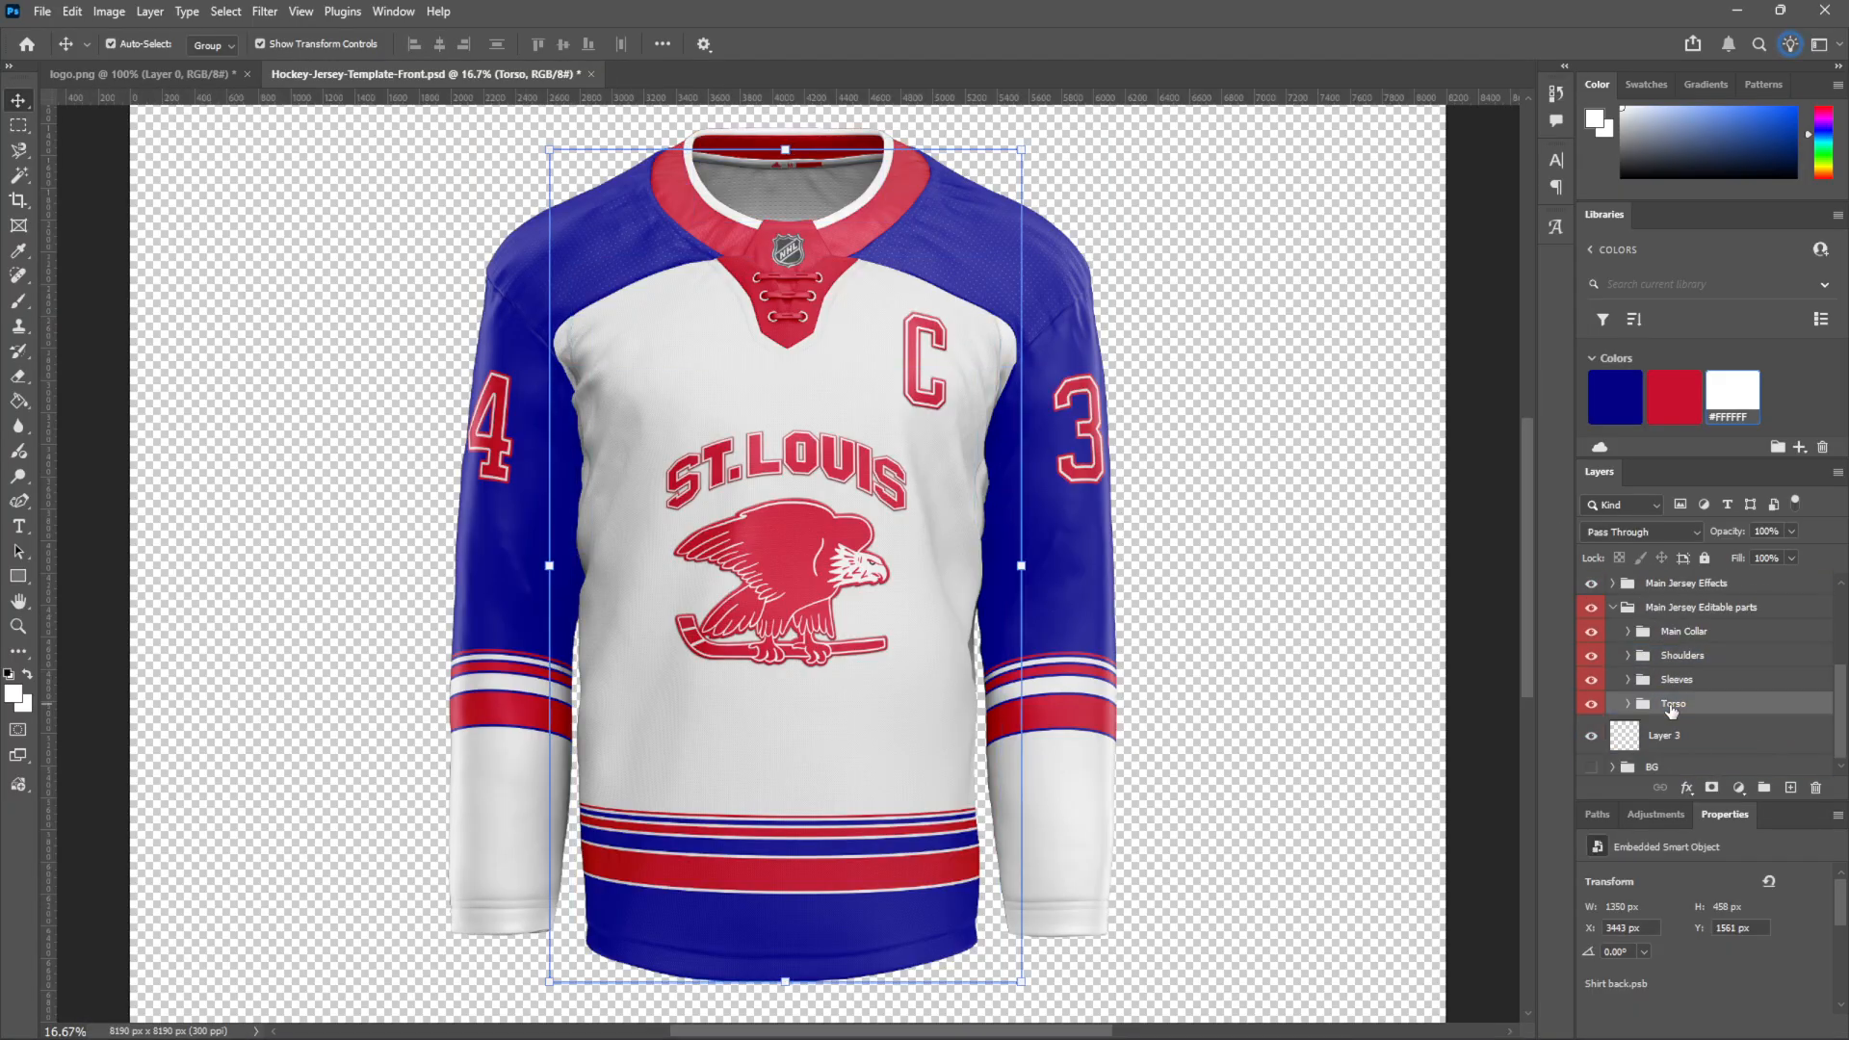
{"action": "left_click", "coordinate": [1629, 679]}
{"action": "left_click", "coordinate": [1669, 713]}
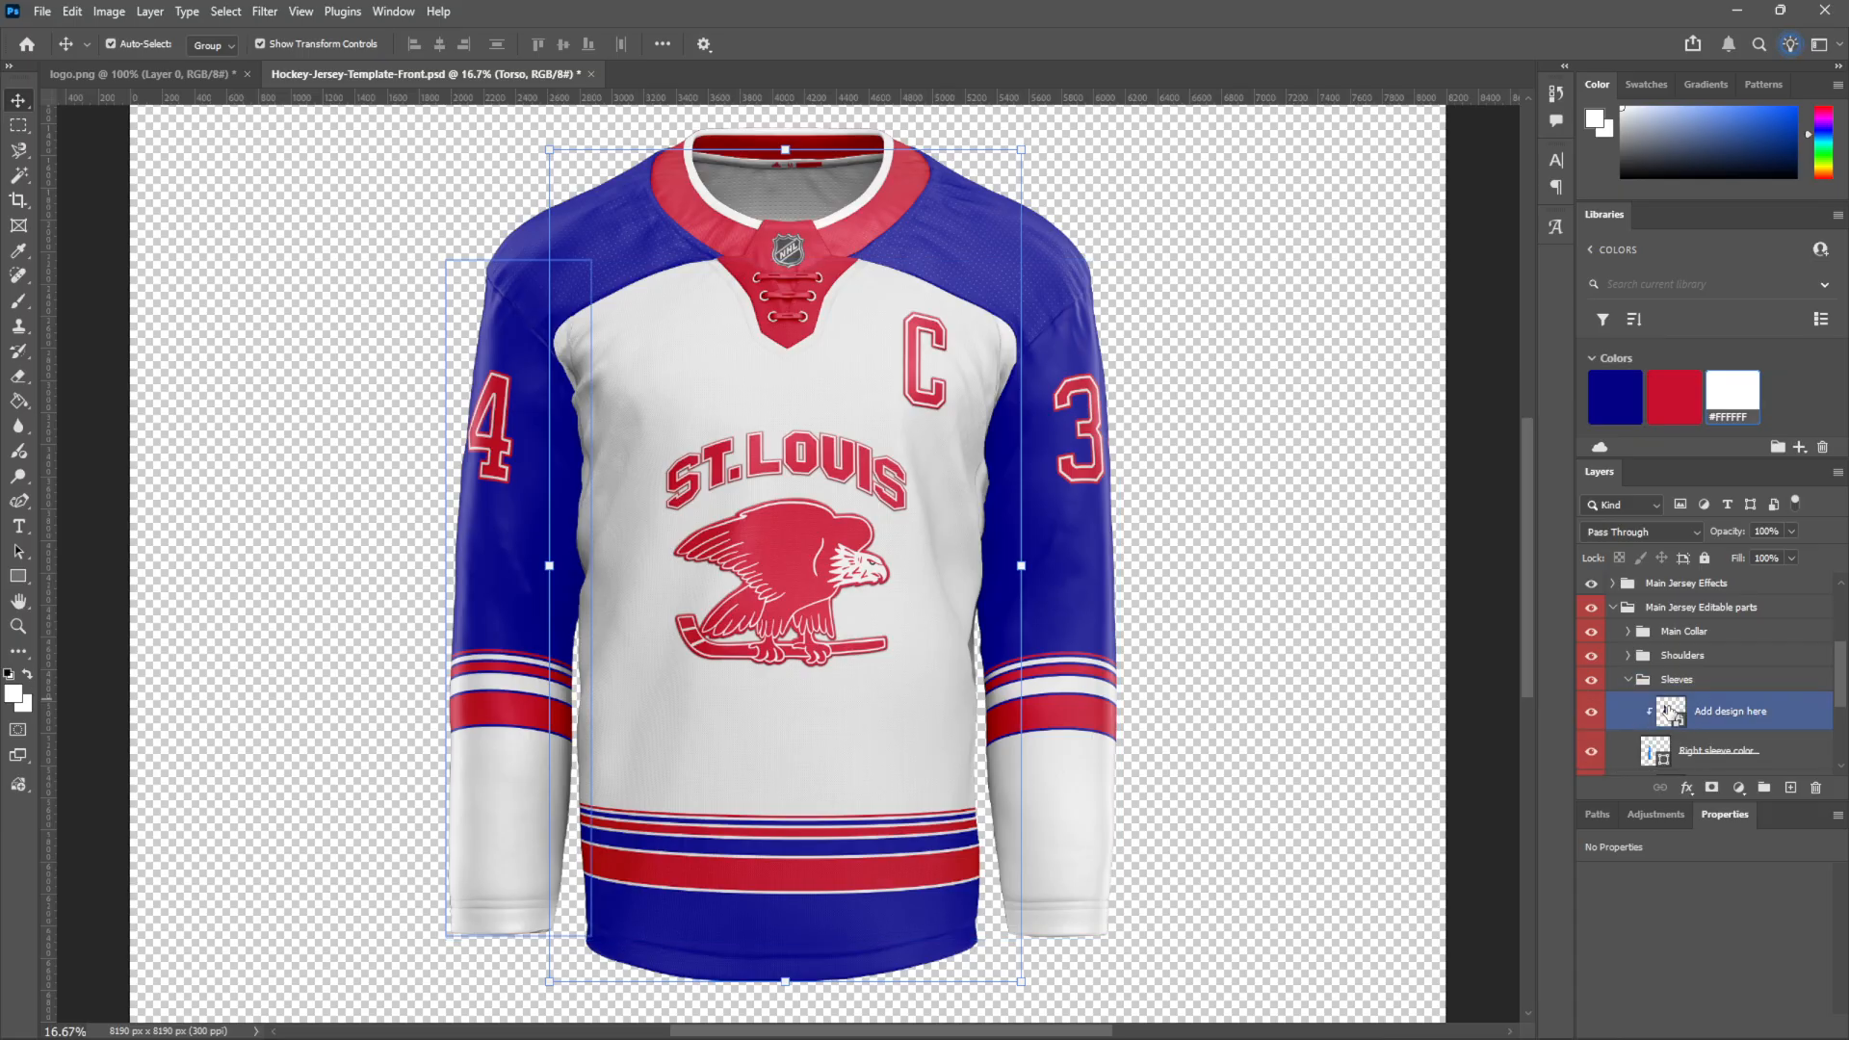
Expand the Embossed Logo/Graphics group and open its Base Shirt design here copy smart object
{"action": "left_click", "coordinate": [860, 390]}
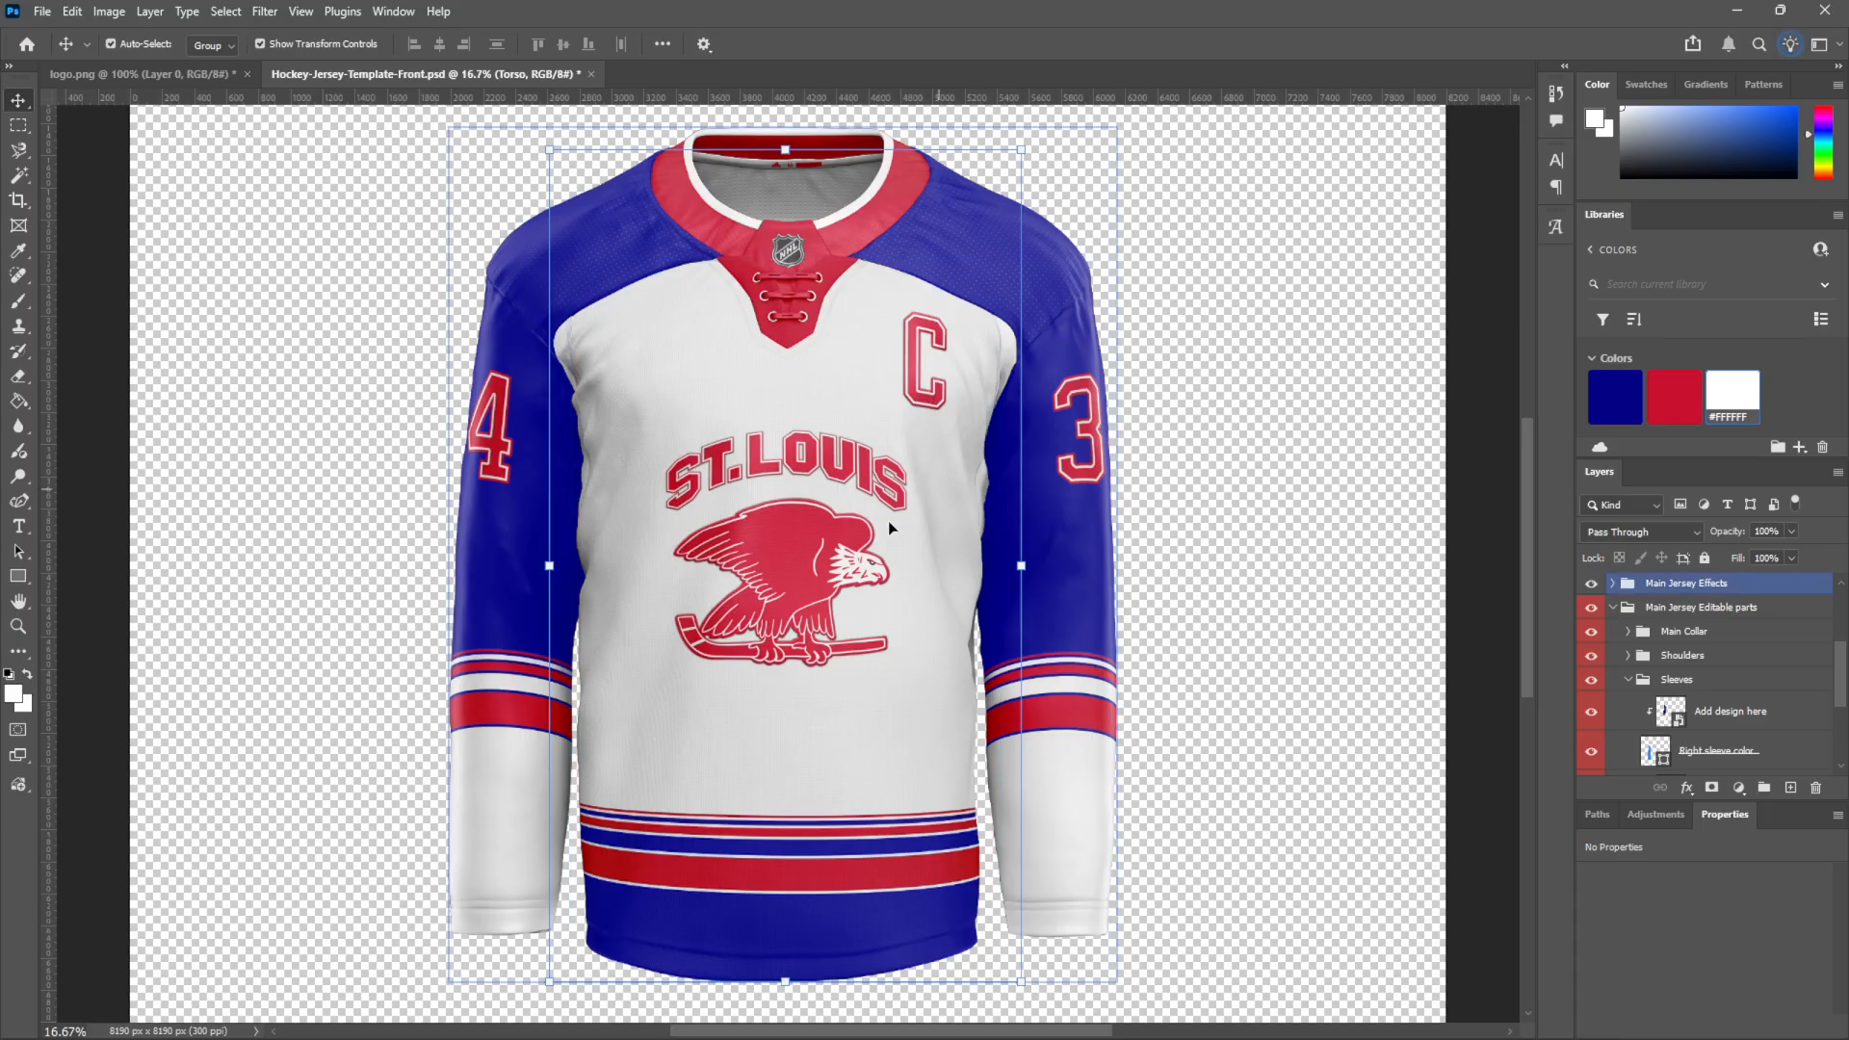
{"action": "left_click", "coordinate": [1605, 665]}
{"action": "scroll", "coordinate": [1627, 665], "scroll_direction": "up", "scroll_amount": 2}
{"action": "left_click", "coordinate": [1631, 665]}
{"action": "left_click", "coordinate": [1609, 661]}
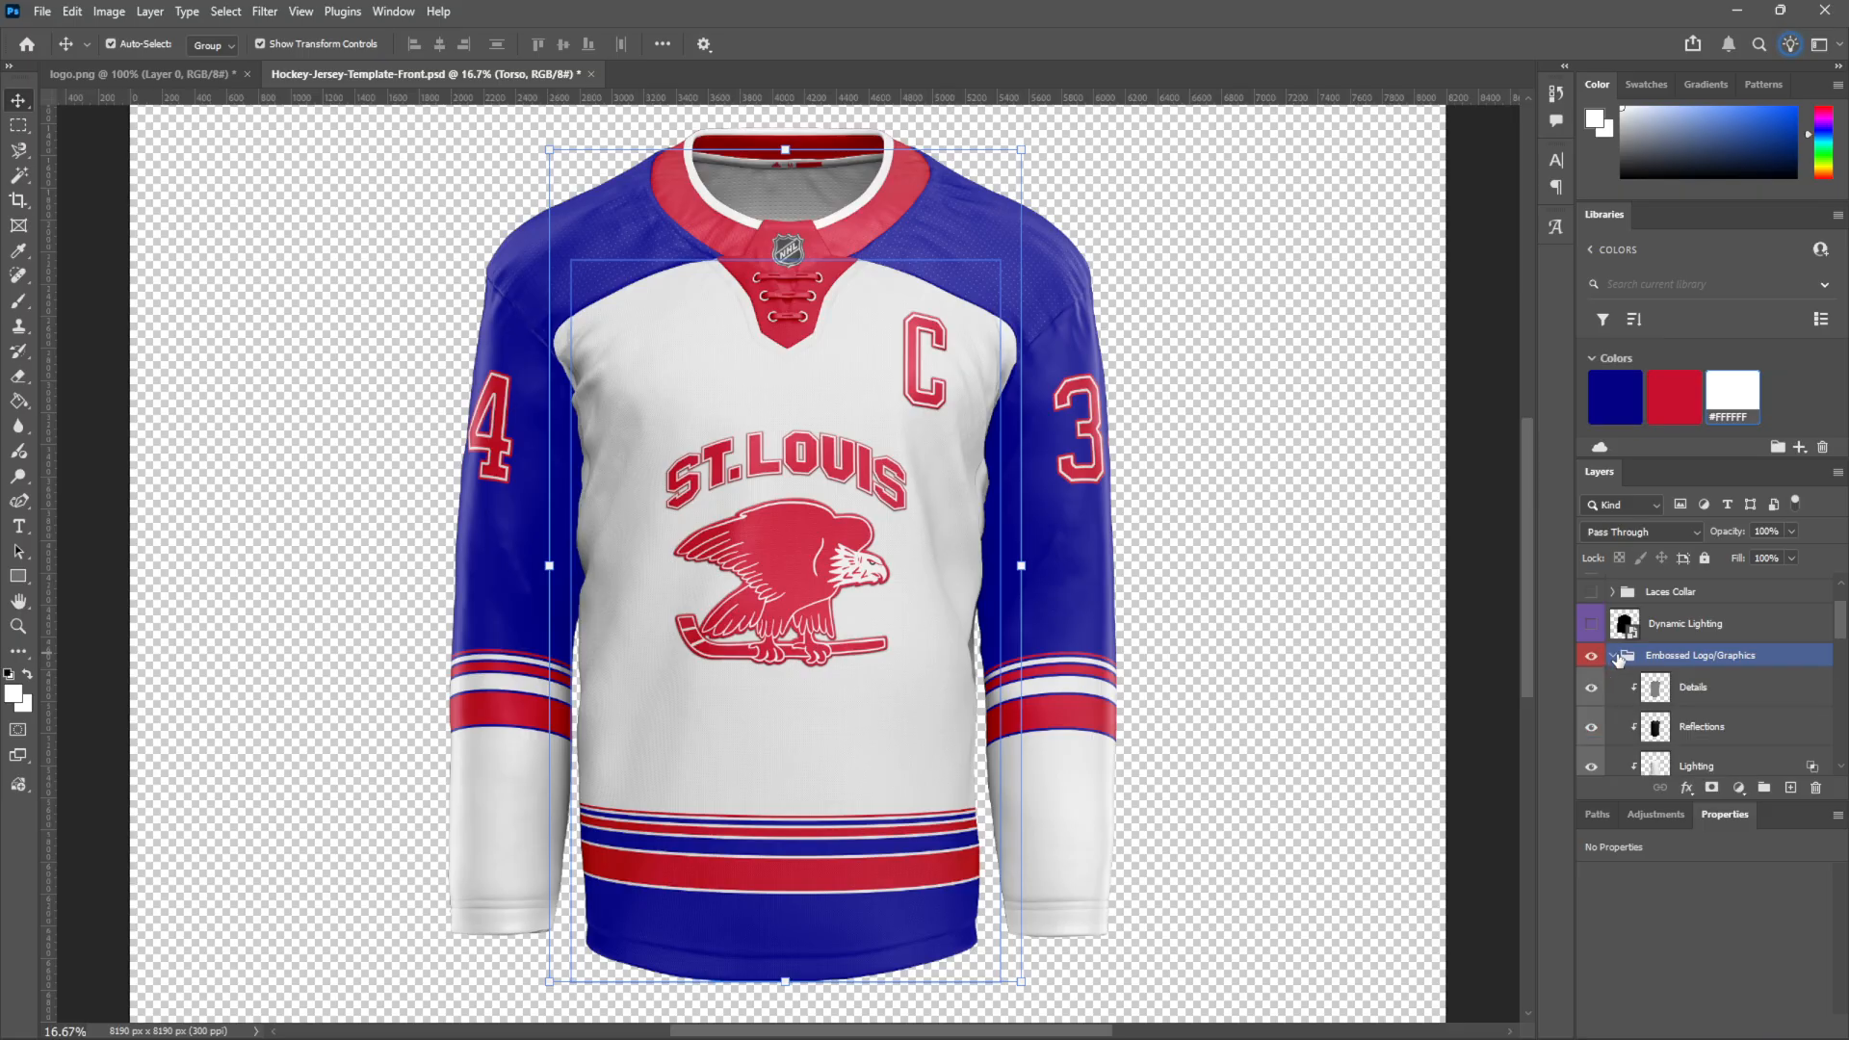
{"action": "scroll", "coordinate": [1627, 655], "scroll_direction": "down", "scroll_amount": 2}
{"action": "left_click", "coordinate": [1640, 636]}
{"action": "double_click", "coordinate": [1640, 636]}
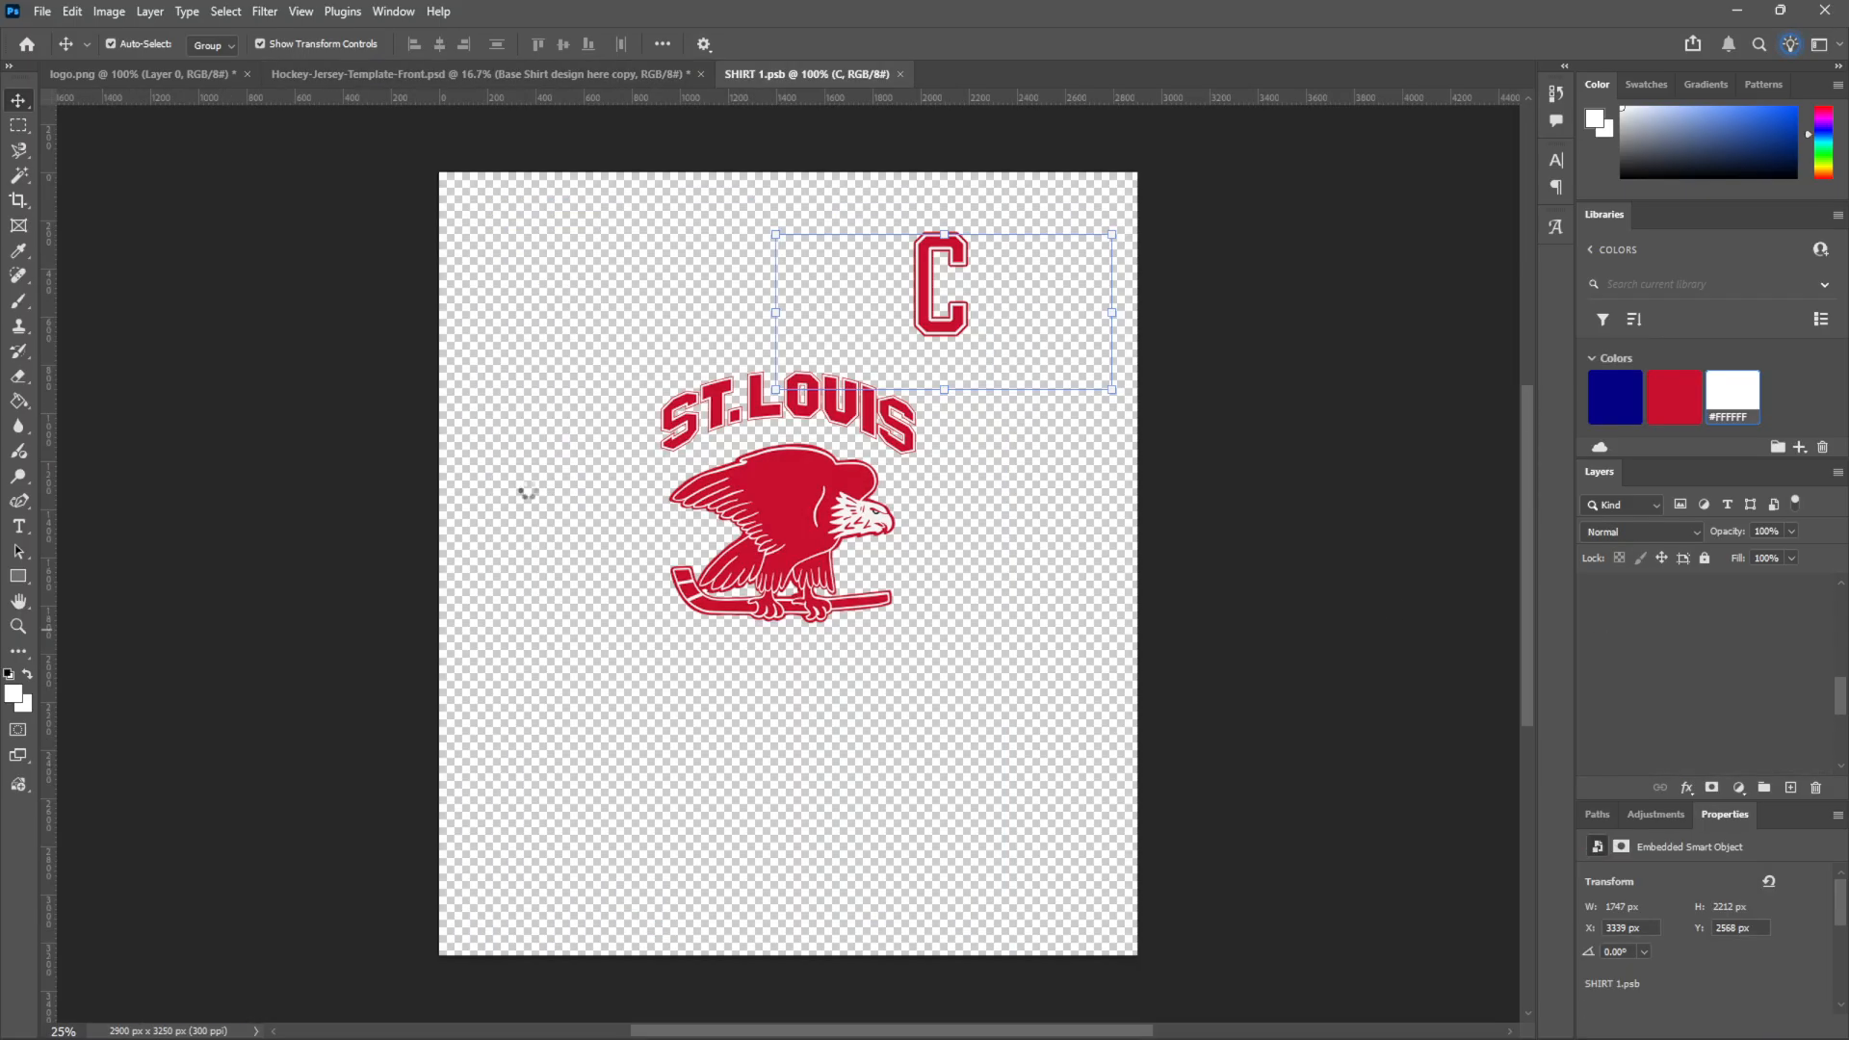
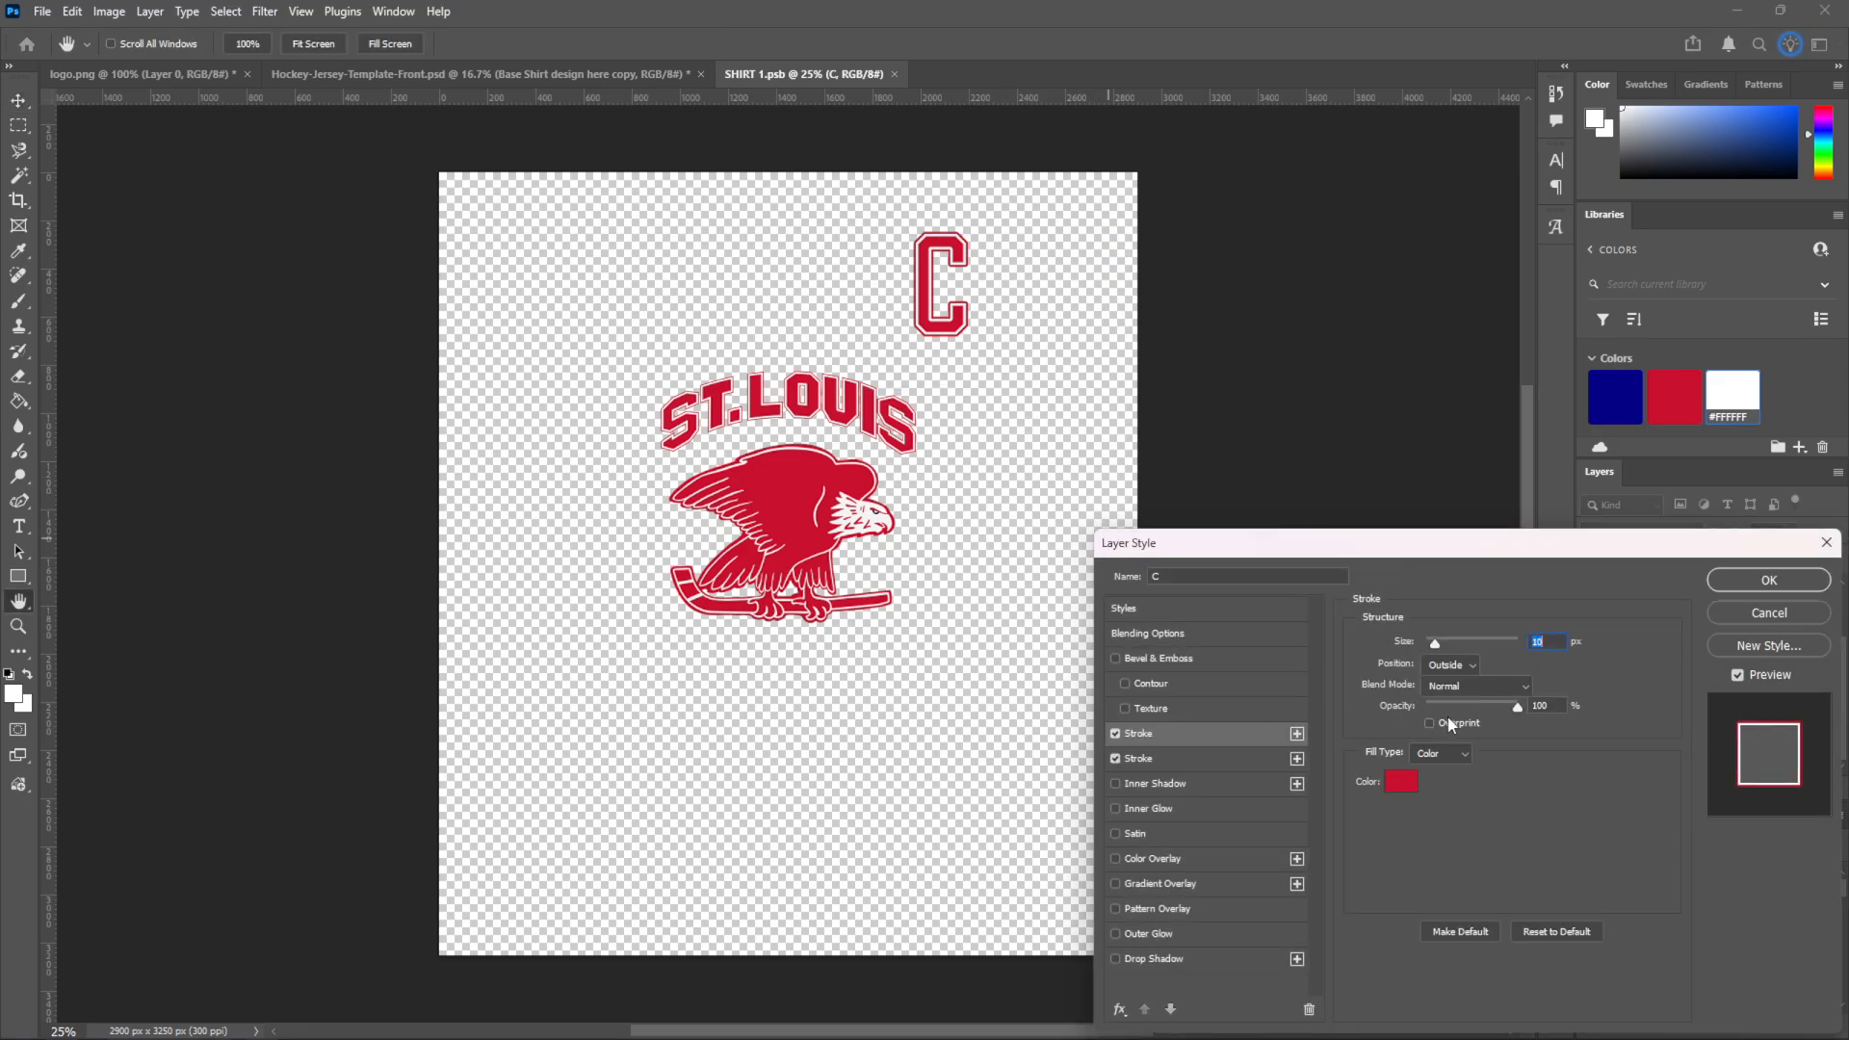
Review the inside Stroke settings in the layer style of the C text layer and close the dialog
{"action": "left_click", "coordinate": [1191, 759]}
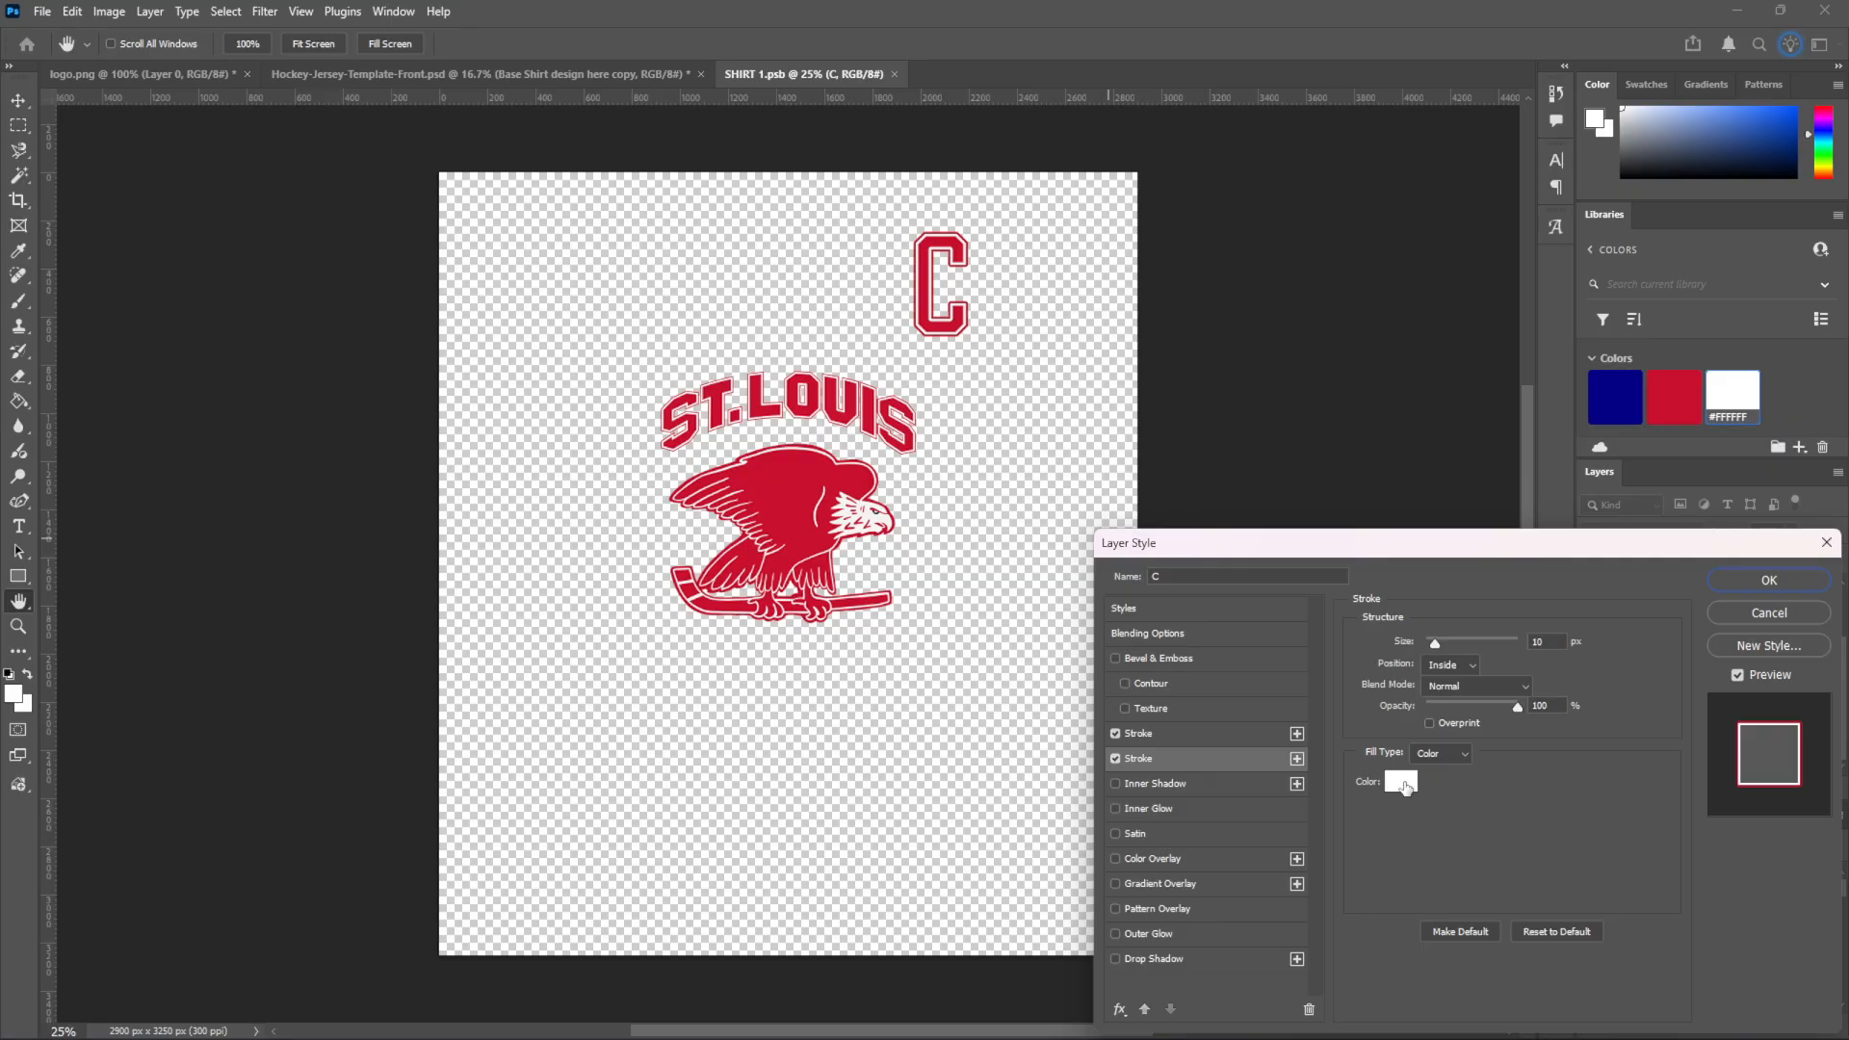
{"action": "left_click", "coordinate": [1770, 578]}
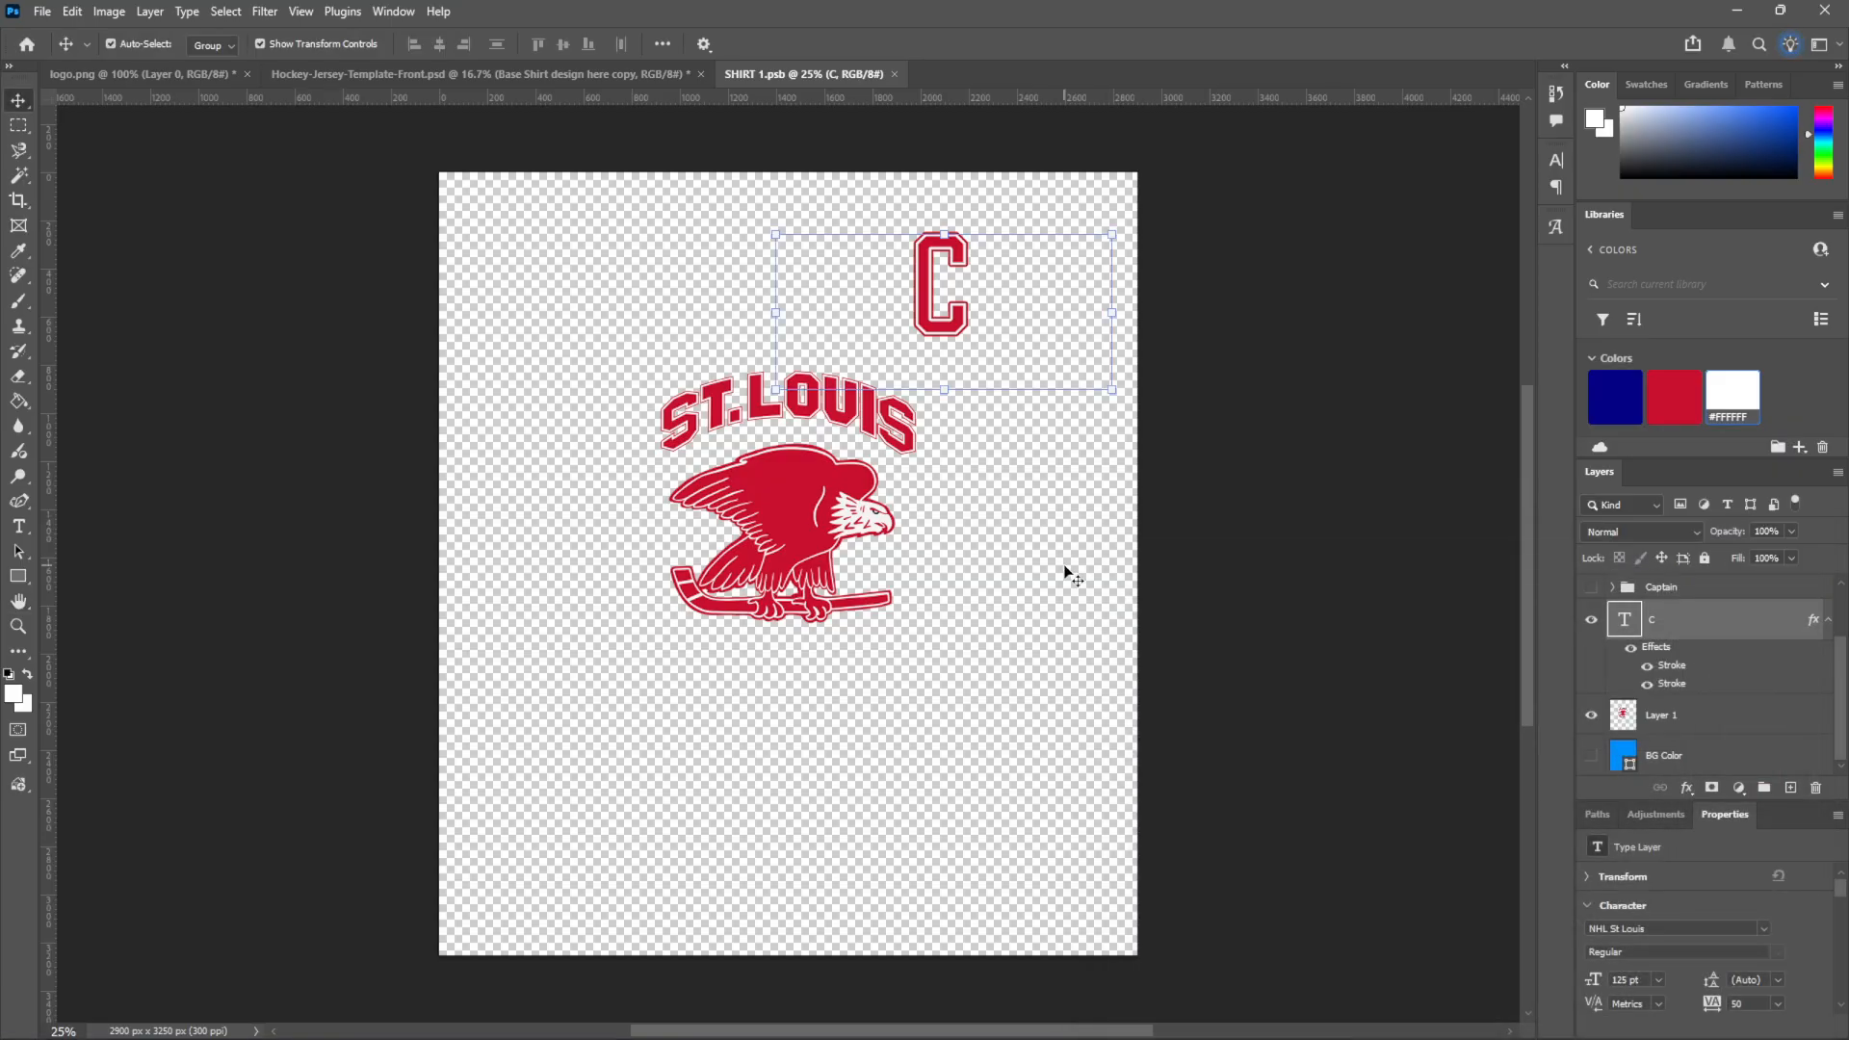
Choose navy #040284 for the Paint Bucket and fill the white outline of the first S in ST. LOUIS on Layer 1
{"action": "key", "text": "ctrl+plus"}
{"action": "key", "text": "ctrl+plus"}
{"action": "key", "text": "ctrl+plus"}
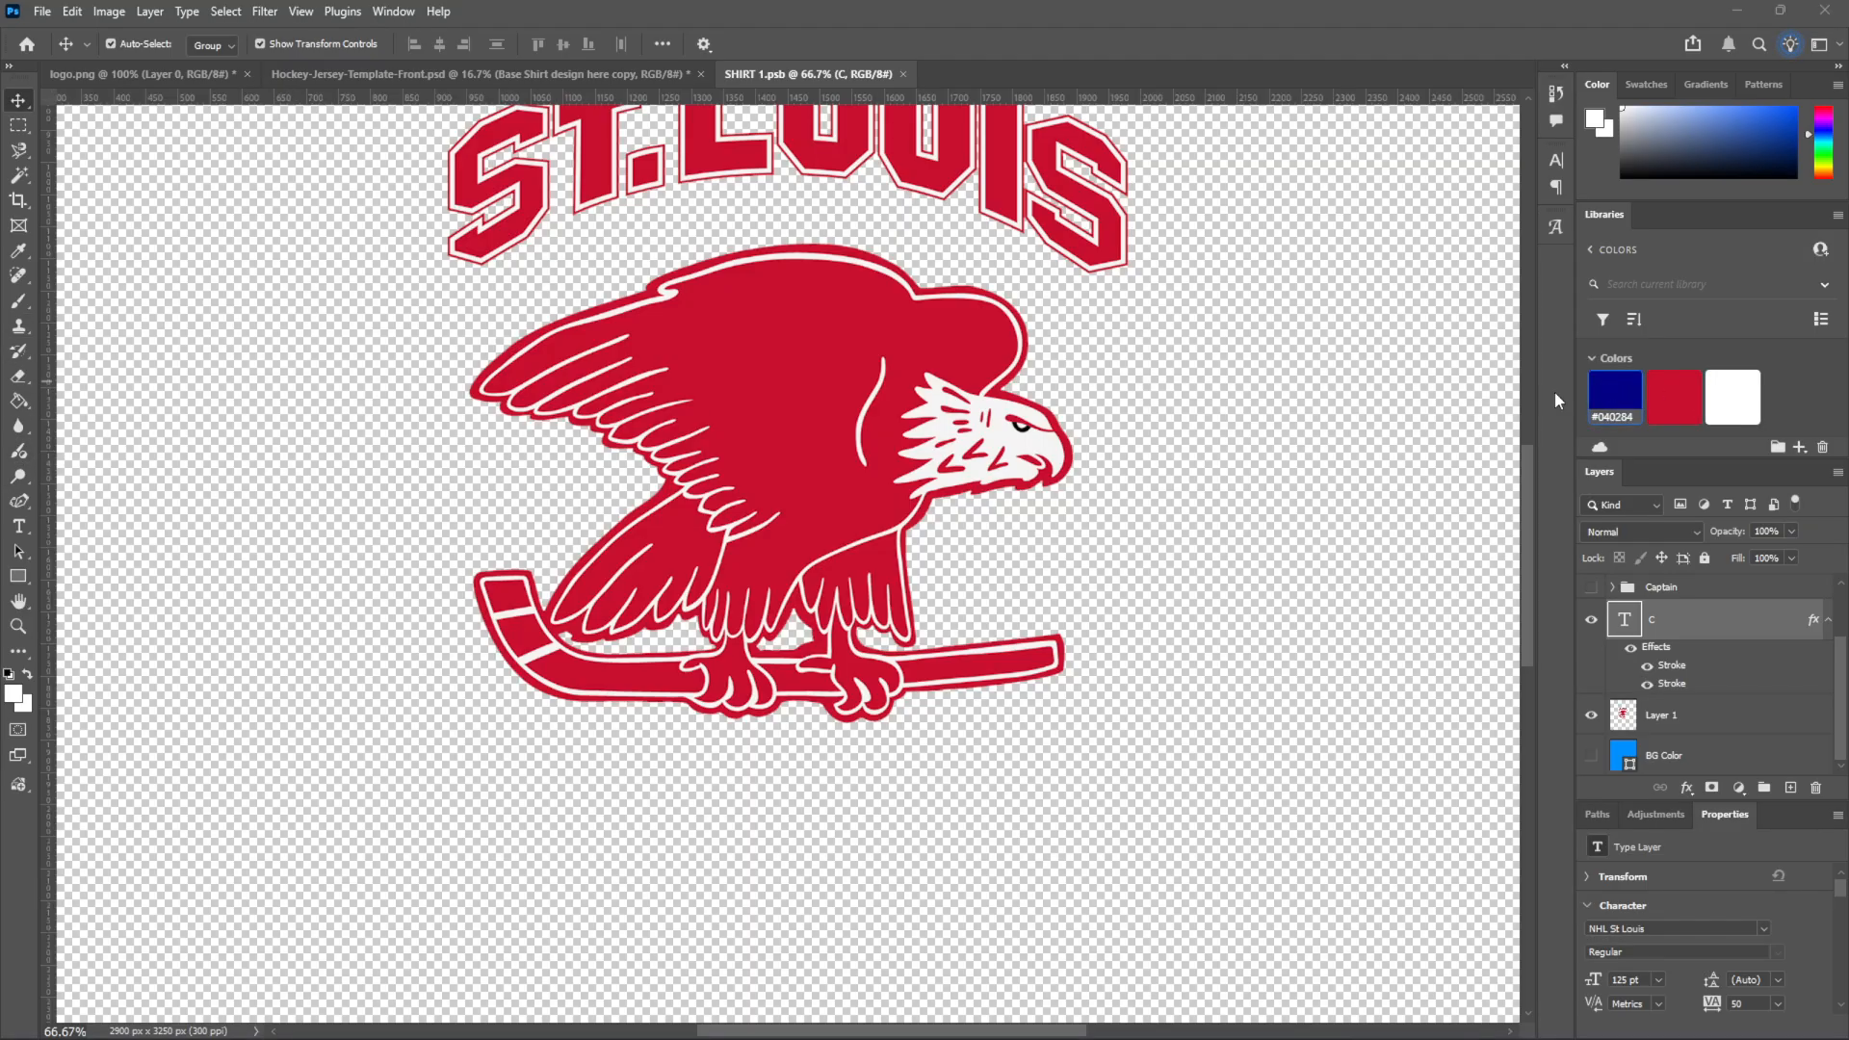
{"action": "left_click", "coordinate": [1614, 395]}
{"action": "left_click", "coordinate": [22, 404]}
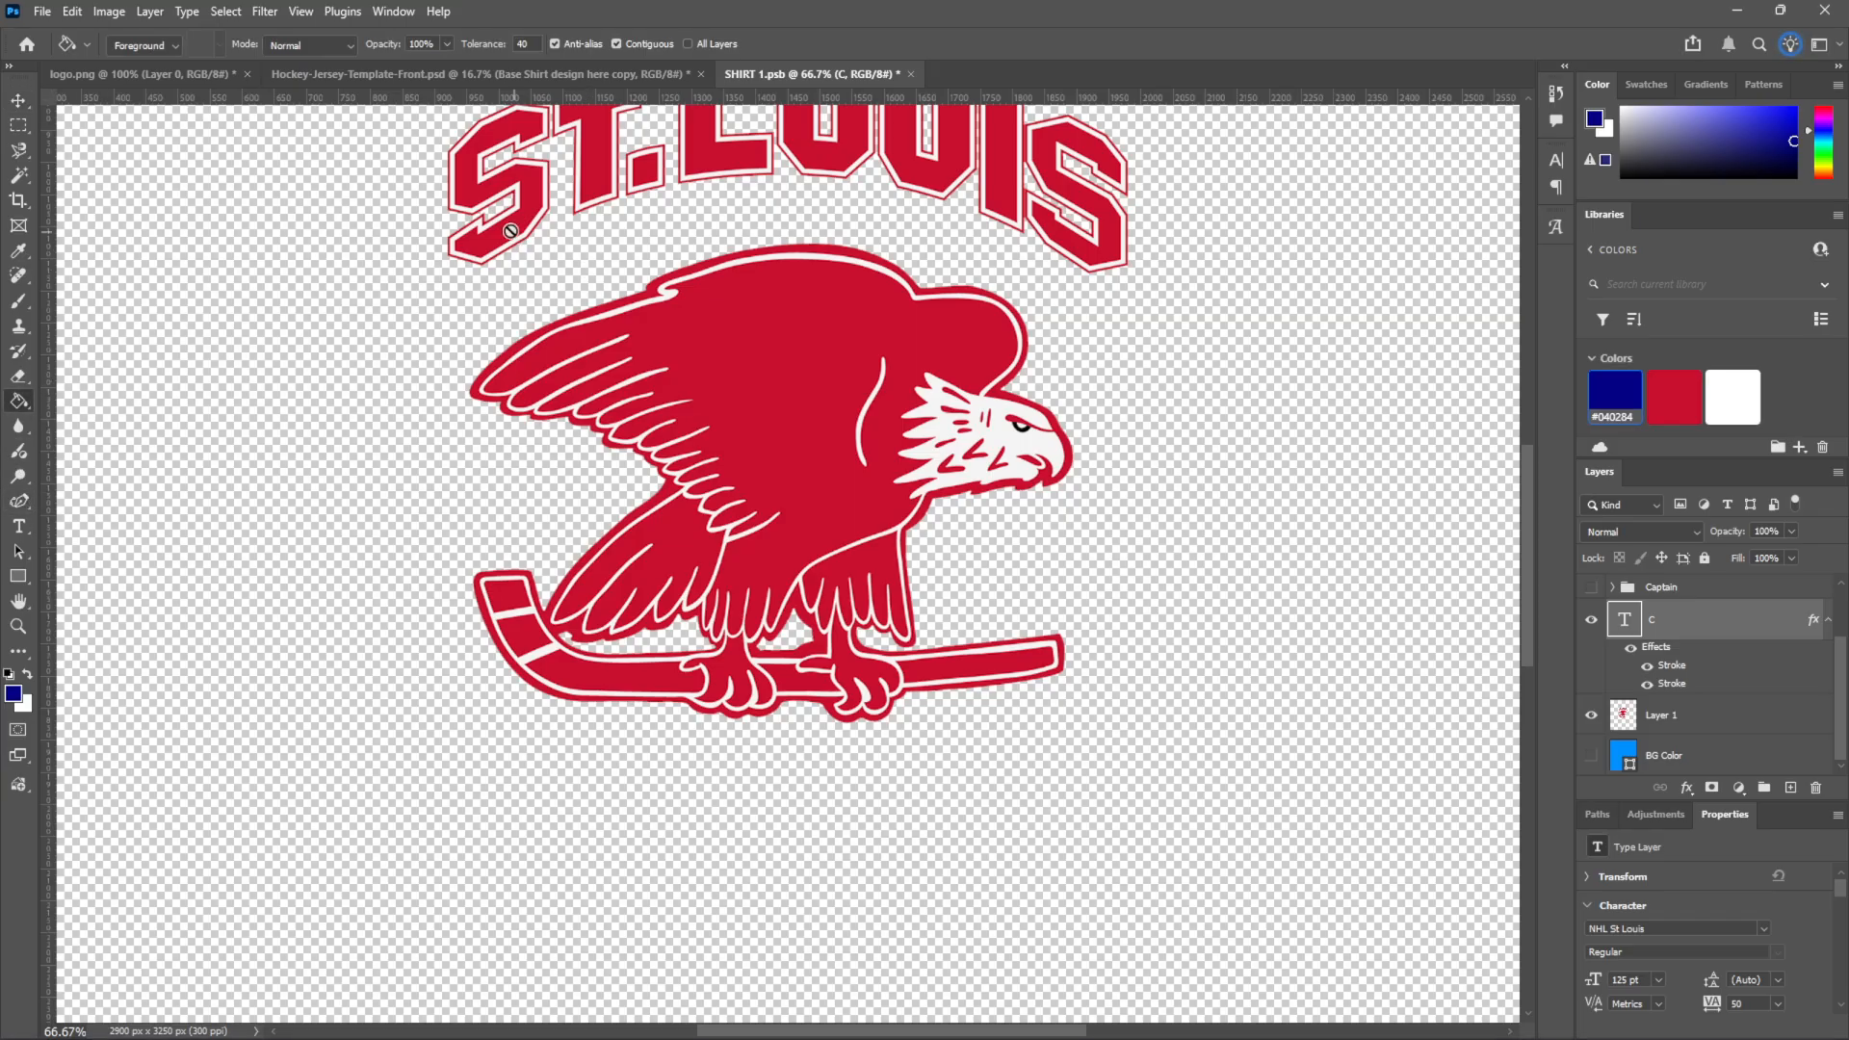
{"action": "left_click", "coordinate": [1712, 716]}
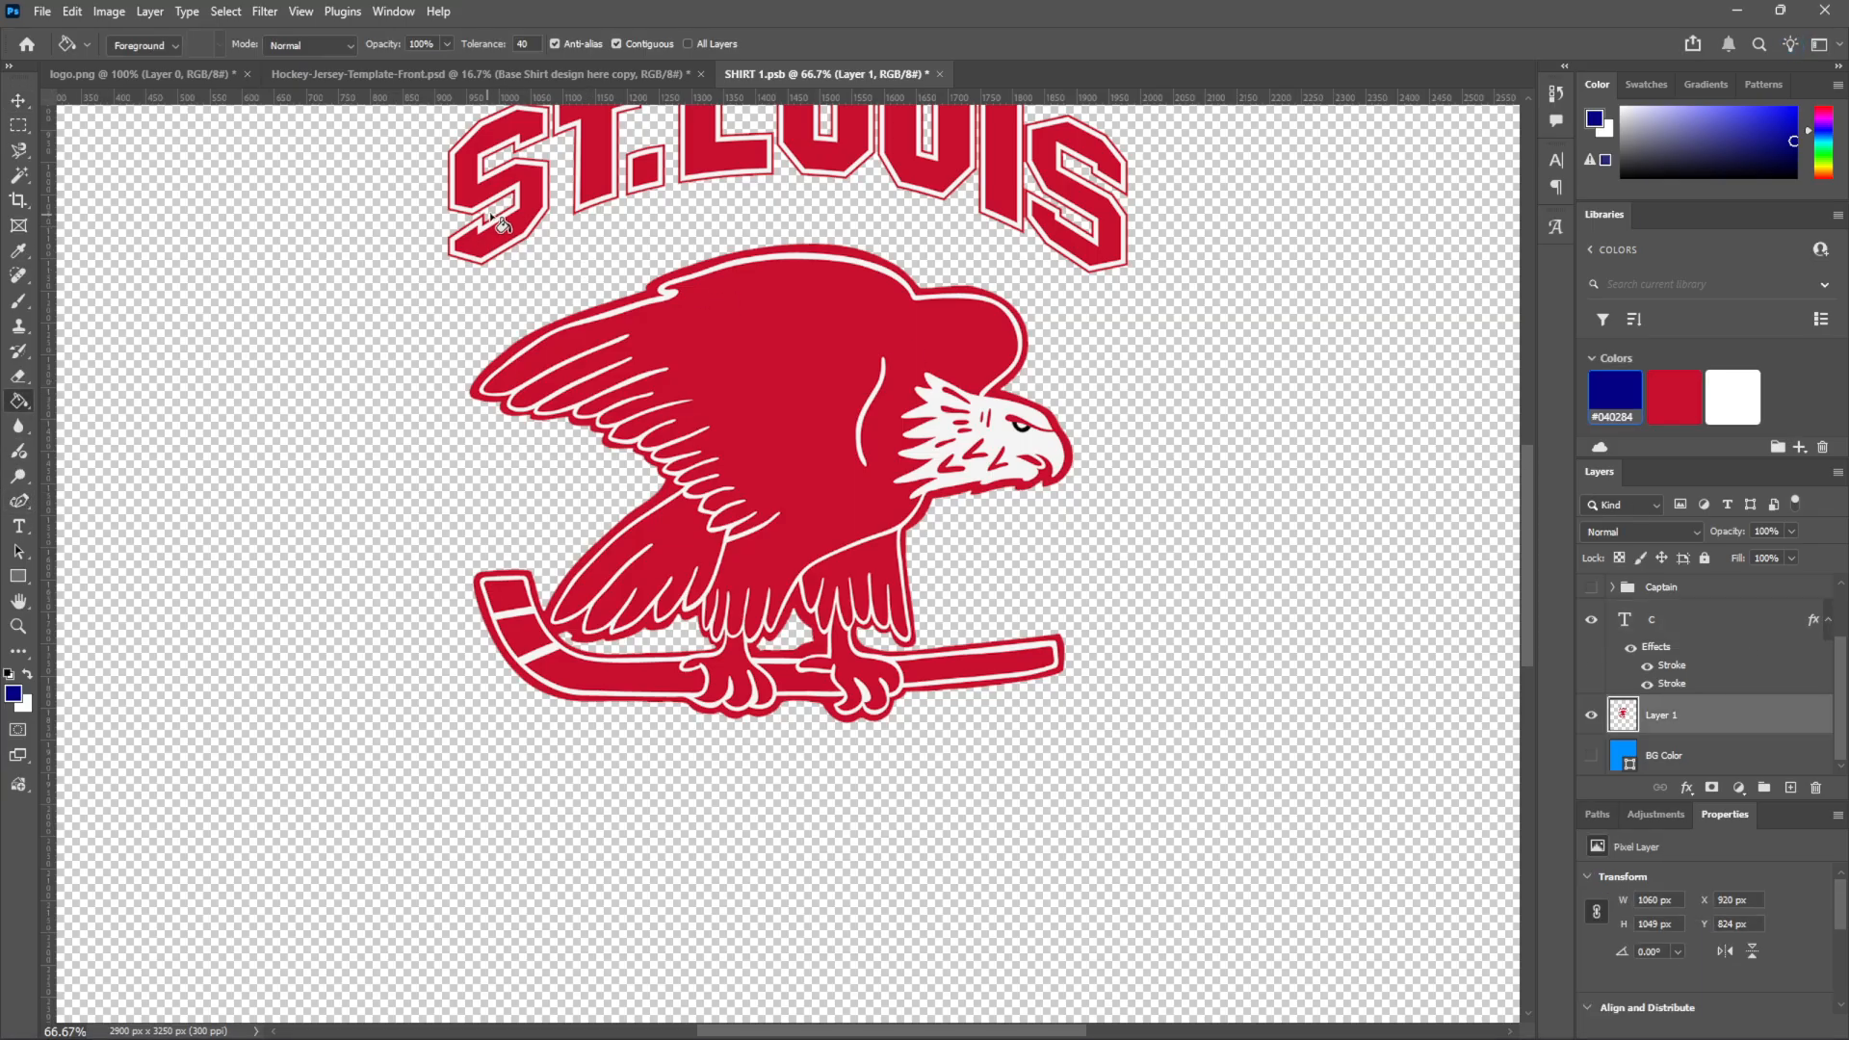
{"action": "left_click", "coordinate": [516, 203]}
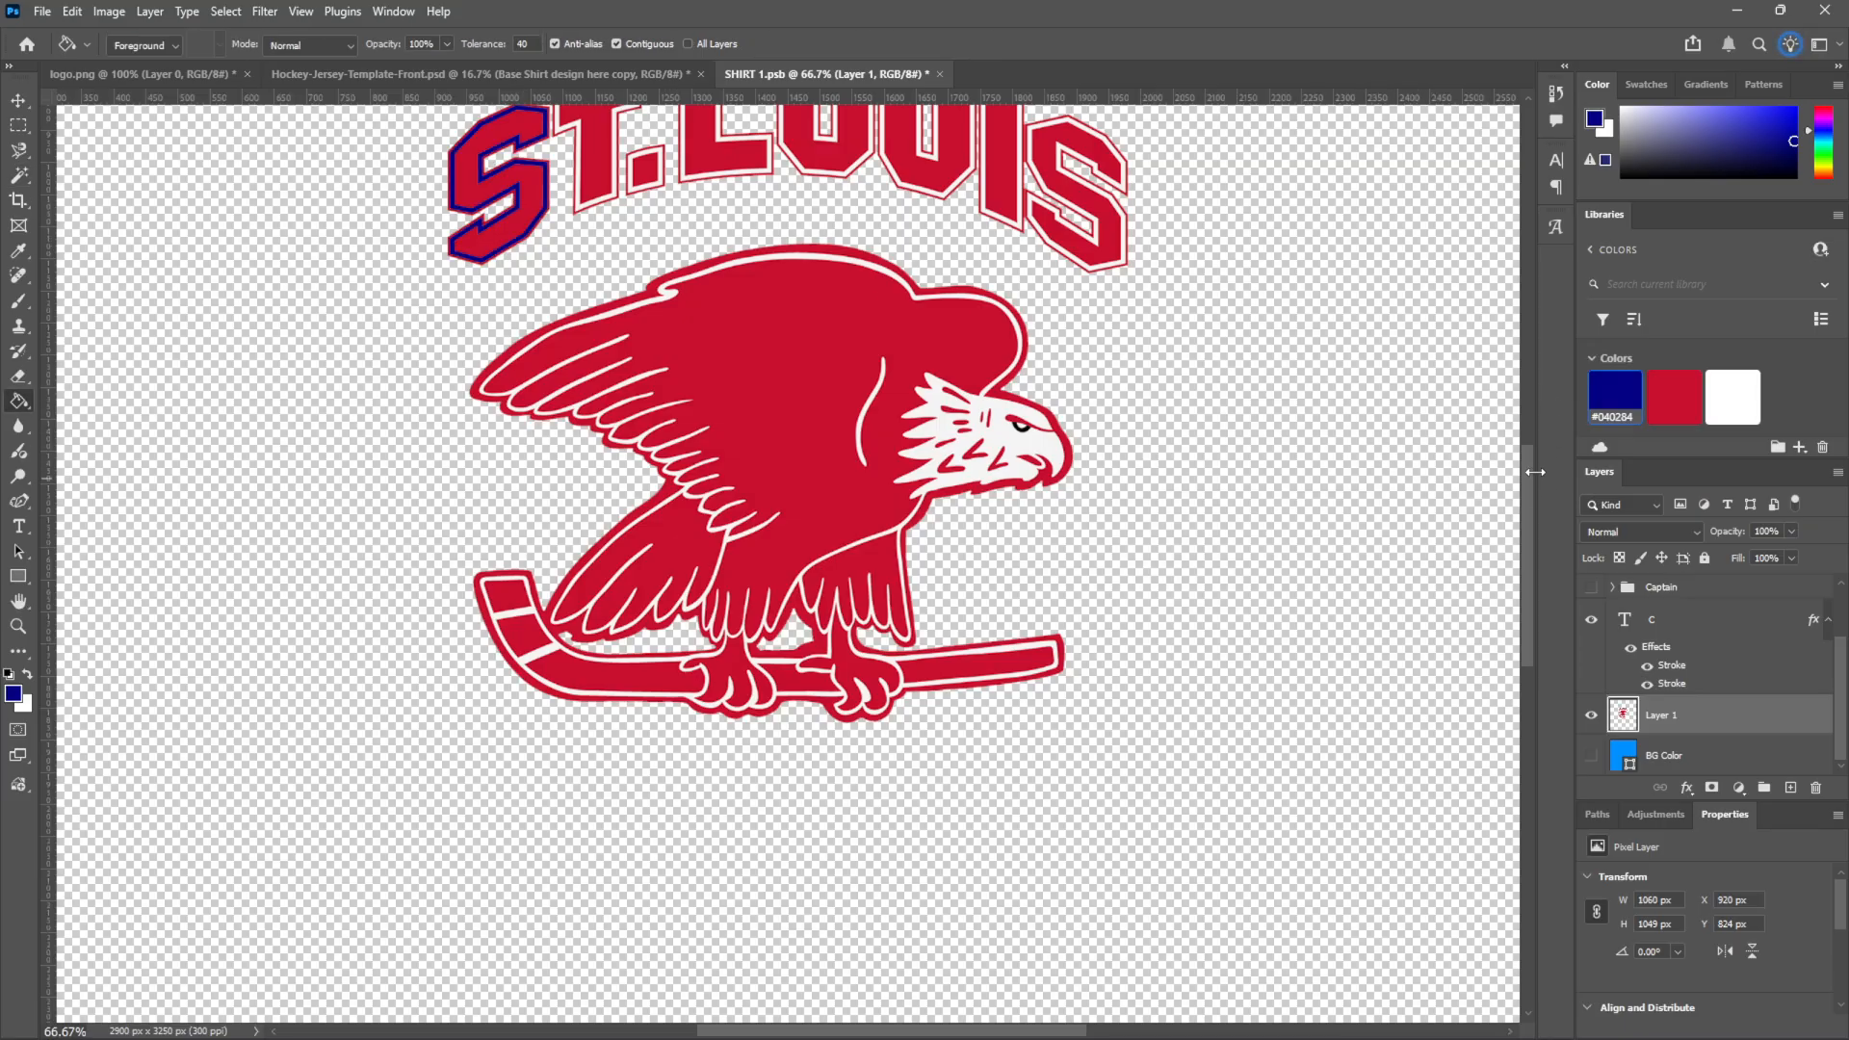
Fill the white outlines of the remaining ST. LOUIS letters and the period on Layer 1 with navy #040284
{"action": "left_click_drag", "start_coordinate": [1529, 472], "coordinate": [1533, 407]}
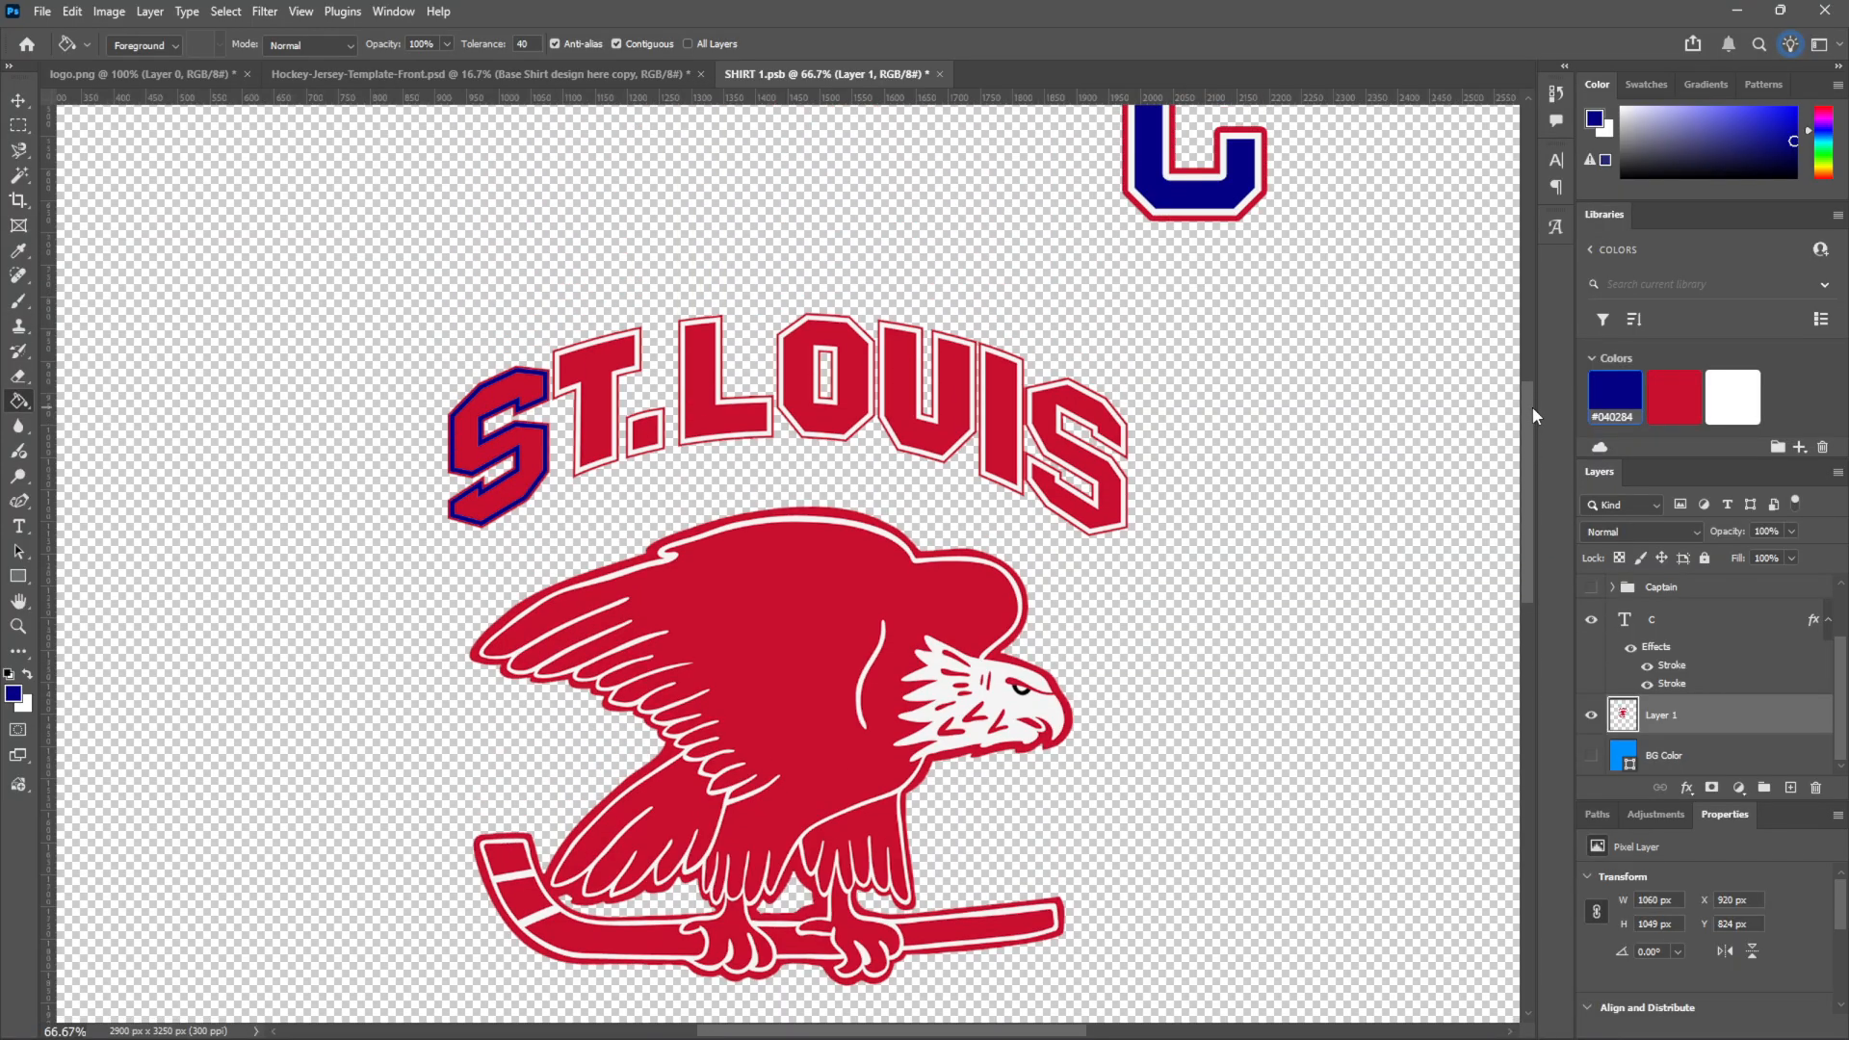
{"action": "left_click", "coordinate": [578, 471]}
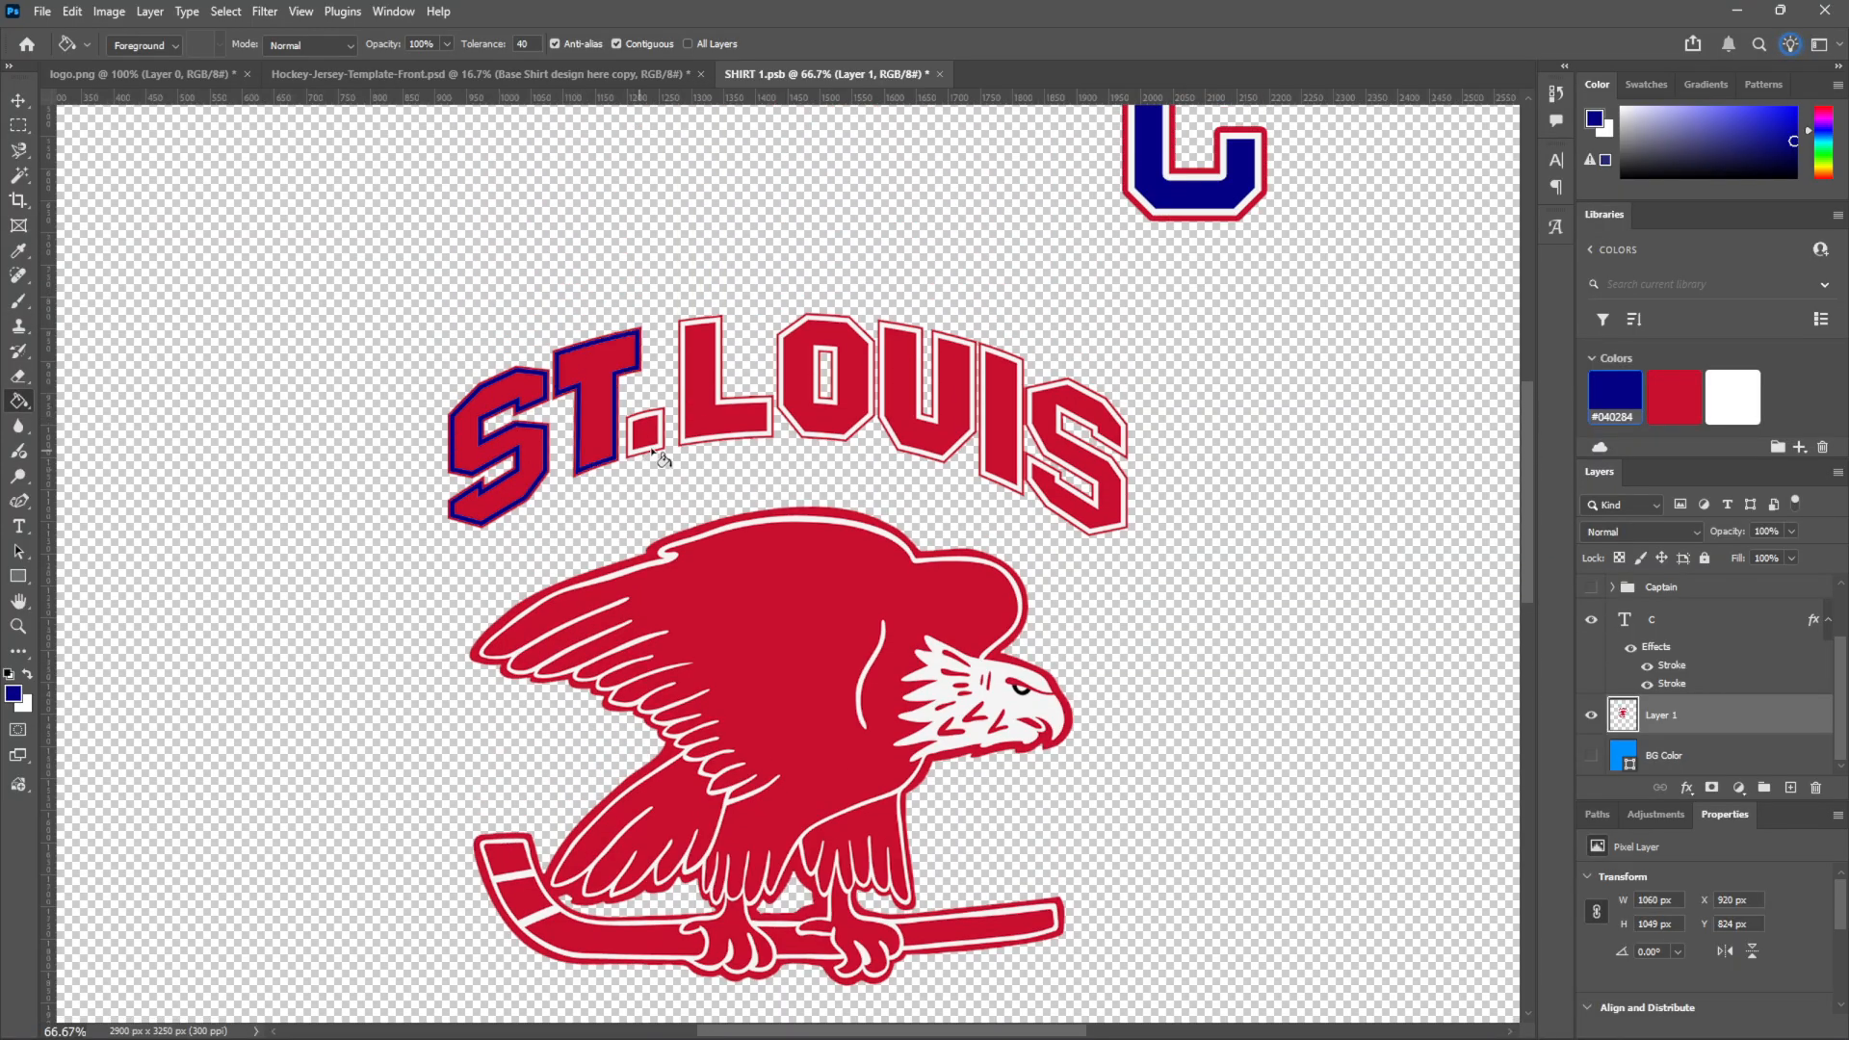
{"action": "left_click", "coordinate": [657, 451]}
{"action": "left_click", "coordinate": [724, 445]}
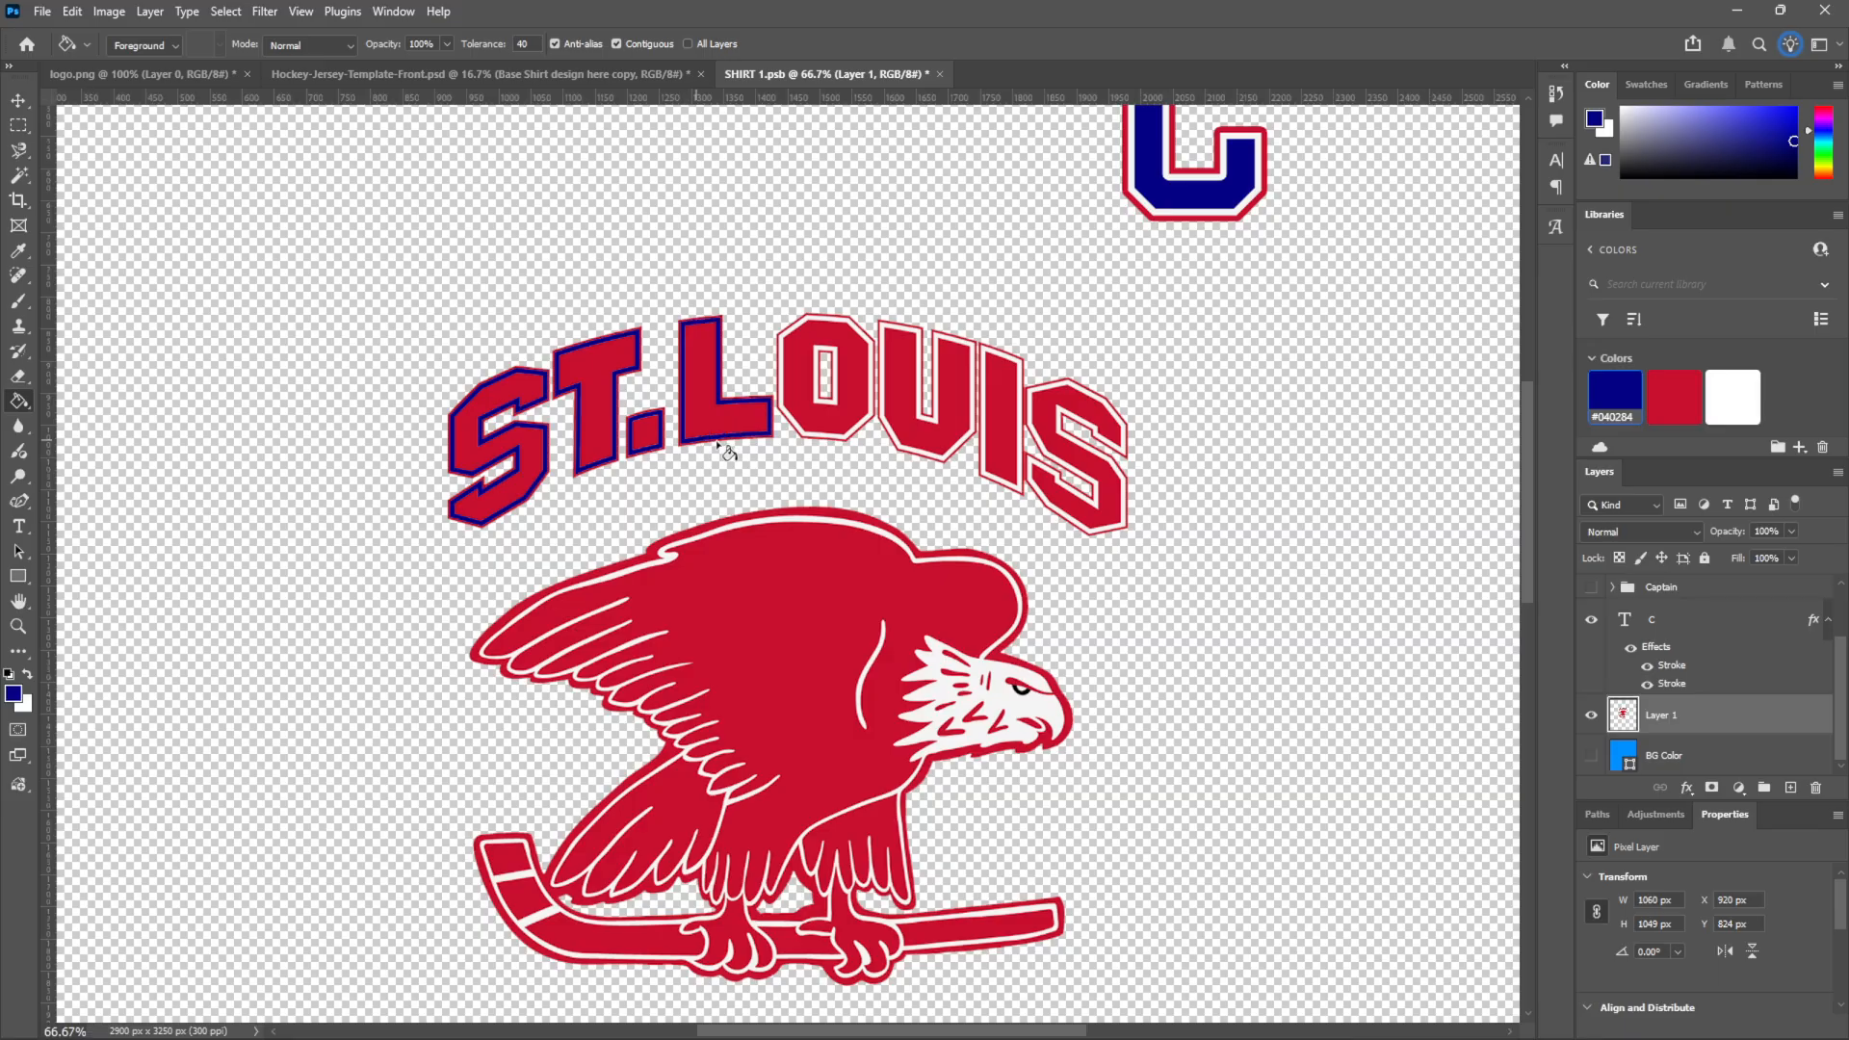
{"action": "left_click", "coordinate": [832, 406]}
{"action": "left_click", "coordinate": [841, 441]}
{"action": "left_click", "coordinate": [906, 451]}
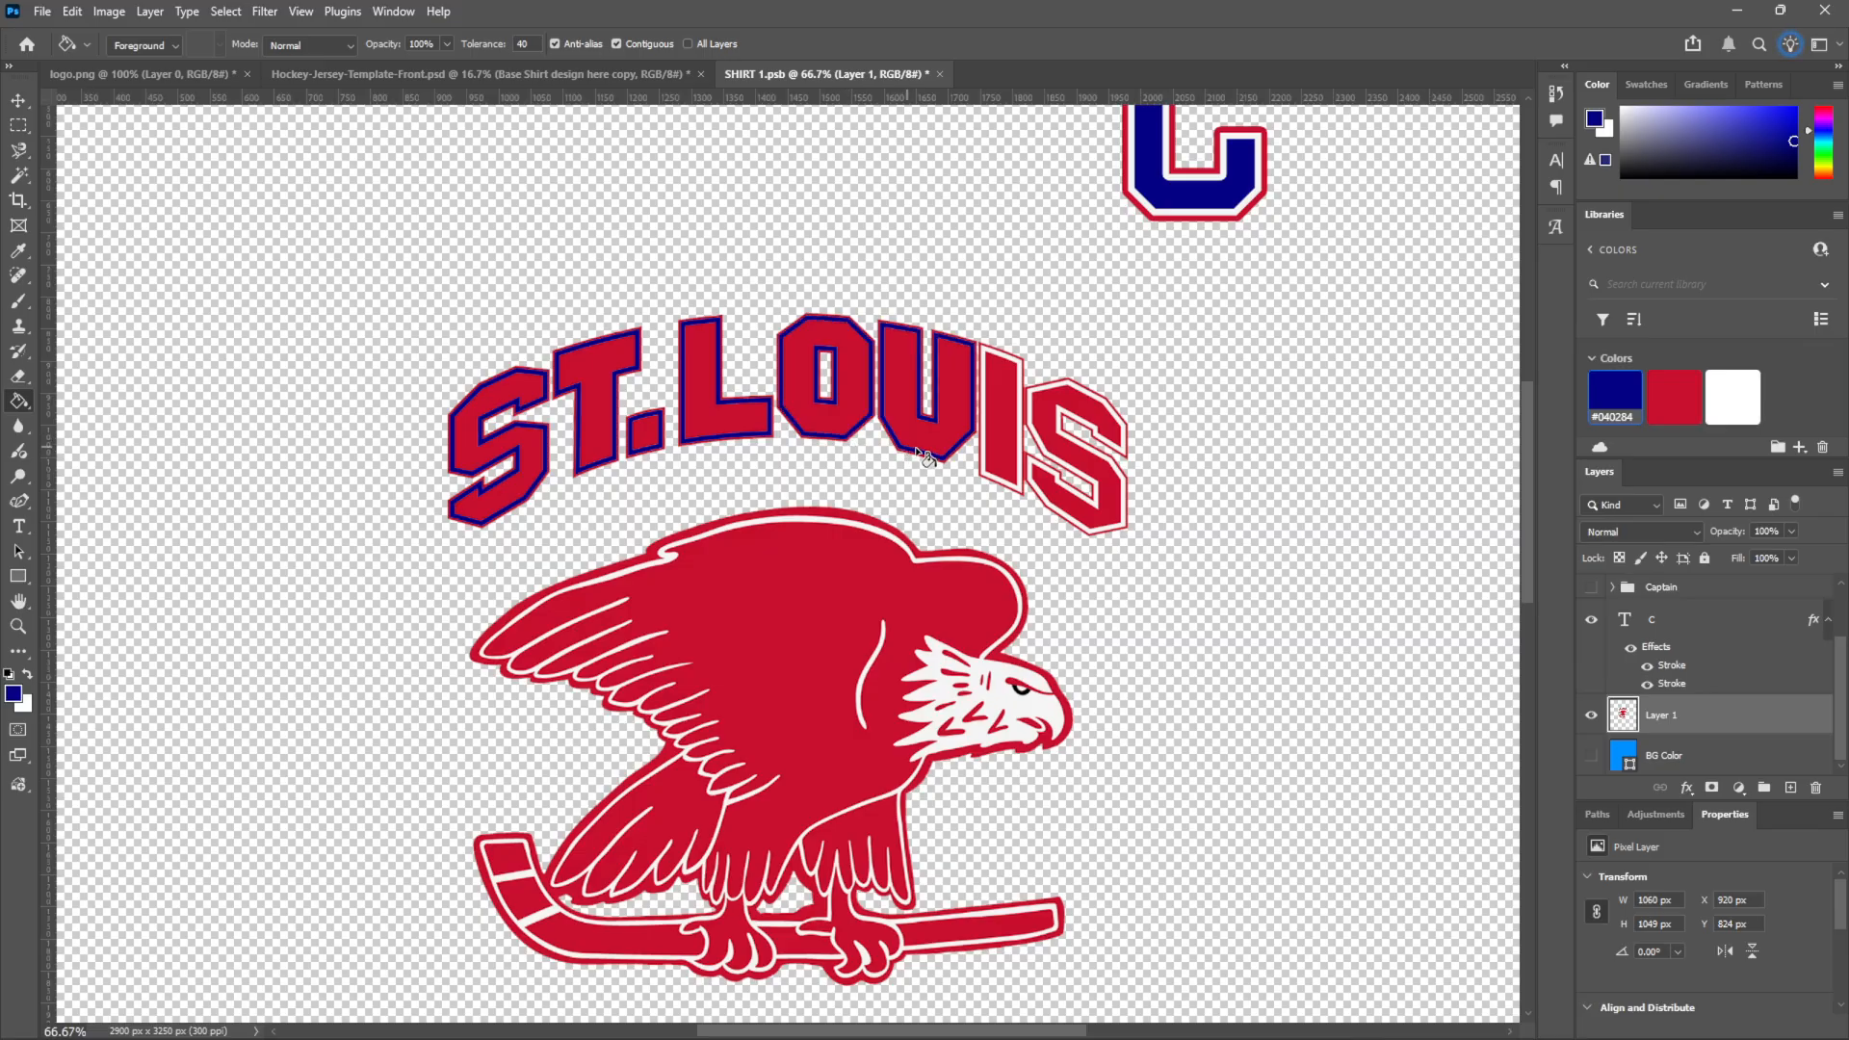
{"action": "left_click", "coordinate": [984, 469]}
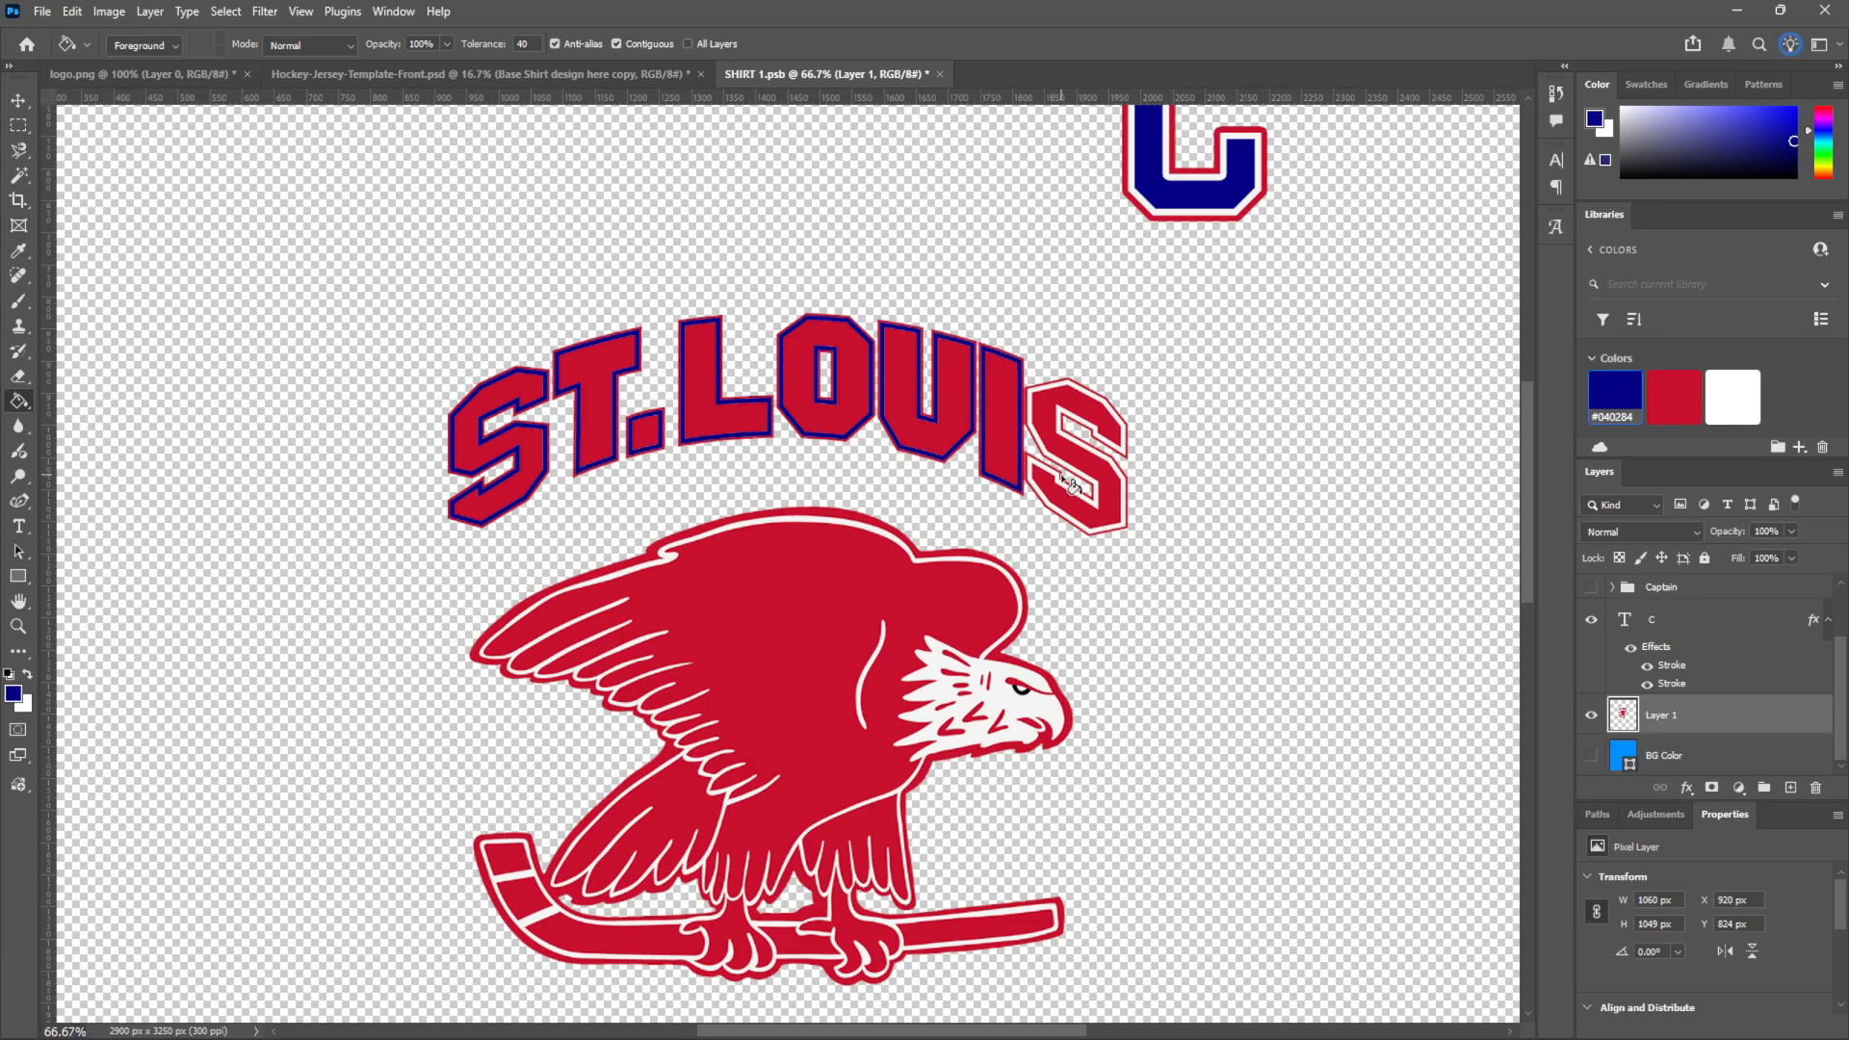
{"action": "left_click", "coordinate": [1068, 486]}
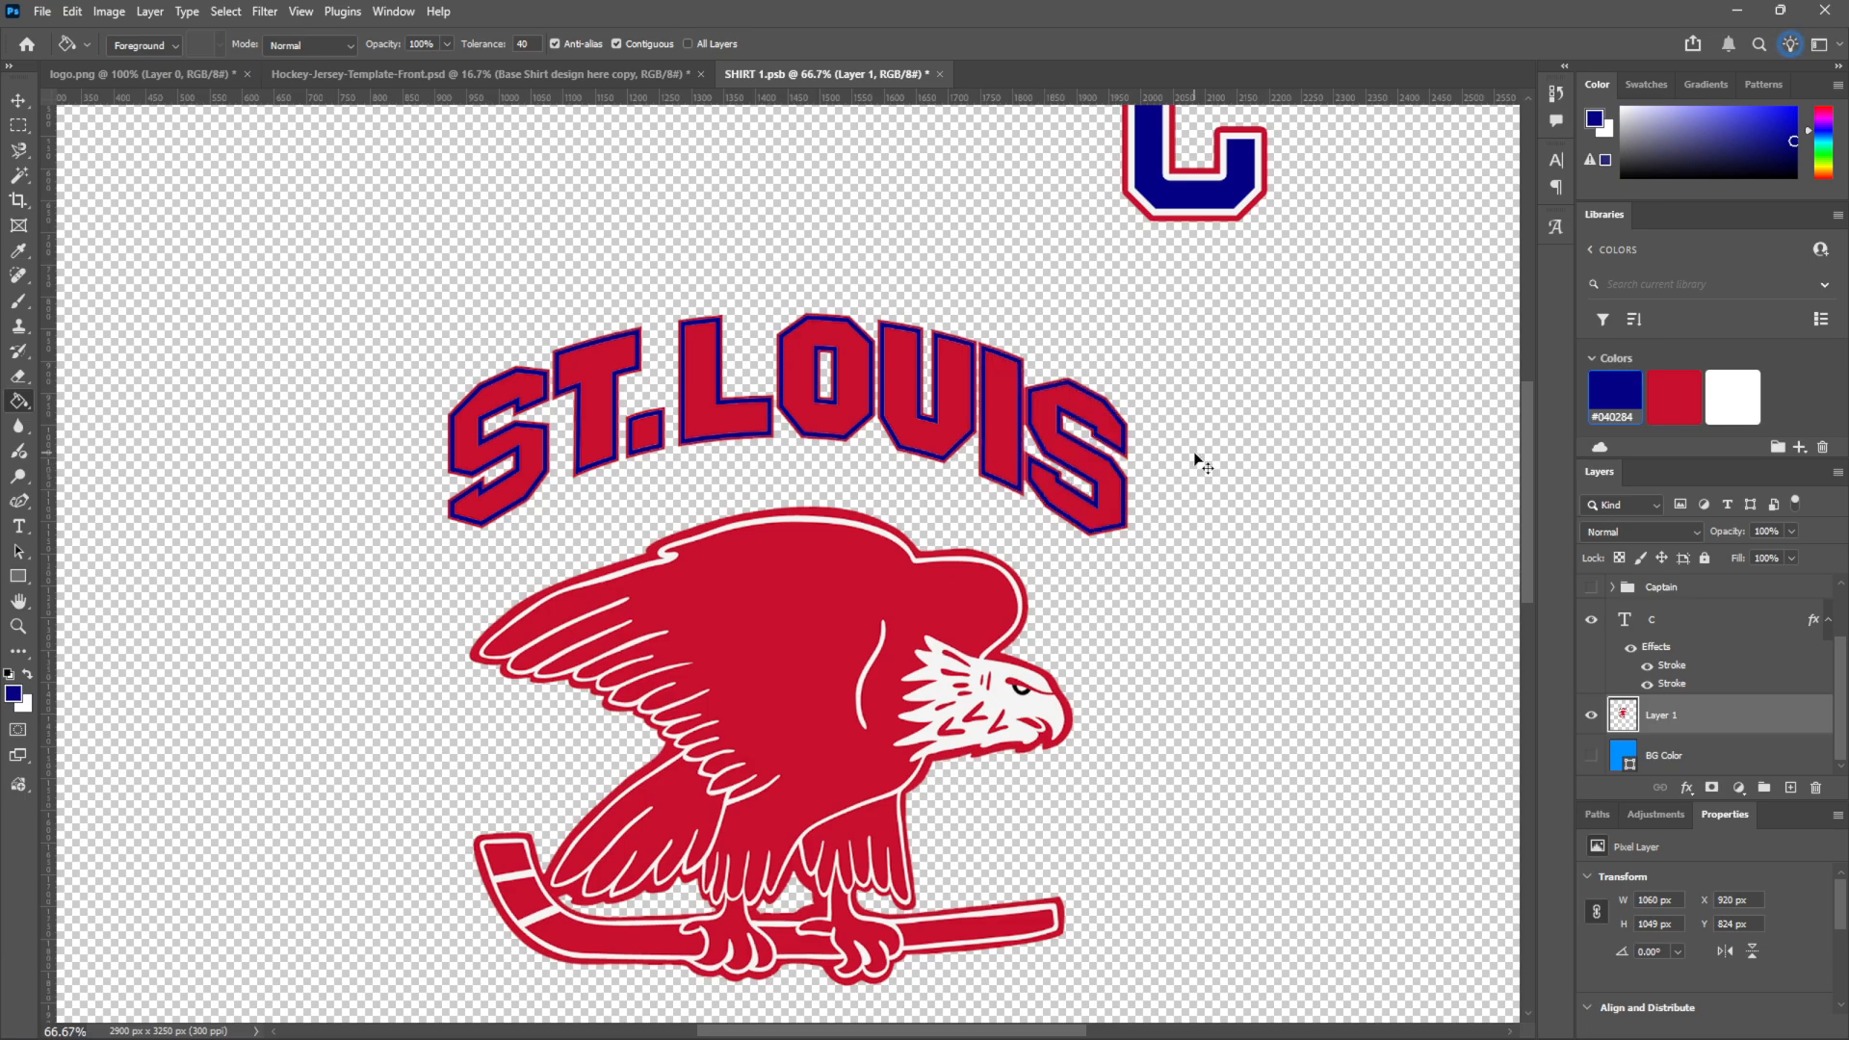
{"action": "key", "text": "ctrl+z"}
{"action": "left_click", "coordinate": [1061, 483]}
{"action": "key", "text": "ctrl+minus"}
{"action": "key", "text": "ctrl+minus"}
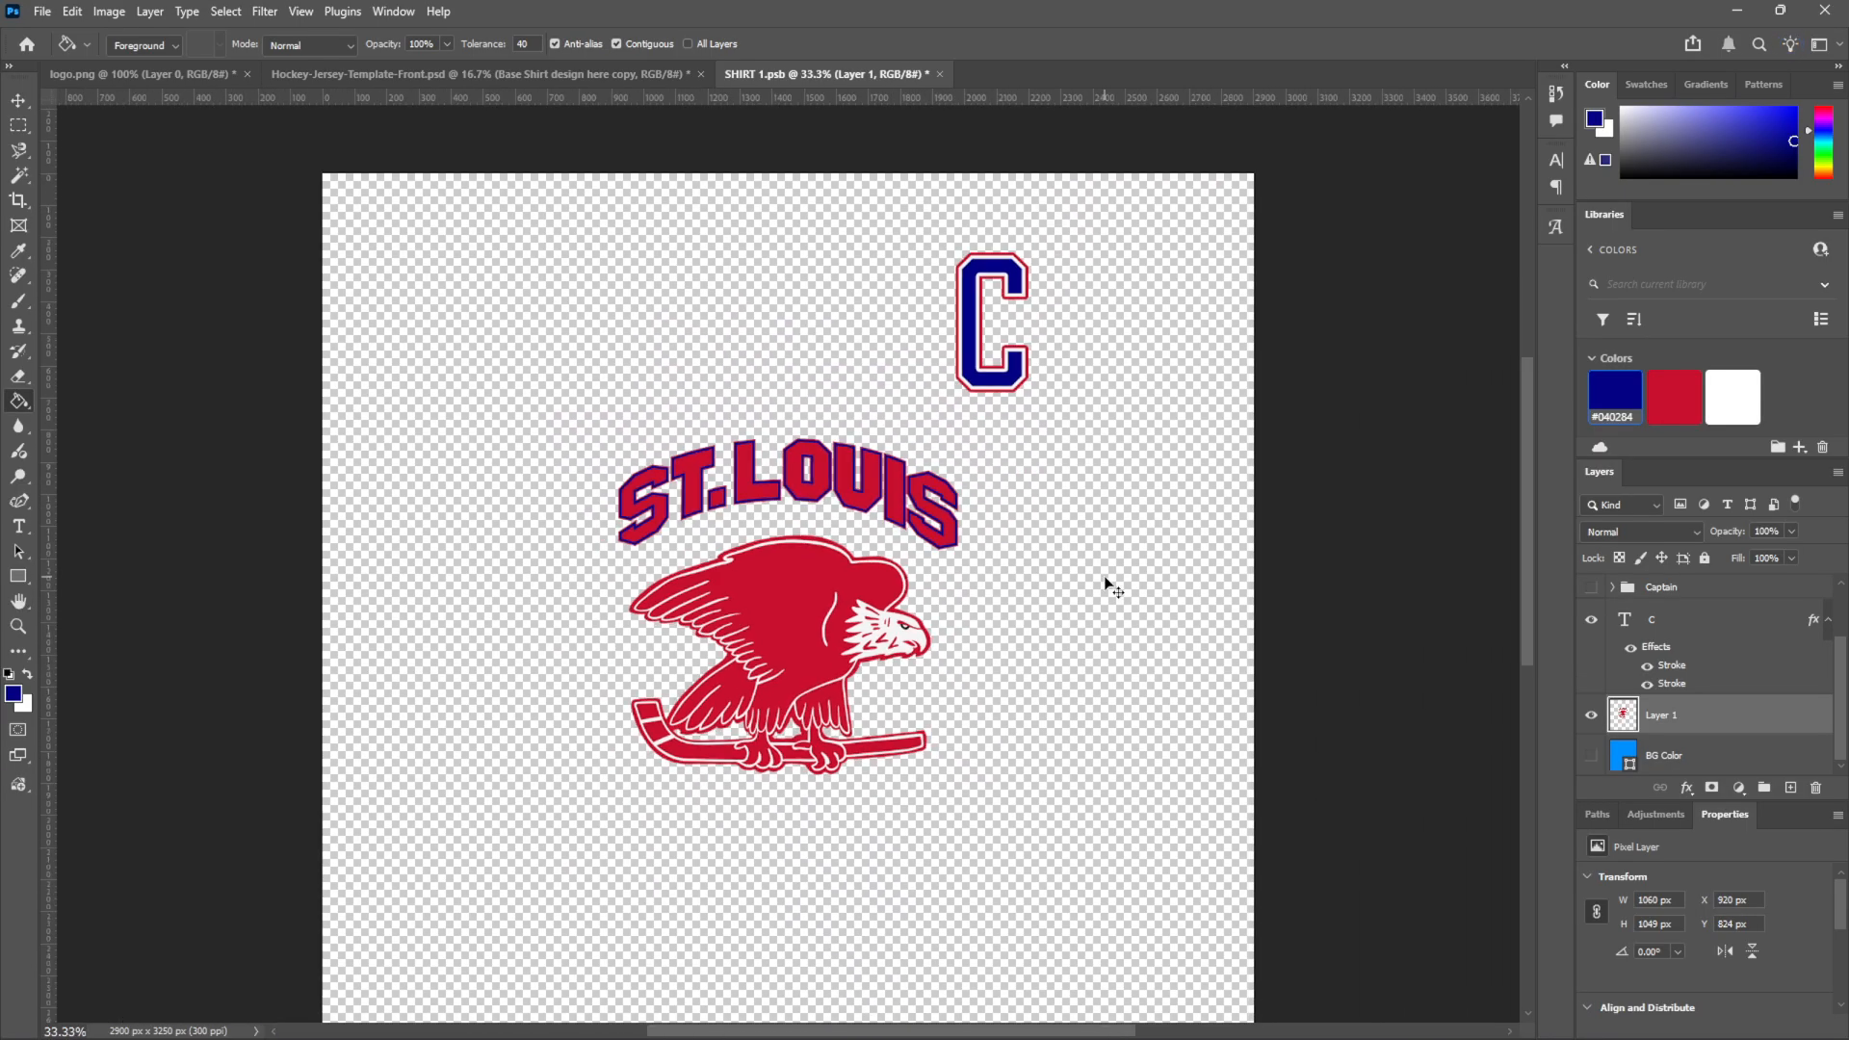
Try filling the eagle's white line details with navy #040284 and undo the fill
{"action": "left_click", "coordinate": [729, 559]}
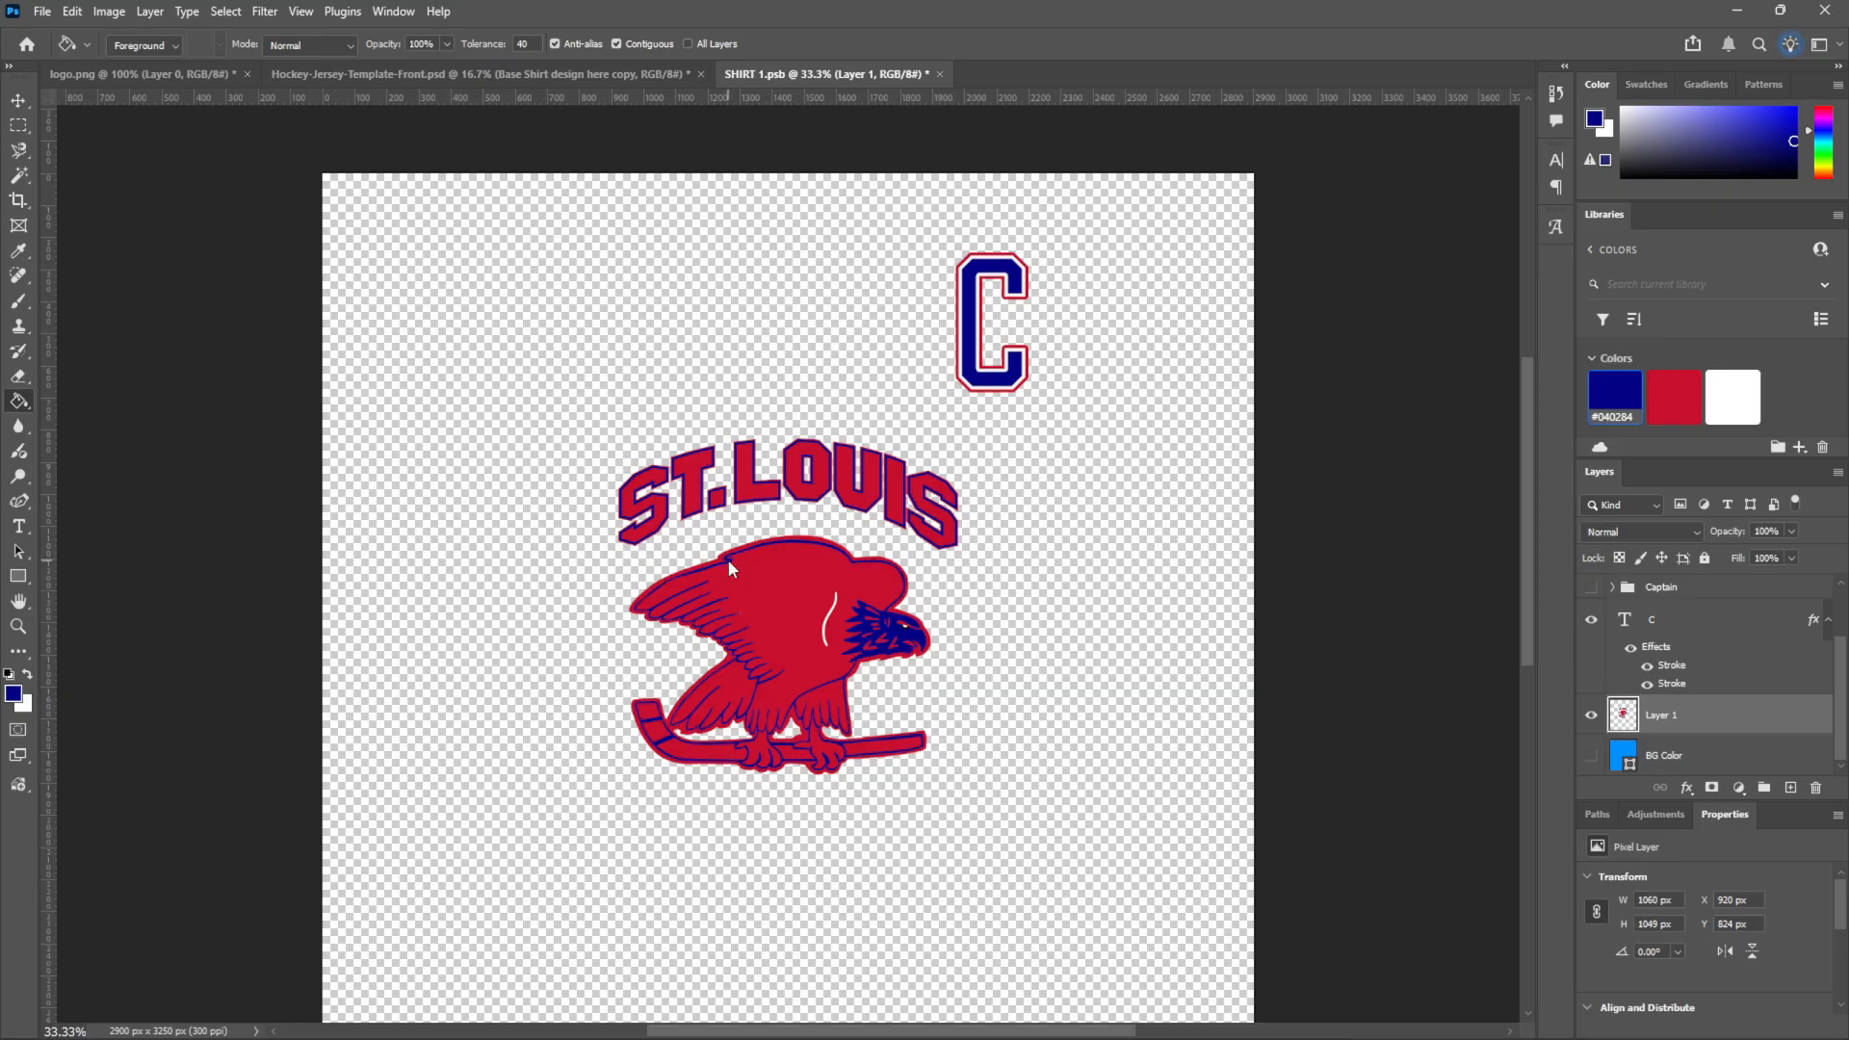
{"action": "key", "text": "ctrl+z"}
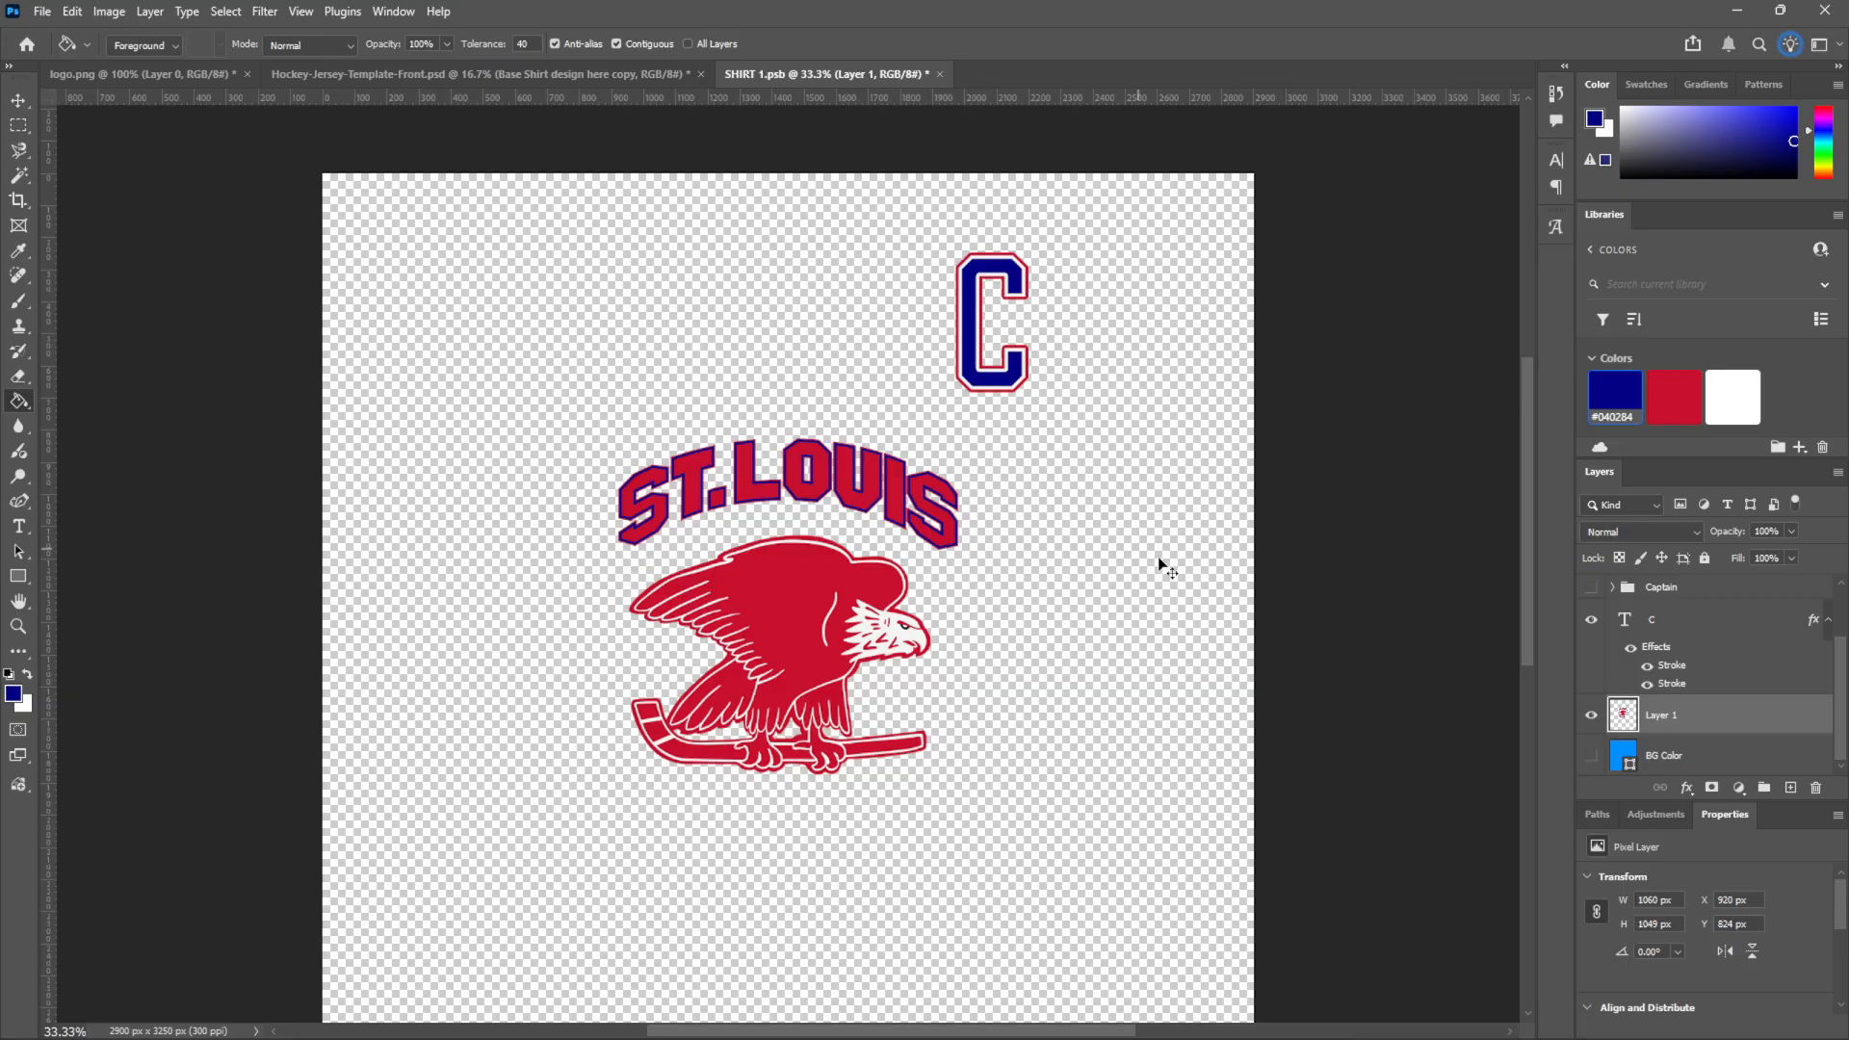
{"action": "key", "text": "ctrl+minus"}
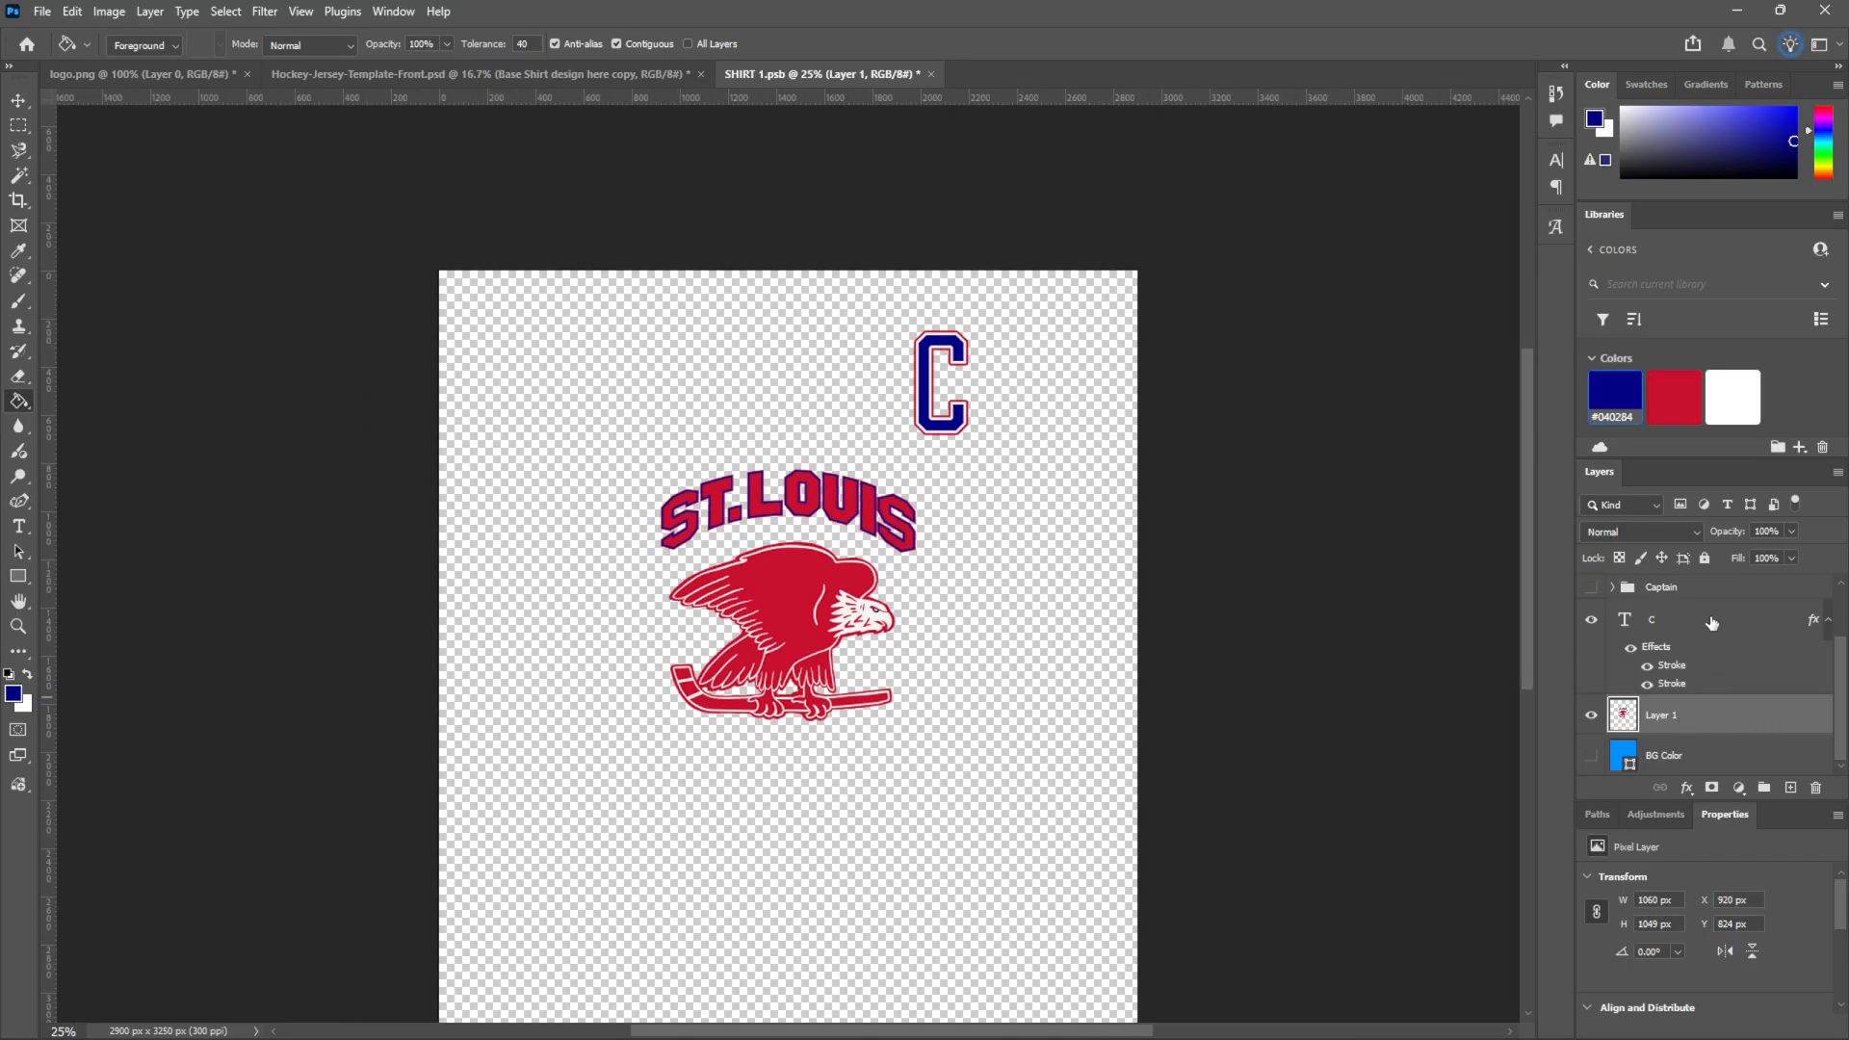
Recolour the C text layer red #C8102E and set its outer red Stroke to the navy sampled from the ST. LOUIS outline
{"action": "left_click", "coordinate": [1713, 623]}
{"action": "left_click", "coordinate": [1693, 405]}
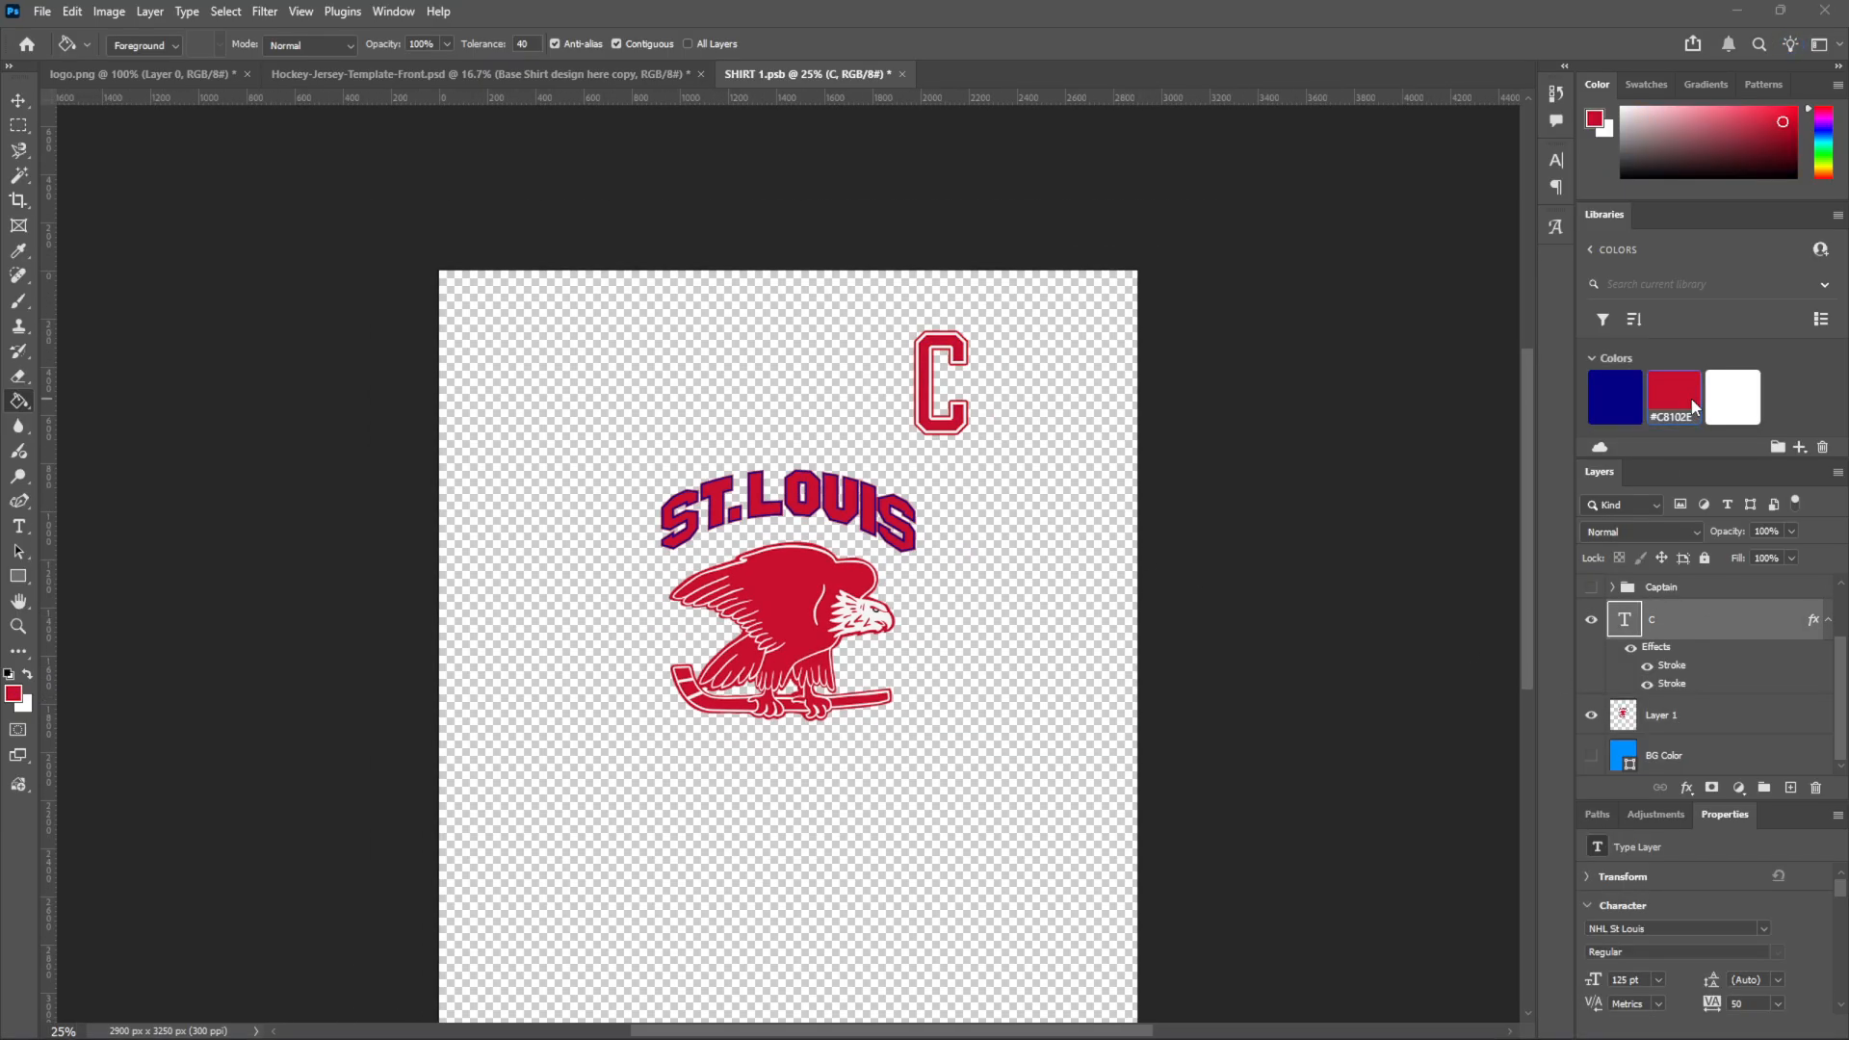
{"action": "double_click", "coordinate": [1676, 668]}
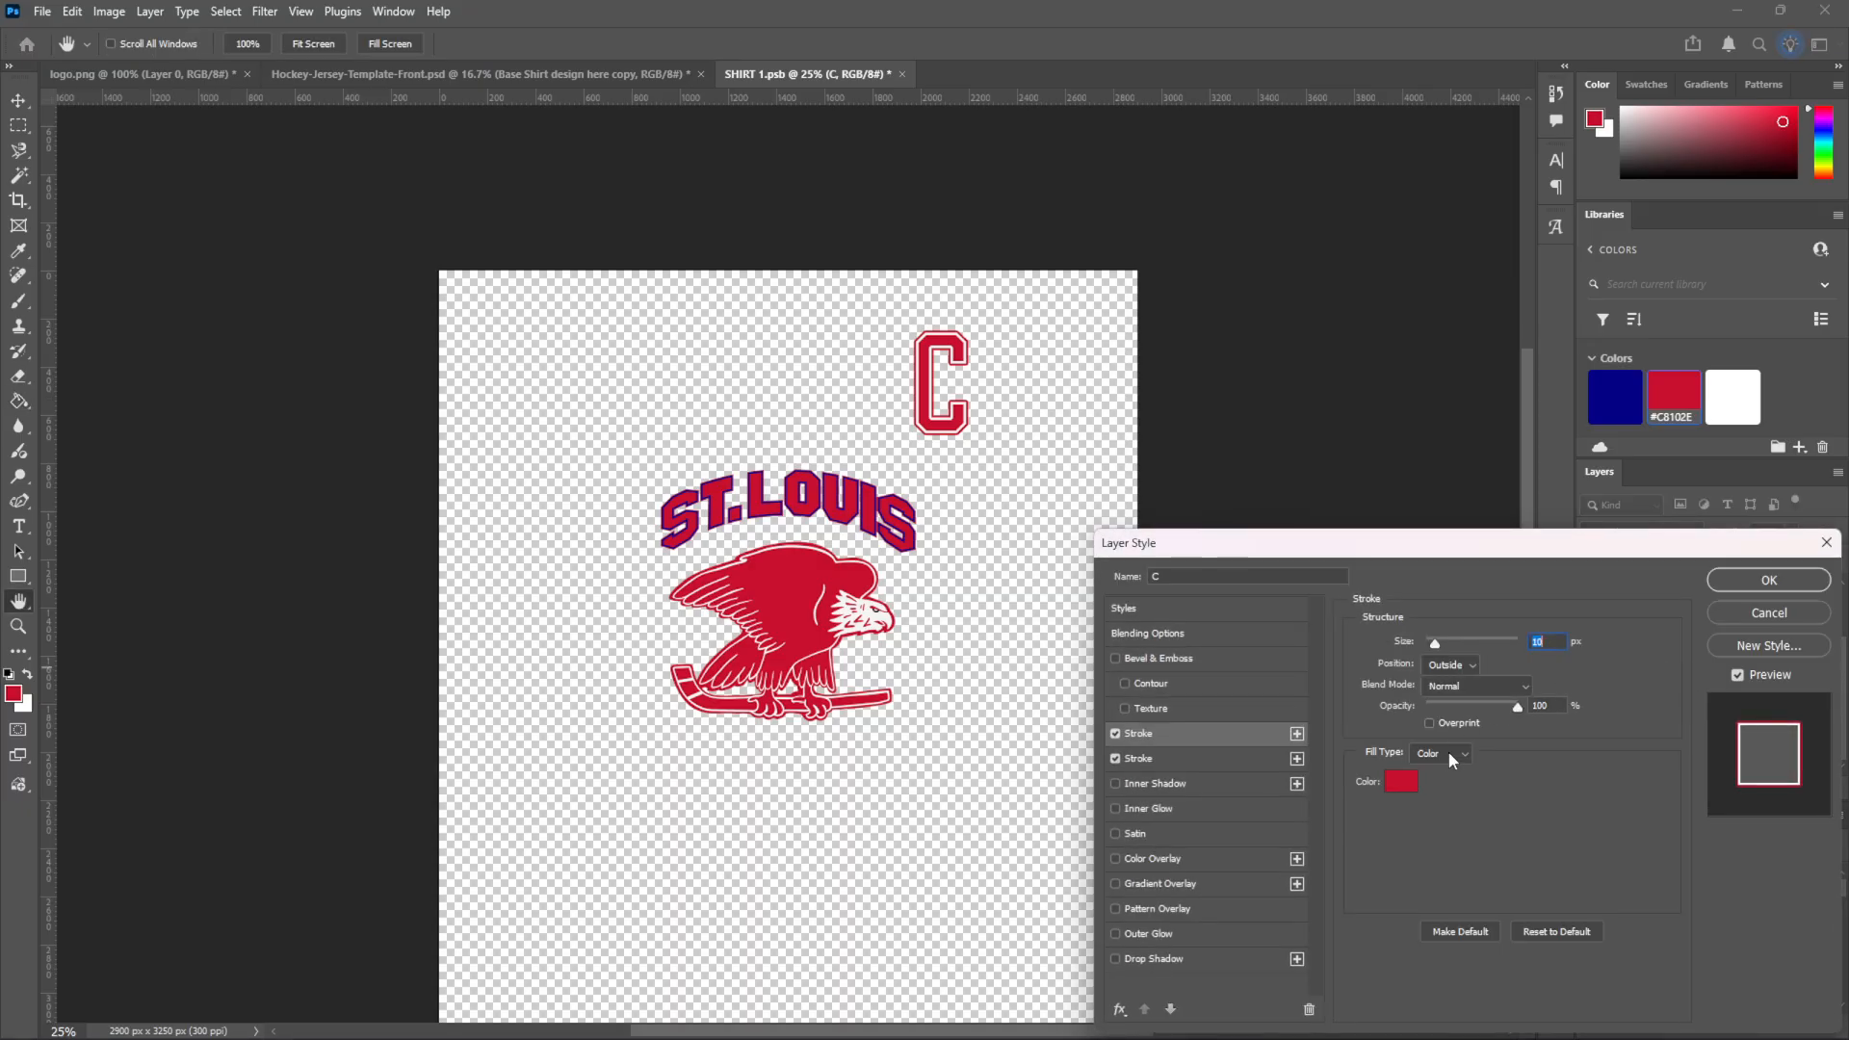
{"action": "left_click", "coordinate": [1402, 783]}
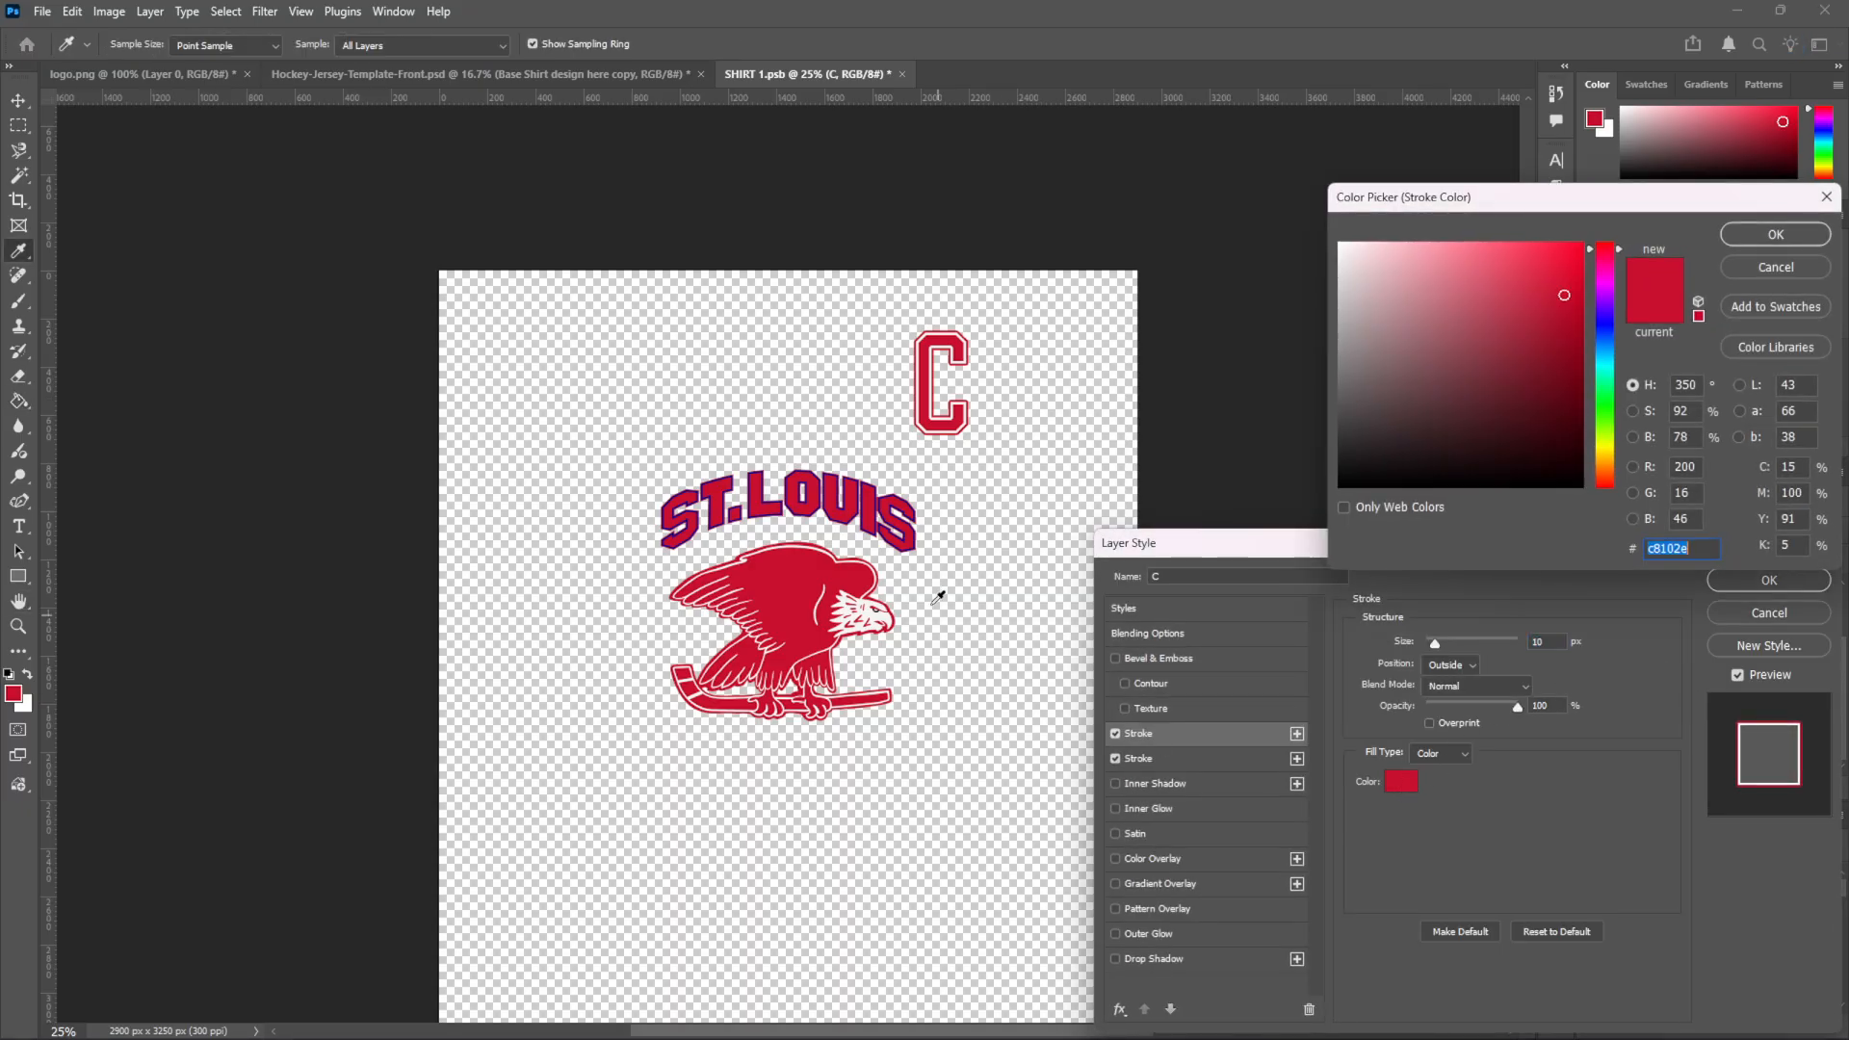
{"action": "left_click", "coordinate": [882, 524]}
{"action": "left_click", "coordinate": [1780, 235]}
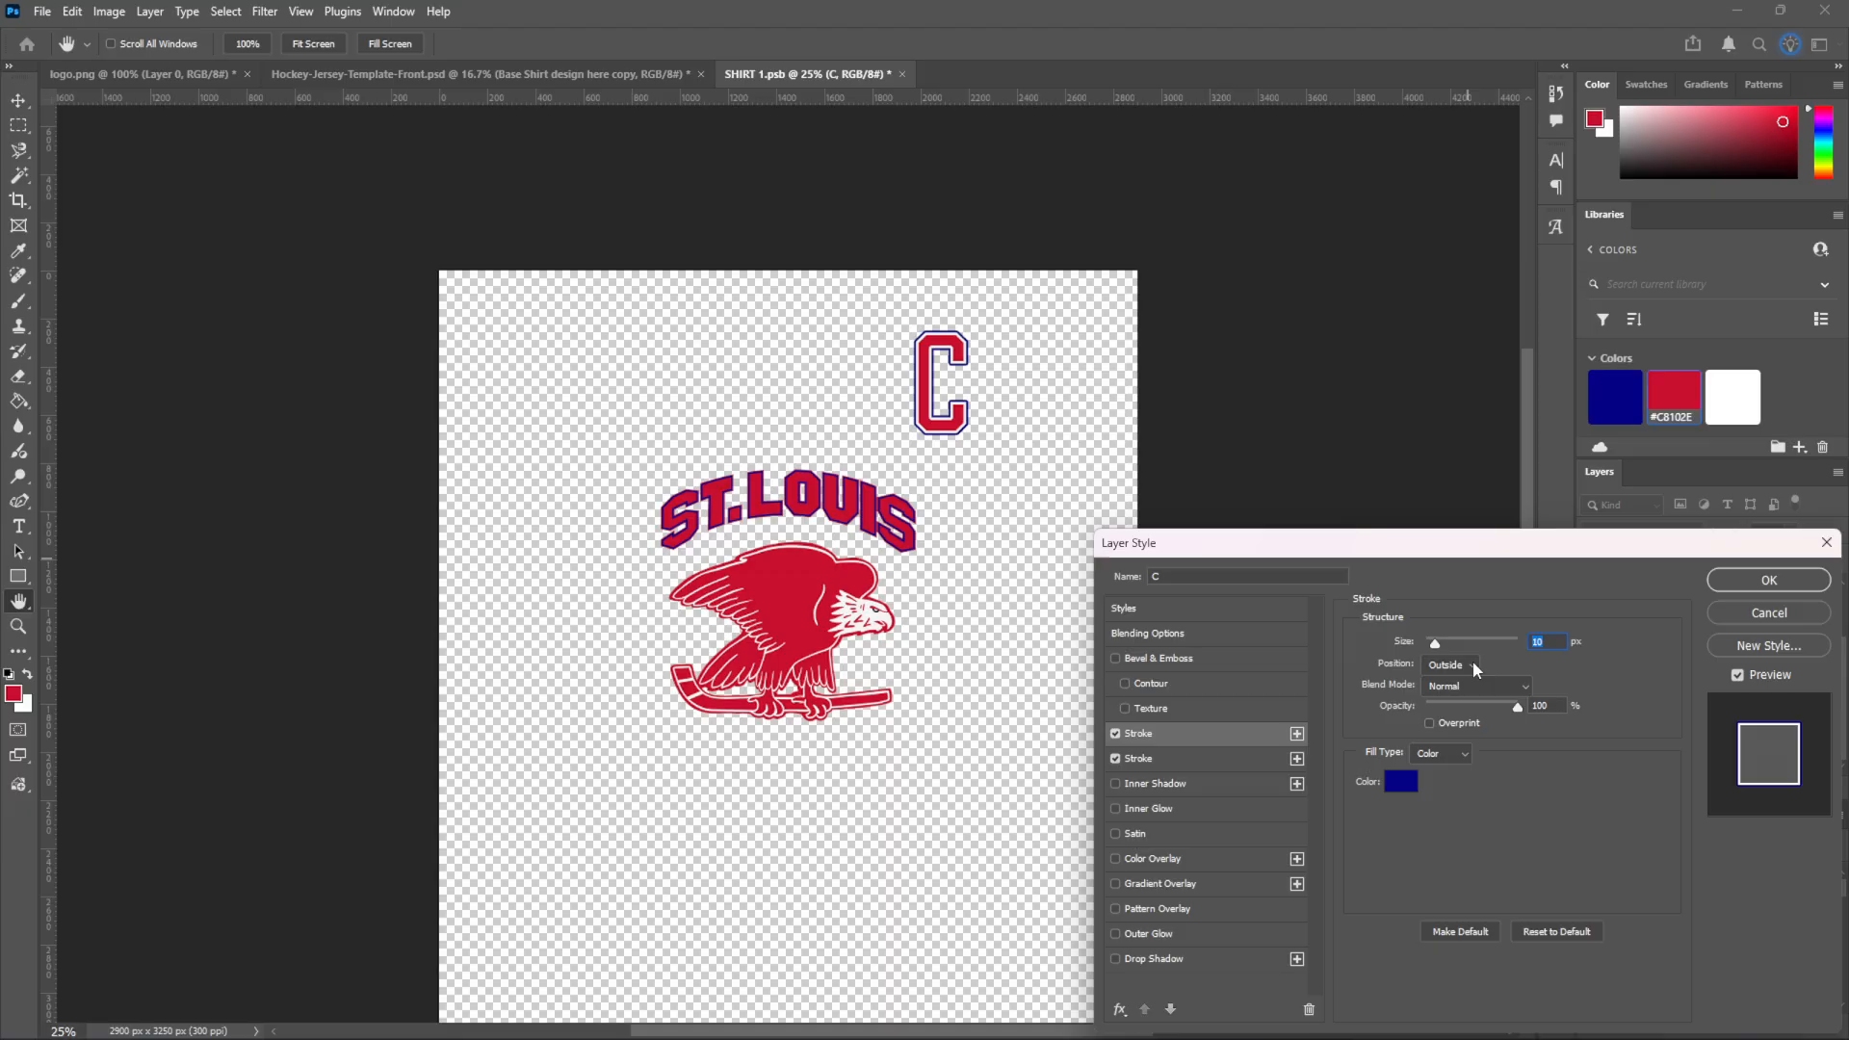
Set the C layer's navy Stroke position to Inside and its white Stroke position to Outside, then apply the layer style
{"action": "left_click", "coordinate": [1471, 661]}
{"action": "left_click", "coordinate": [1444, 687]}
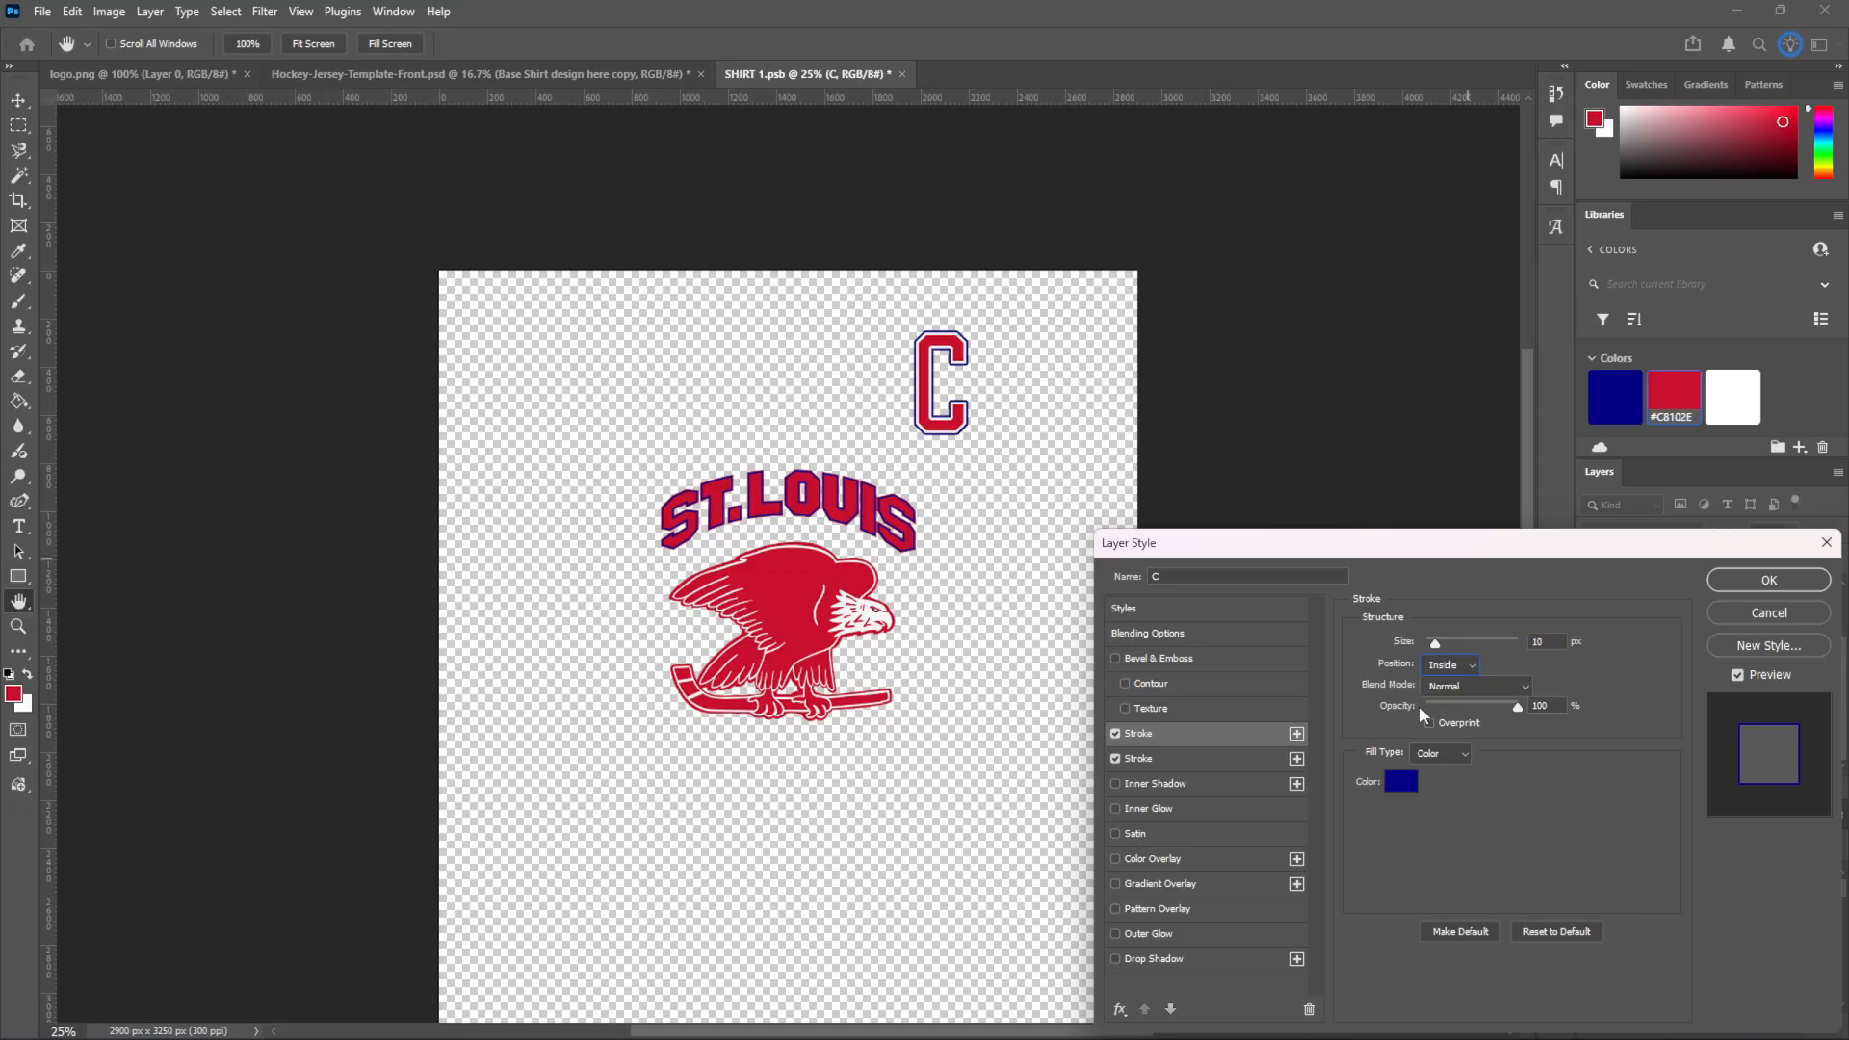
{"action": "left_click", "coordinate": [1233, 758]}
{"action": "left_click", "coordinate": [1471, 664]}
{"action": "left_click", "coordinate": [1445, 665]}
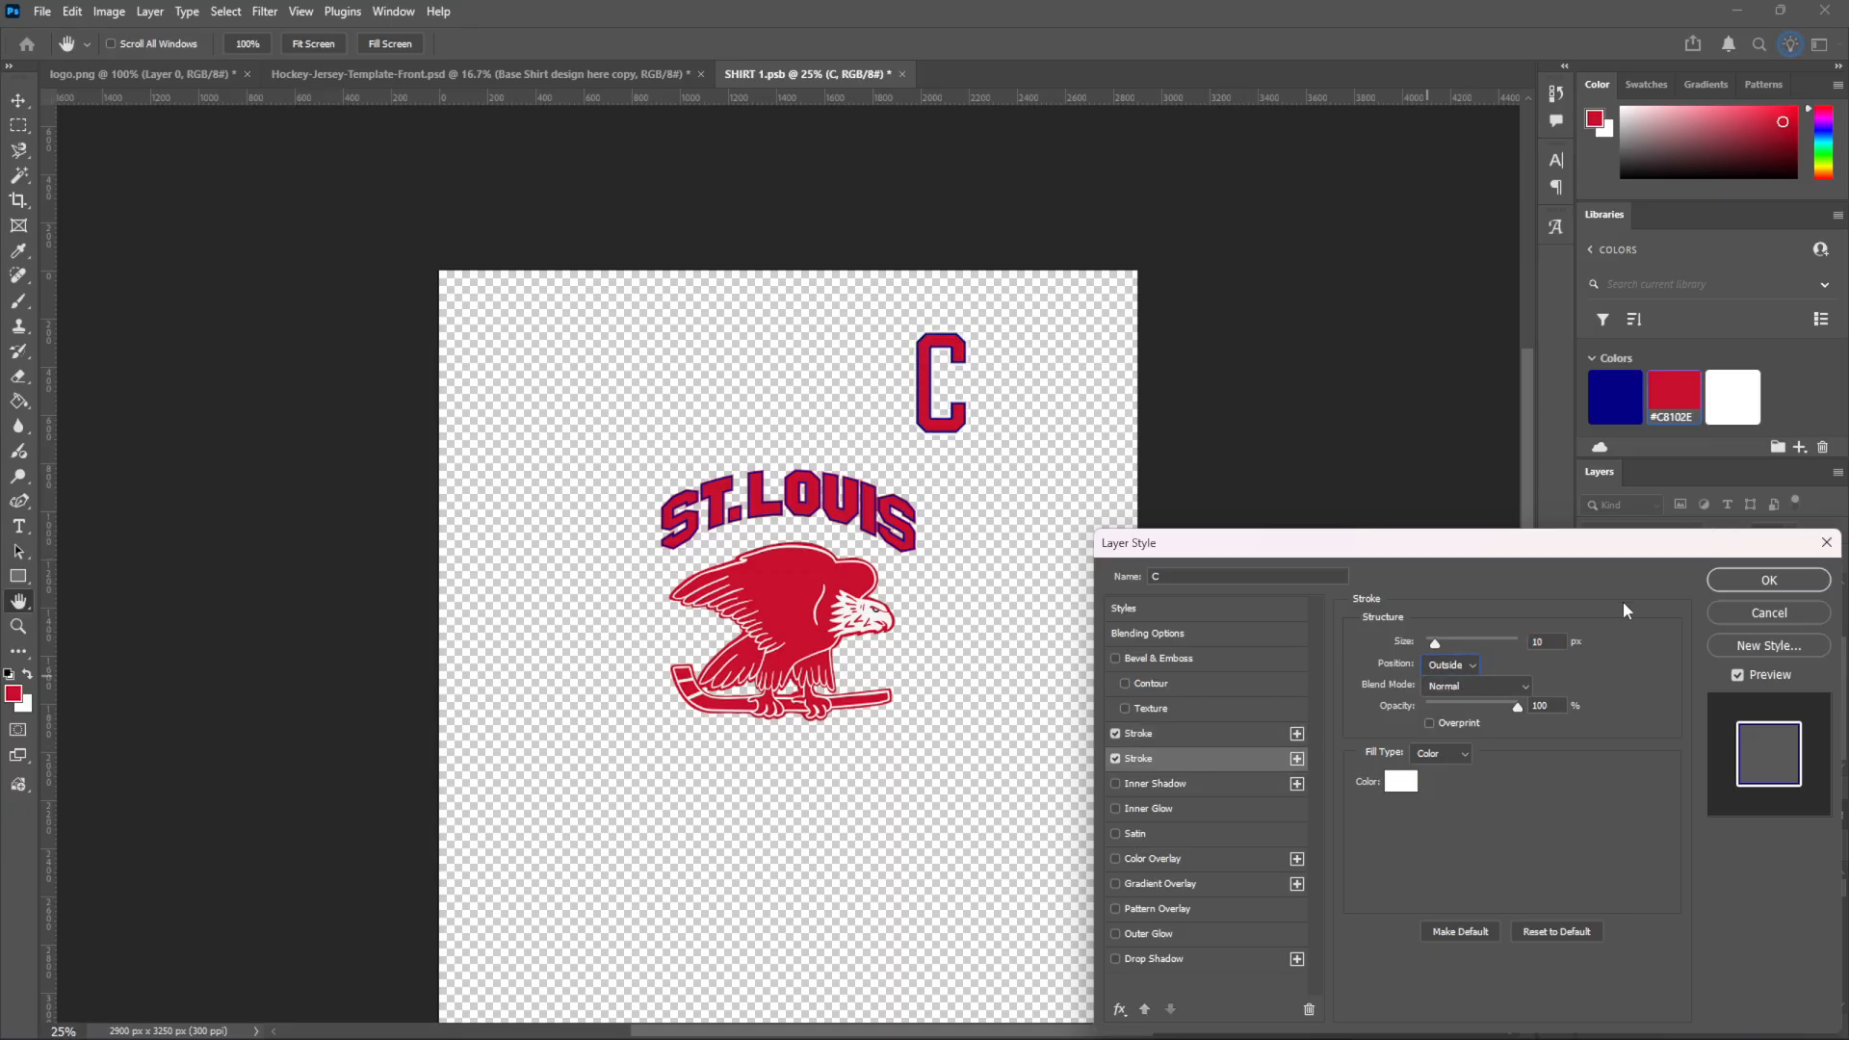
{"action": "left_click", "coordinate": [1769, 579]}
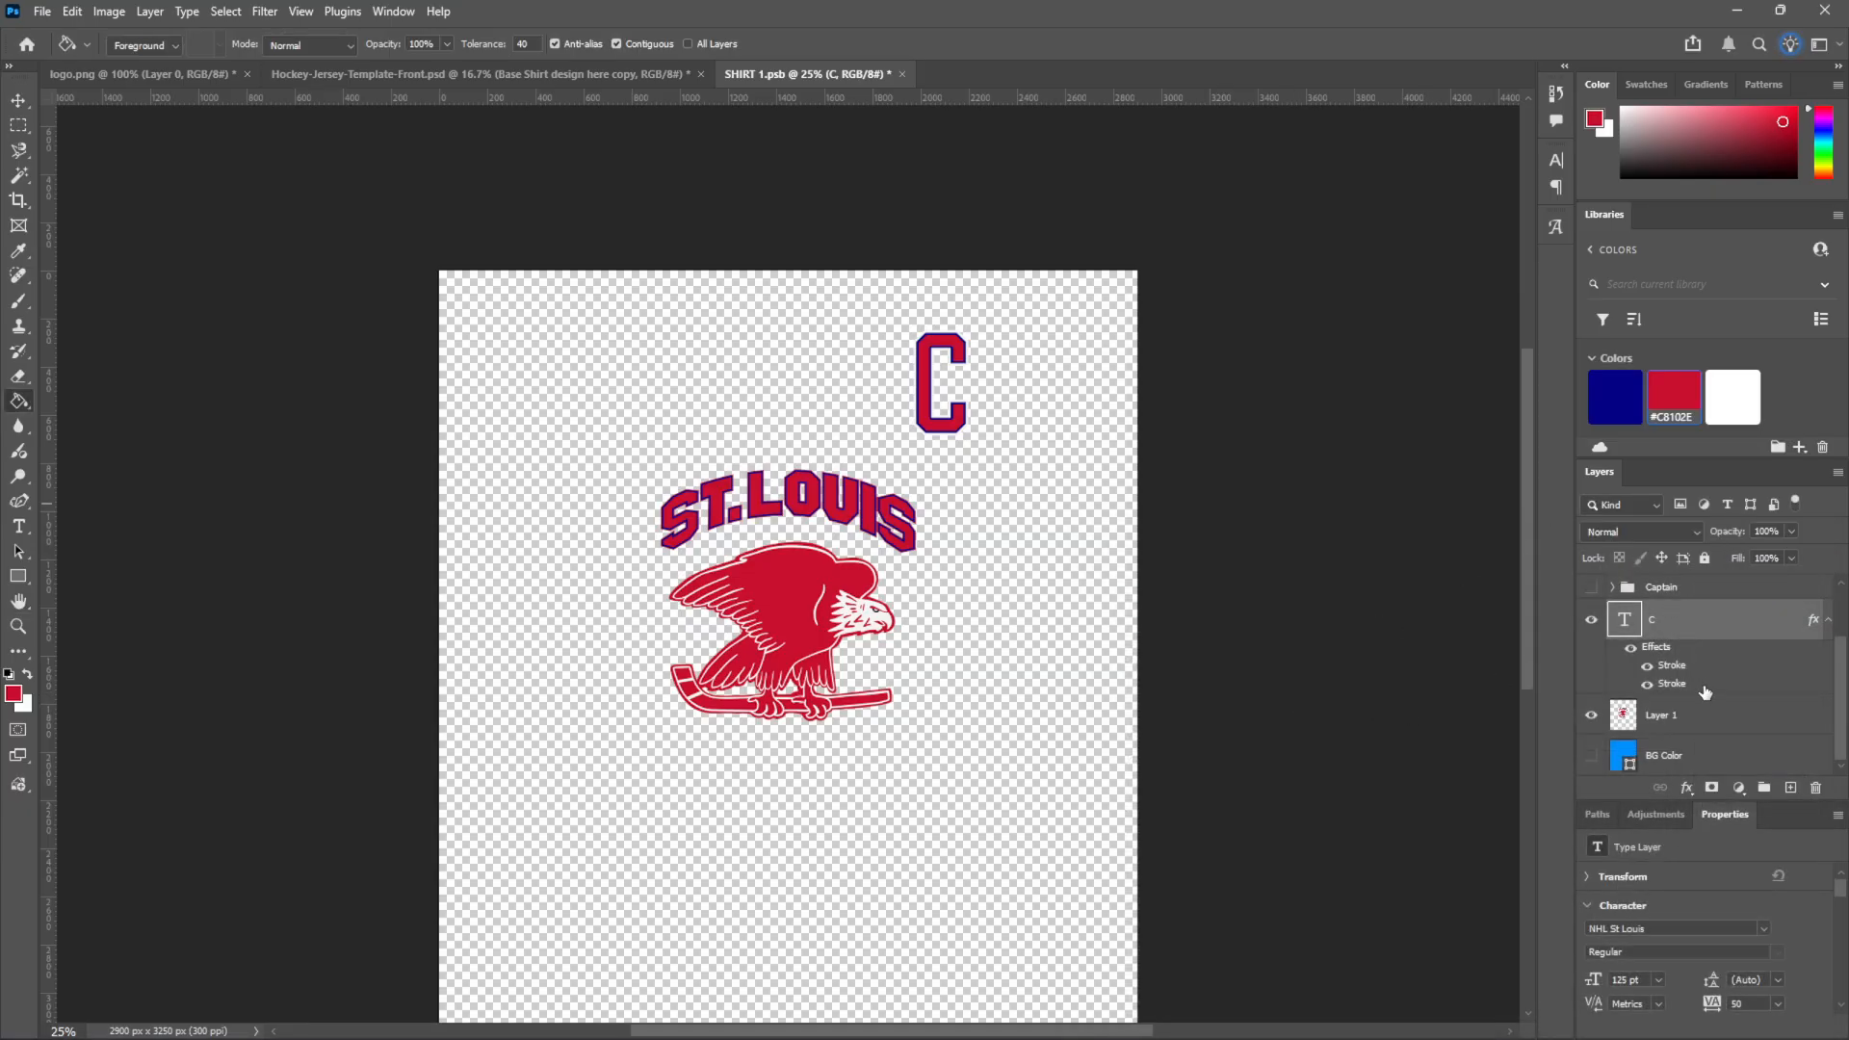
Change the C layer's white Stroke to red #C8102E and save SHIRT 1.psb to preview it on the jersey
{"action": "double_click", "coordinate": [1674, 685]}
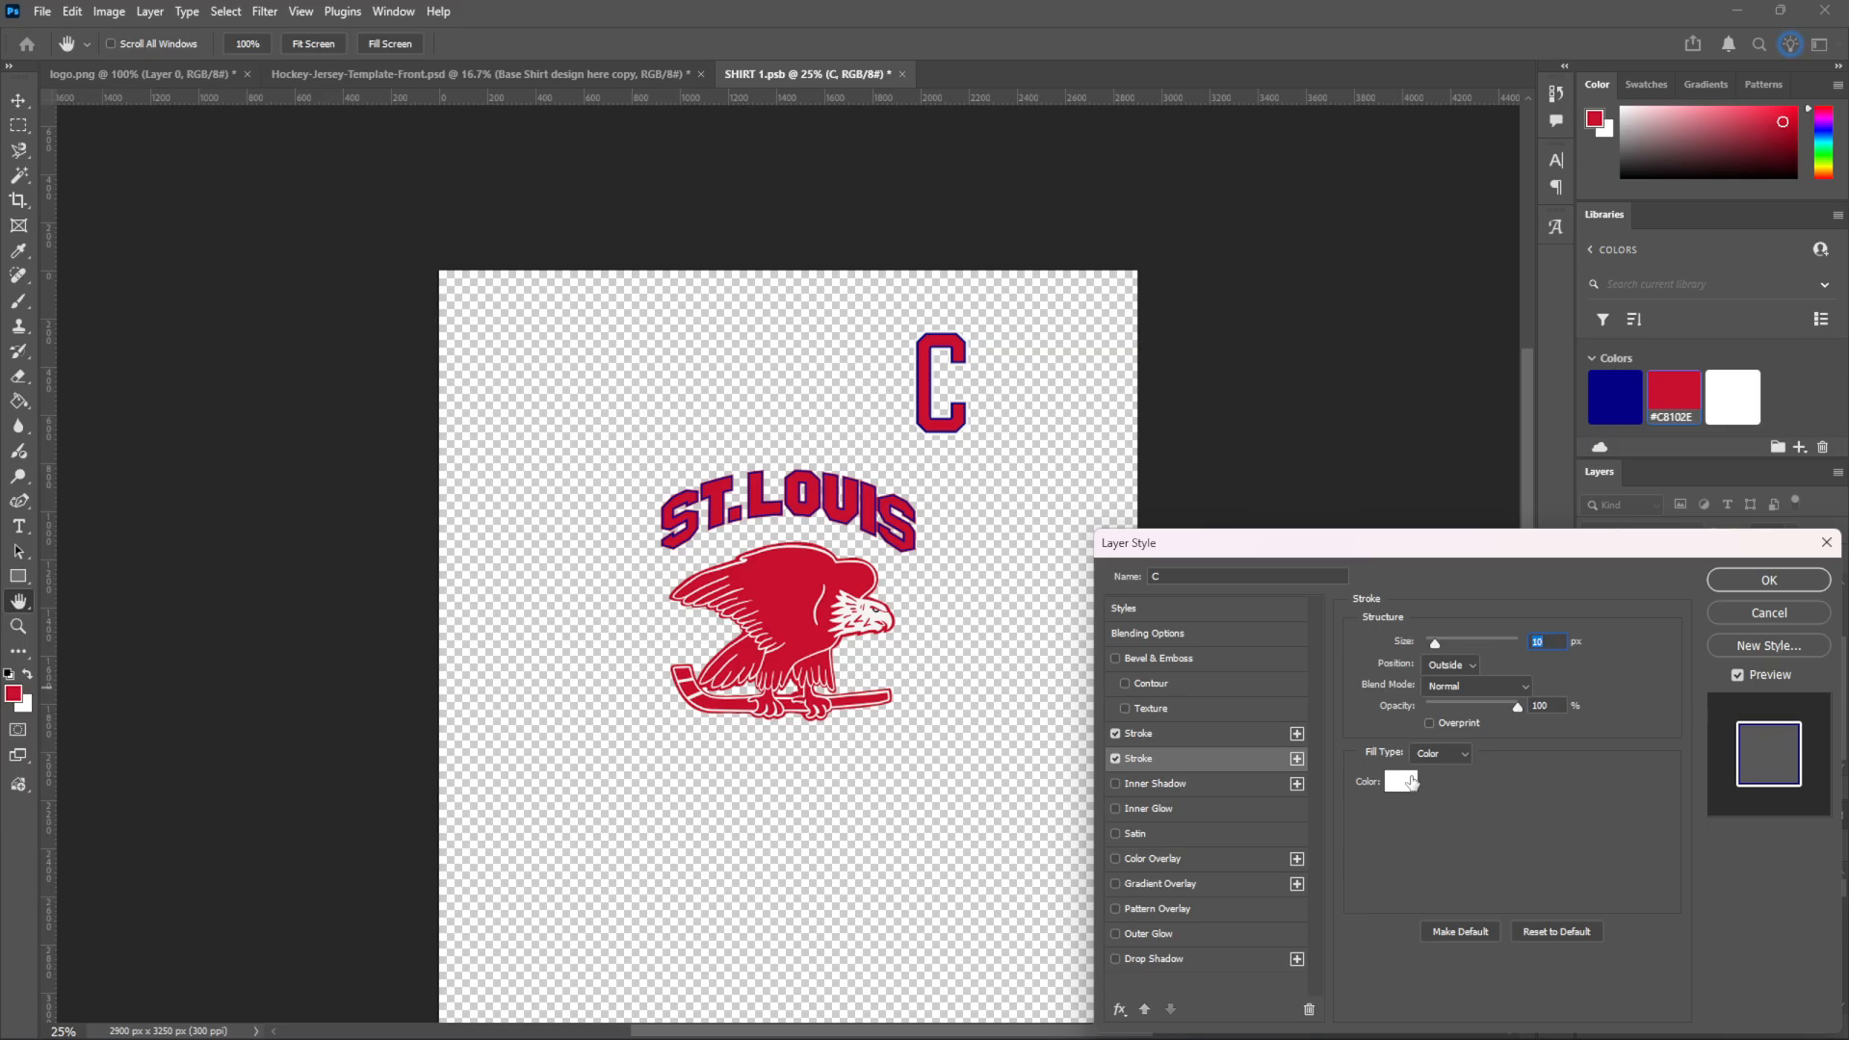
{"action": "left_click", "coordinate": [1401, 782]}
{"action": "left_click", "coordinate": [767, 584]}
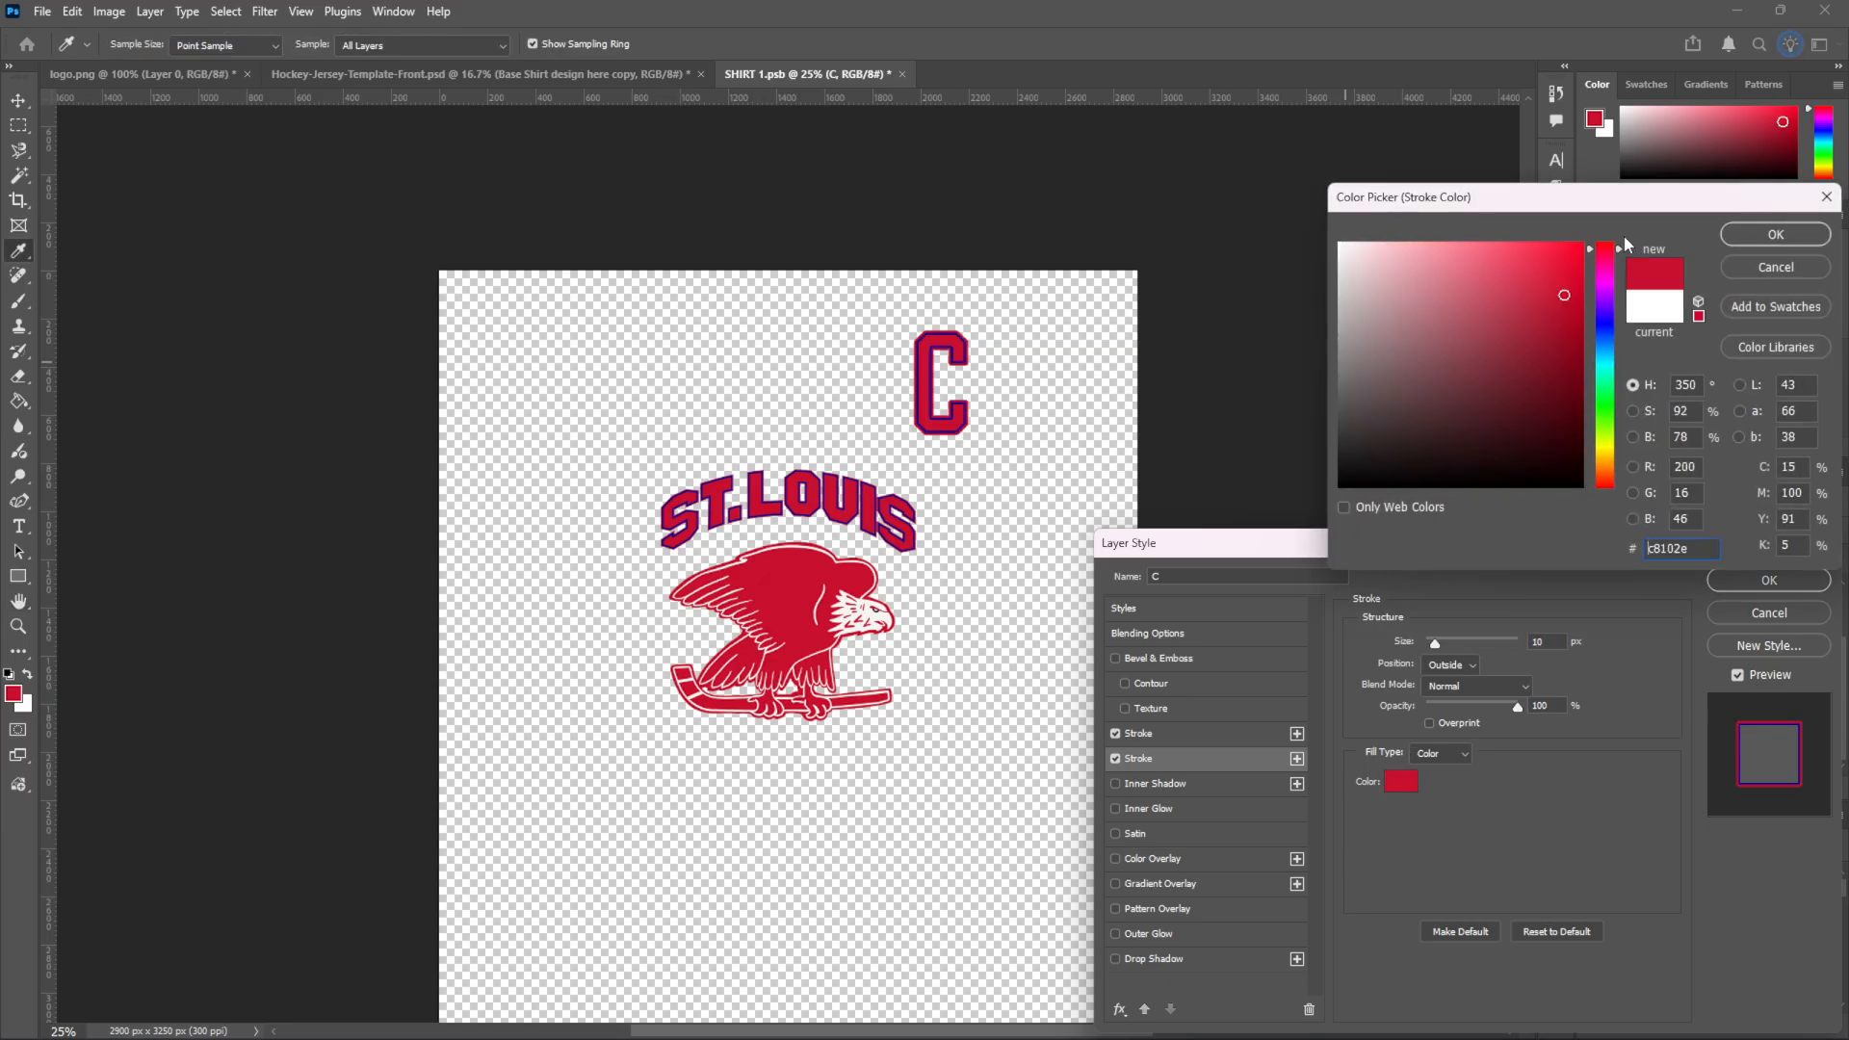
{"action": "left_click", "coordinate": [1753, 234]}
{"action": "left_click", "coordinate": [1769, 580]}
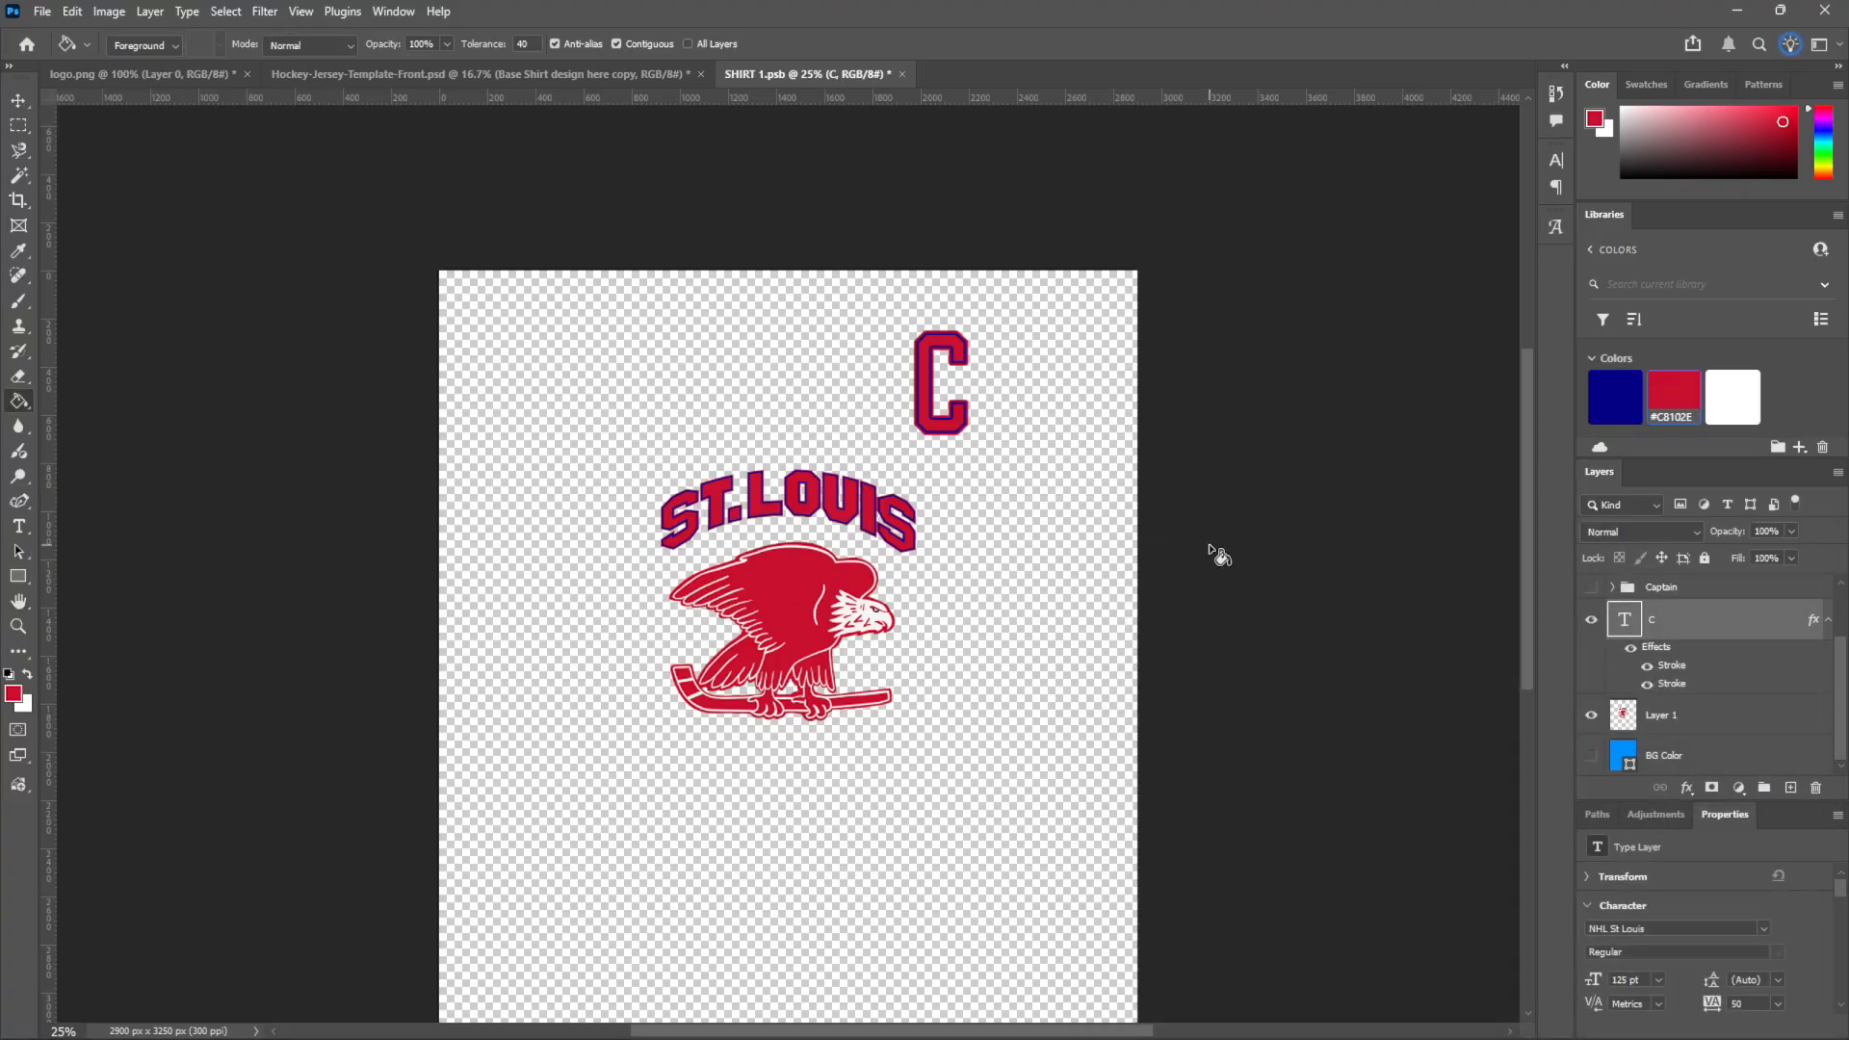
{"action": "key", "text": "ctrl+s"}
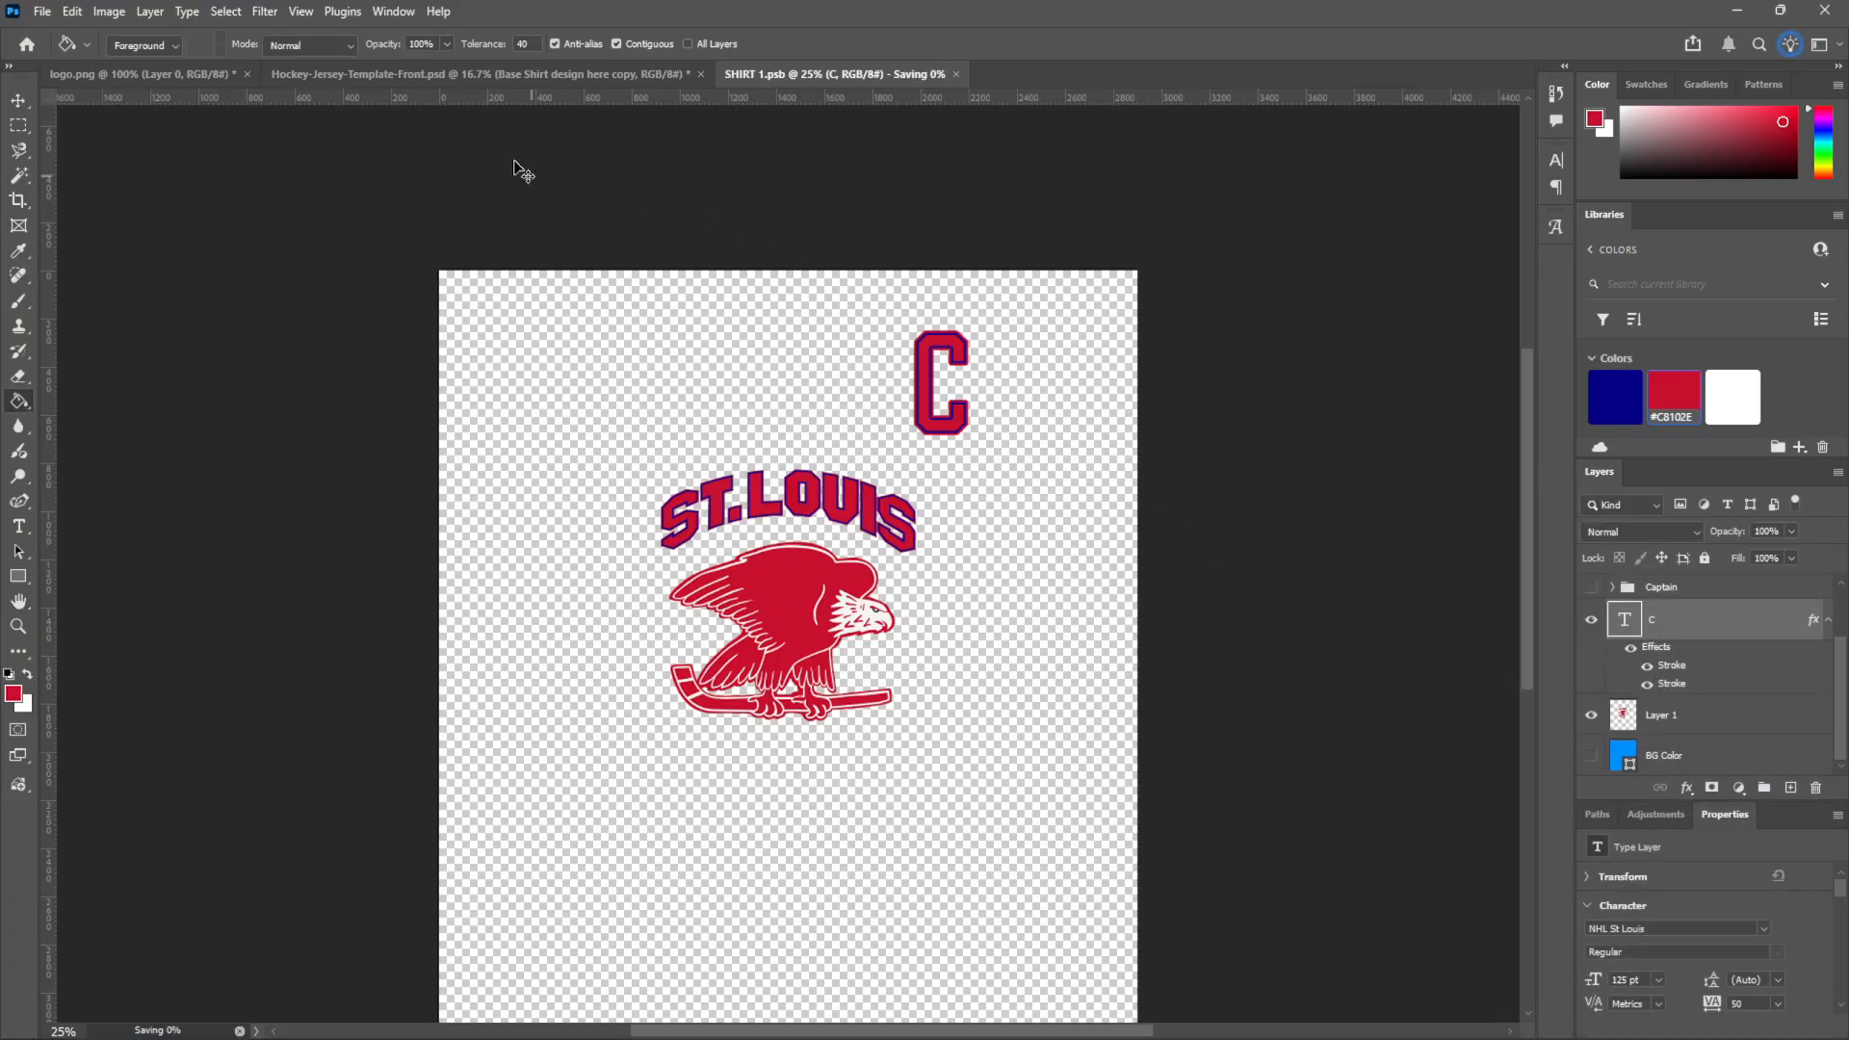
{"action": "left_click", "coordinate": [522, 74]}
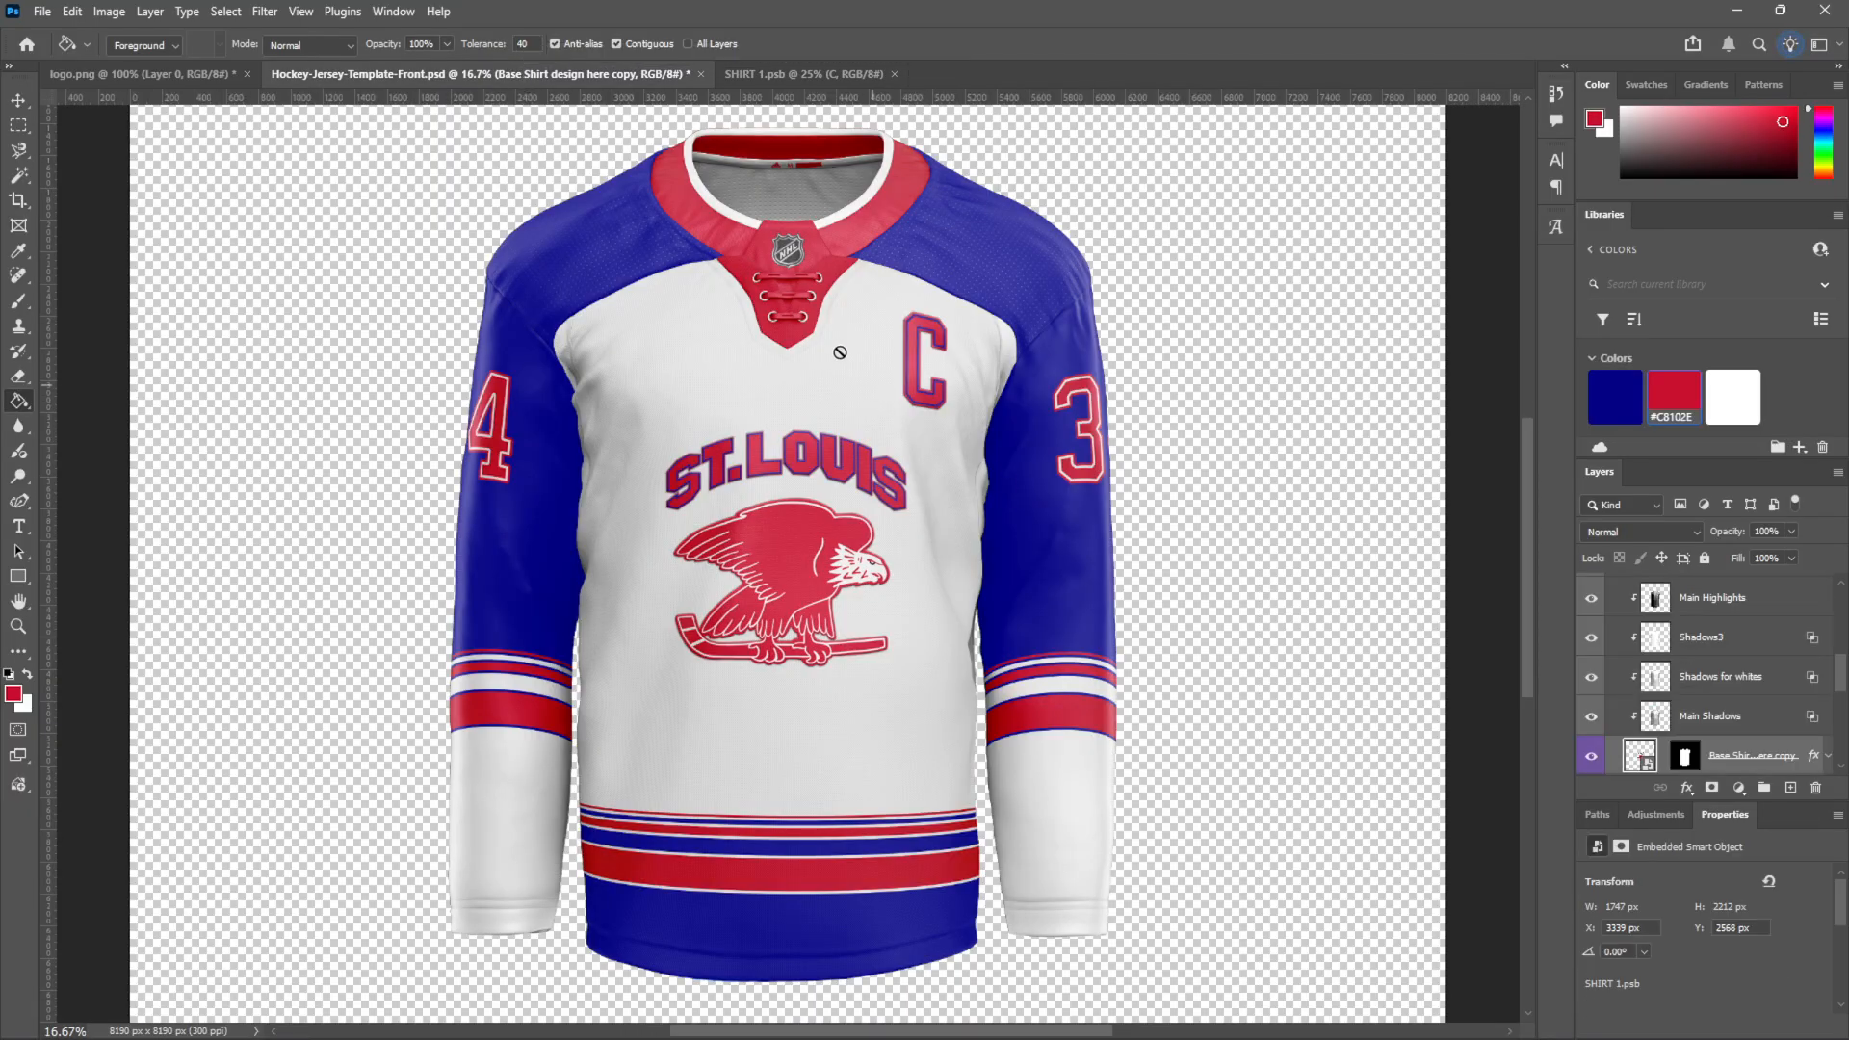
Return to SHIRT 1.psb and undo the colour changes made to the C and the ST. LOUIS lettering outlines
{"action": "left_click", "coordinate": [770, 73]}
{"action": "key", "text": "ctrl+z"}
{"action": "key", "text": "ctrl+z"}
{"action": "key", "text": "ctrl+z"}
{"action": "key", "text": "ctrl+z"}
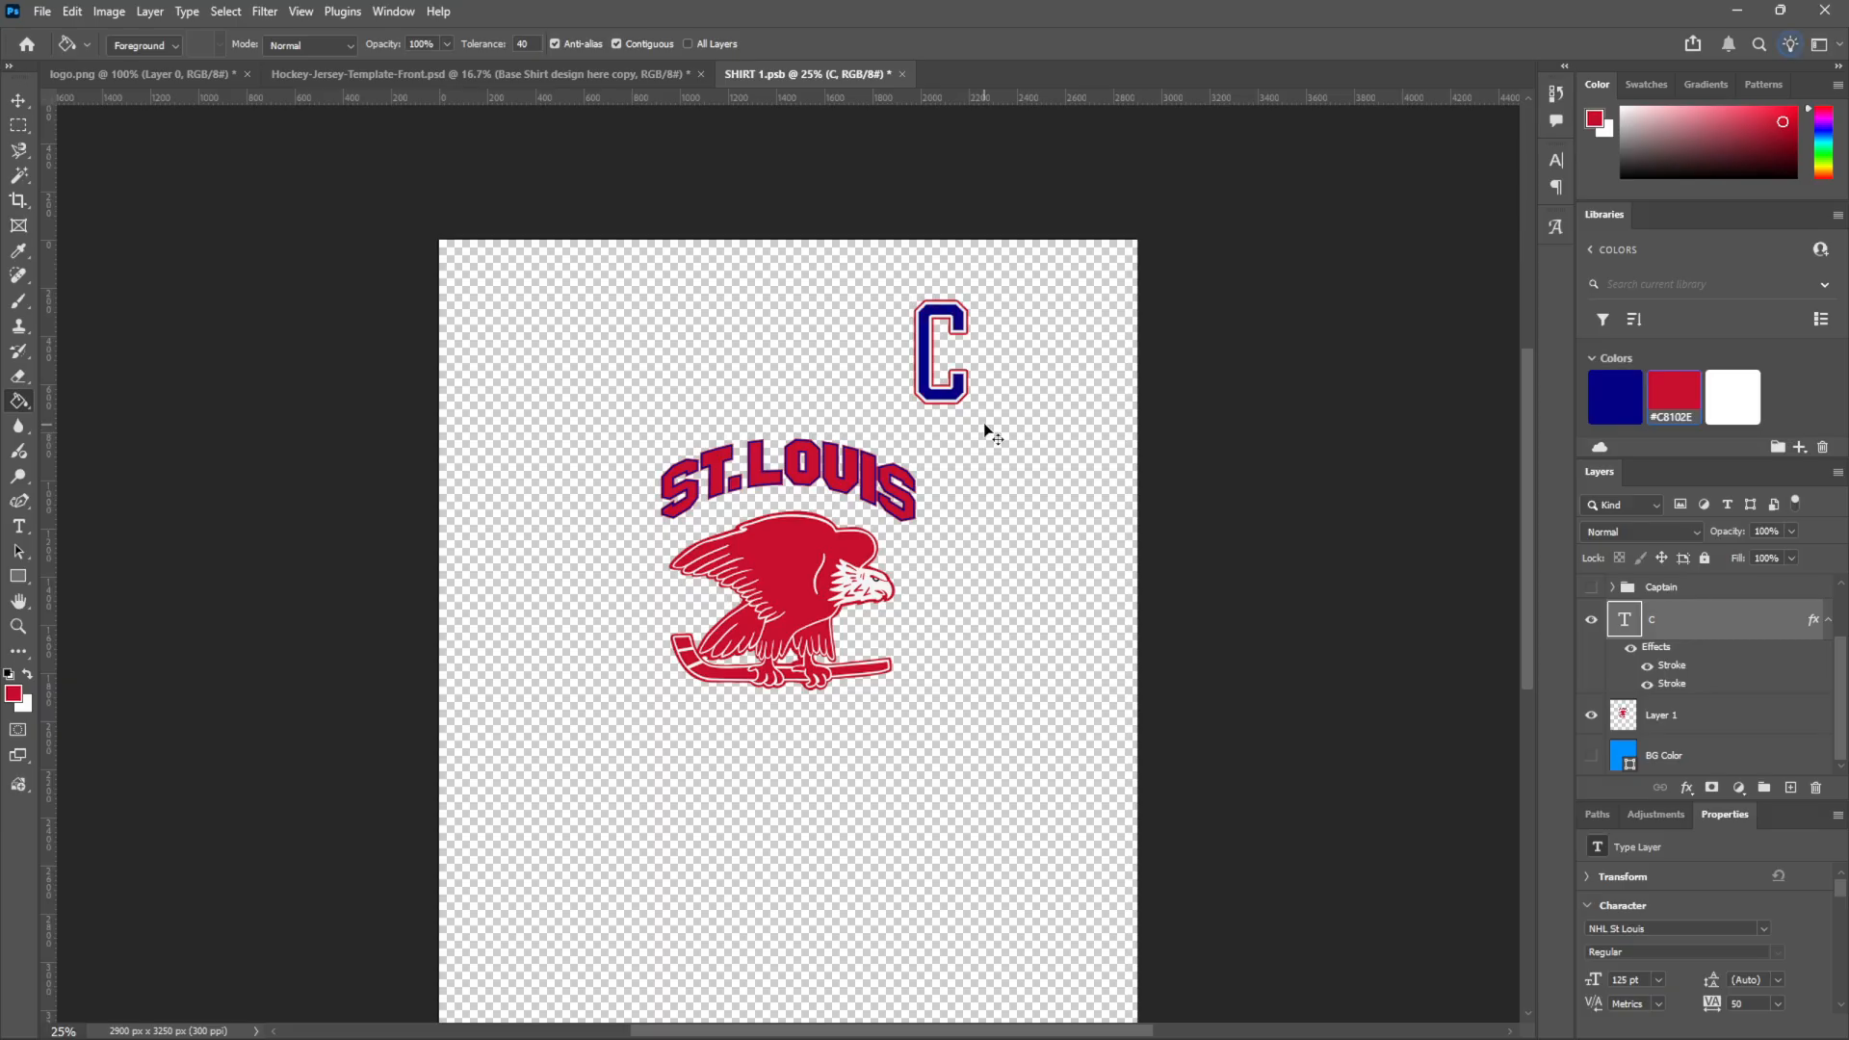
{"action": "key", "text": "ctrl+shift+z"}
{"action": "key", "text": "ctrl+shift+z"}
{"action": "key", "text": "ctrl+shift+z"}
{"action": "key", "text": "ctrl+shift+z"}
{"action": "key", "text": "ctrl+shift+z"}
{"action": "key", "text": "ctrl+shift+z"}
{"action": "key", "text": "ctrl+shift+z"}
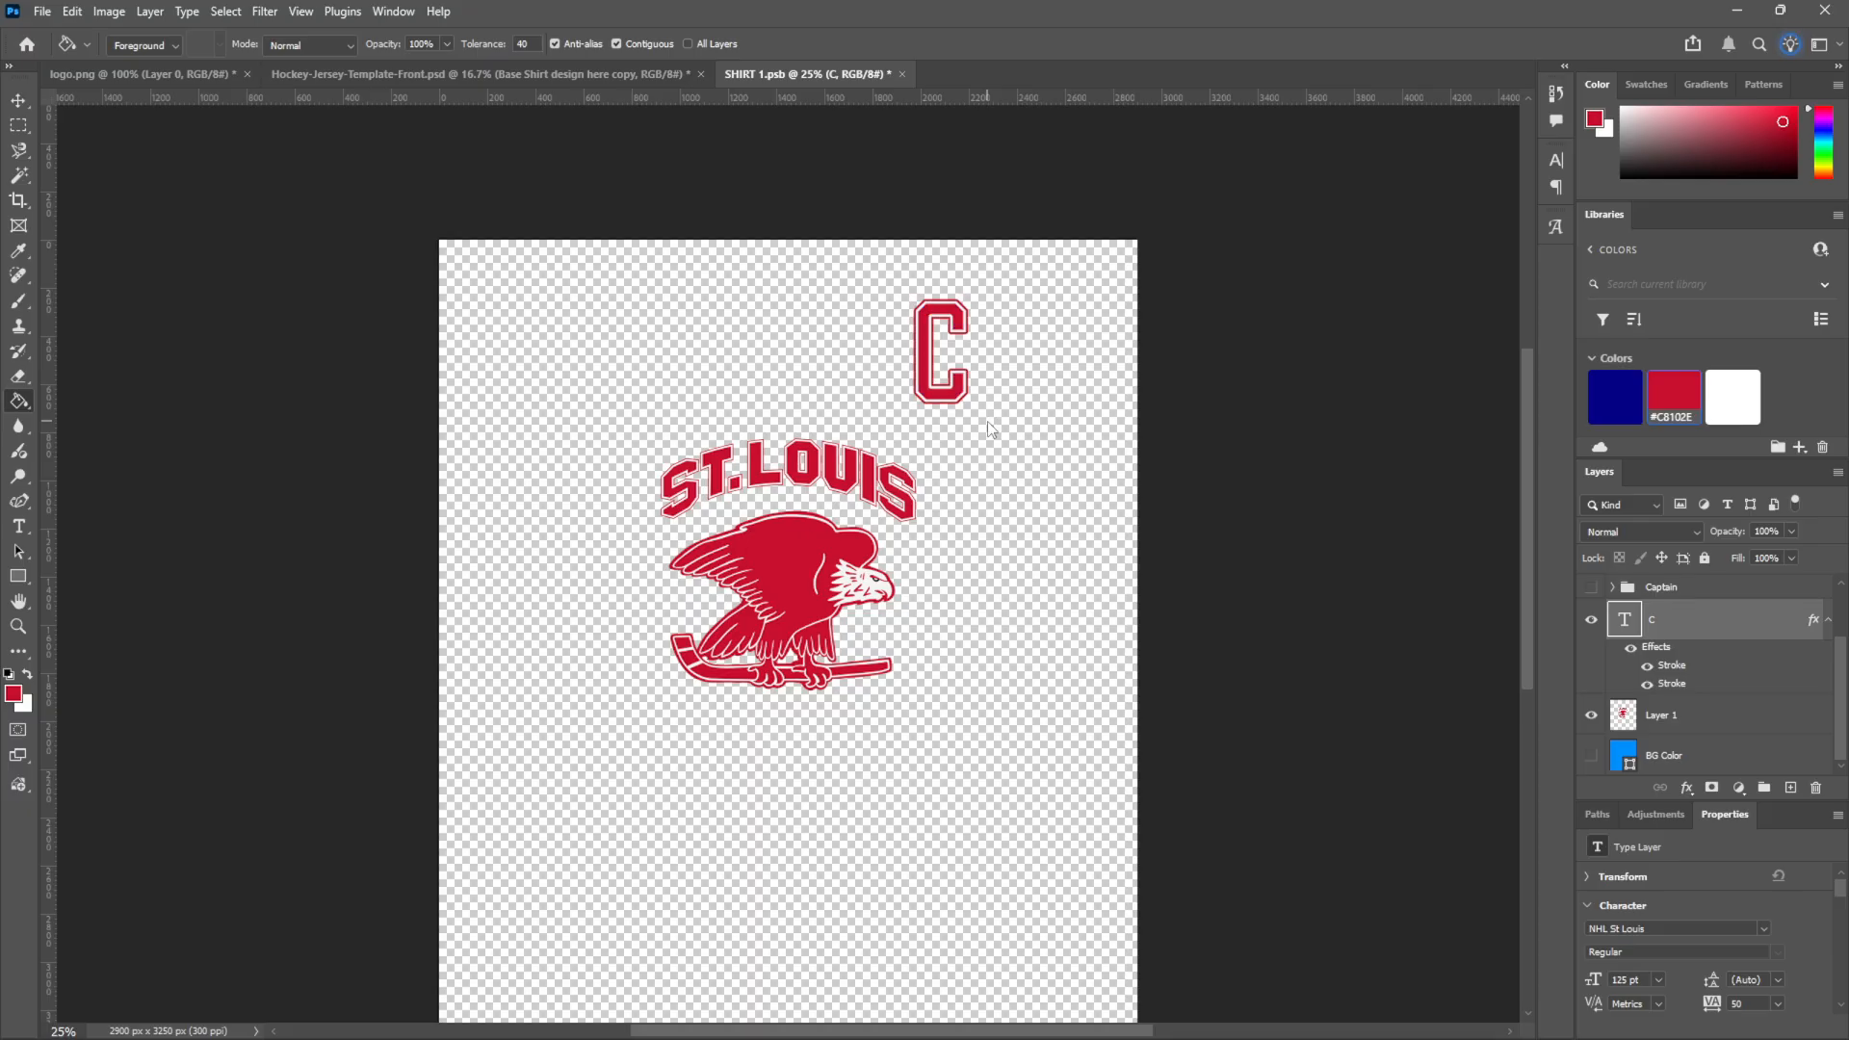
Save and close SHIRT 1.psb, then collapse the Embossed Logo/Graphics group in the jersey template
{"action": "key", "text": "ctrl+s"}
{"action": "left_click", "coordinate": [896, 74]}
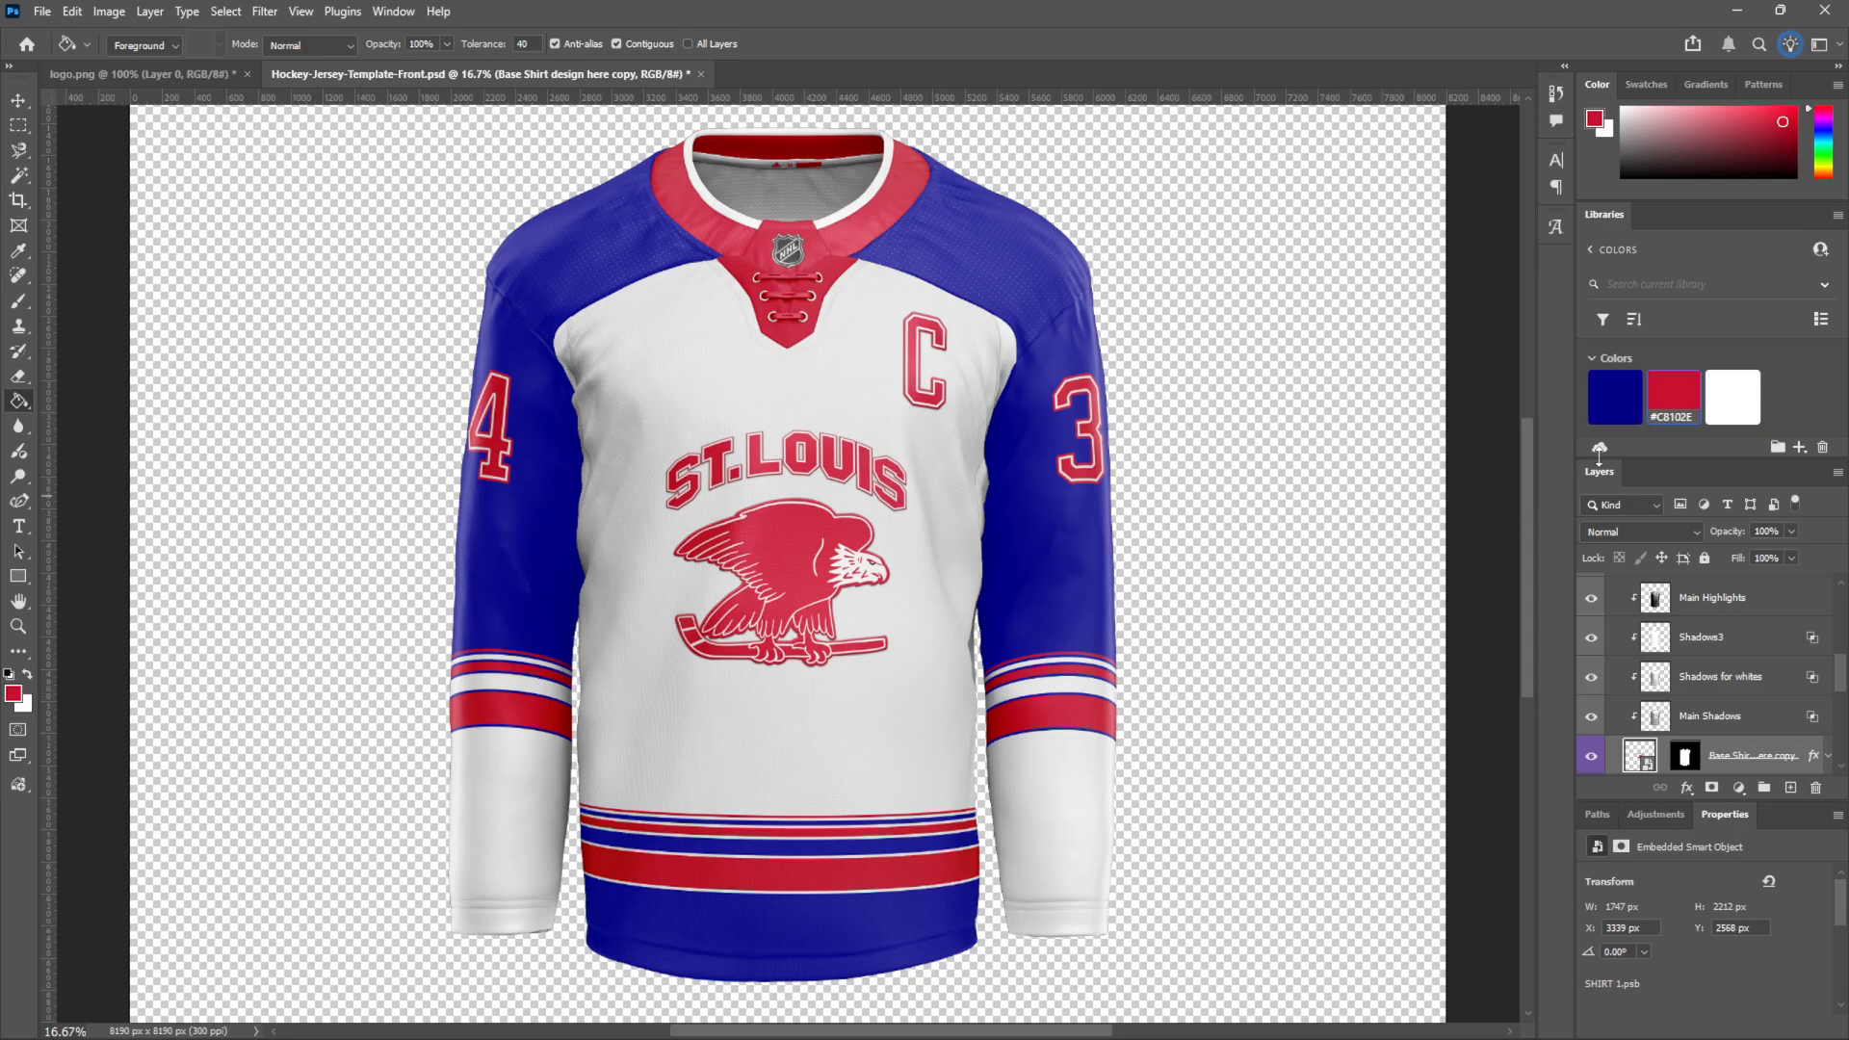
{"action": "scroll", "coordinate": [1650, 623], "scroll_direction": "up", "scroll_amount": 5}
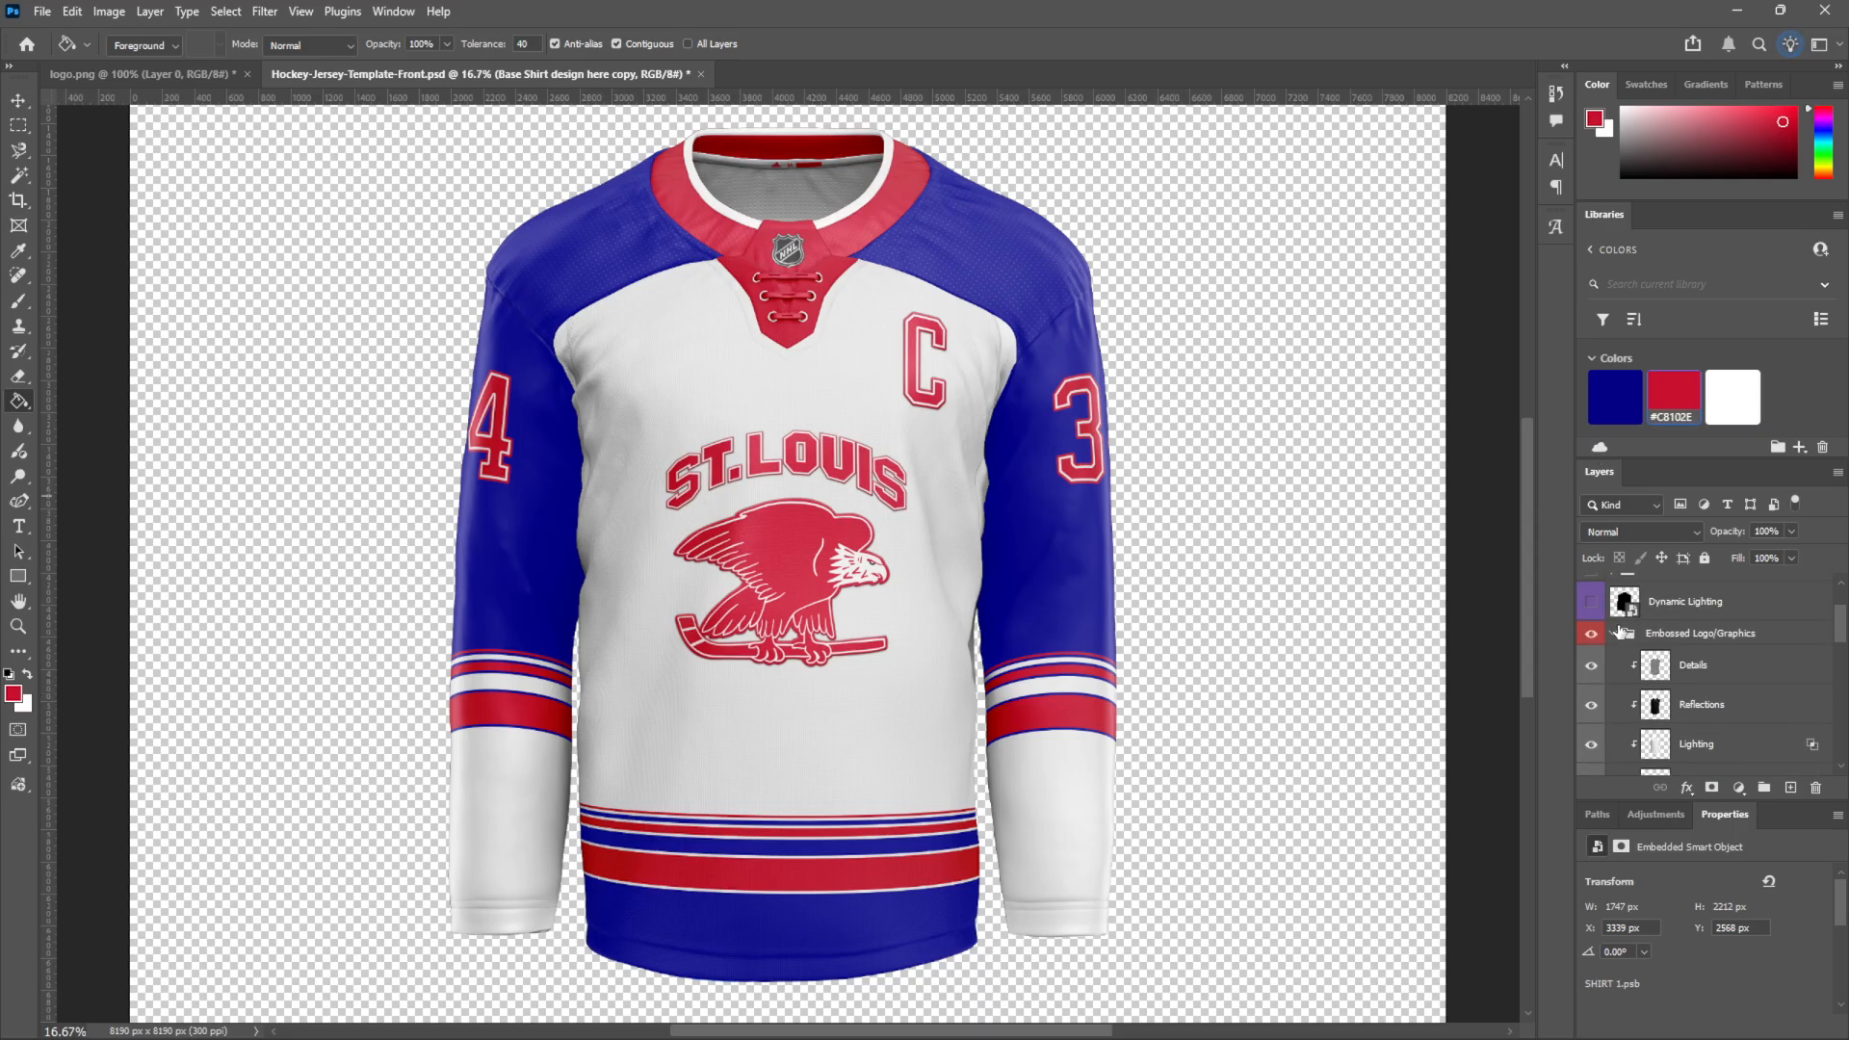
{"action": "left_click", "coordinate": [1614, 636]}
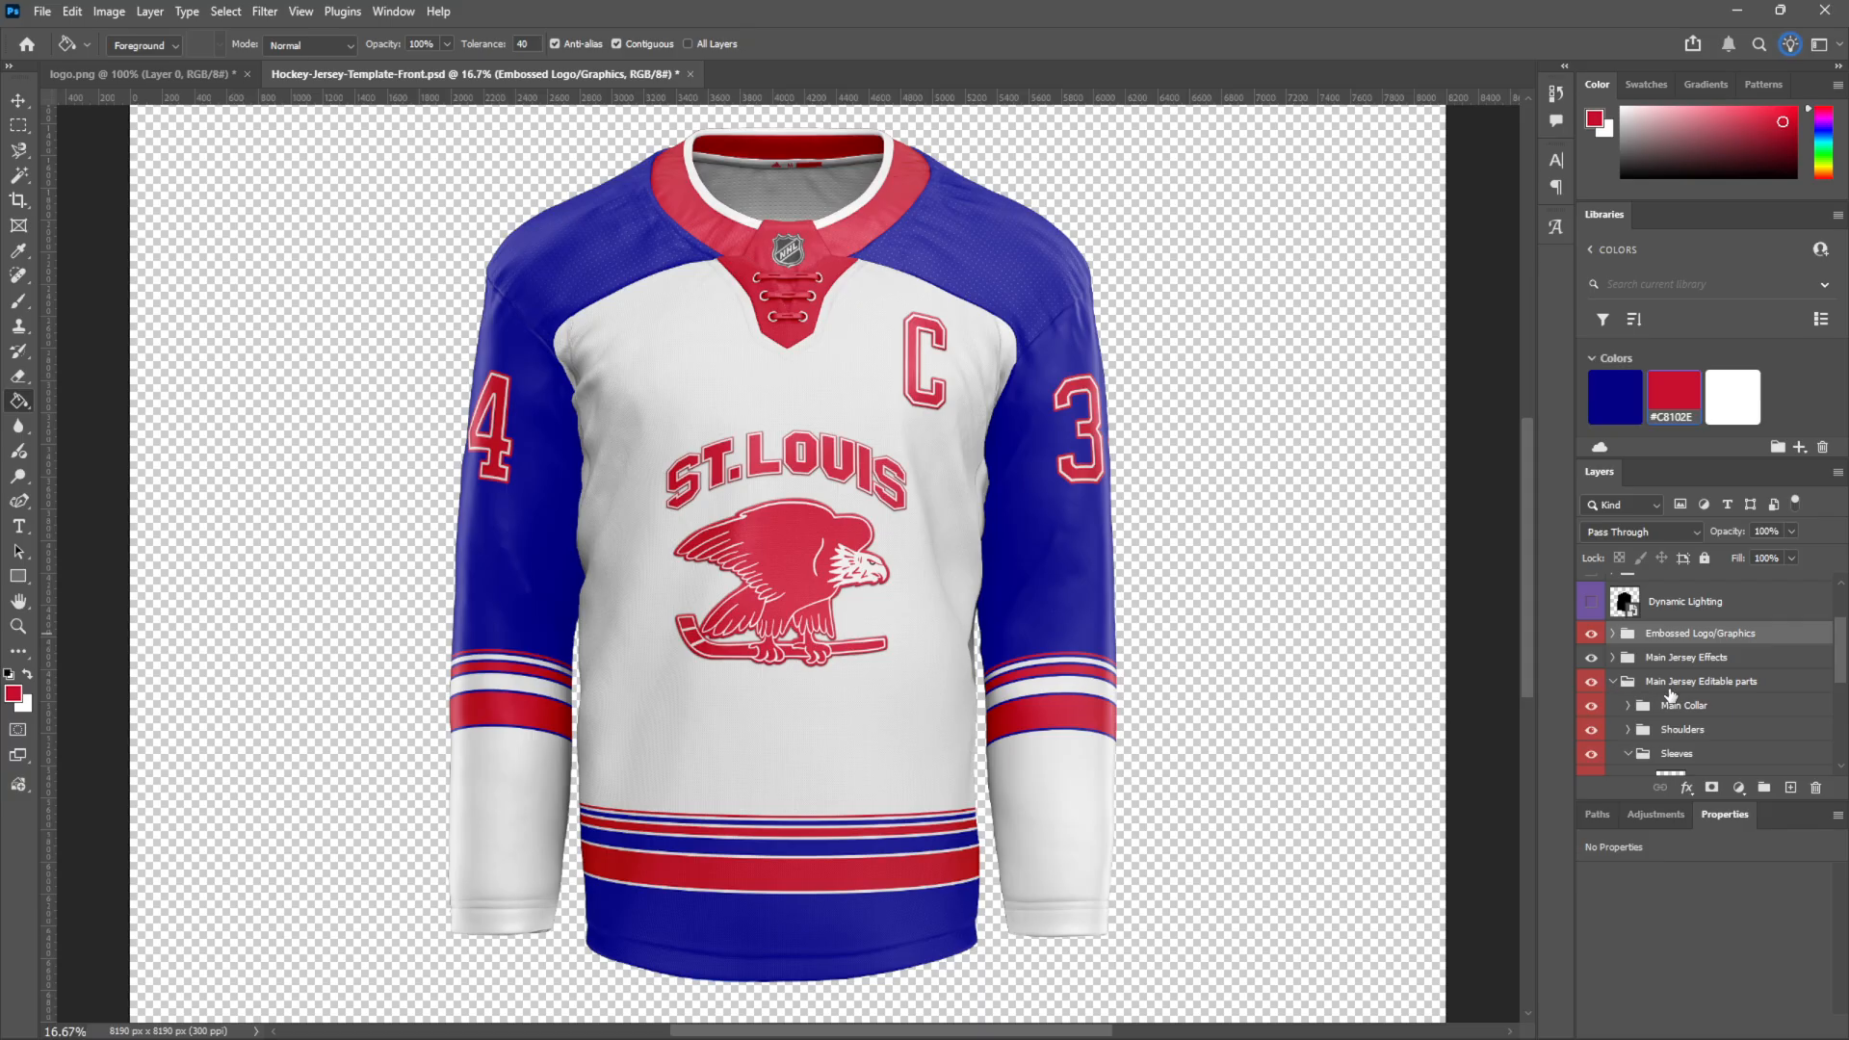
Open the right sleeve's Add design here smart object and recolour its 21 px high white Rectangle 2 stripe navy #040284
{"action": "scroll", "coordinate": [1670, 695], "scroll_direction": "down", "scroll_amount": 3}
{"action": "double_click", "coordinate": [1669, 688]}
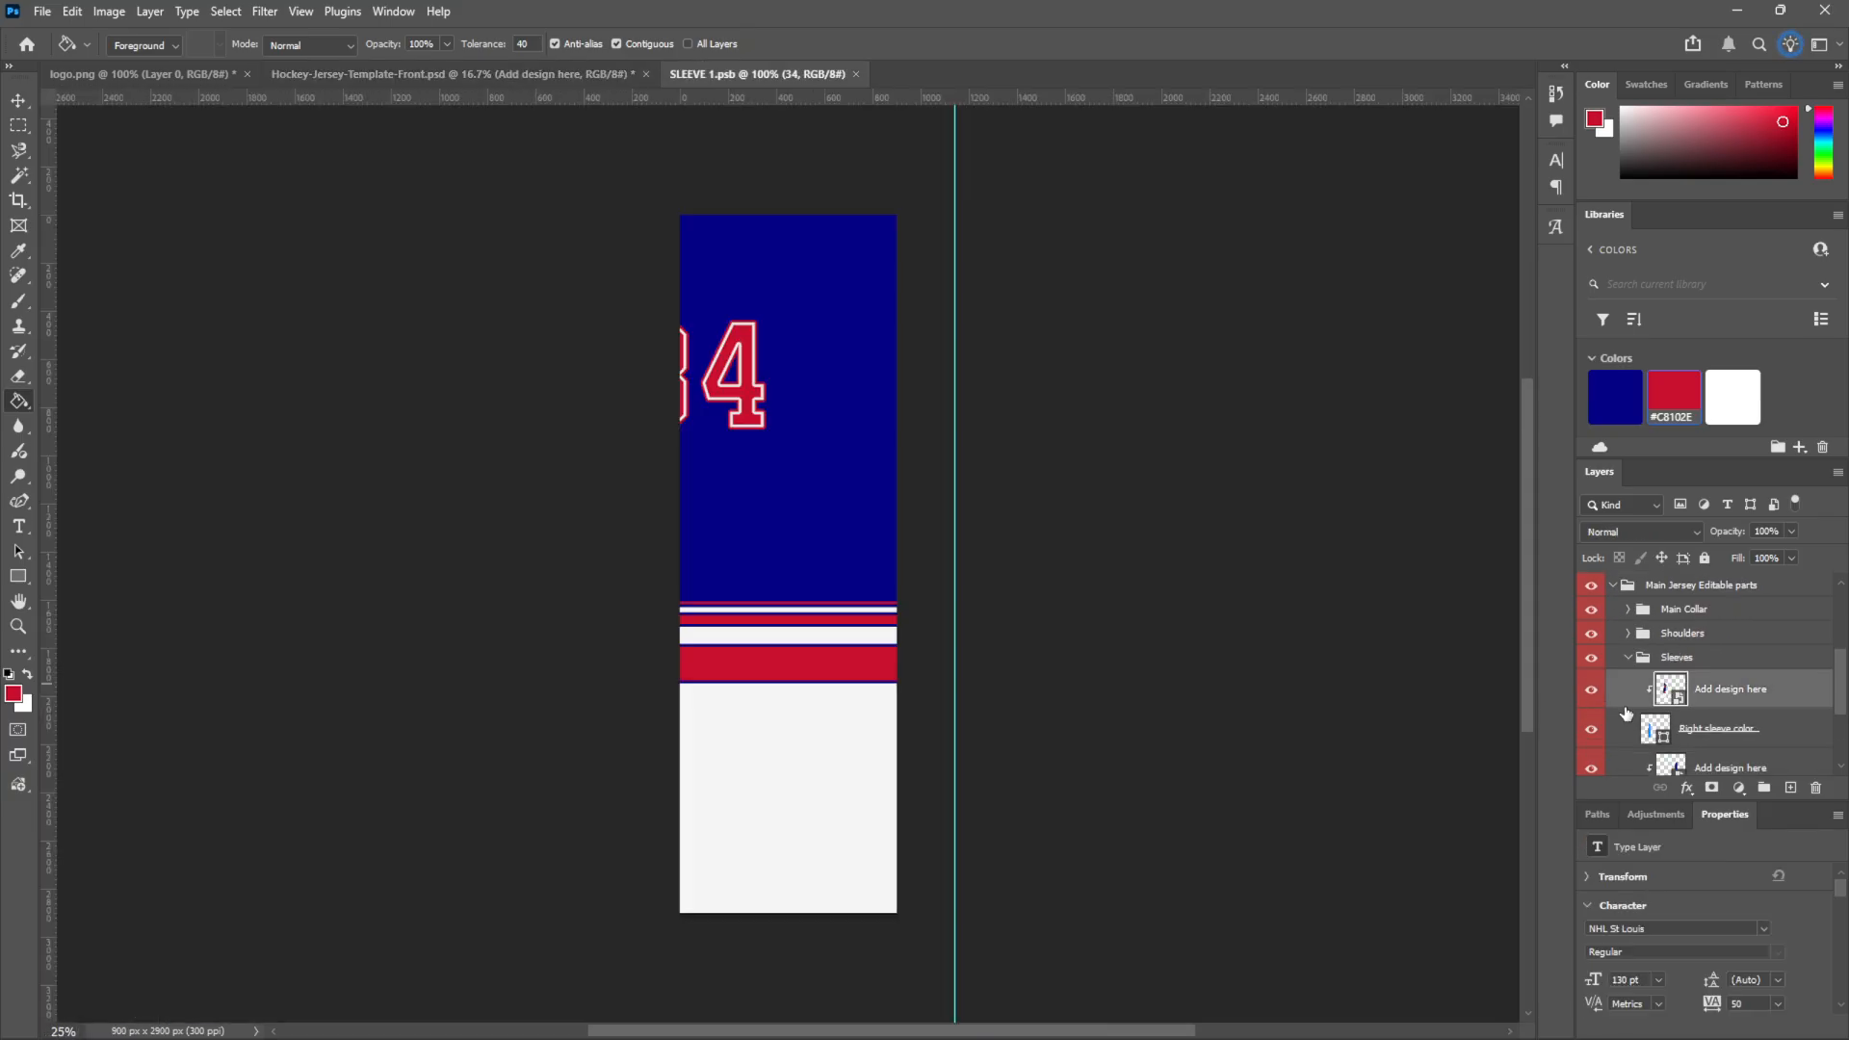
{"action": "scroll", "coordinate": [1687, 679], "scroll_direction": "up", "scroll_amount": 2}
{"action": "left_click", "coordinate": [1701, 682]}
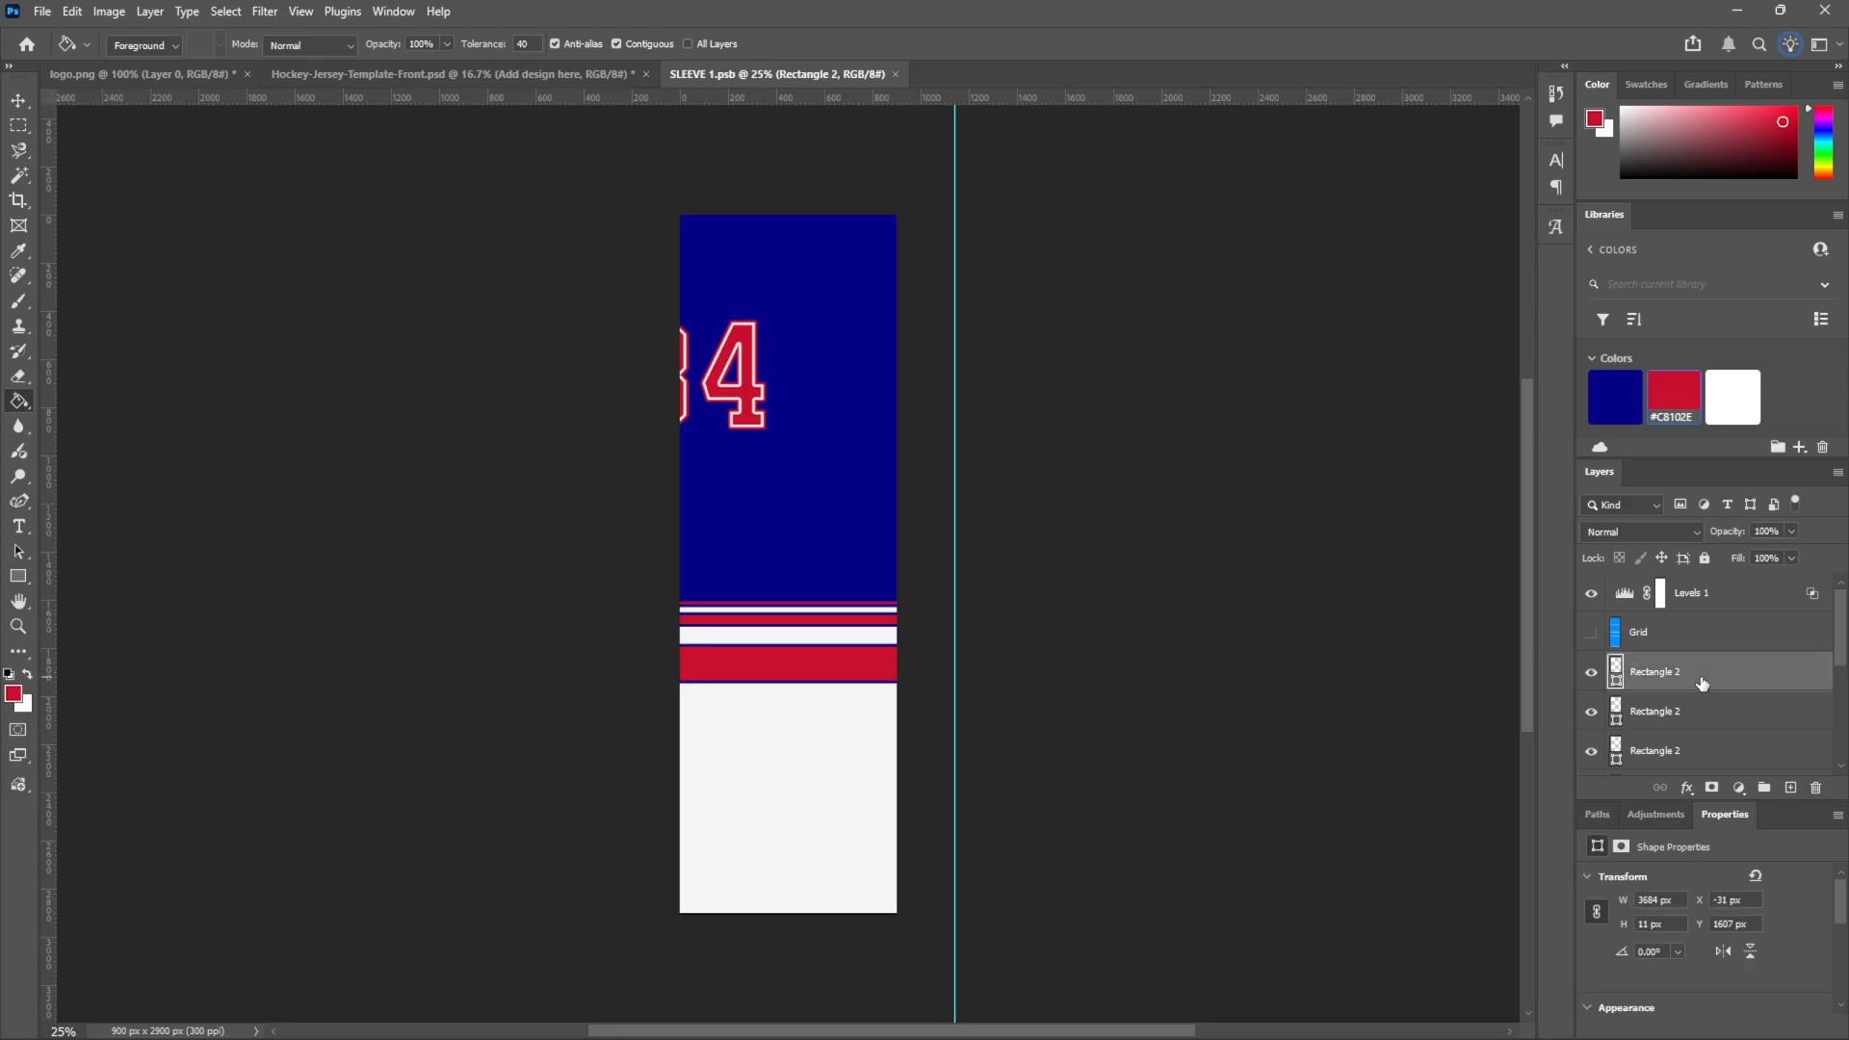
{"action": "left_click", "coordinate": [1703, 725]}
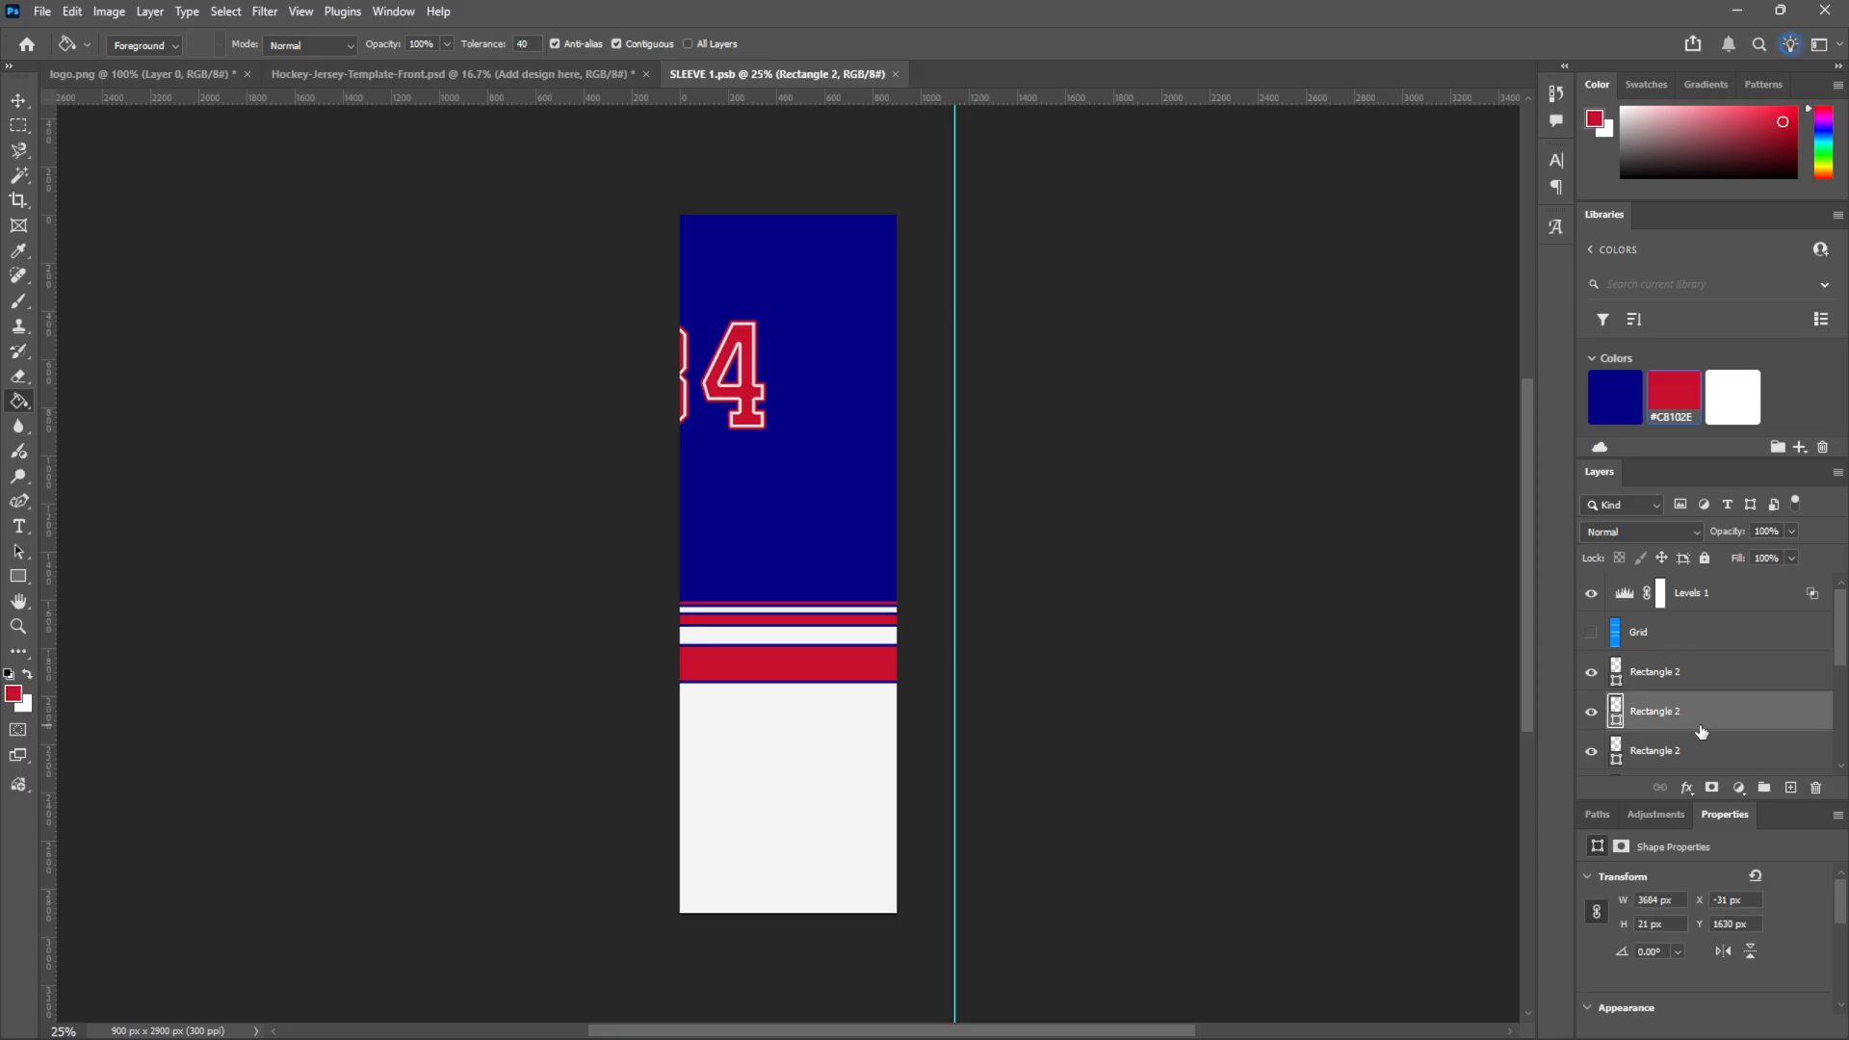
{"action": "left_click", "coordinate": [1618, 397]}
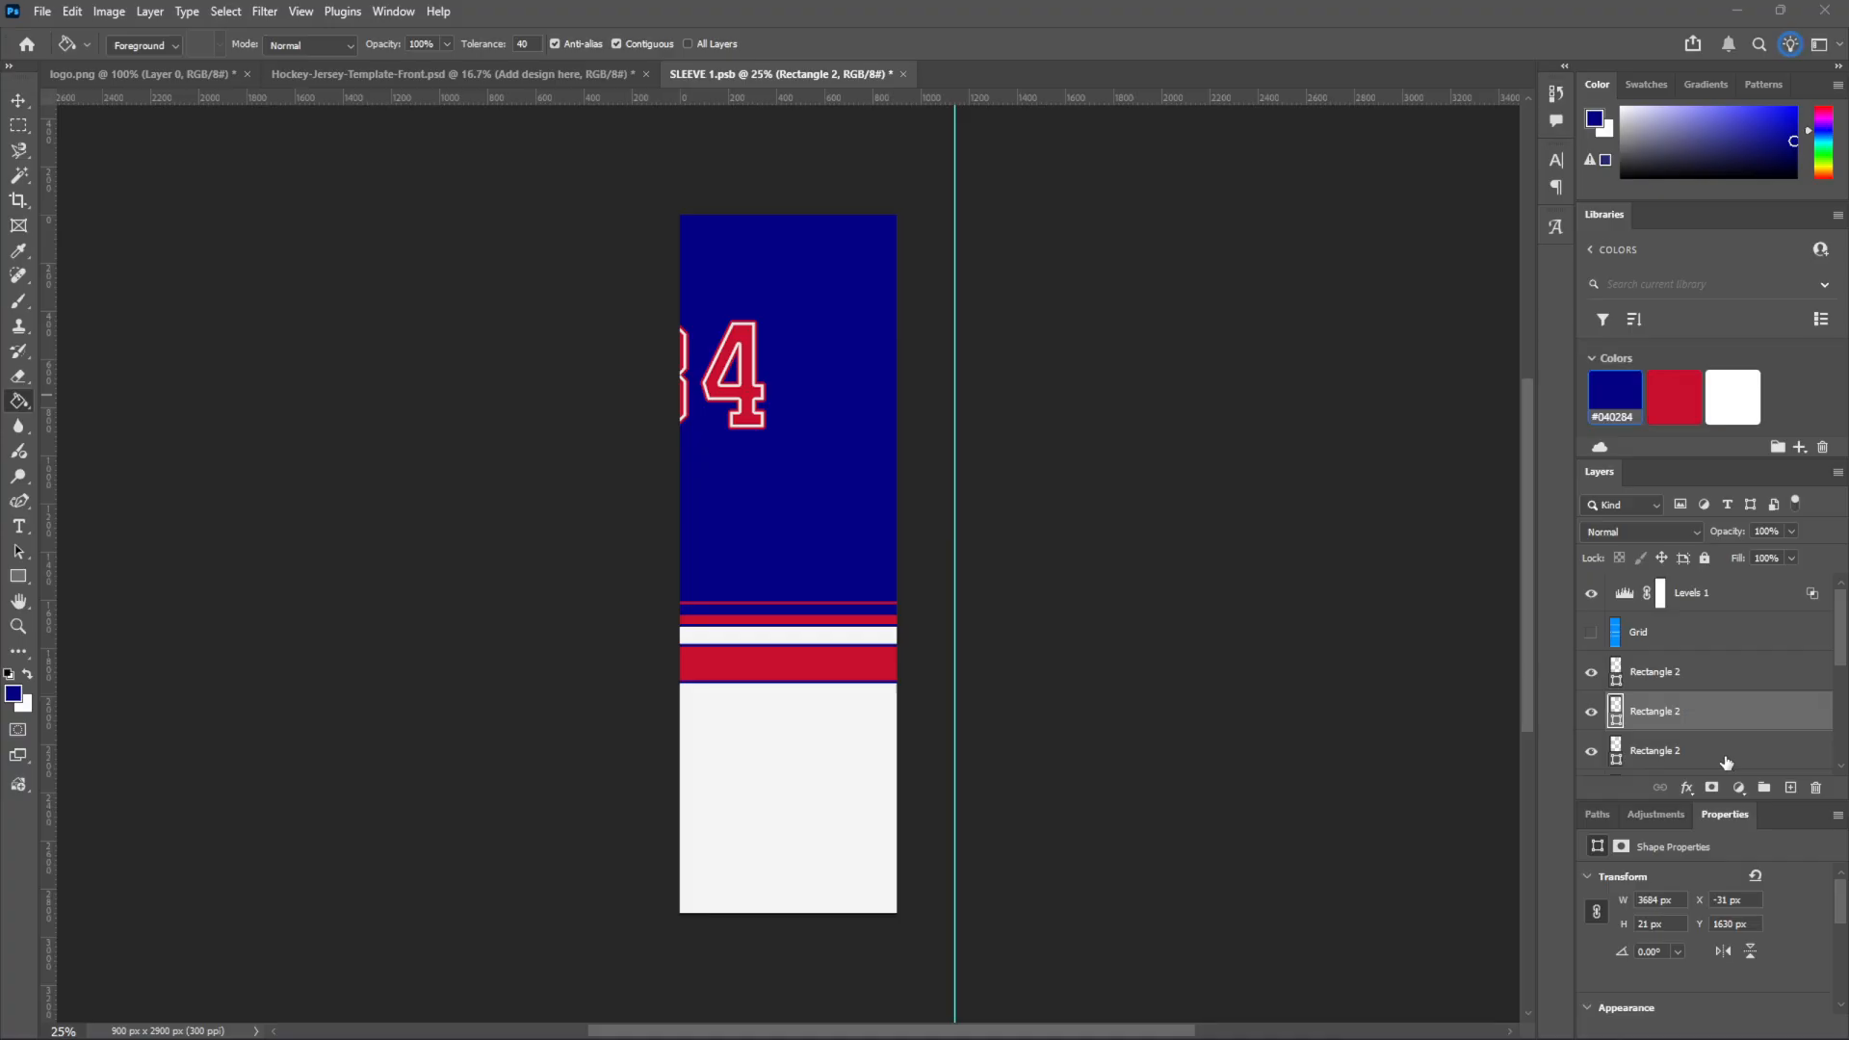
Recolour the 70 px high white Rectangle 2 stripe and the white Rectangle 1 cuff block navy #040284 in SLEEVE 1.psb
{"action": "scroll", "coordinate": [1763, 776], "scroll_direction": "down", "scroll_amount": 2}
{"action": "left_click", "coordinate": [1714, 674]}
{"action": "left_click", "coordinate": [1695, 711]}
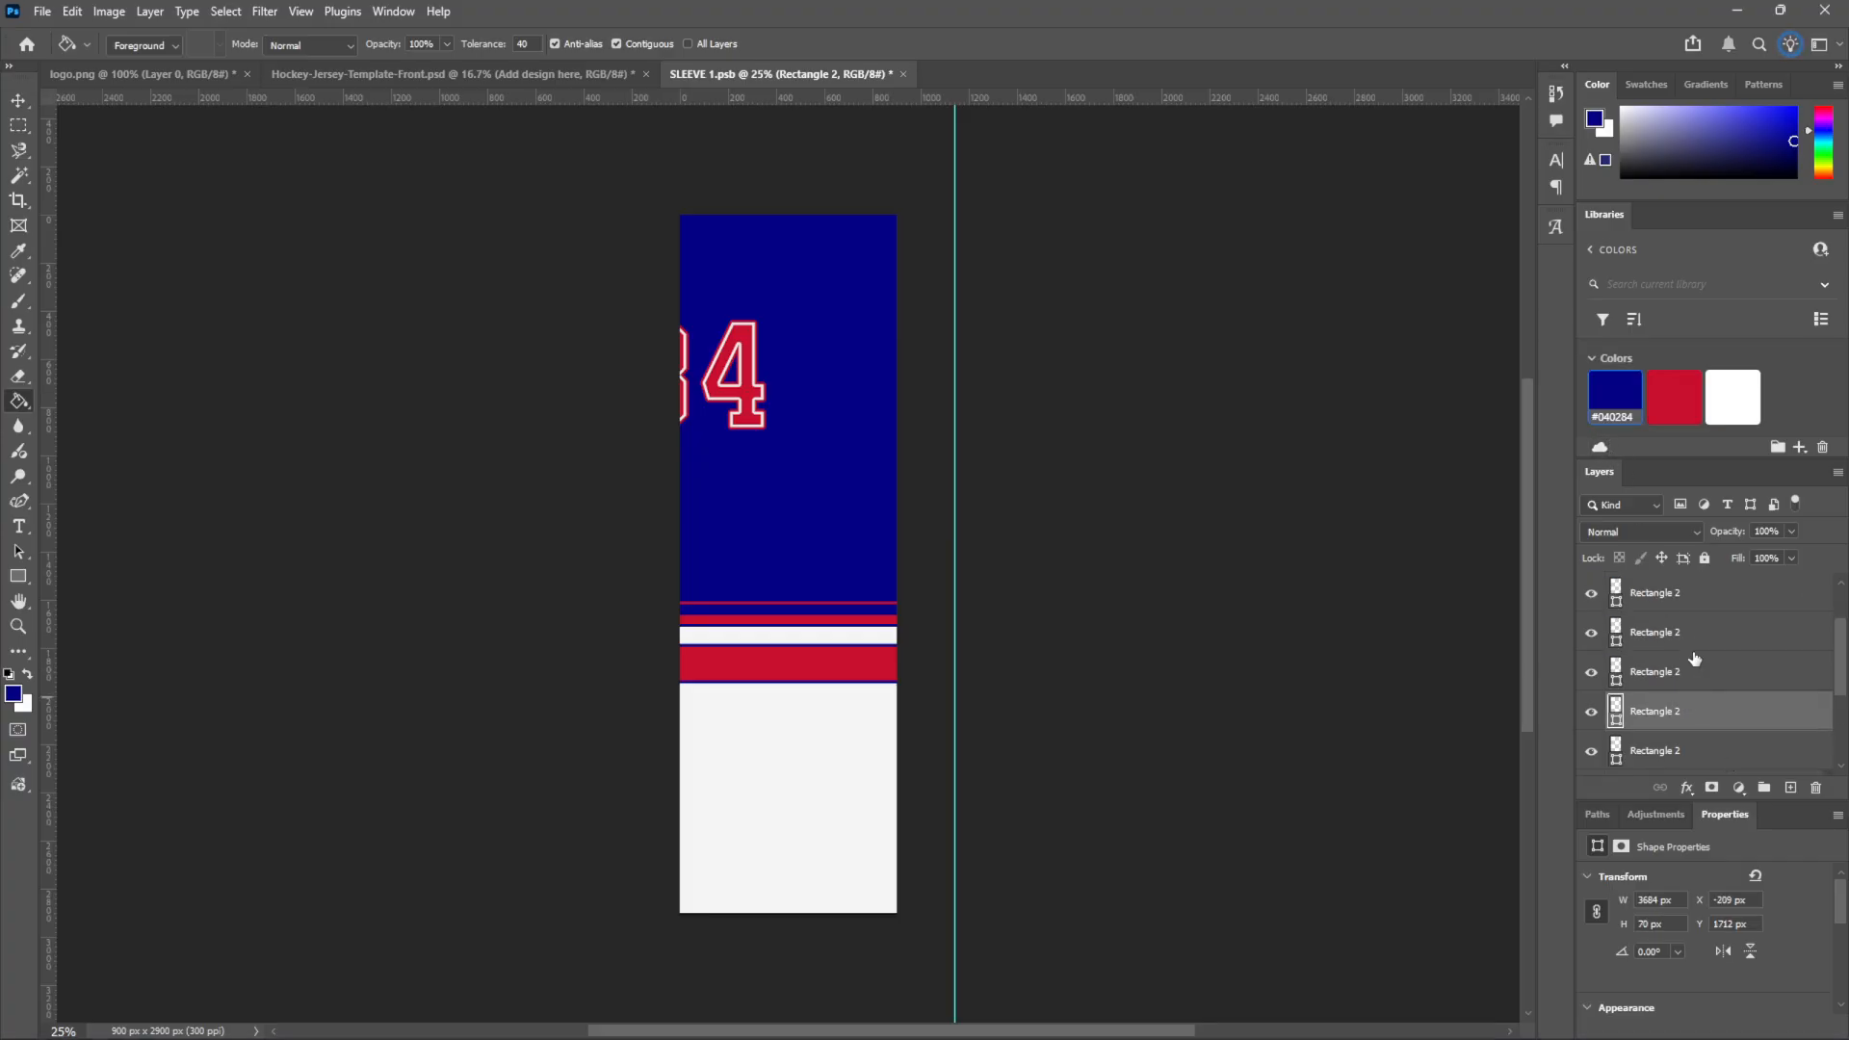
{"action": "left_click", "coordinate": [1618, 397]}
{"action": "scroll", "coordinate": [1791, 746], "scroll_direction": "down", "scroll_amount": 2}
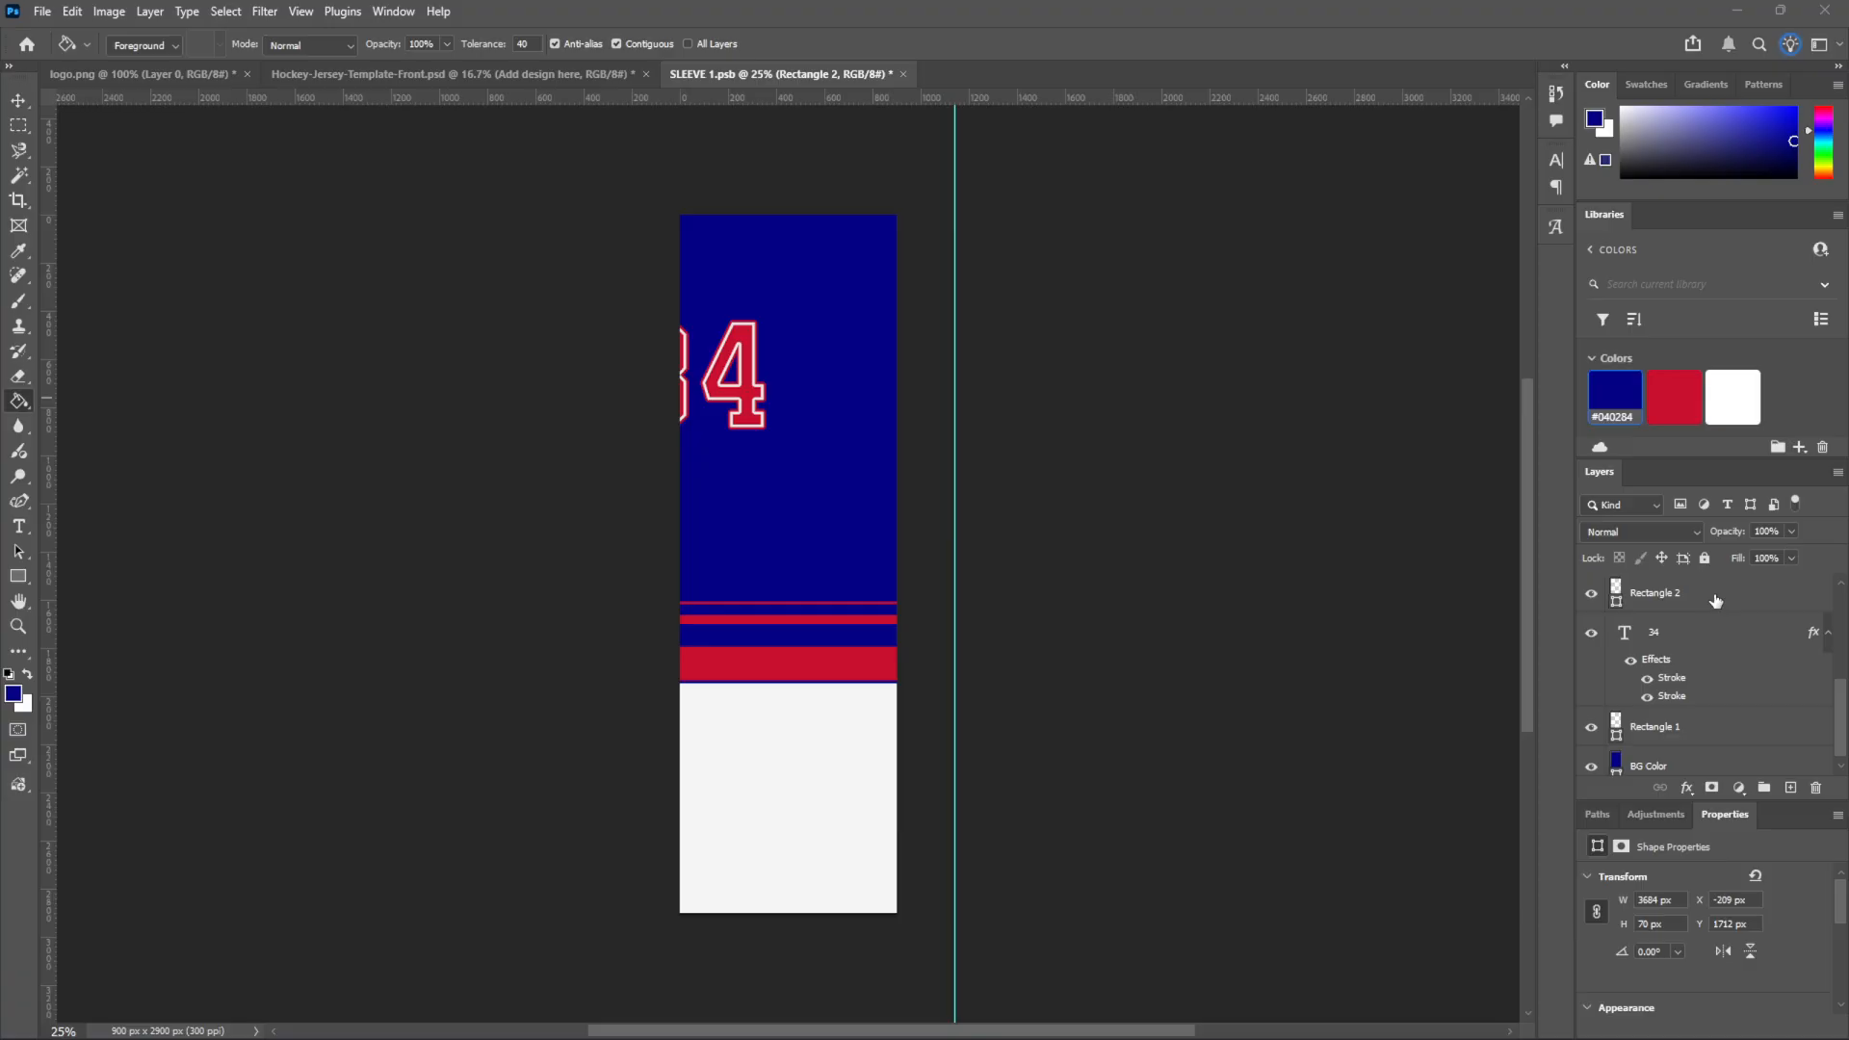
{"action": "left_click", "coordinate": [1719, 730]}
{"action": "left_click", "coordinate": [1614, 394]}
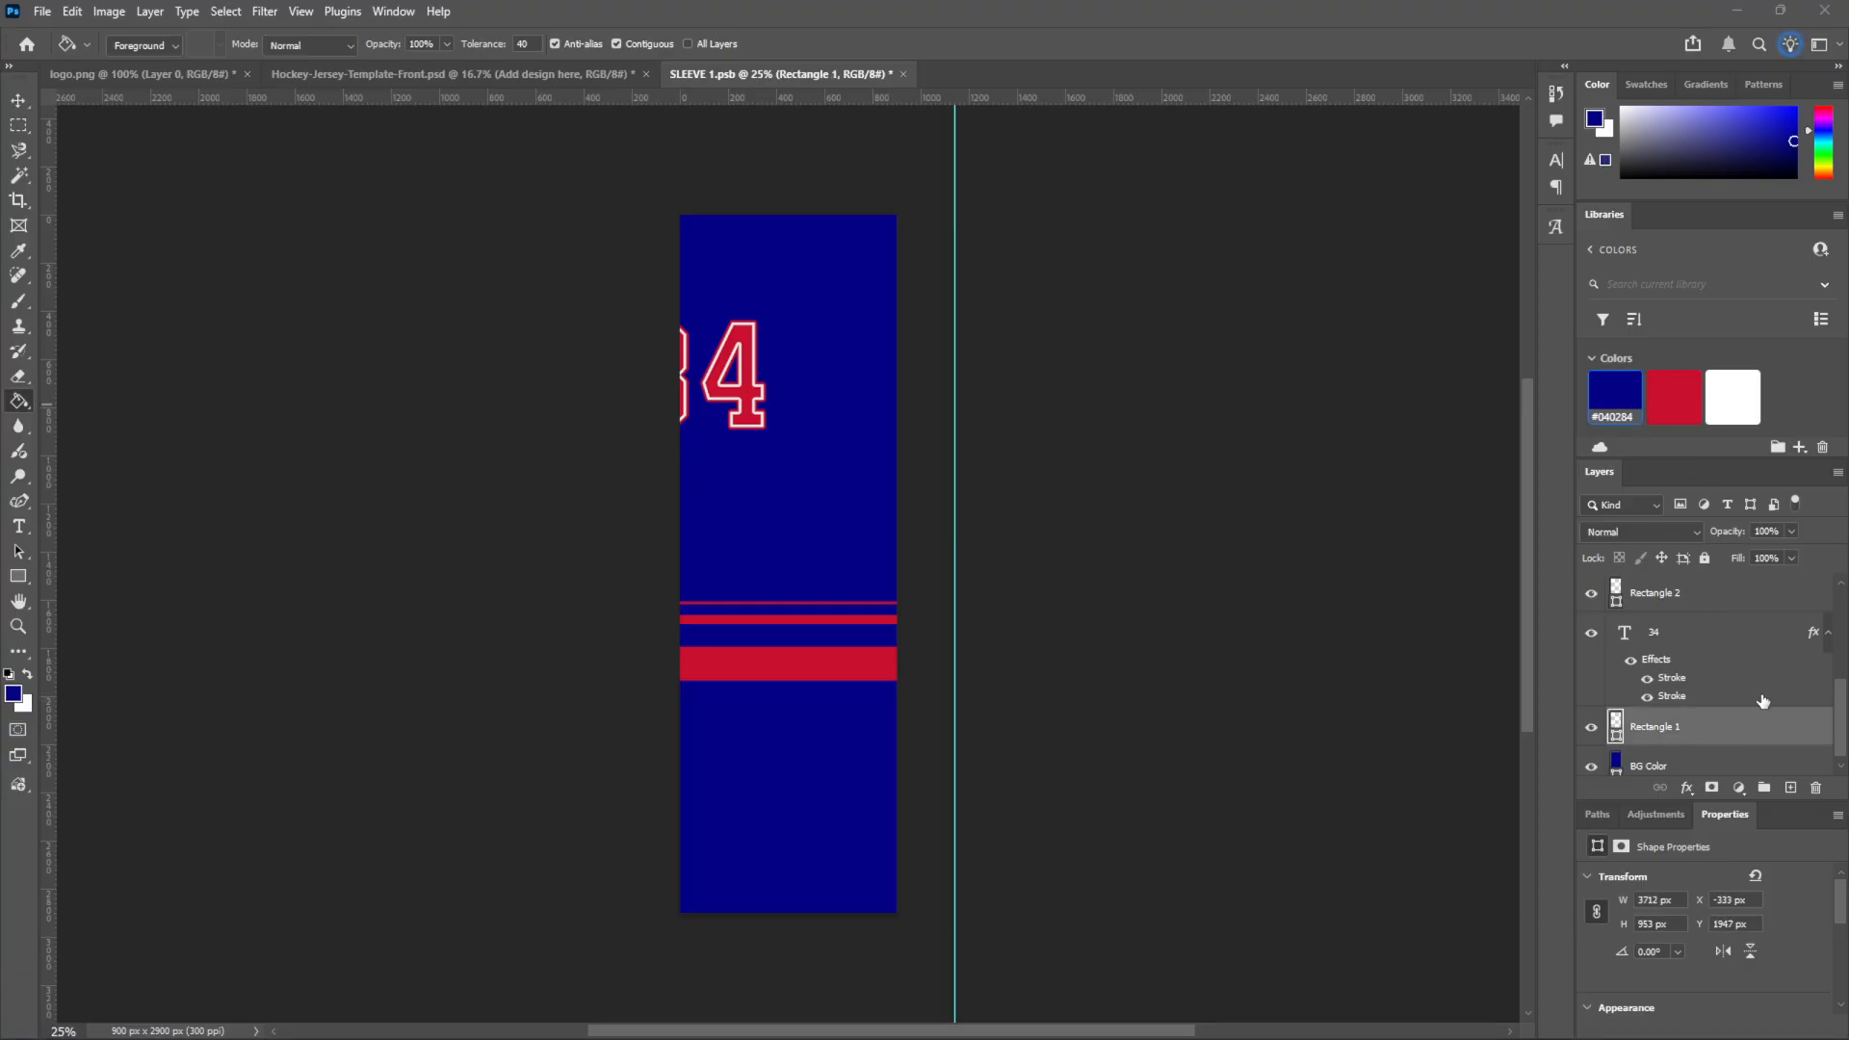
Change the BG Color layer to white #FFFFFF, save SLEEVE 1.psb and return to the jersey template
{"action": "left_click", "coordinate": [1706, 766]}
{"action": "left_click", "coordinate": [1734, 397]}
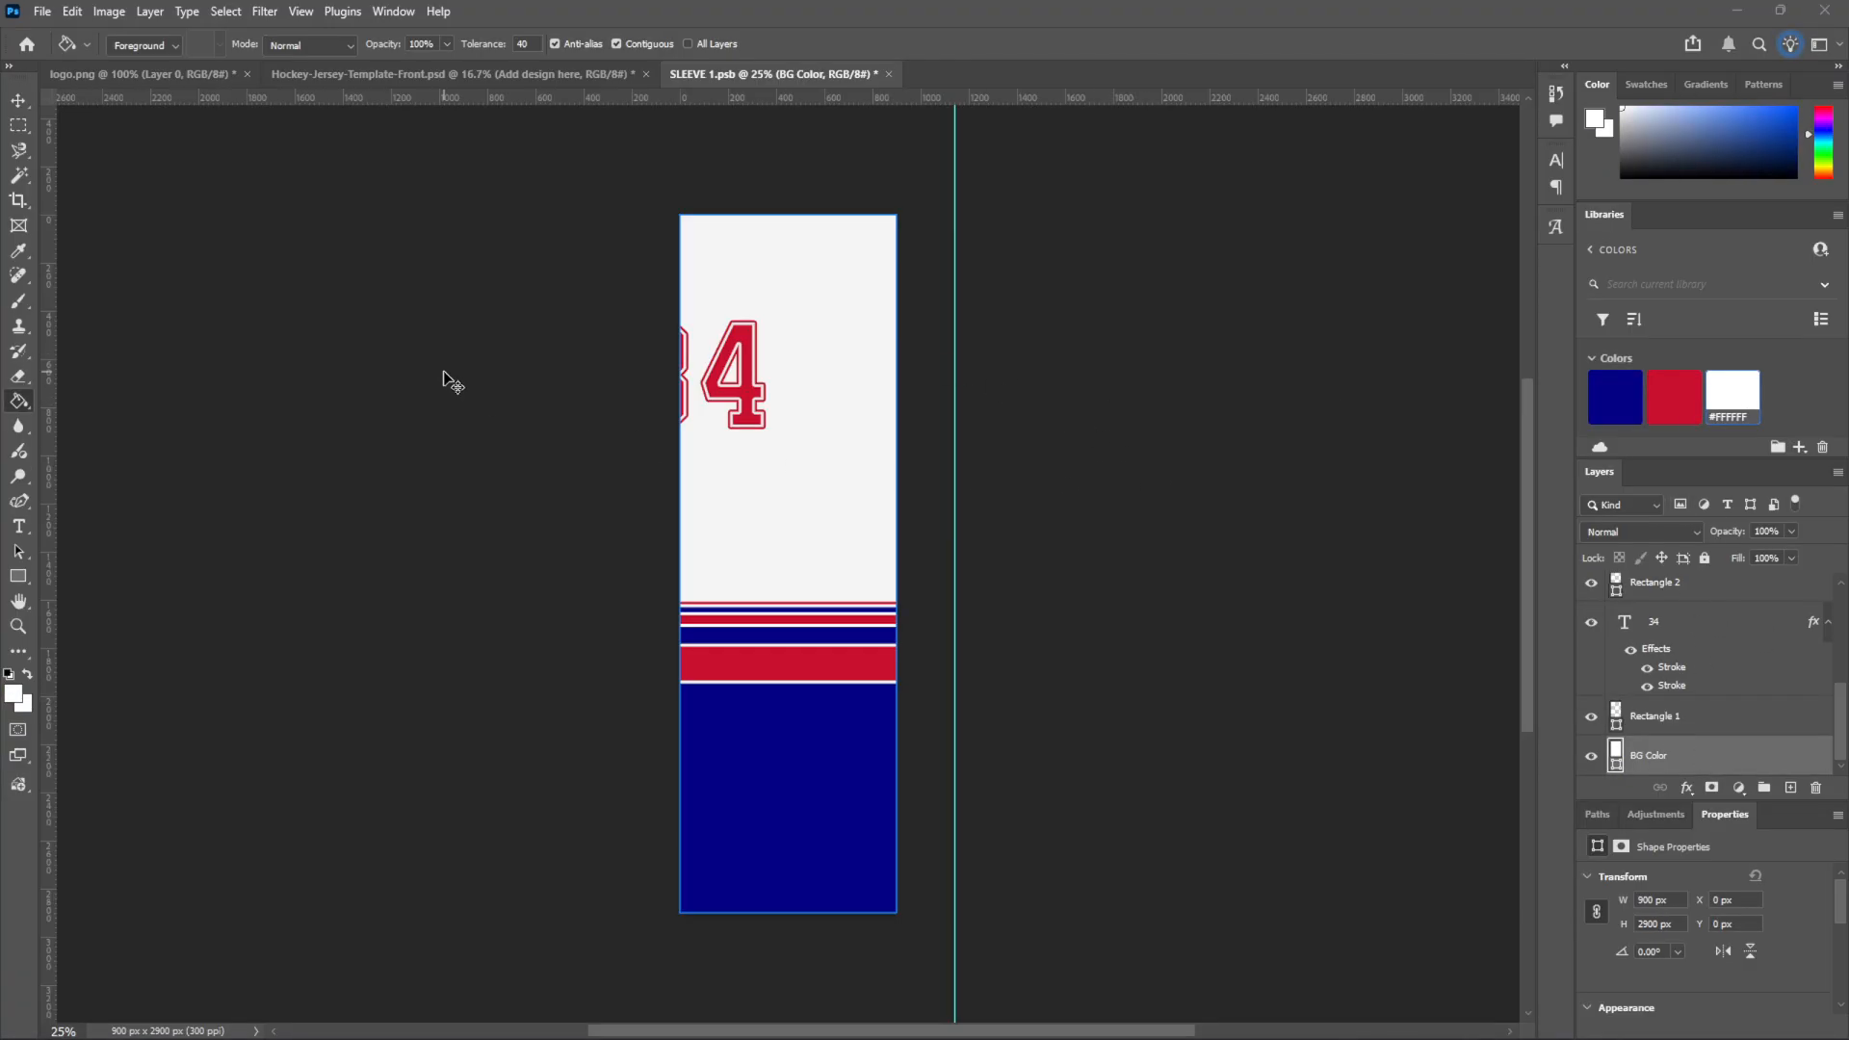
{"action": "left_click", "coordinate": [491, 74]}
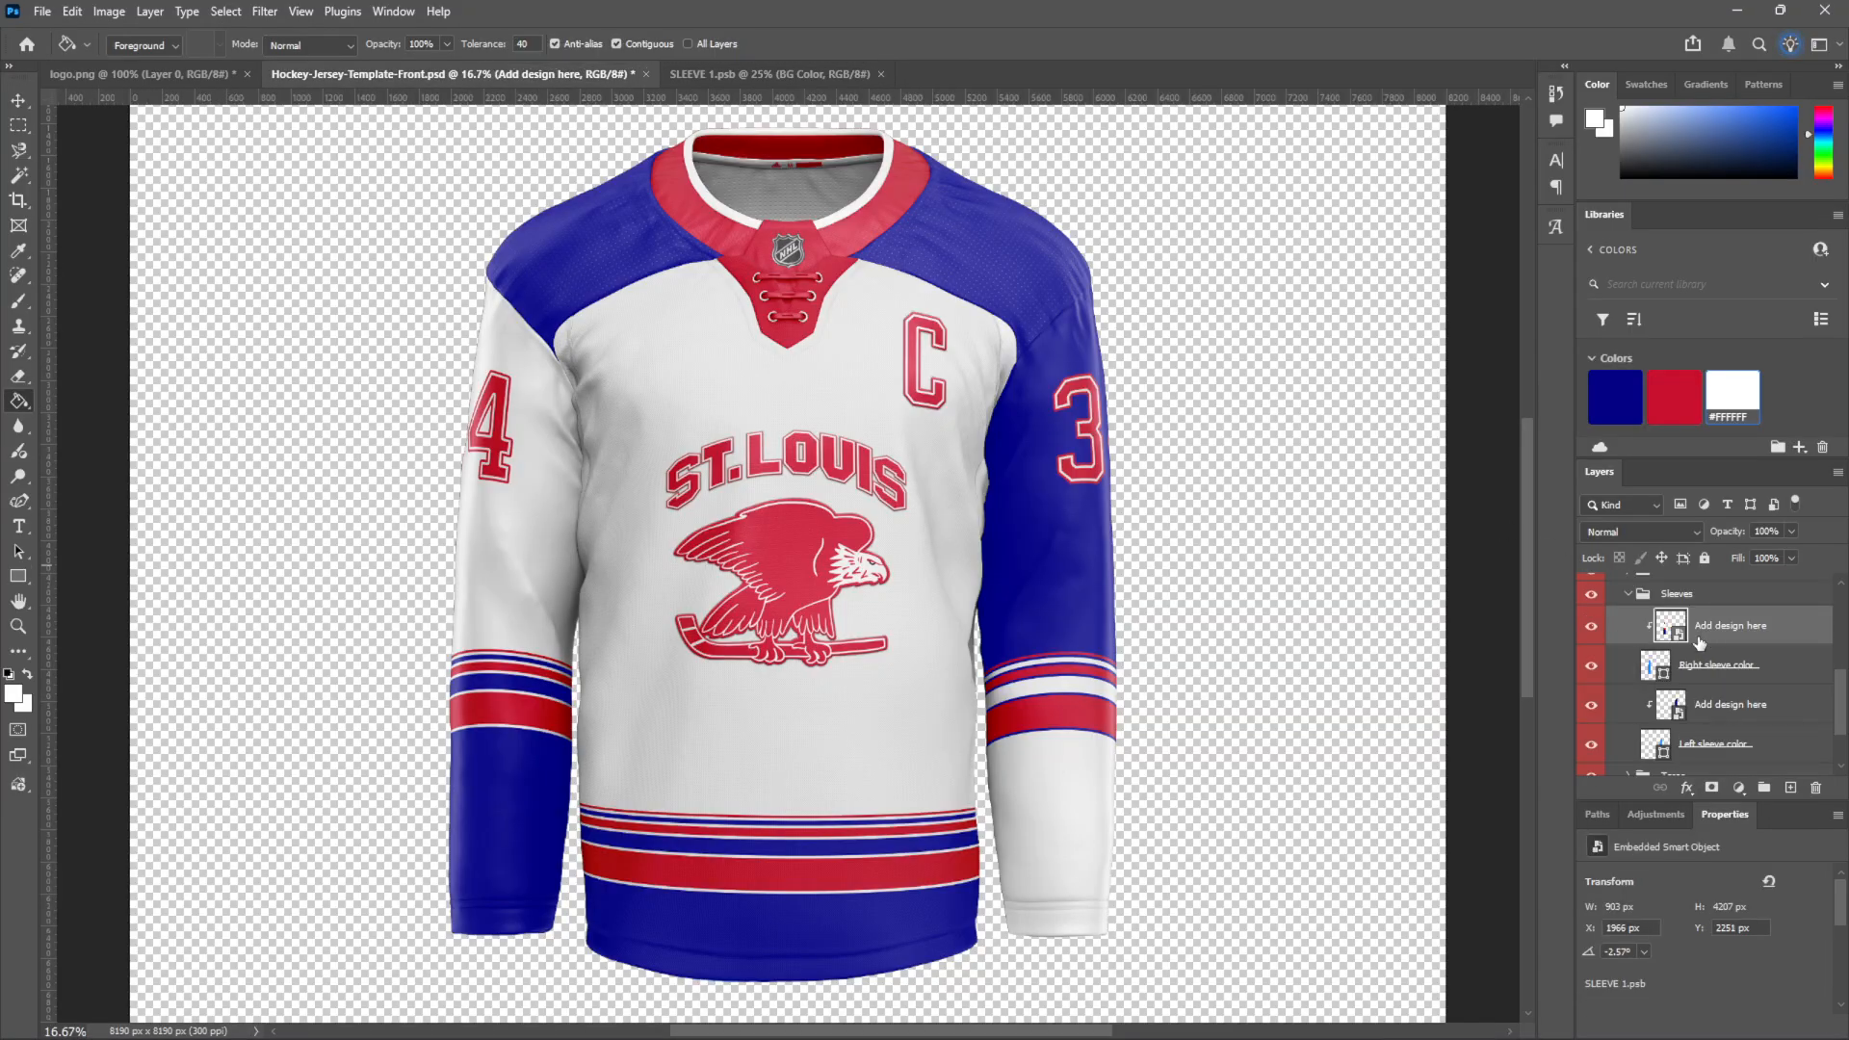
Open the left sleeve's Add design here smart object and recolour its 21 px and 70 px high white stripes navy #040284
{"action": "double_click", "coordinate": [1672, 703]}
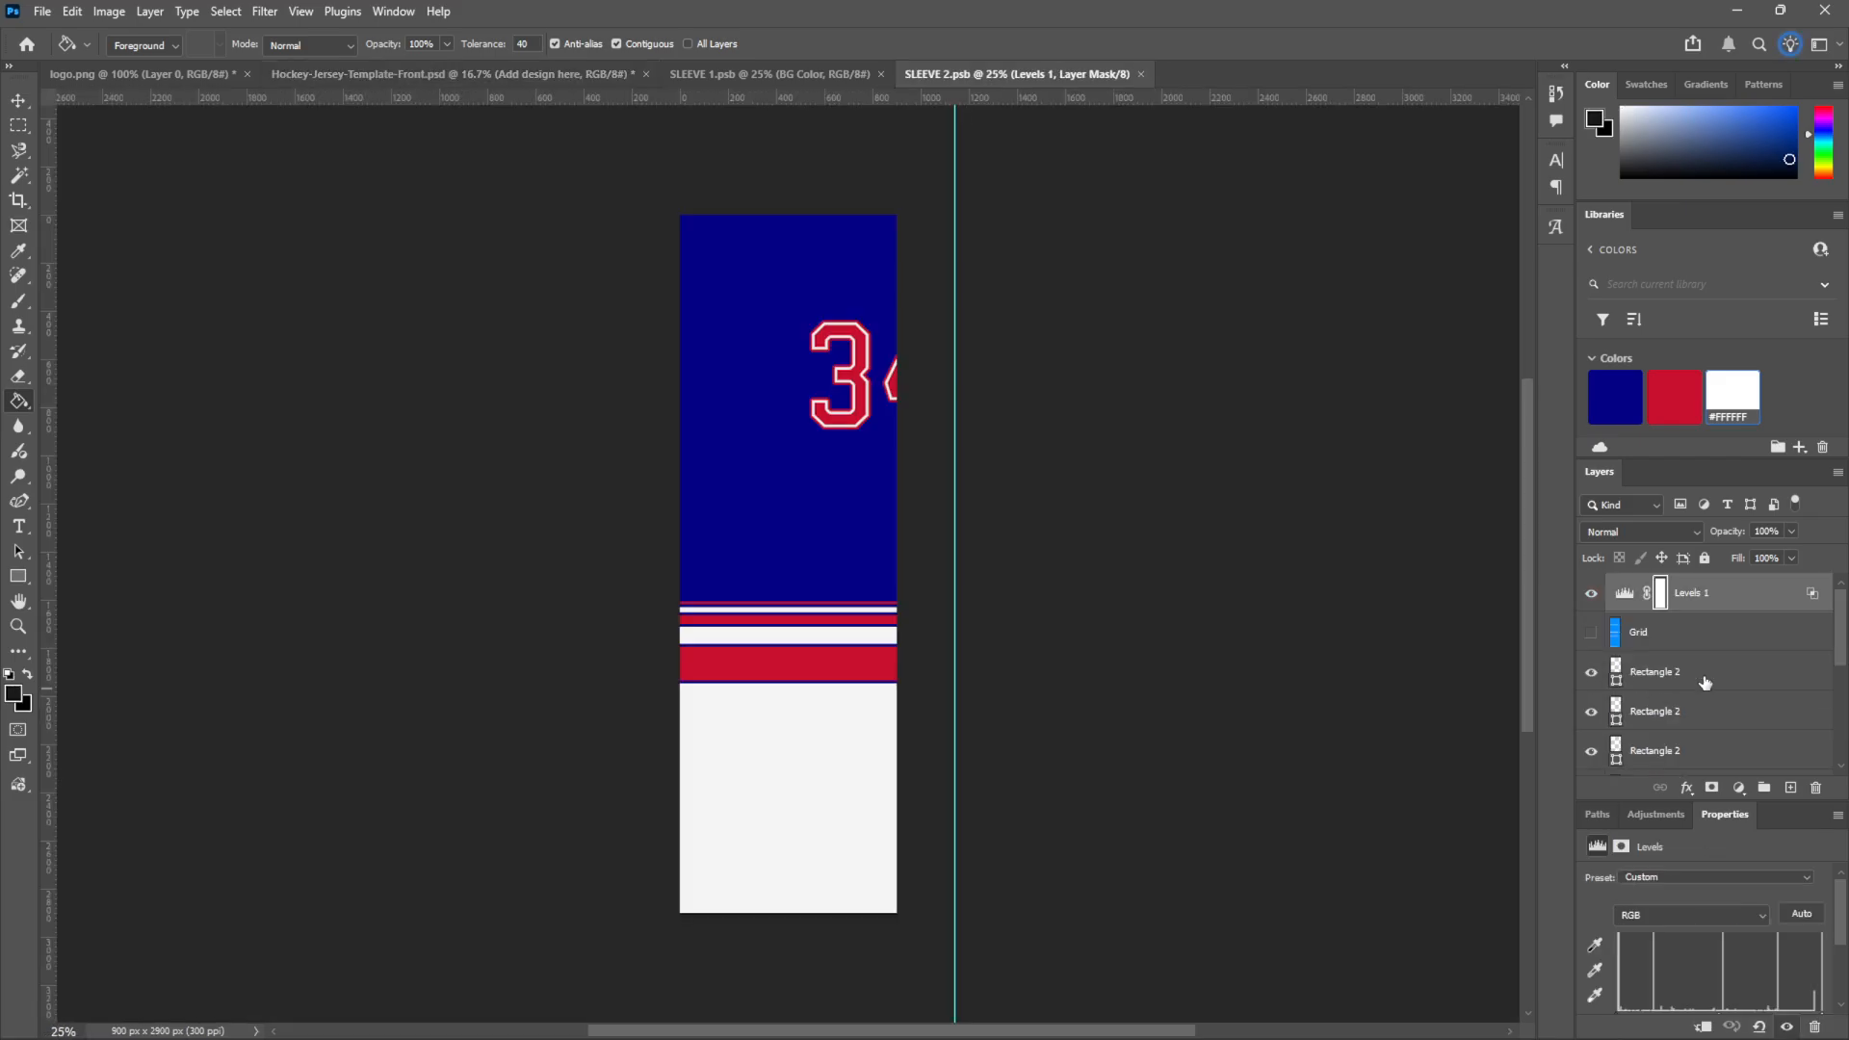
{"action": "left_click", "coordinate": [1705, 681]}
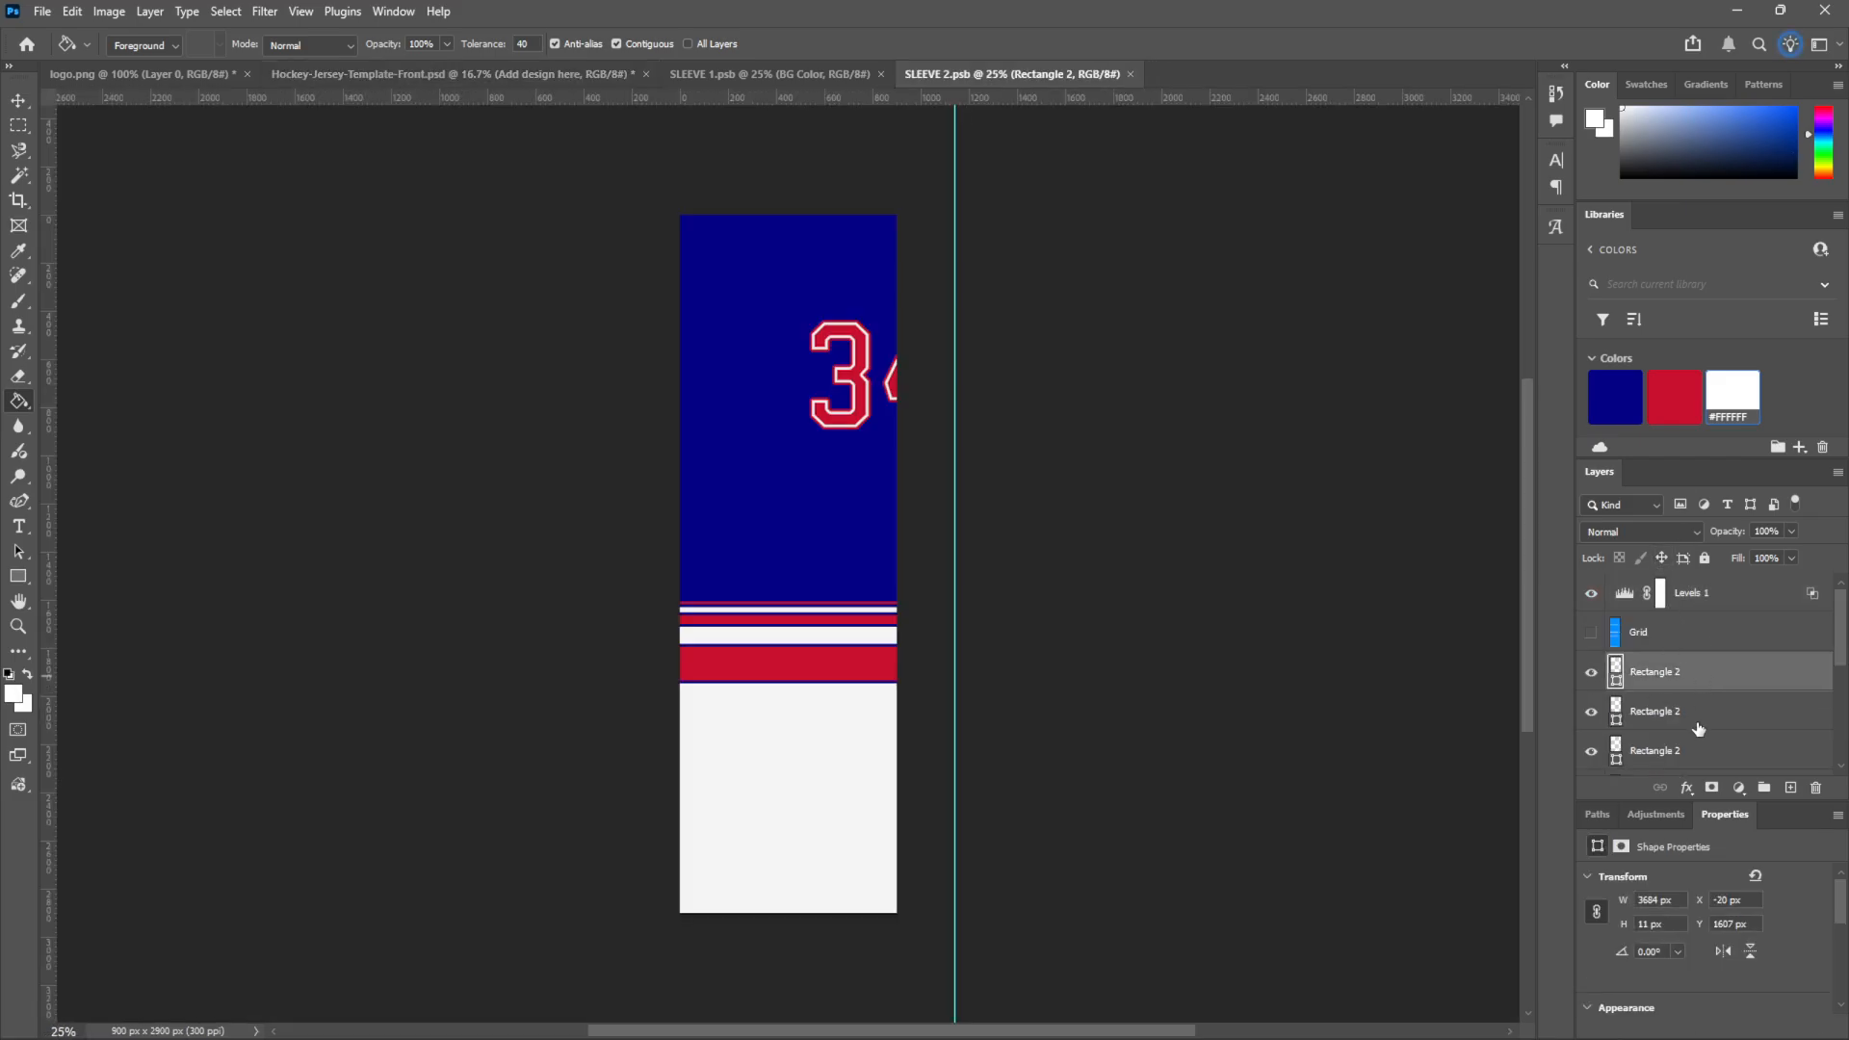
{"action": "left_click", "coordinate": [1698, 717]}
{"action": "left_click", "coordinate": [1615, 395]}
{"action": "scroll", "coordinate": [1760, 711], "scroll_direction": "down", "scroll_amount": 2}
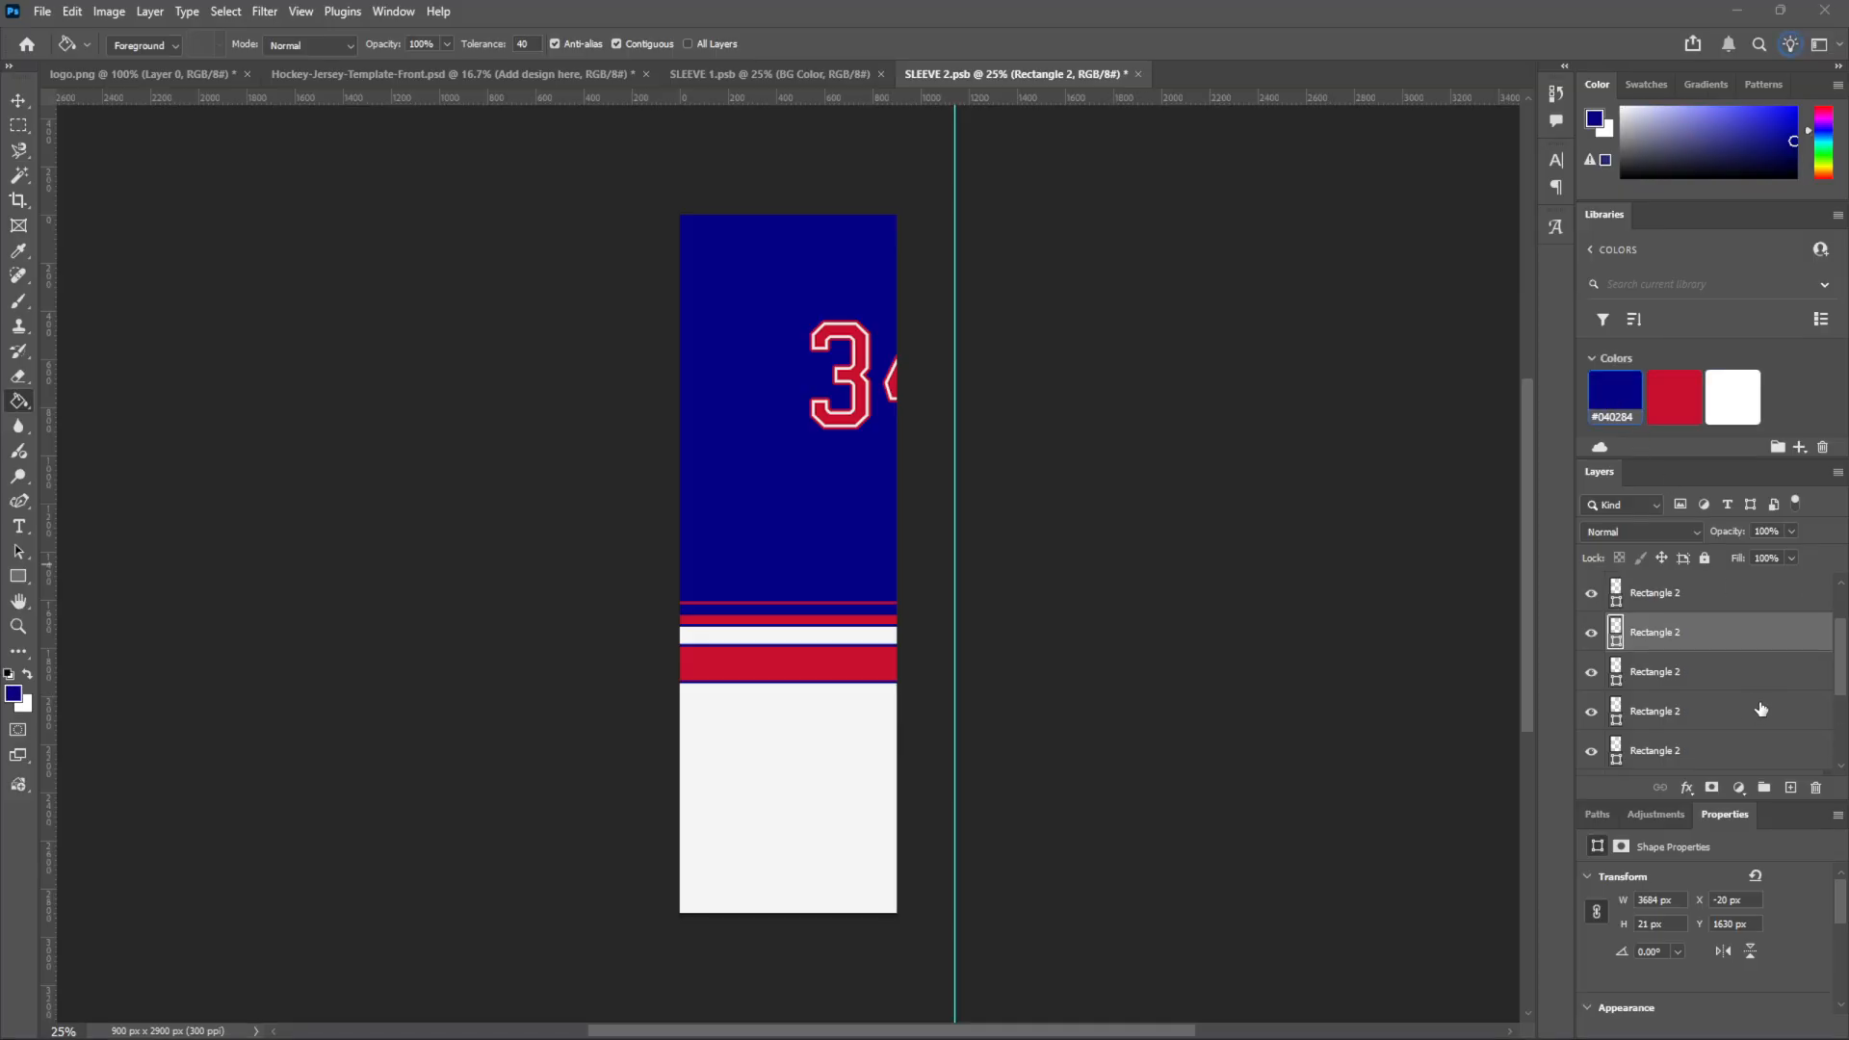
{"action": "left_click", "coordinate": [1698, 704]}
{"action": "left_click", "coordinate": [1615, 394]}
{"action": "scroll", "coordinate": [1706, 705], "scroll_direction": "down", "scroll_amount": 3}
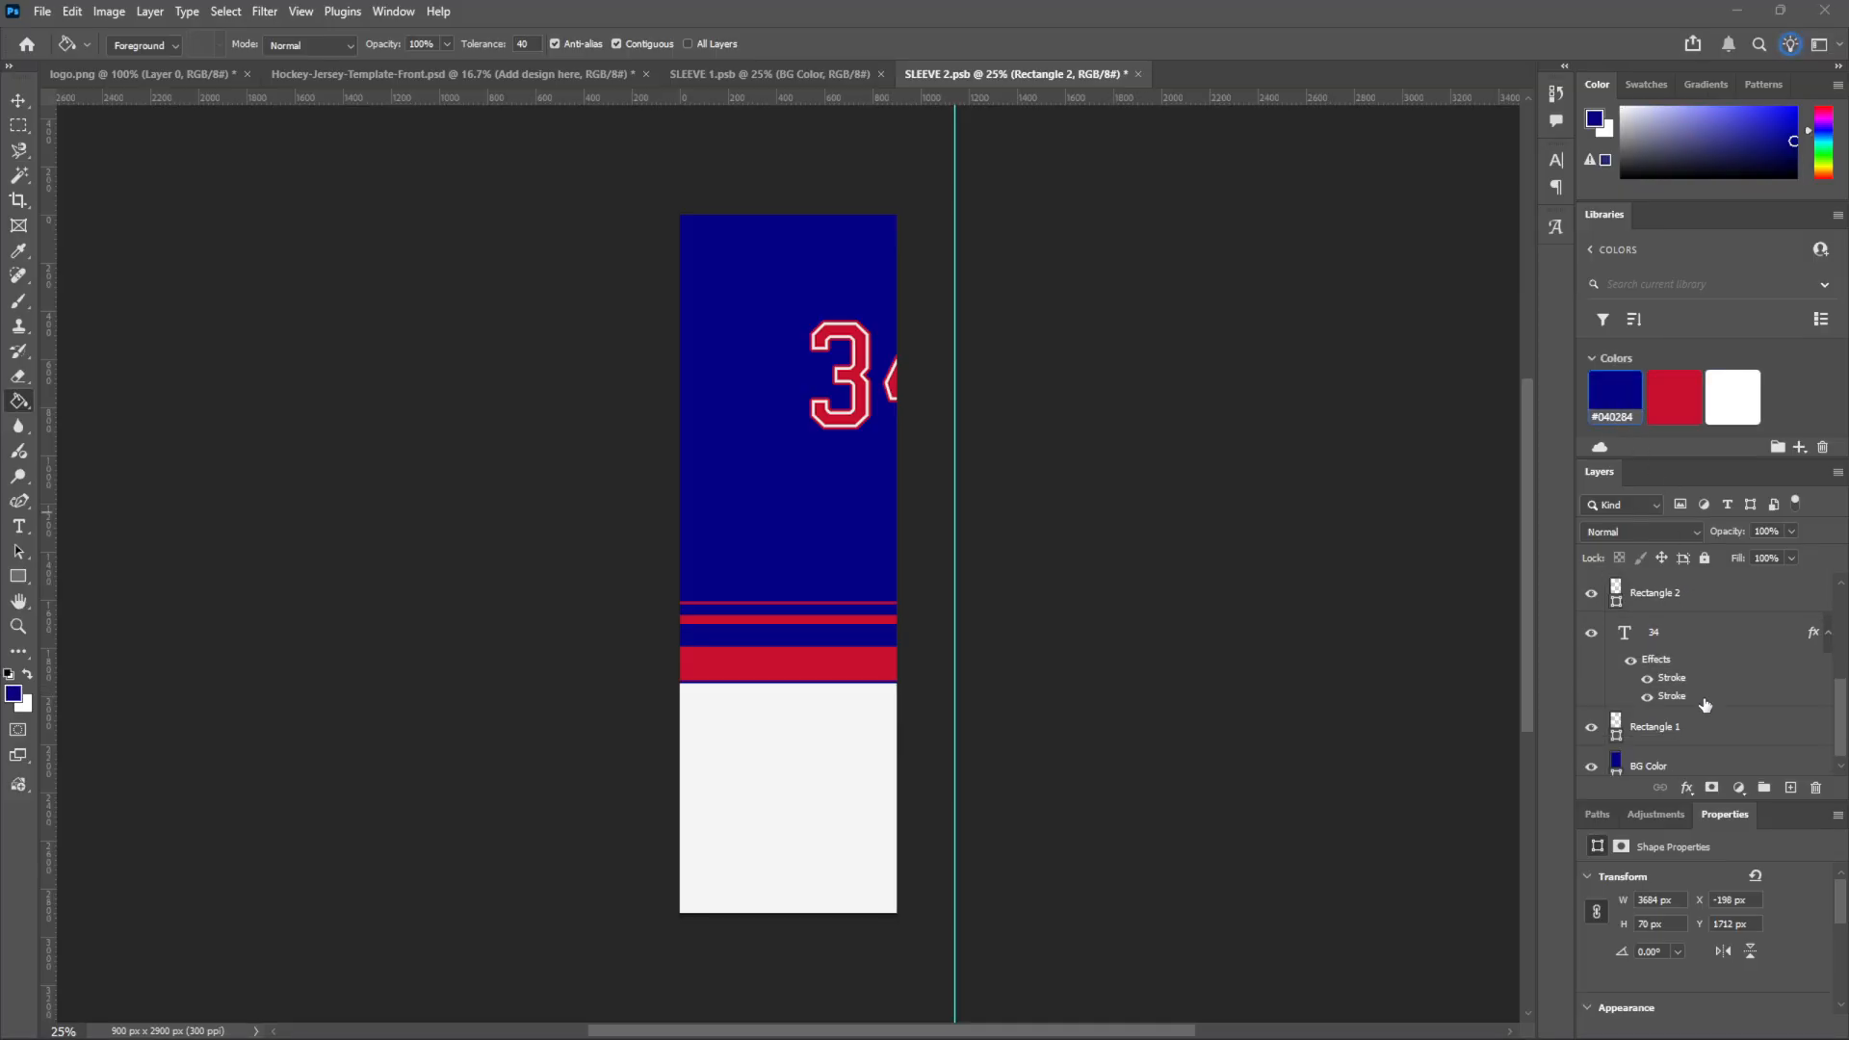
Recolour Rectangle 1 navy #040284 and BG Color white #FFFFFF, then save SLEEVE 2.psb
{"action": "left_click", "coordinate": [1697, 722]}
{"action": "left_click", "coordinate": [1616, 399]}
{"action": "left_click", "coordinate": [1713, 768]}
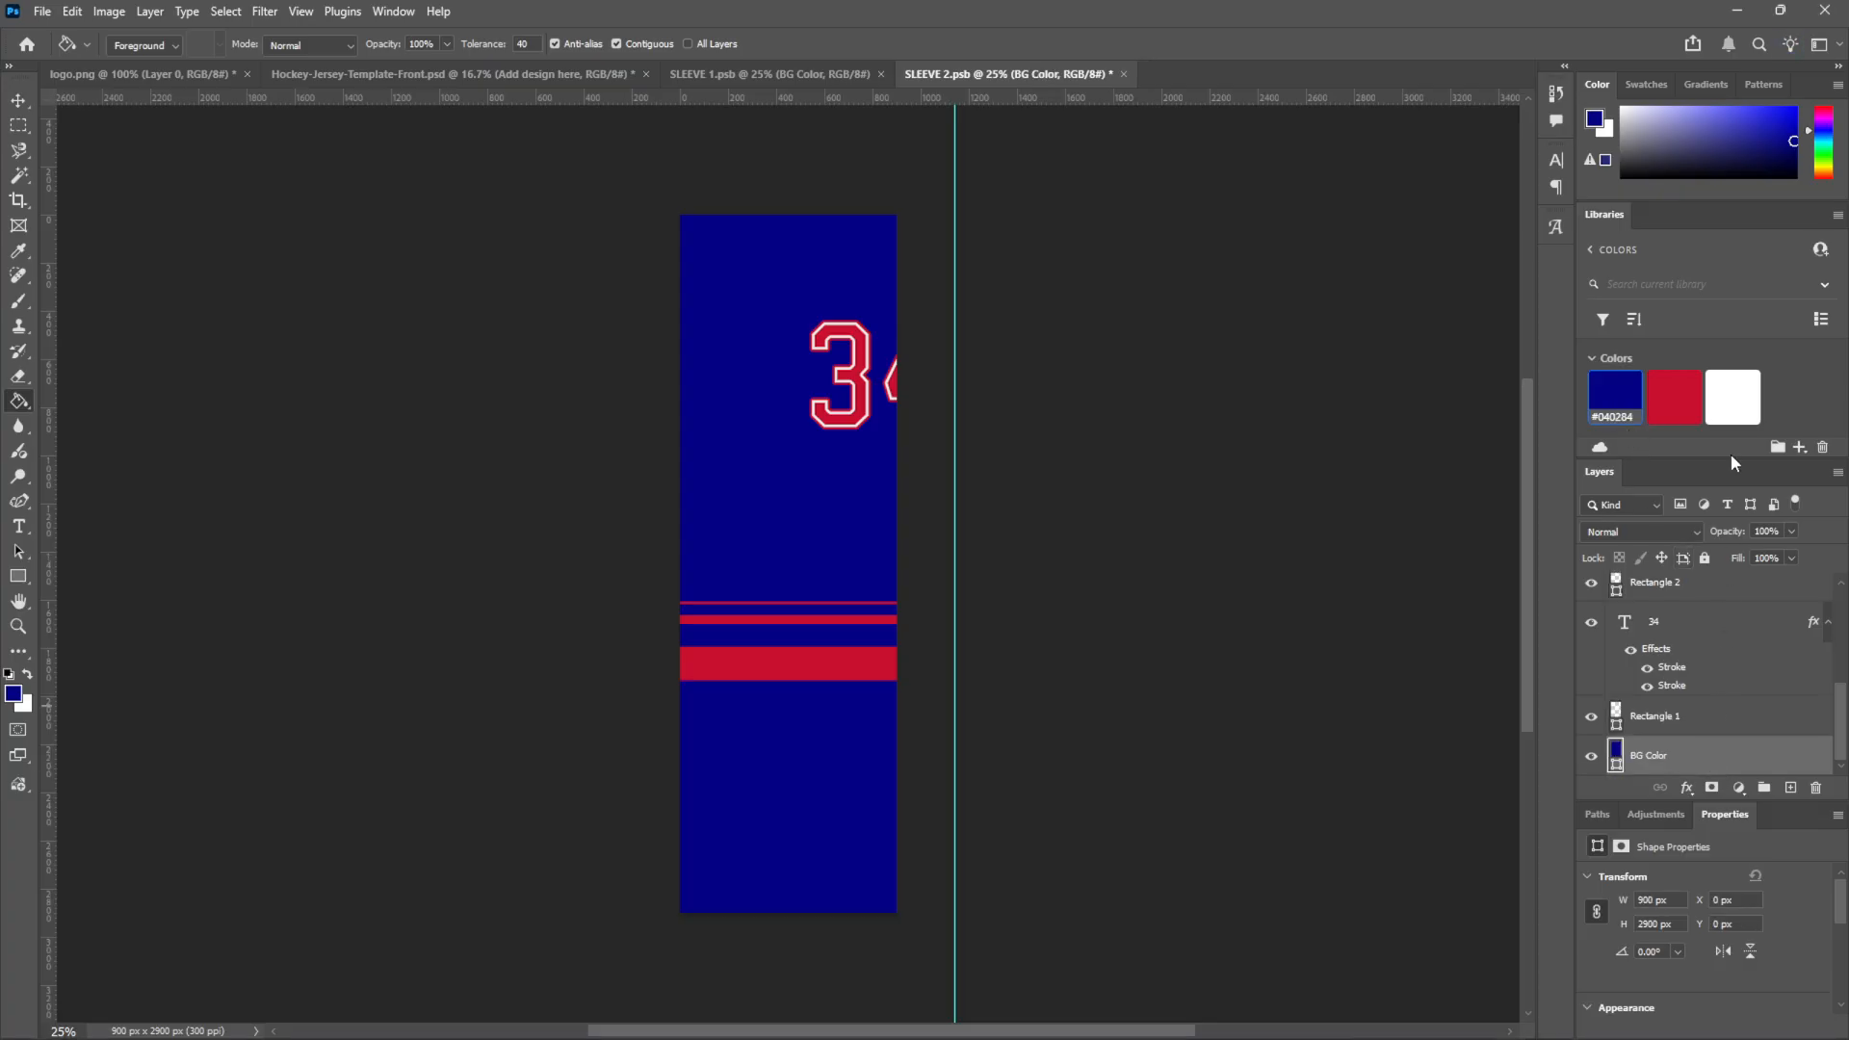
{"action": "left_click", "coordinate": [1733, 395]}
{"action": "key", "text": "ctrl+s"}
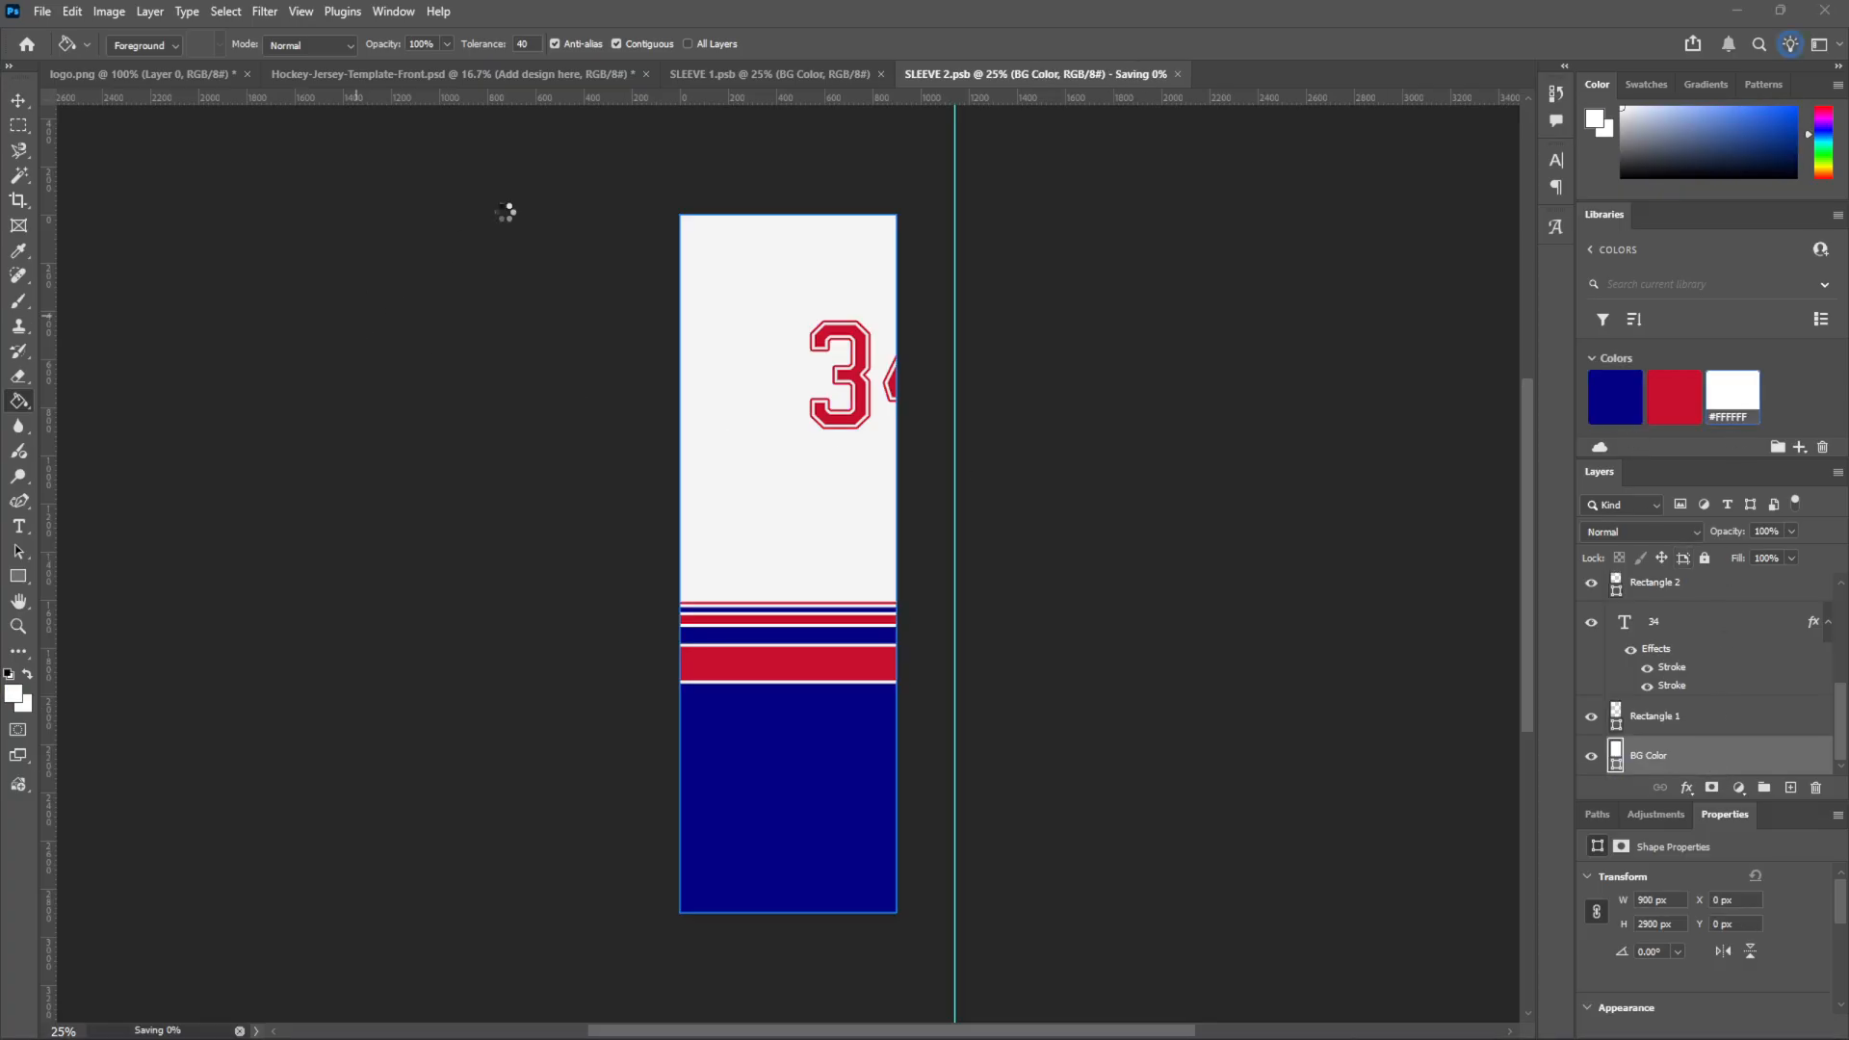
Return to the jersey template to check both sleeves, and close SLEEVE 1.psb and SLEEVE 2.psb
{"action": "left_click", "coordinate": [729, 75]}
{"action": "left_click", "coordinate": [558, 78]}
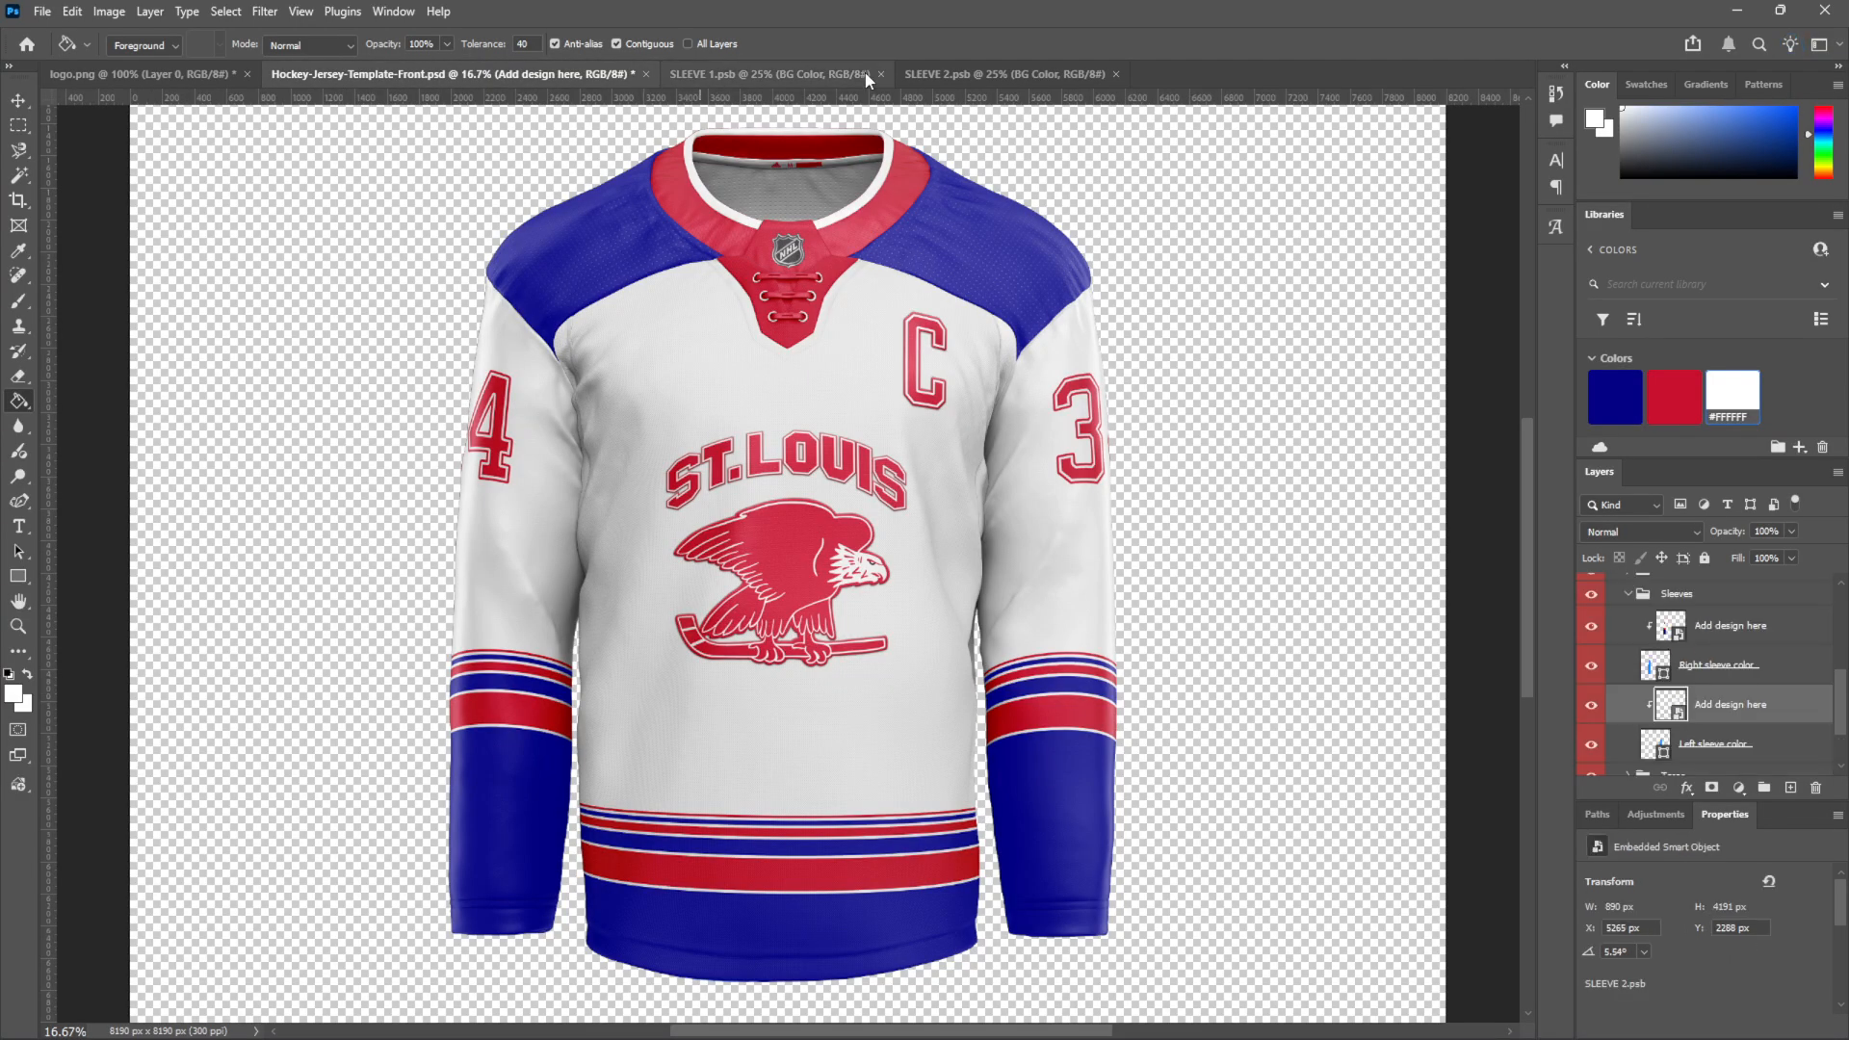
{"action": "left_click", "coordinate": [883, 74]}
{"action": "left_click", "coordinate": [875, 73]}
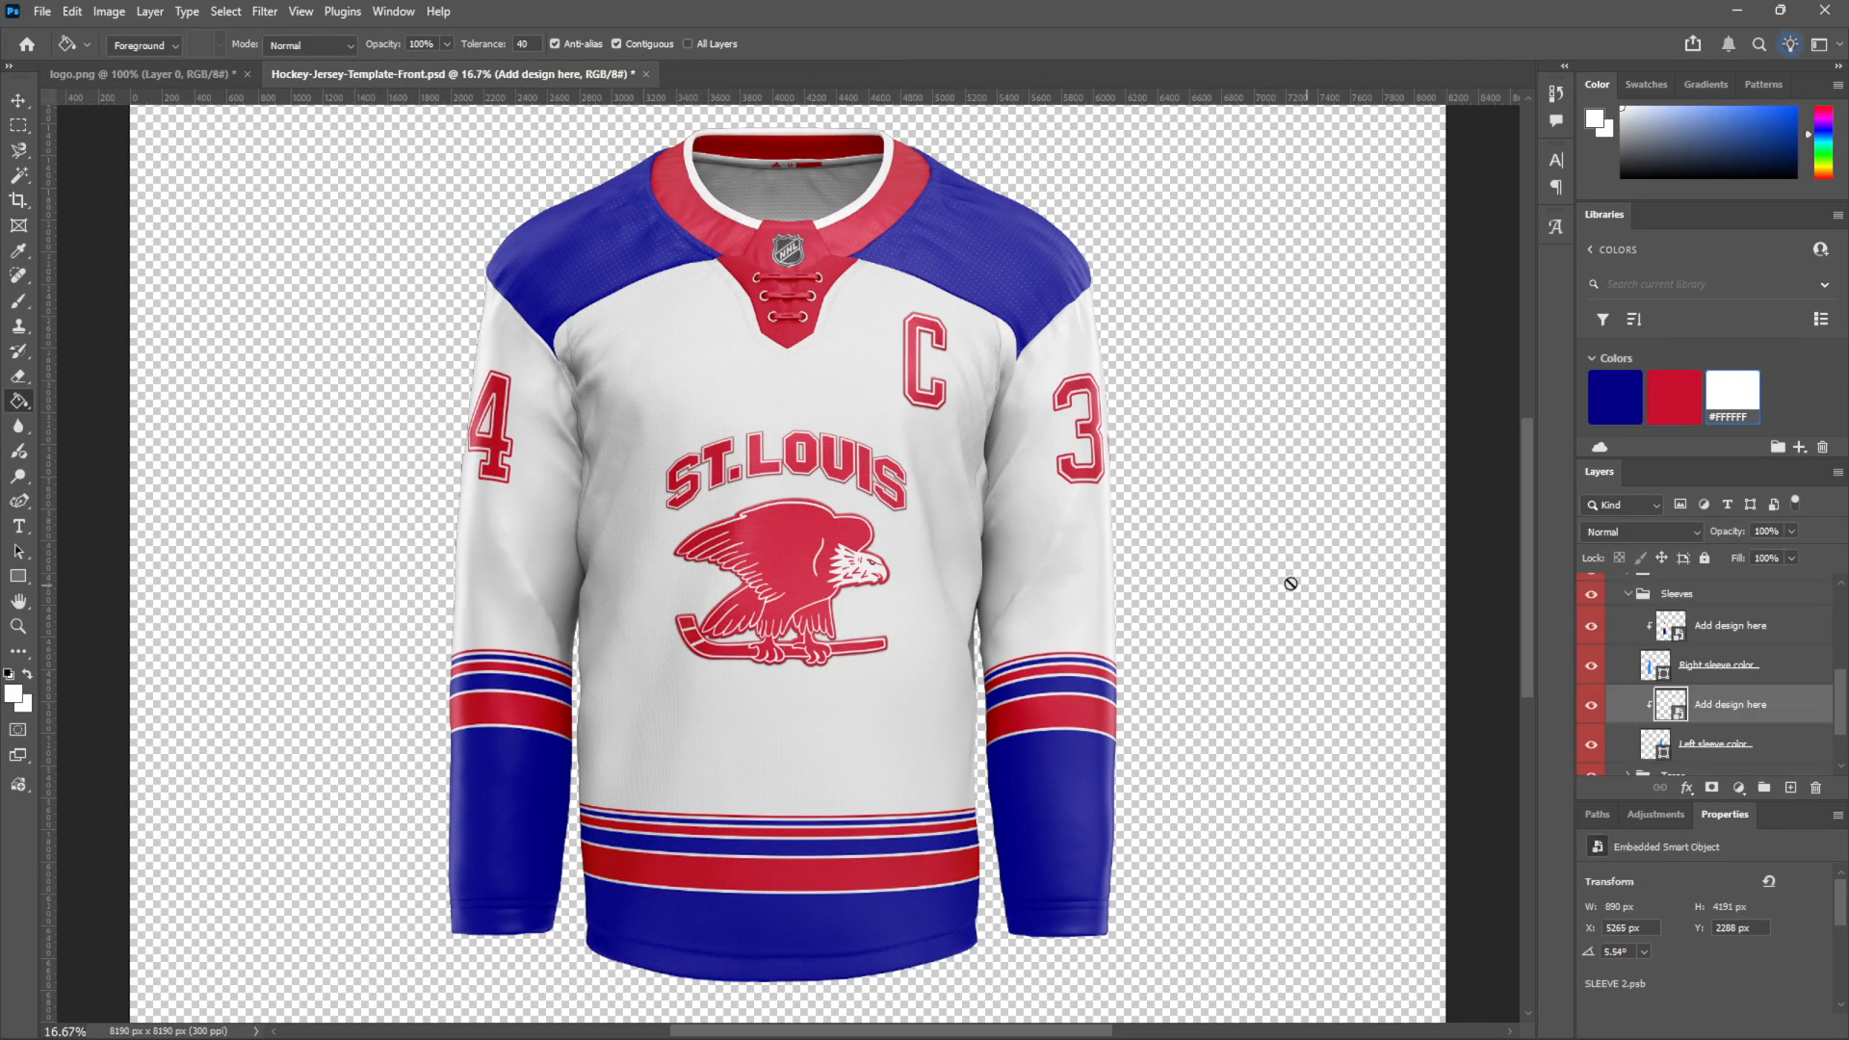
Open the right shoulder's Add Design here smart object, recolour its background white #FFFFFF, and save and close it
{"action": "scroll", "coordinate": [1691, 668], "scroll_direction": "up", "scroll_amount": 2}
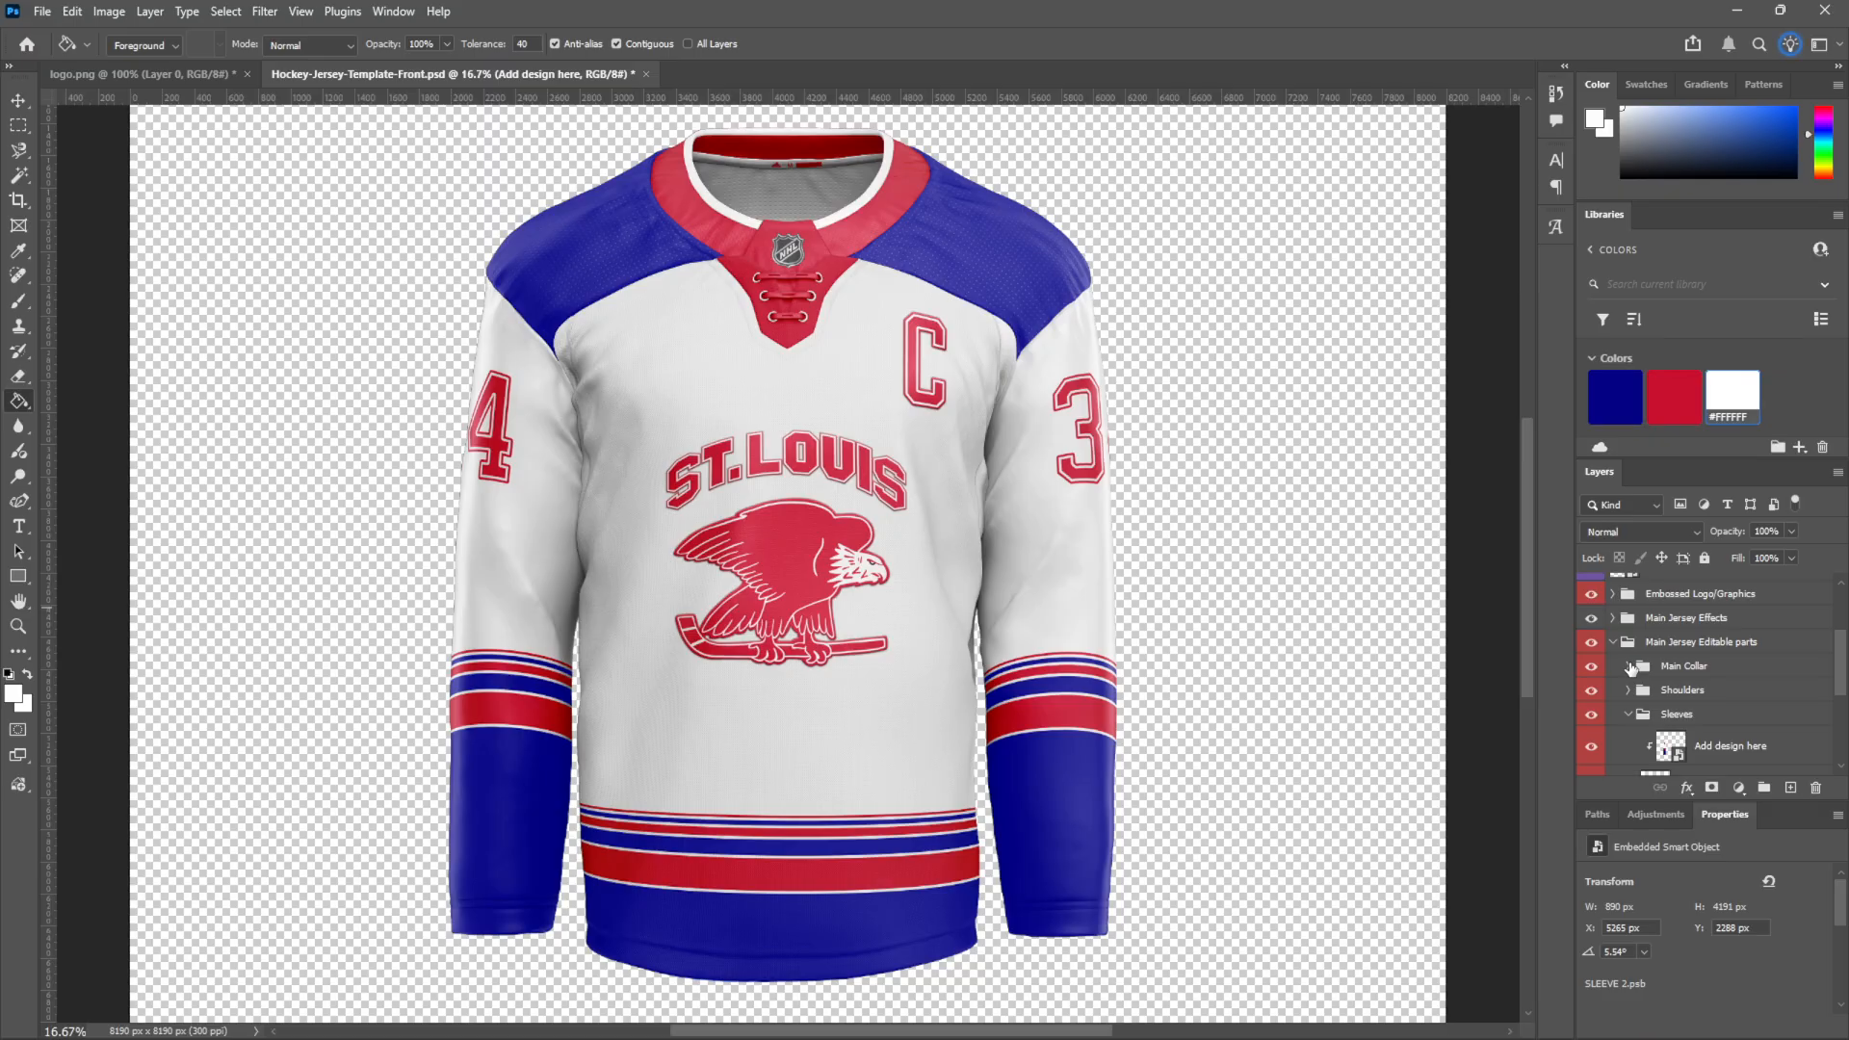
{"action": "left_click", "coordinate": [1628, 690]}
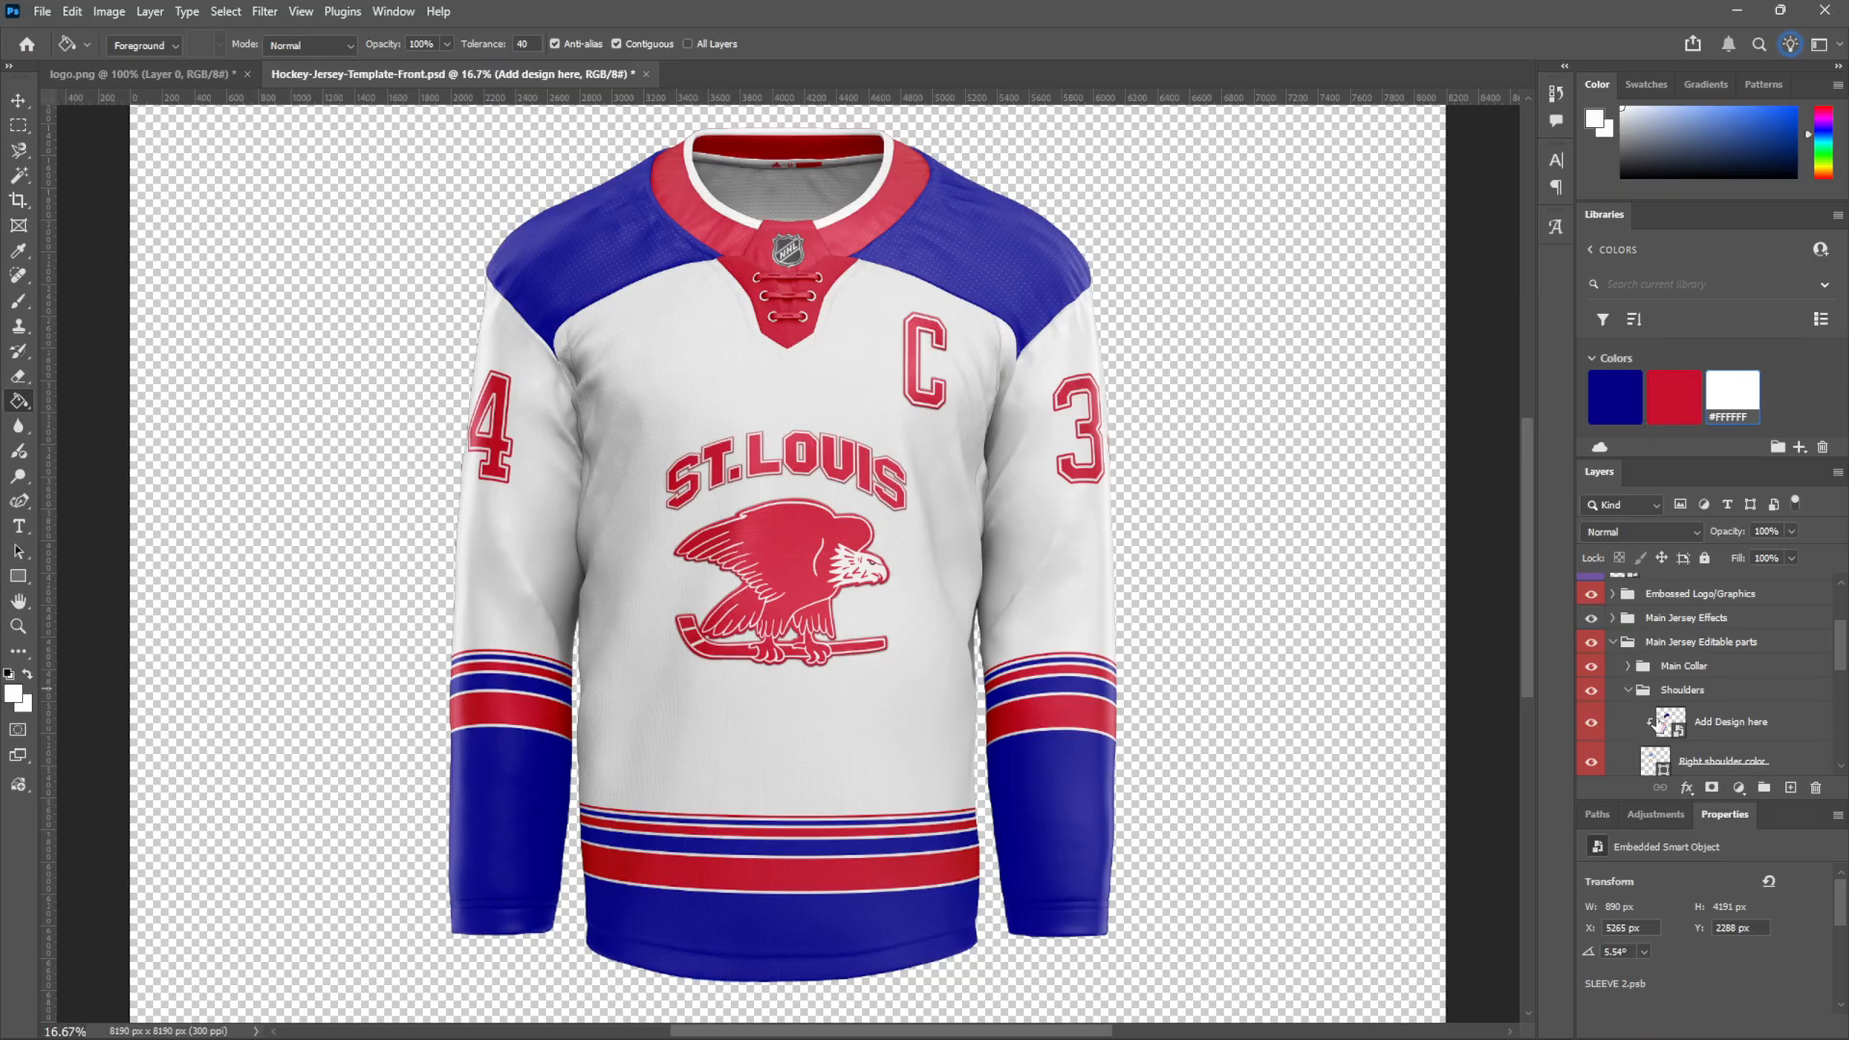
{"action": "double_click", "coordinate": [1661, 722]}
{"action": "left_click", "coordinate": [1724, 413]}
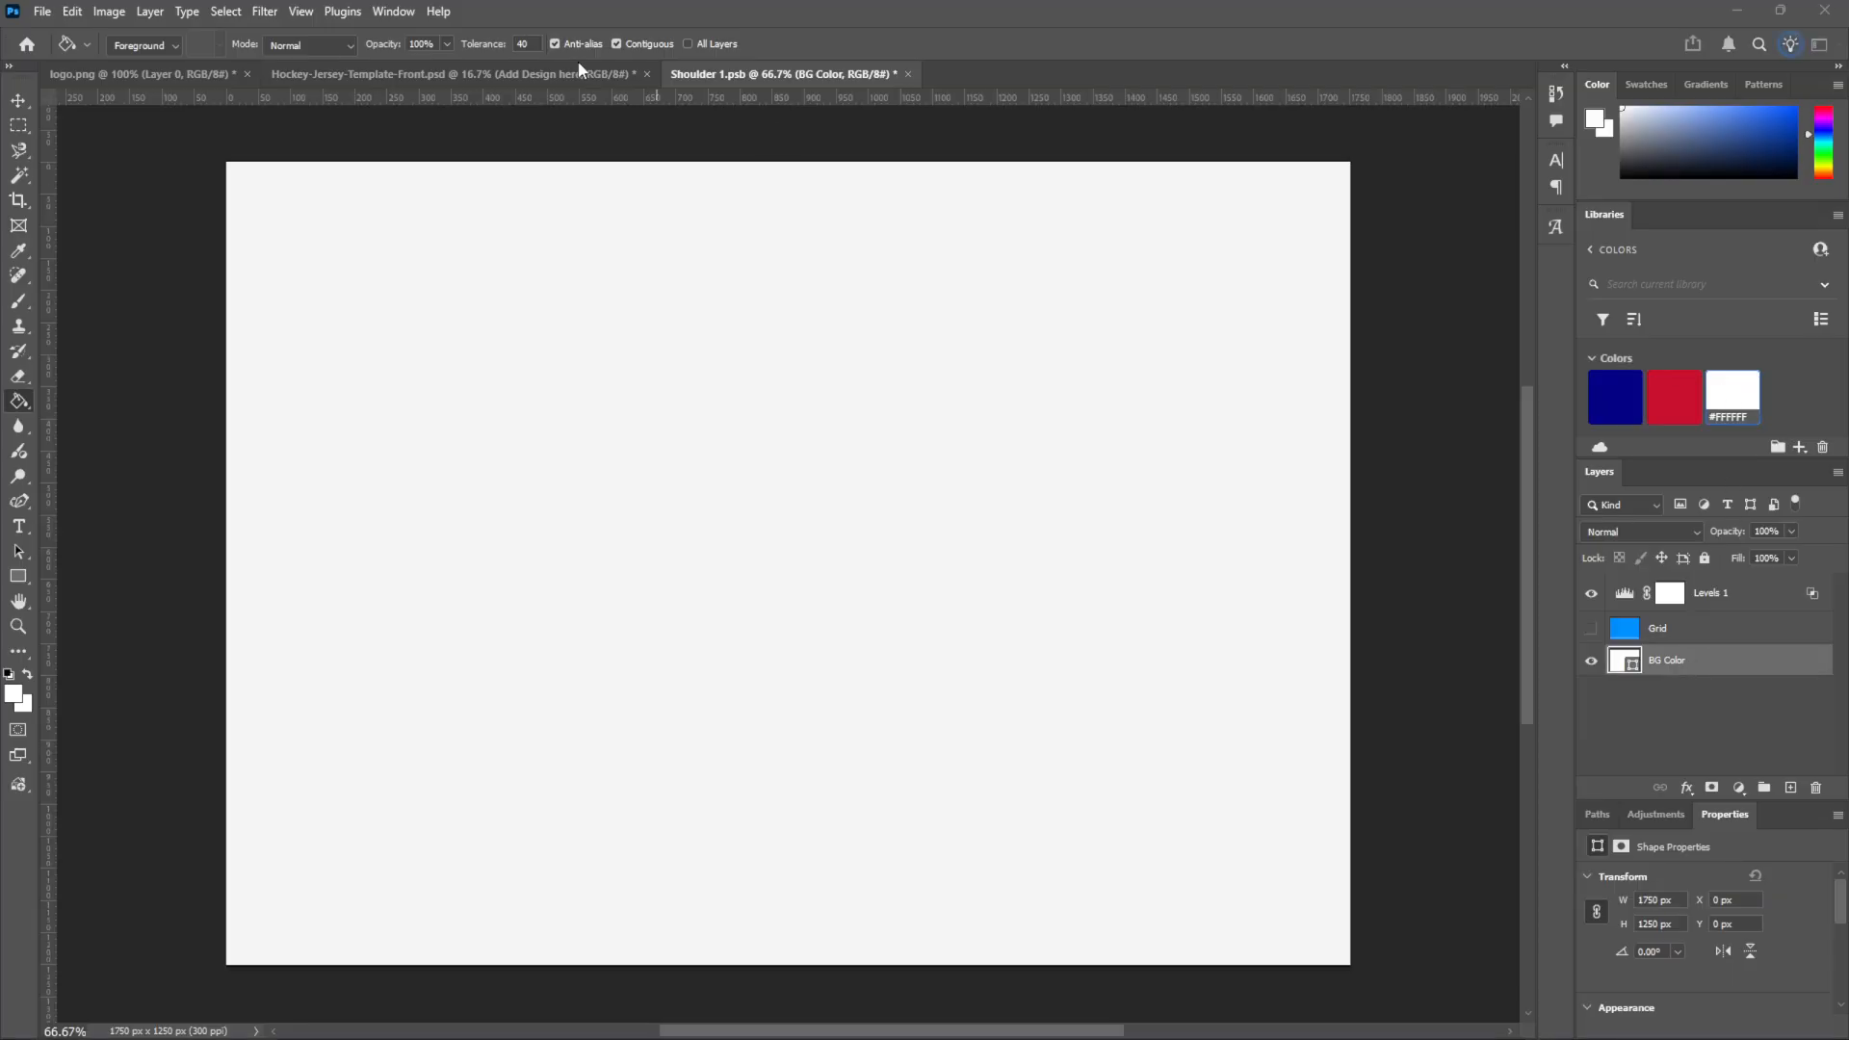
{"action": "left_click", "coordinate": [907, 74]}
{"action": "left_click", "coordinate": [878, 390]}
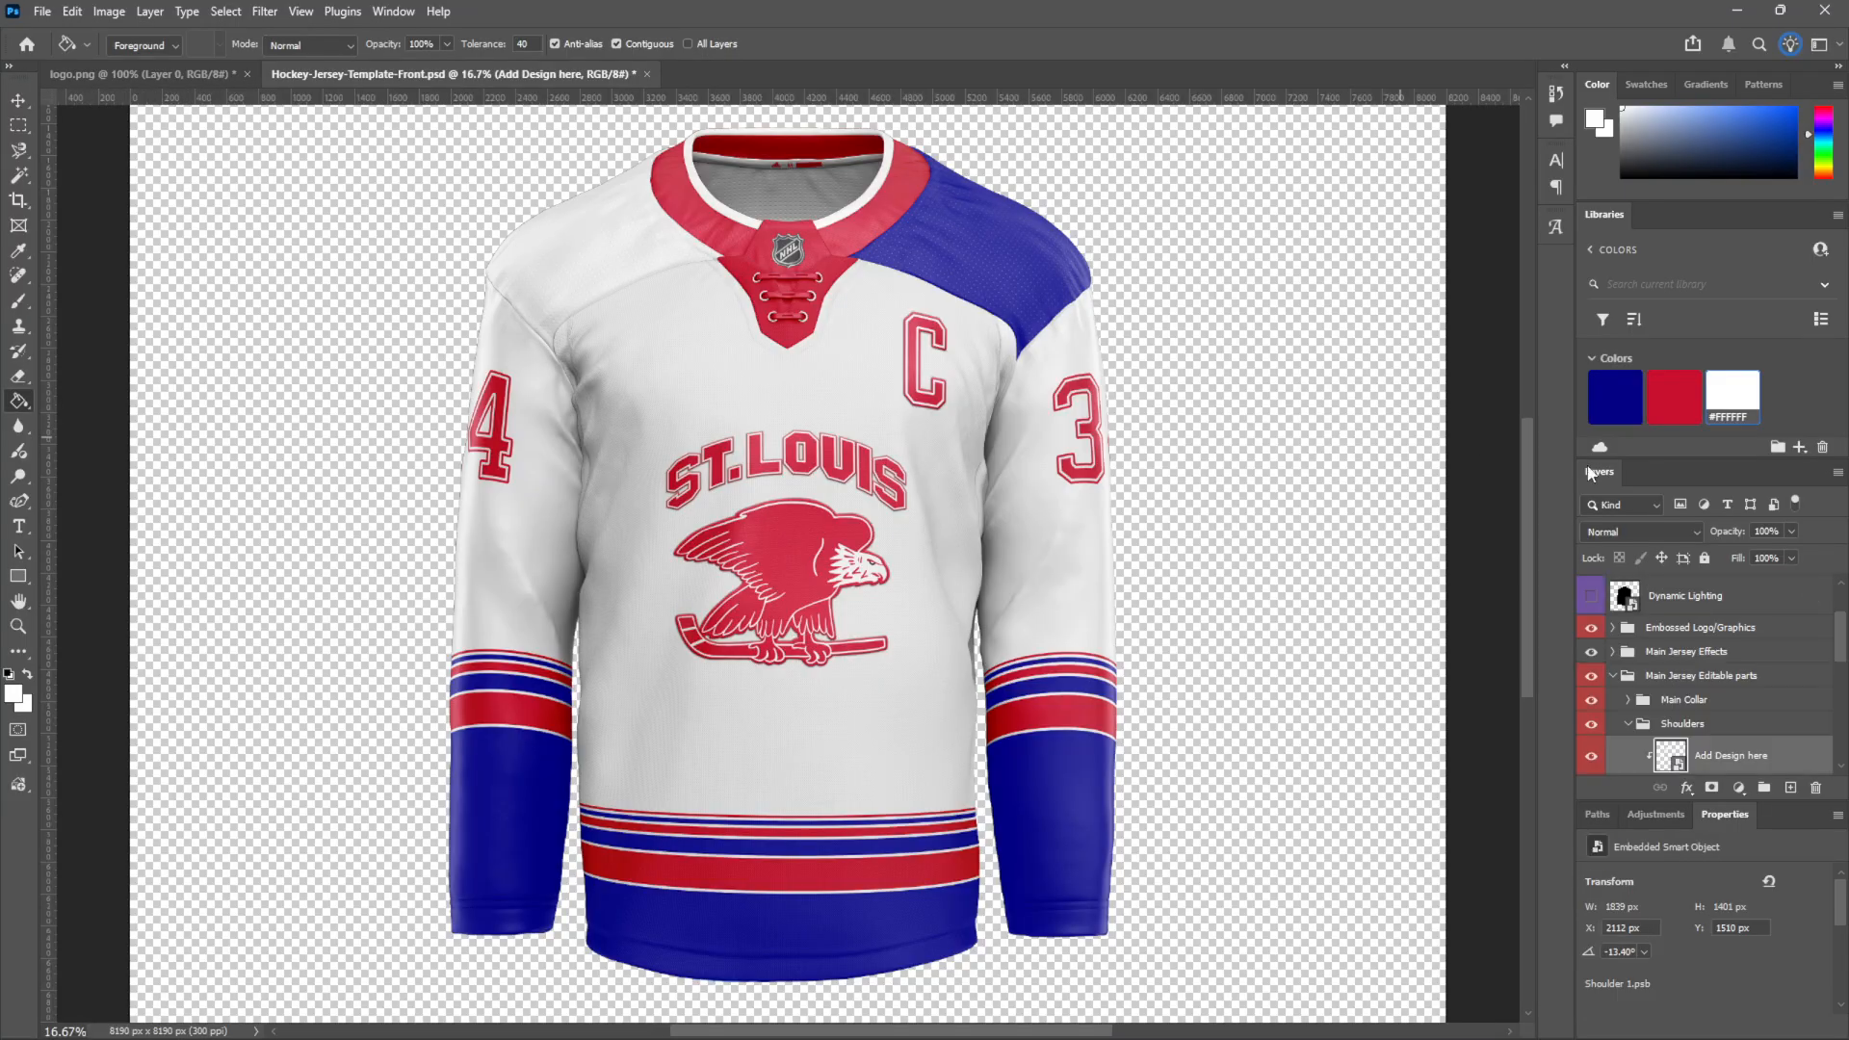
Open the left shoulder's Add design here smart object, recolour its background white #FFFFFF, and save and close it
{"action": "double_click", "coordinate": [1670, 694]}
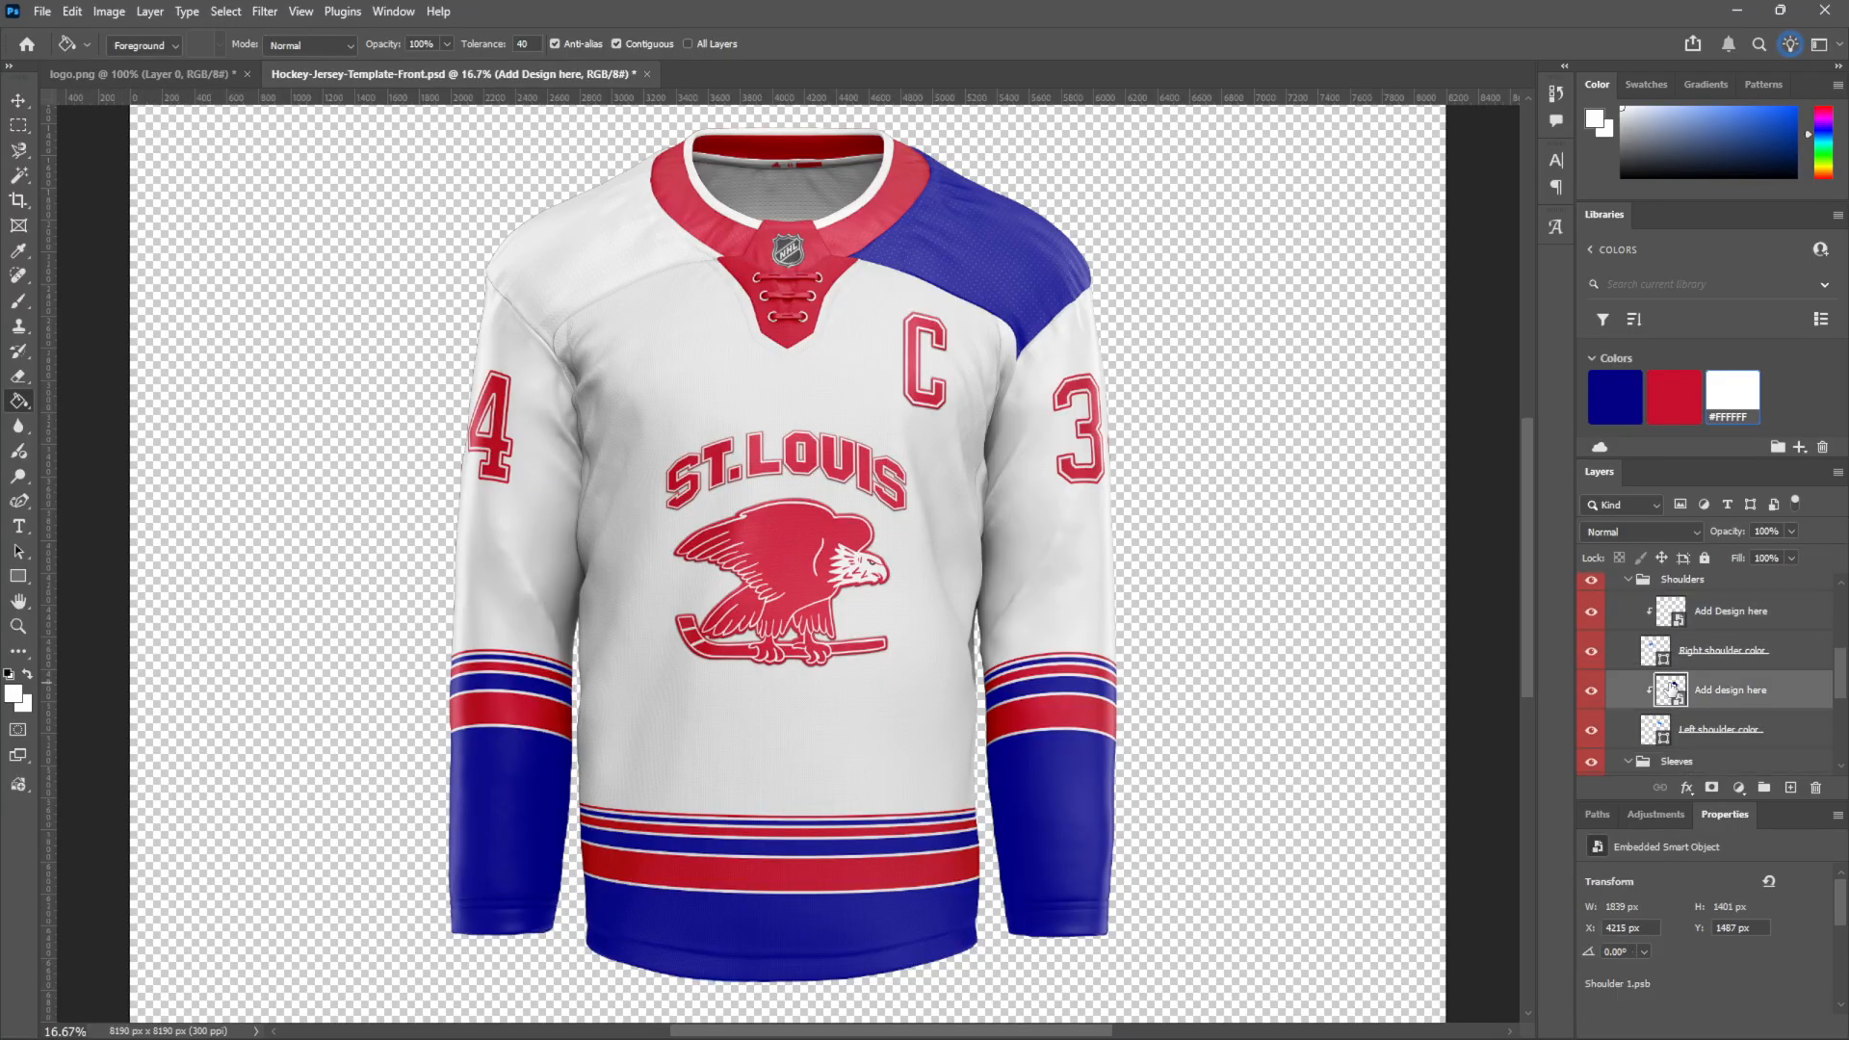
{"action": "left_click", "coordinate": [1342, 298]}
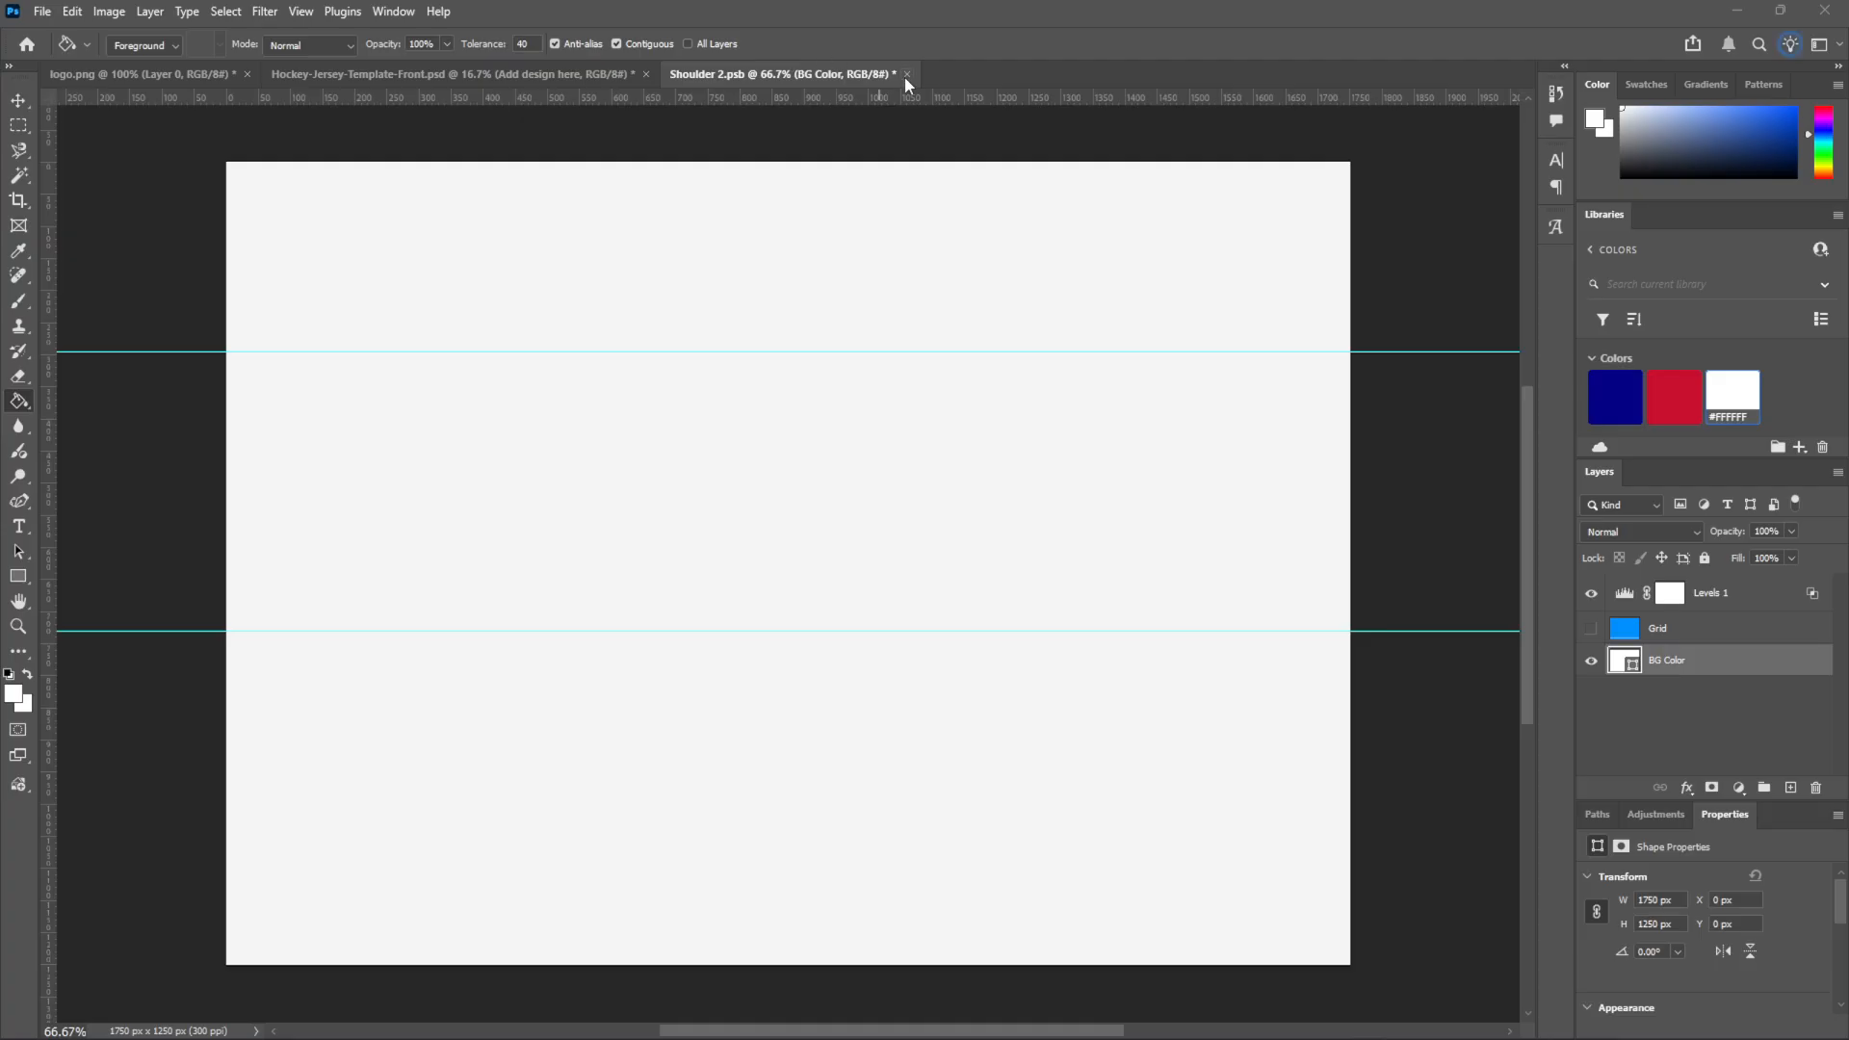
{"action": "left_click", "coordinate": [906, 75]}
{"action": "left_click", "coordinate": [887, 391]}
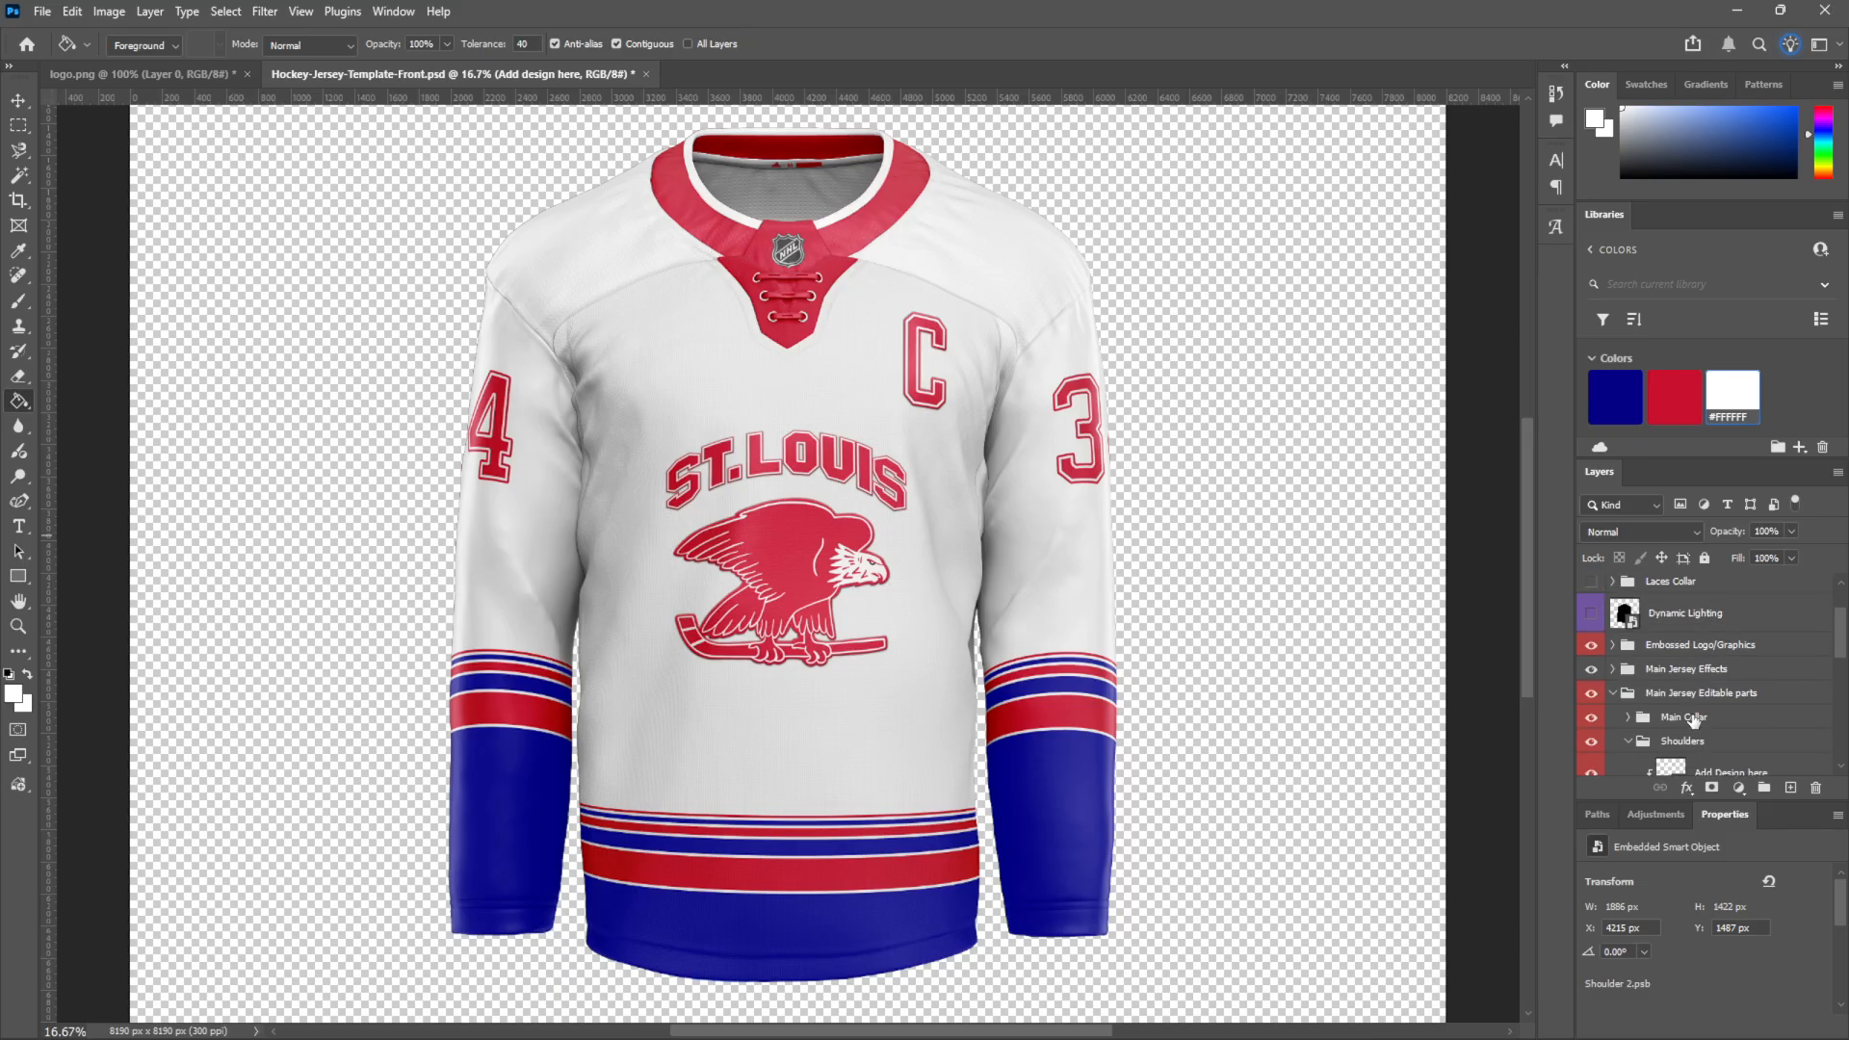
{"action": "scroll", "coordinate": [1693, 722], "scroll_direction": "up", "scroll_amount": 2}
{"action": "left_click", "coordinate": [1611, 645]}
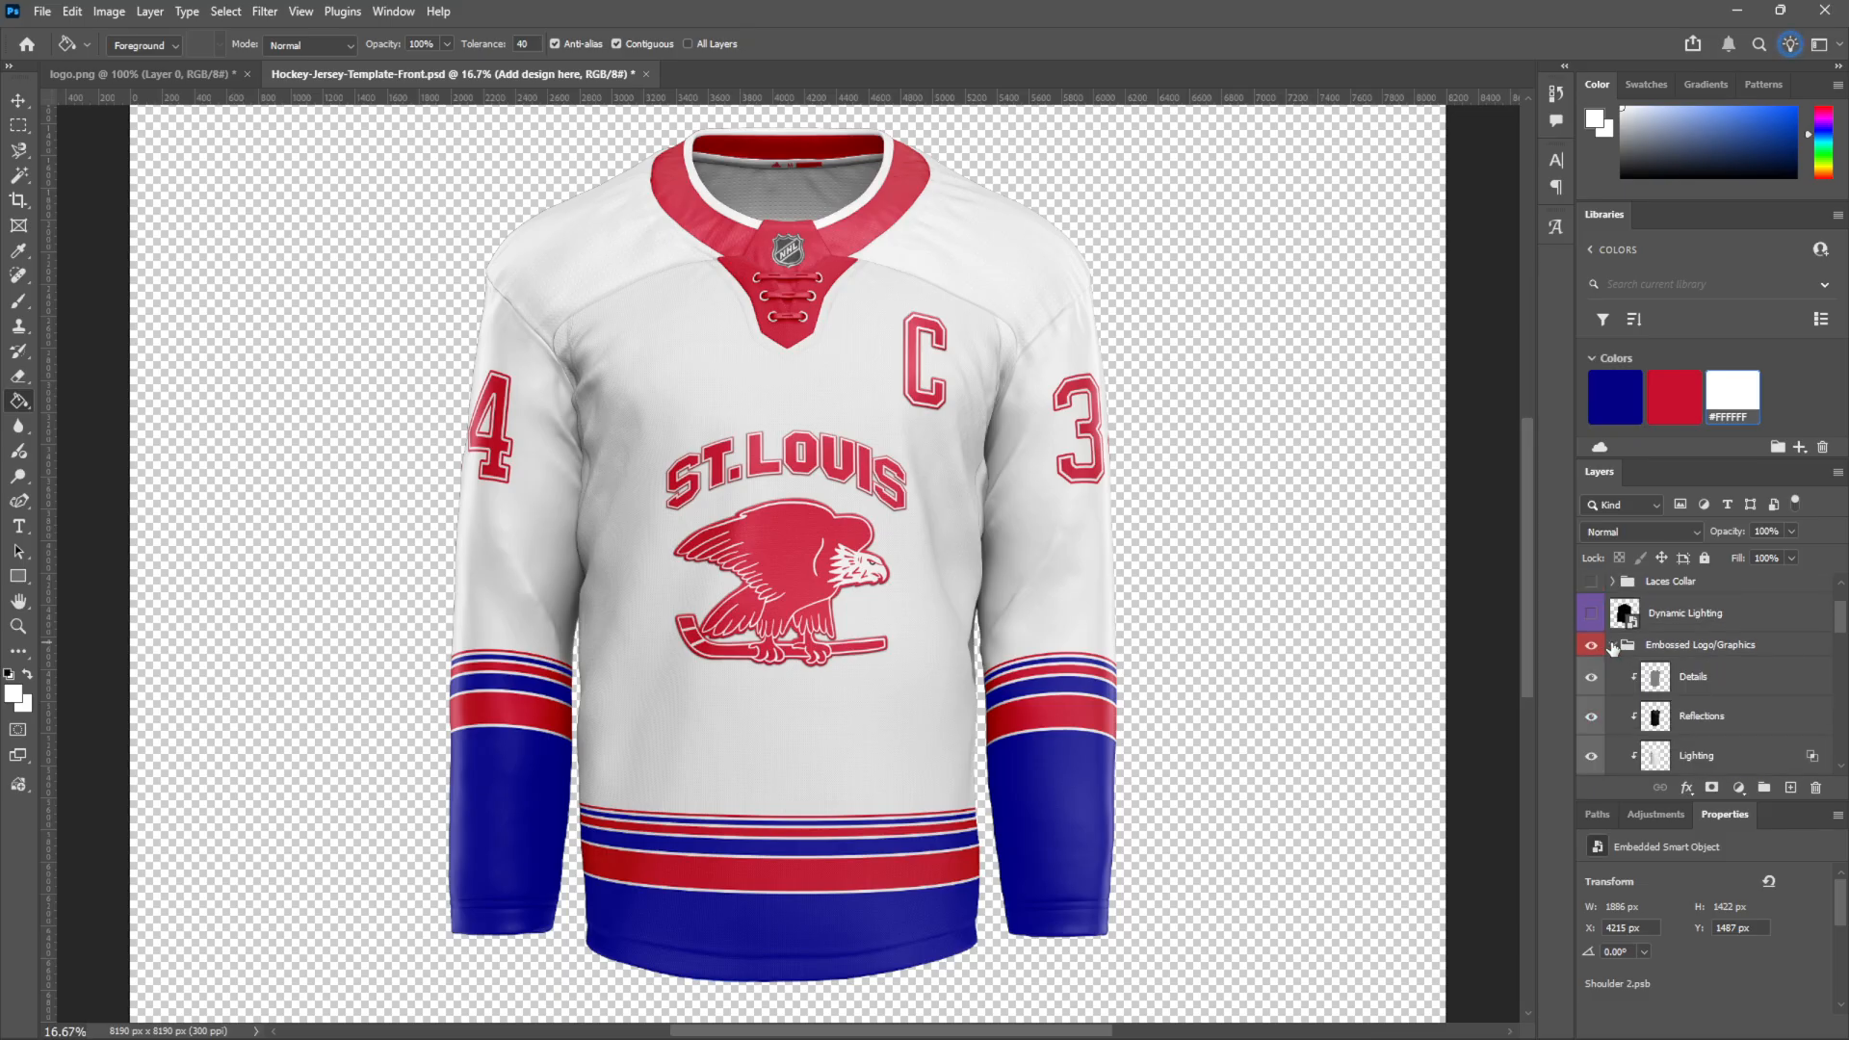
{"action": "left_click", "coordinate": [1612, 646]}
Open the Back stripe1 smart object in the Main Collar group, recolour its background navy #040284, and save and close it
{"action": "scroll", "coordinate": [1628, 652], "scroll_direction": "down", "scroll_amount": 2}
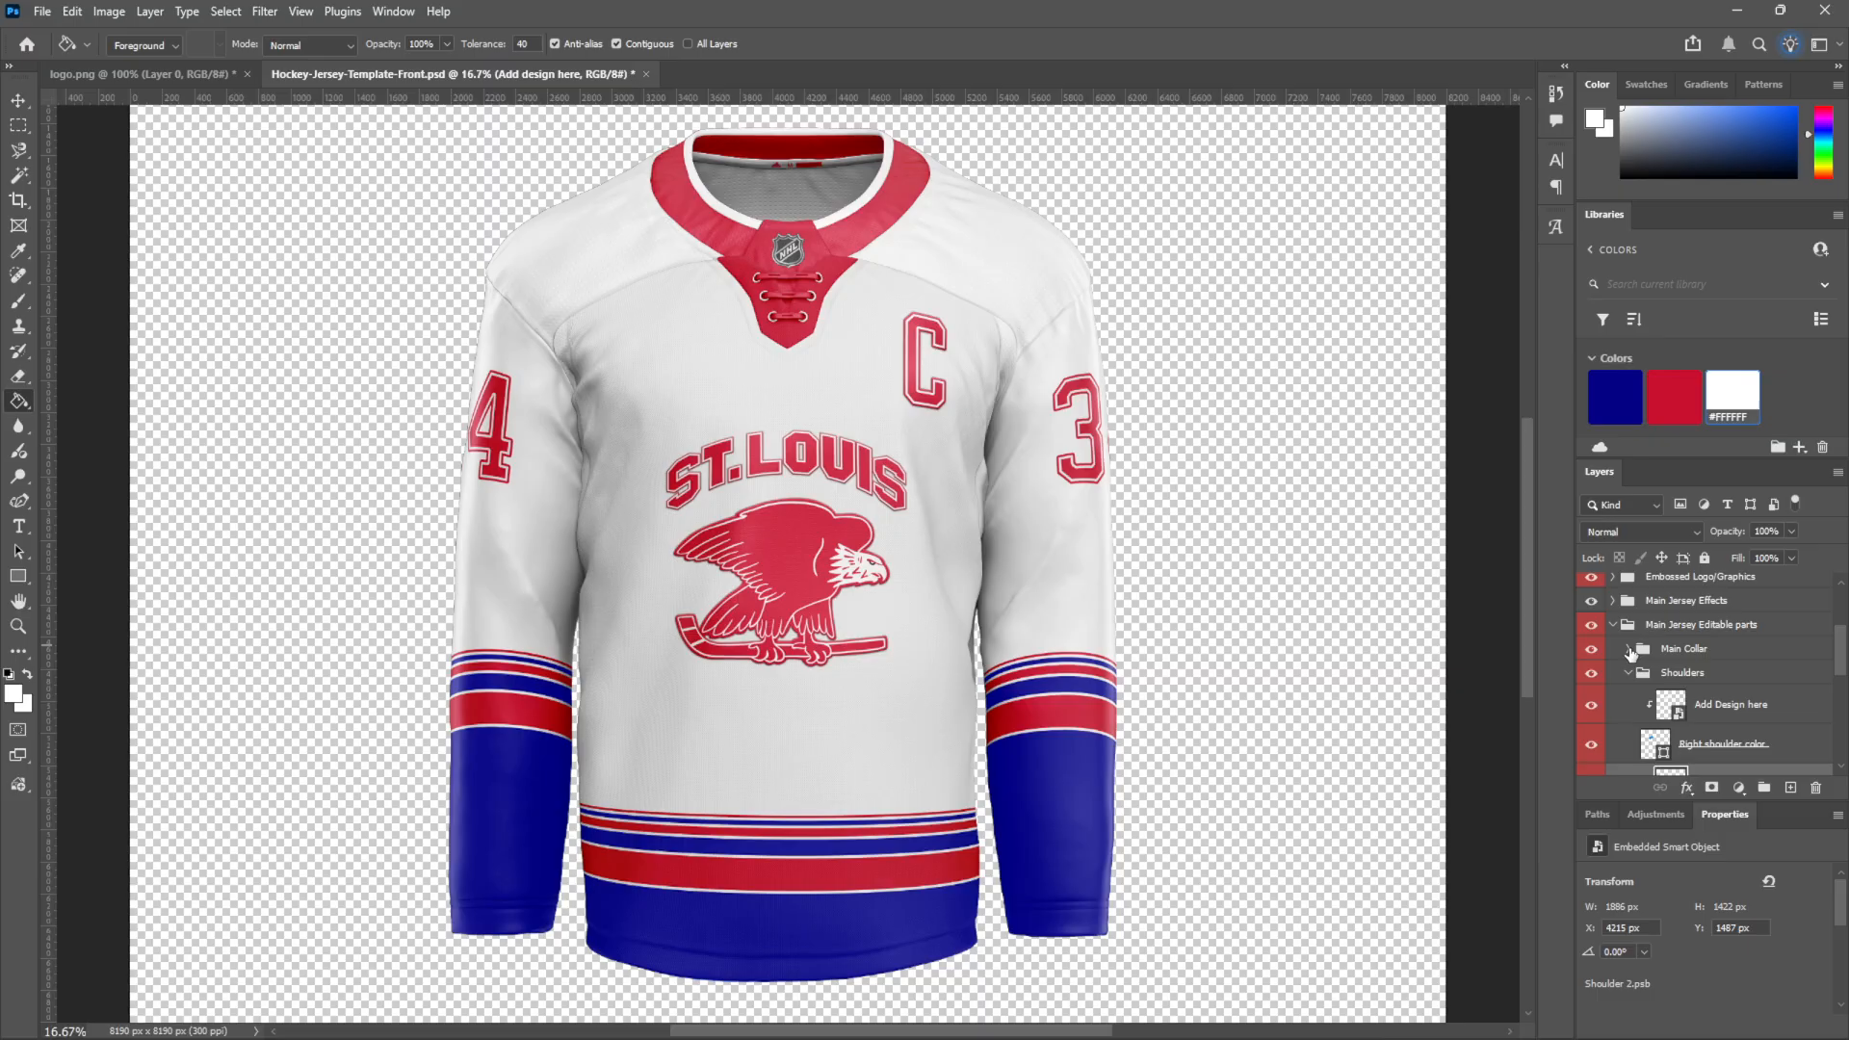
{"action": "left_click", "coordinate": [1629, 650]}
{"action": "scroll", "coordinate": [1711, 656], "scroll_direction": "down", "scroll_amount": 2}
{"action": "scroll", "coordinate": [1706, 668], "scroll_direction": "down", "scroll_amount": 2}
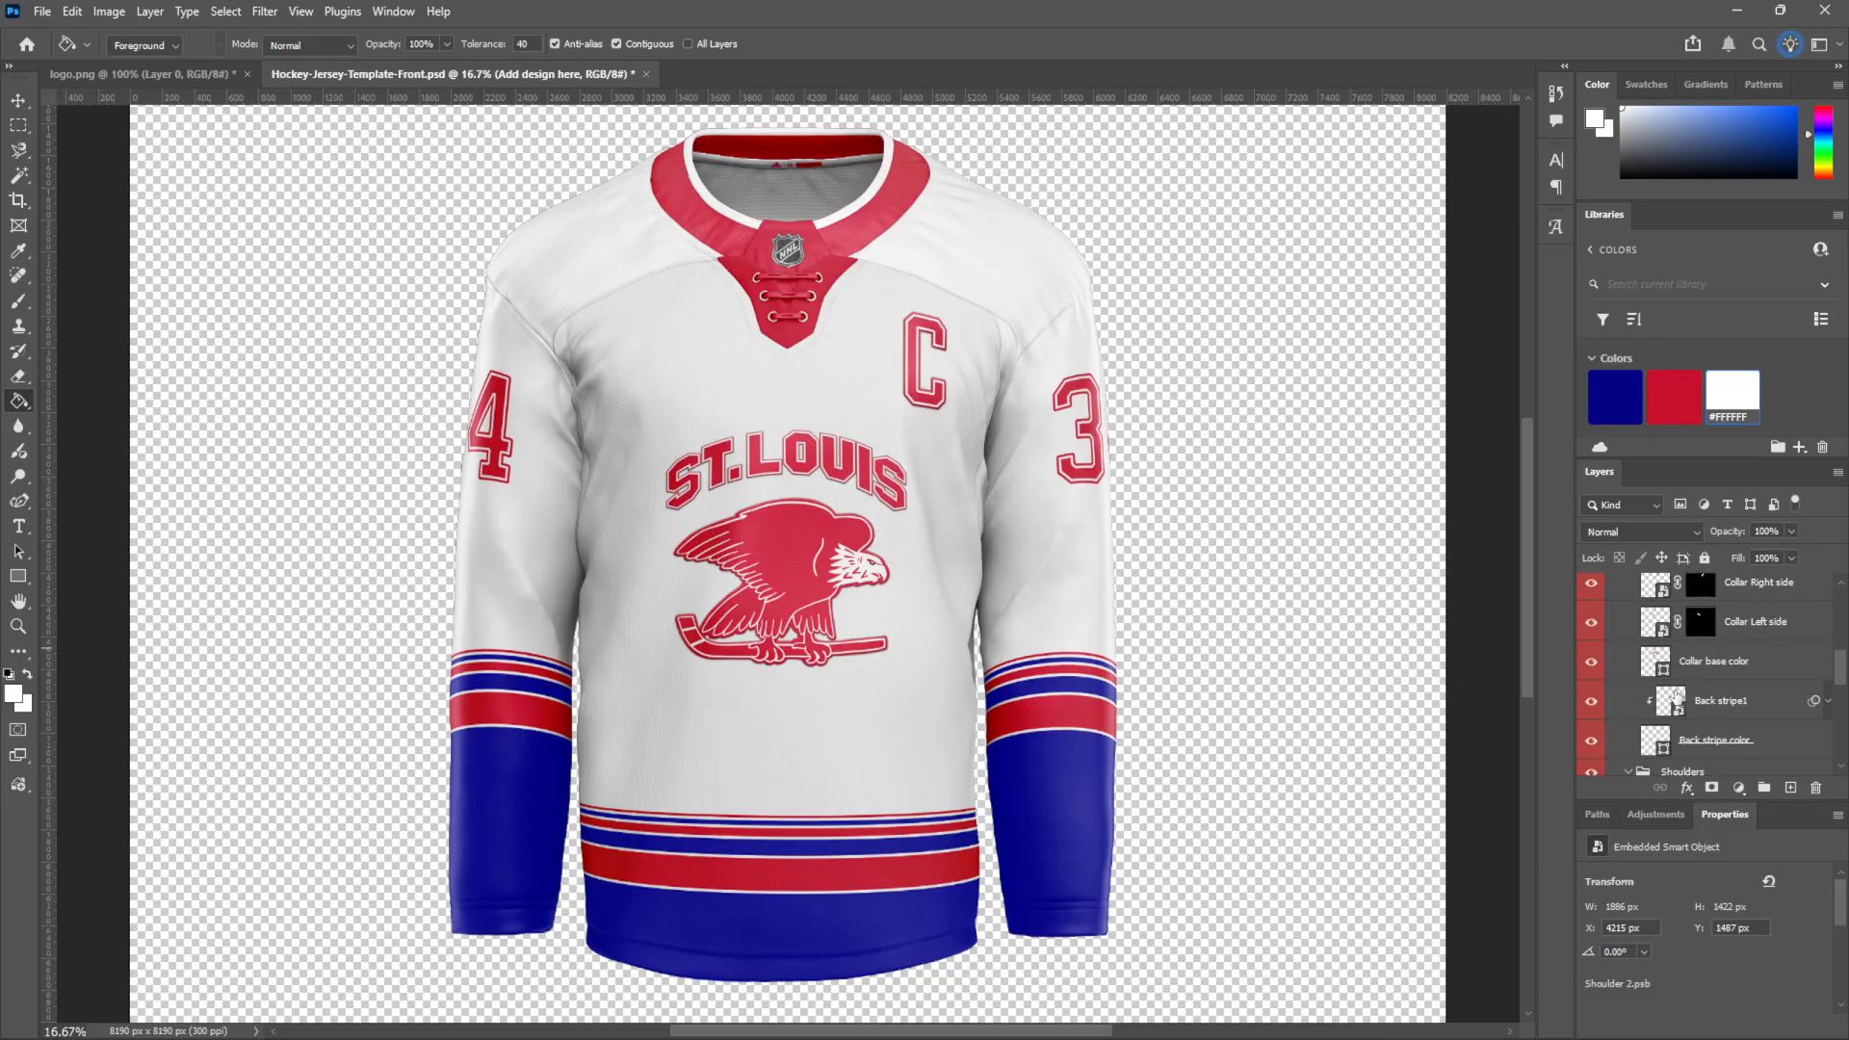
{"action": "double_click", "coordinate": [1677, 697]}
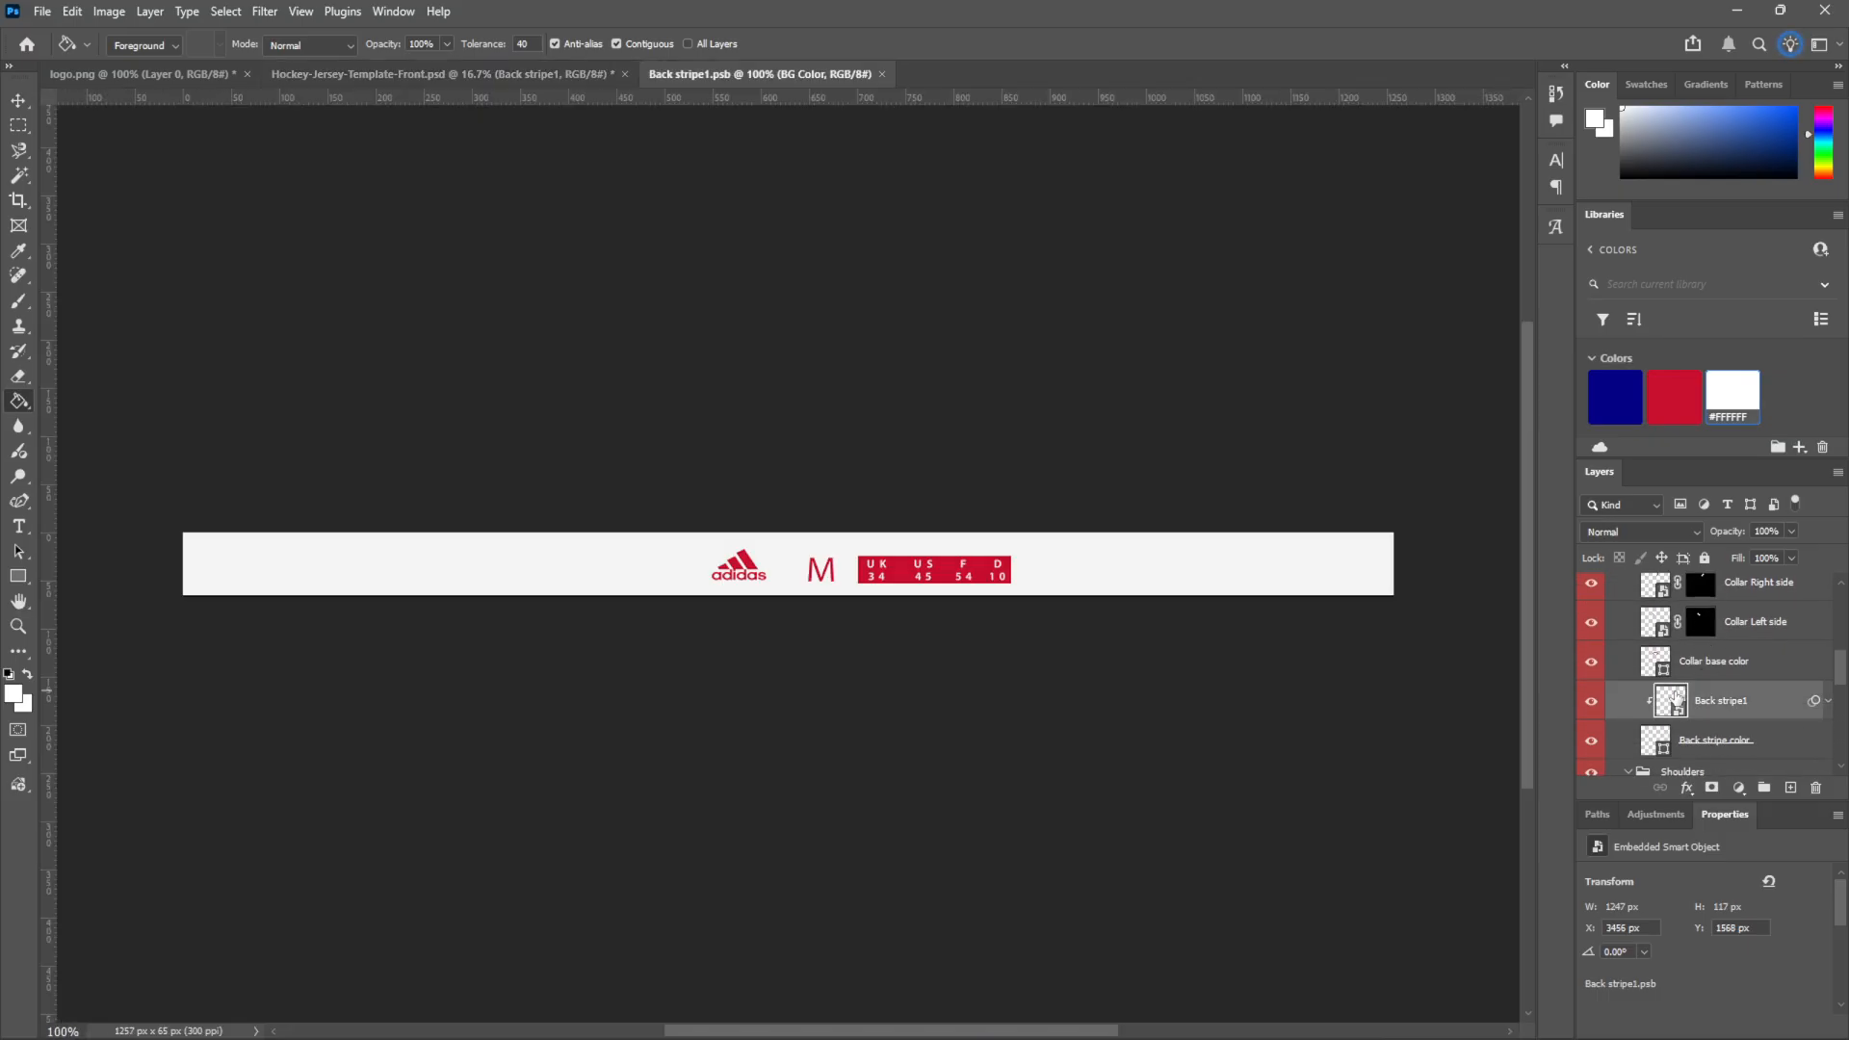
{"action": "left_click", "coordinate": [1615, 397]}
{"action": "key", "text": "ctrl+s"}
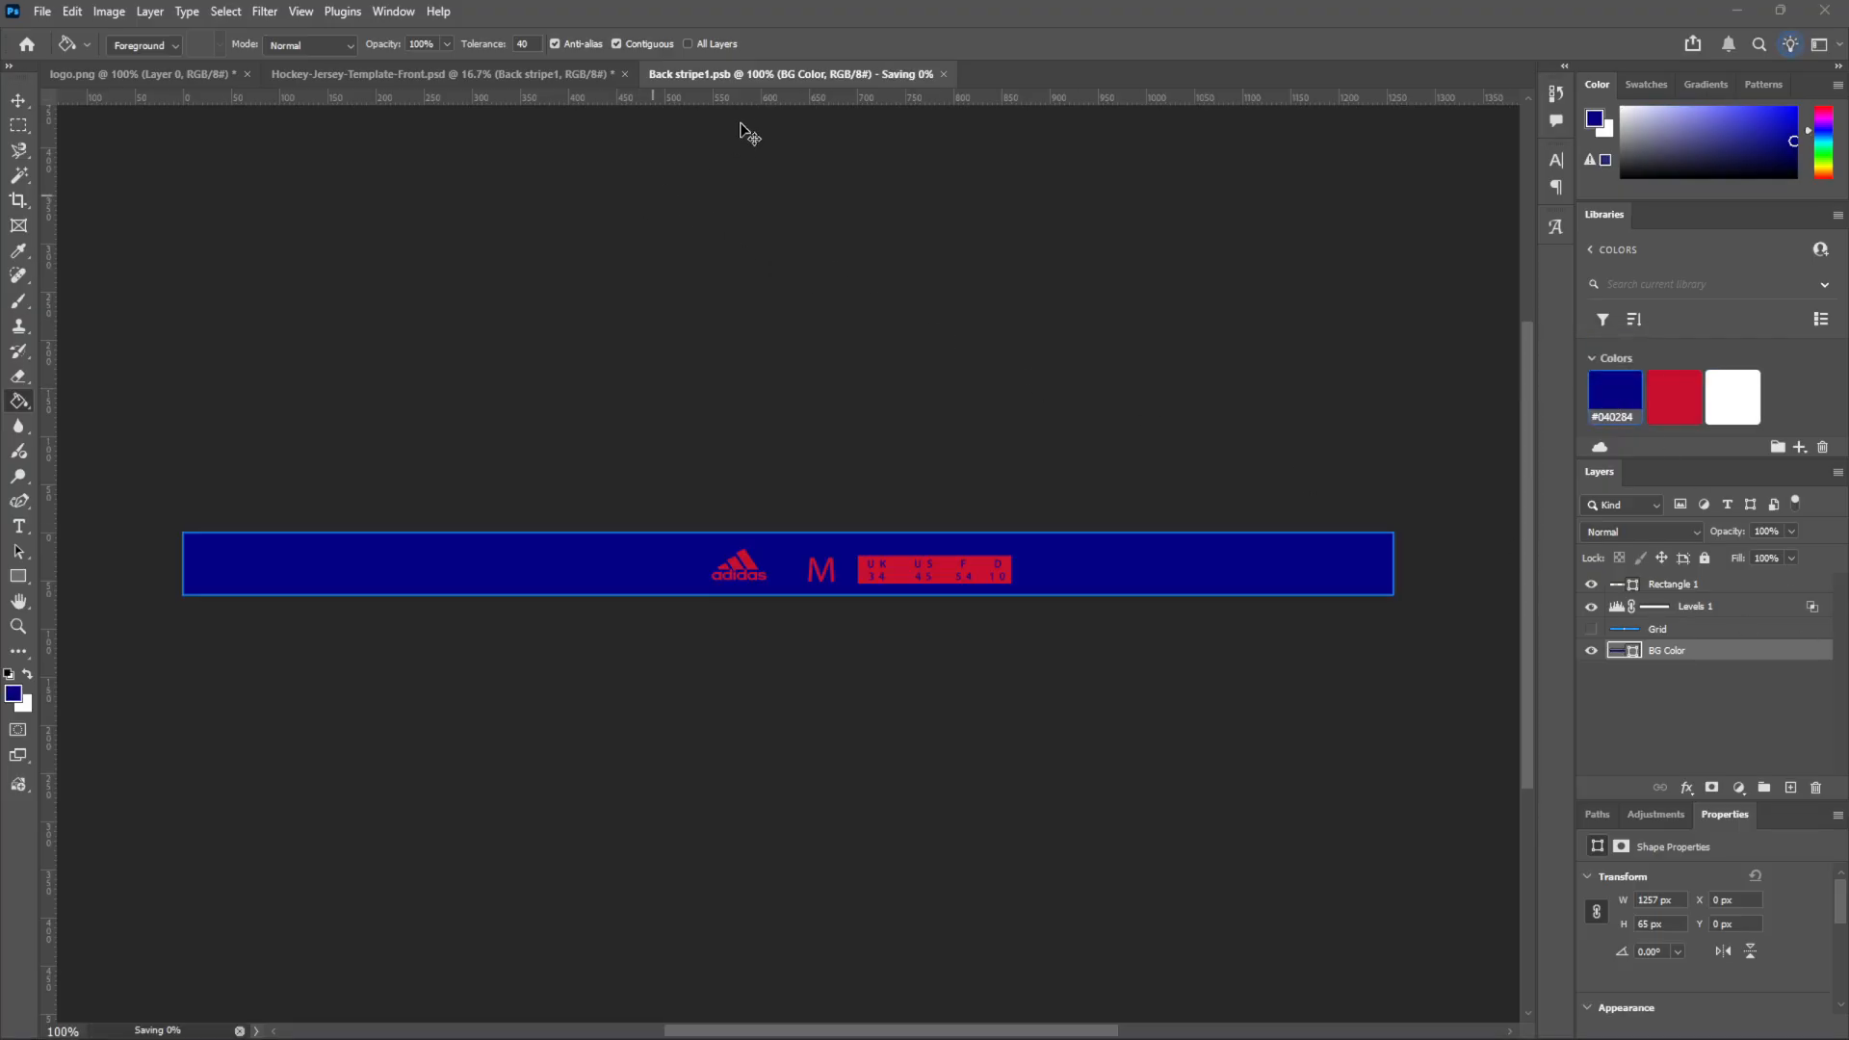
{"action": "left_click", "coordinate": [524, 75]}
{"action": "left_click", "coordinate": [881, 74]}
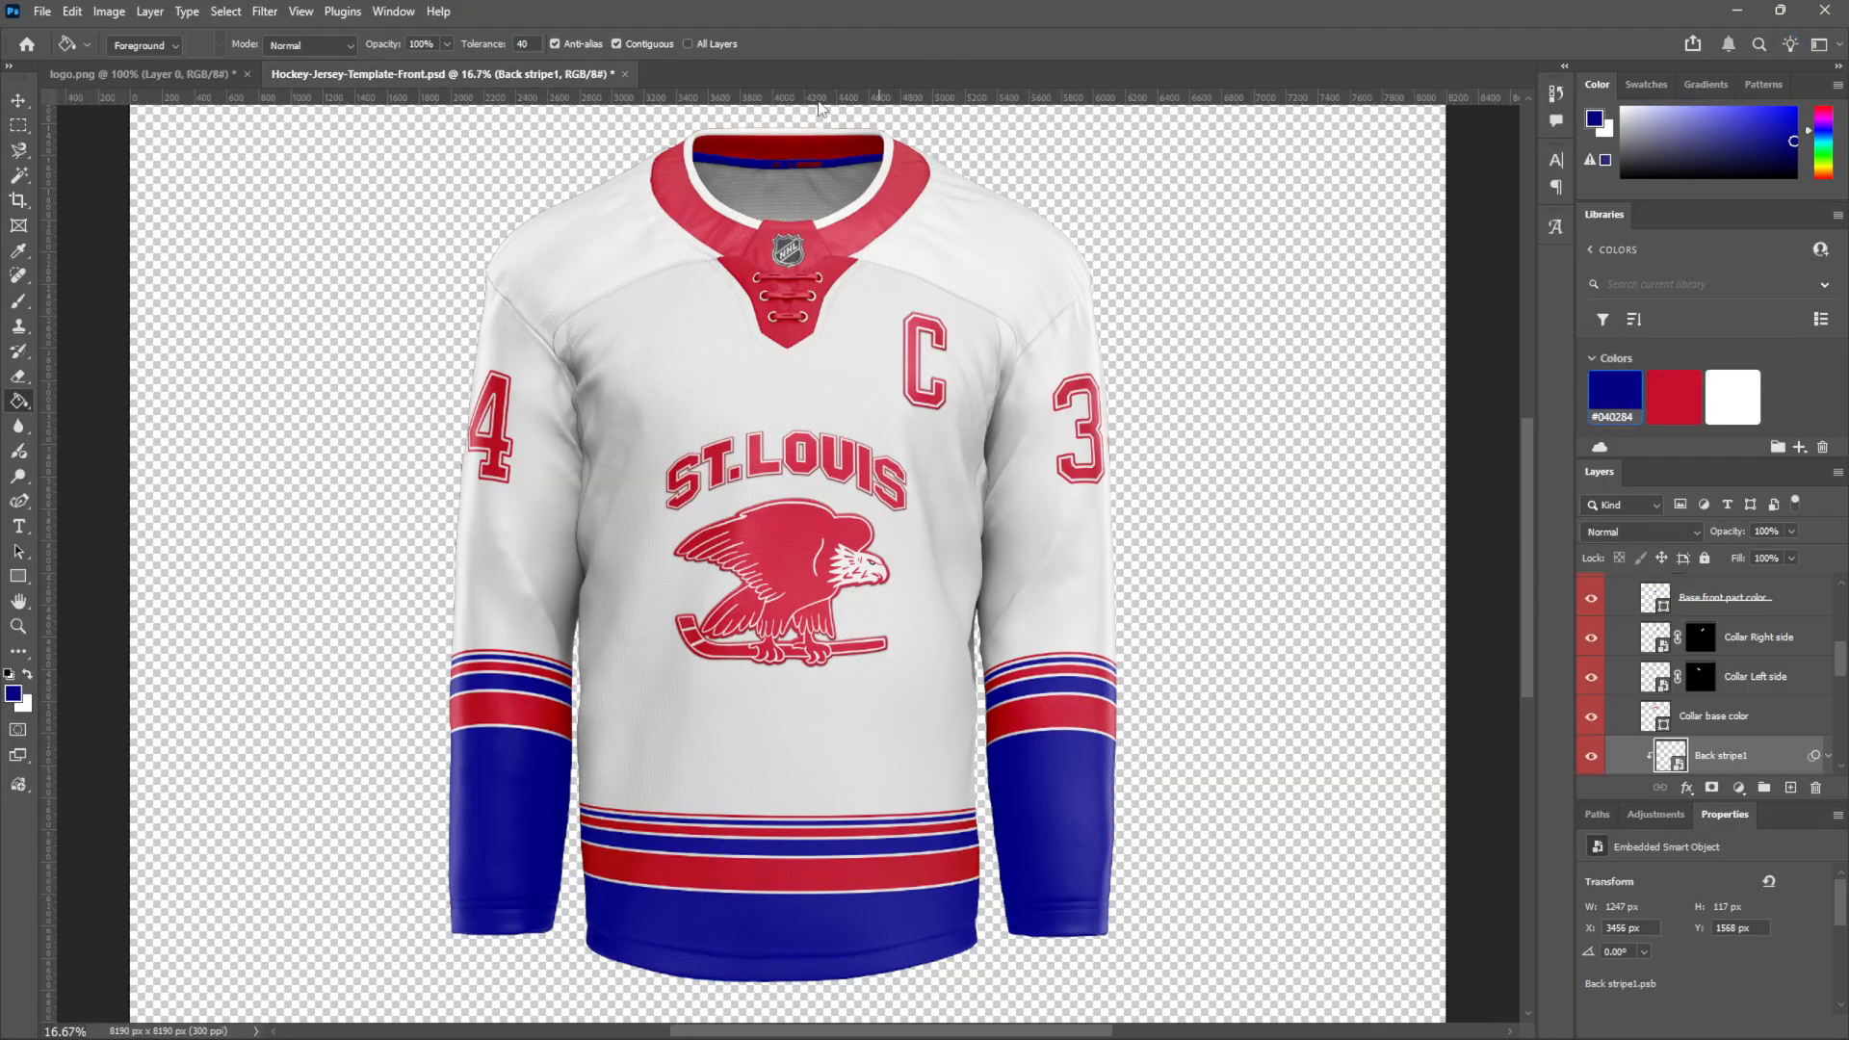
{"action": "left_click", "coordinate": [269, 375]}
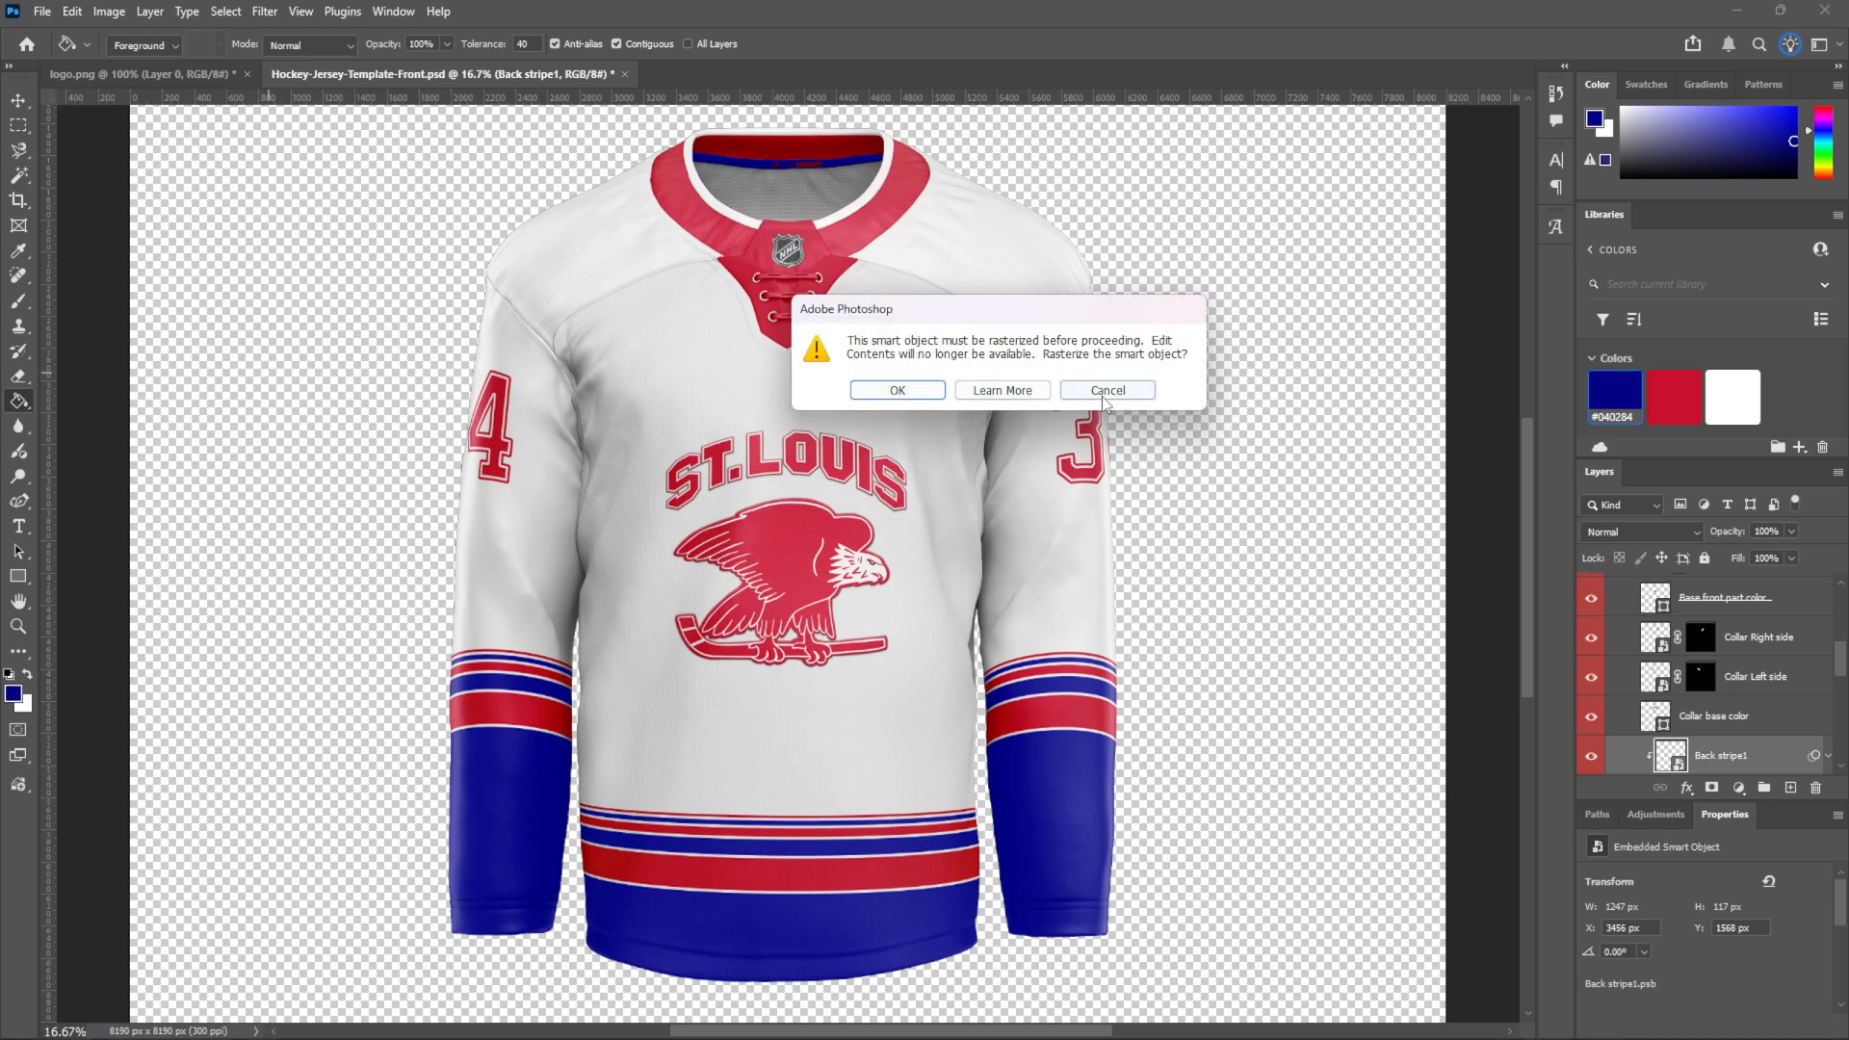
{"action": "left_click", "coordinate": [898, 390]}
Collapse the Main Jersey Editable parts group and deselect all layers with the Move tool
{"action": "scroll", "coordinate": [1703, 712], "scroll_direction": "up", "scroll_amount": 3}
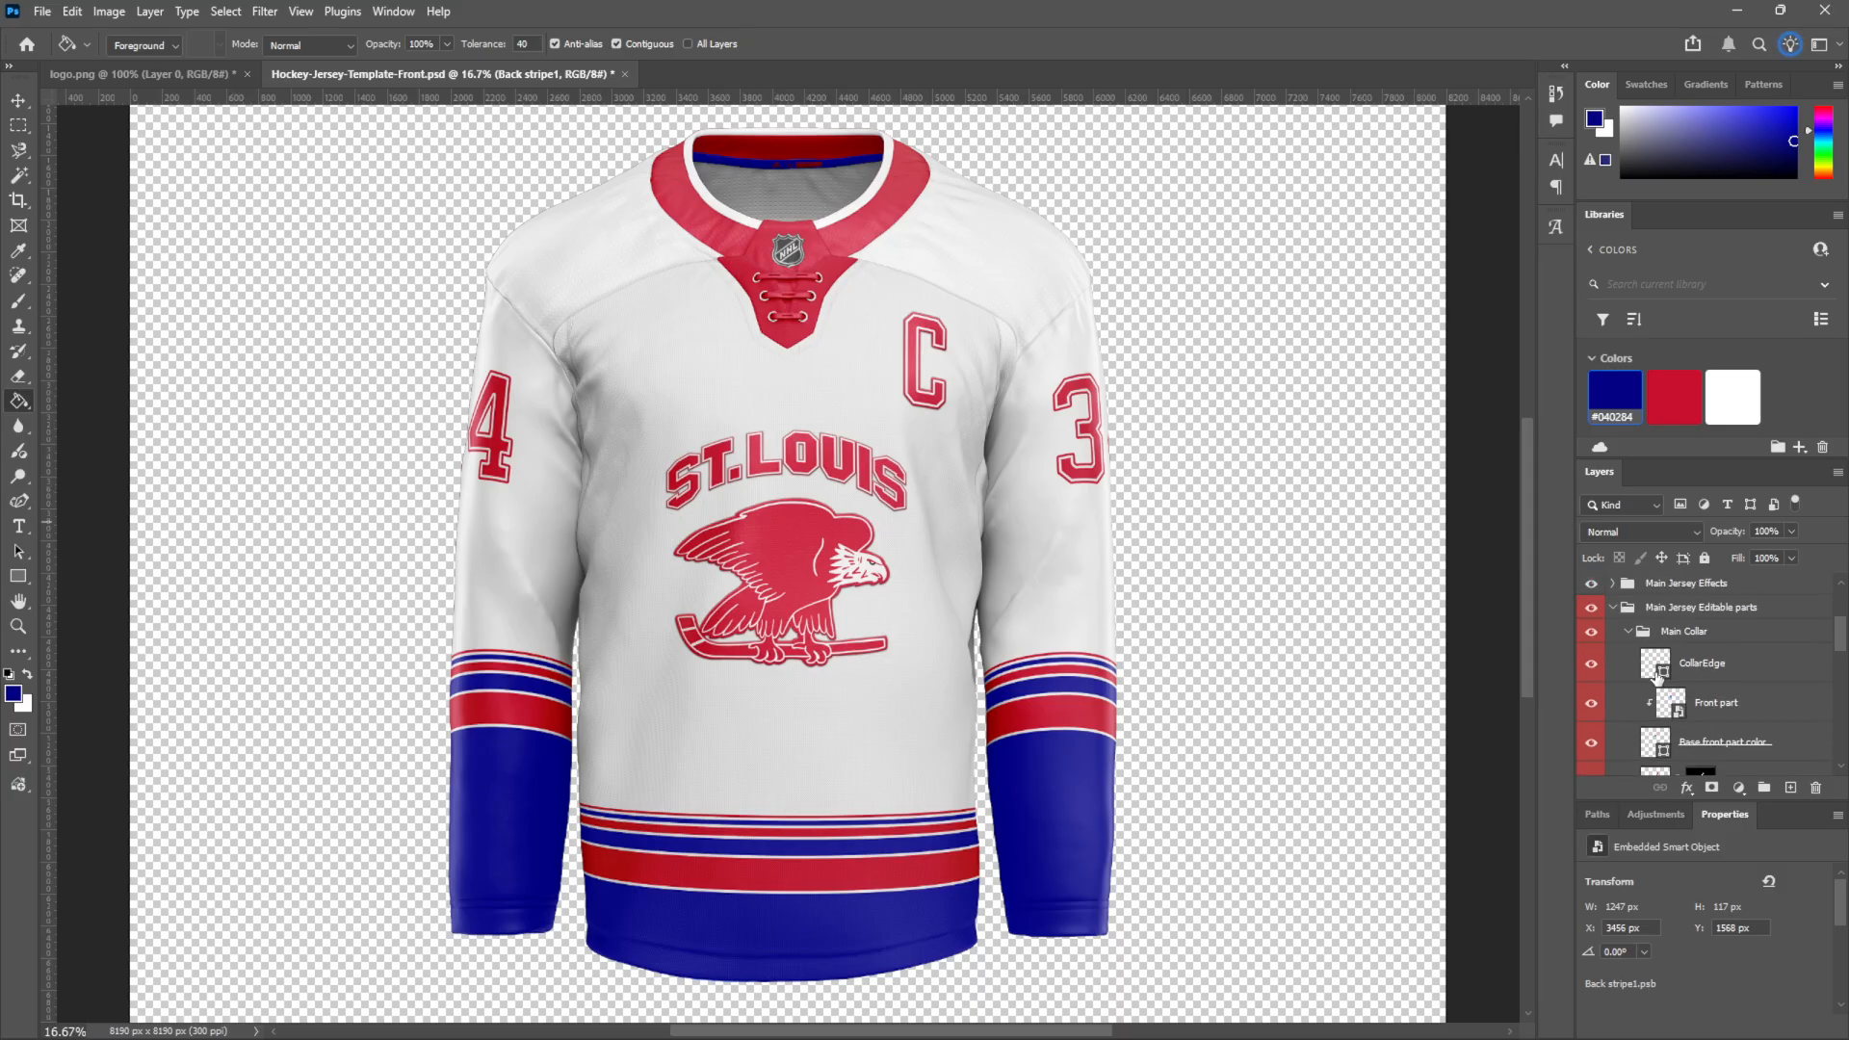
{"action": "left_click", "coordinate": [1615, 609]}
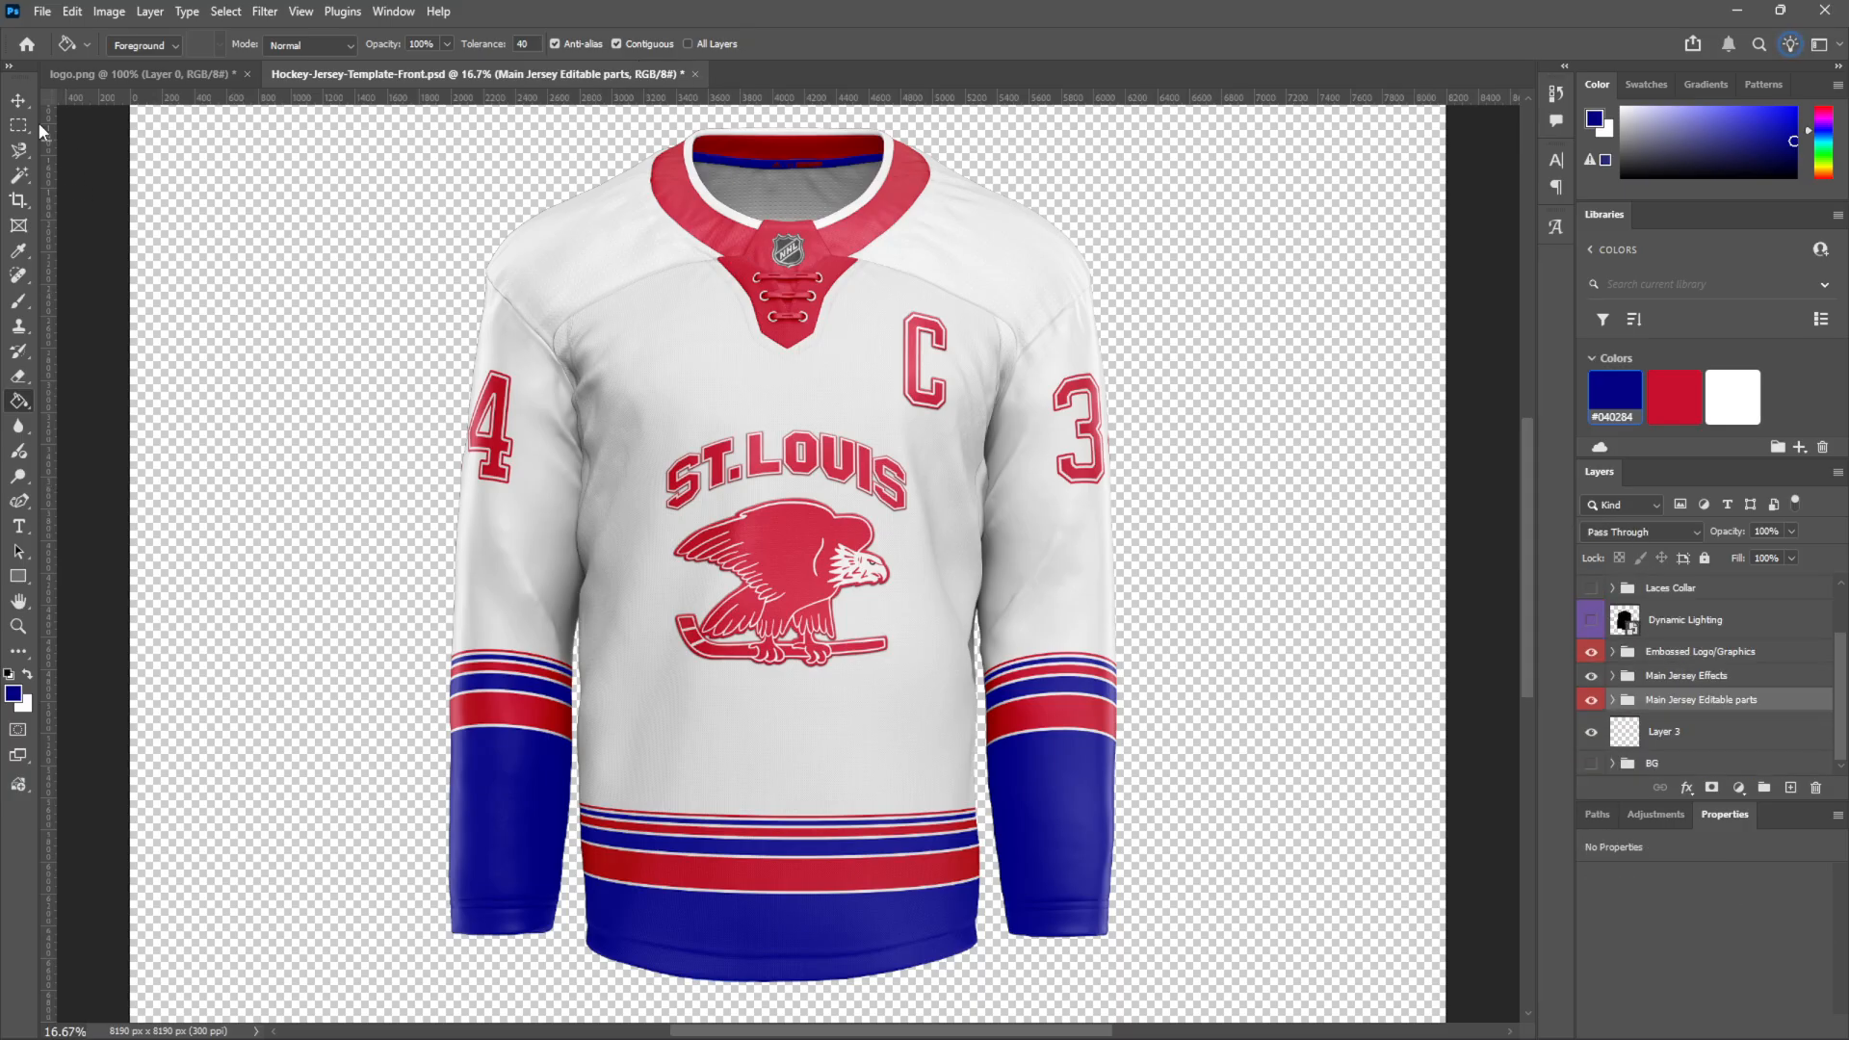
{"action": "left_click", "coordinate": [17, 100]}
{"action": "left_click", "coordinate": [231, 281]}
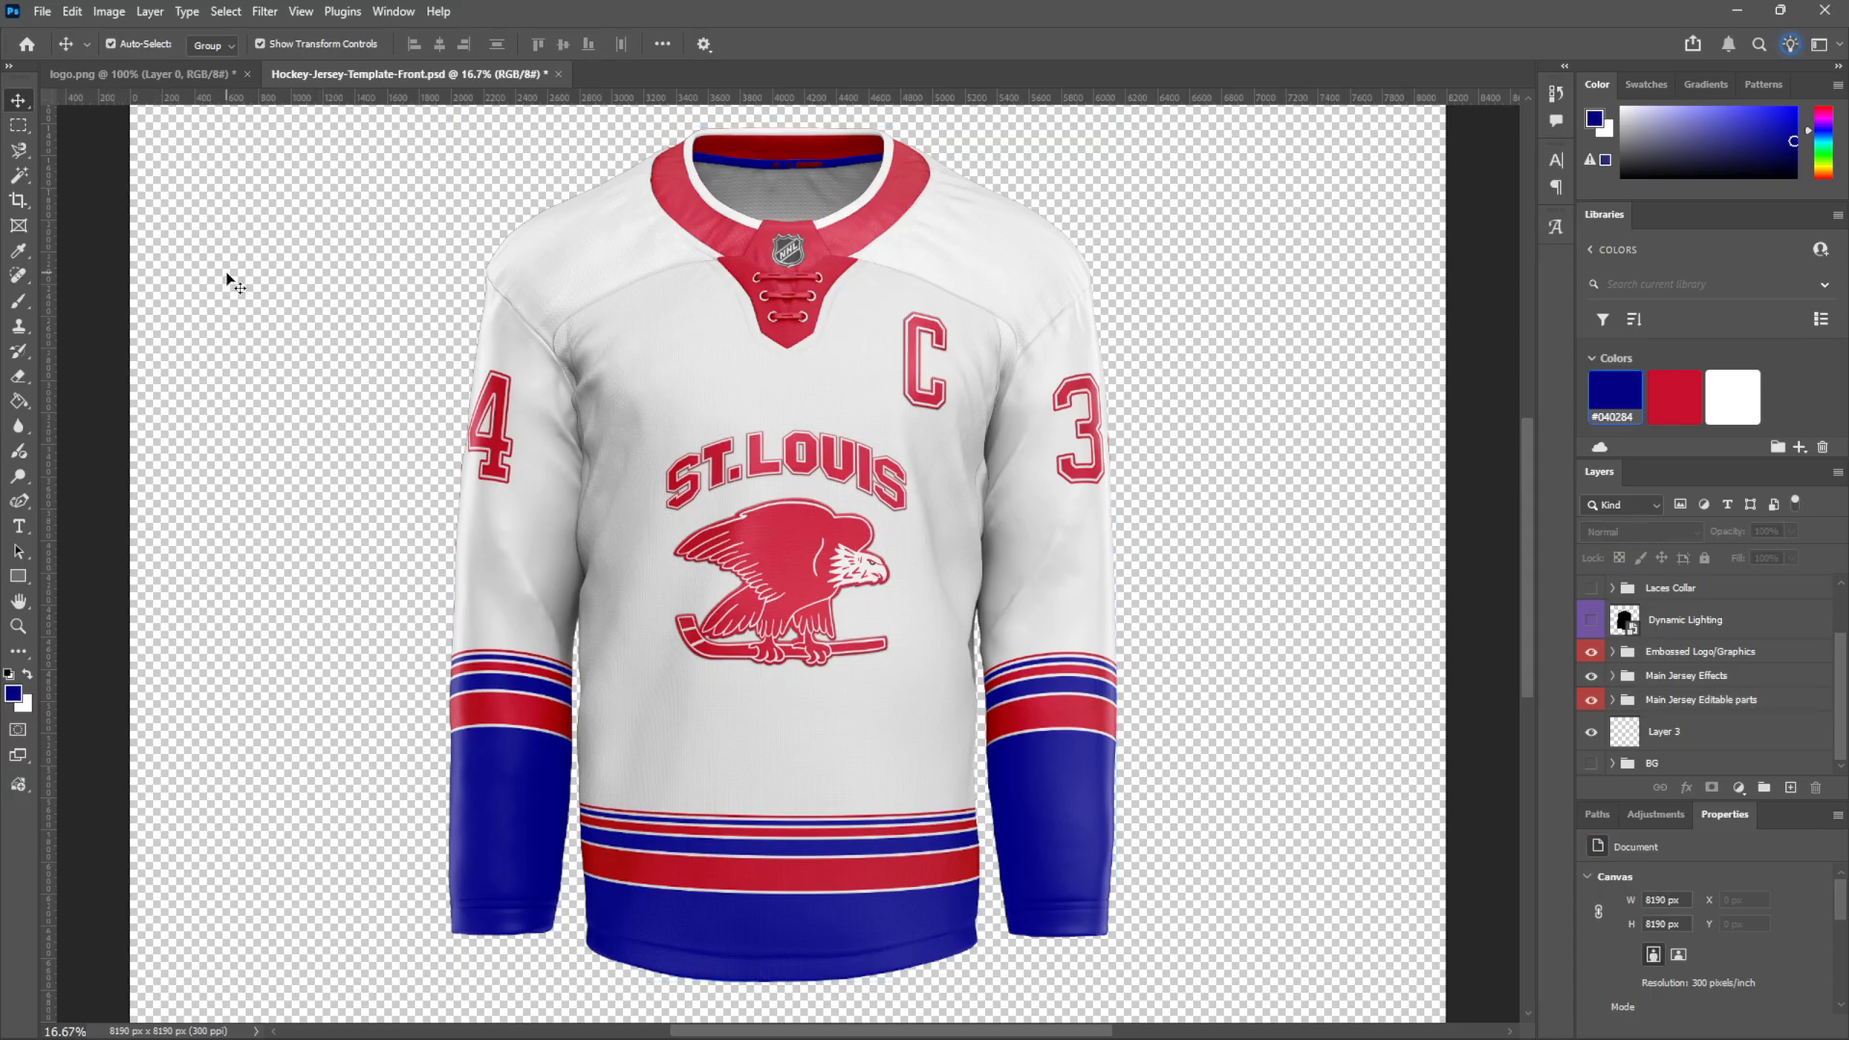